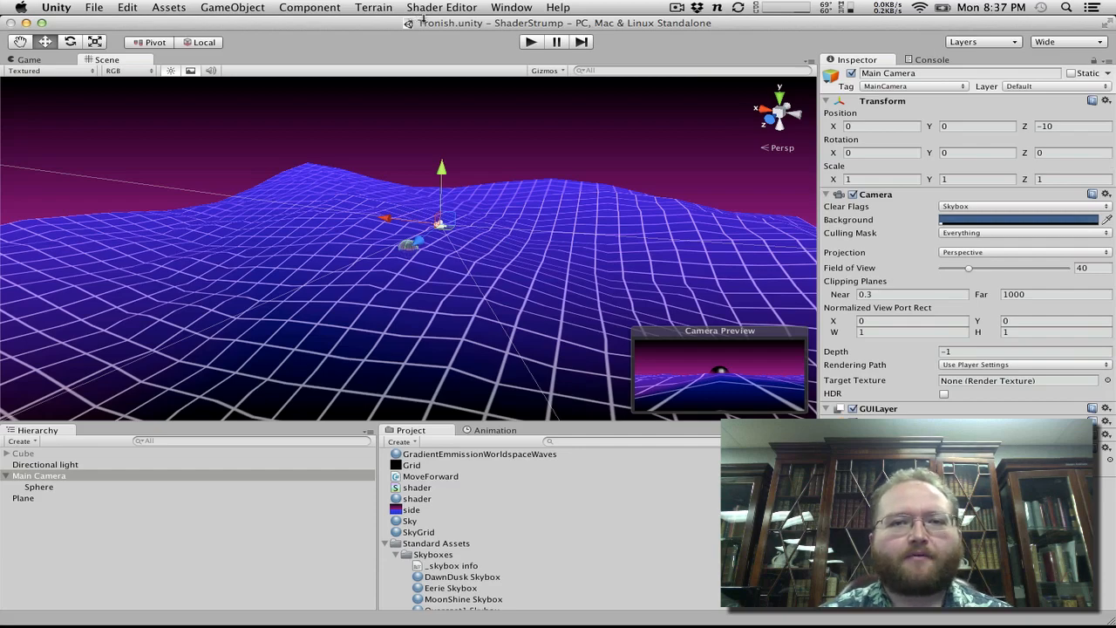
Step: Play the Tronish scene and examine the Main Camera and sphere travelling over the wavy grid in the Scene view
click(530, 43)
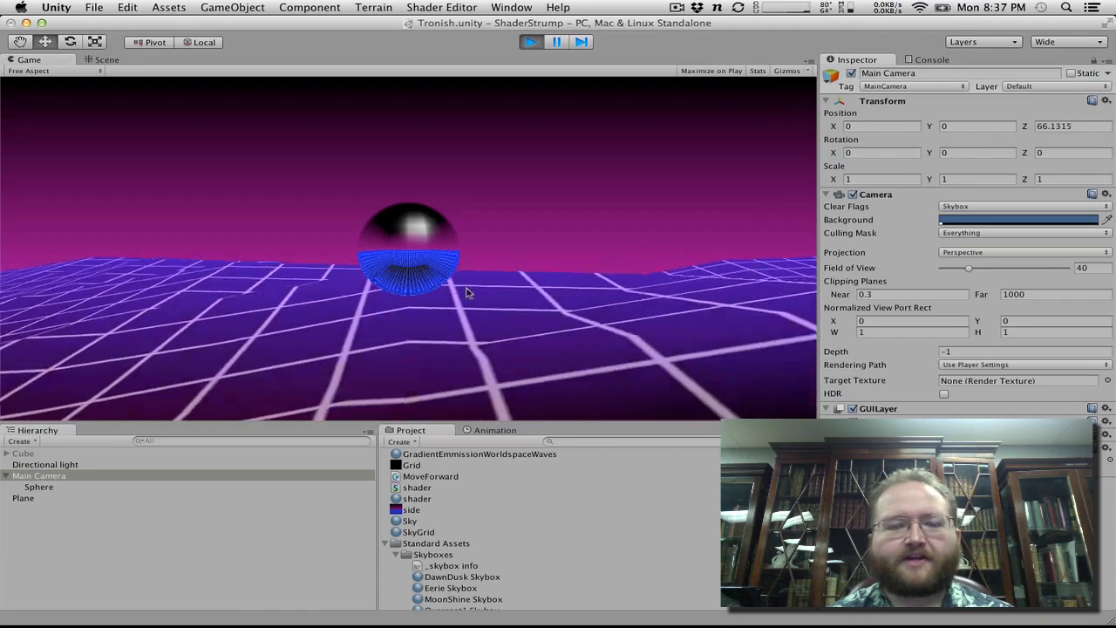
click(105, 60)
key(f)
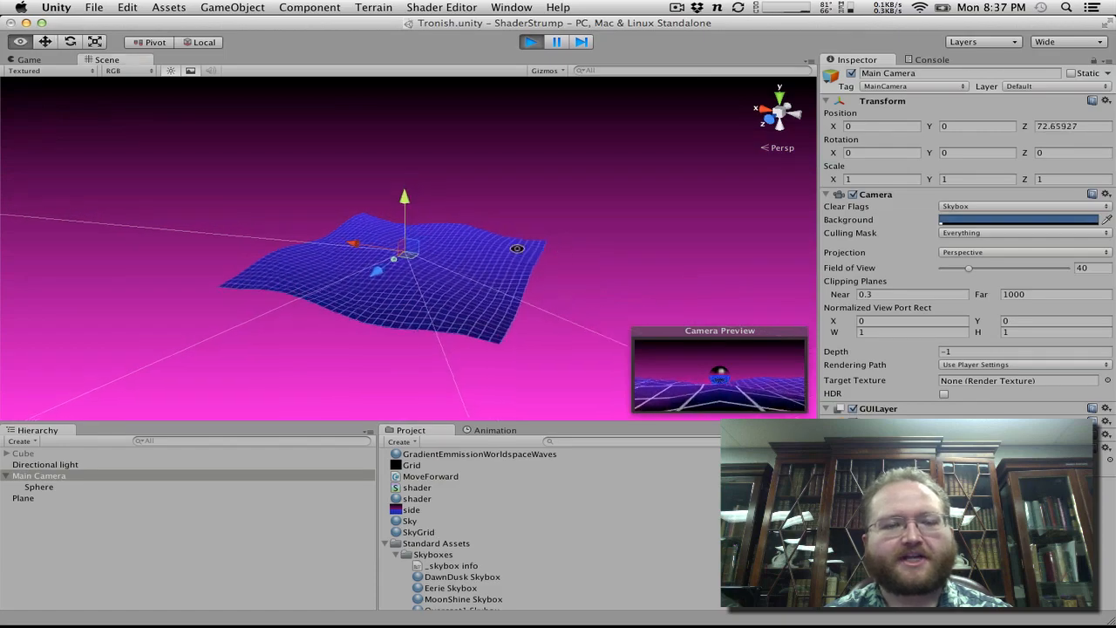
alt+drag(523, 249, 44, 331)
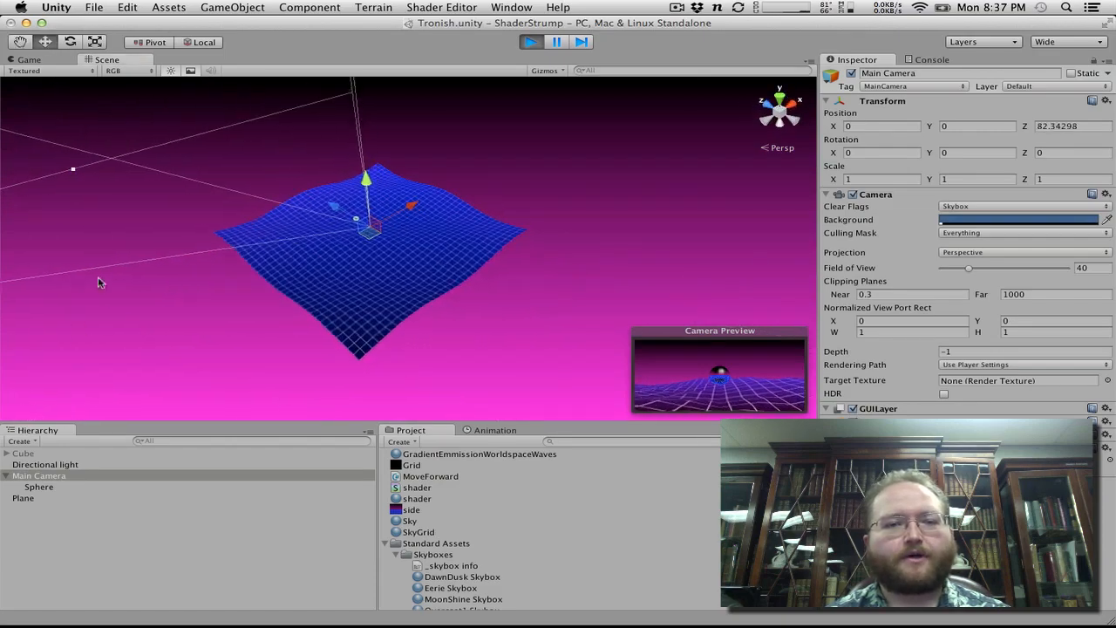
scroll(102, 278, up, 10)
scroll(304, 122, down, 6)
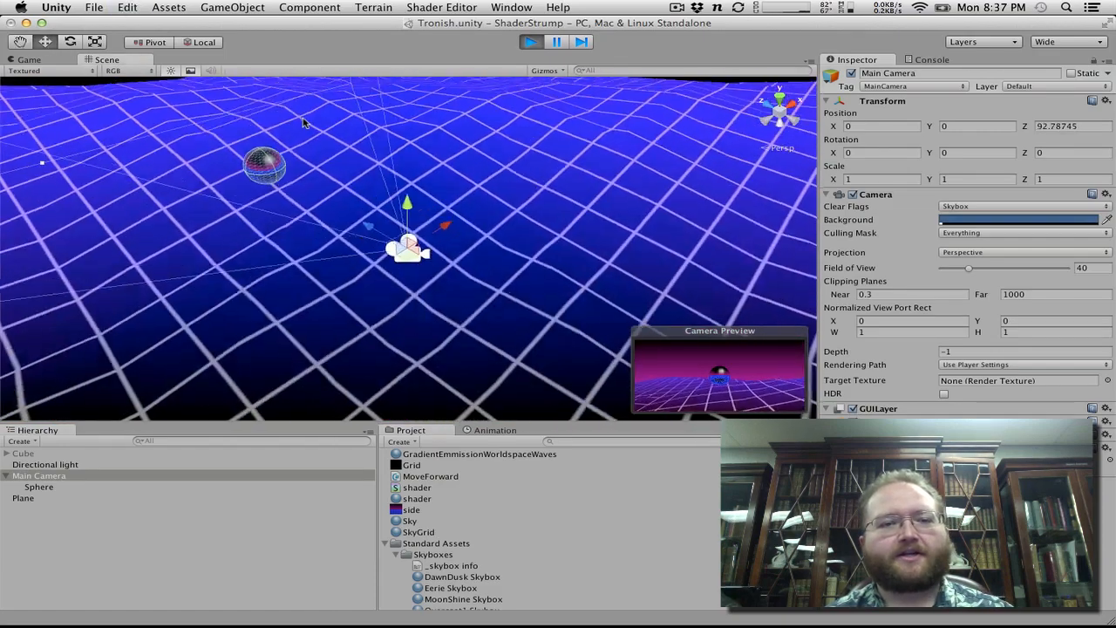
click(463, 326)
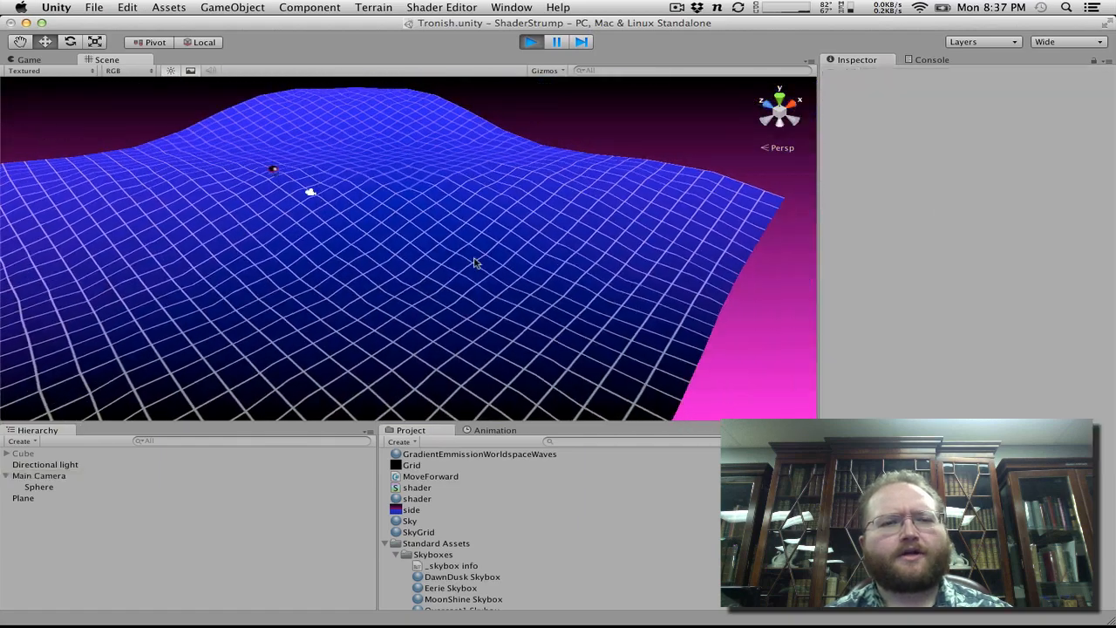
Step: Examine the whole waving grid plane from other angles and distances, and stop the playback
alt+drag(511, 269, 480, 249)
scroll(292, 183, down, 8)
scroll(293, 183, up, 5)
scroll(89, 218, down, 5)
scroll(89, 217, up, 5)
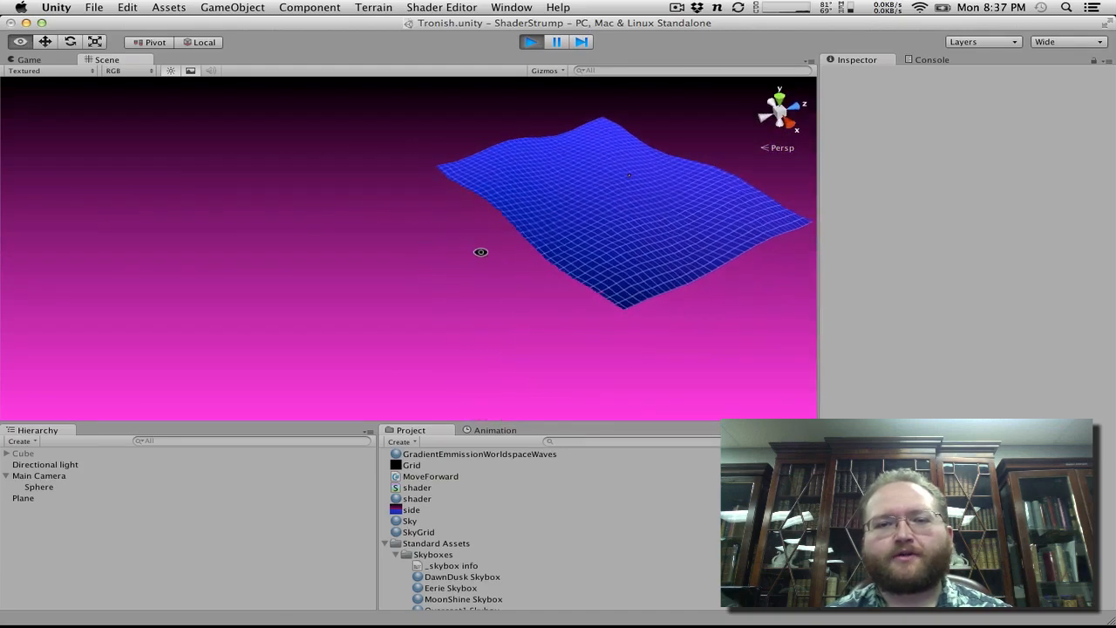
click(531, 42)
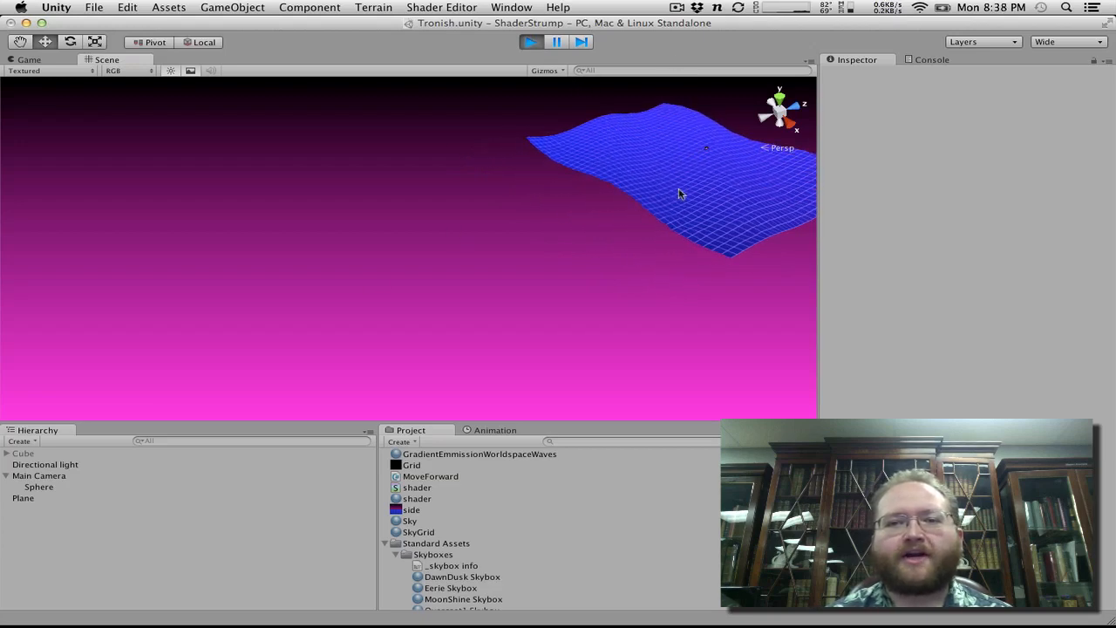
alt+drag(568, 346, 752, 358)
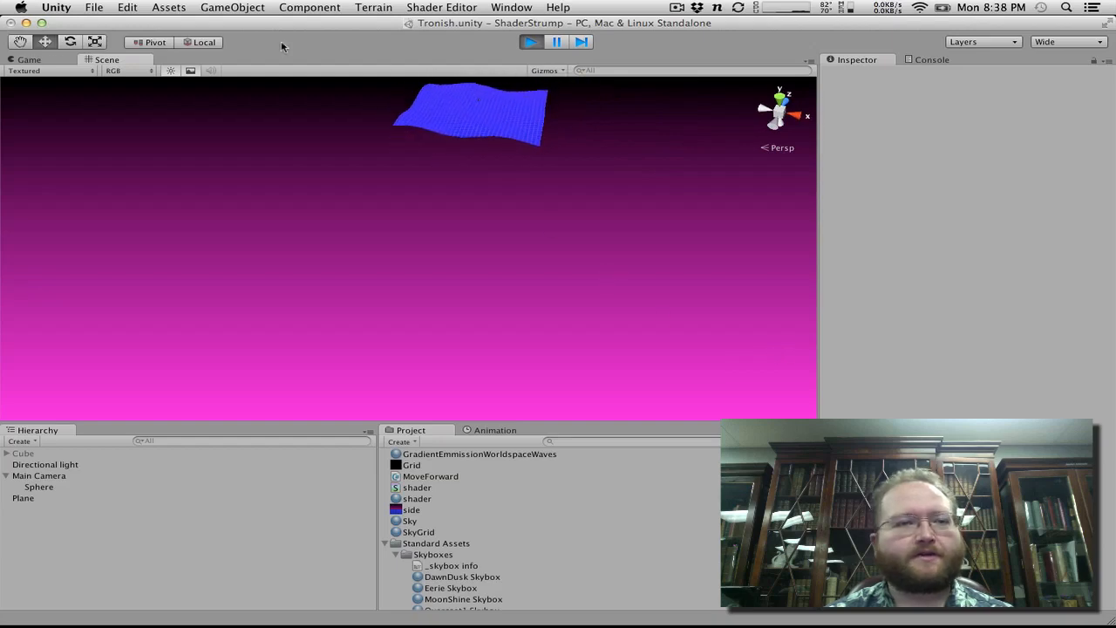
click(20, 42)
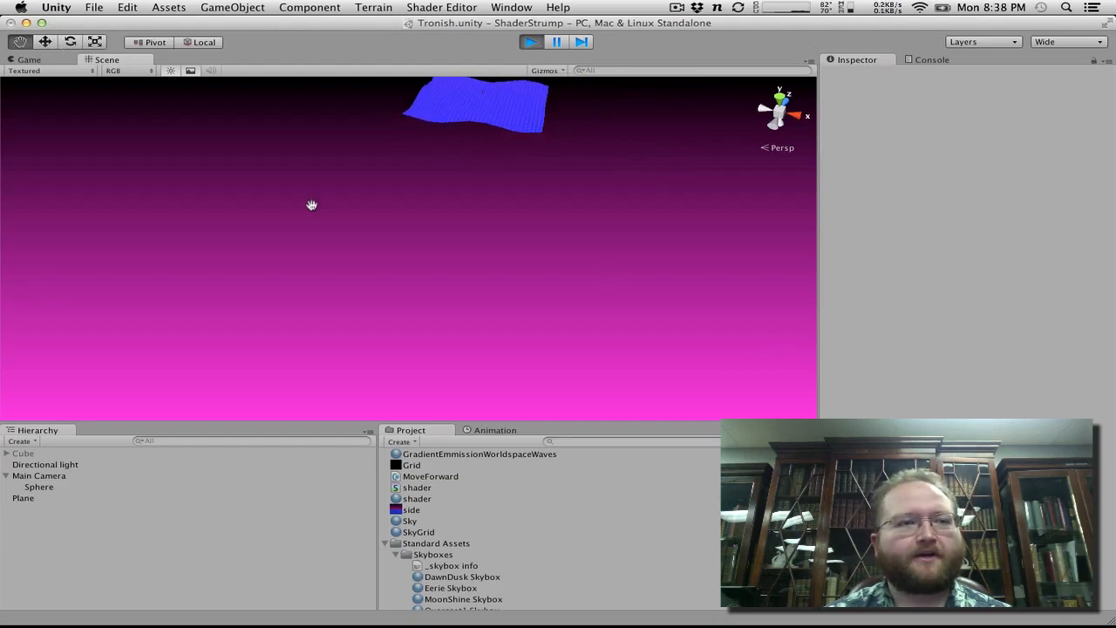
drag(311, 204, 352, 427)
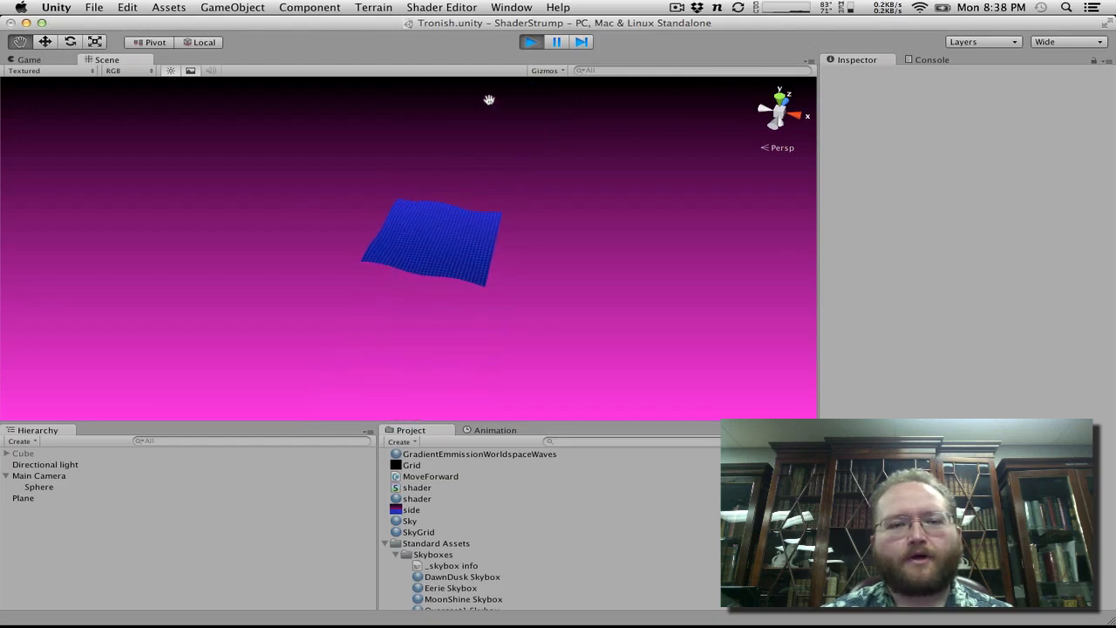
click(532, 43)
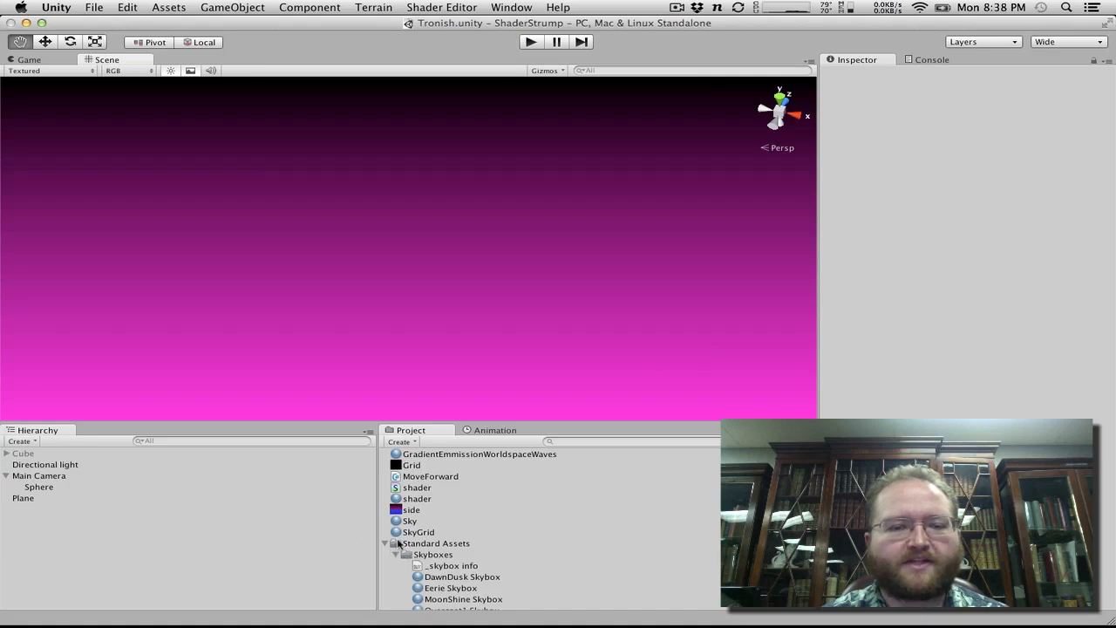
Step: Open the Strumpy Shader Editor, examine how the nodes of the pixel graph are wired together, and close the editor
click(452, 8)
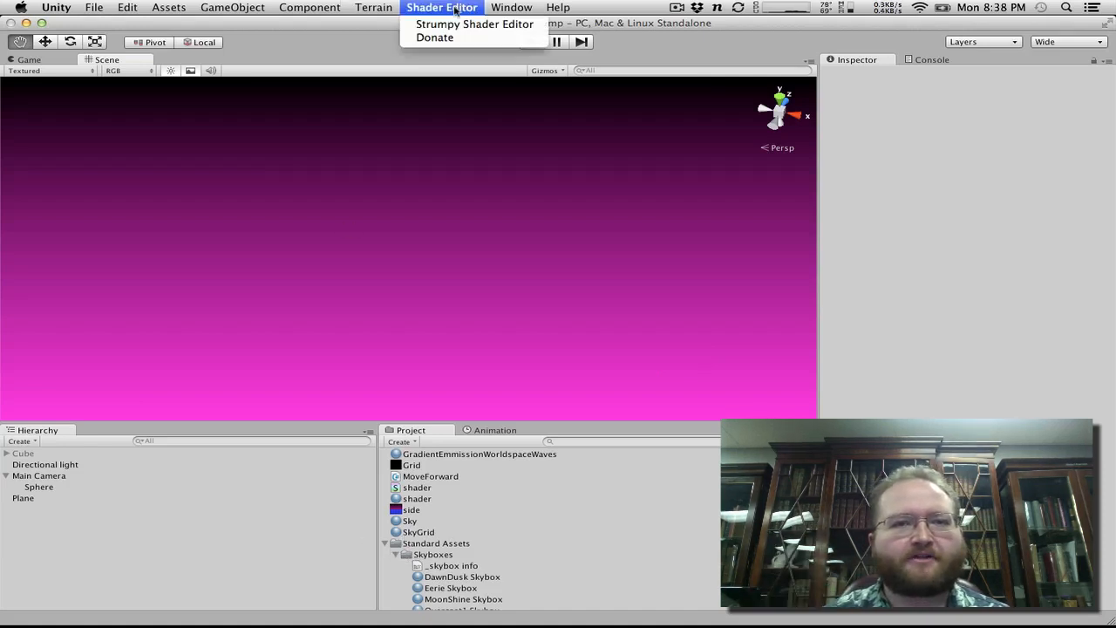
click(449, 25)
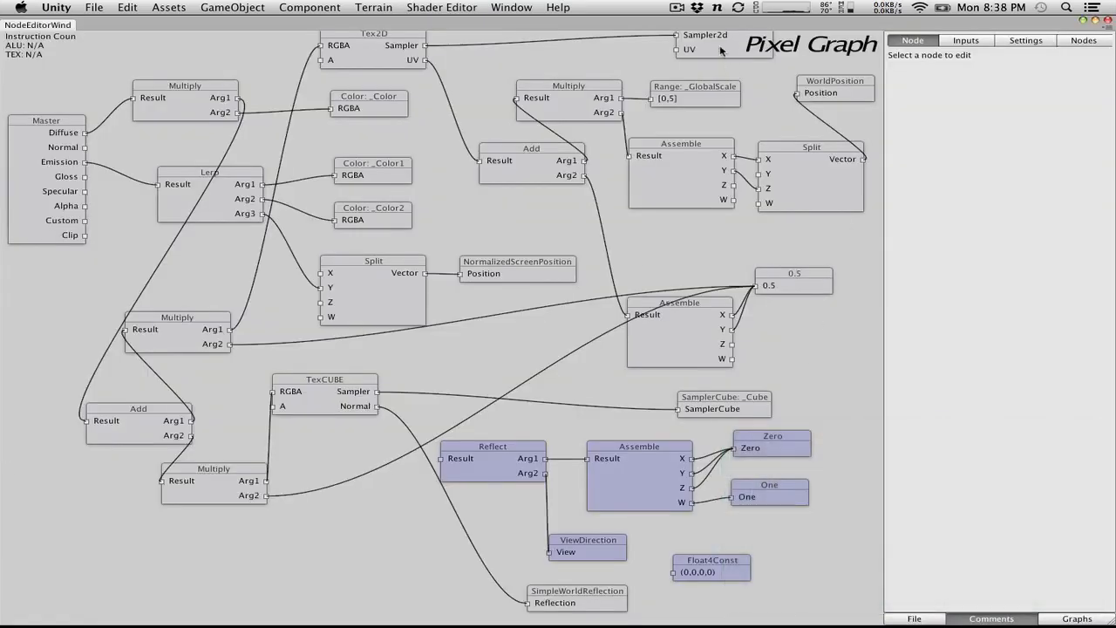
drag(717, 48, 705, 68)
drag(377, 34, 376, 59)
mouse_move(376, 102)
mouse_down()
mouse_move(381, 133)
mouse_move(382, 121)
mouse_up()
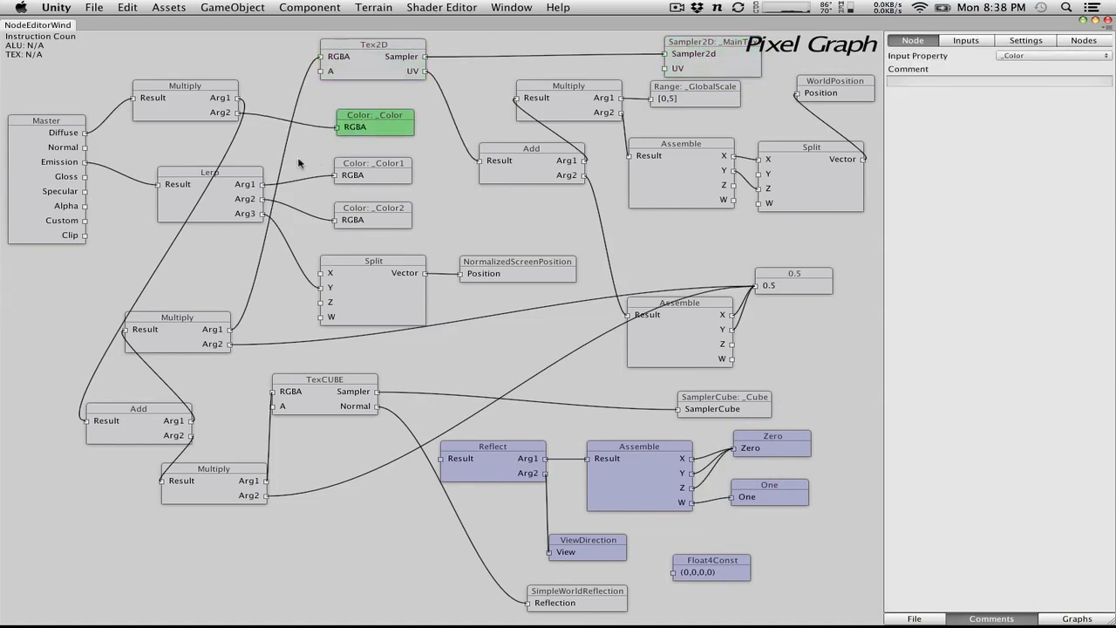
mouse_move(525, 471)
mouse_down()
mouse_move(539, 461)
mouse_move(522, 465)
mouse_up()
drag(342, 394, 366, 417)
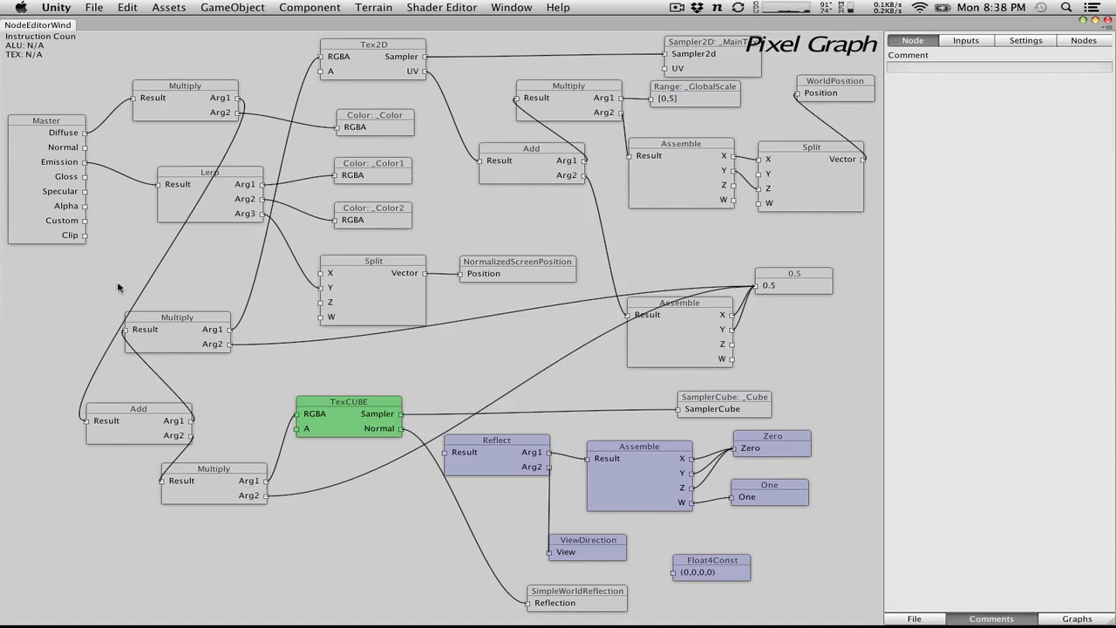
drag(778, 288, 787, 241)
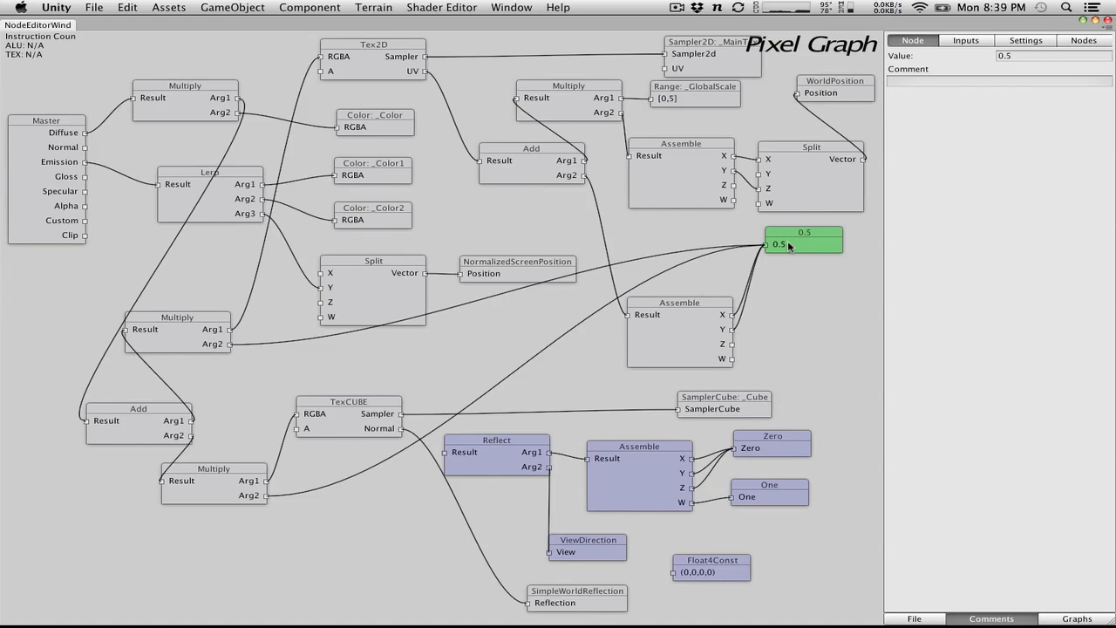
drag(501, 273, 507, 240)
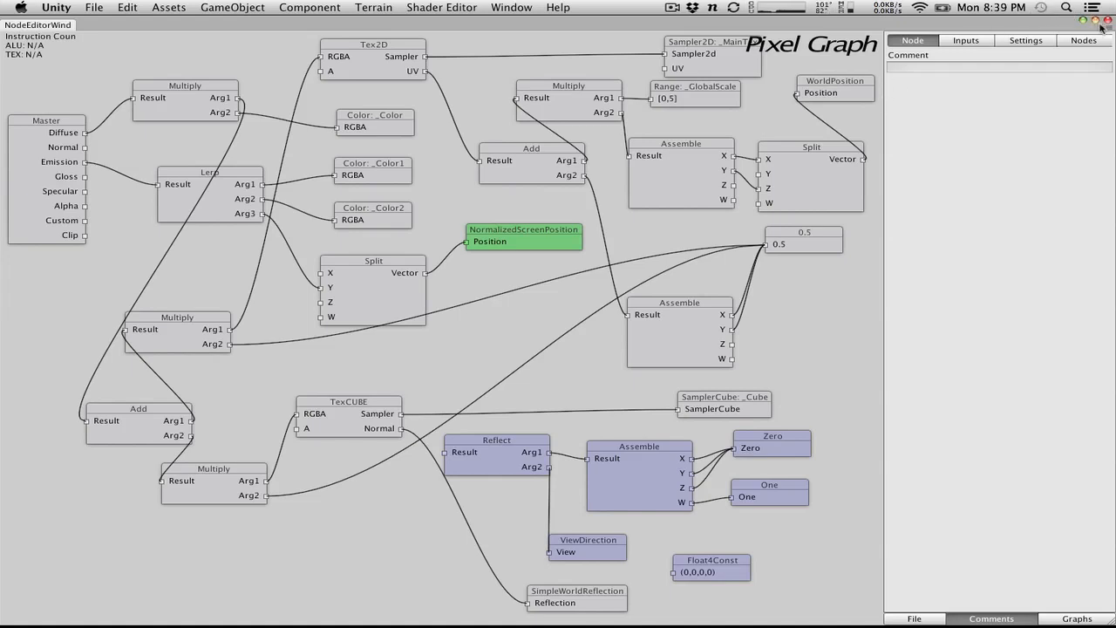
drag(55, 49, 206, 129)
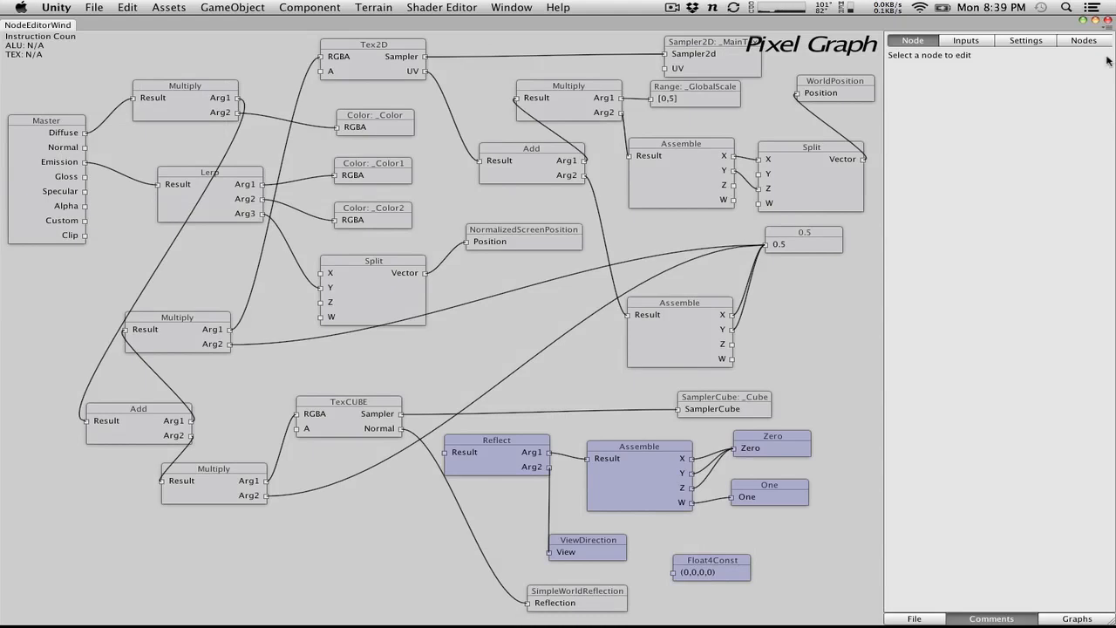
click(1108, 20)
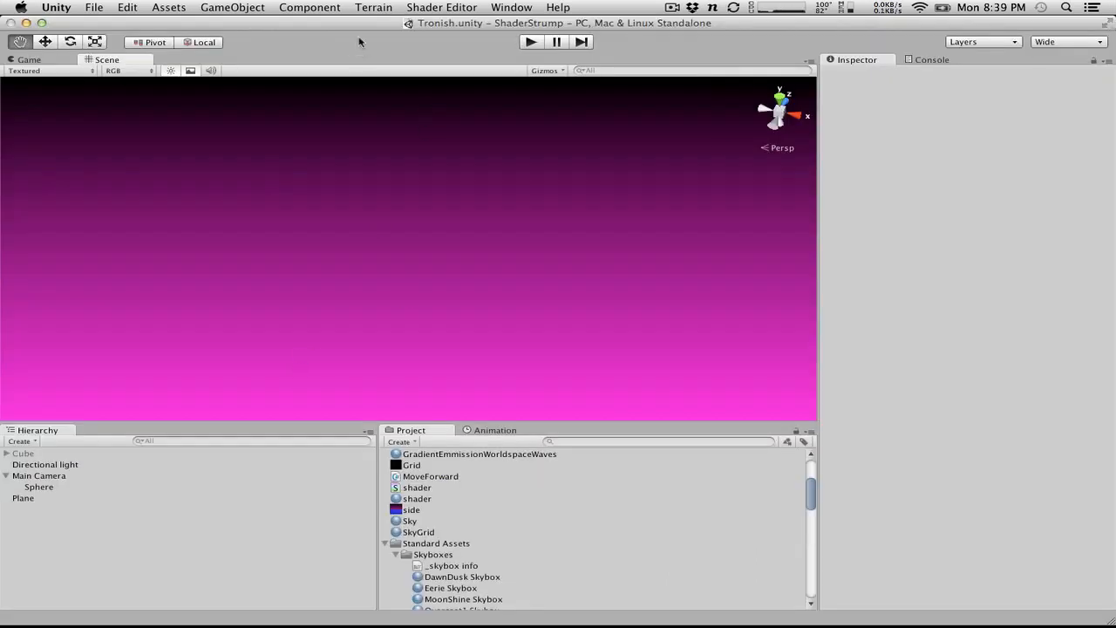
Step: Quit Unity and relaunch it into the Project Wizard
click(44, 42)
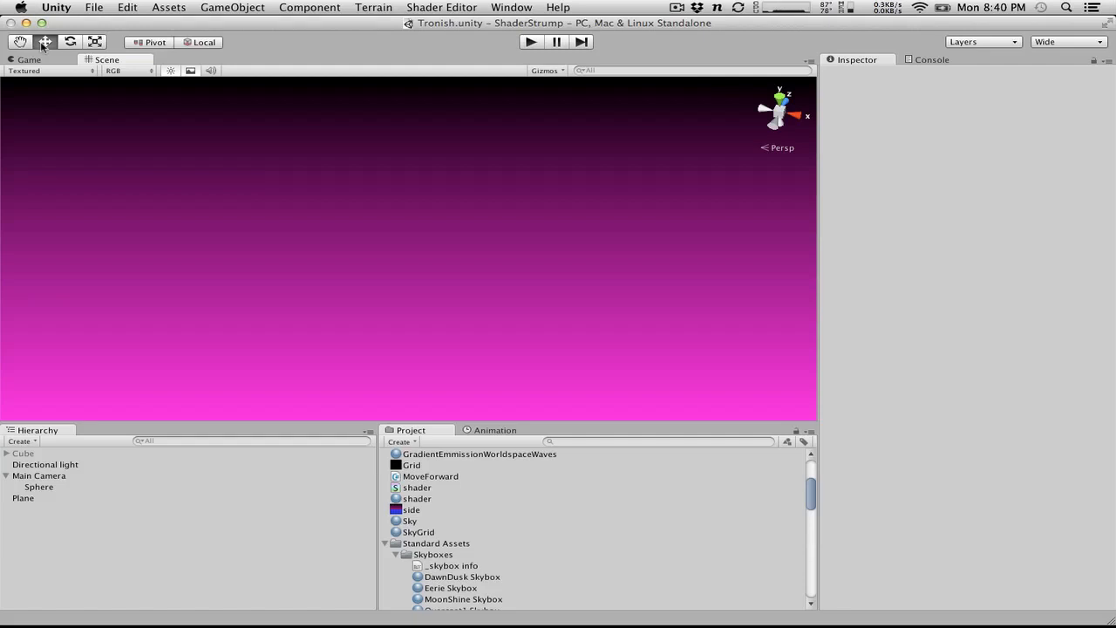
click(99, 5)
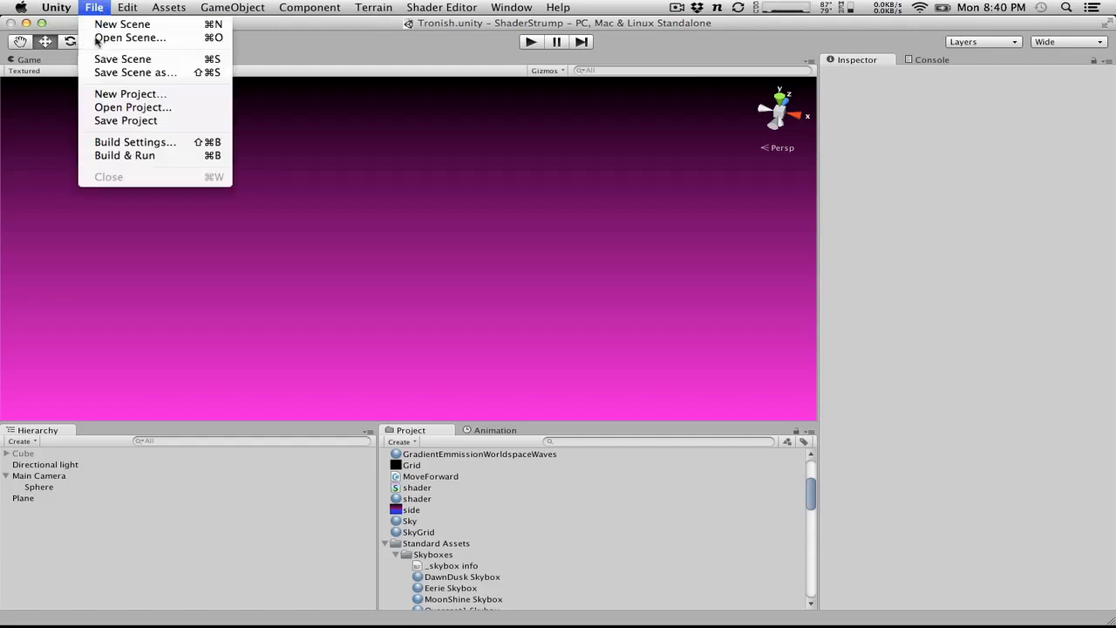
mouse_move(56, 7)
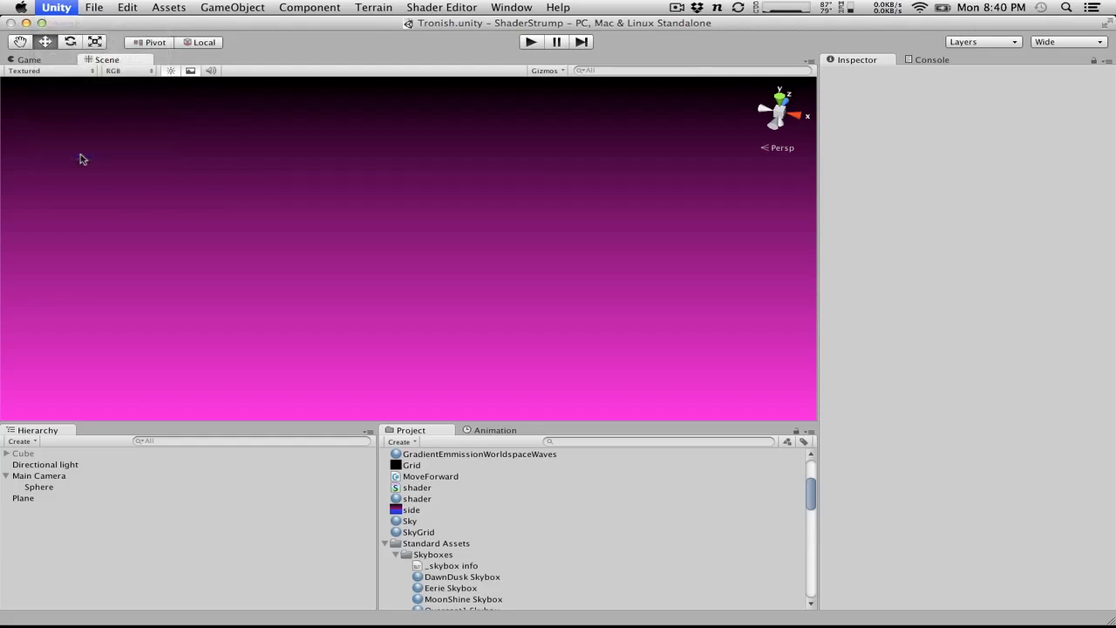
key(alt+space)
text(u)
key(super+2)
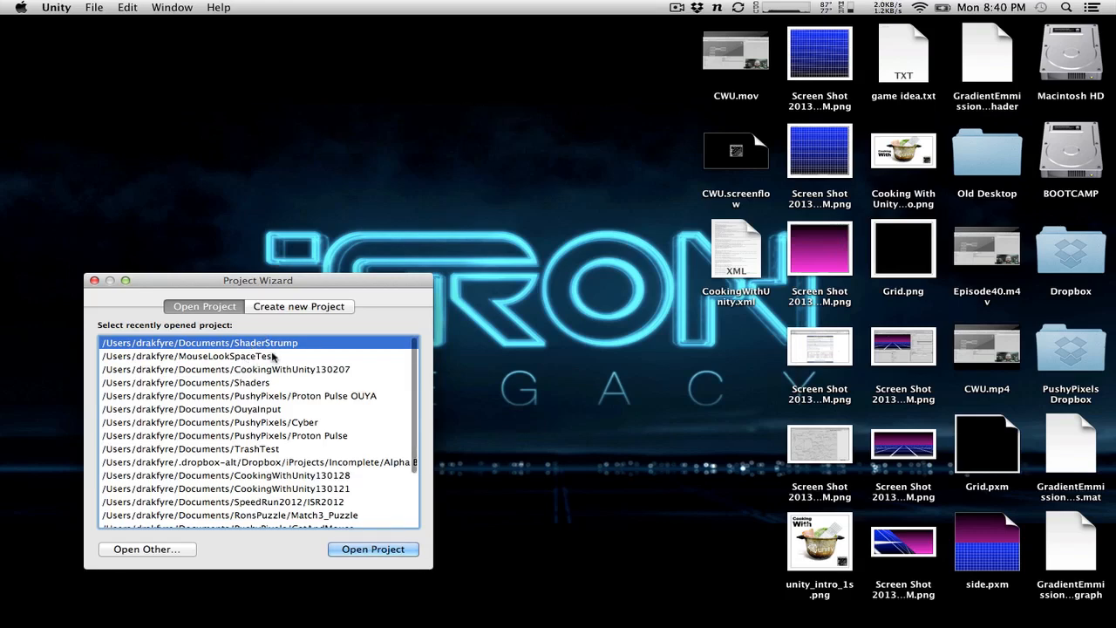
Step: Create a new project named CookingWithUnity130211 in the Documents folder without importing any packages
click(298, 306)
click(298, 342)
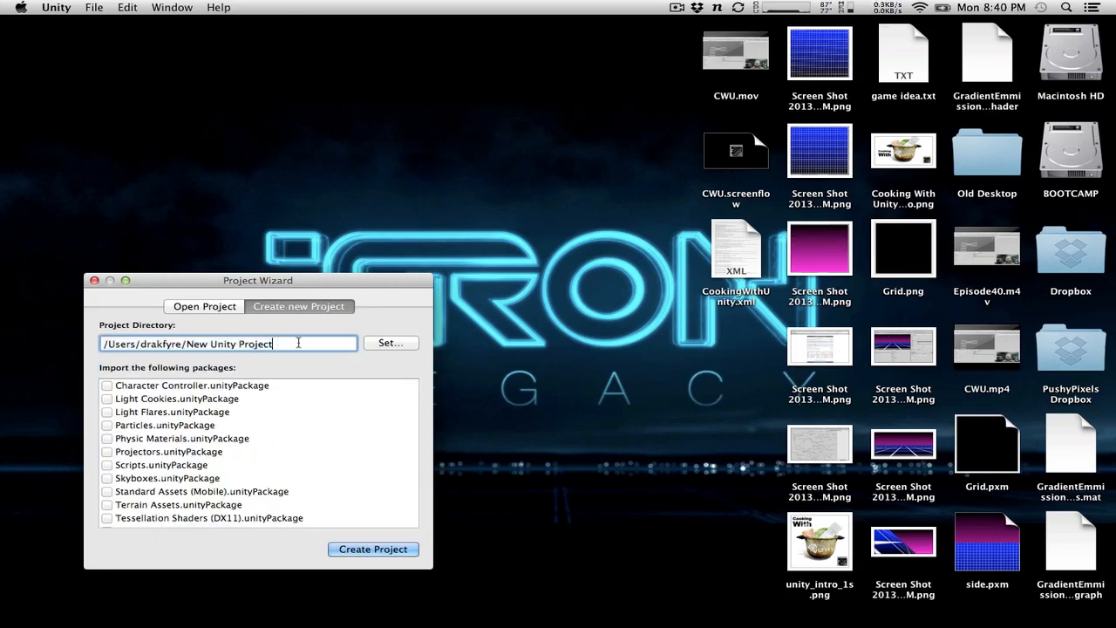
drag(298, 343, 185, 343)
text(Documents/)
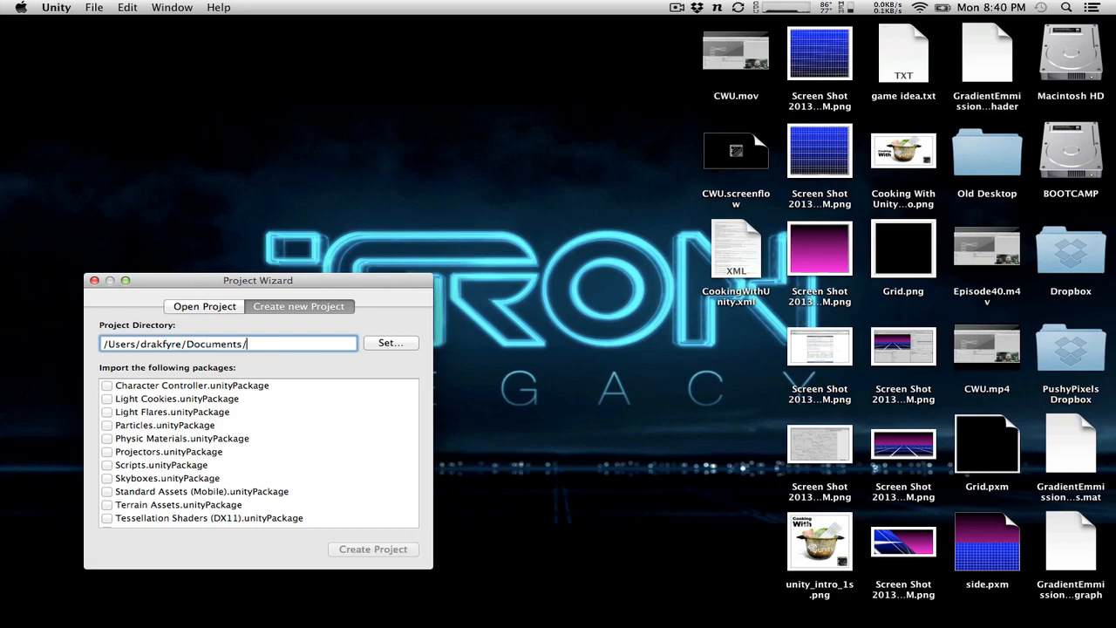
text(CookingWithUnity)
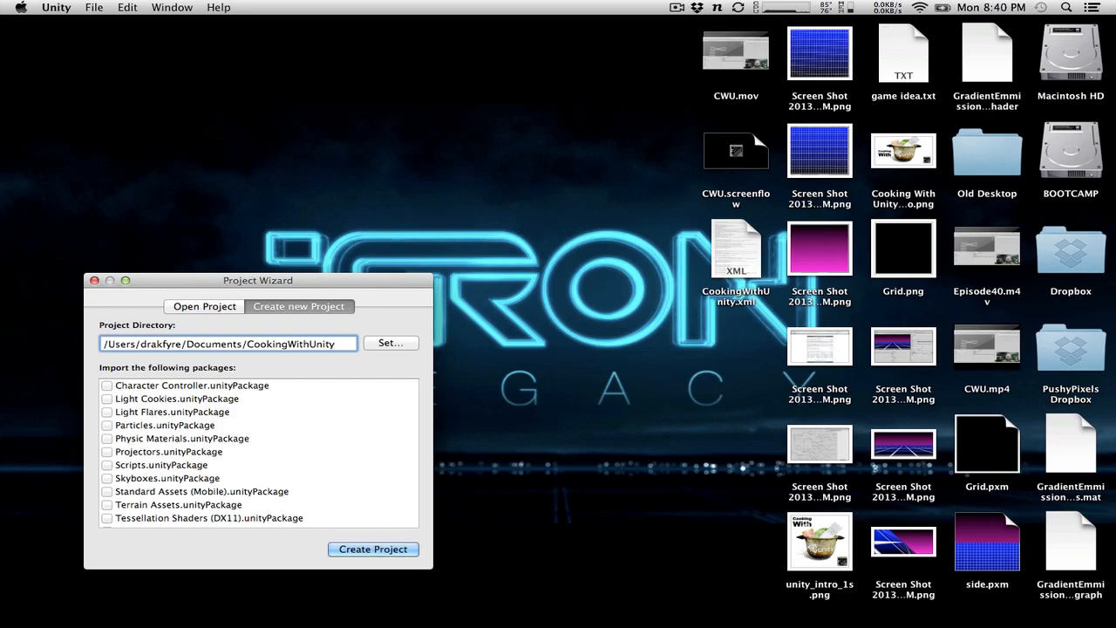
click(1007, 7)
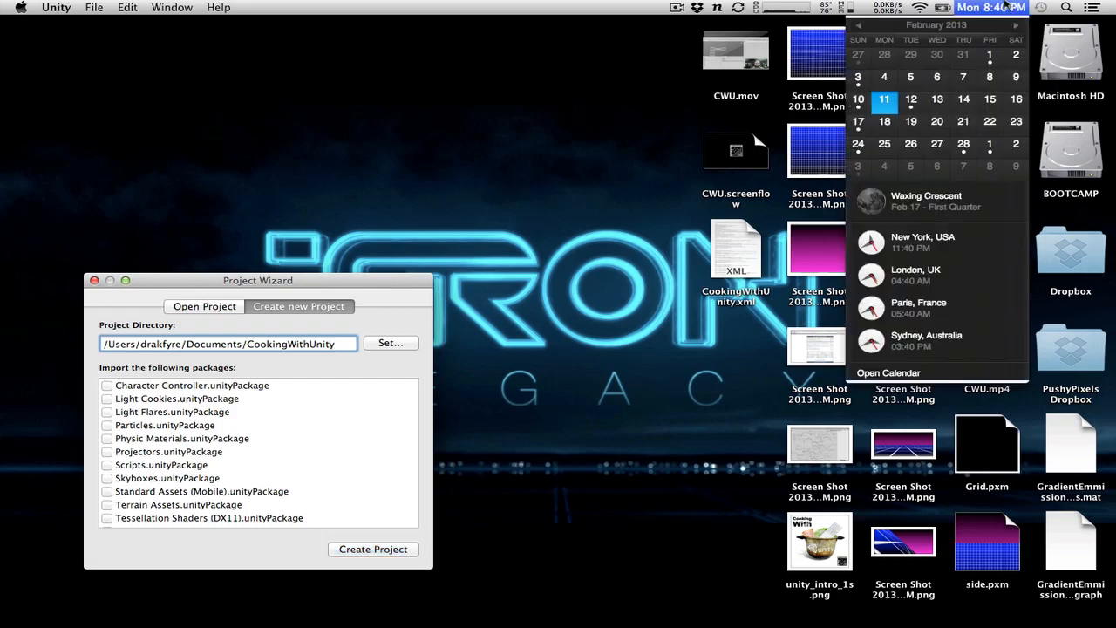
click(1007, 7)
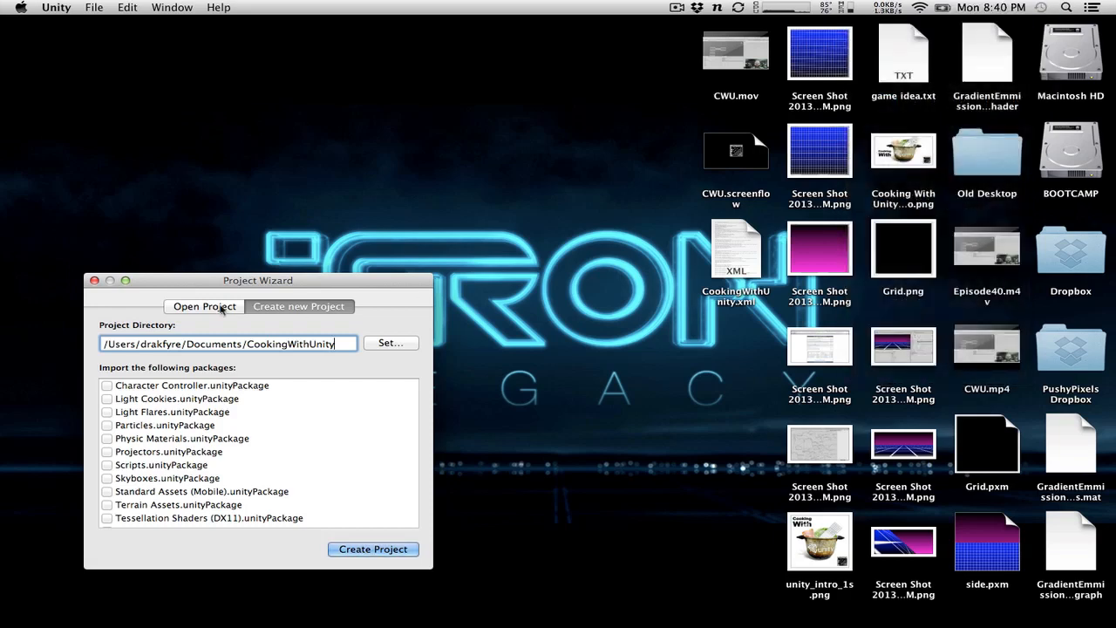
text(130211)
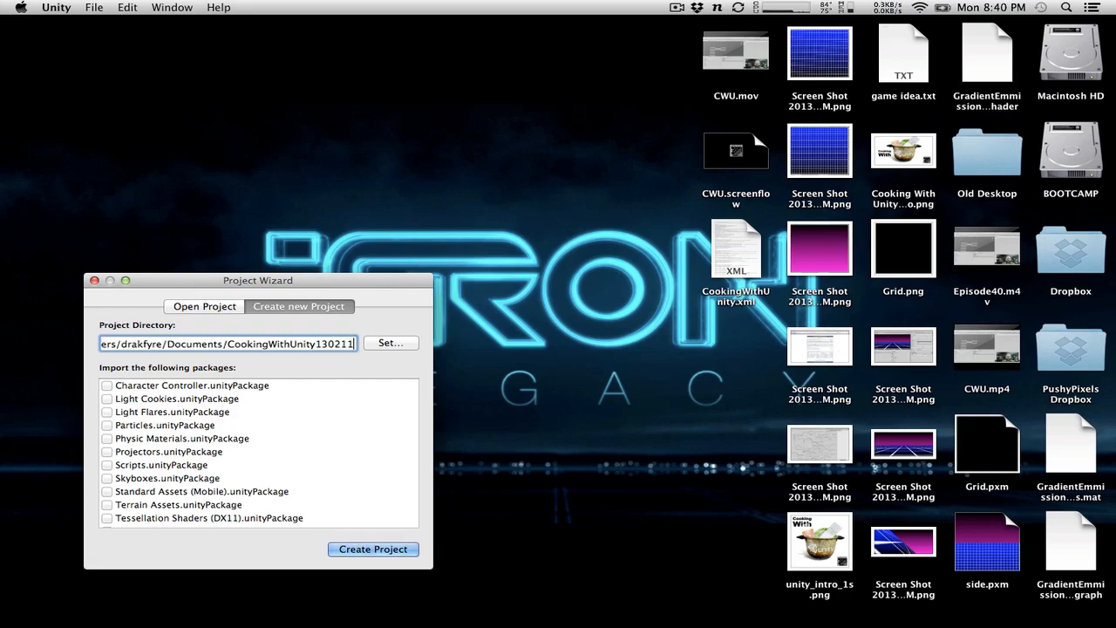
click(370, 550)
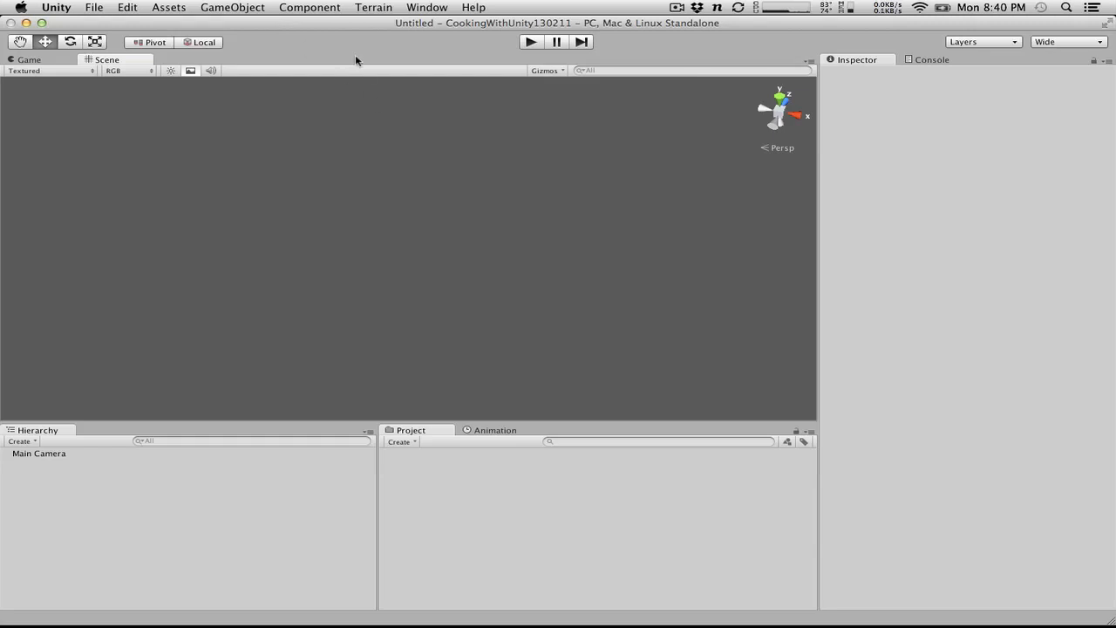
Step: Open the Asset Store and search it for "strumpy shader"
click(426, 7)
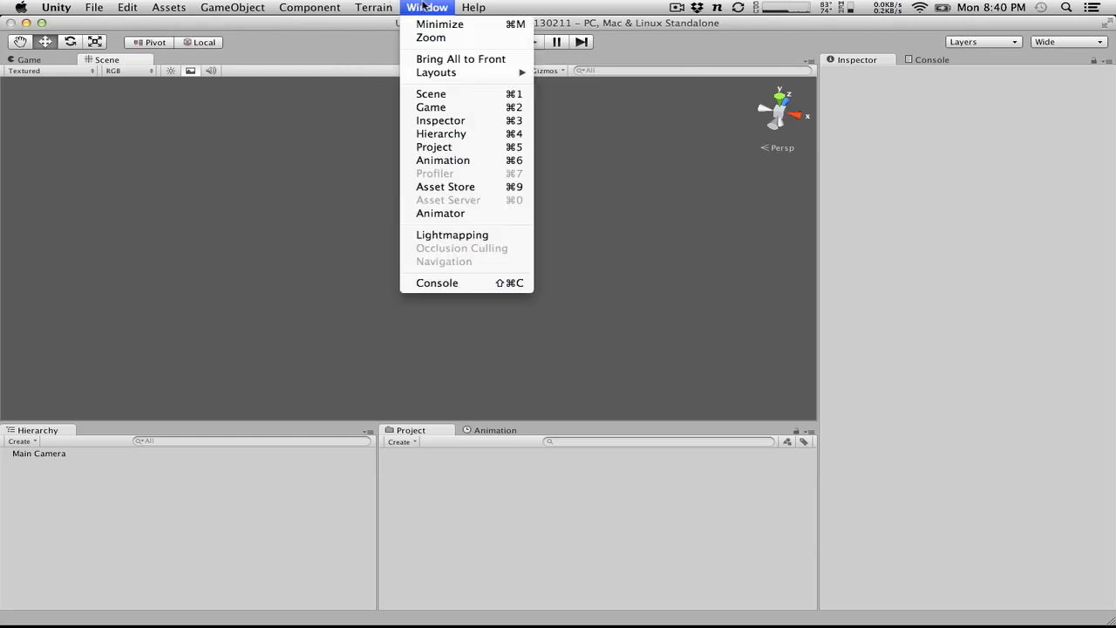
click(457, 188)
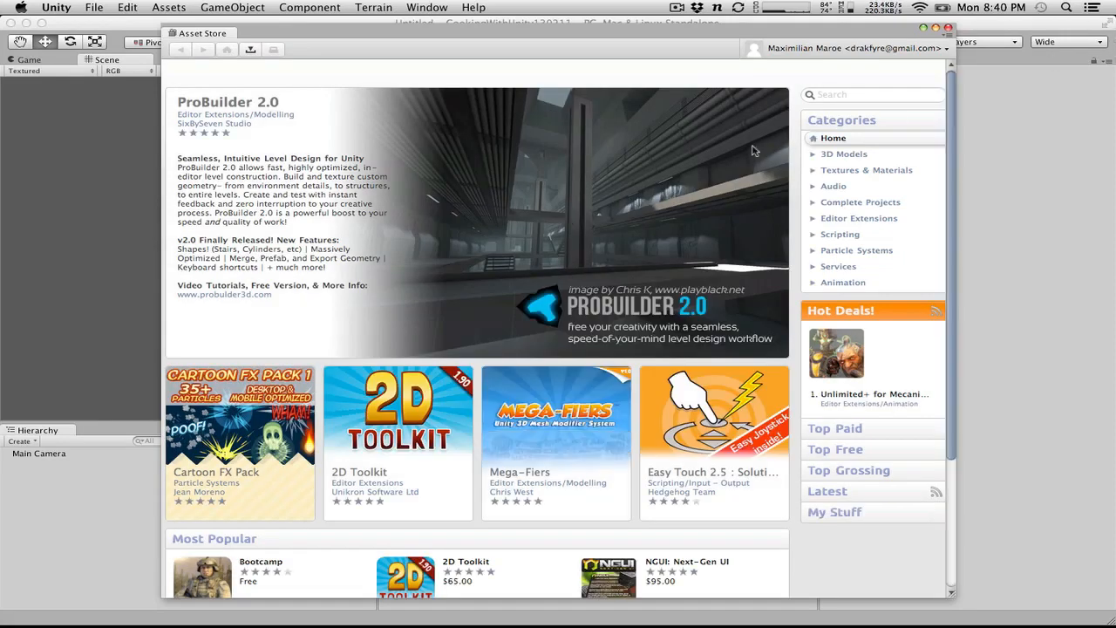
click(850, 97)
text(strumpy shader)
key(Return)
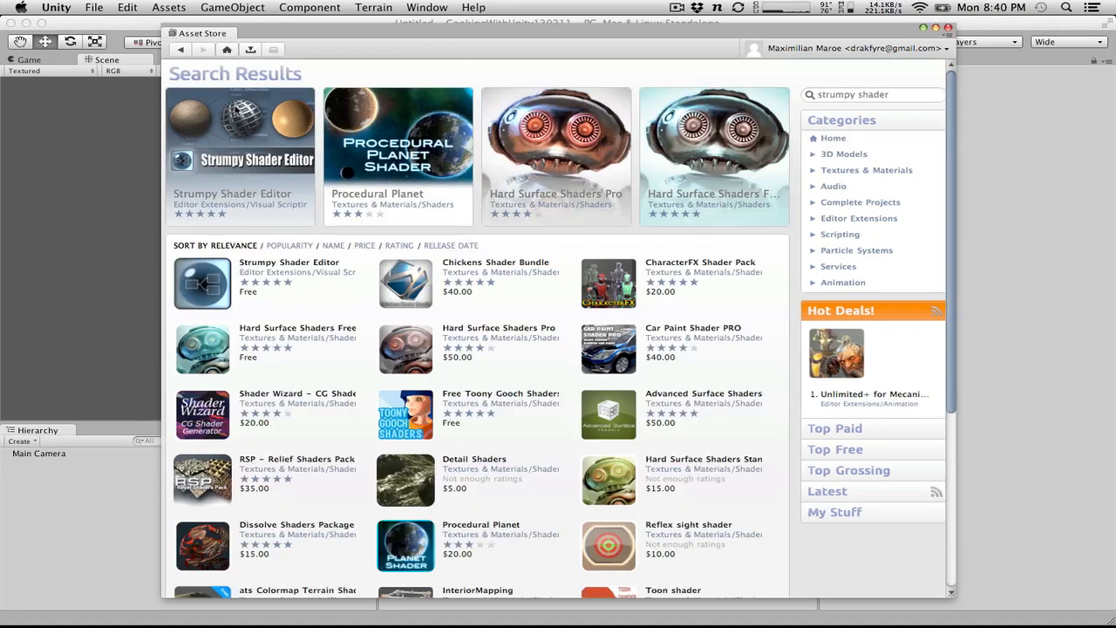
Step: Import all items of the Strumpy Shader Editor package, close the Asset Store and expand the StrumpyShaderEditor folder in the project
click(231, 120)
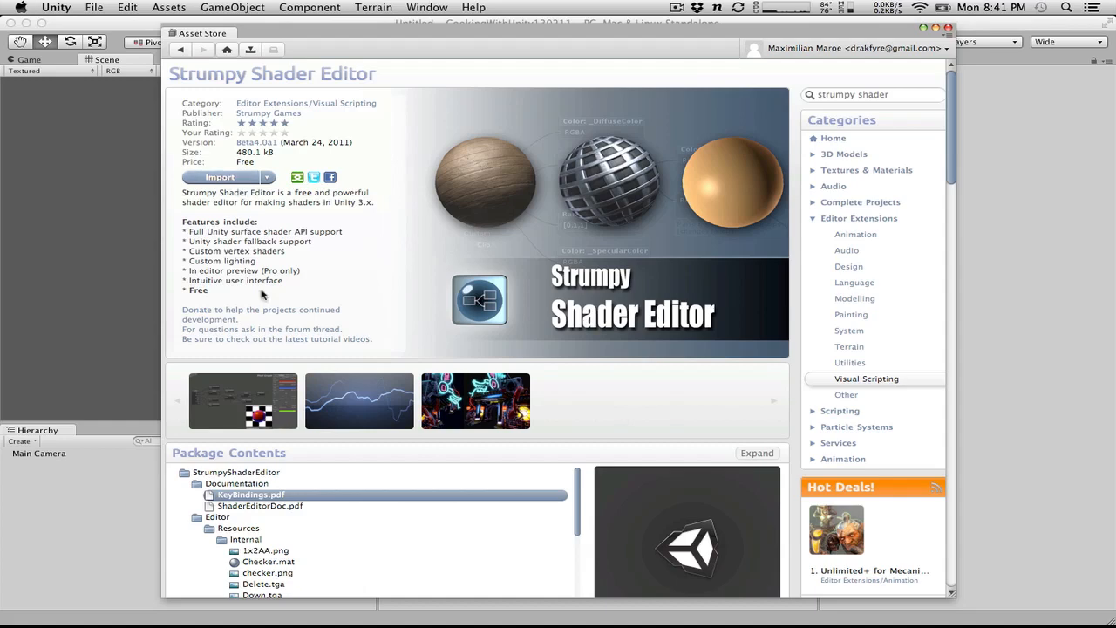
click(233, 178)
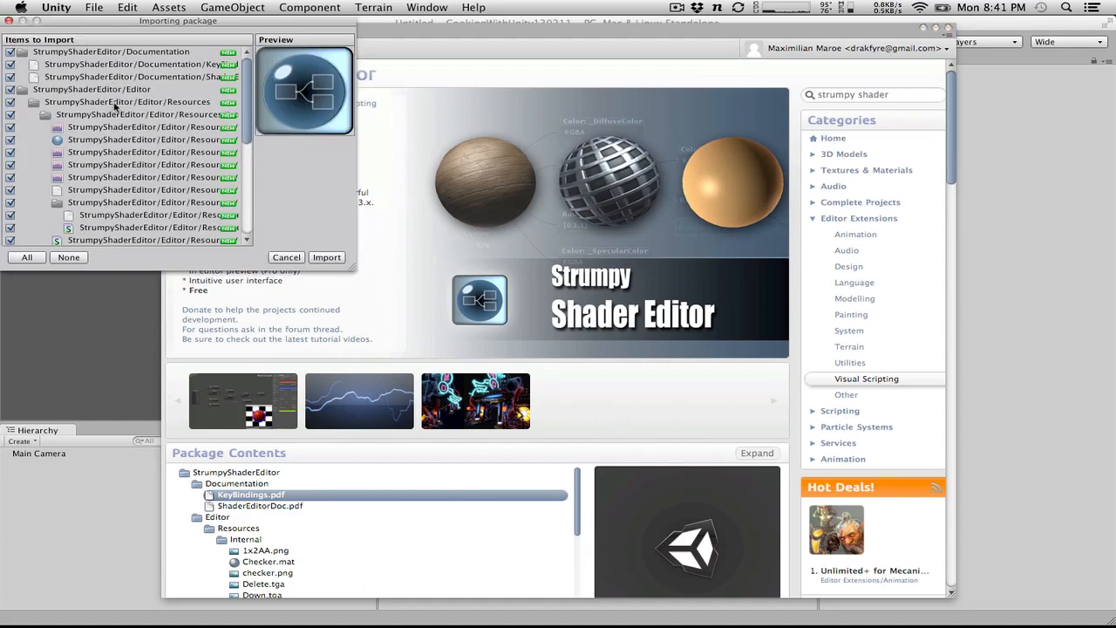
click(338, 260)
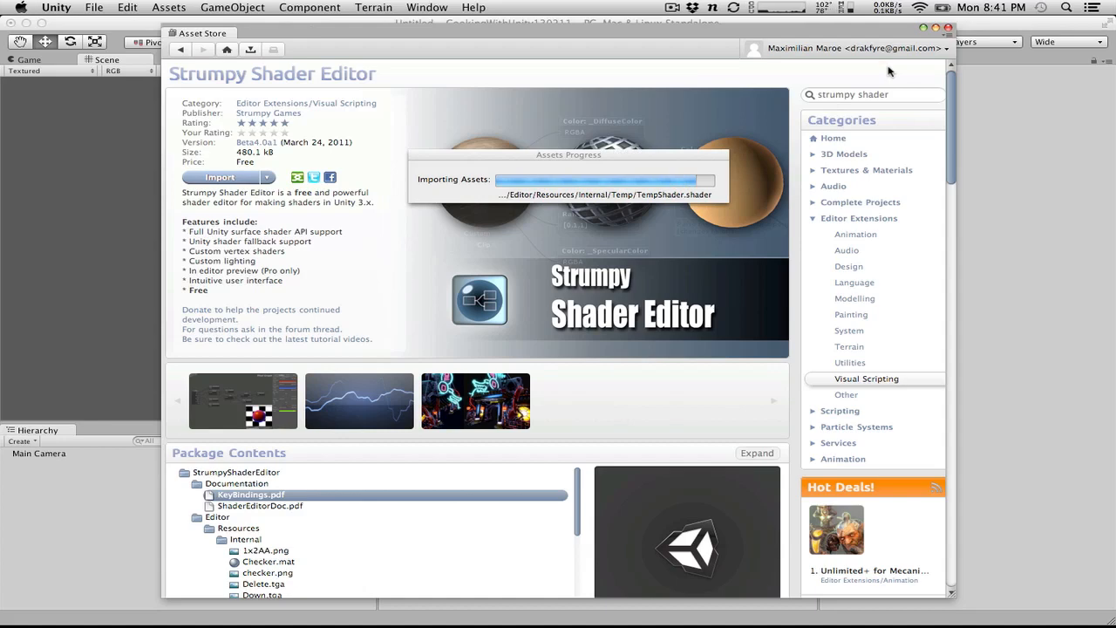
click(949, 29)
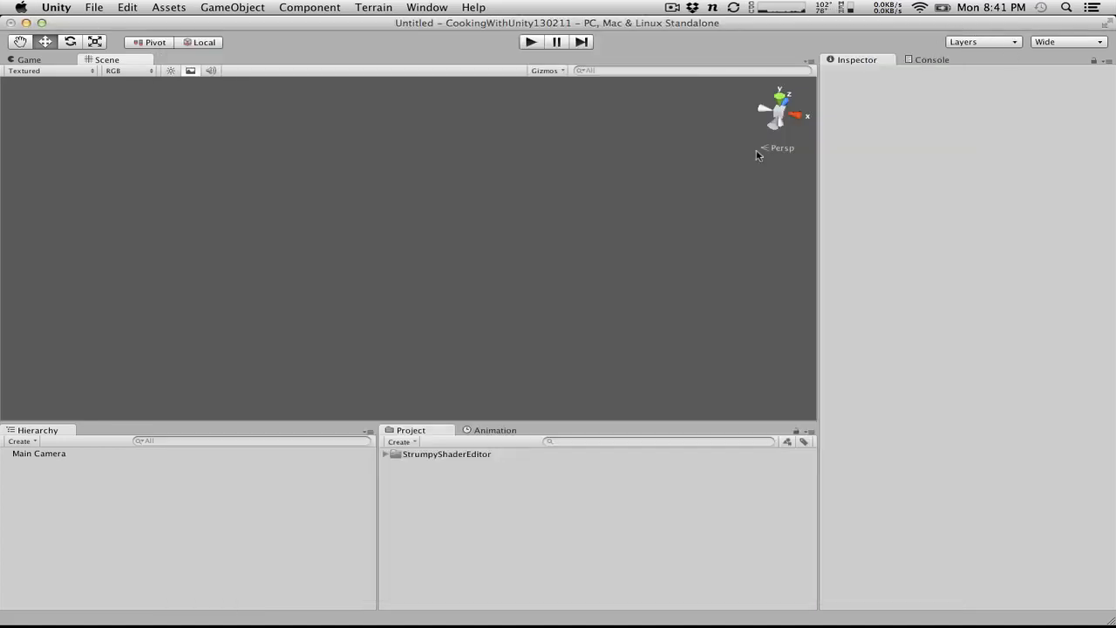
click(385, 454)
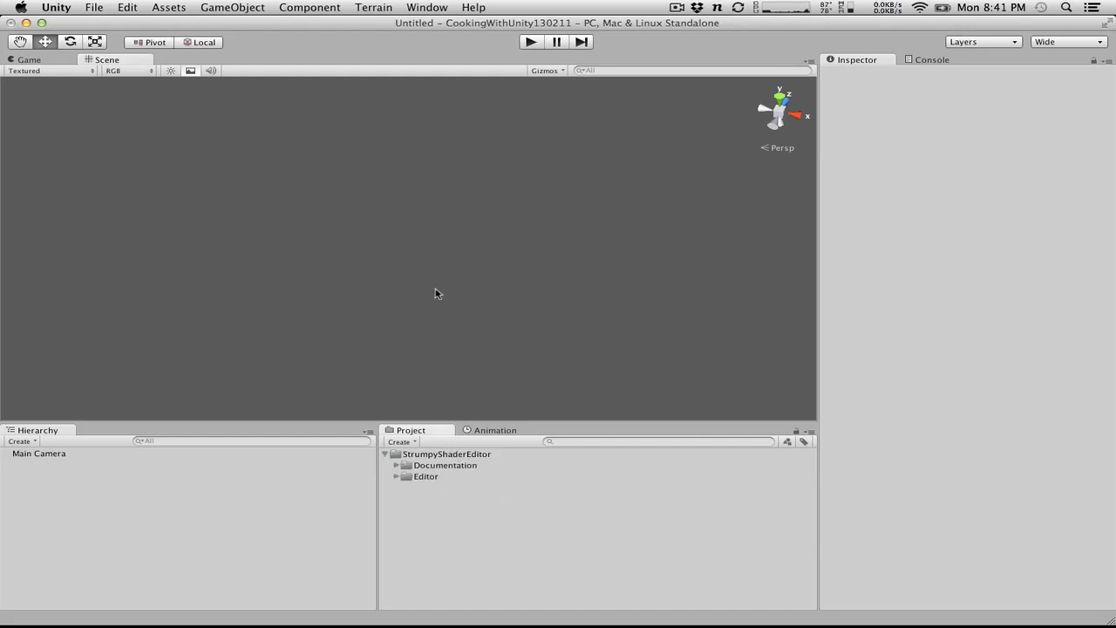
Step: Start and stop play mode once to refresh the editor, and open the Strumpy Shader Editor
click(529, 42)
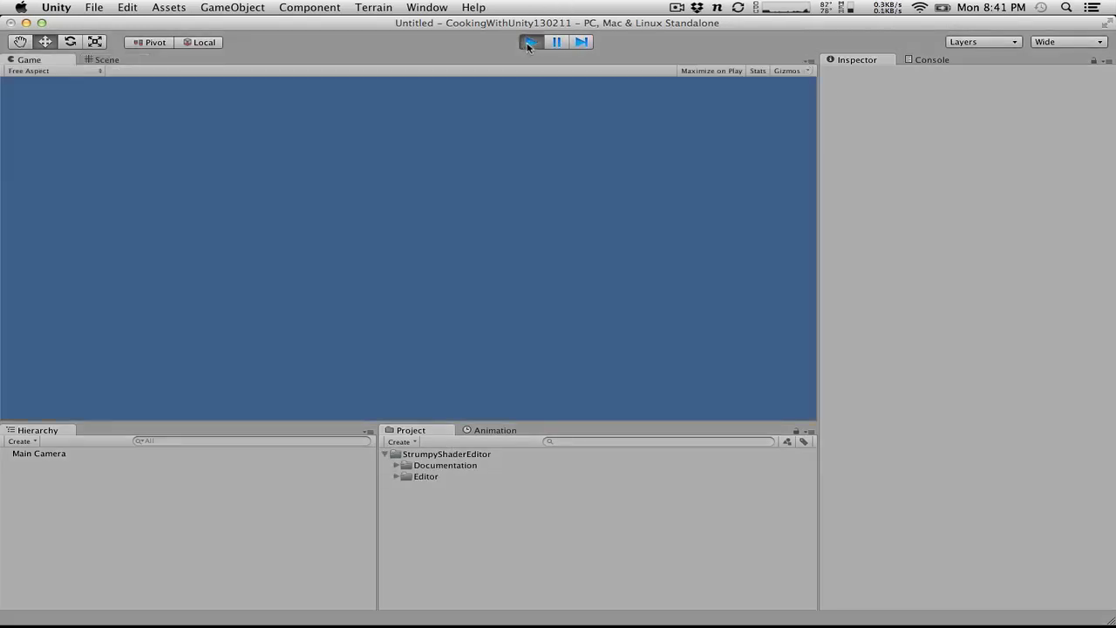
click(529, 42)
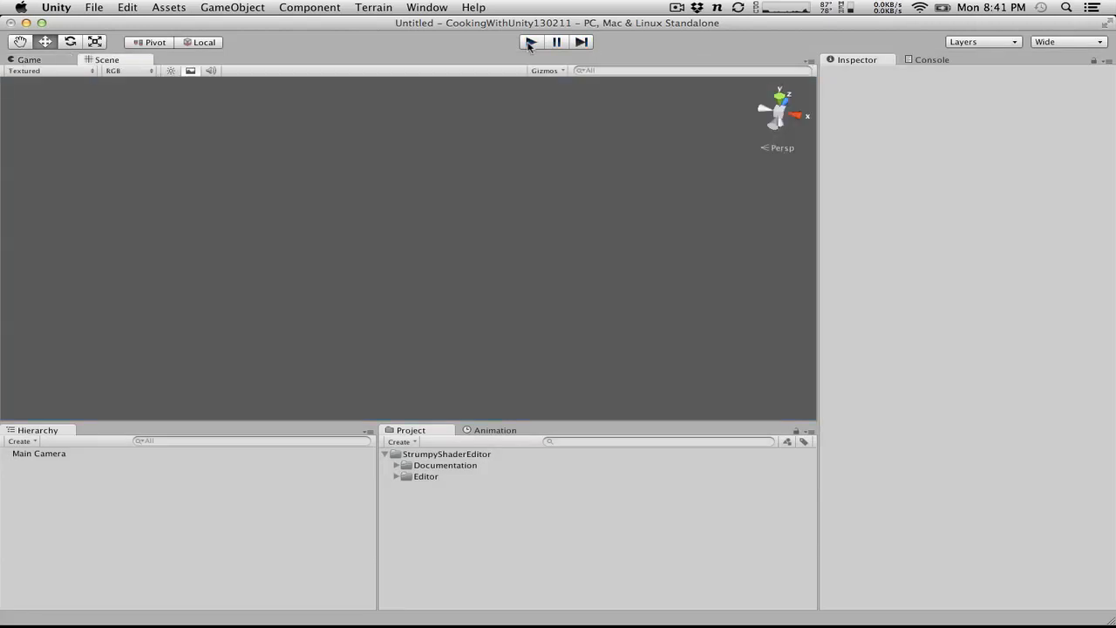
click(373, 7)
click(367, 4)
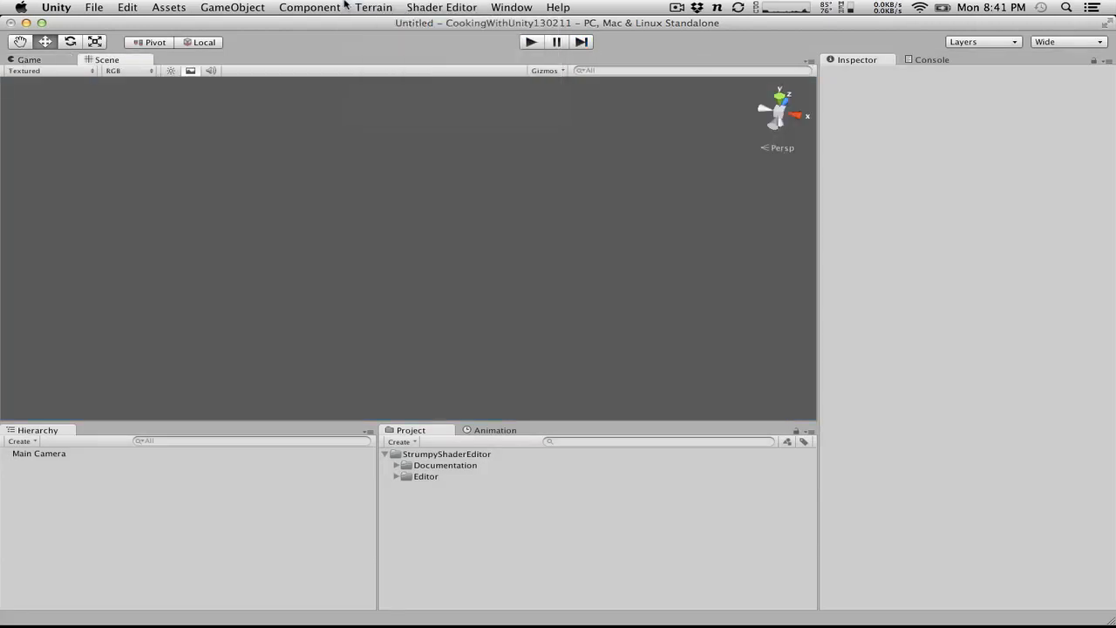
click(355, 5)
click(371, 5)
click(367, 5)
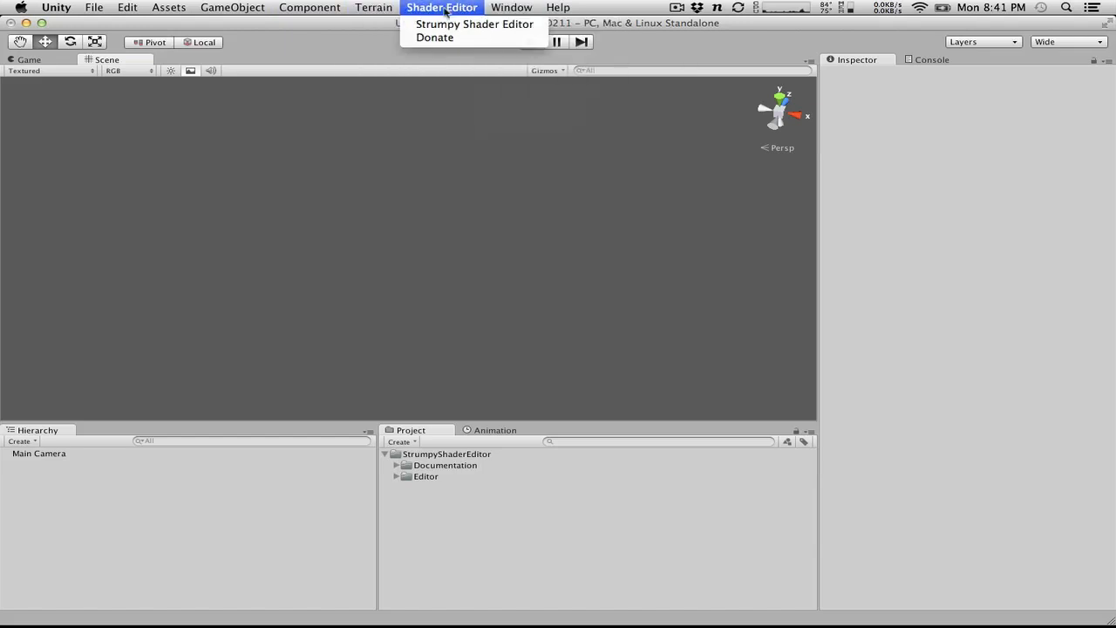
mouse_move(511, 7)
mouse_move(441, 7)
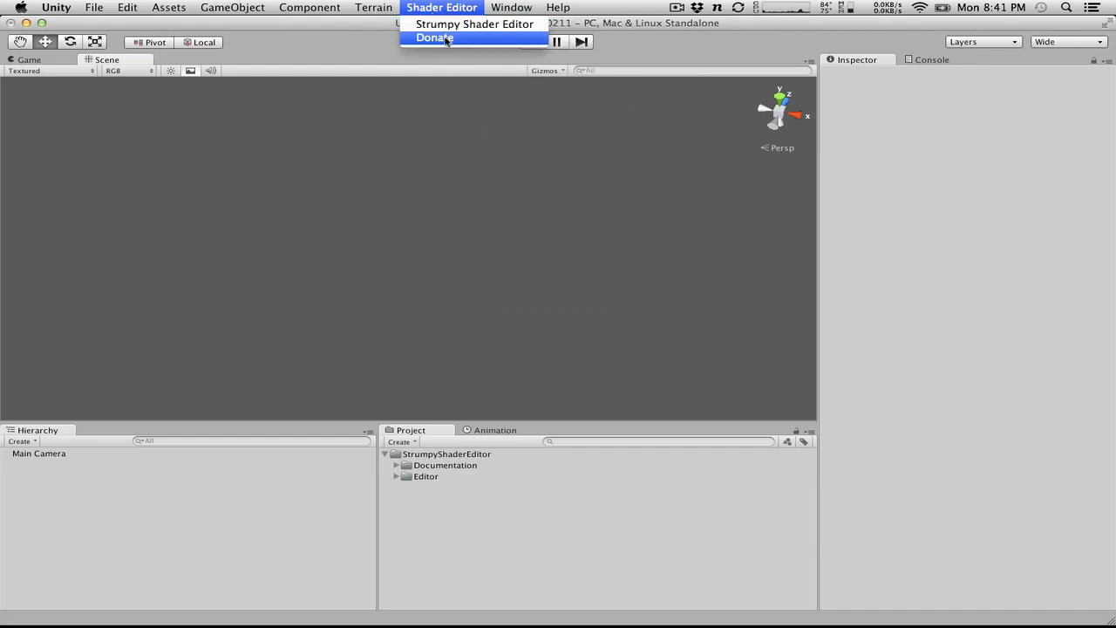
click(449, 6)
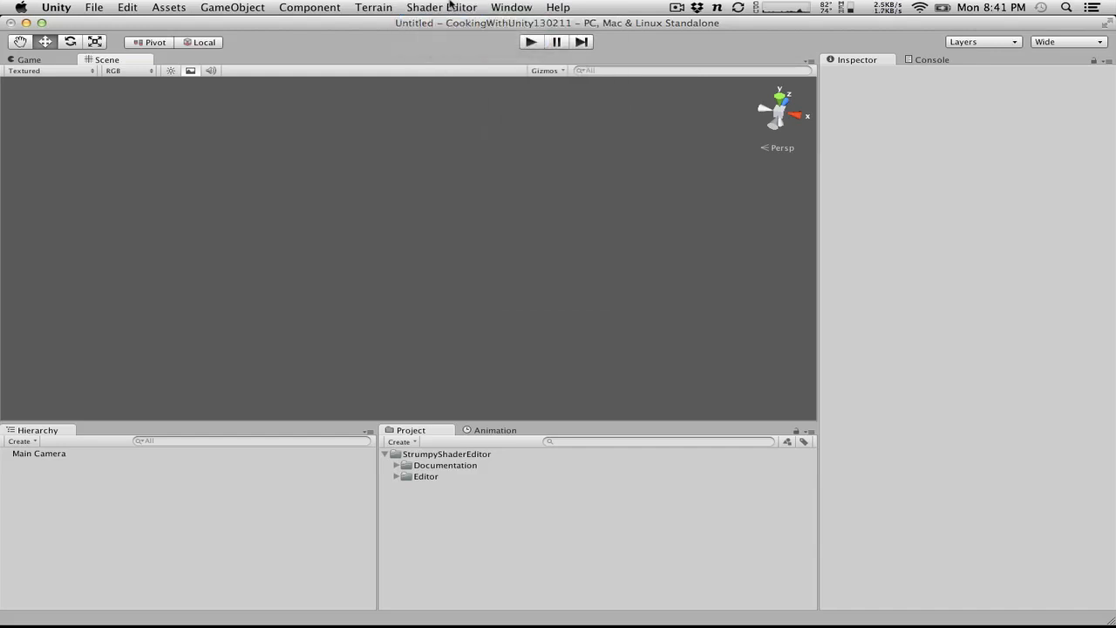
click(449, 5)
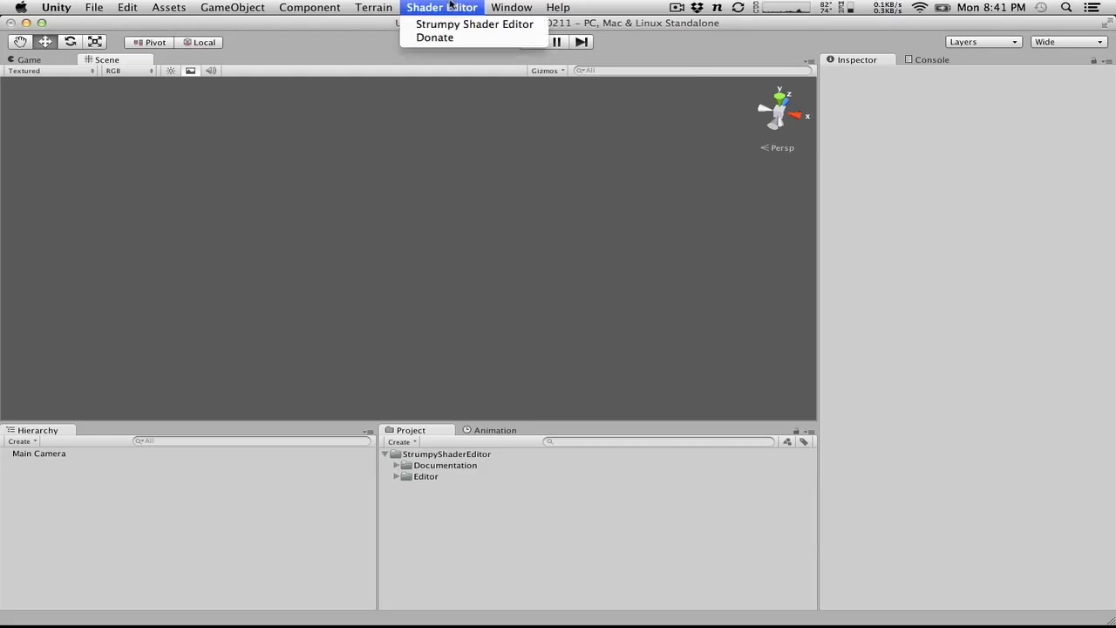
click(456, 29)
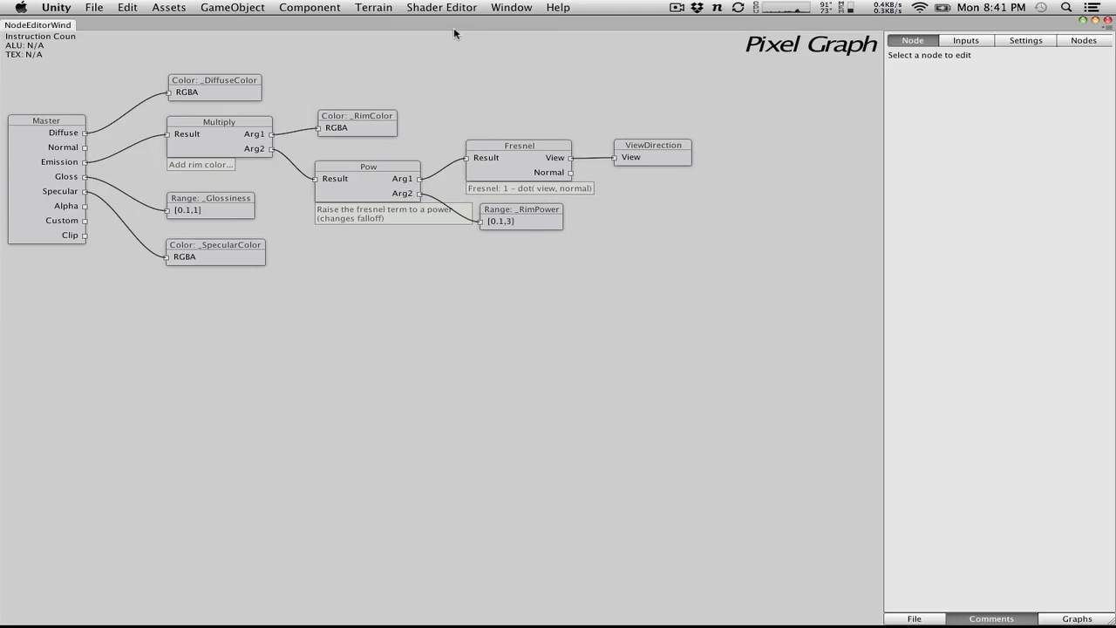
Step: Review the pixel graph's input properties, the node settings and the available graph file commands
click(451, 7)
click(488, 138)
click(962, 40)
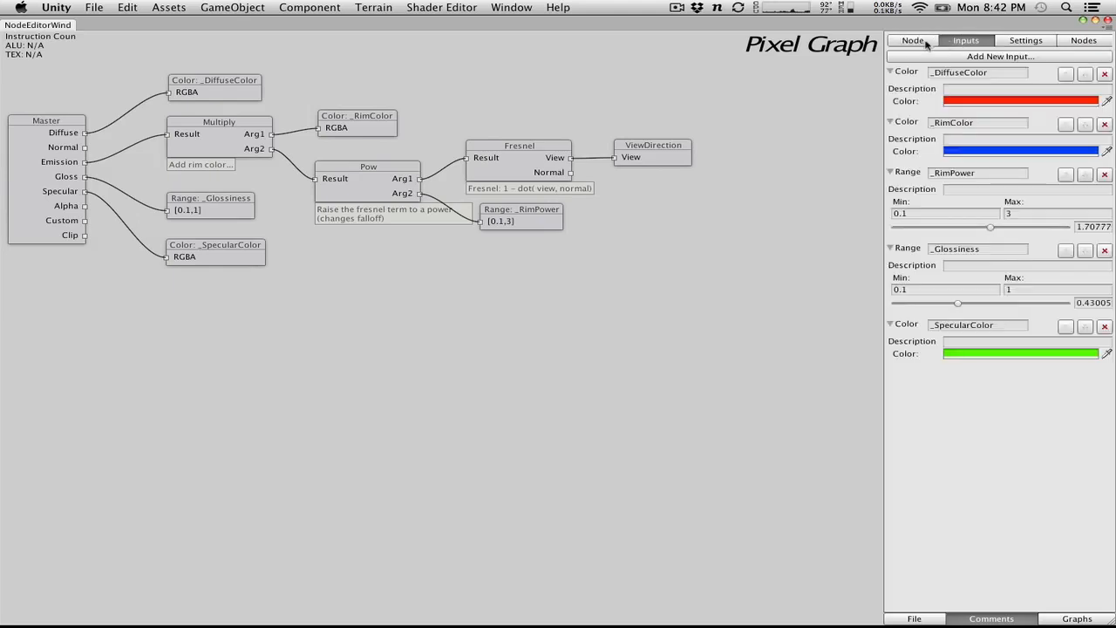
click(926, 41)
click(954, 42)
click(922, 40)
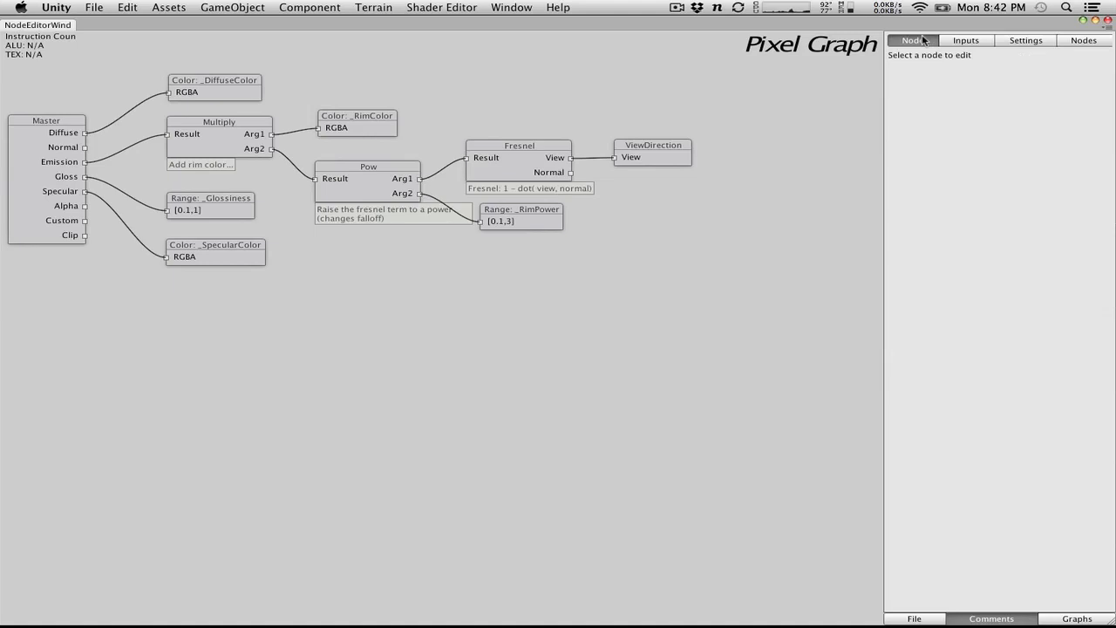
click(912, 618)
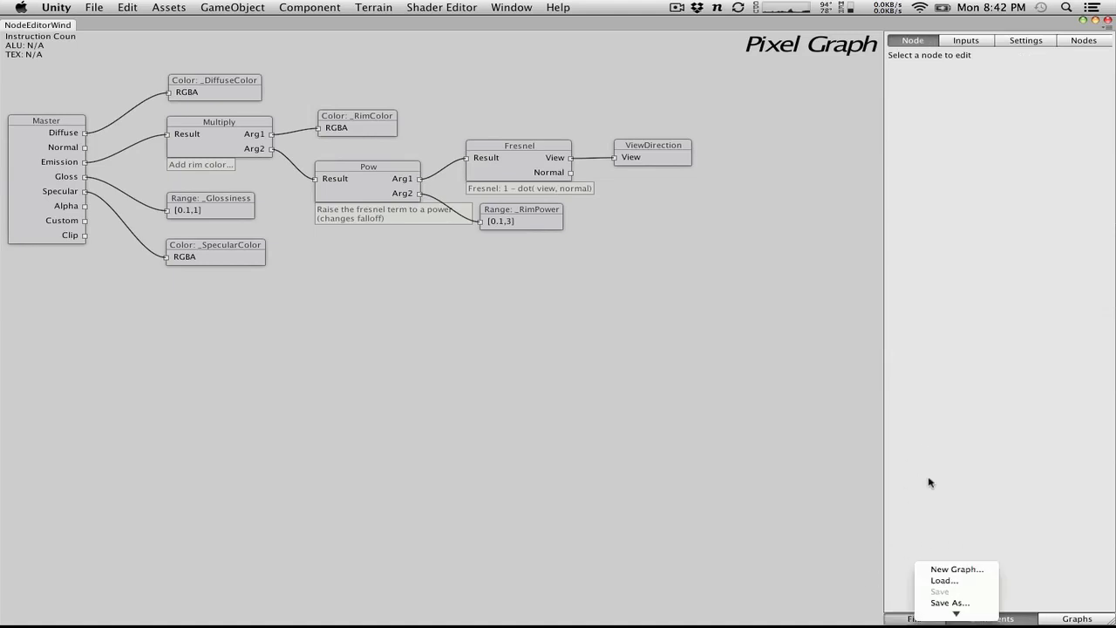
mouse_move(950, 615)
click(682, 444)
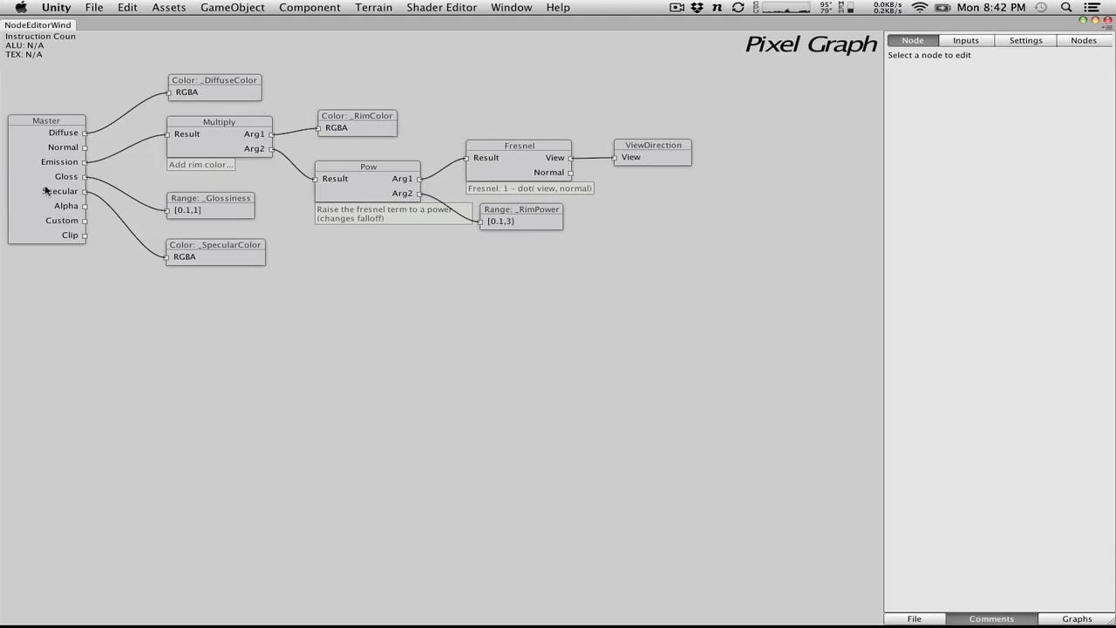
Step: Trace the pixel graph by selecting and slightly moving its Master, ViewDirection, RimPower, Pow, Multiply, color and Glossiness nodes
mouse_move(43, 187)
mouse_down()
mouse_move(122, 152)
mouse_move(48, 174)
mouse_move(65, 185)
mouse_move(49, 179)
mouse_up()
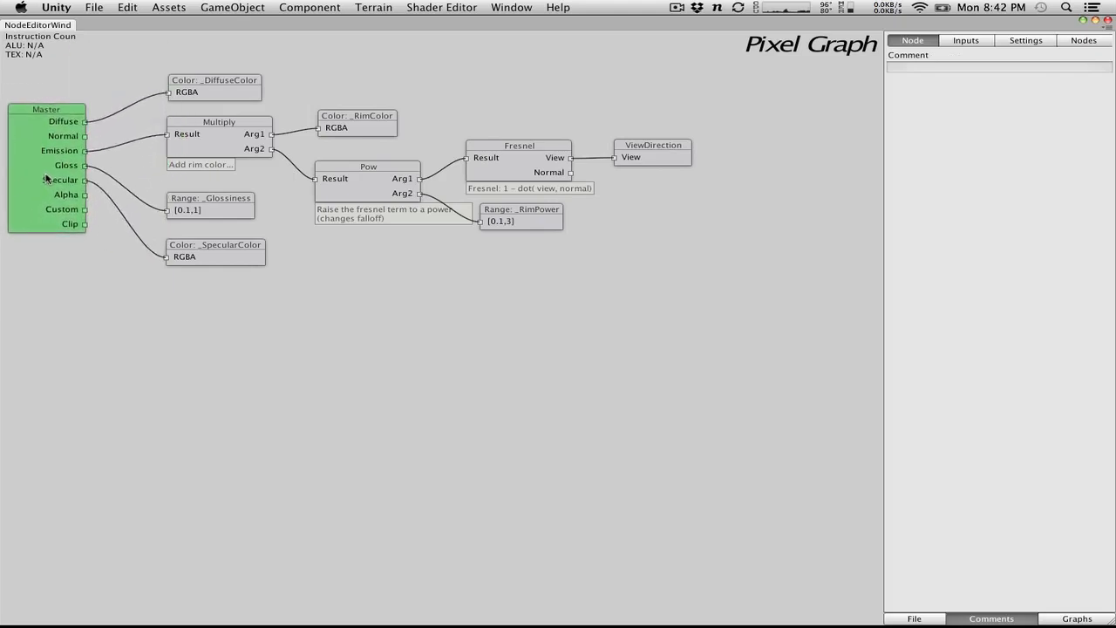
click(657, 157)
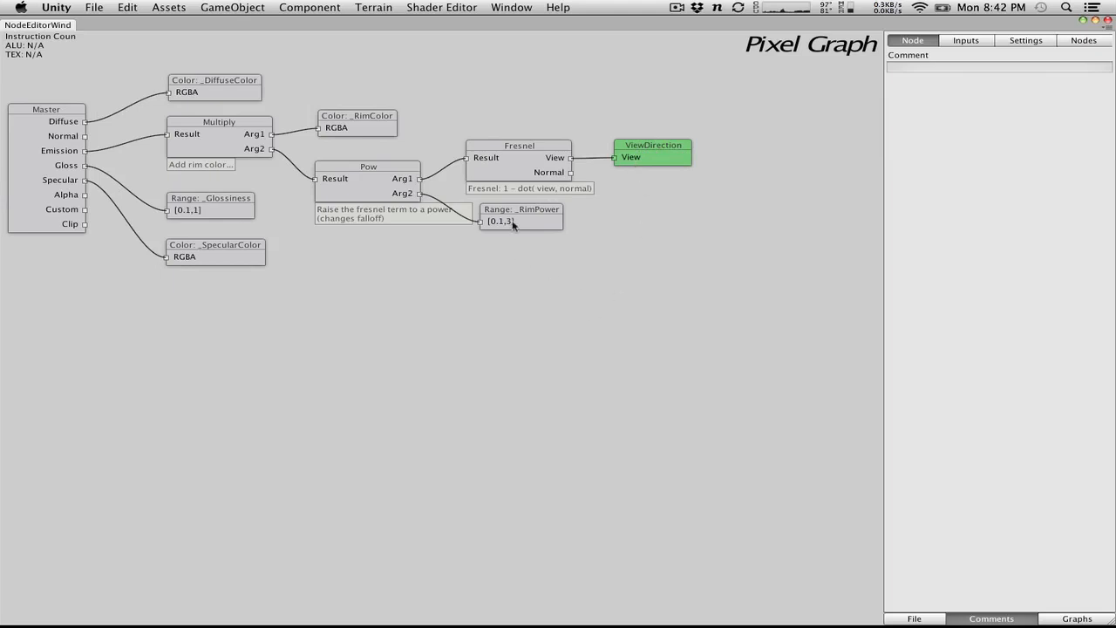
drag(521, 222, 522, 236)
drag(341, 190, 337, 189)
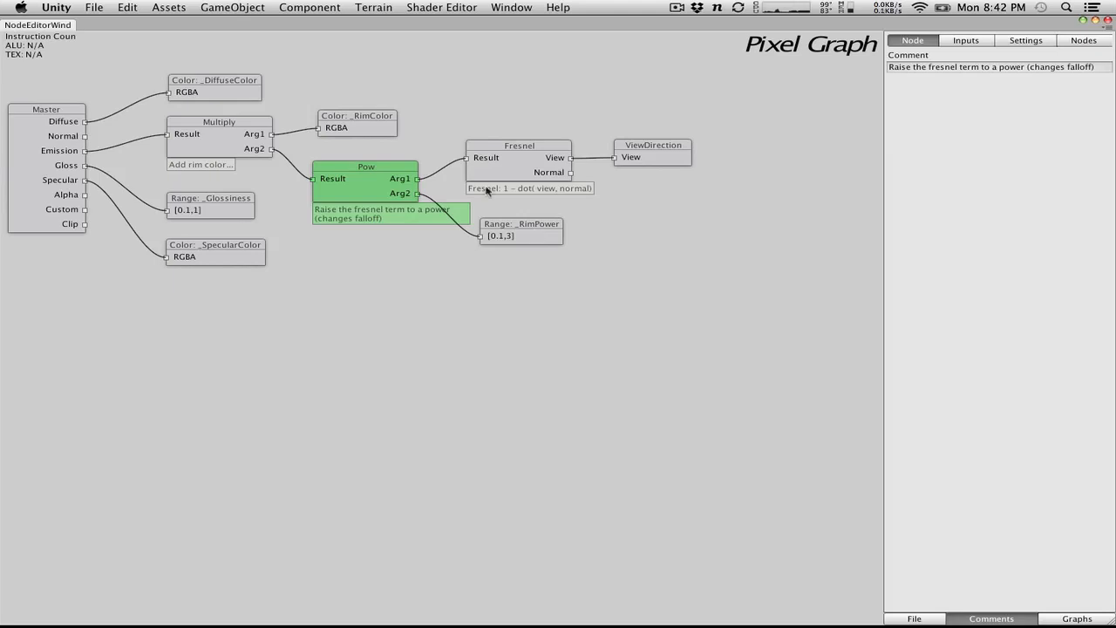
mouse_move(245, 139)
mouse_down()
mouse_move(232, 155)
mouse_move(239, 148)
mouse_up()
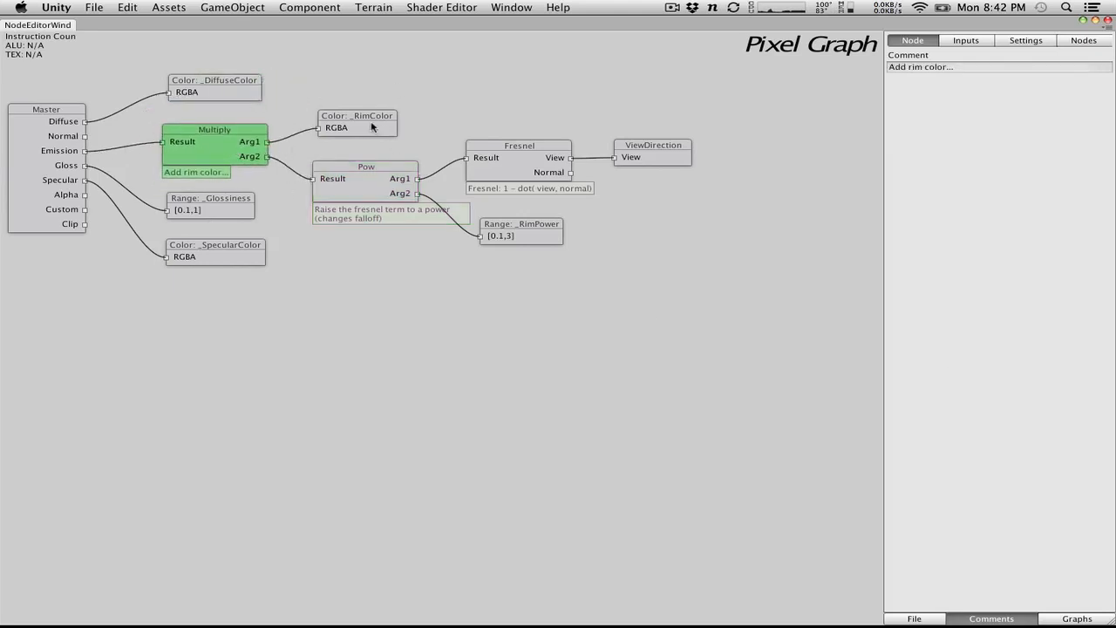
mouse_move(372, 127)
mouse_down()
mouse_move(384, 103)
mouse_move(376, 117)
mouse_up()
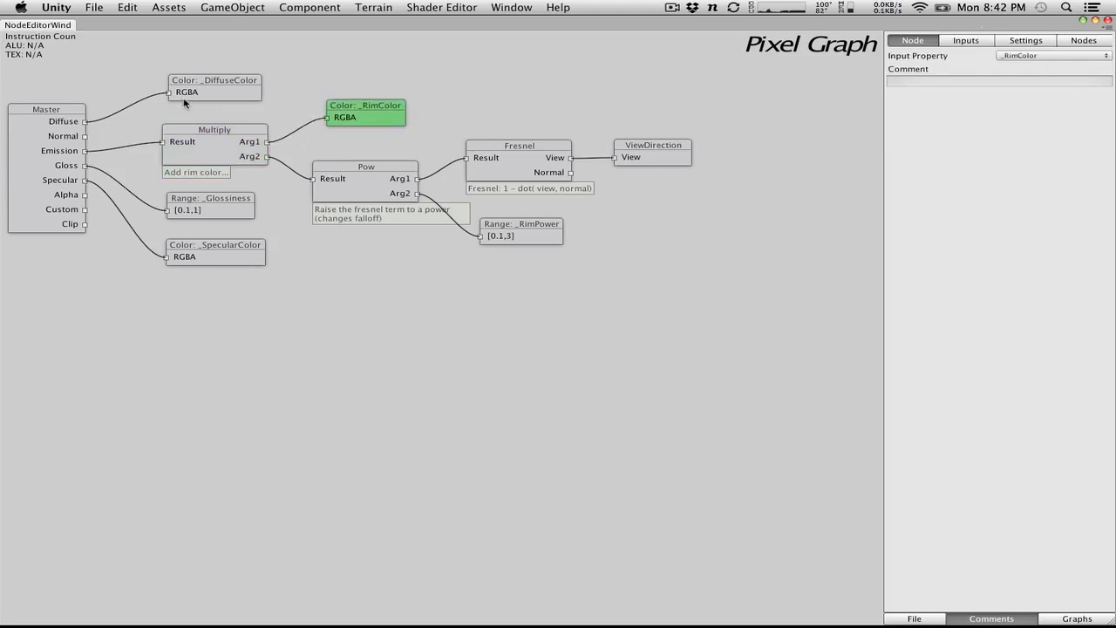
mouse_move(184, 99)
mouse_down()
mouse_move(234, 98)
mouse_move(184, 96)
mouse_up()
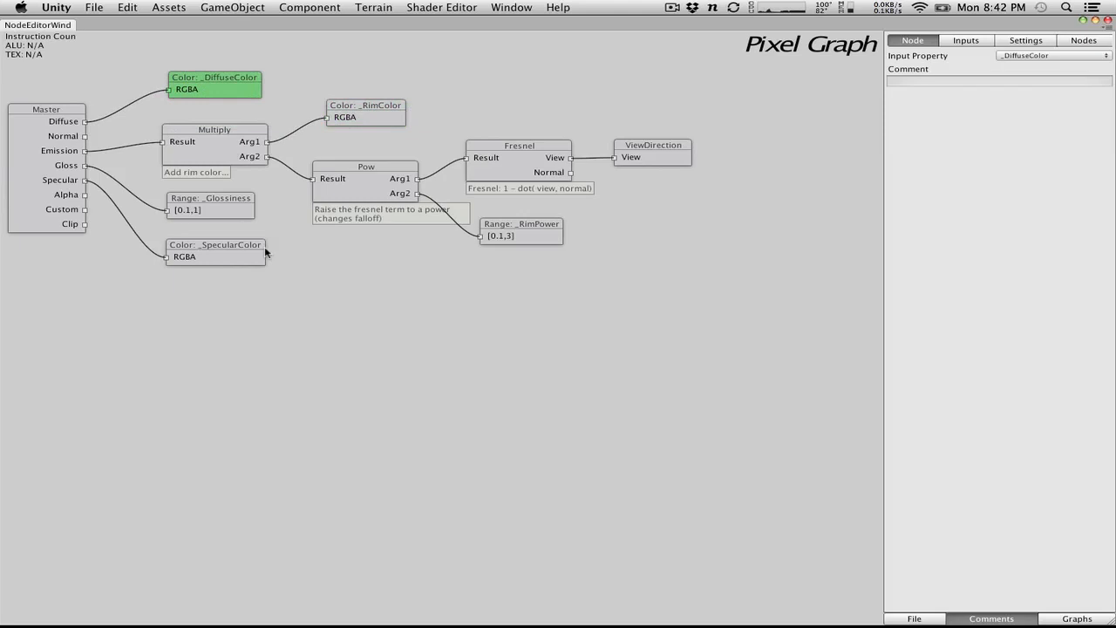
mouse_move(205, 211)
mouse_down()
mouse_move(227, 217)
mouse_move(200, 218)
mouse_up()
mouse_move(207, 256)
mouse_down()
mouse_move(221, 251)
mouse_move(206, 250)
mouse_up()
click(209, 218)
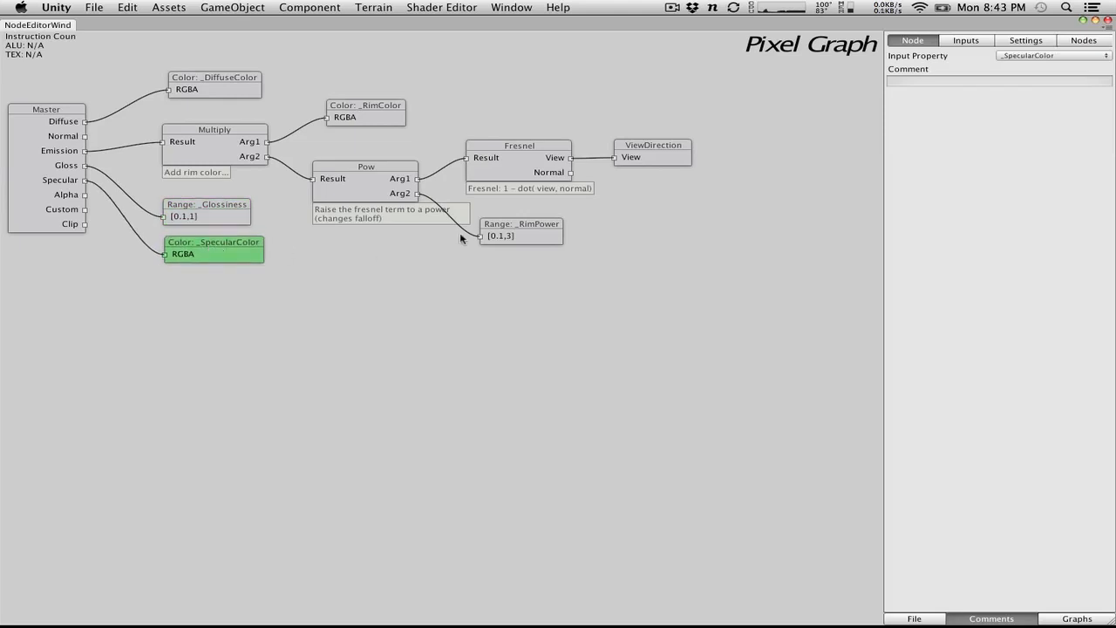
drag(655, 158, 654, 154)
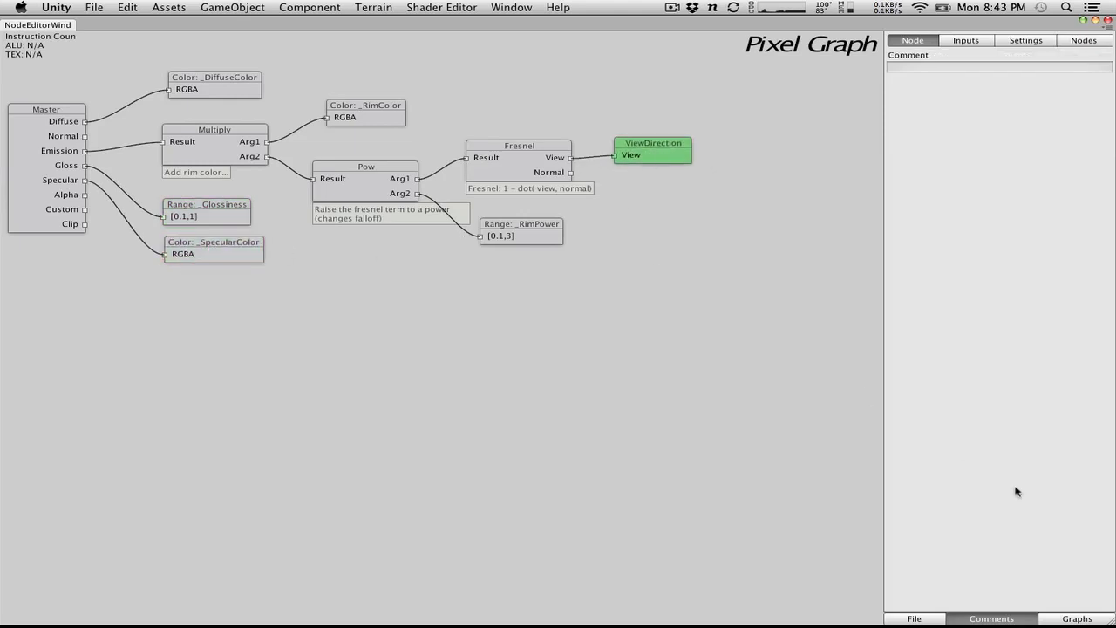
Step: Load the sample shader graph RimLighting.sgraph from the Graphs folder
click(913, 618)
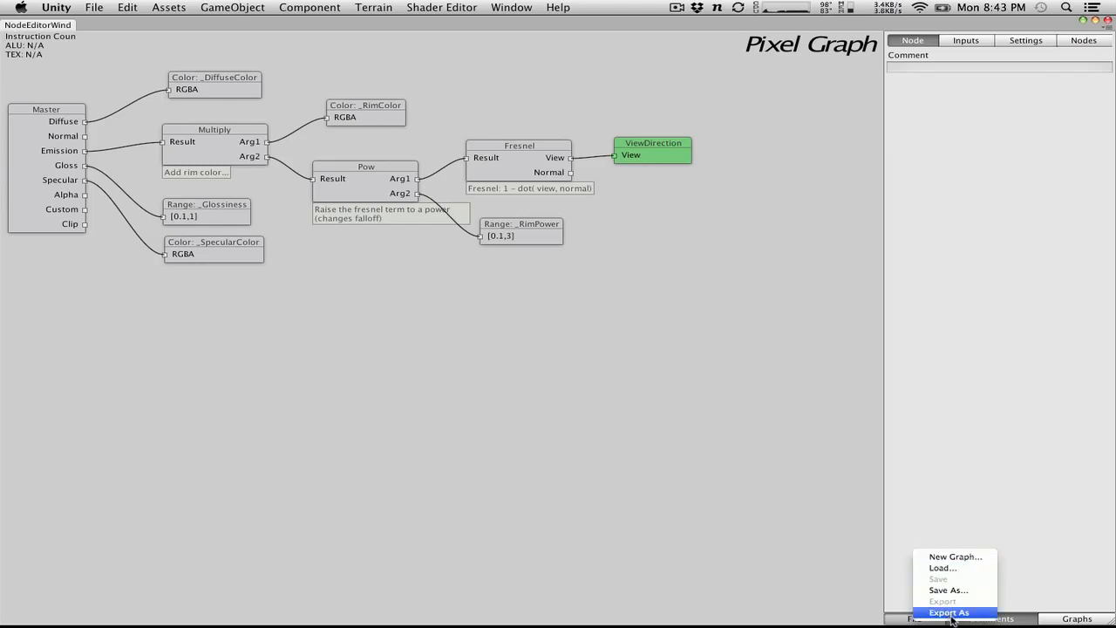
click(961, 568)
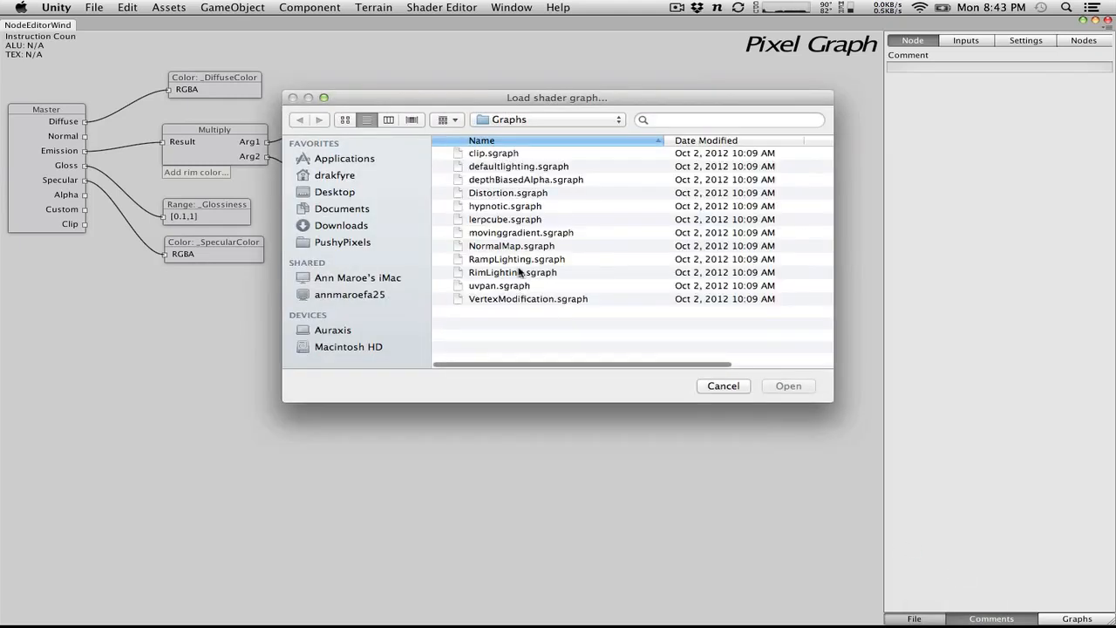
click(521, 273)
click(791, 387)
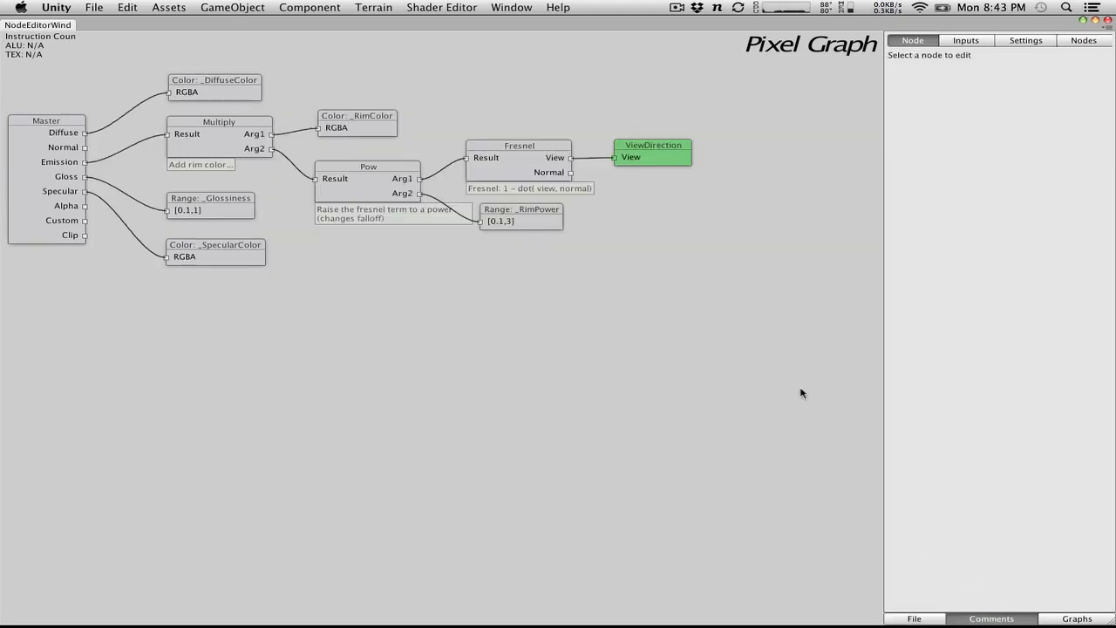
Step: Export the loaded graph as the shader file RimLighting.shader in the project's Assets folder
click(911, 616)
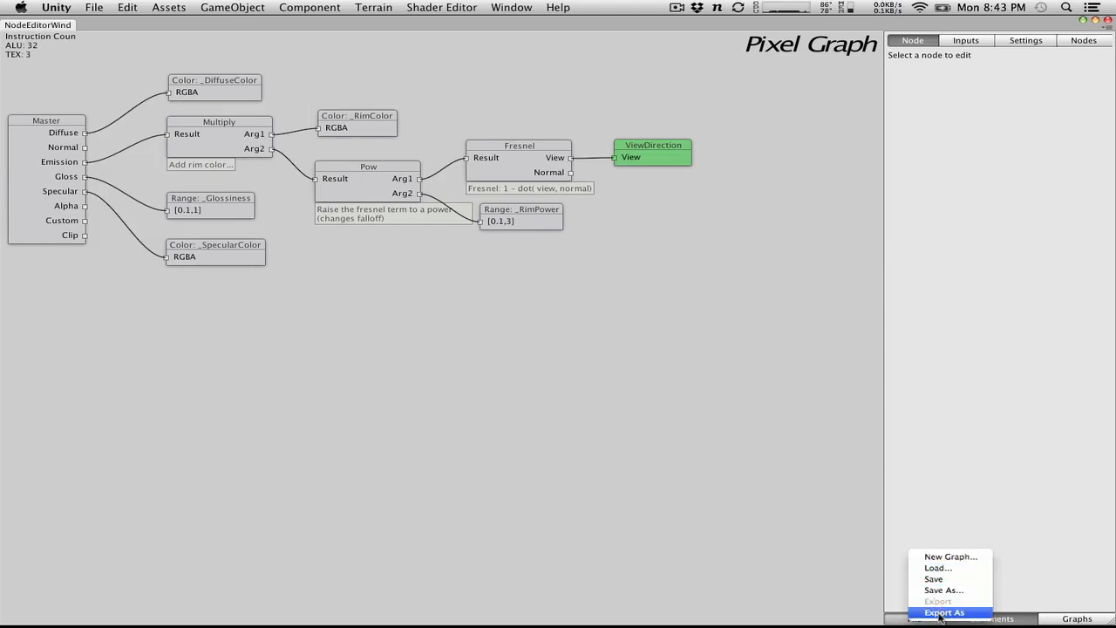
click(840, 420)
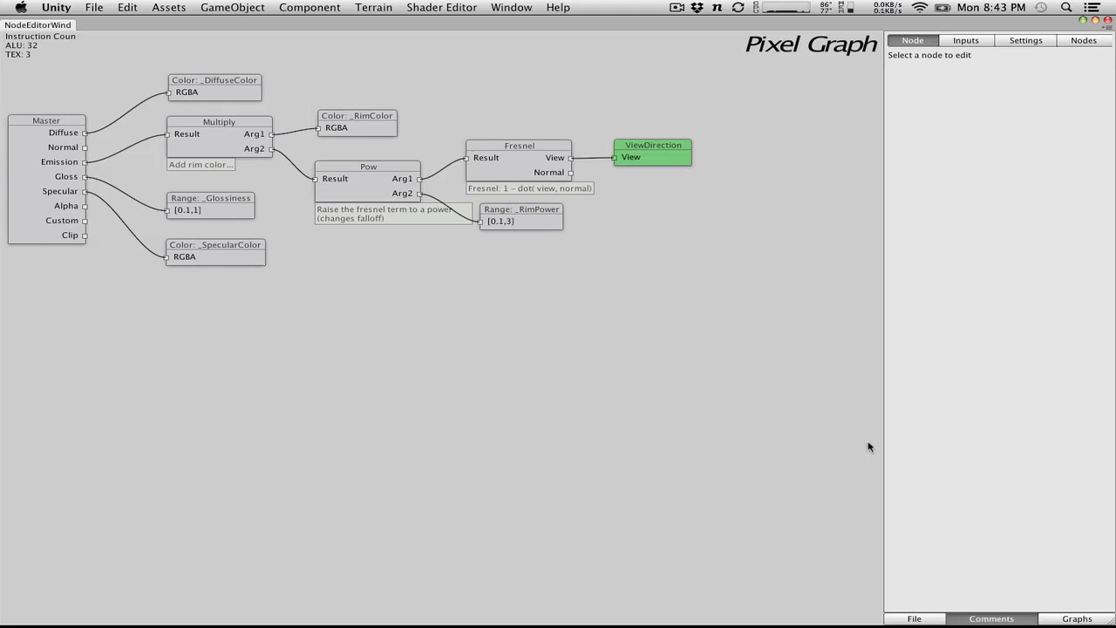
click(928, 617)
mouse_move(970, 614)
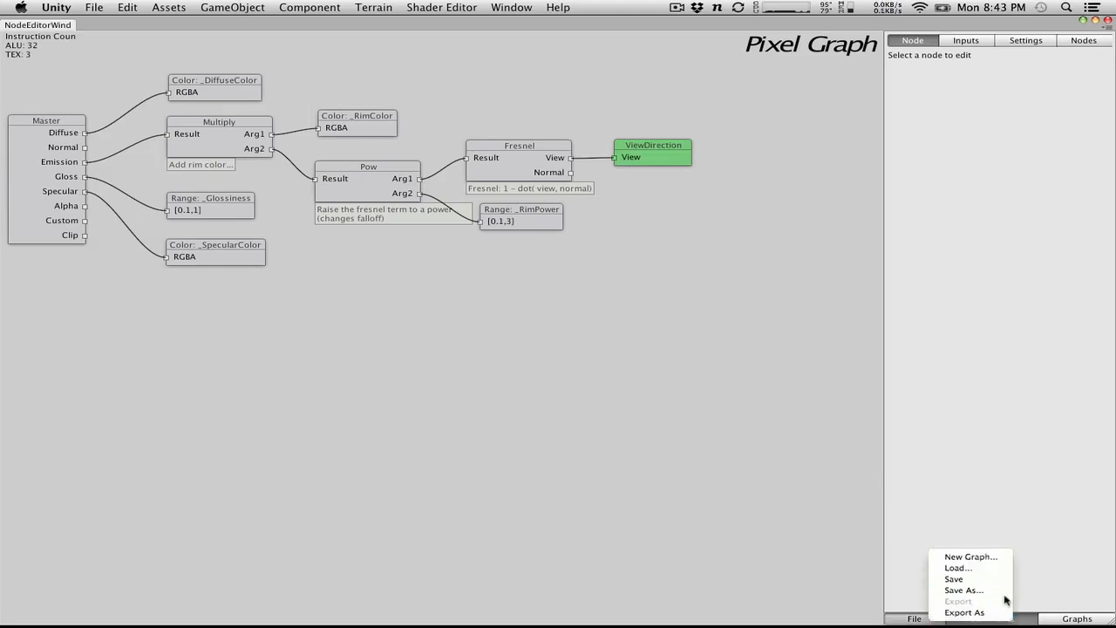
click(966, 612)
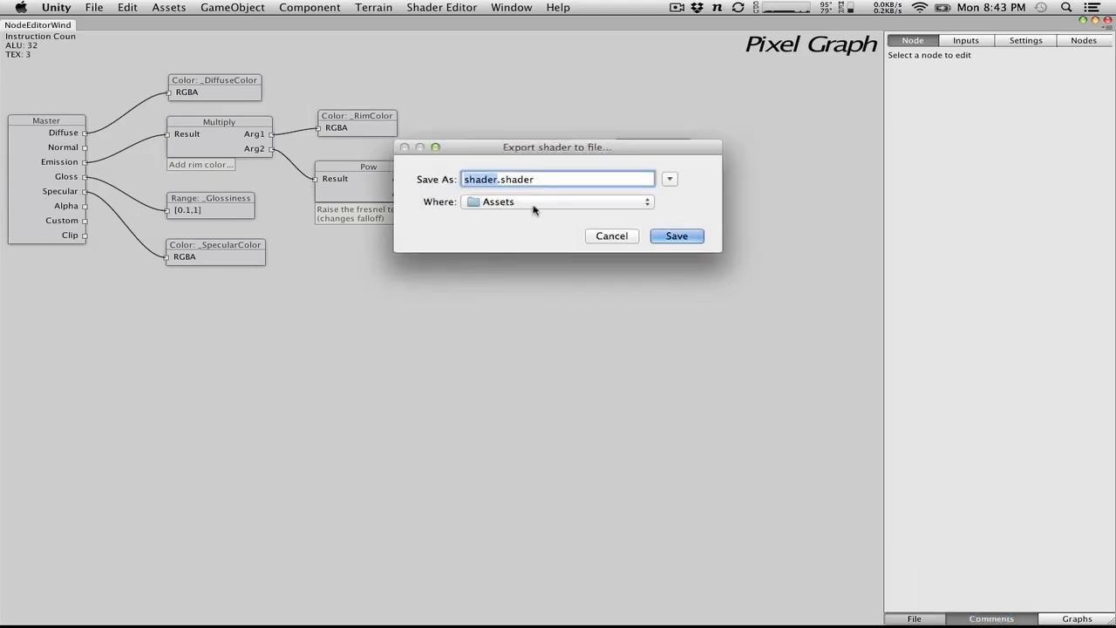
click(670, 178)
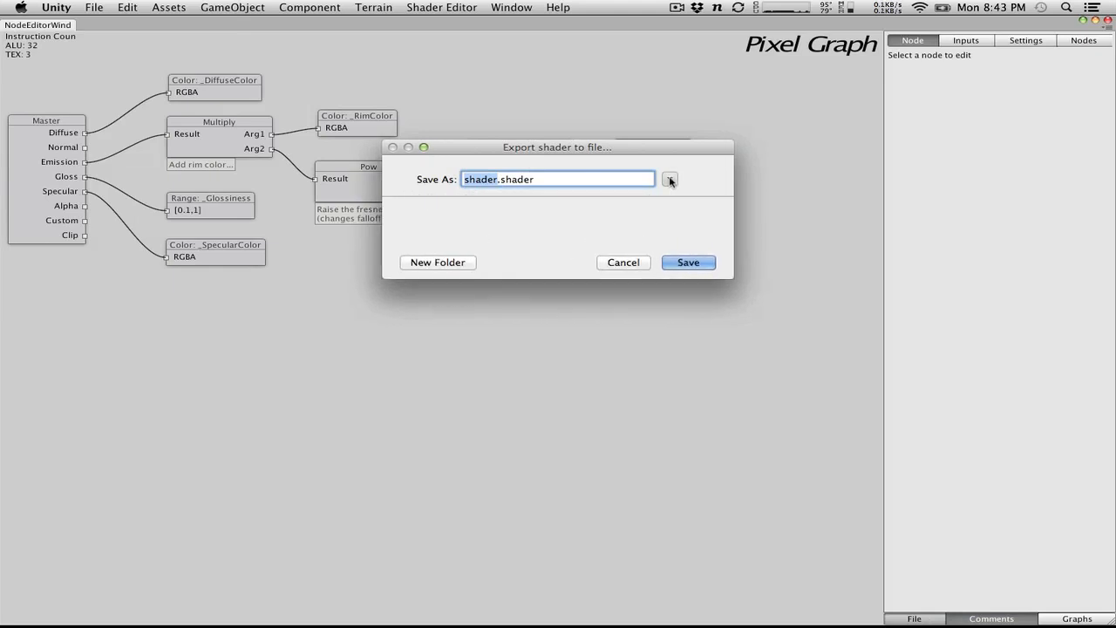
text(RimLigt)
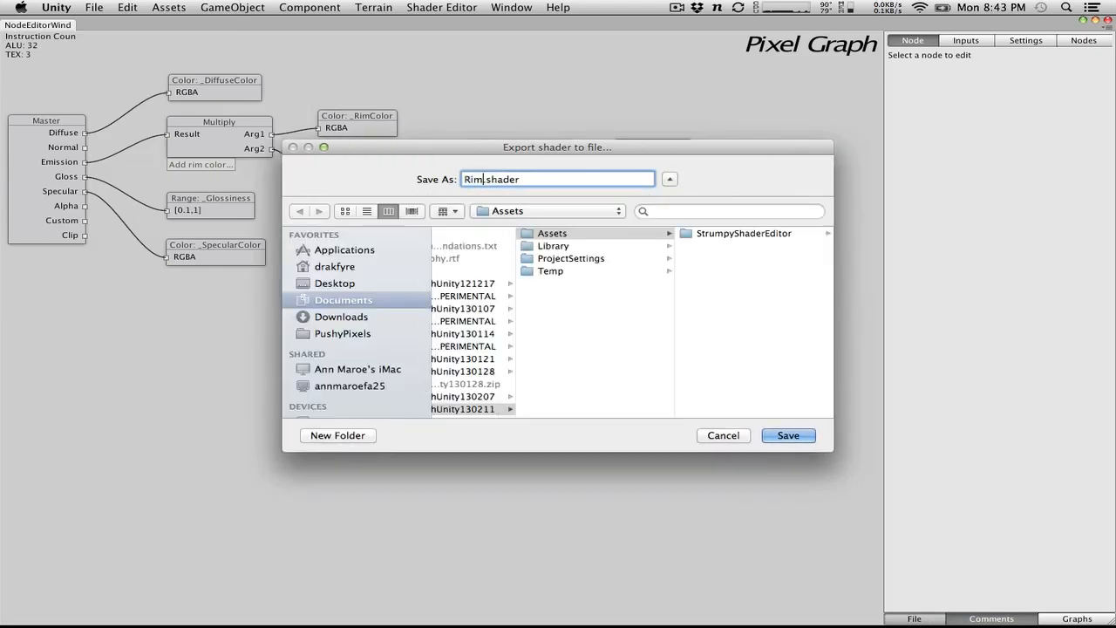
key(BackSpace)
text(hting)
click(812, 441)
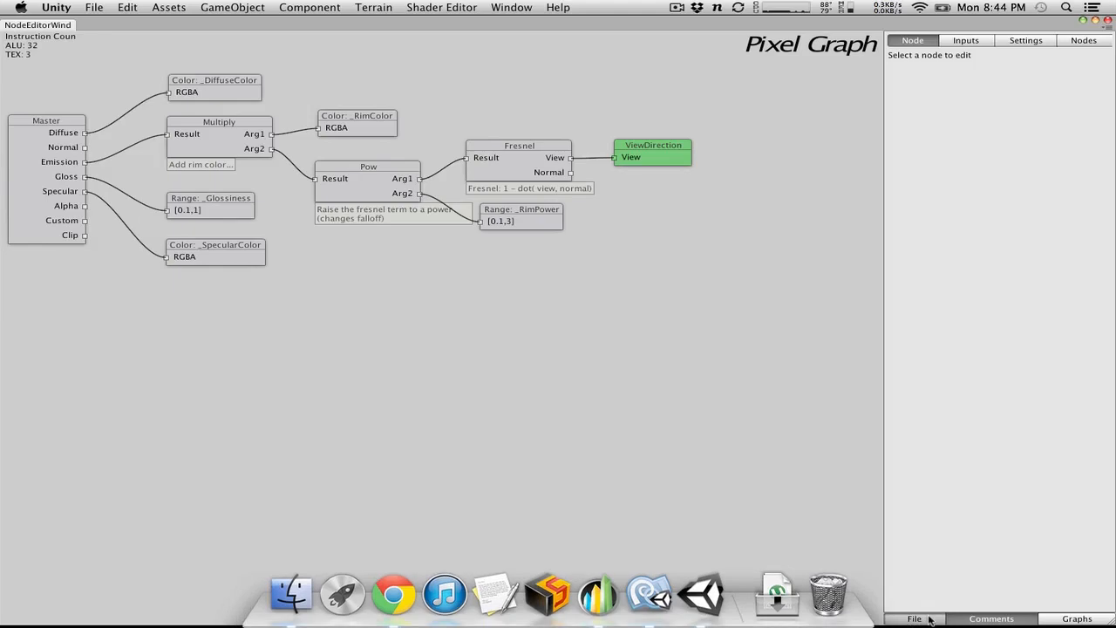
Step: Put the shader graph window away and open the exported RimLighting shader's source code from the project assets
click(1096, 22)
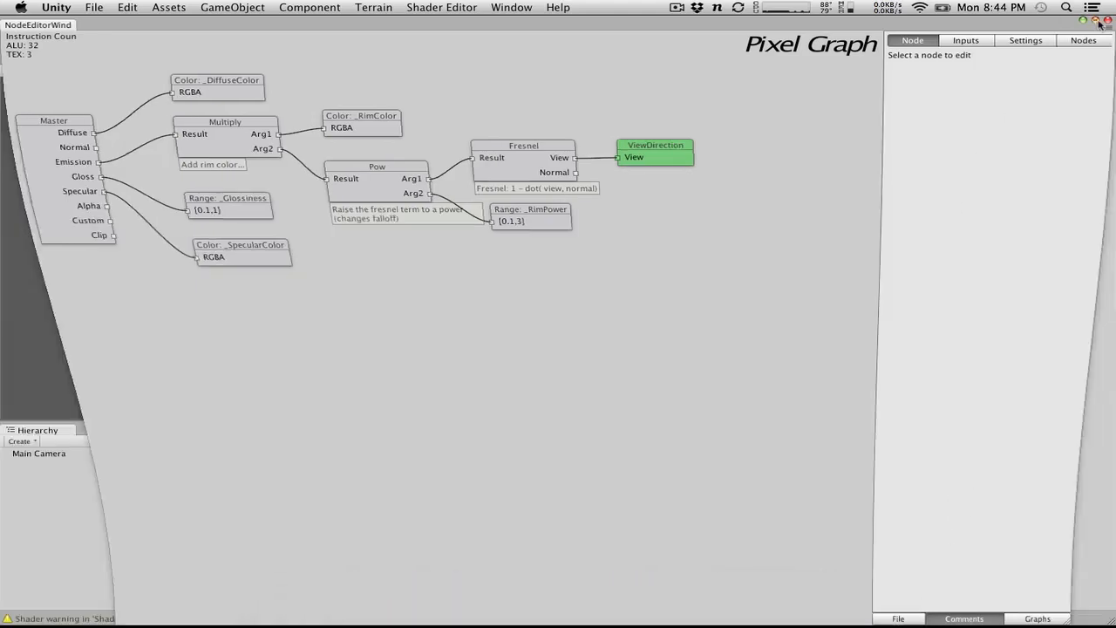
click(419, 454)
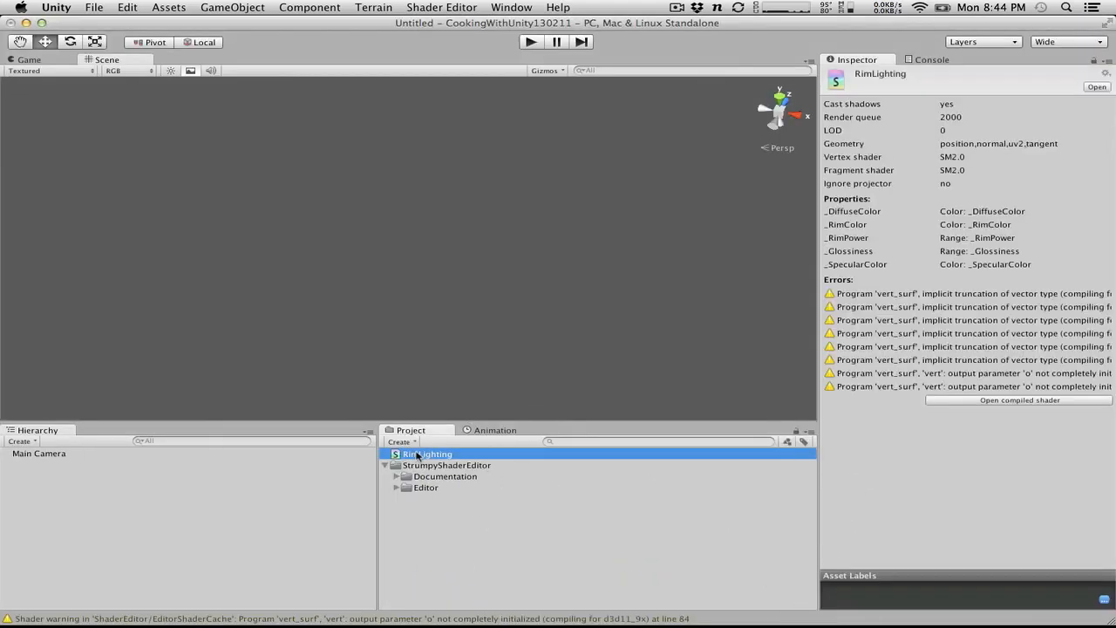
double_click(417, 454)
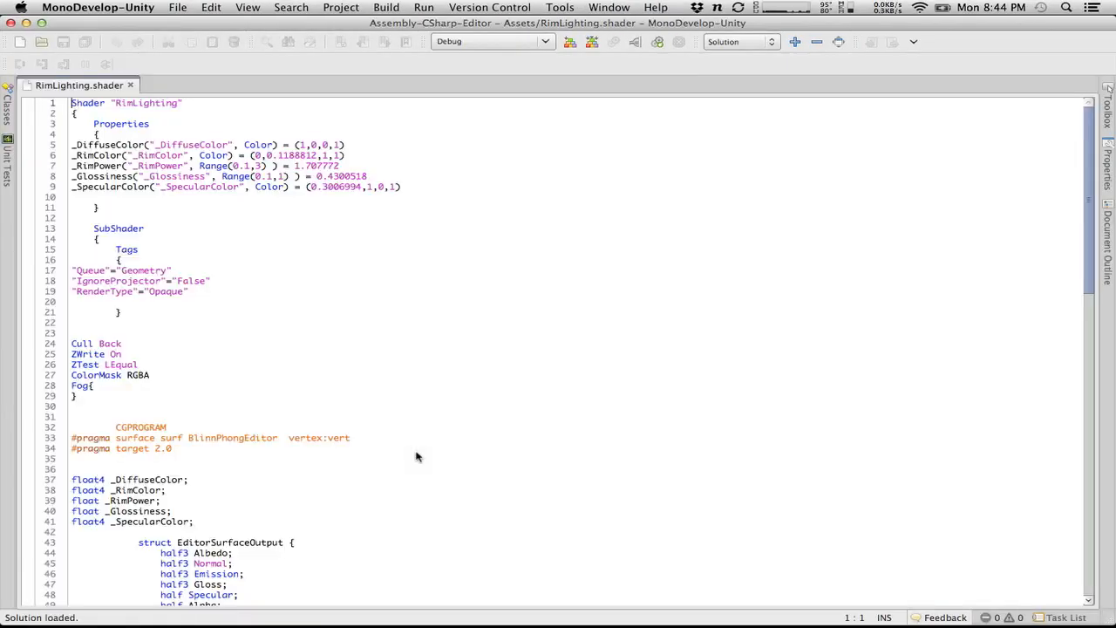
Step: Examine the RimLighting.shader code from its properties and lighting functions to the vert and surf functions, and close the code editor
scroll(417, 455, down, 20)
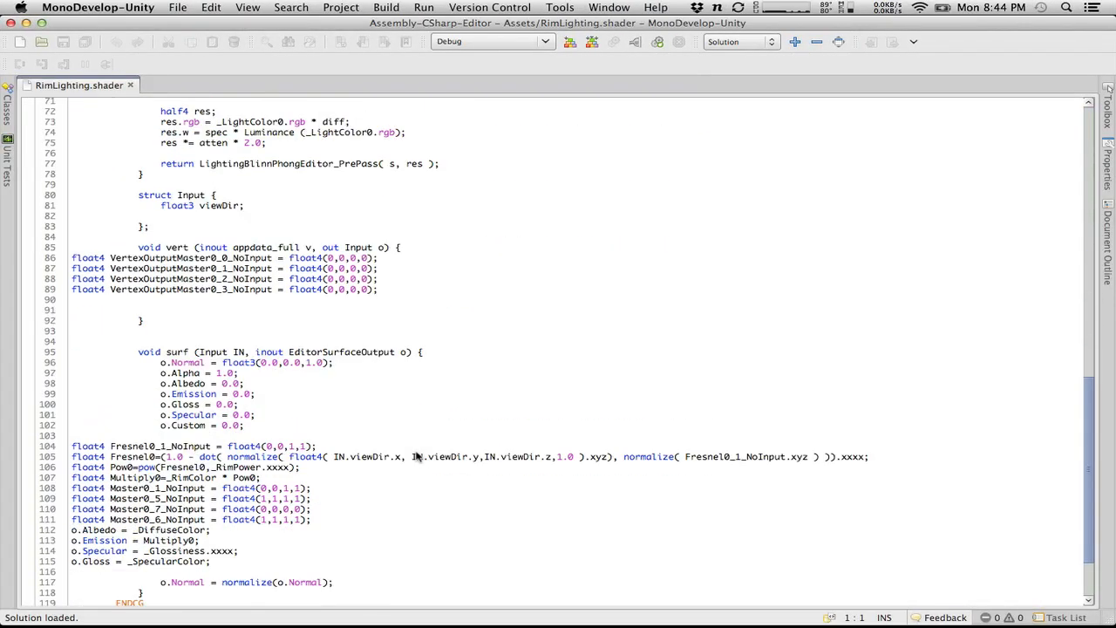
scroll(417, 455, up, 13)
scroll(417, 455, up, 11)
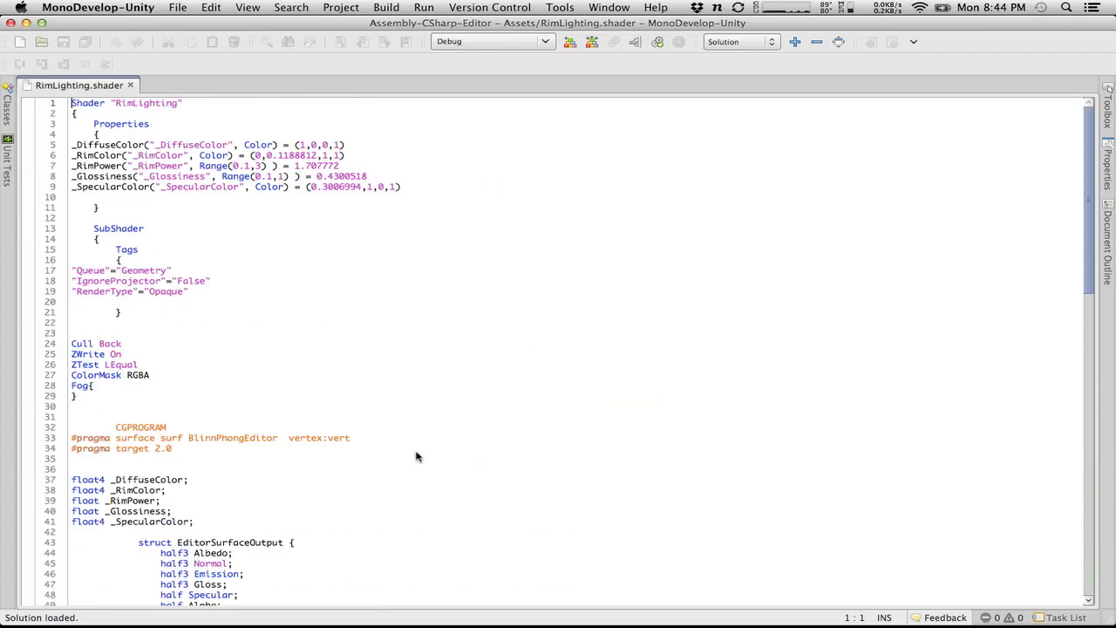
scroll(416, 457, down, 13)
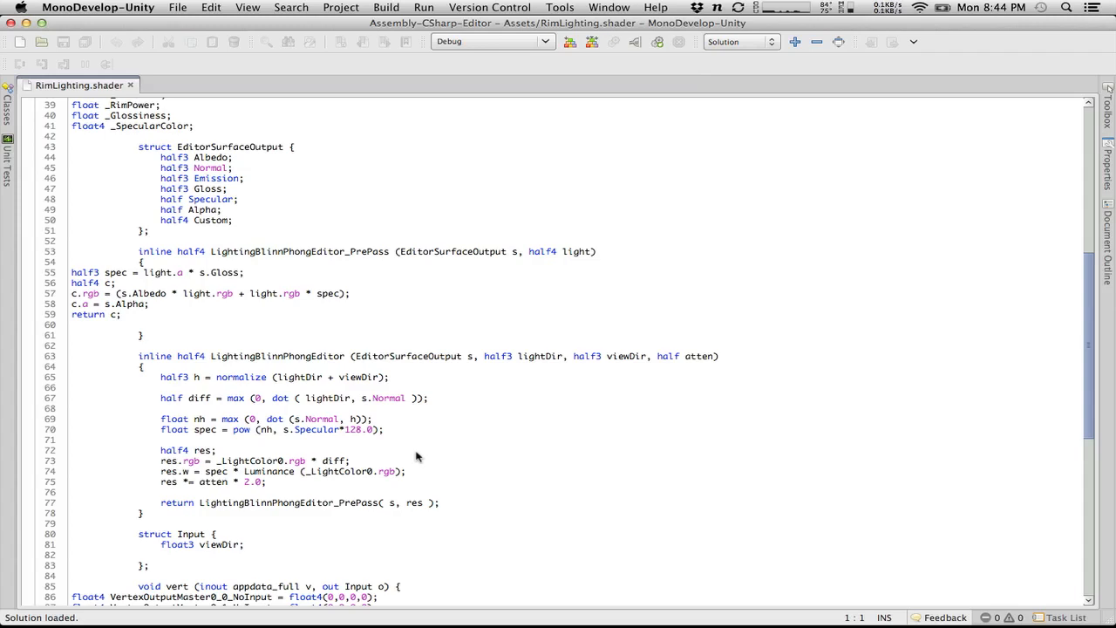
scroll(416, 455, down, 10)
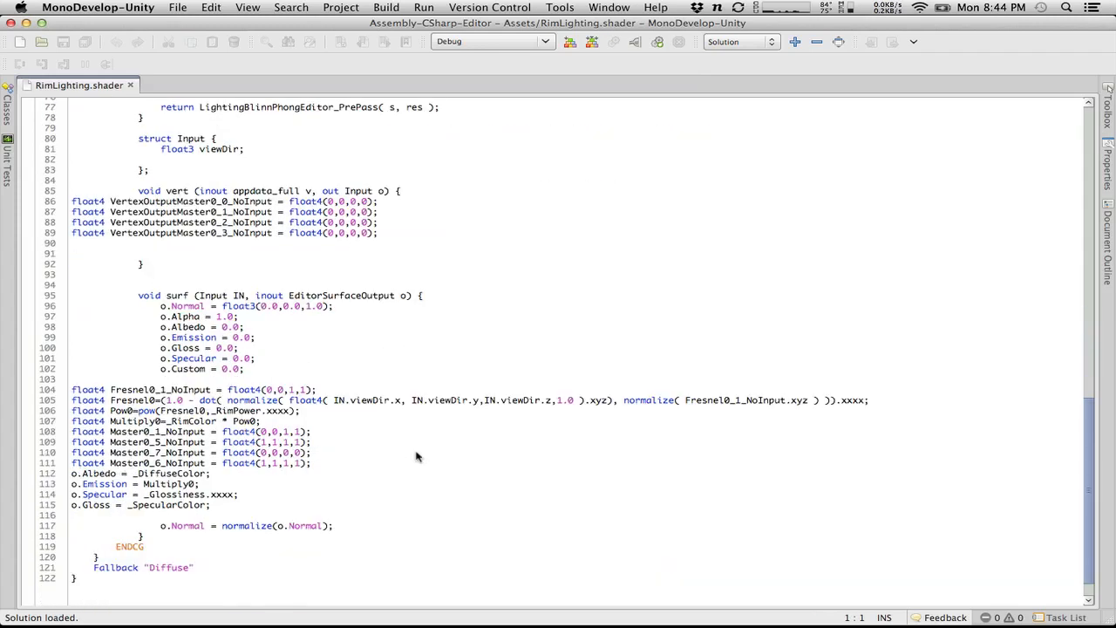
scroll(416, 455, up, 20)
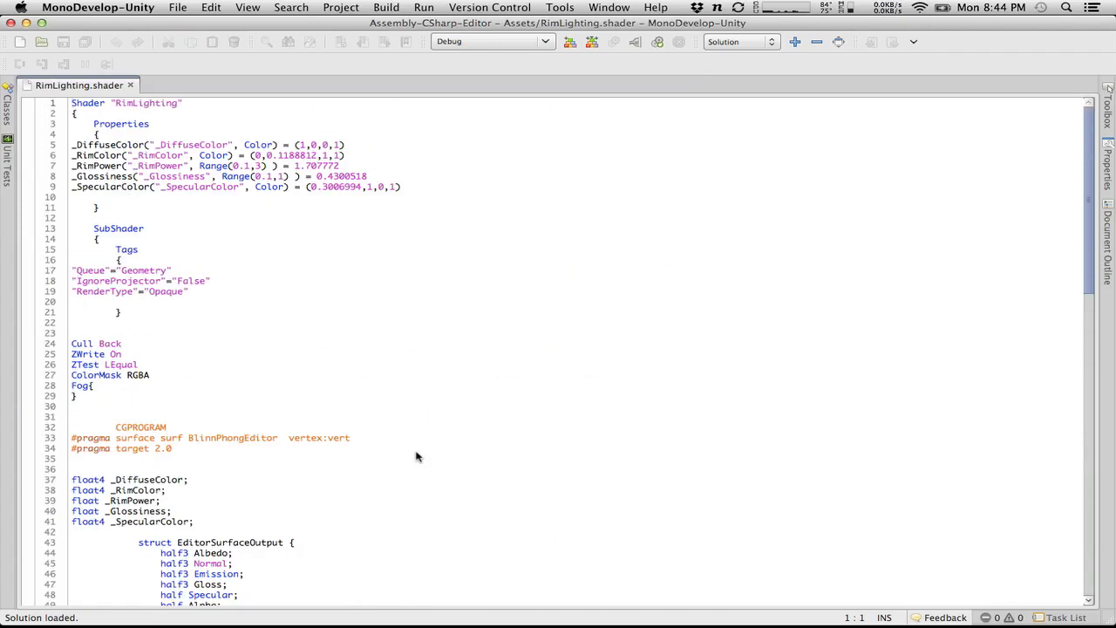
scroll(415, 456, down, 20)
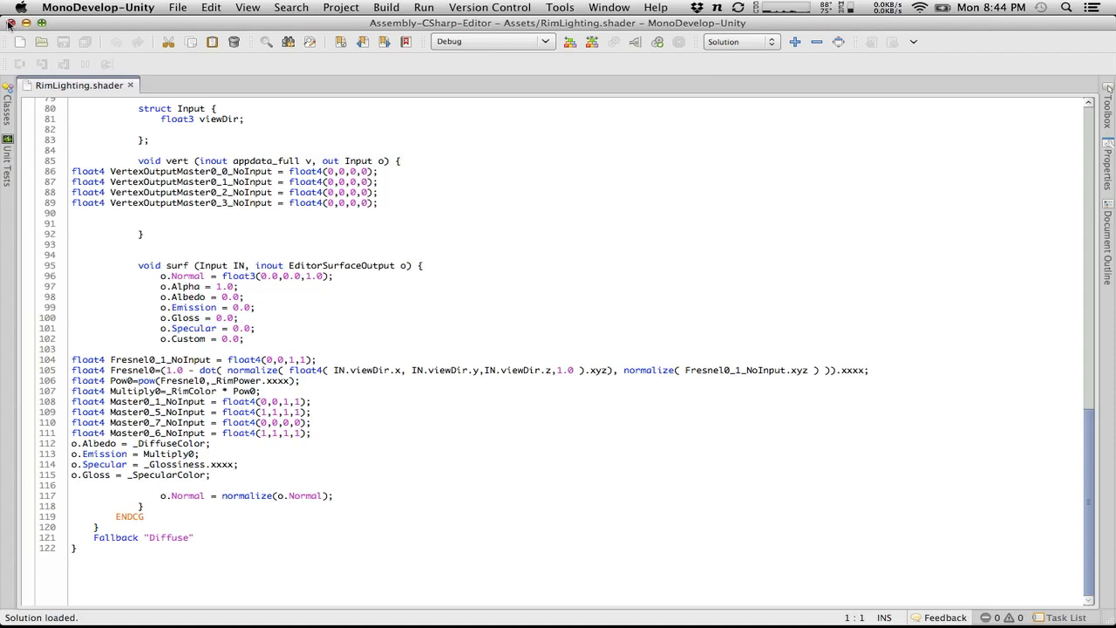
click(8, 23)
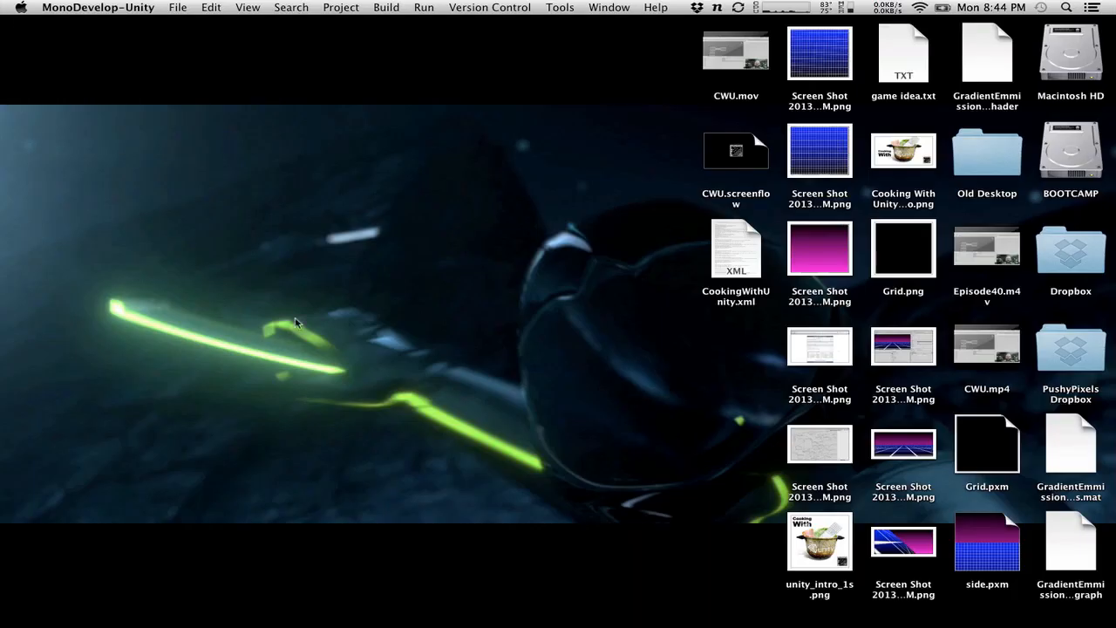
Step: Switch back to Unity and add a sphere to the scene
mouse_move(420, 601)
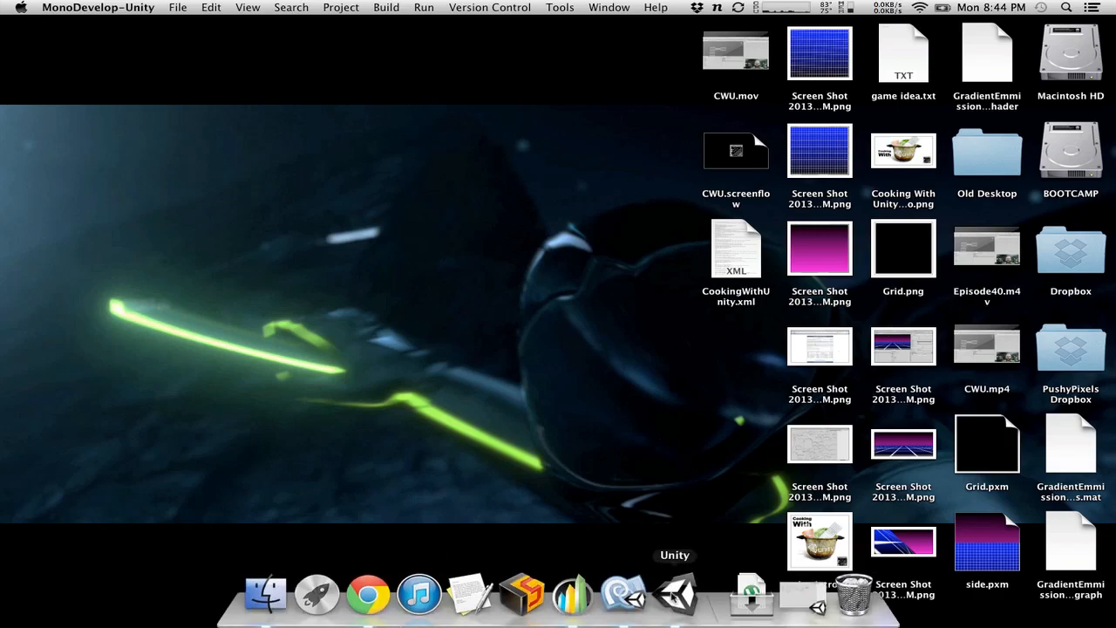
click(672, 597)
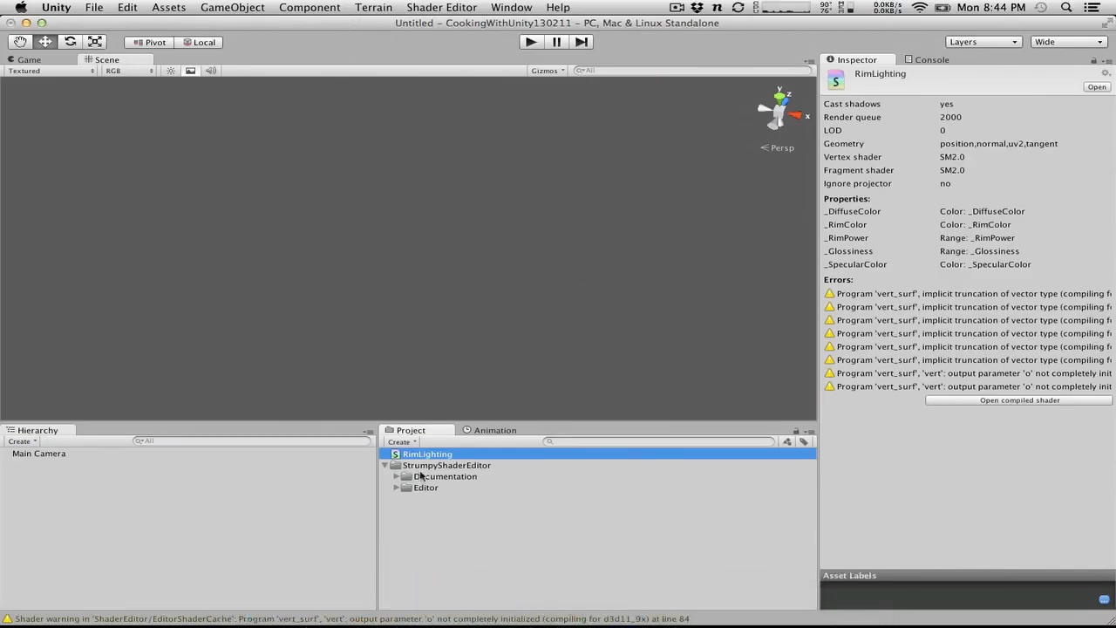
click(491, 548)
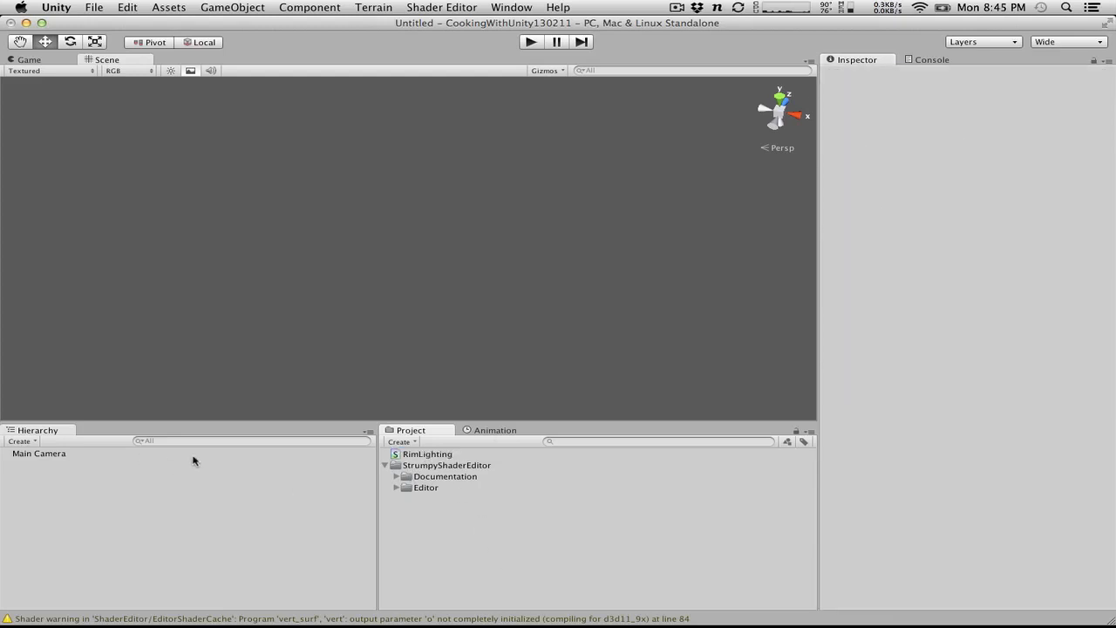
click(27, 441)
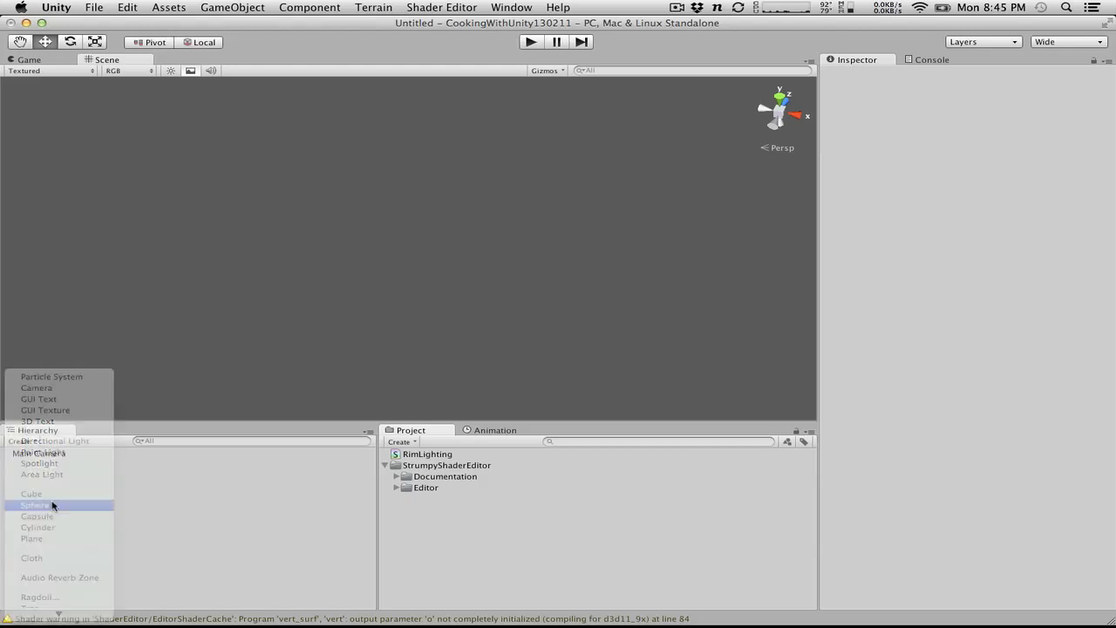
click(44, 505)
Step: Set the Main Camera's Y position to 0
click(47, 454)
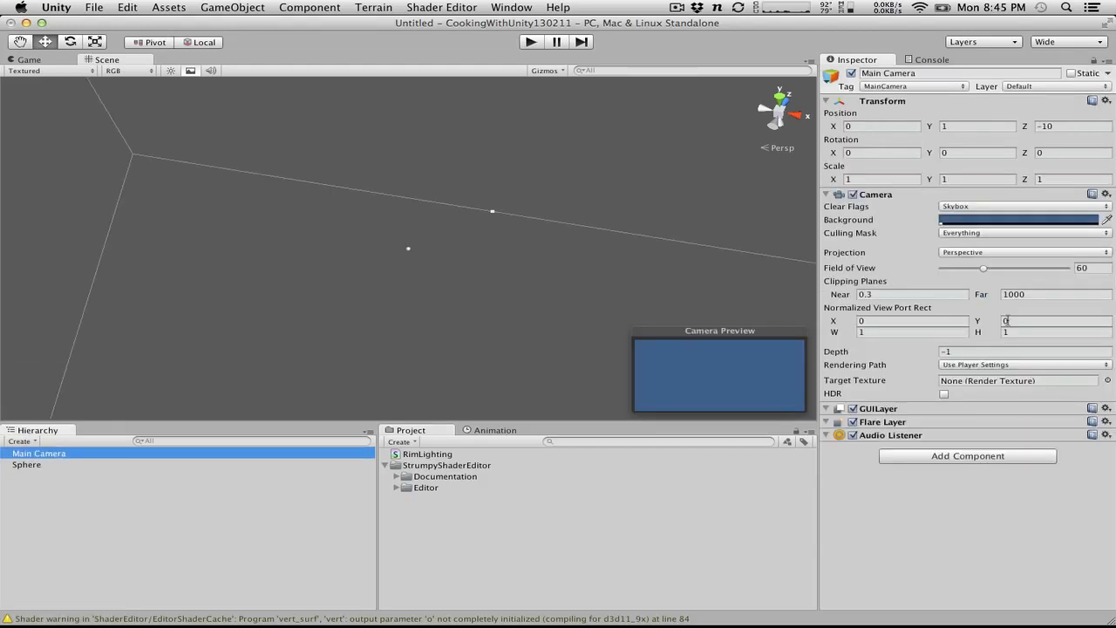
click(943, 128)
text(0)
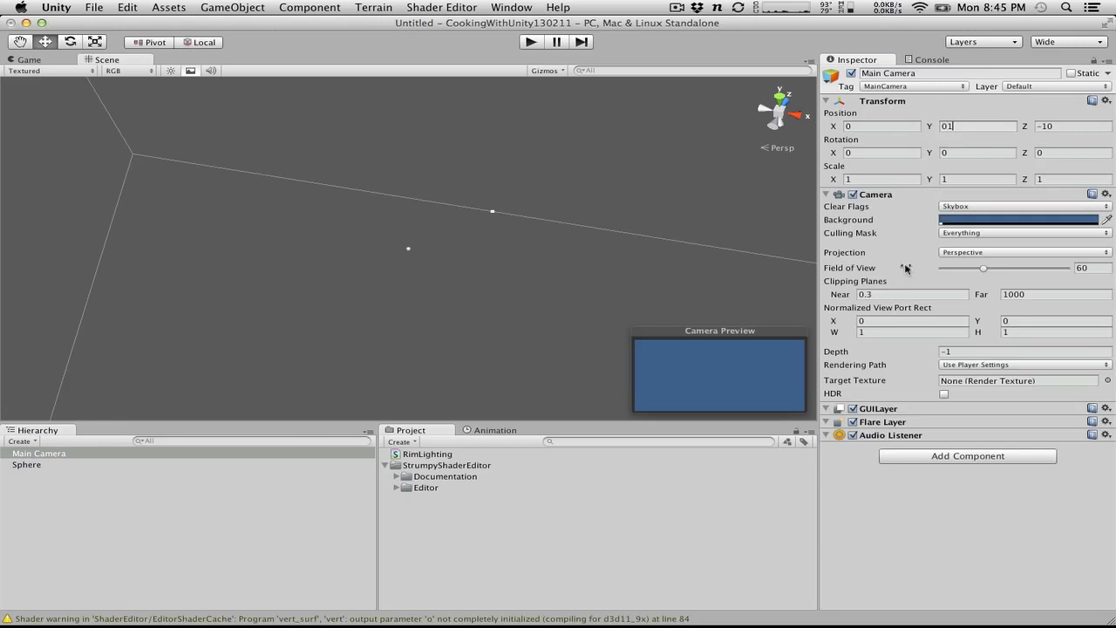
Step: Set the Sphere's X, Y and Z position to 0 and frame it in the scene view
click(35, 465)
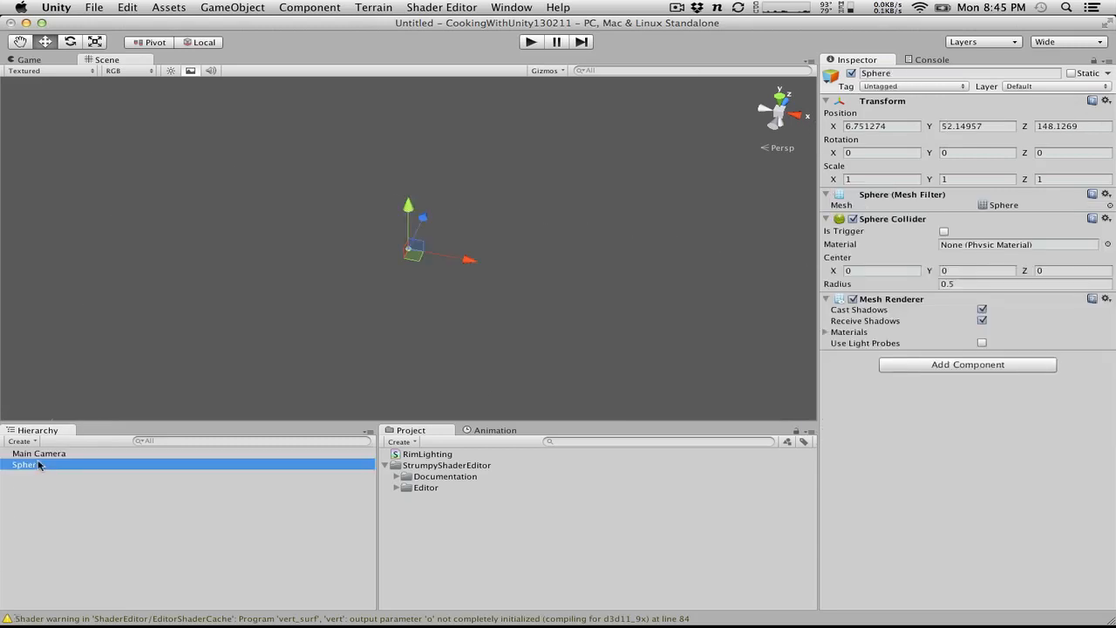
click(975, 126)
text(0)
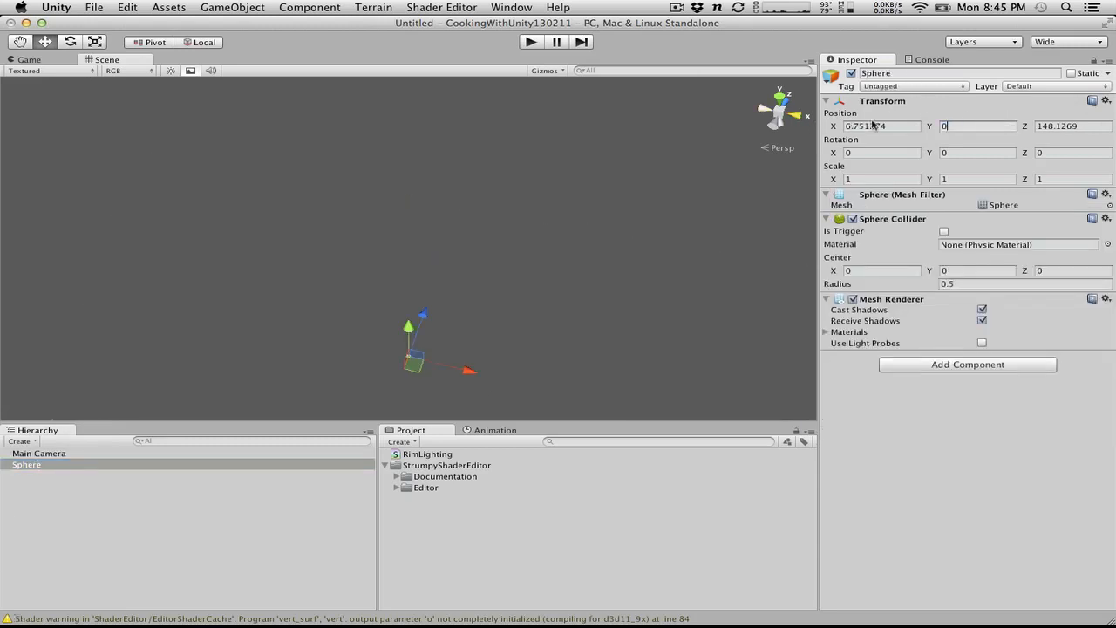
click(881, 127)
text(0)
click(1081, 127)
text(0)
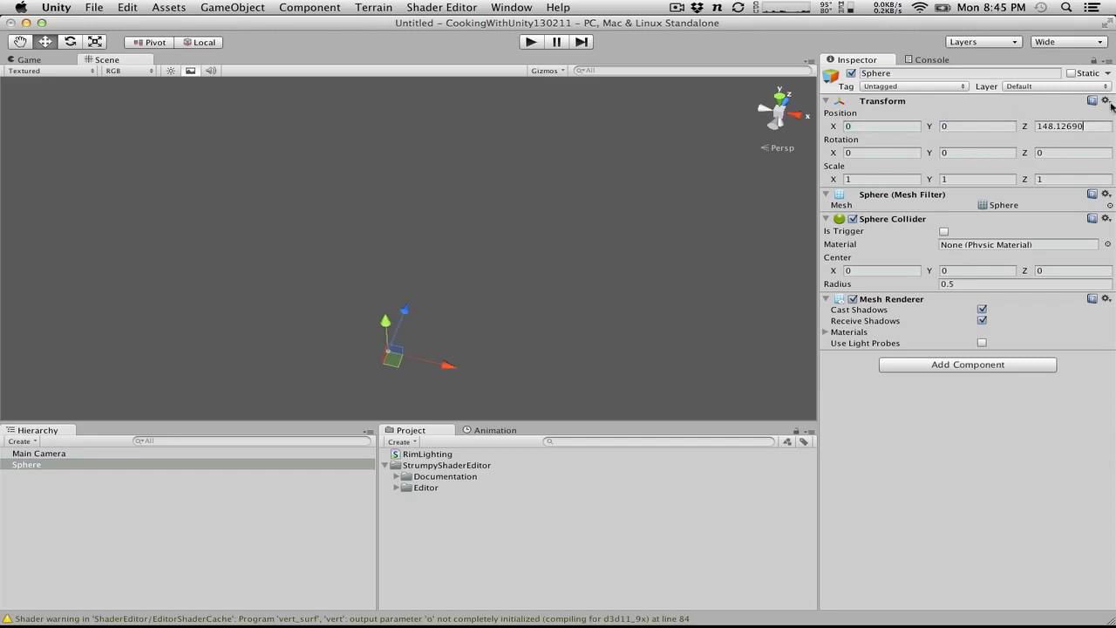
drag(1099, 123, 968, 111)
text(0)
double_click(25, 464)
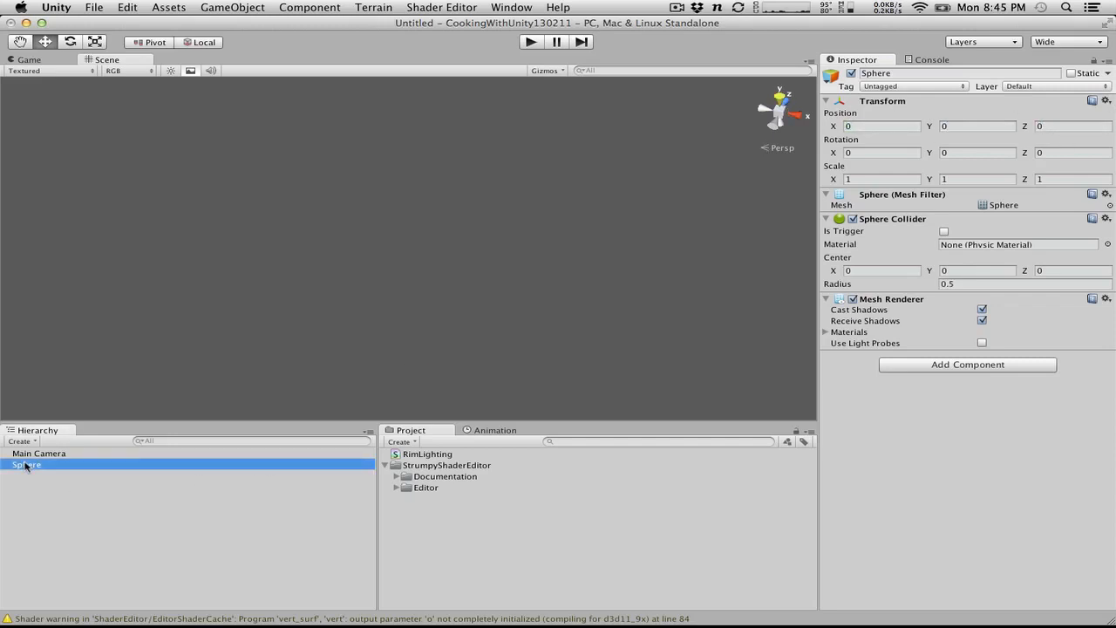
Step: Align the scene view to the Main Camera
click(255, 7)
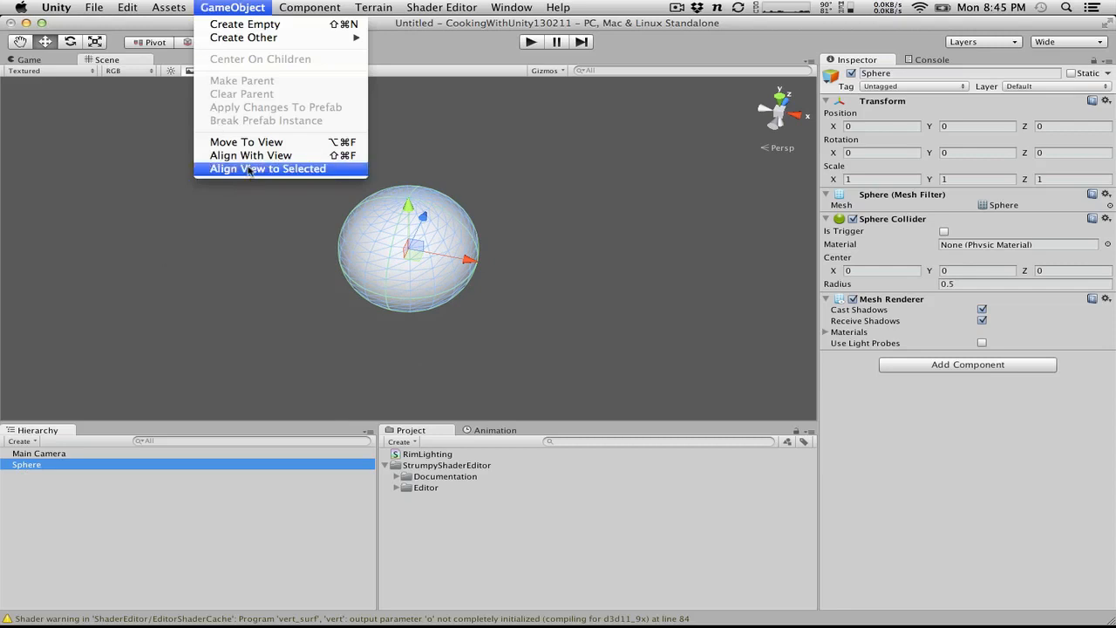
click(97, 479)
click(50, 453)
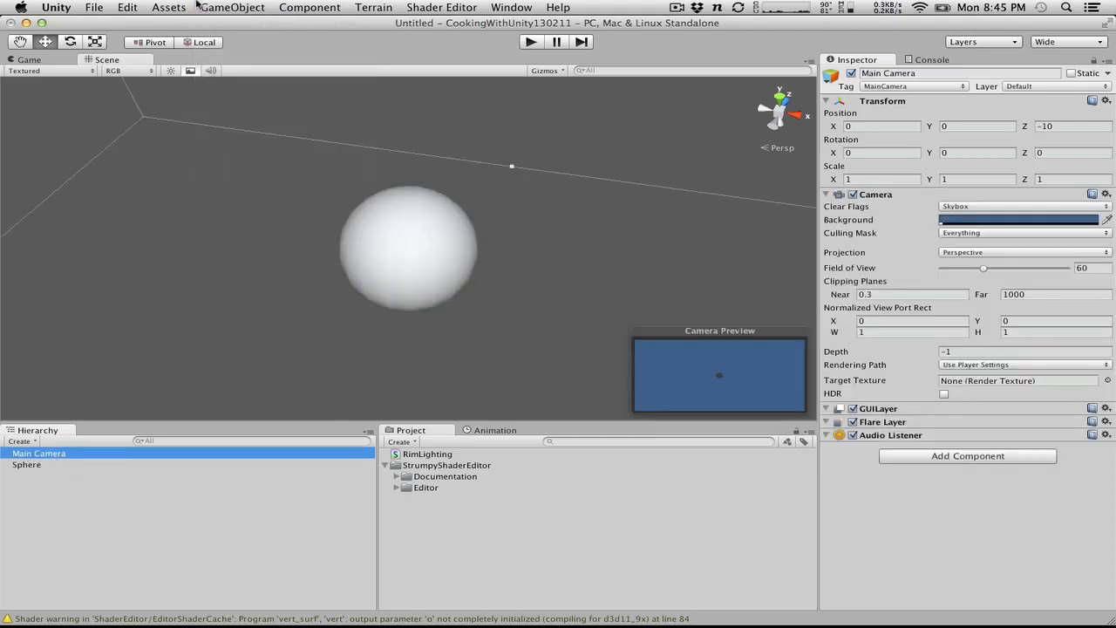
click(232, 7)
click(269, 169)
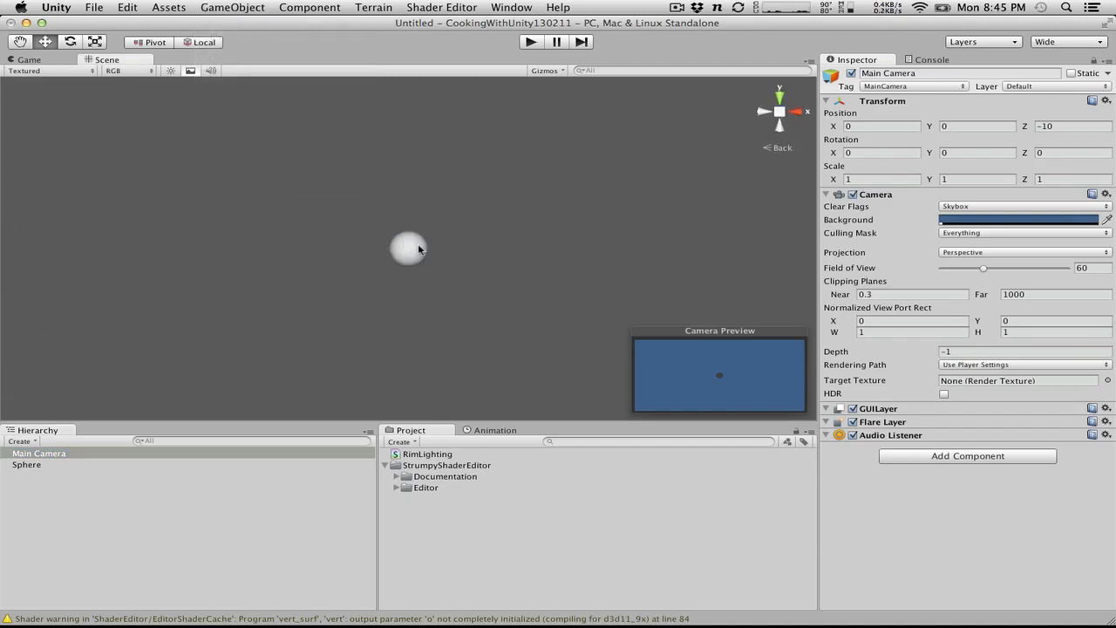
Step: Bring the Sphere closer to the camera by setting its Z position to -6.27, and deselect it
drag(305, 202, 474, 346)
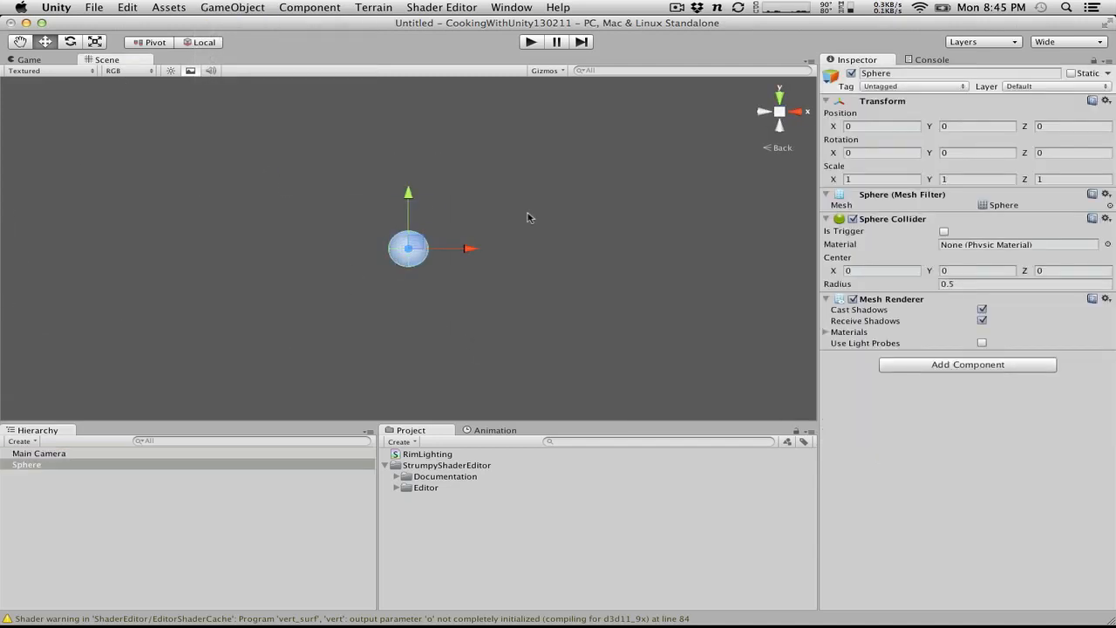
click(1022, 126)
text(-6.27)
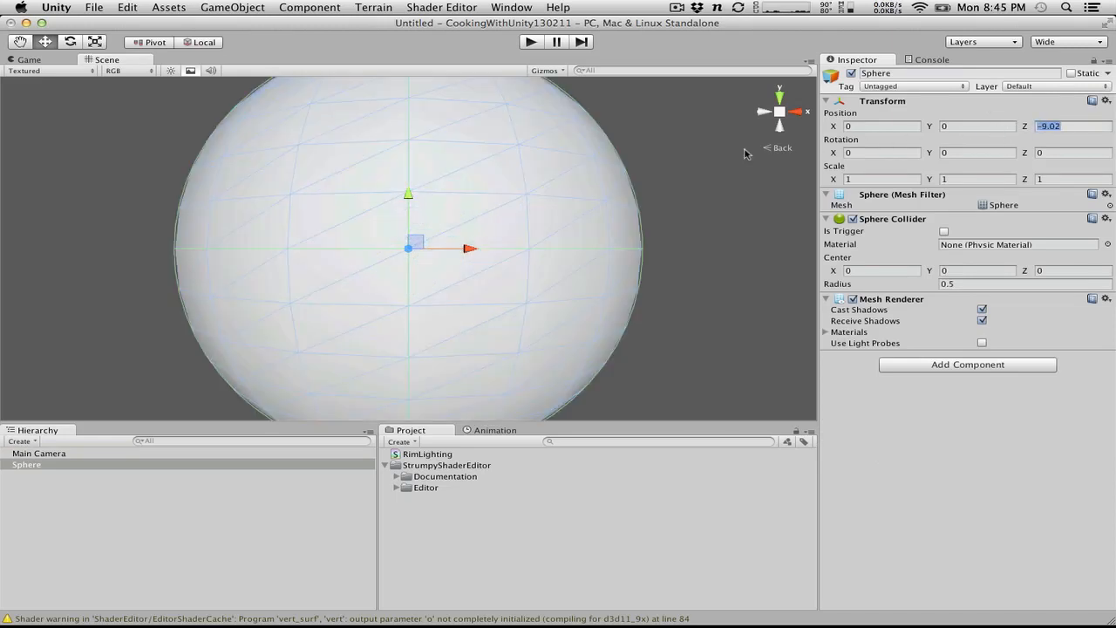
key(Return)
click(742, 228)
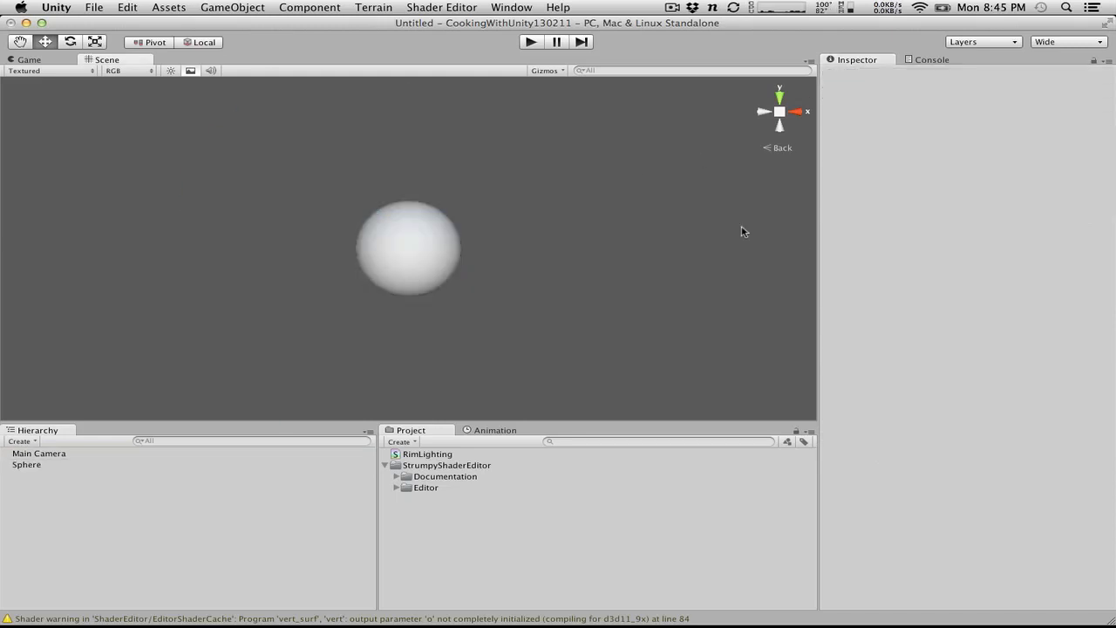
Step: Add a directional light to the scene, test-playing the scene both before and after adding it
click(532, 41)
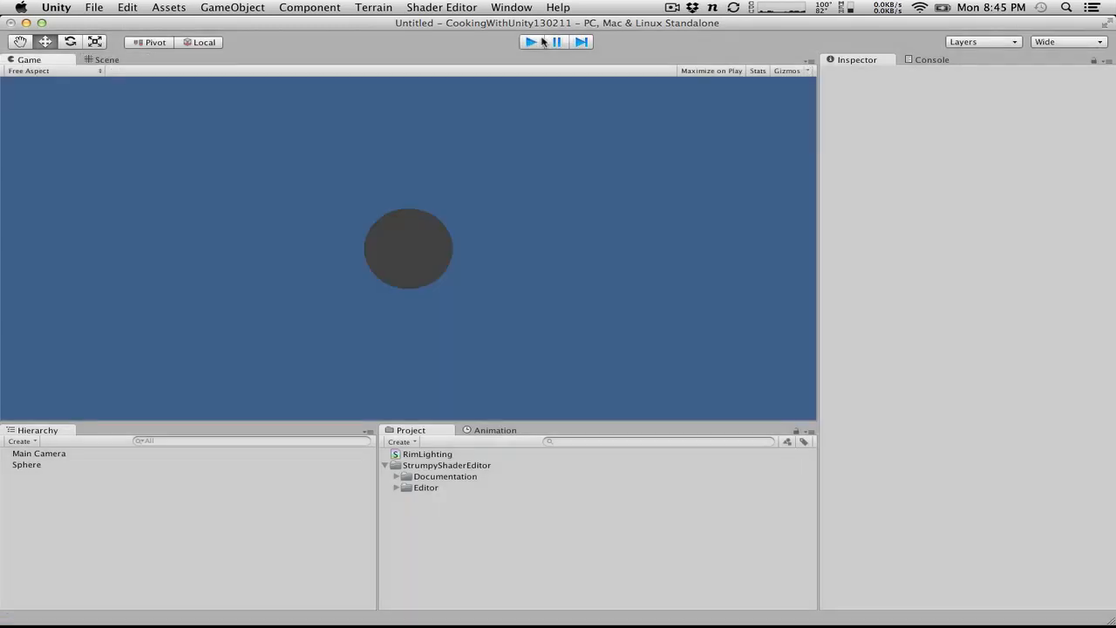
click(532, 41)
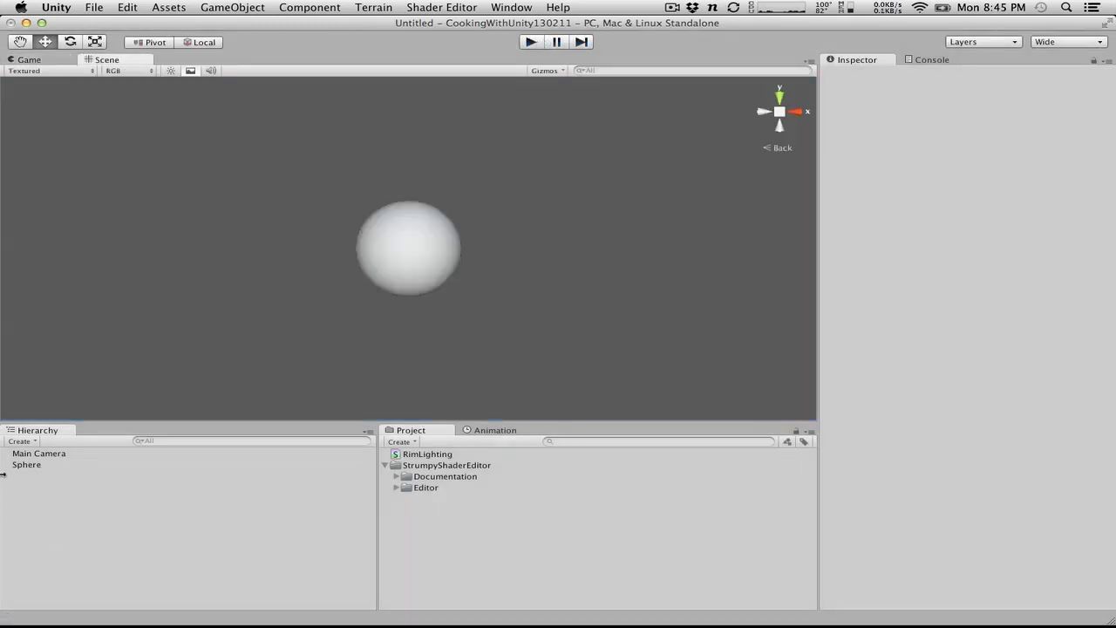
click(19, 441)
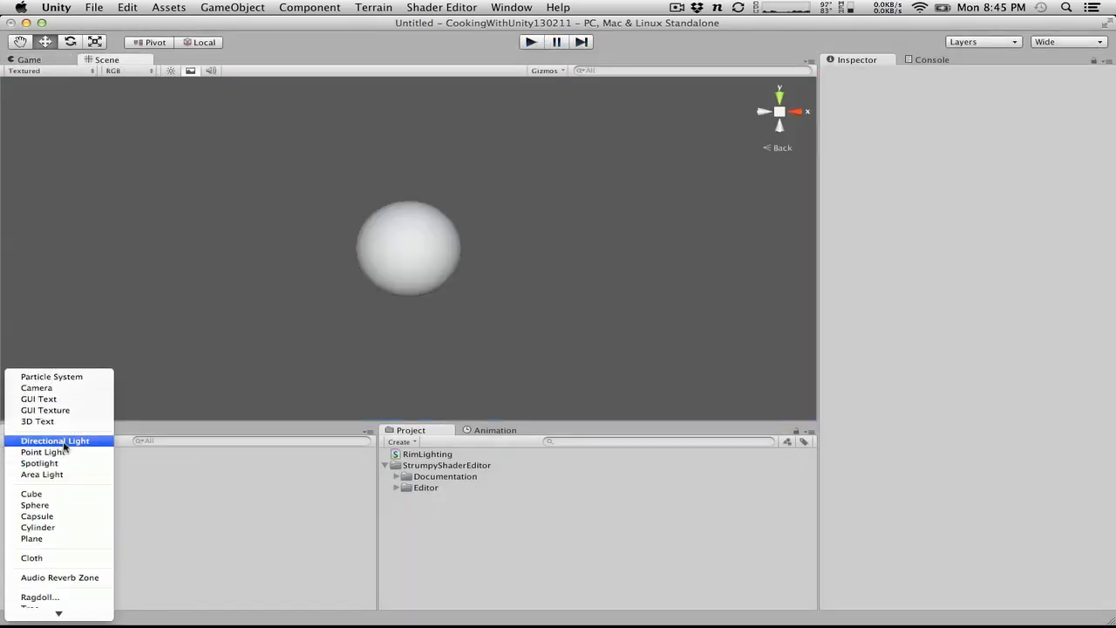
click(52, 448)
click(532, 41)
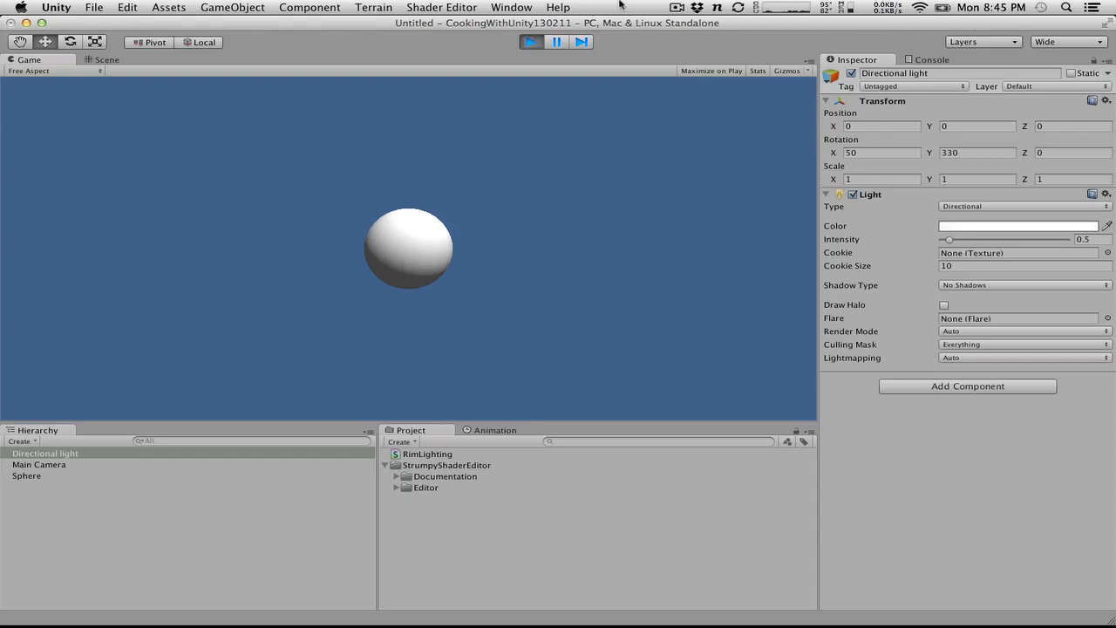
click(531, 41)
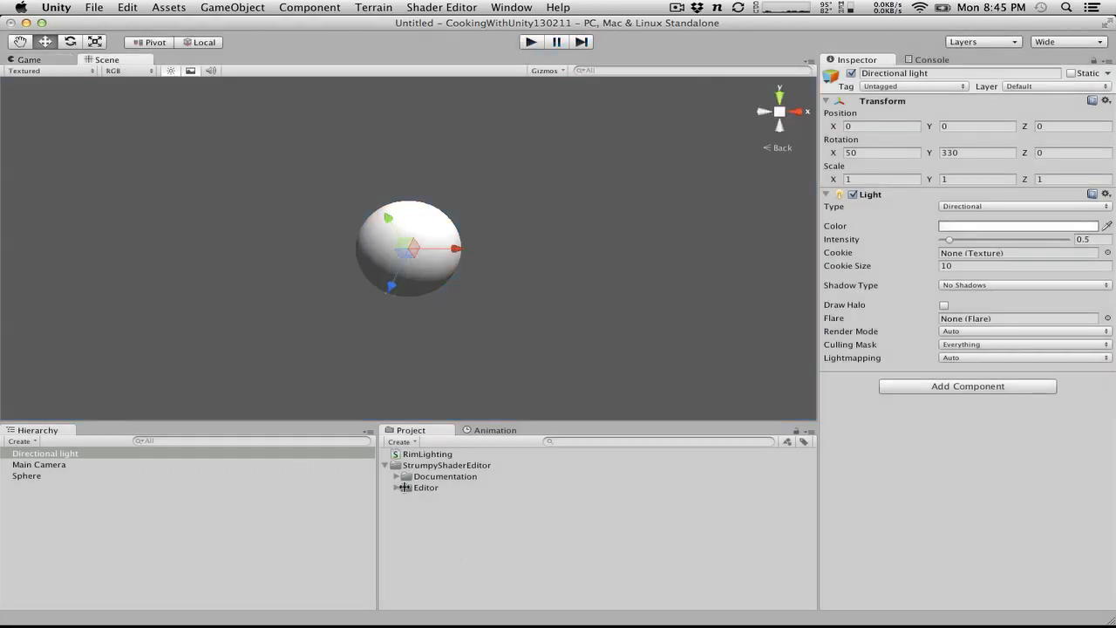
Step: Create a RimLighting material based on the RimLighting shader selected in the project assets
click(406, 454)
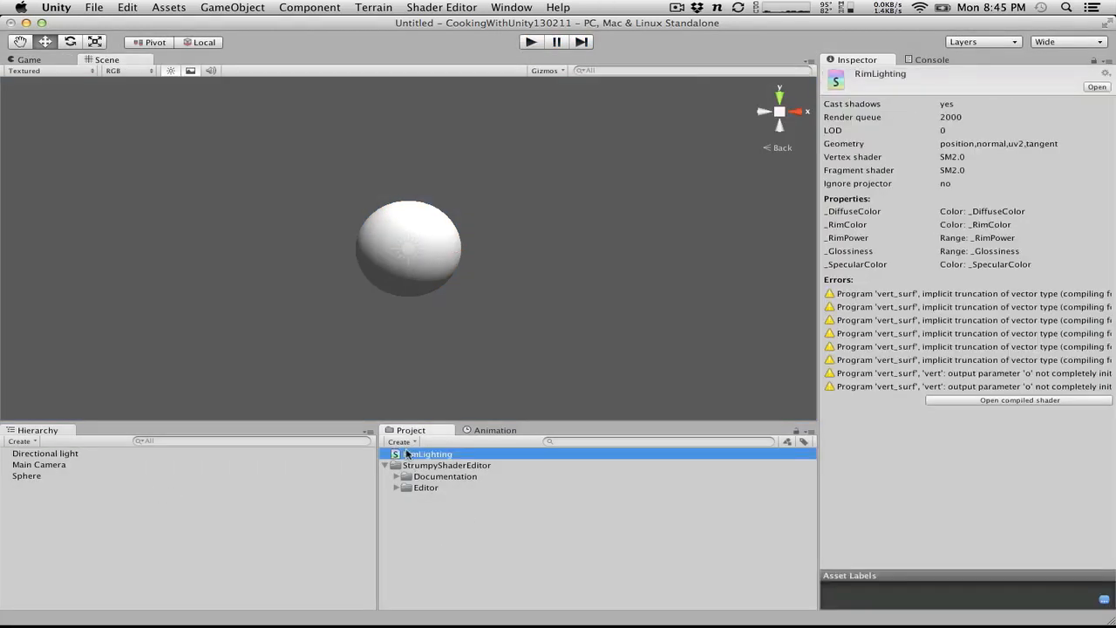
drag(406, 454, 48, 478)
click(401, 442)
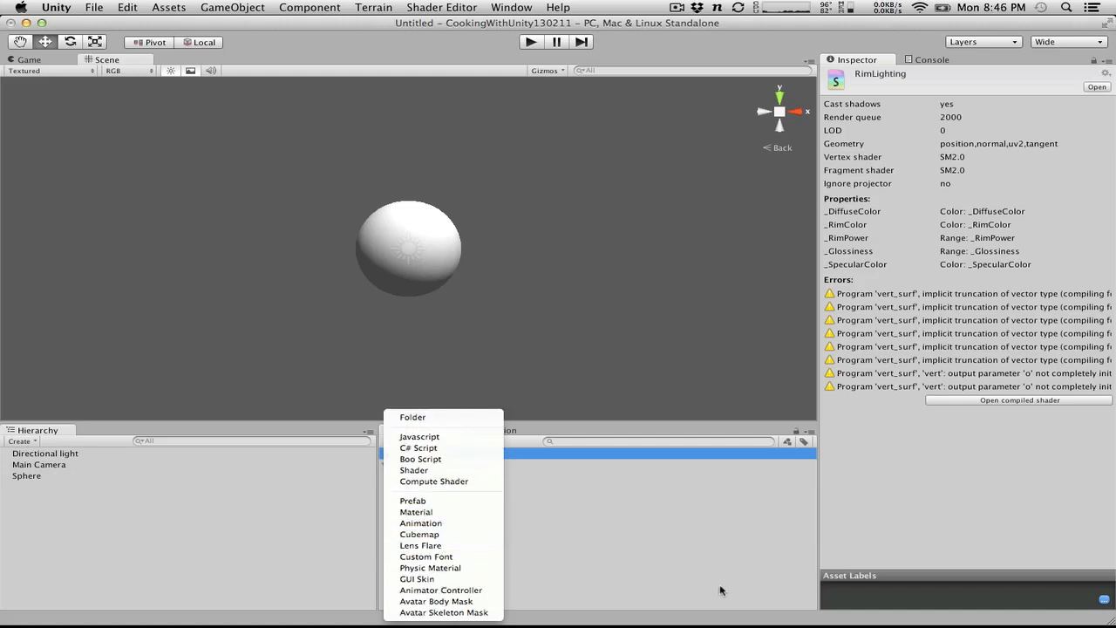
click(628, 556)
click(403, 443)
click(438, 522)
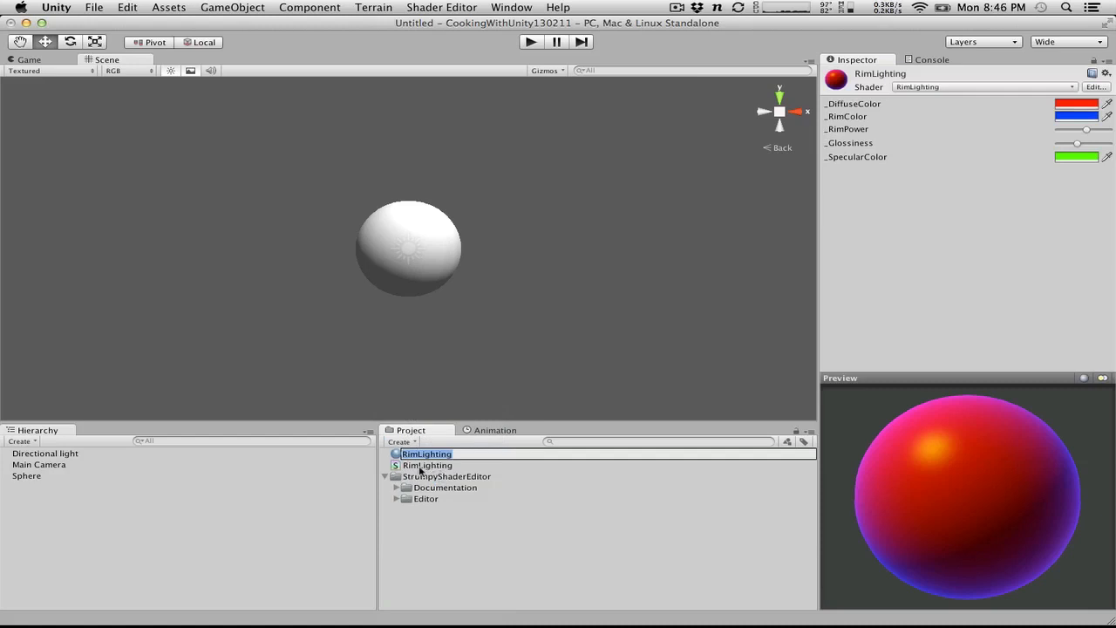
click(535, 506)
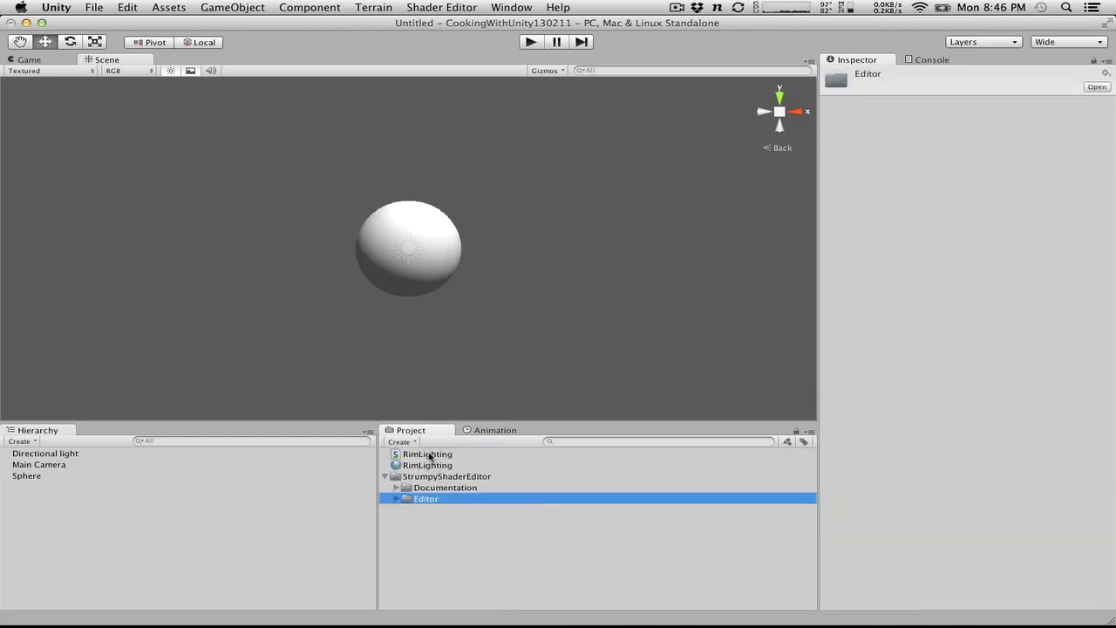
Step: Check the shader choices for the RimLighting material, keep RimLighting, and apply the material to the sphere in the scene
click(427, 464)
click(936, 87)
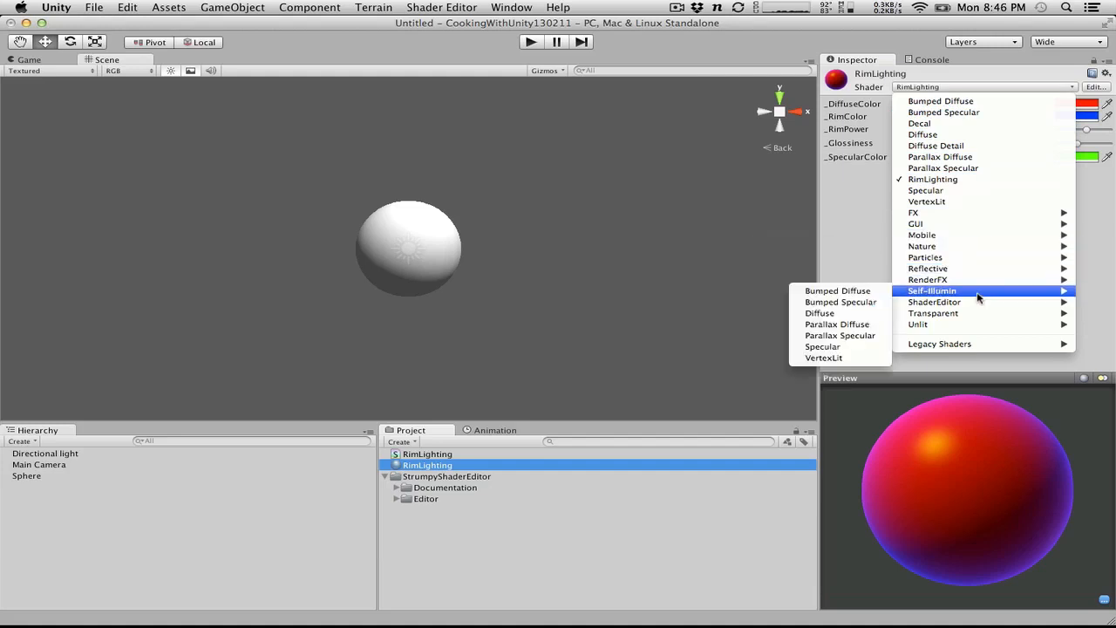
click(844, 241)
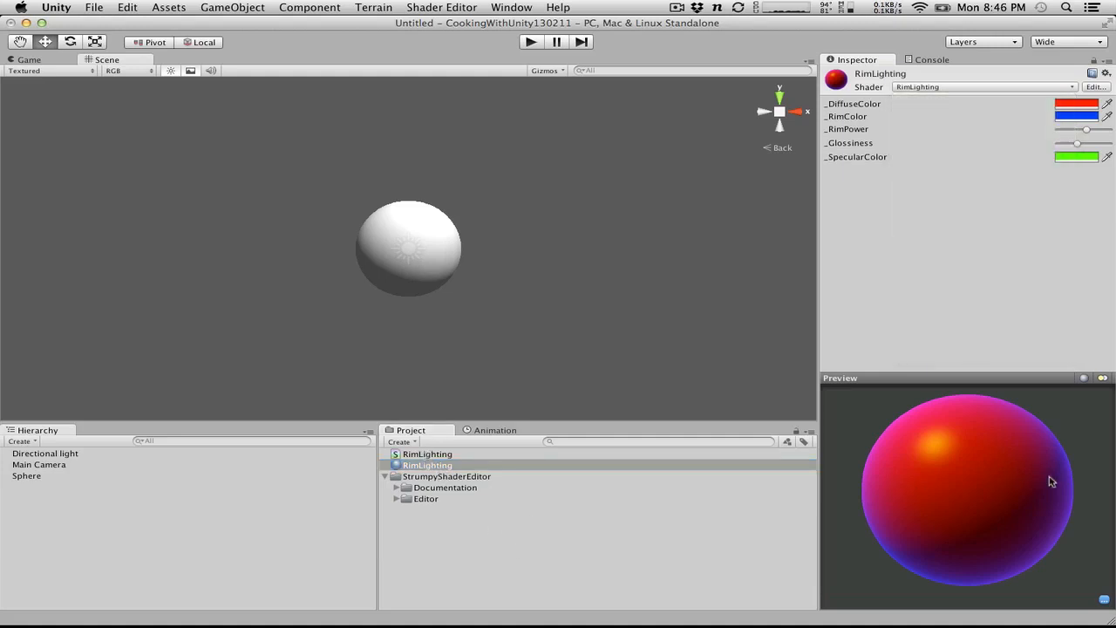
drag(443, 465, 442, 252)
Step: Play the scene and inspect the material's _RimColor in the colour picker without changing it
click(532, 42)
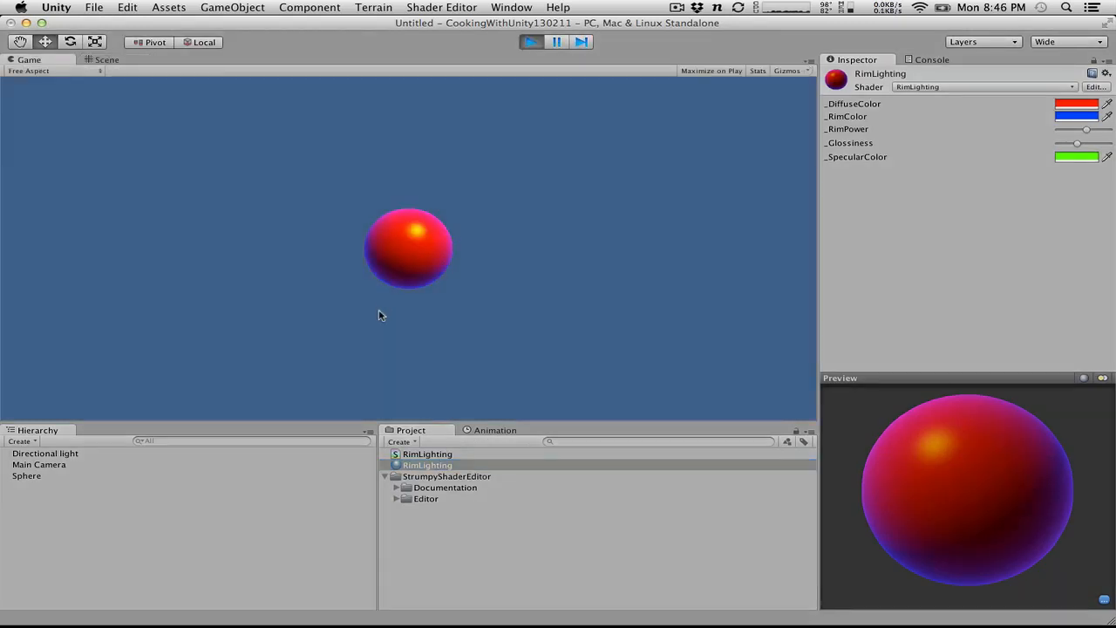
click(1068, 116)
click(135, 101)
drag(114, 97, 27, 21)
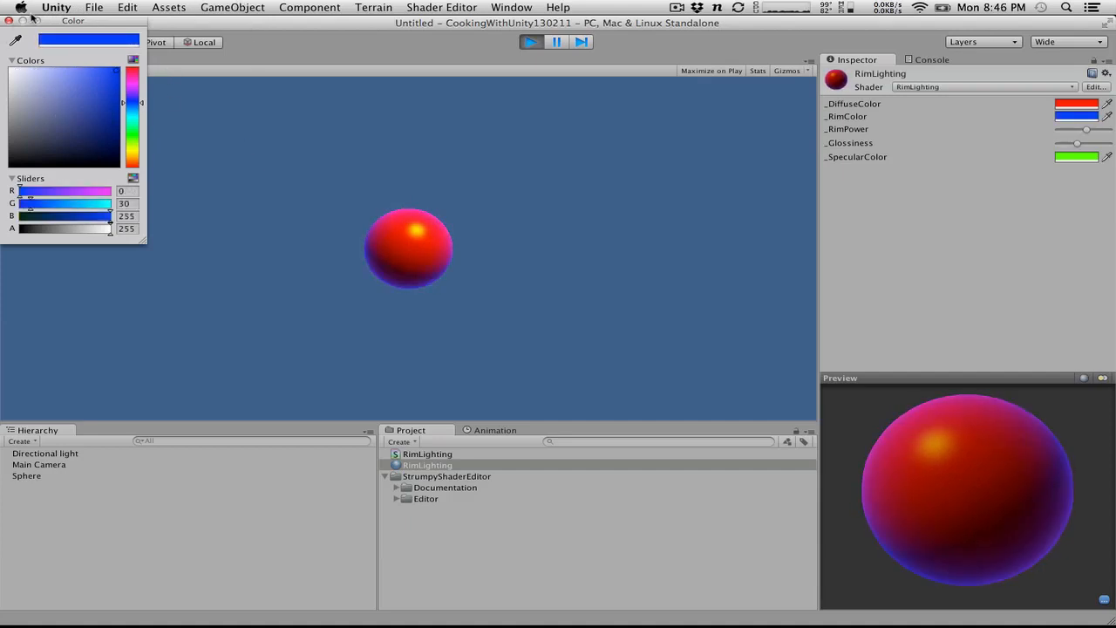
click(10, 20)
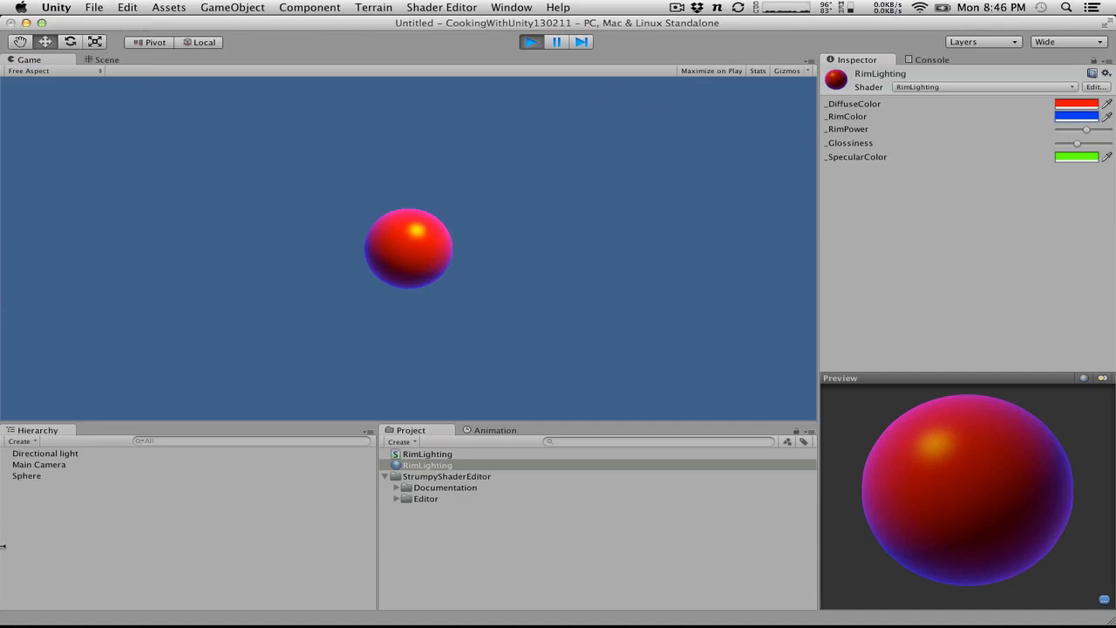
Step: Test the rim lighting during play by changing the directional light's Y rotation to 33.28, and stop playing
click(45, 453)
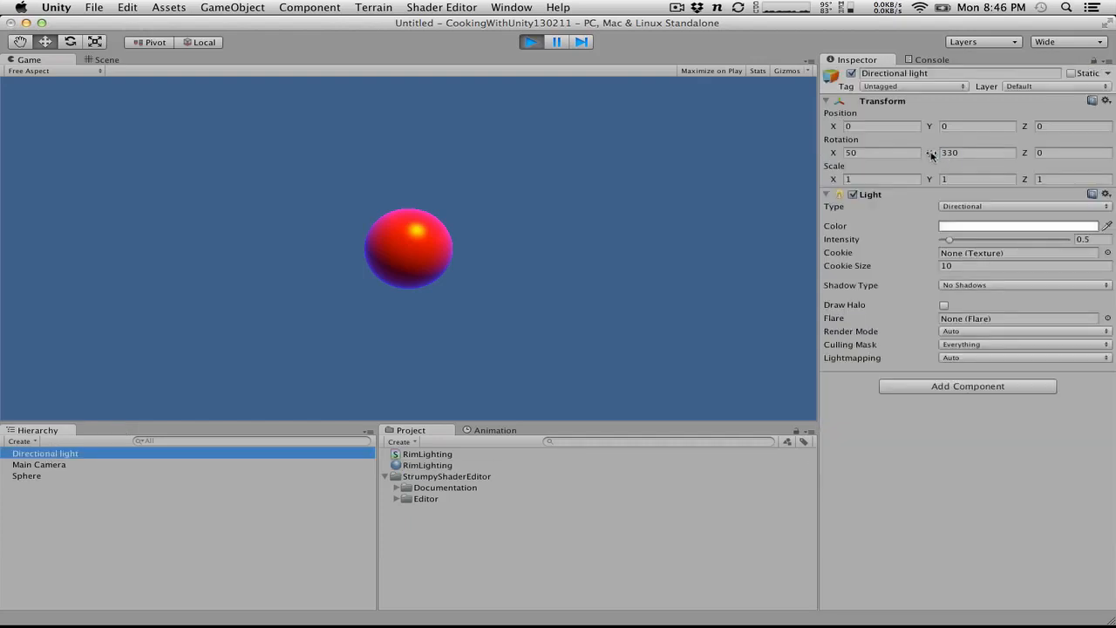
drag(931, 155, 2, 125)
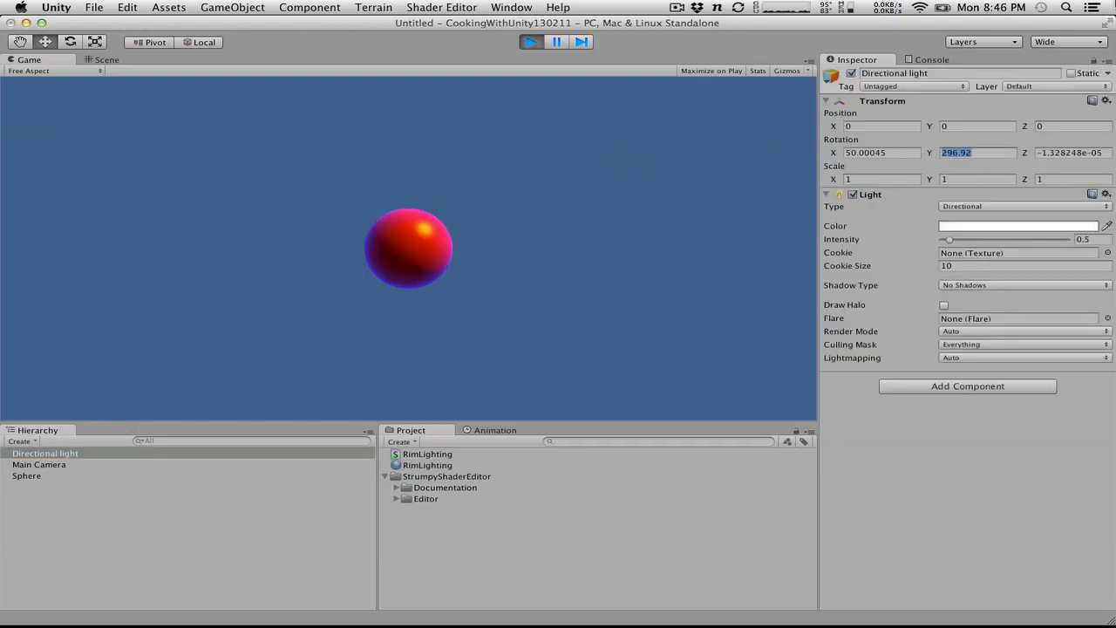
drag(568, 153, 343, 401)
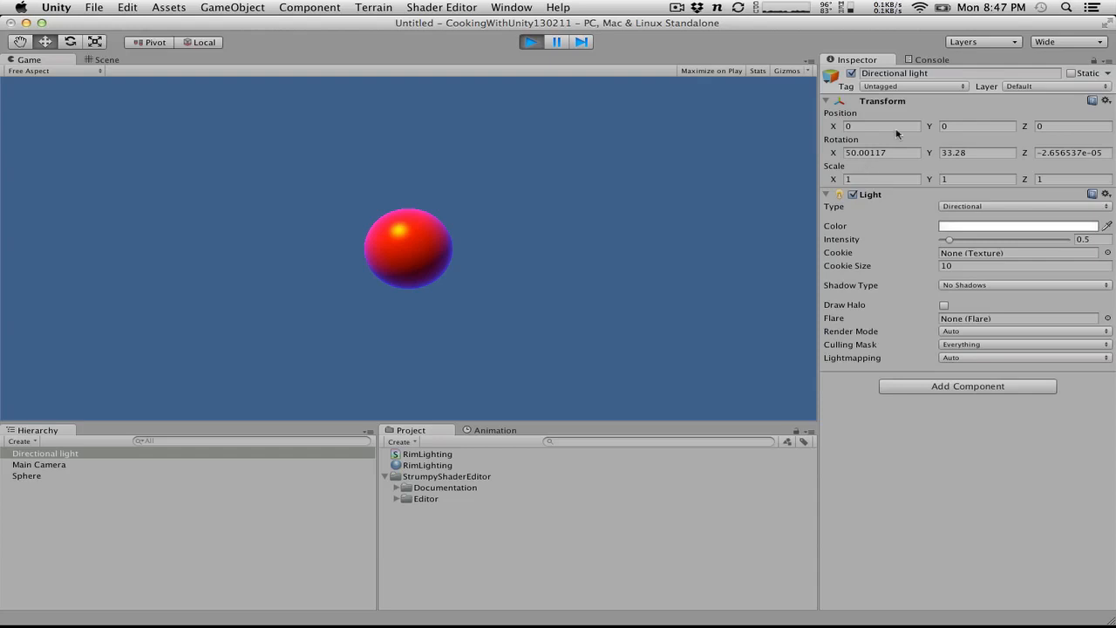
click(528, 44)
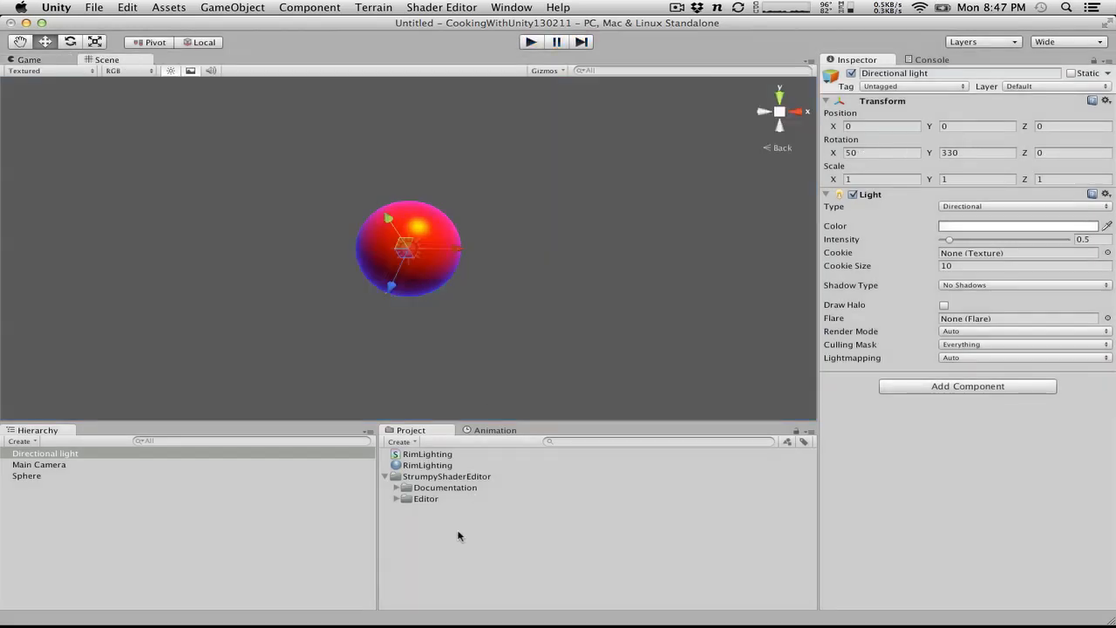
Step: Open the shader editor's Pixel Graph and move the _DiffuseColor node slightly up
click(450, 7)
click(452, 25)
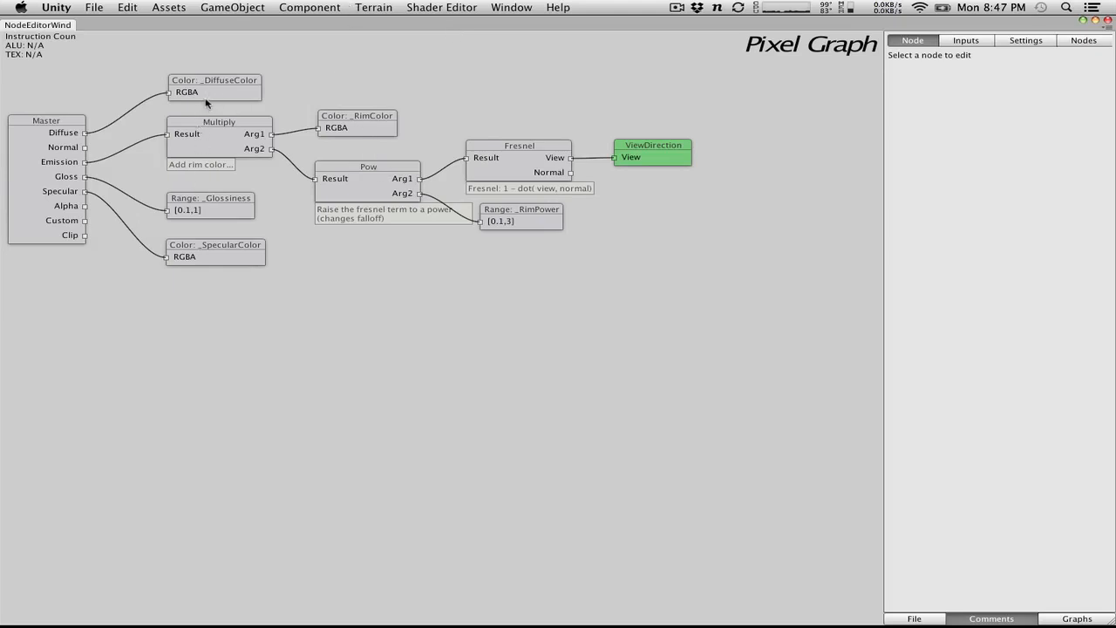
mouse_move(227, 85)
mouse_down()
mouse_move(249, 67)
mouse_move(228, 66)
mouse_up()
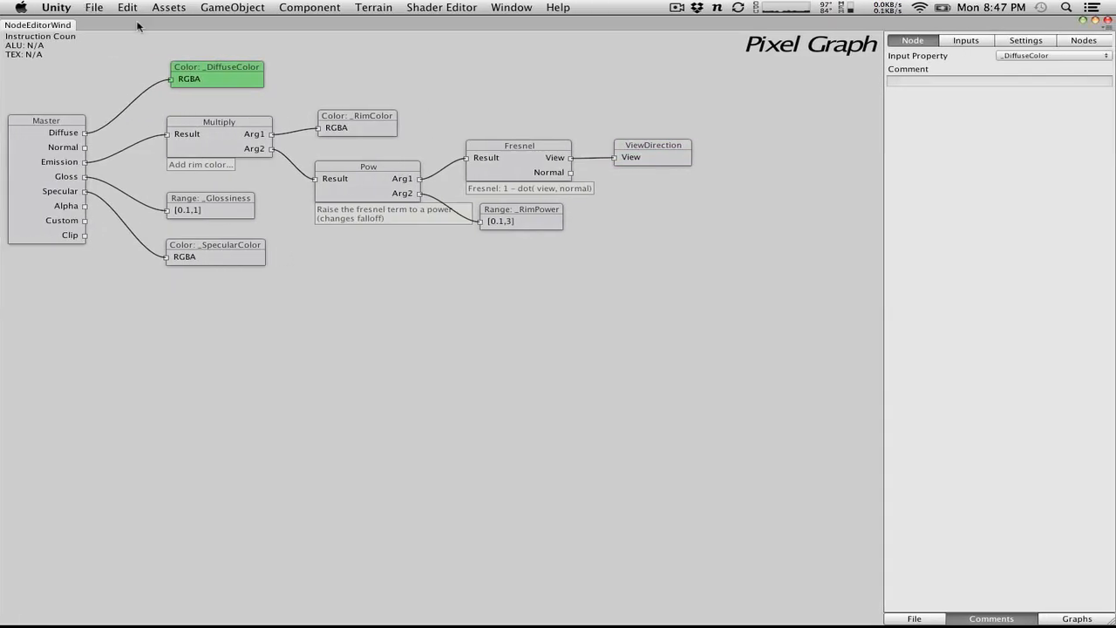
key(ctrl+Right)
key(ctrl+Left)
drag(137, 26, 219, 88)
key(ctrl+Right)
key(ctrl+Left)
key(ctrl+Right)
key(ctrl+Left)
drag(300, 95, 160, 131)
Step: Place the main Unity window and the shader graph window on separate, adjacent desktops and show the graph
key(ctrl+Up)
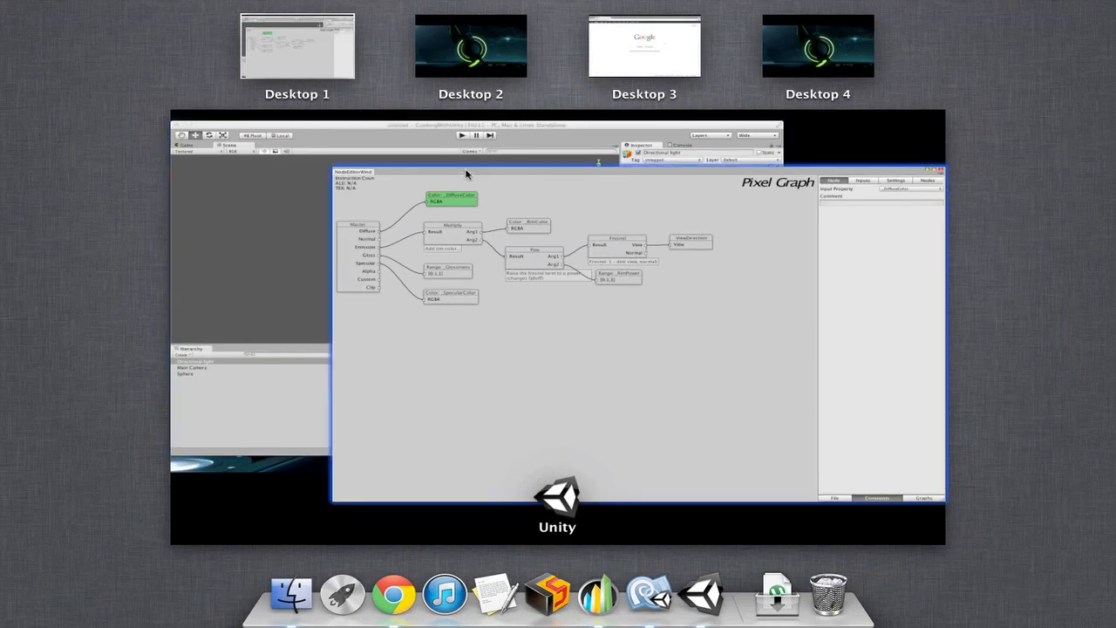
drag(463, 174, 478, 39)
click(282, 173)
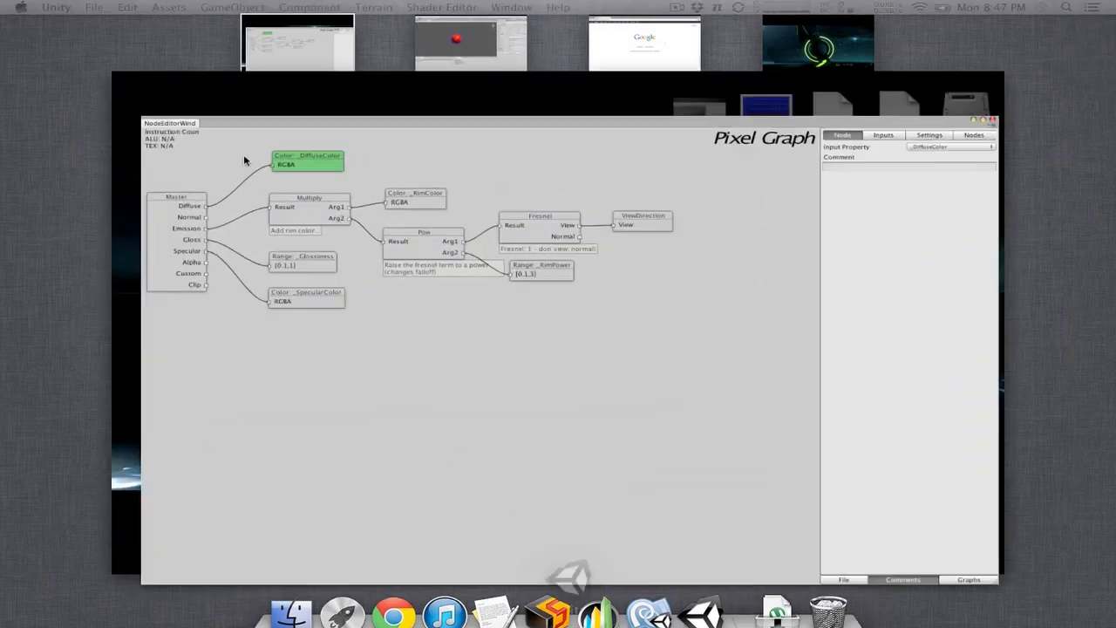
key(ctrl+Up)
drag(327, 152, 271, 21)
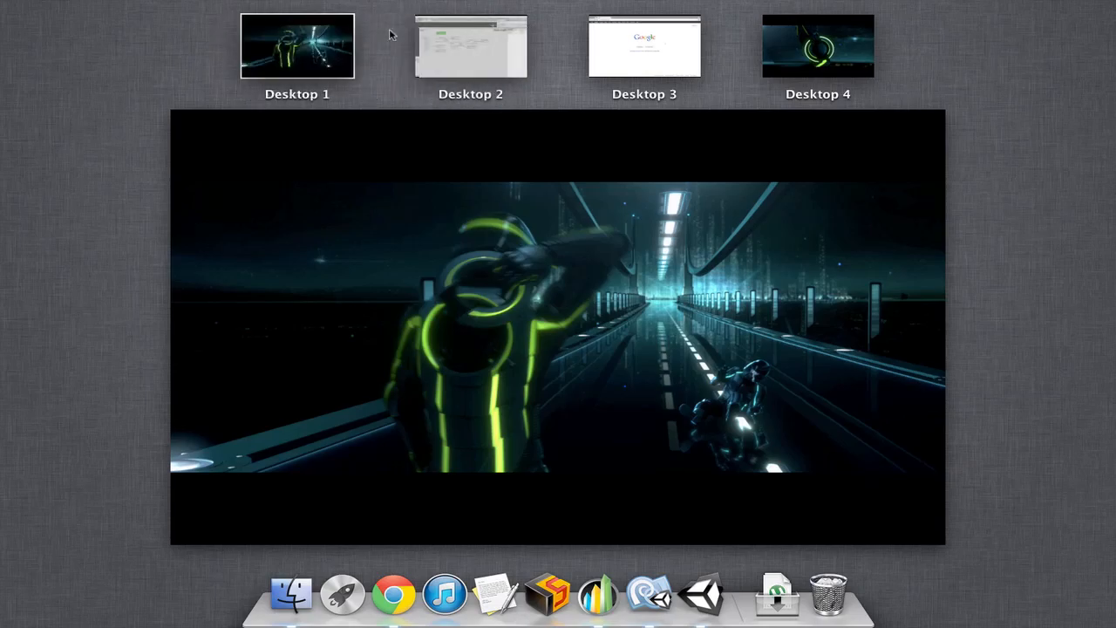
key(ctrl+Up)
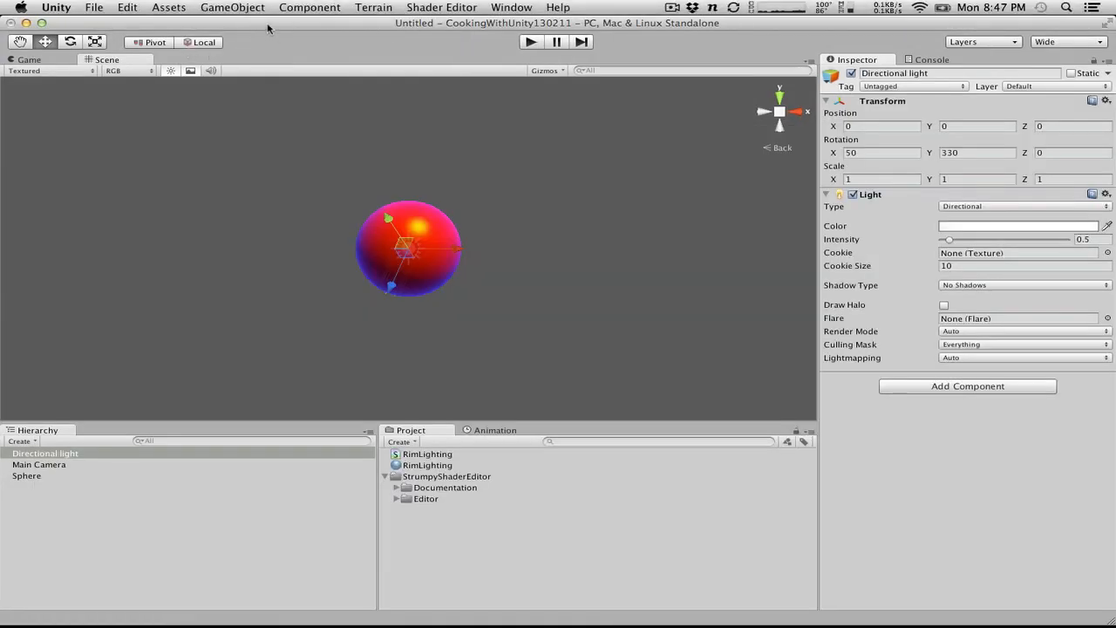
key(ctrl+Right)
drag(380, 132, 344, 1)
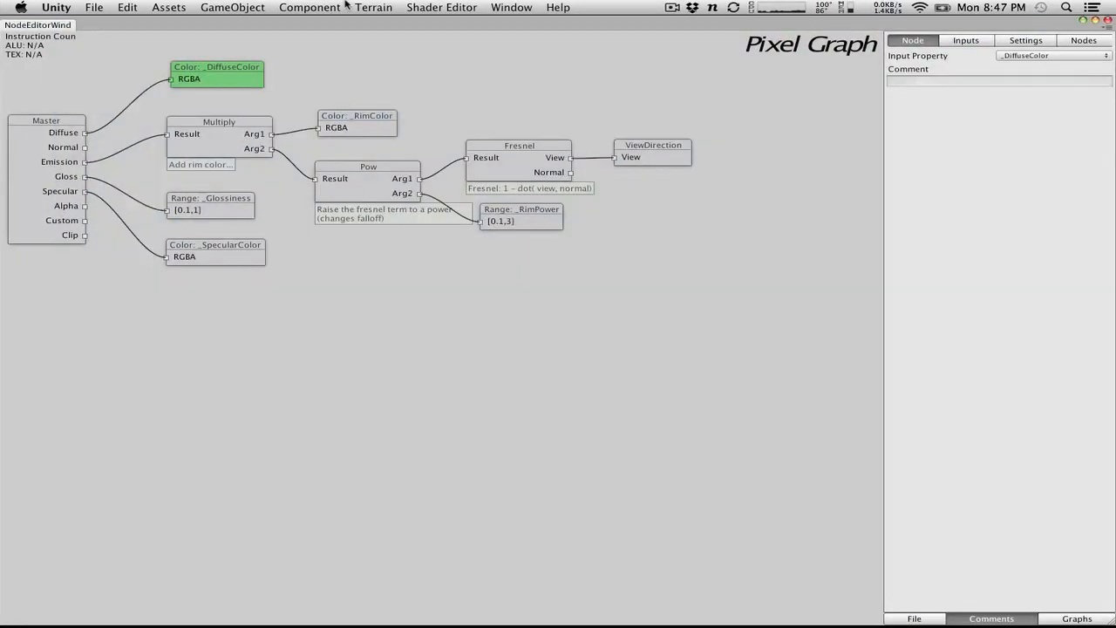
Step: Compare the RimLighting material's exposed properties, such as _DiffuseColor, with the matching input nodes in the Pixel Graph
key(ctrl+Left)
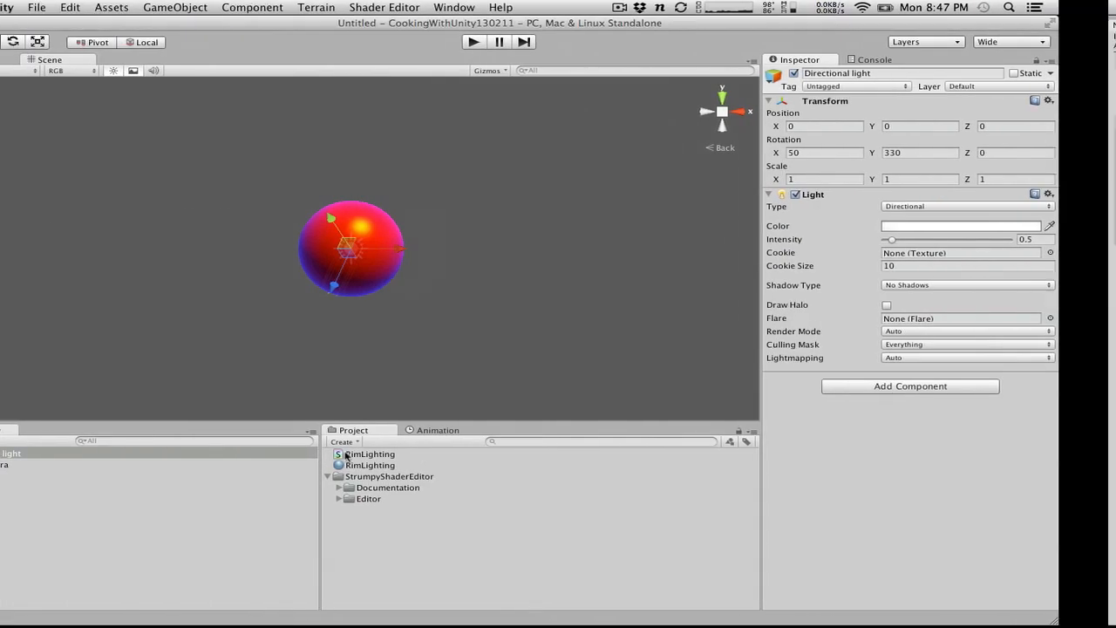
key(ctrl+Right)
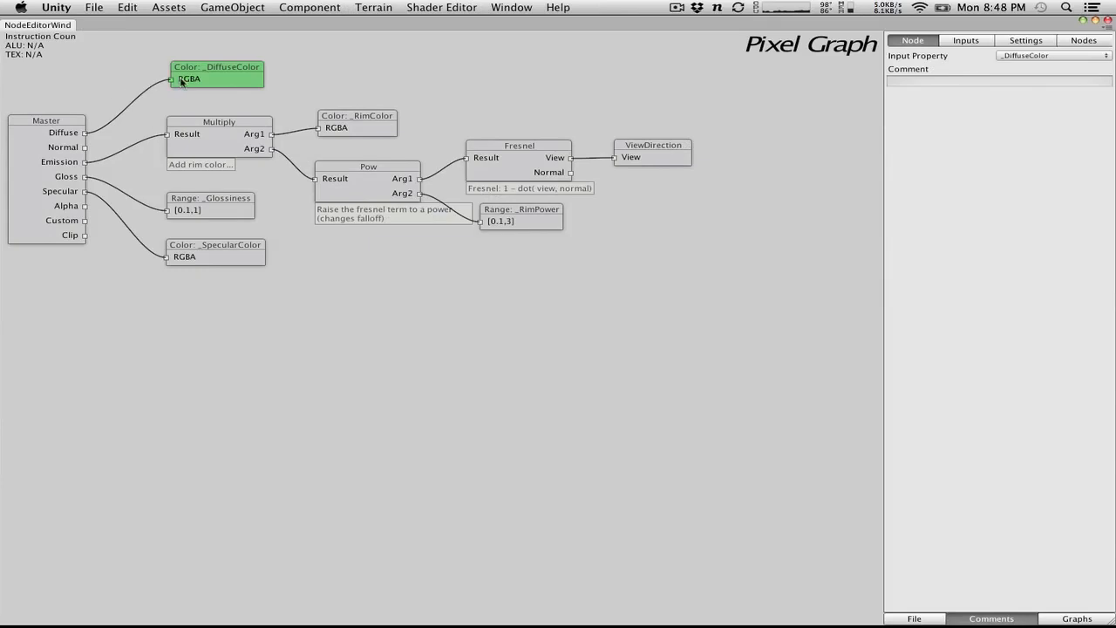
key(ctrl+Left)
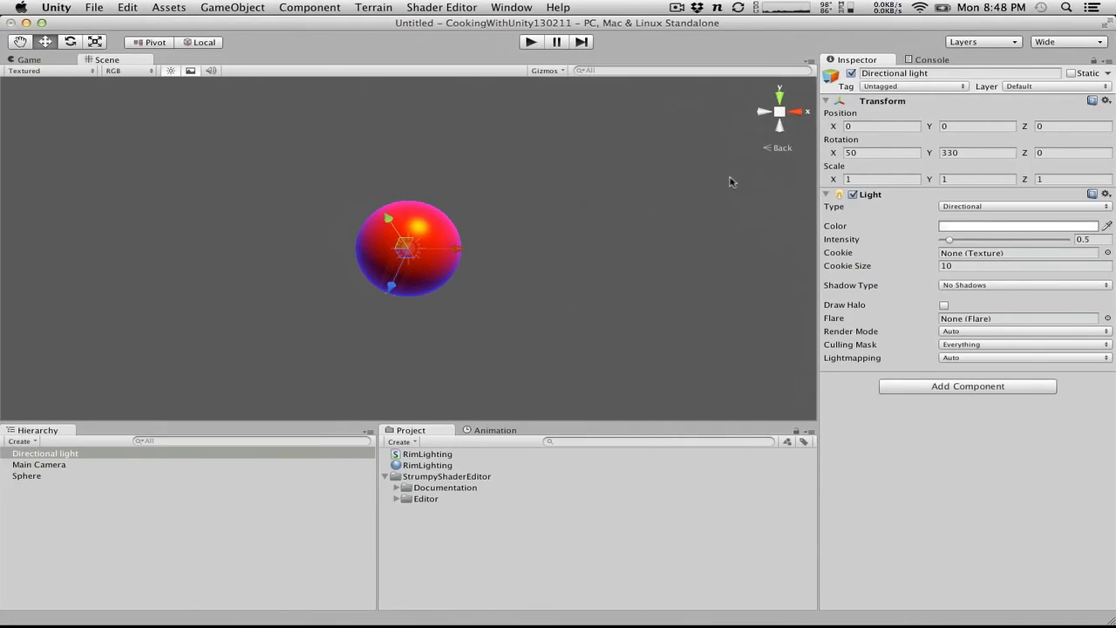
click(417, 465)
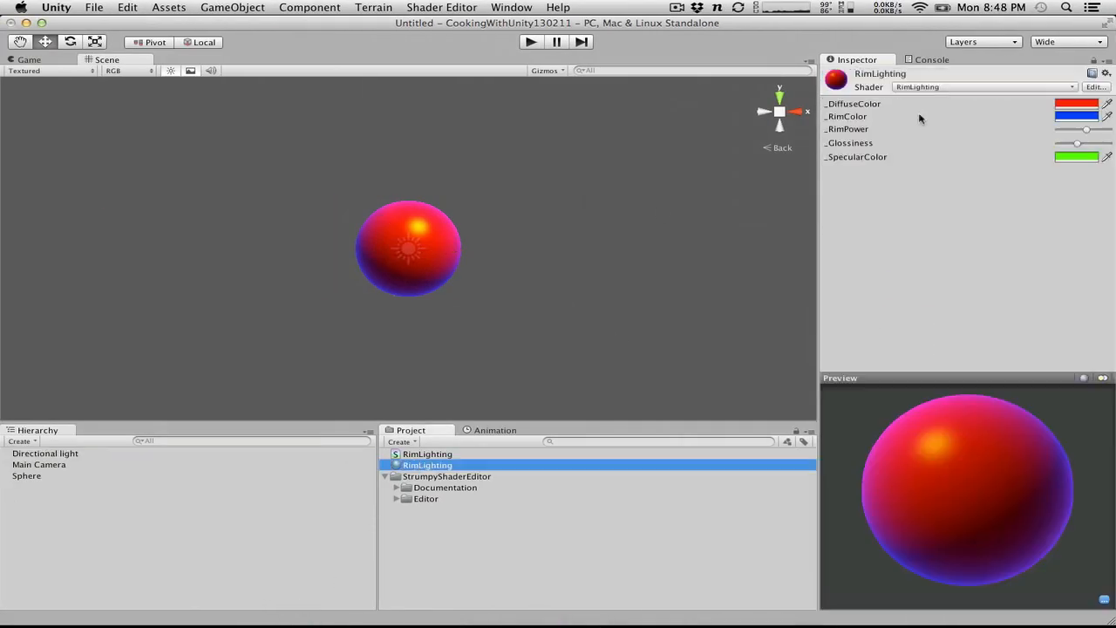
click(850, 106)
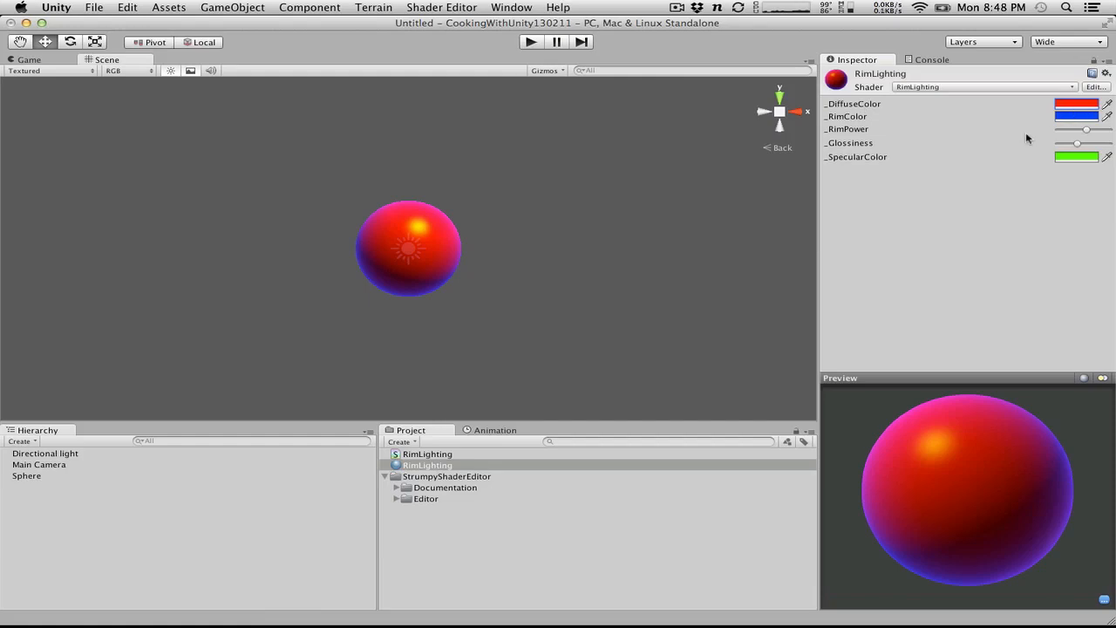
key(ctrl+Right)
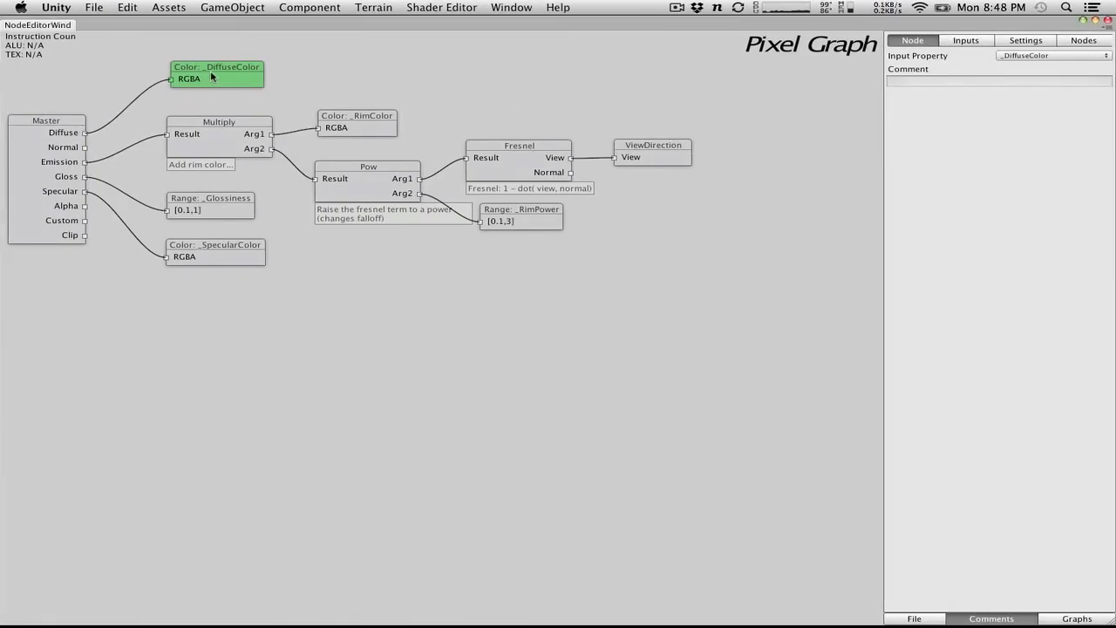
Step: Shift the Multiply, _DiffuseColor and _Glossiness nodes slightly to rearrange them beside the Master node
drag(216, 143, 218, 149)
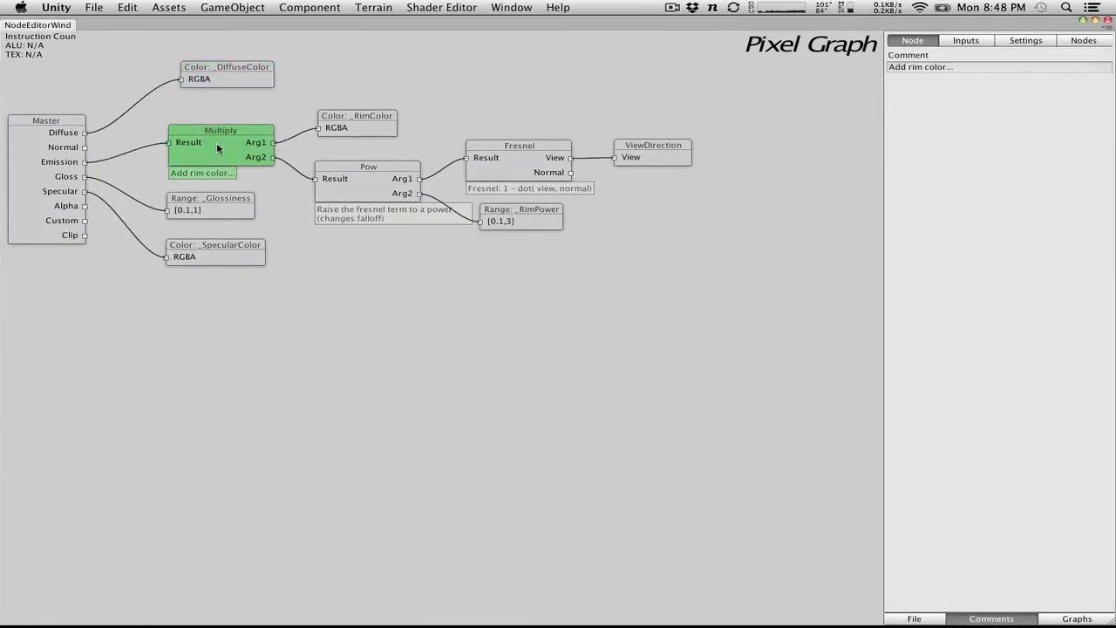
click(69, 138)
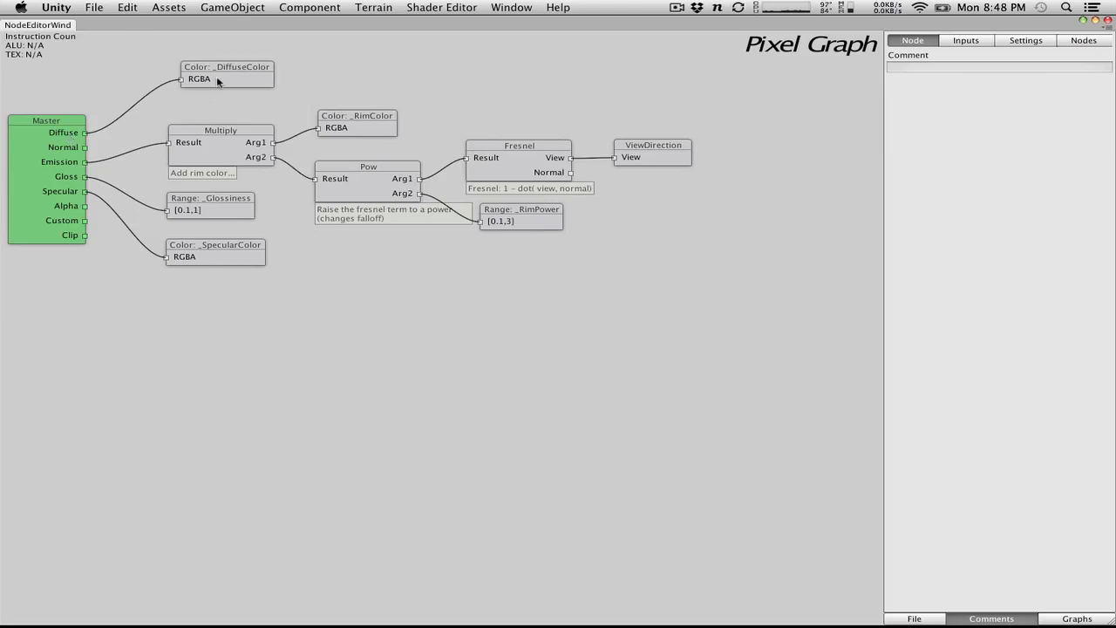
drag(220, 80, 218, 106)
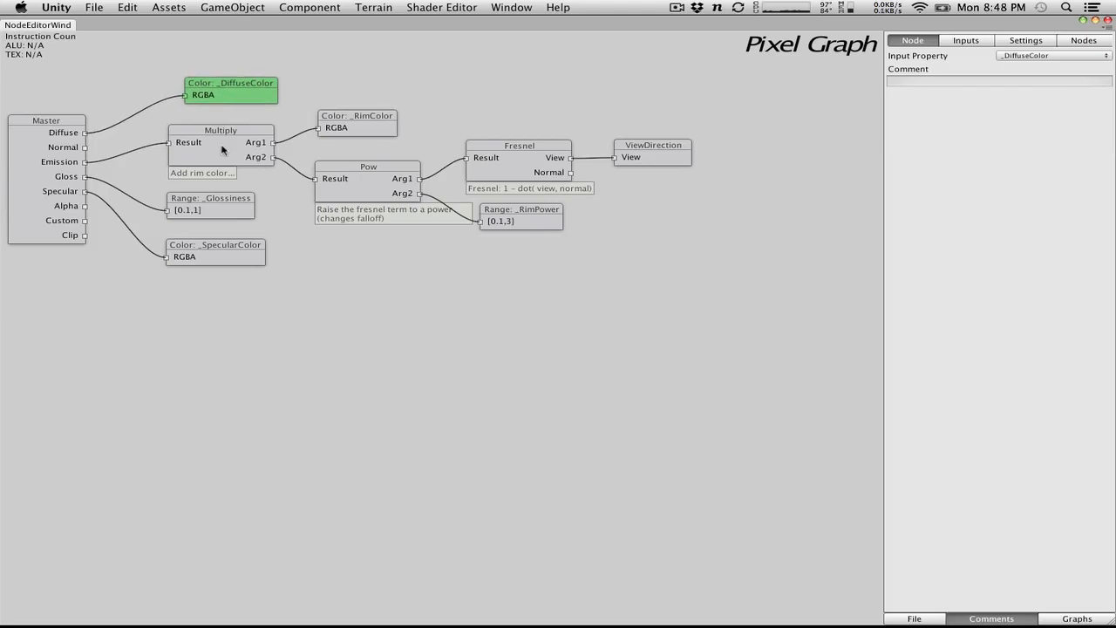
mouse_move(221, 150)
mouse_down()
mouse_move(251, 137)
mouse_move(228, 140)
mouse_up()
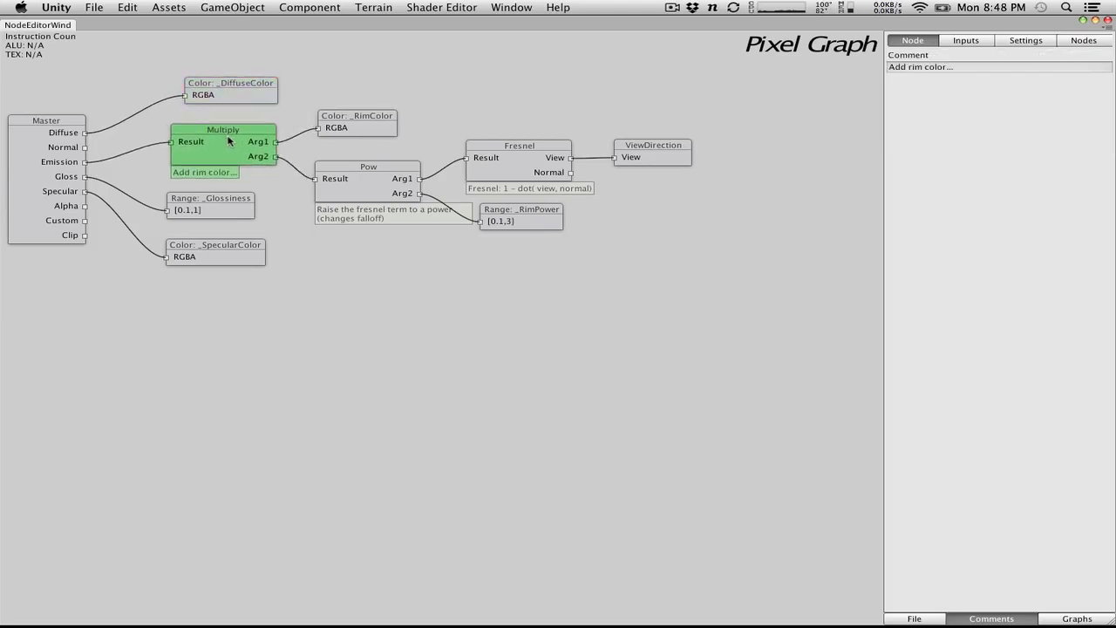
click(229, 199)
Step: Open the RimLighting shader file in MonoDevelop and read through its properties, surface output struct and lighting functions
key(ctrl+Left)
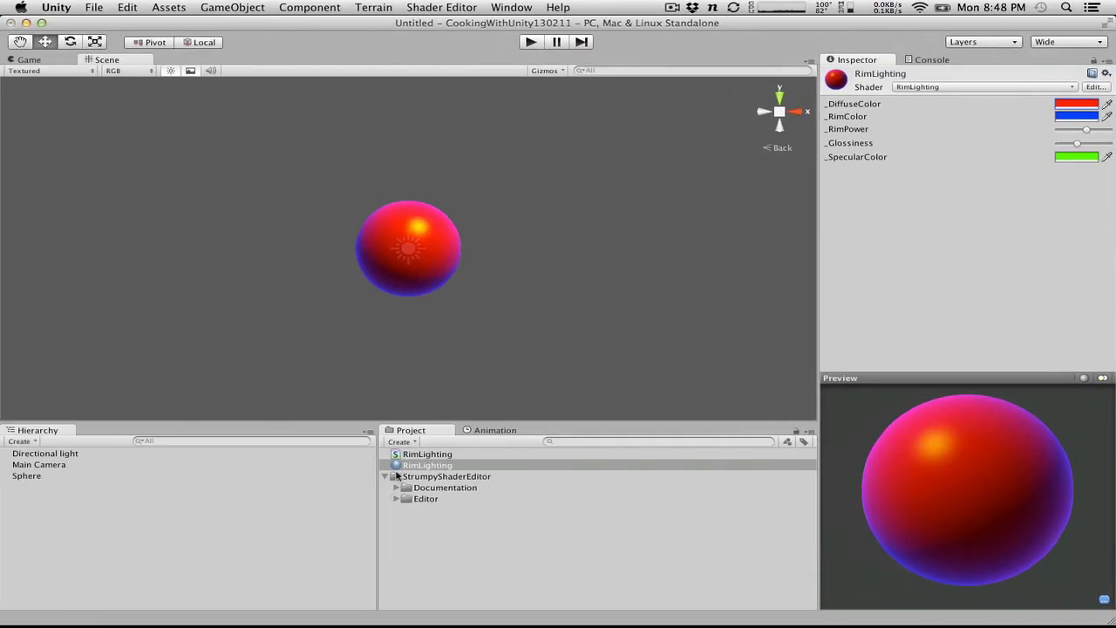
double_click(409, 455)
scroll(409, 363, up, 15)
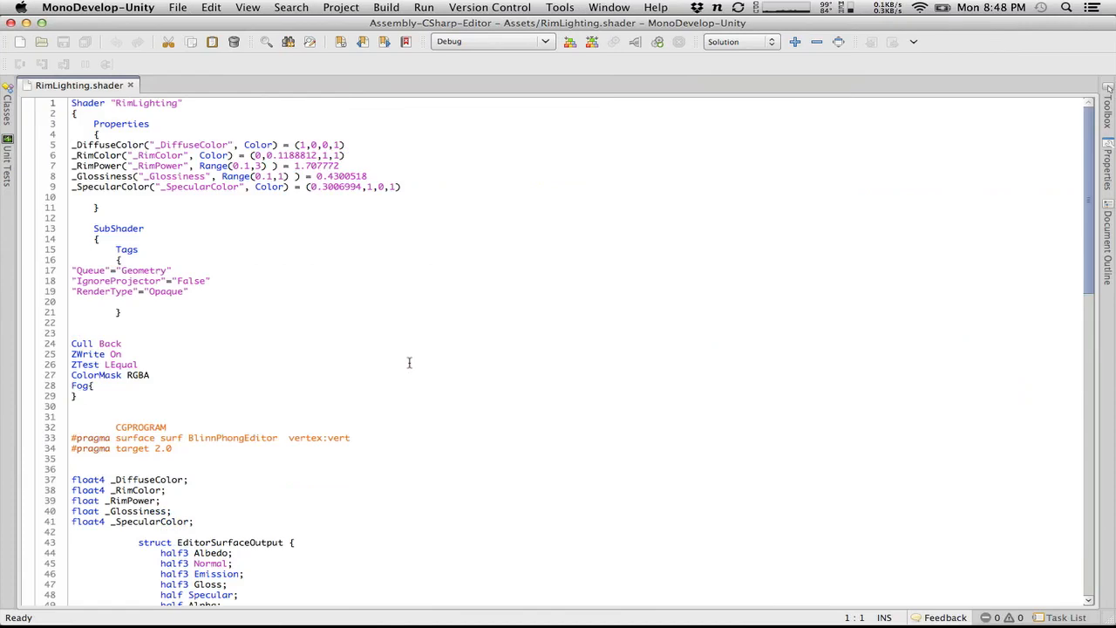
scroll(409, 363, down, 10)
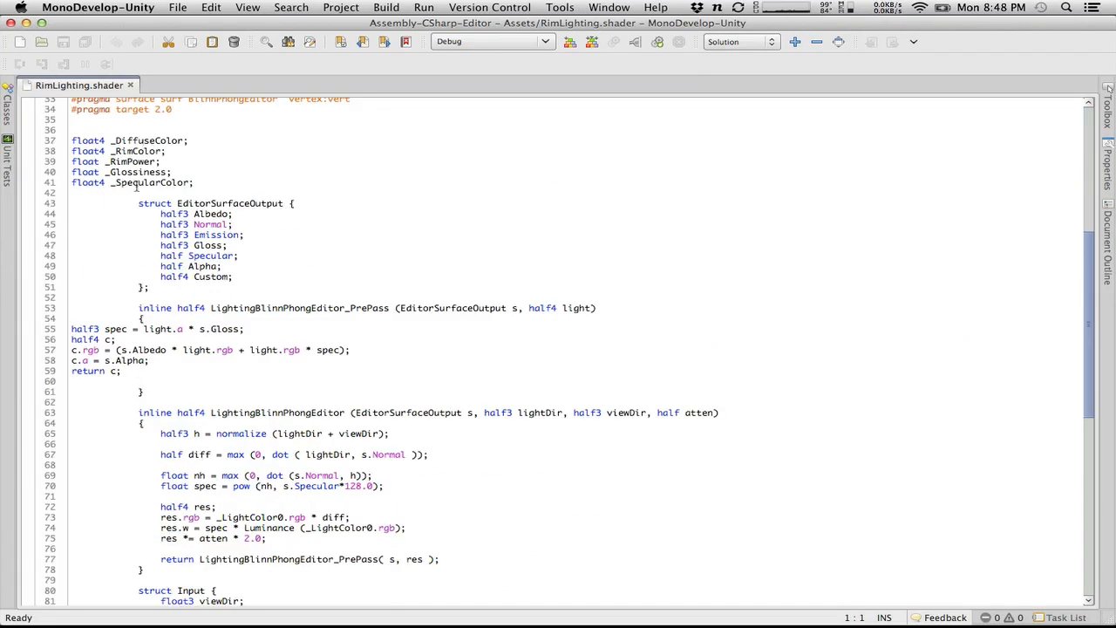
scroll(163, 340, down, 5)
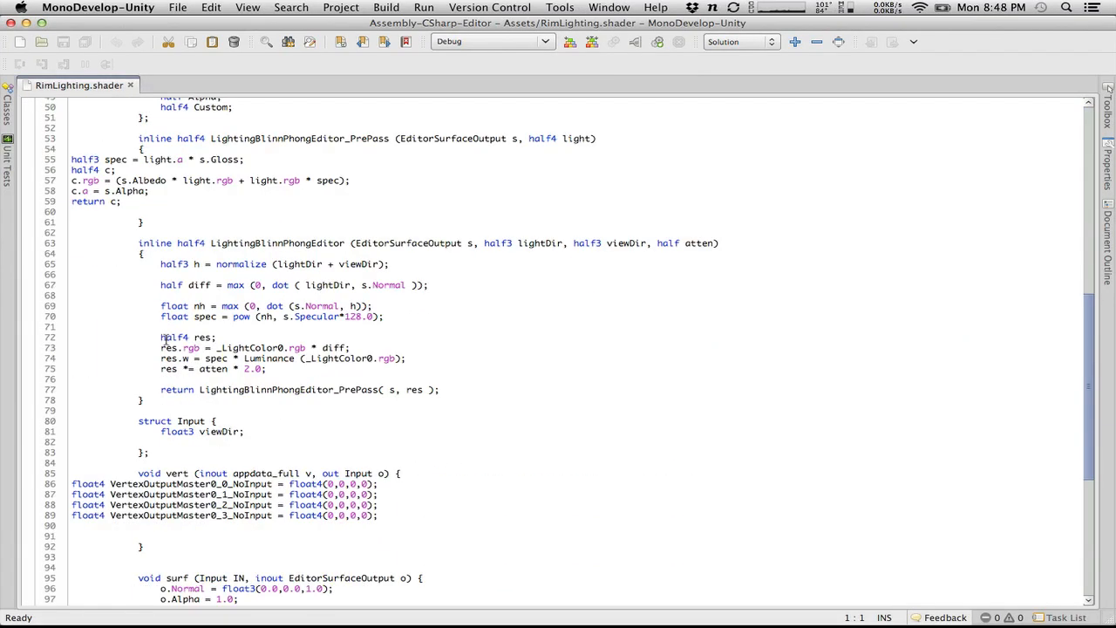
Step: Search the shader code for "albed", select Albedo in the EditorSurfaceOutput struct, and close the search
key(super+f)
text(albed)
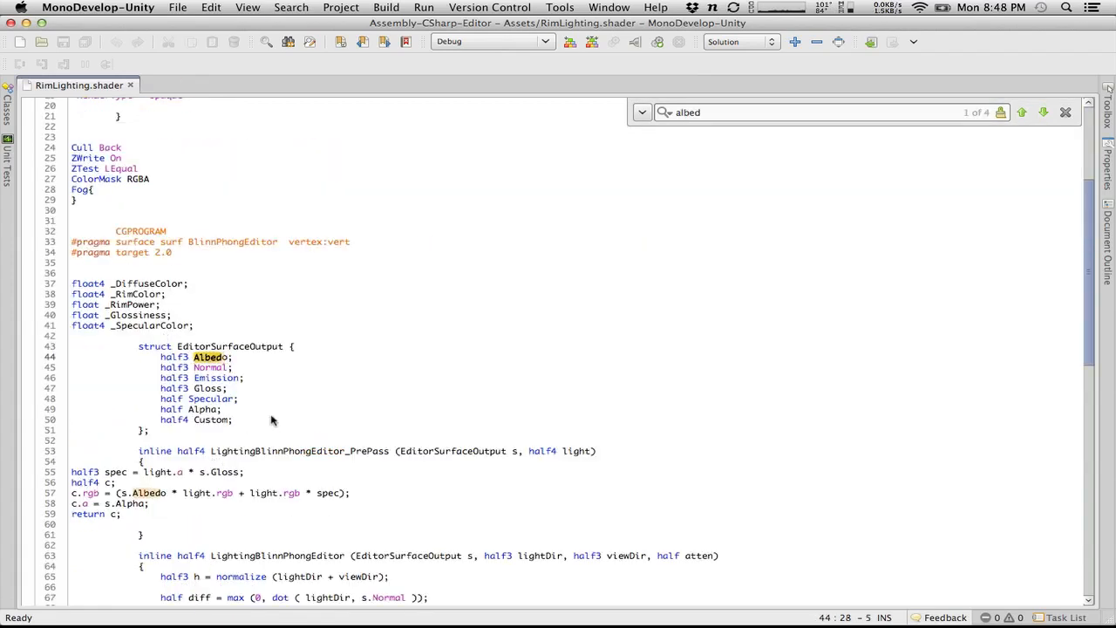
double_click(209, 357)
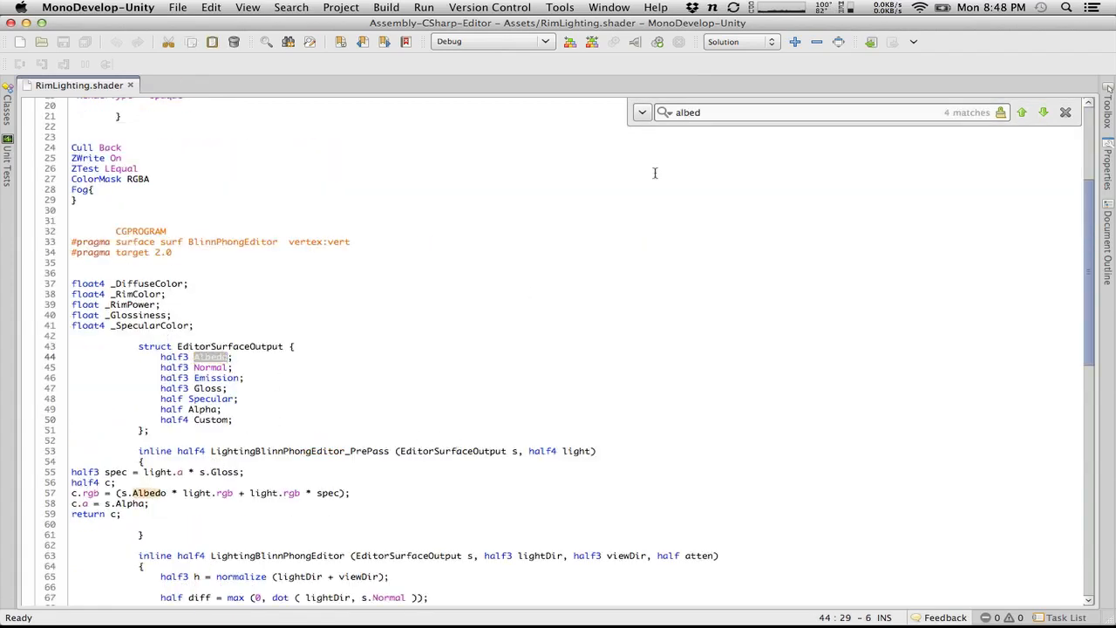
click(1065, 112)
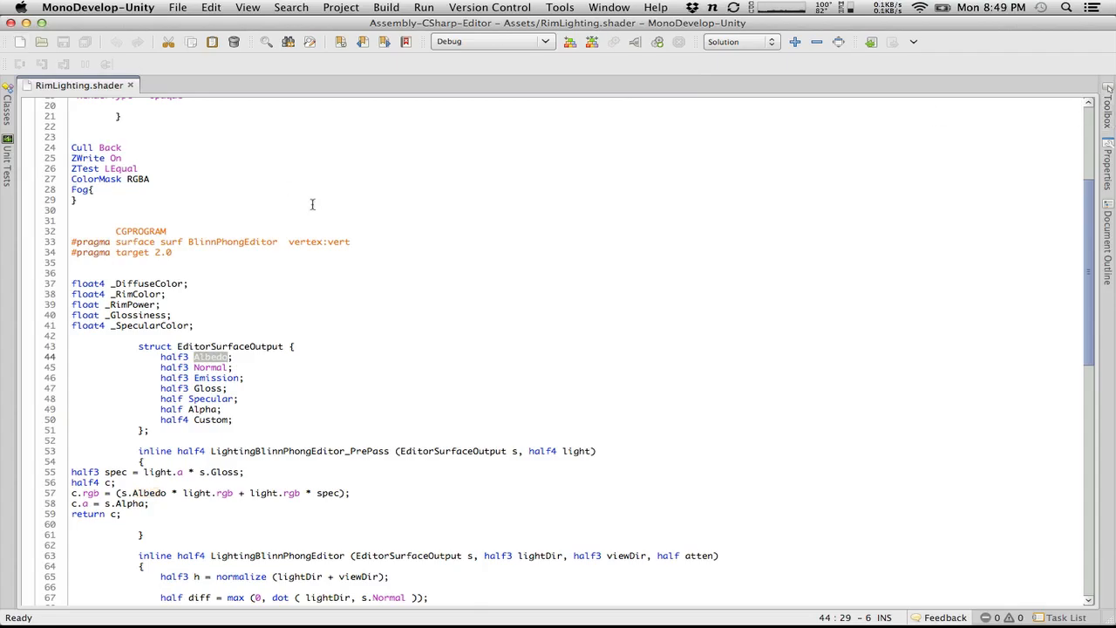
Step: Minimize MonoDevelop, return to the Pixel Graph in Unity, and clear the node selection
key(ctrl+Left)
key(ctrl+Right)
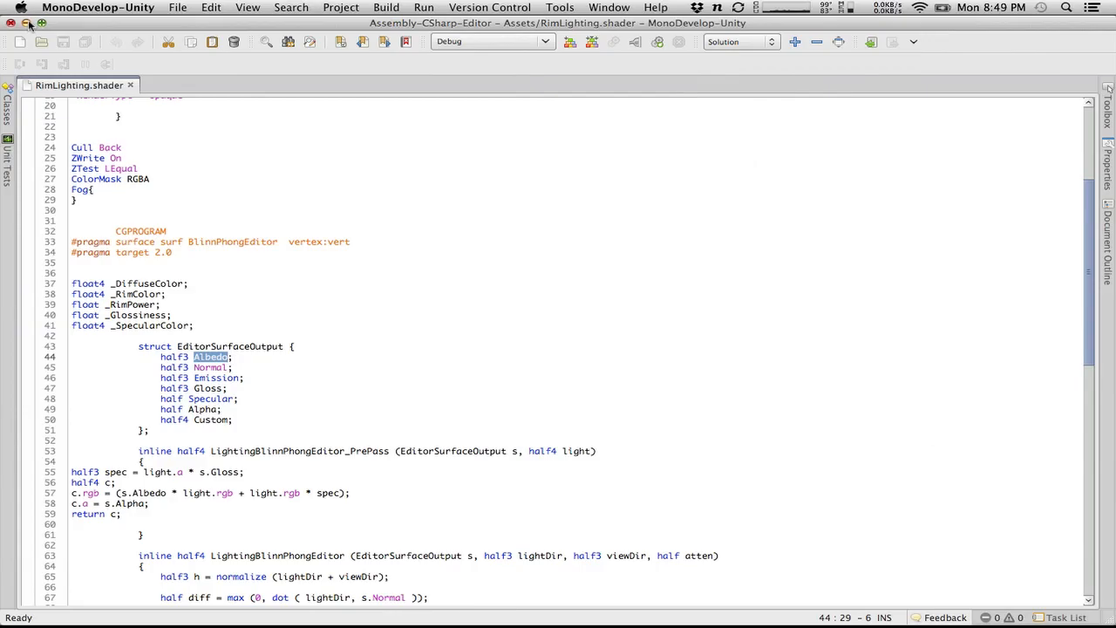
click(18, 27)
click(236, 419)
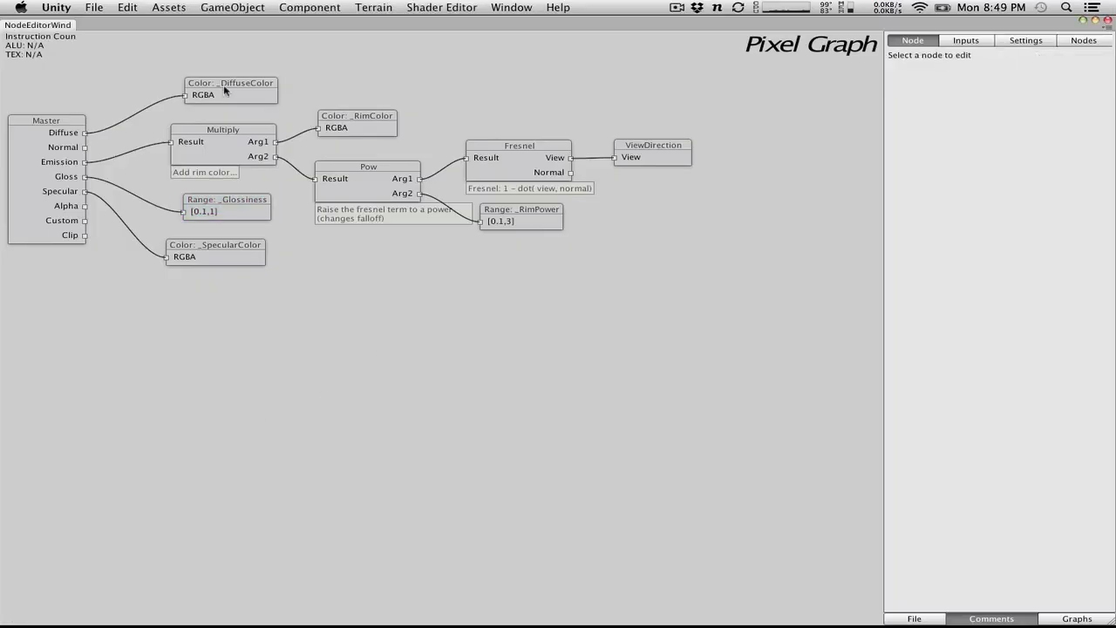
Step: Move the _DiffuseColor node up and away from Multiply, nudge the Master node towards its inputs, and glance at the sphere in the scene
click(195, 86)
drag(195, 87, 247, 68)
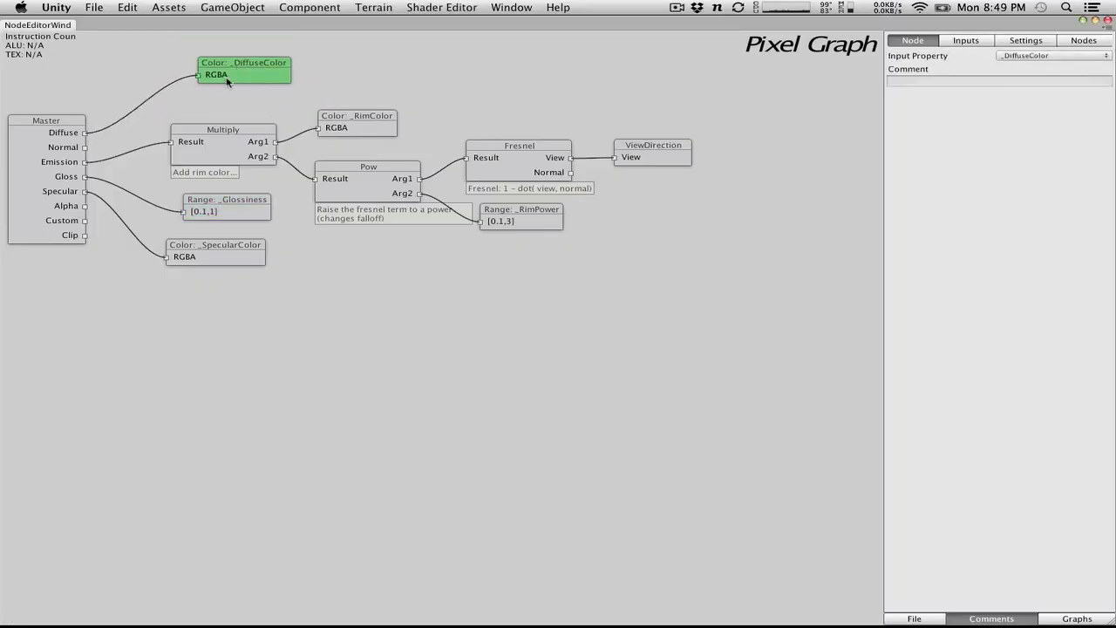
click(66, 141)
drag(67, 142, 83, 138)
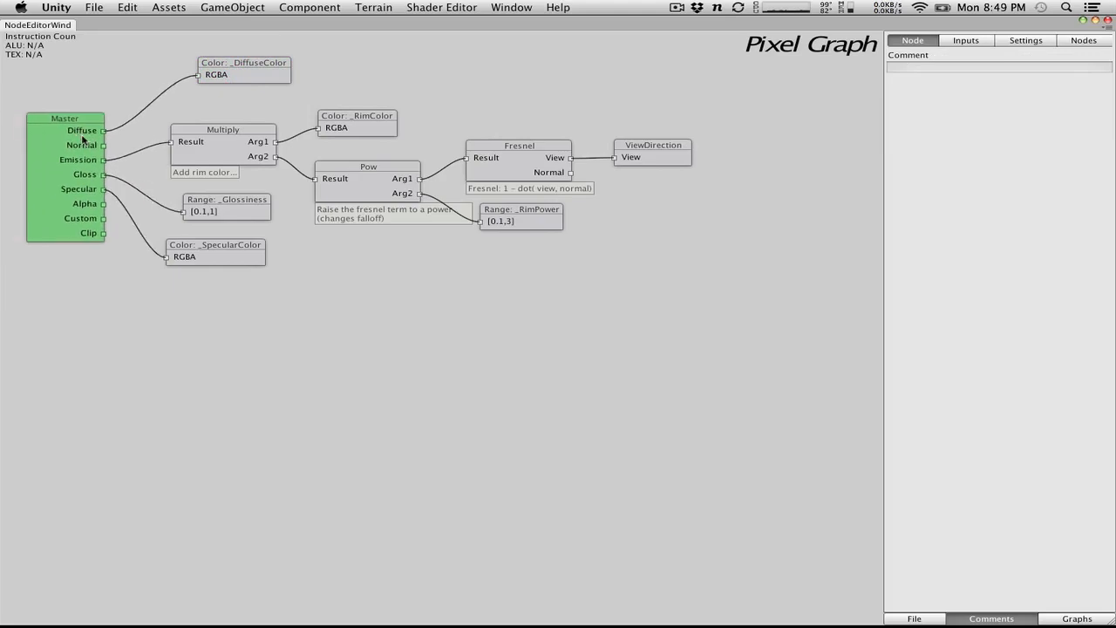
key(ctrl+Left)
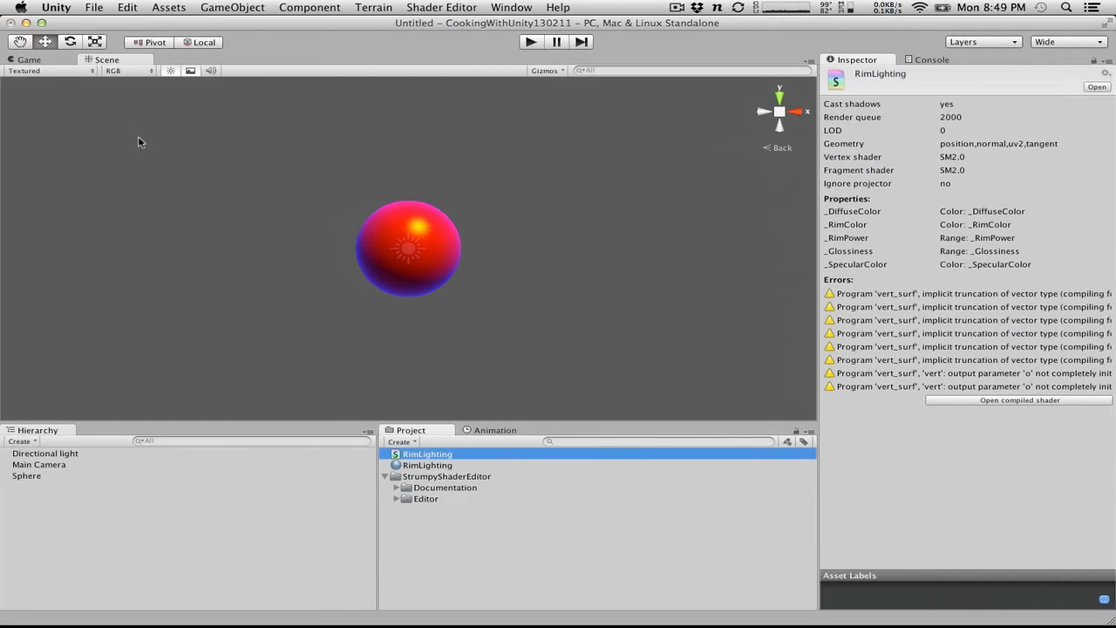
key(ctrl+Right)
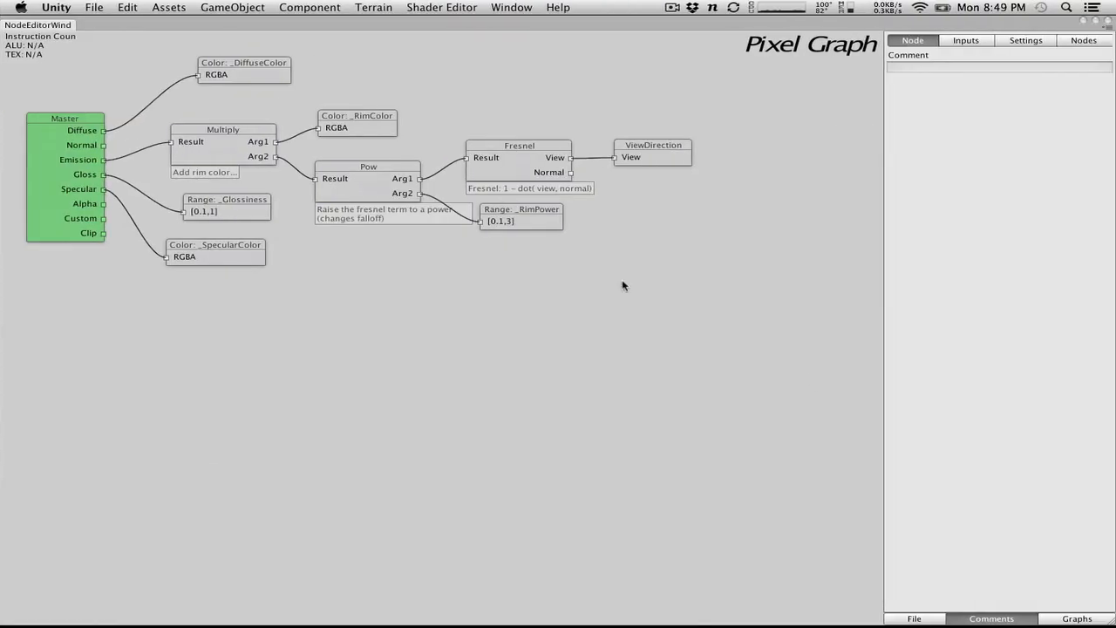
Step: Compare the shader's Lighting Graph with its Pixel Graph, finishing in the Lighting Graph
click(1065, 619)
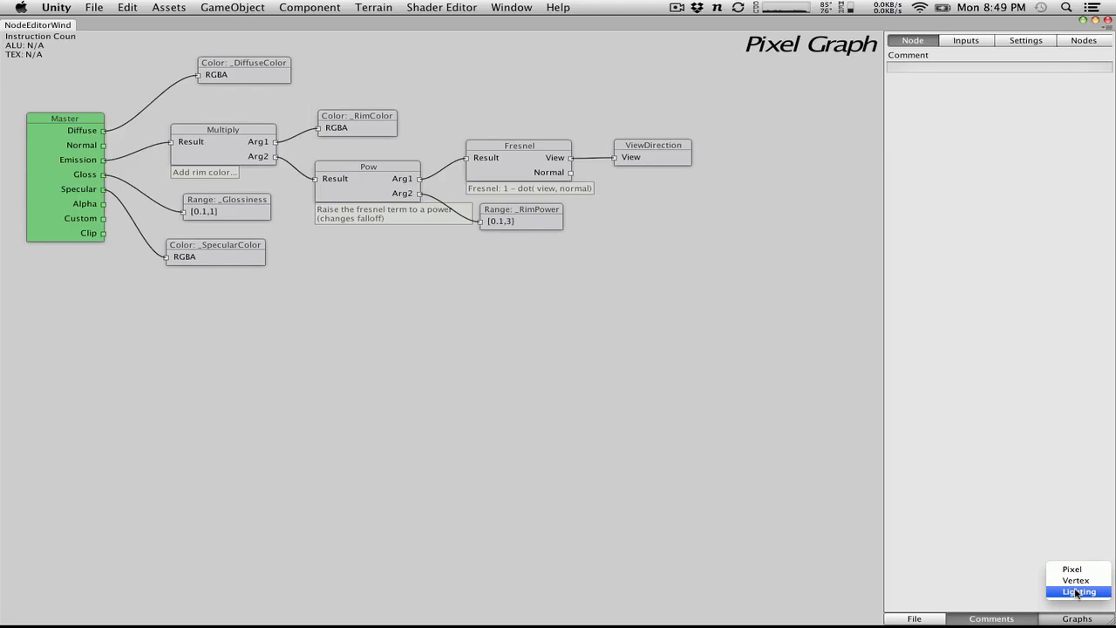
click(1078, 592)
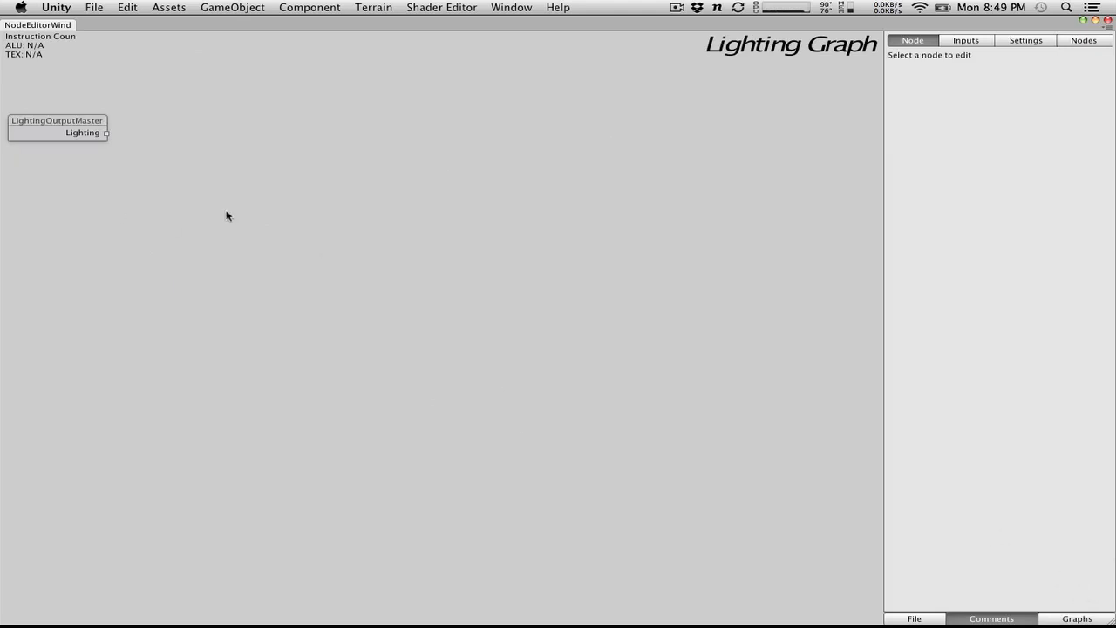
click(1078, 617)
click(1072, 570)
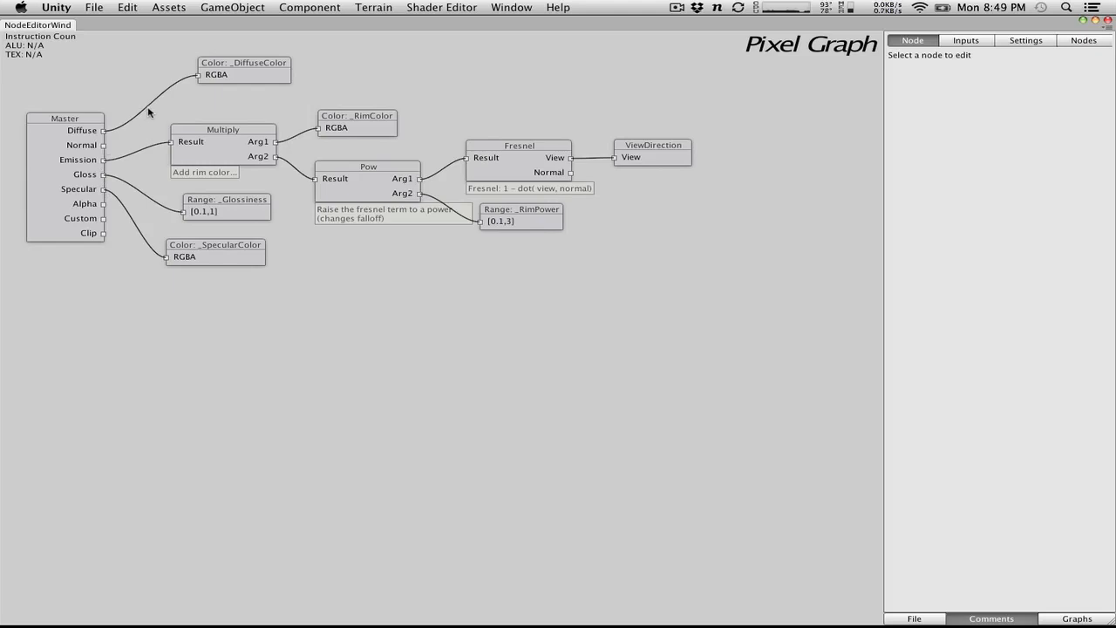
click(1081, 619)
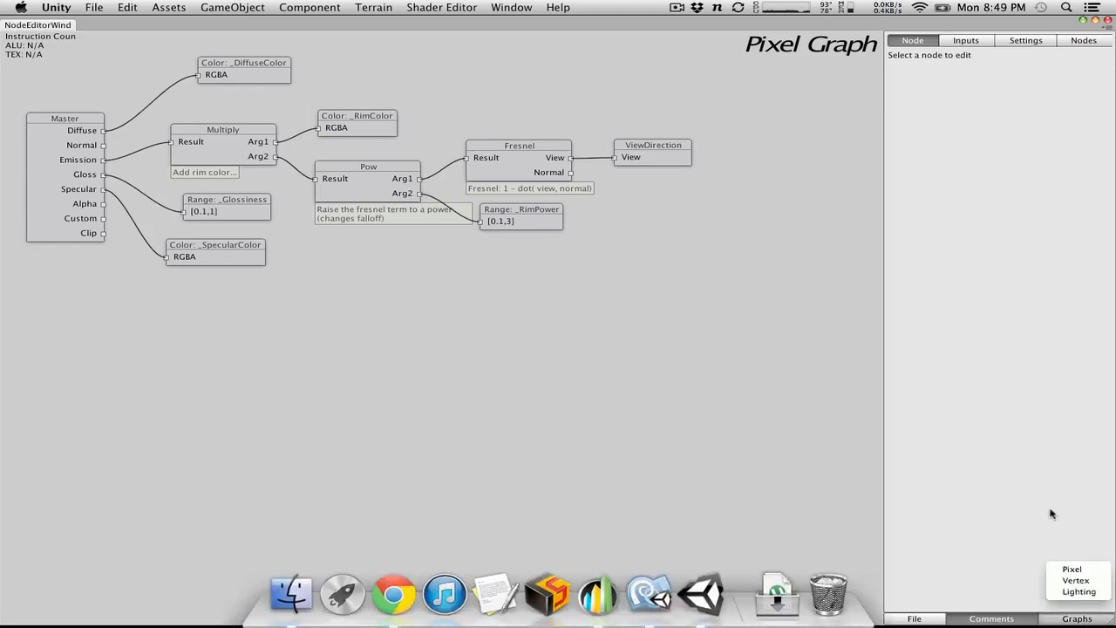
click(1079, 592)
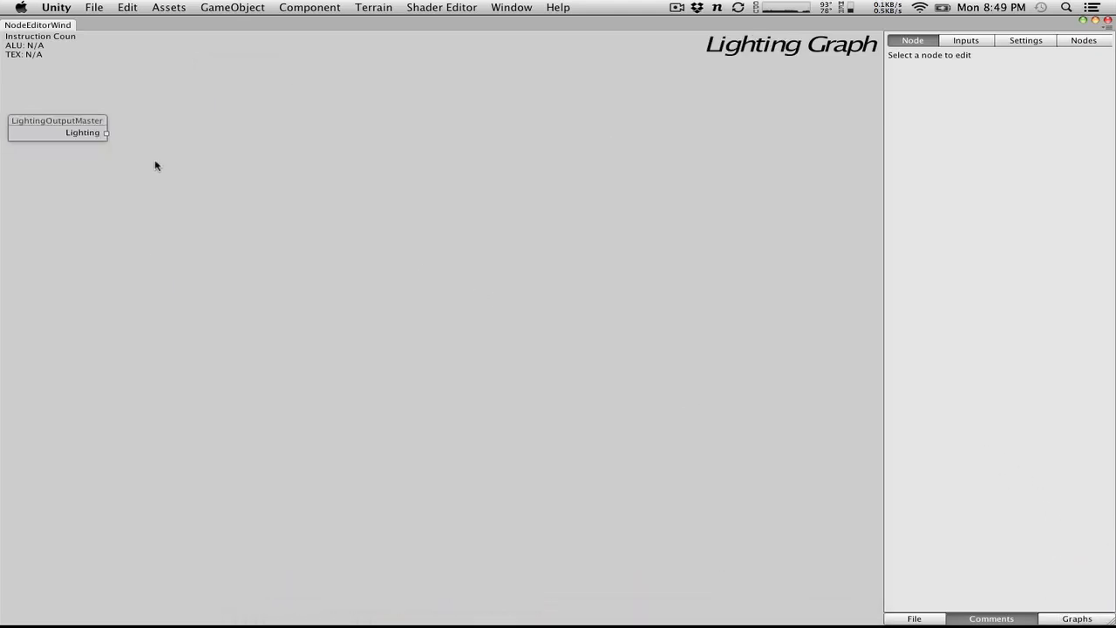
Step: Reposition LightingOutputMaster, add a constant One node, and connect it to the Lighting input
drag(90, 137, 123, 183)
right_click(338, 197)
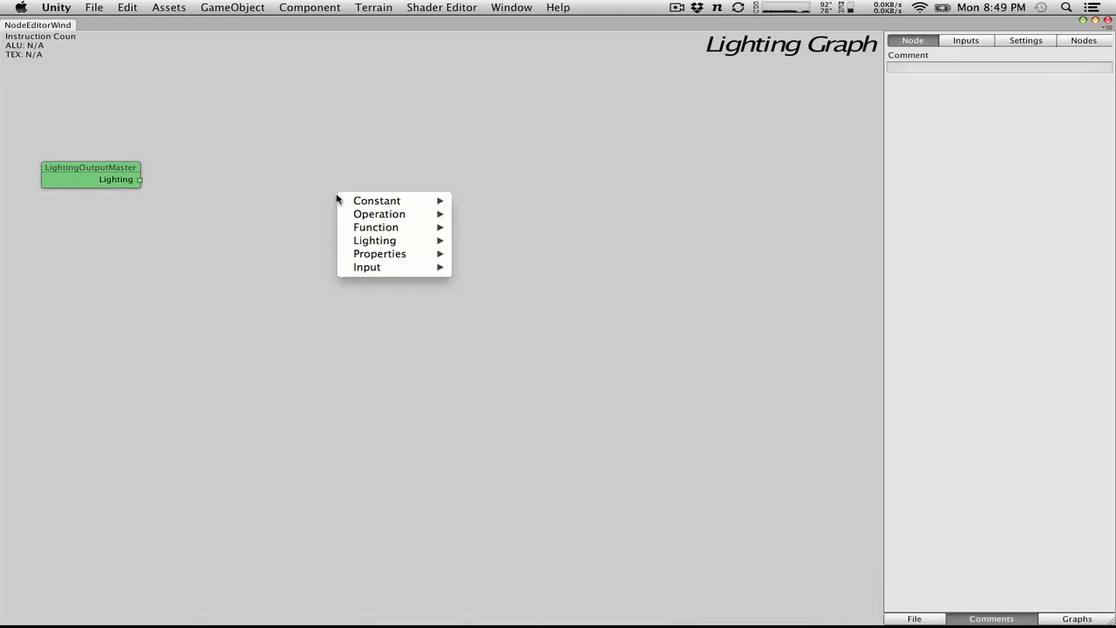
mouse_move(357, 201)
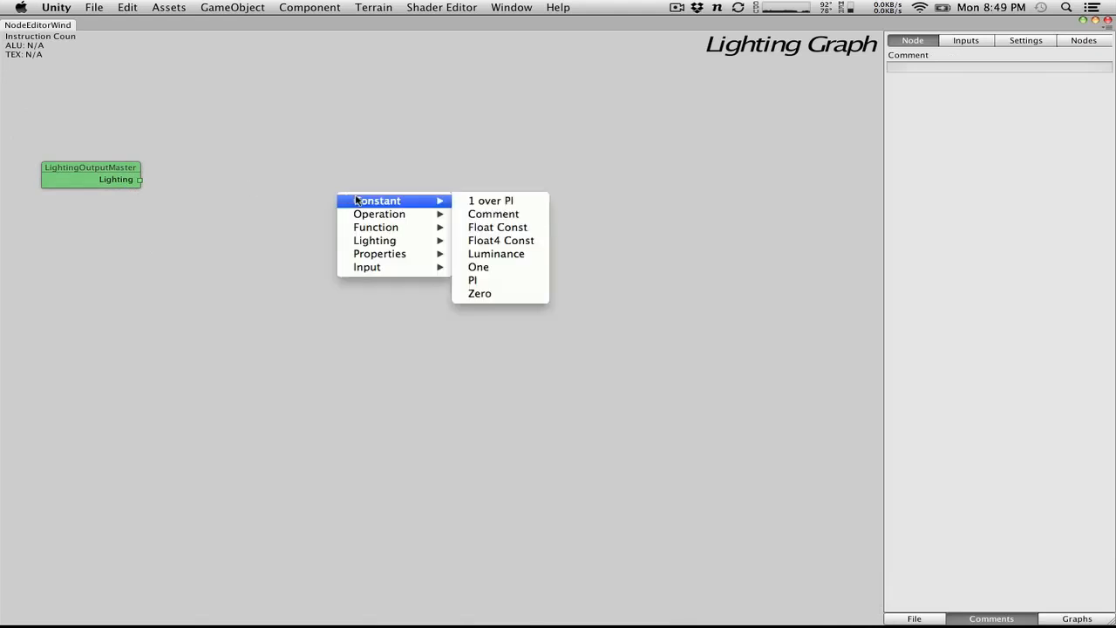
click(481, 267)
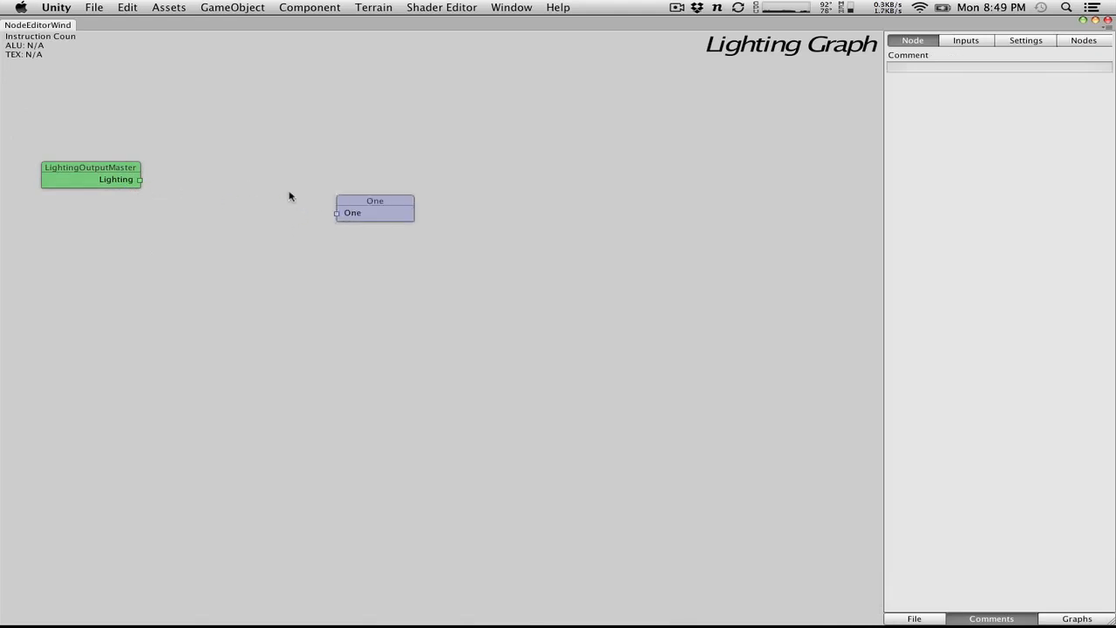
drag(337, 213, 140, 180)
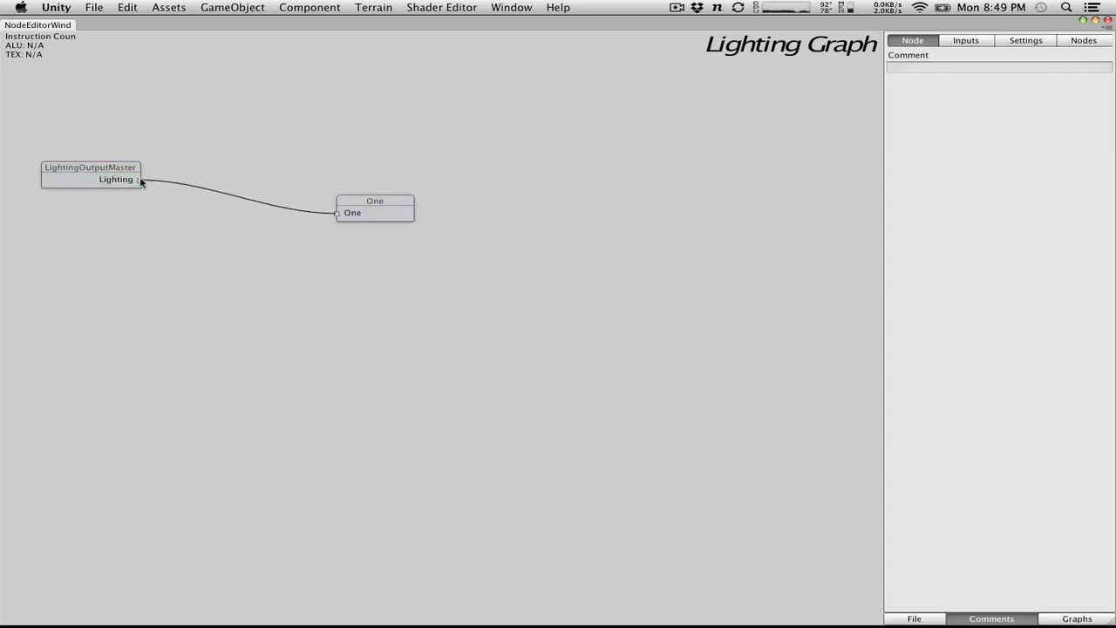
Step: Save and export the graph with One as the lighting input, and briefly run the scene to preview the sphere
click(914, 618)
click(963, 596)
click(914, 619)
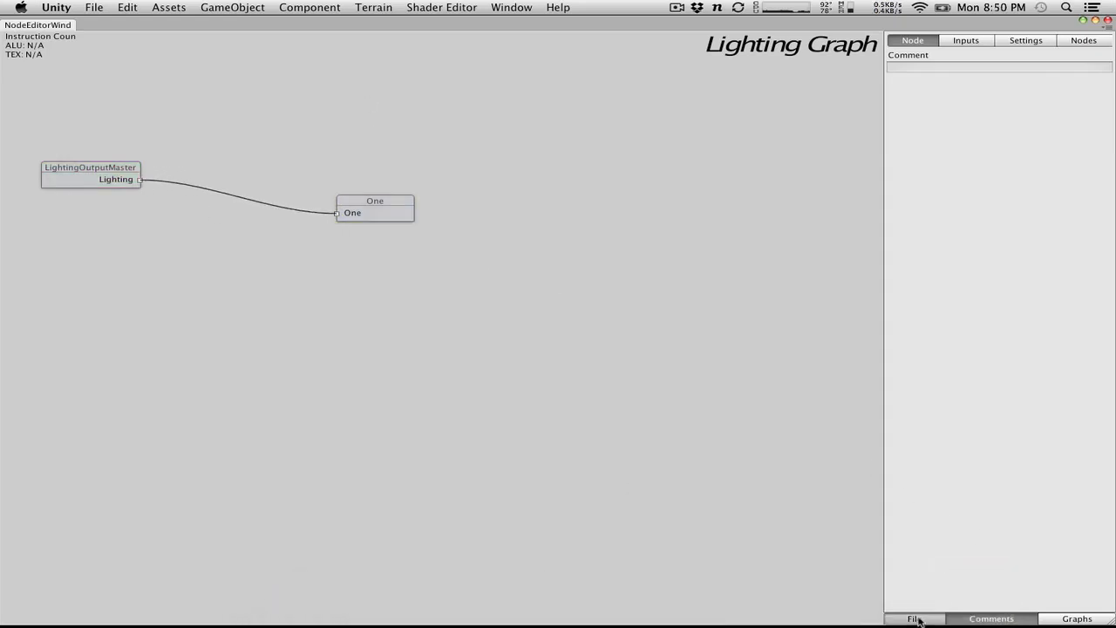
click(972, 602)
click(1096, 20)
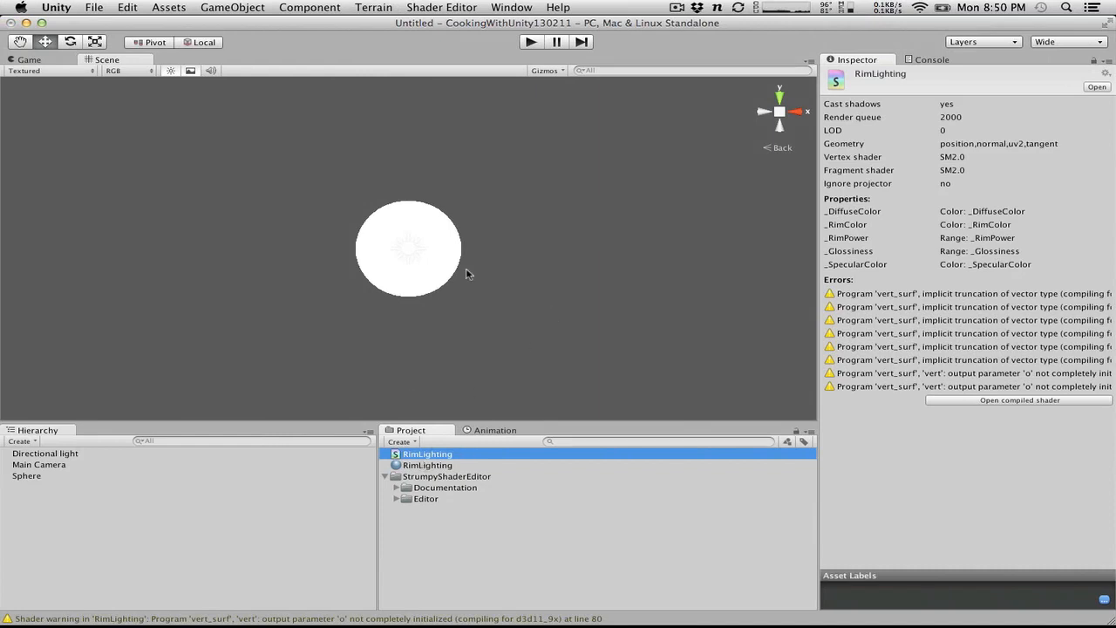
click(531, 45)
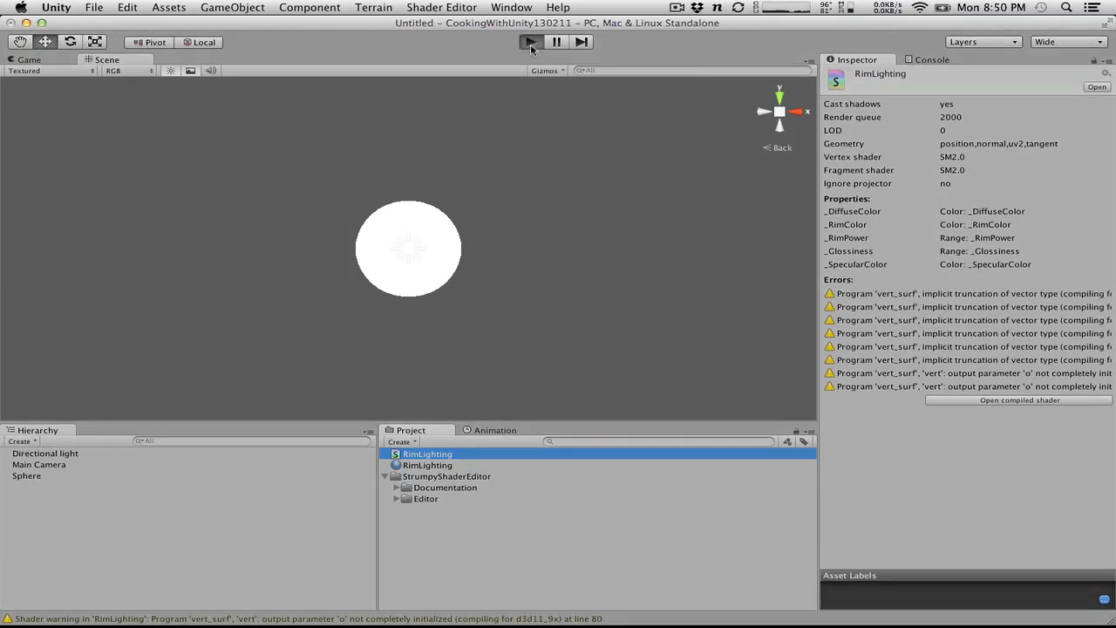
click(531, 43)
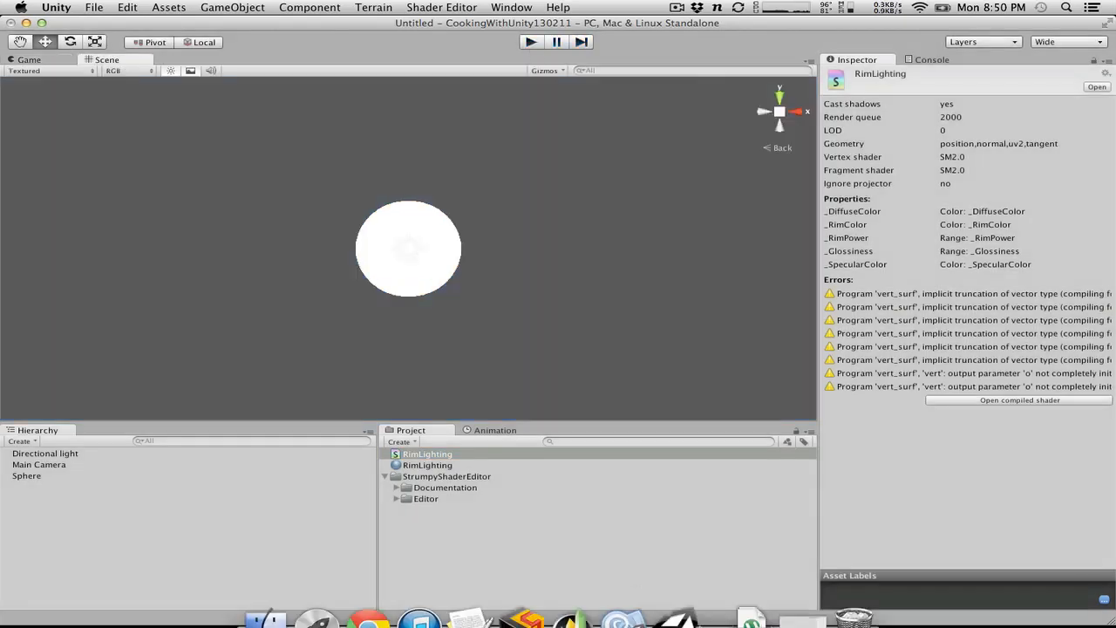
Step: Reopen the node editor, add a constant Zero node, and connect it to Lighting in place of One
click(792, 612)
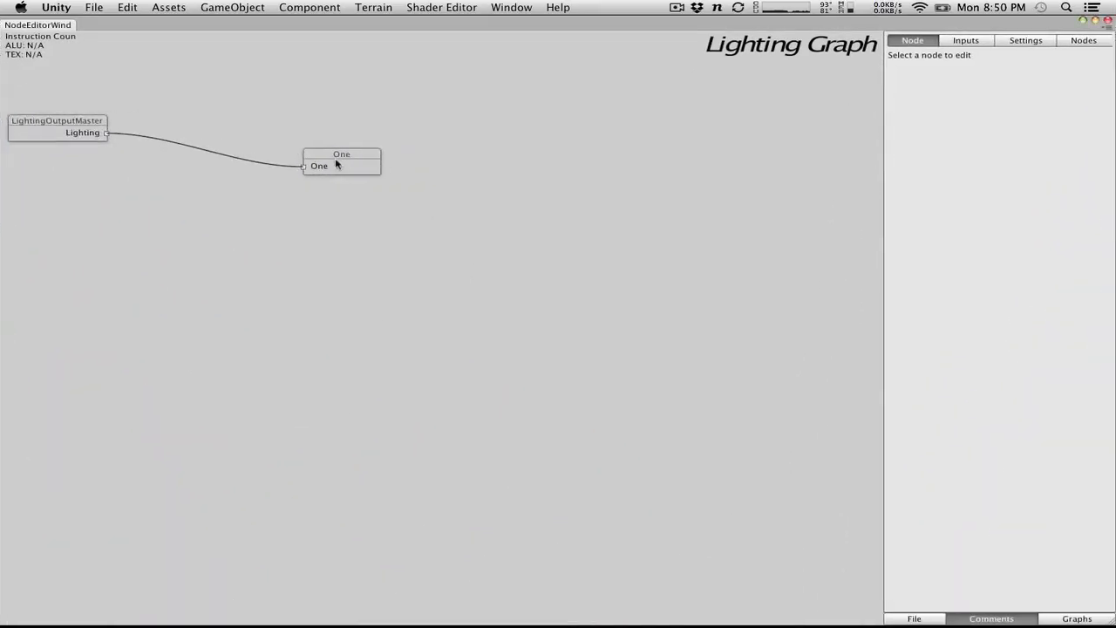
click(335, 164)
right_click(330, 253)
mouse_move(383, 259)
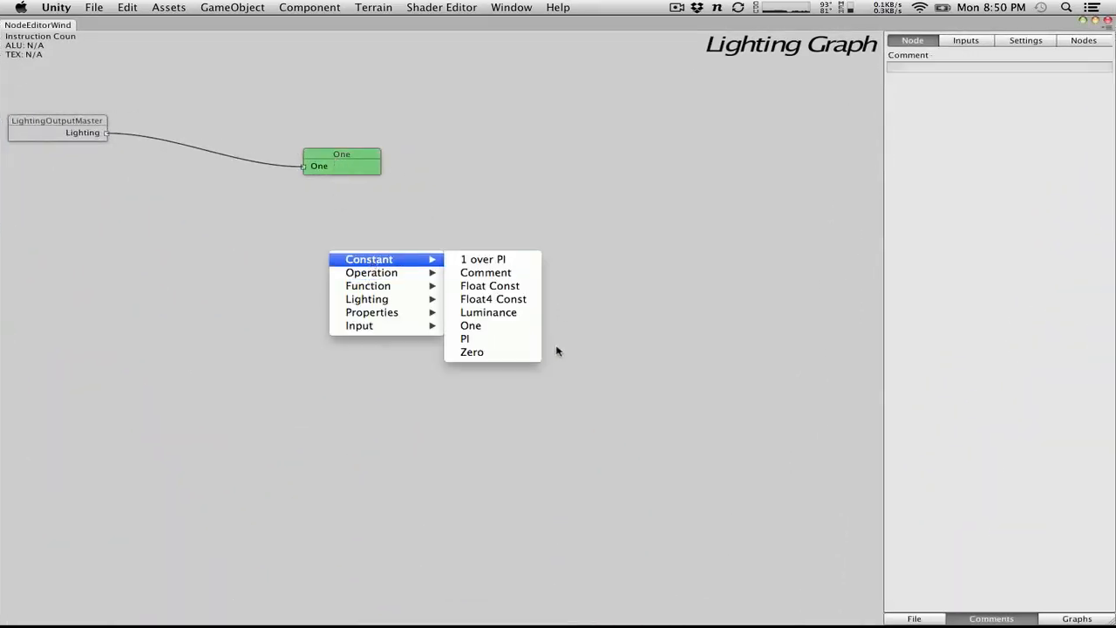
click(519, 353)
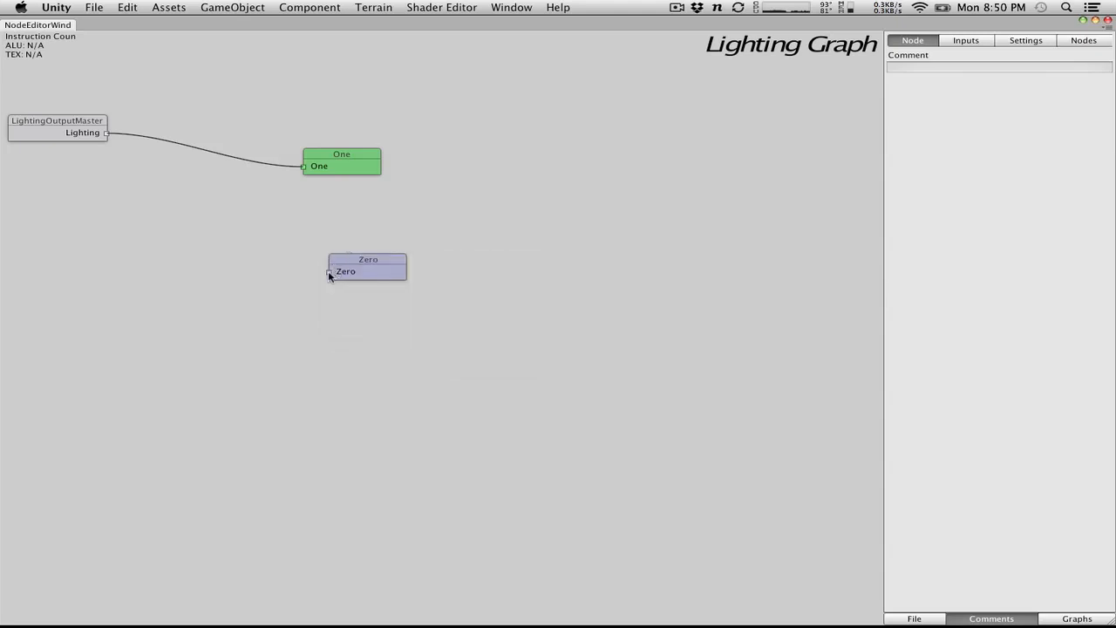
drag(329, 276, 103, 132)
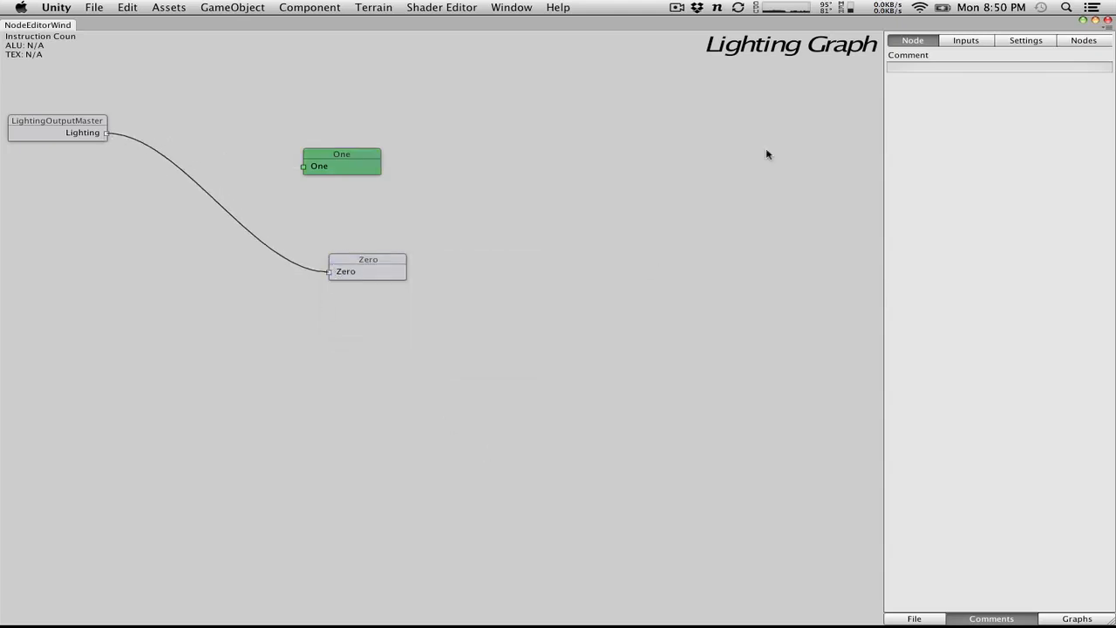
Step: Save and export the graph with Zero as the lighting input, and inspect the sphere in the scene from different distances
click(914, 618)
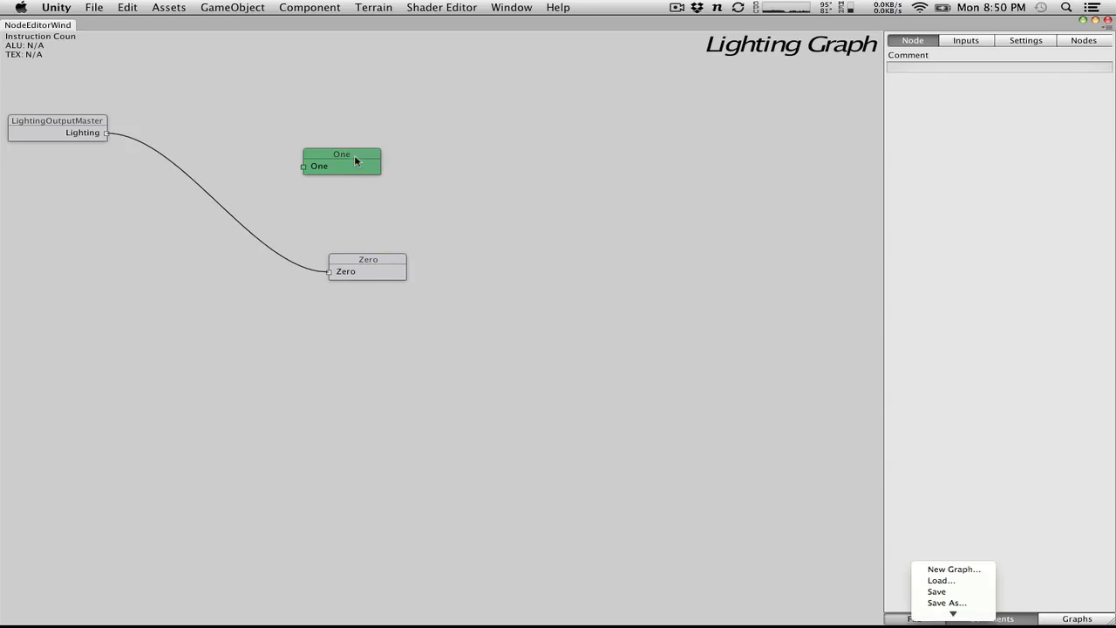
click(949, 578)
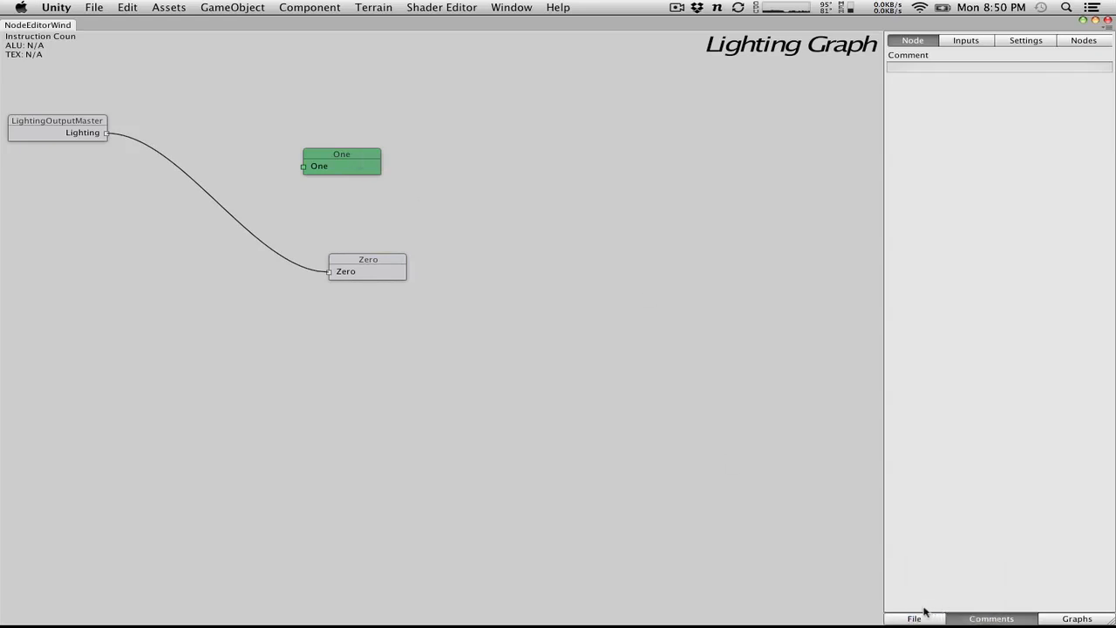
click(924, 612)
click(971, 601)
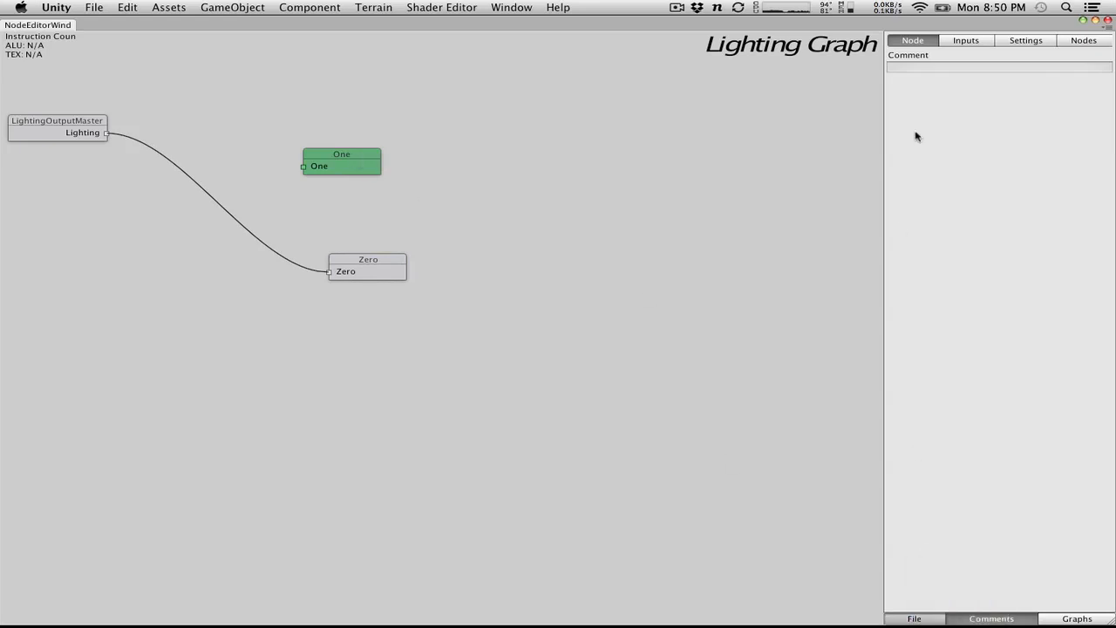
click(1095, 20)
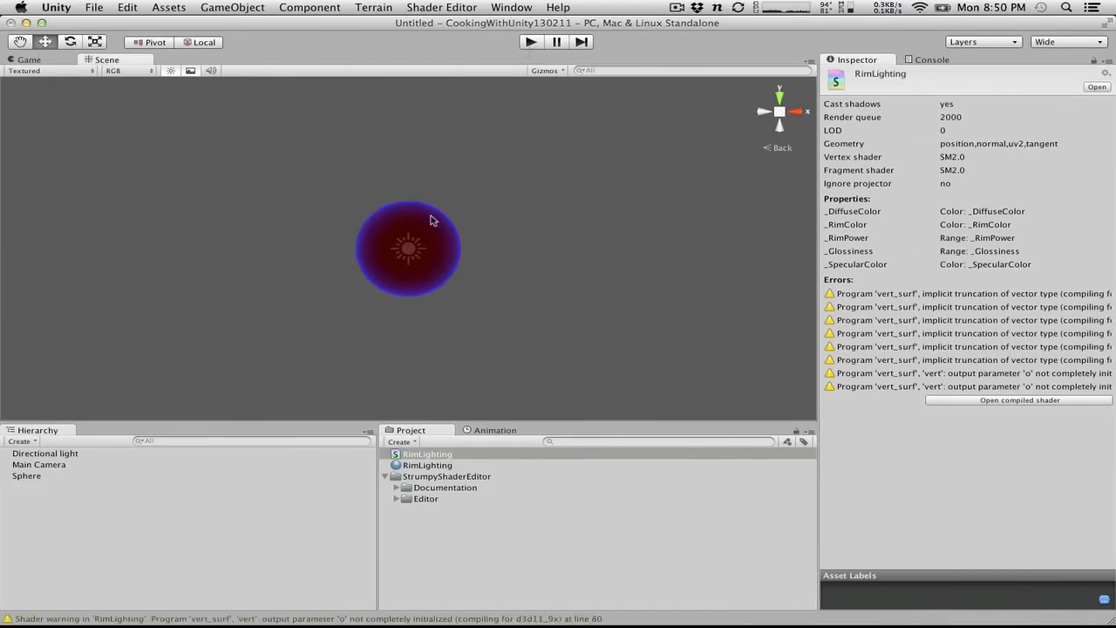
scroll(430, 220, up, 5)
scroll(430, 219, down, 10)
scroll(431, 220, up, 3)
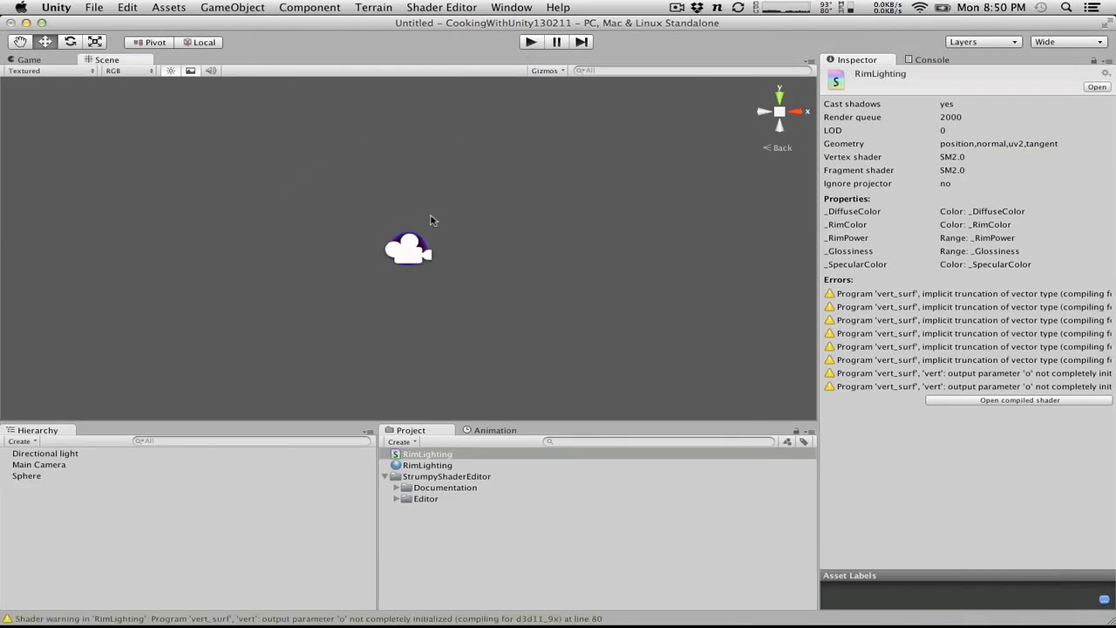
scroll(431, 220, up, 3)
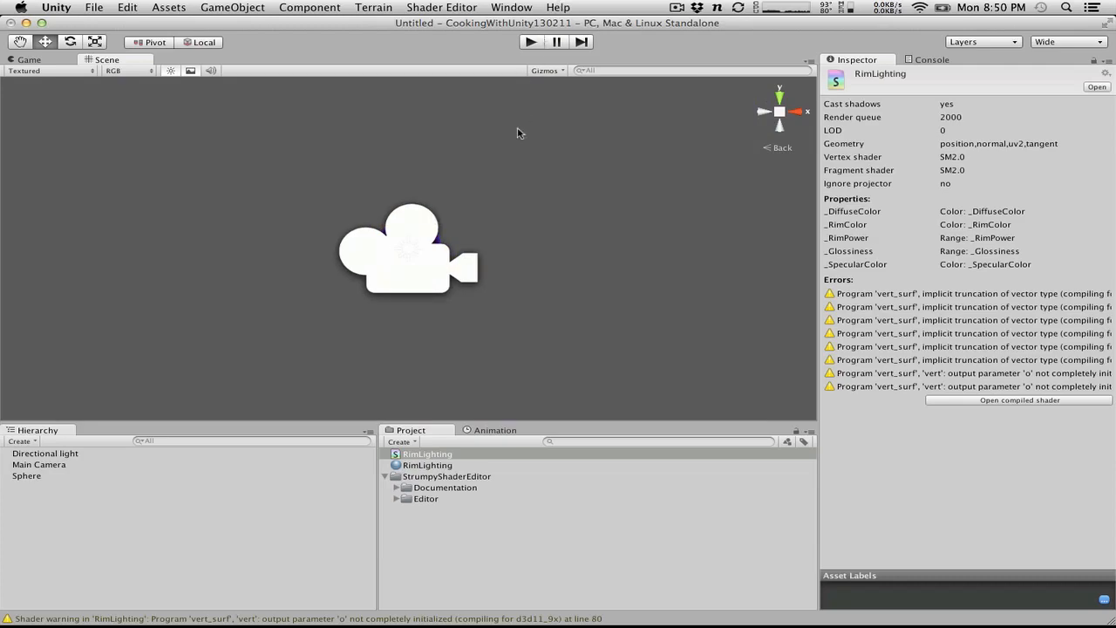
Step: Return to the Lighting Graph, add a Float Const node with value 0.5, and connect it to the Lighting input
key(ctrl+Right)
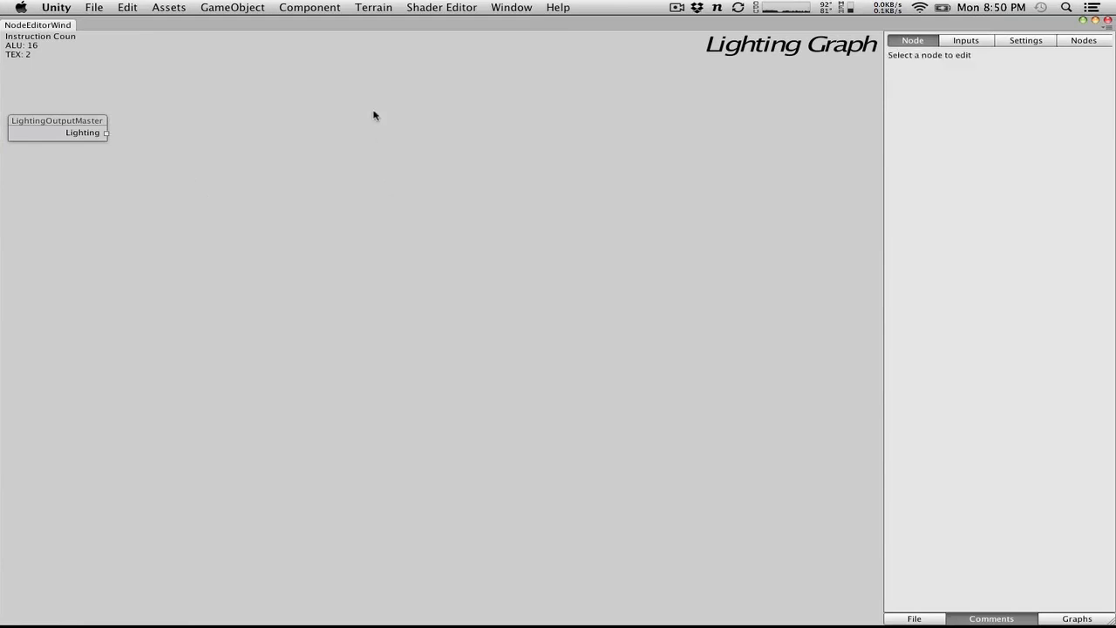
right_click(316, 160)
mouse_move(366, 171)
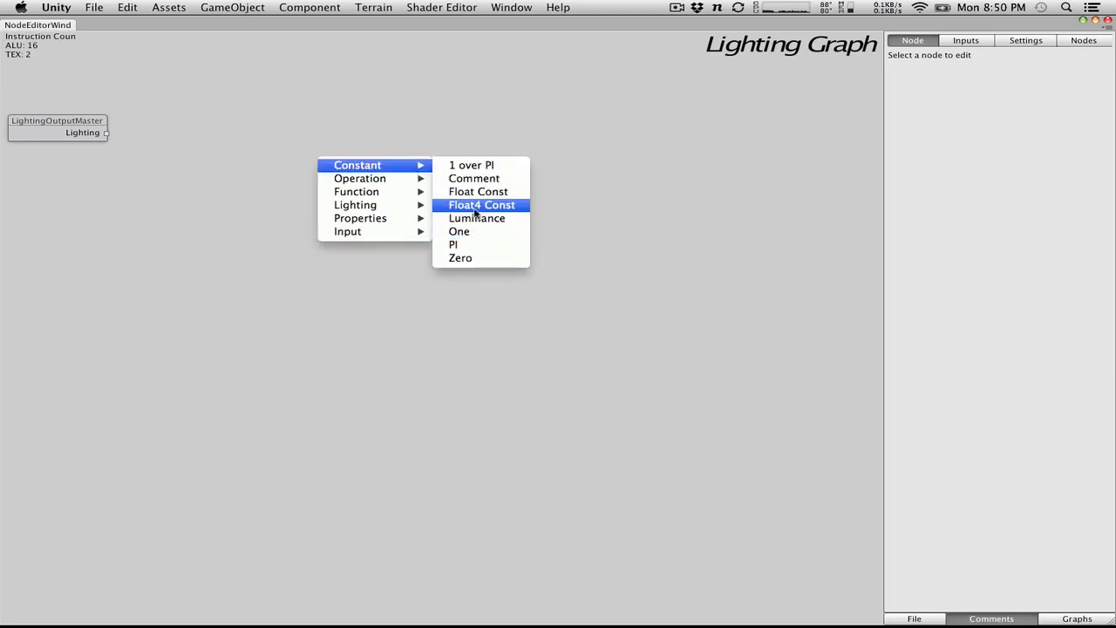
click(478, 194)
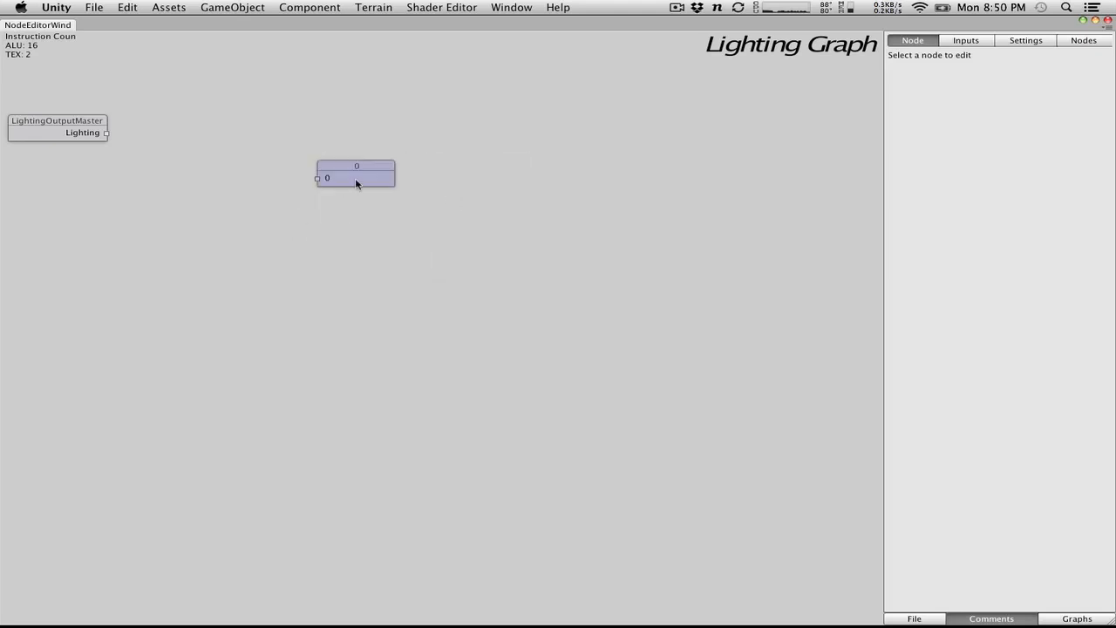
click(355, 179)
click(1025, 55)
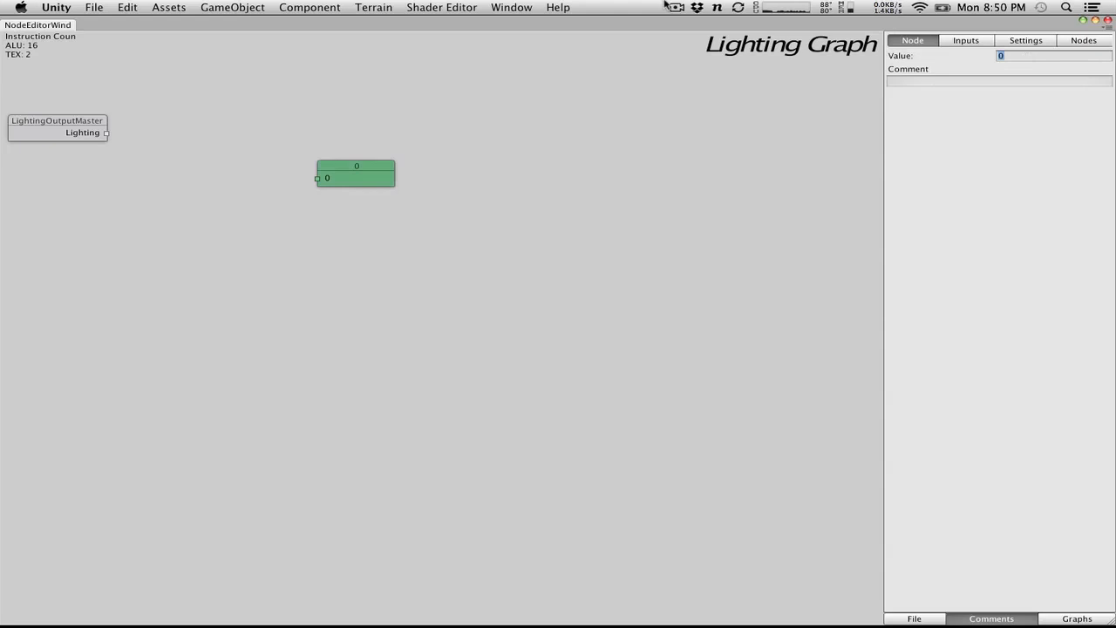
text(0.5)
drag(318, 178, 107, 132)
Step: Save and export the graph with the 0.5 lighting constant, and run the scene to preview the sphere
click(905, 617)
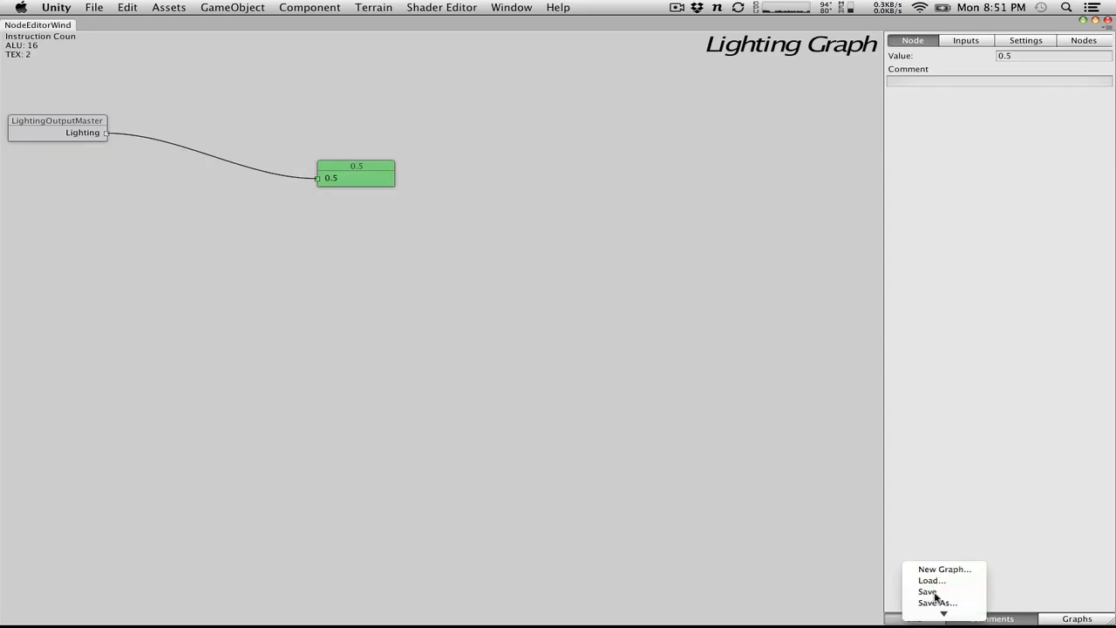
click(922, 592)
click(916, 618)
click(946, 601)
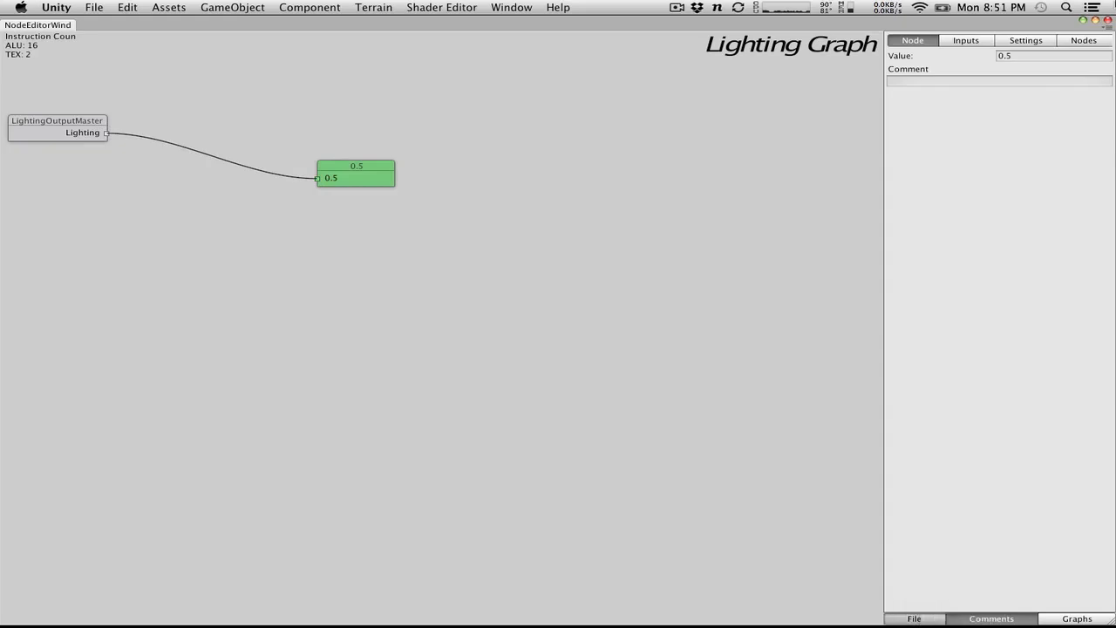
click(1107, 20)
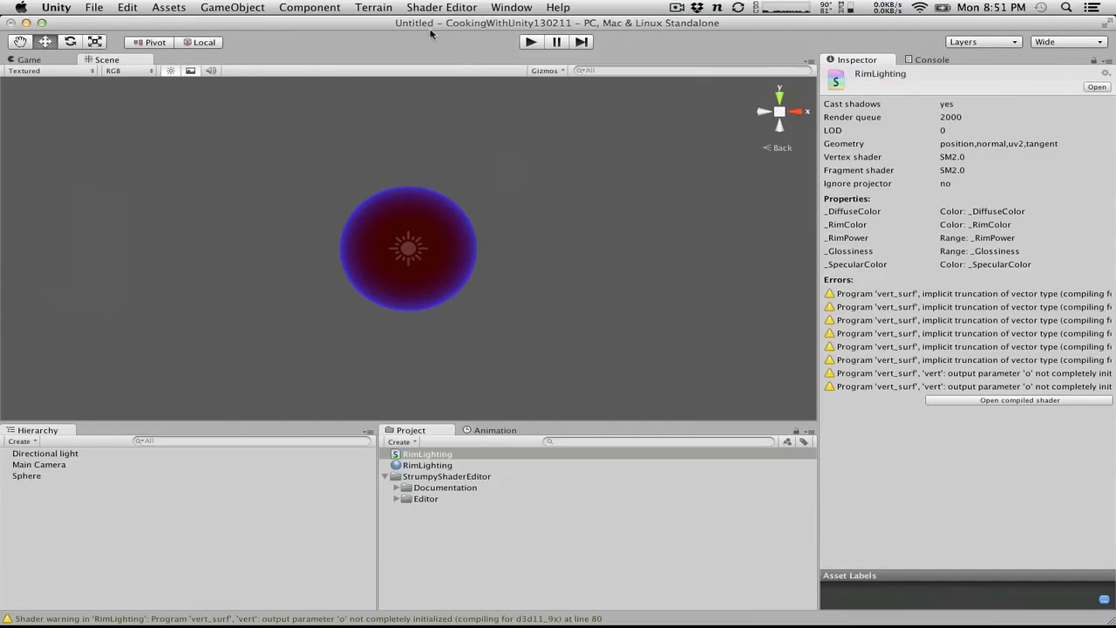
click(530, 42)
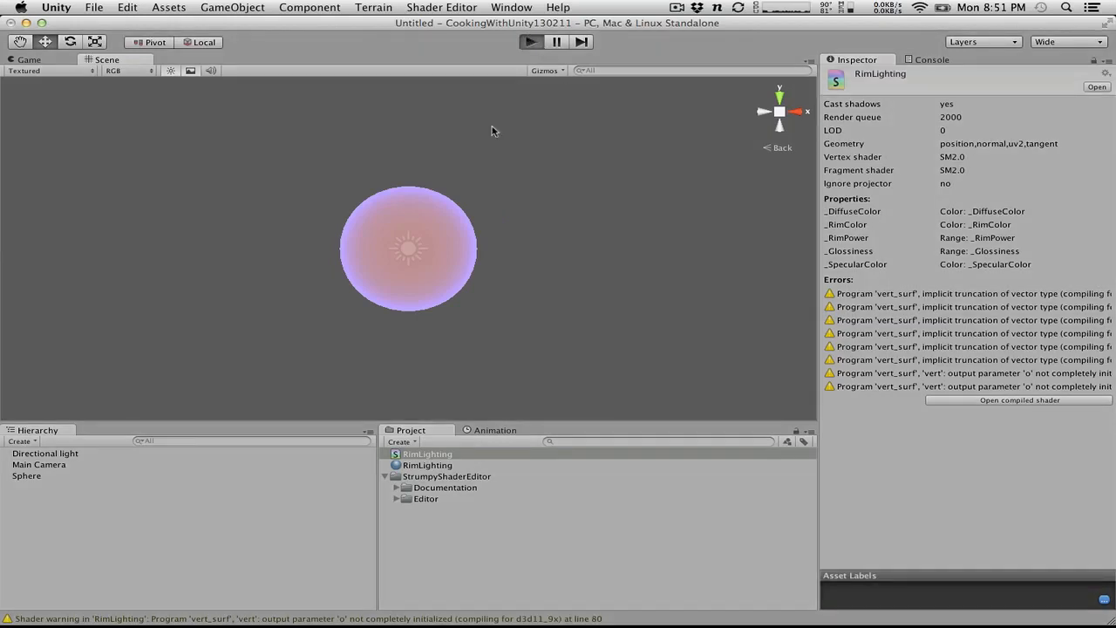
Step: Stop the running scene and delete the 0.5 constant node from the Lighting Graph
click(530, 42)
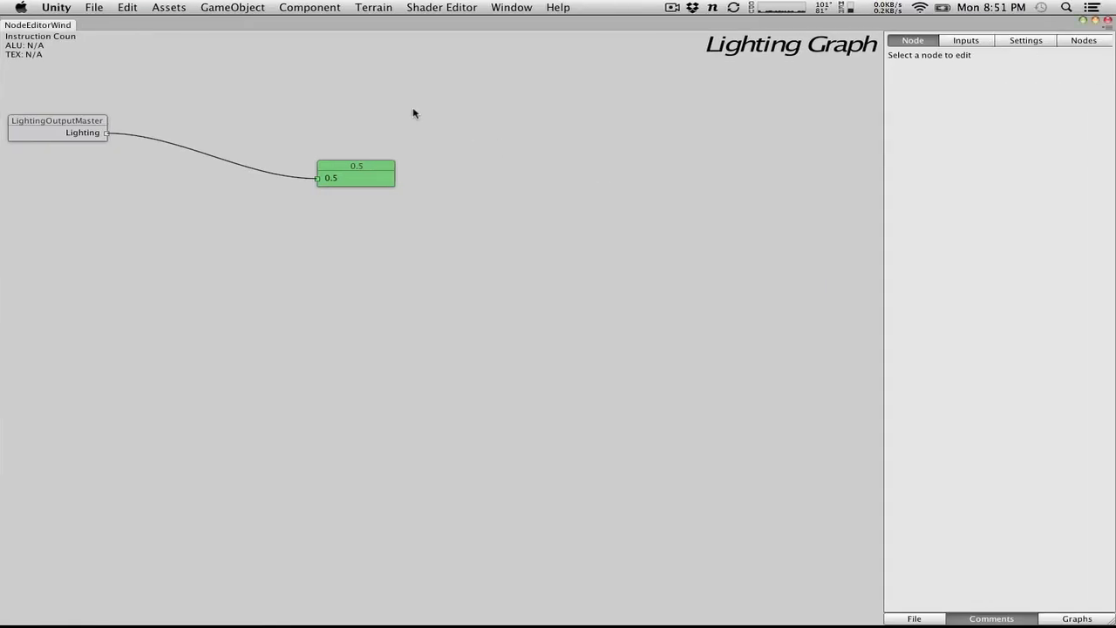
drag(207, 67, 758, 292)
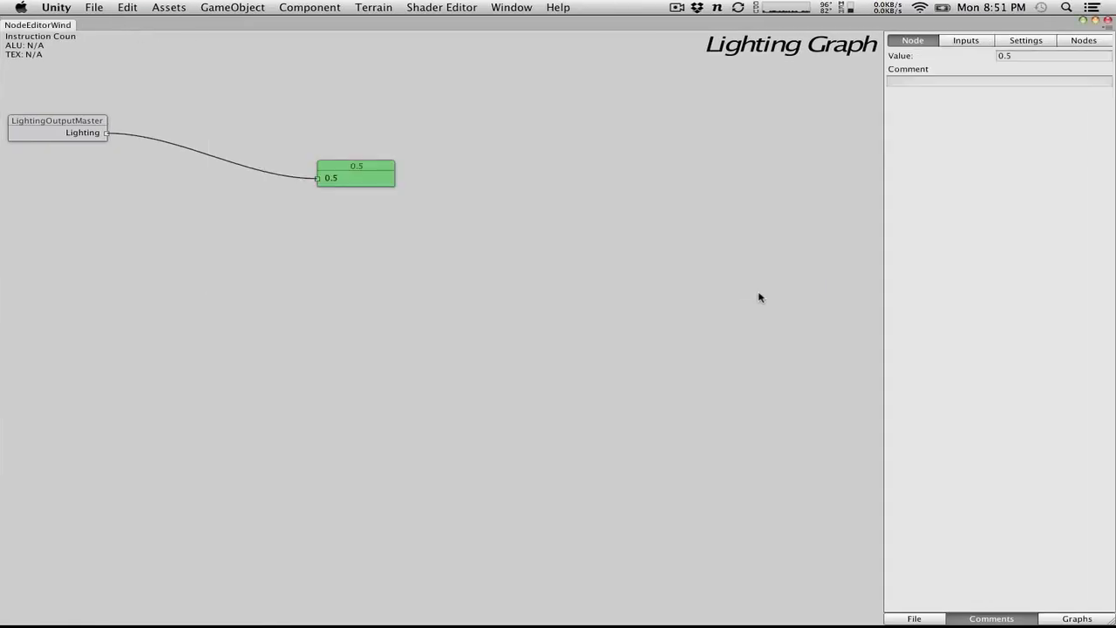
key(Delete)
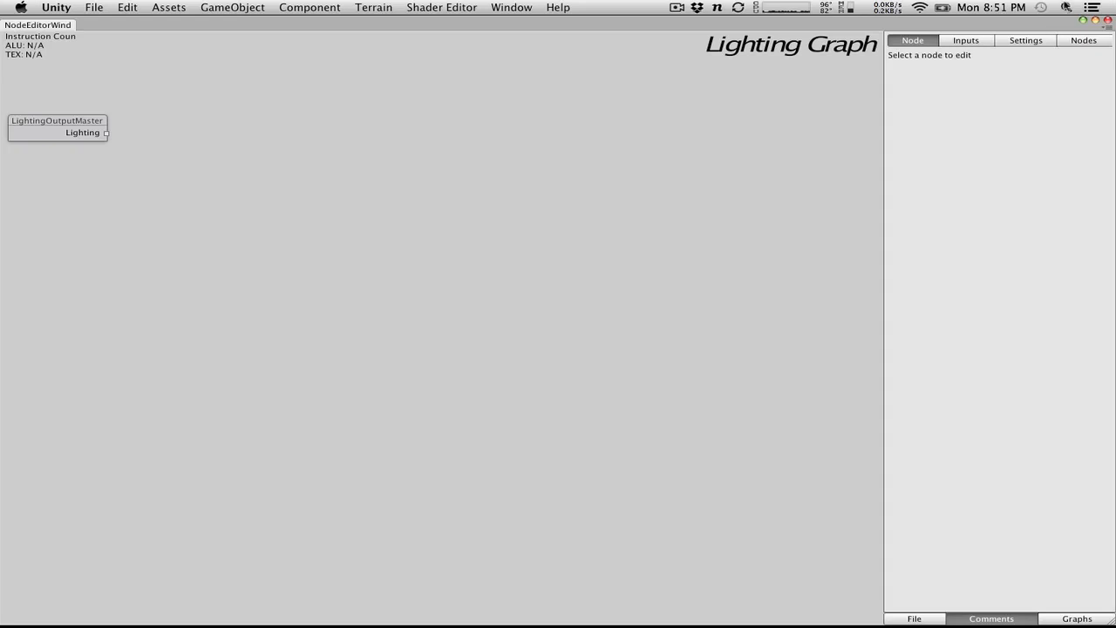
Step: Open the Pixel Graph and examine how the _DiffuseColor node and the Multiply chain feed the Master node
click(1077, 618)
click(1080, 573)
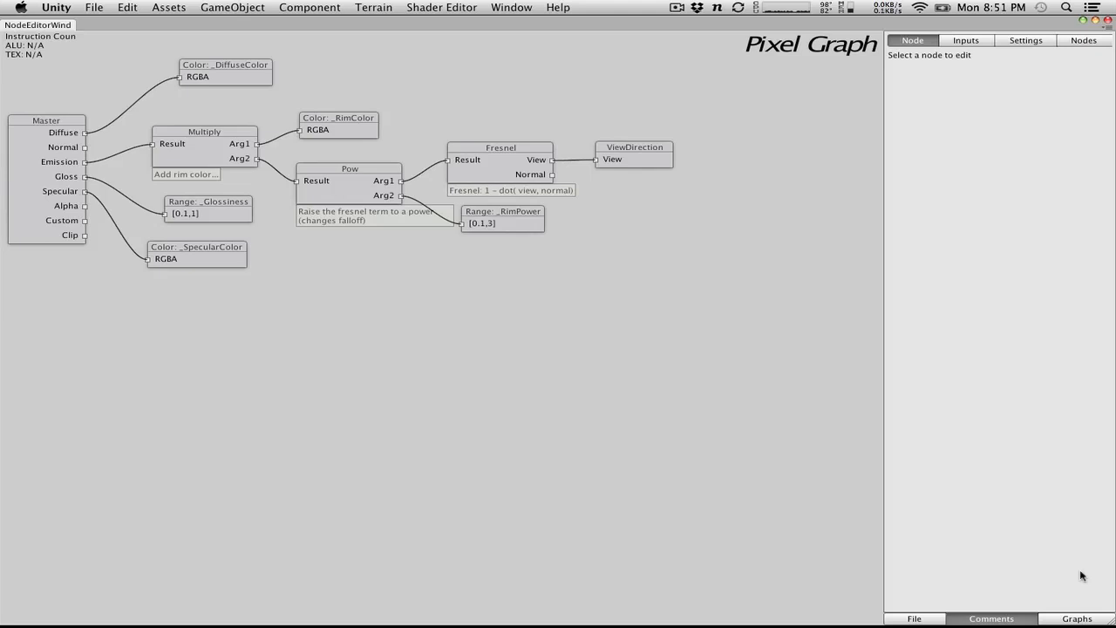
drag(208, 75, 183, 79)
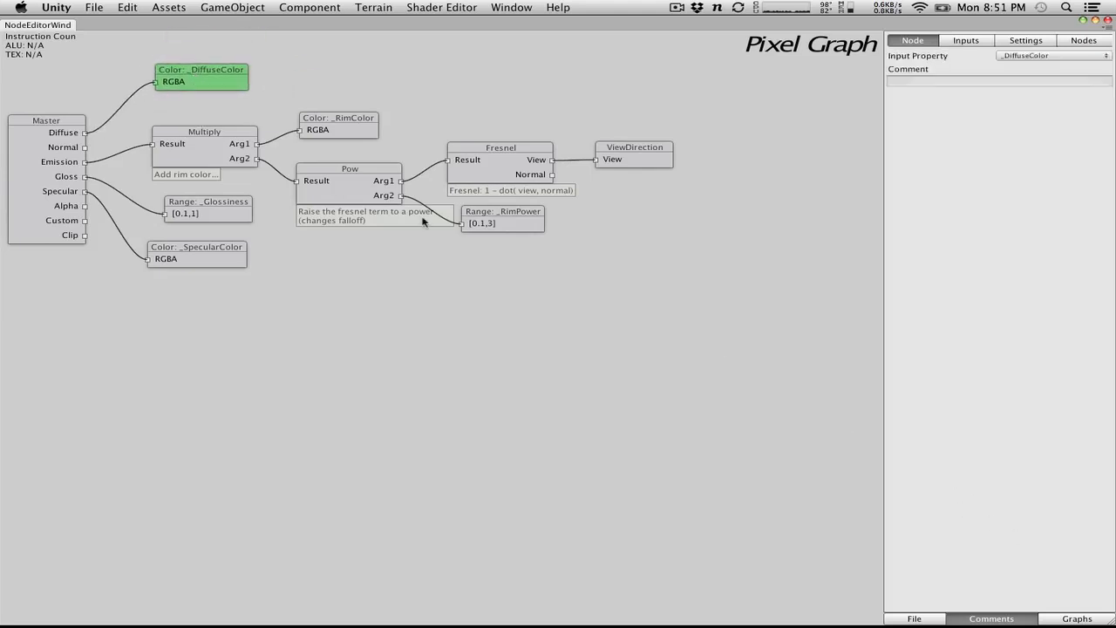
click(49, 164)
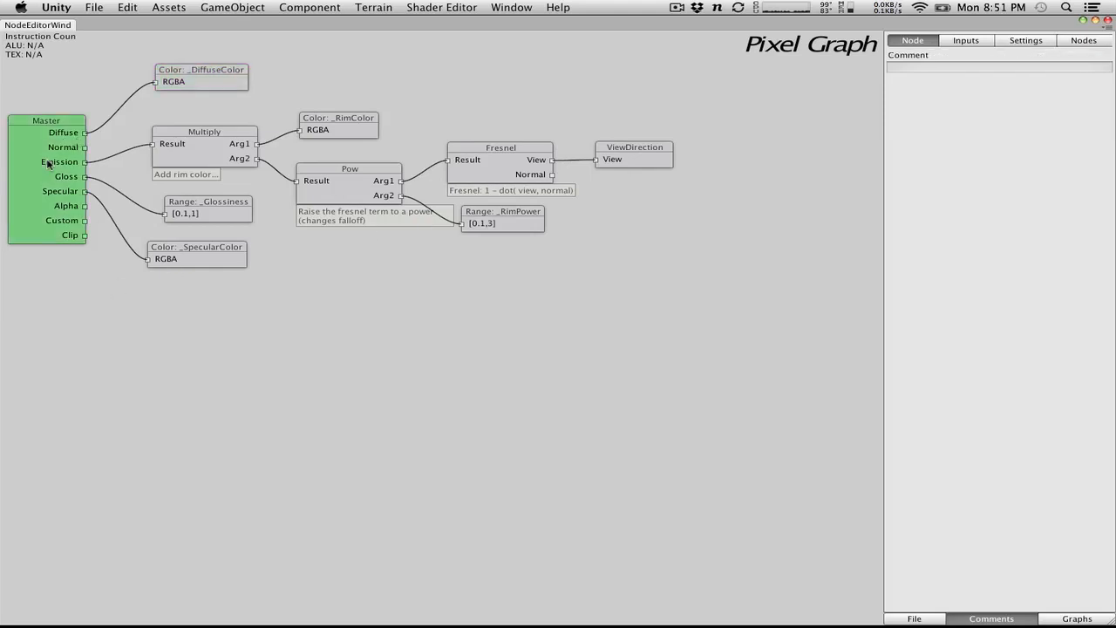
click(1089, 622)
click(1081, 571)
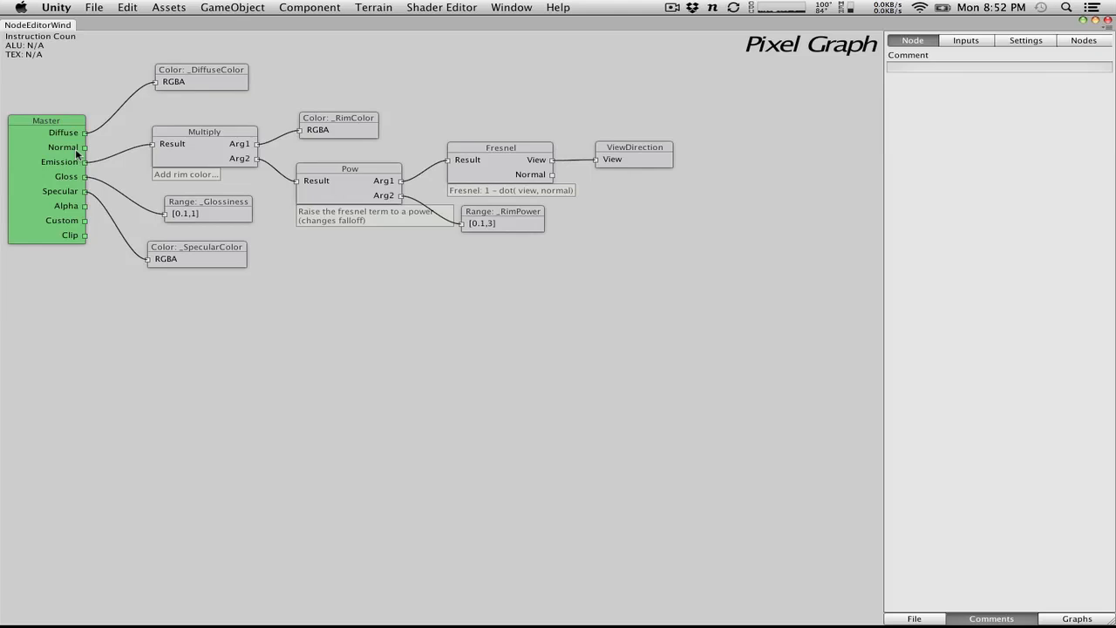
drag(76, 152, 79, 155)
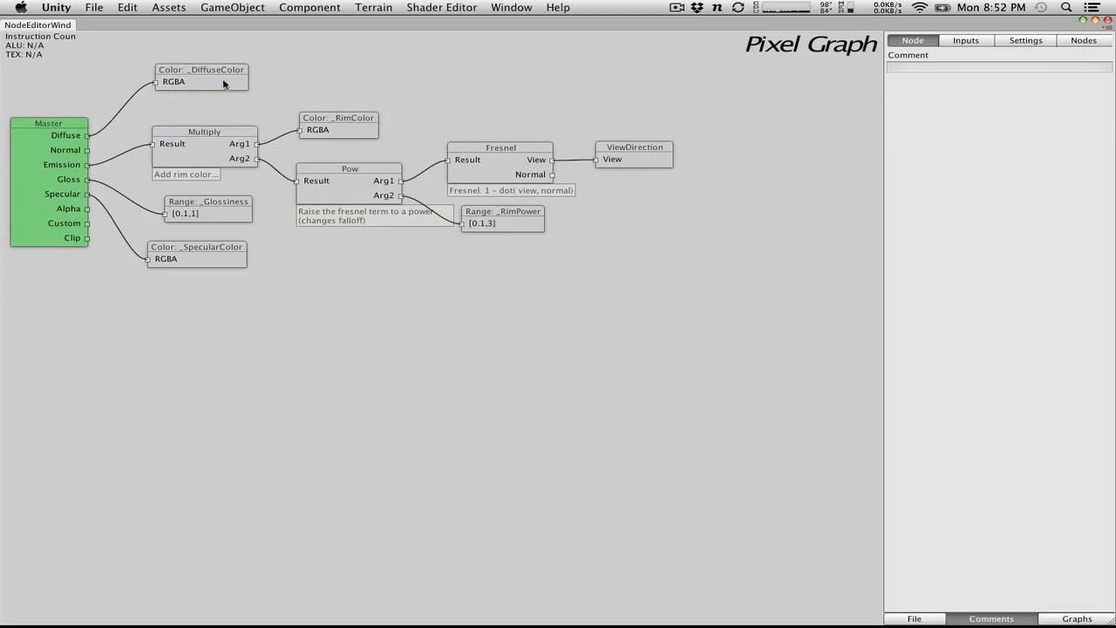
mouse_move(226, 82)
mouse_down()
mouse_move(228, 100)
mouse_move(229, 83)
mouse_up()
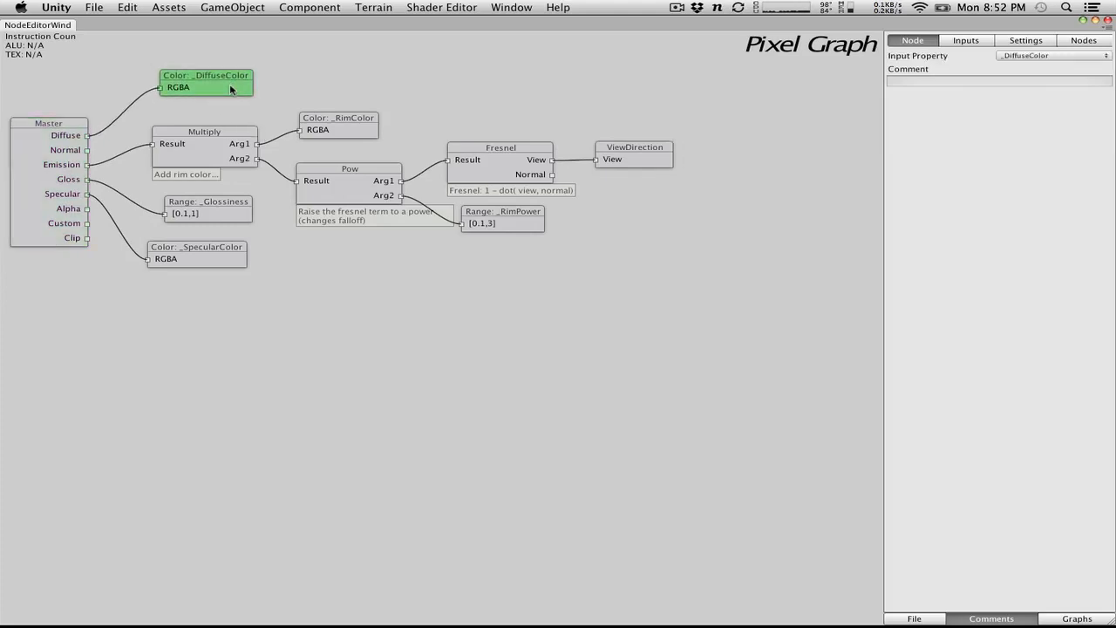
Step: Select the RimLighting material to view its shader properties, and briefly run the scene to check the sphere
key(super+grave)
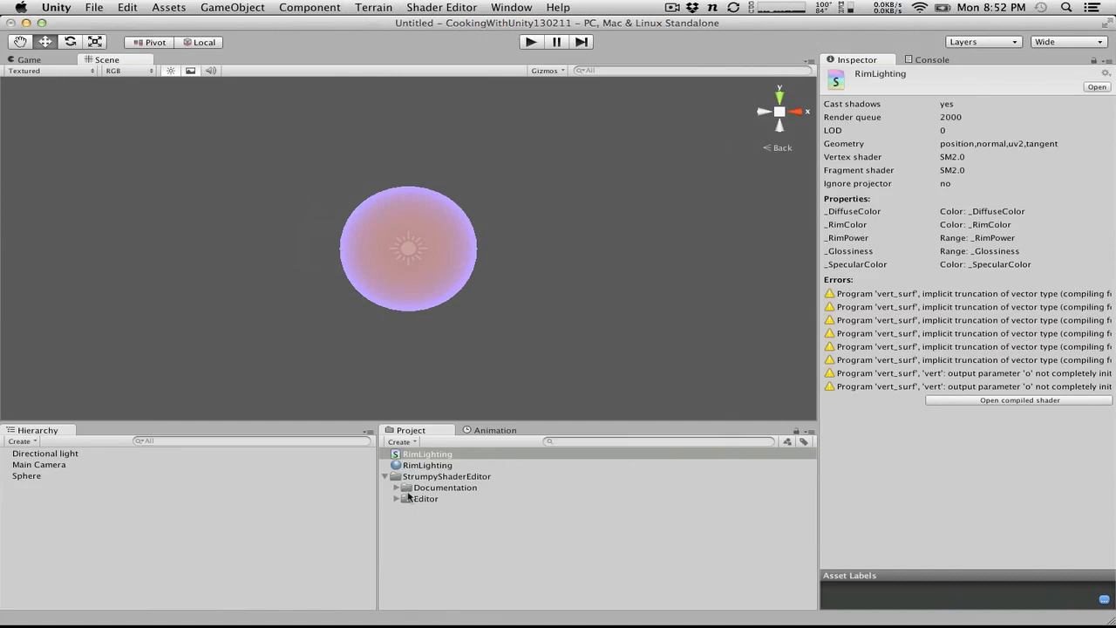
click(423, 465)
key(ctrl+Right)
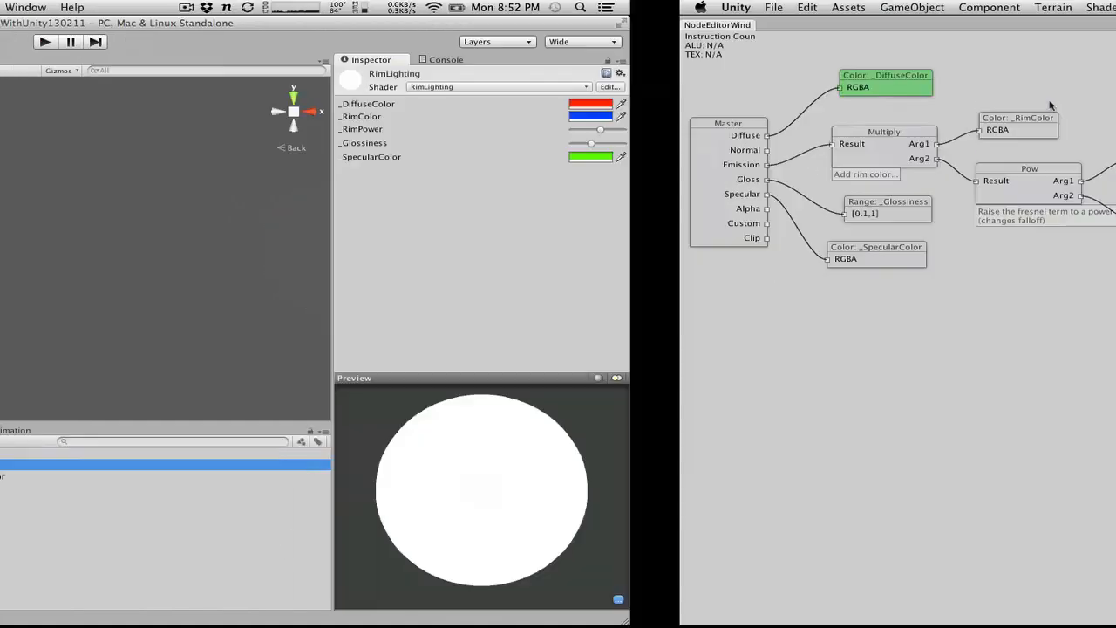
drag(189, 86, 189, 87)
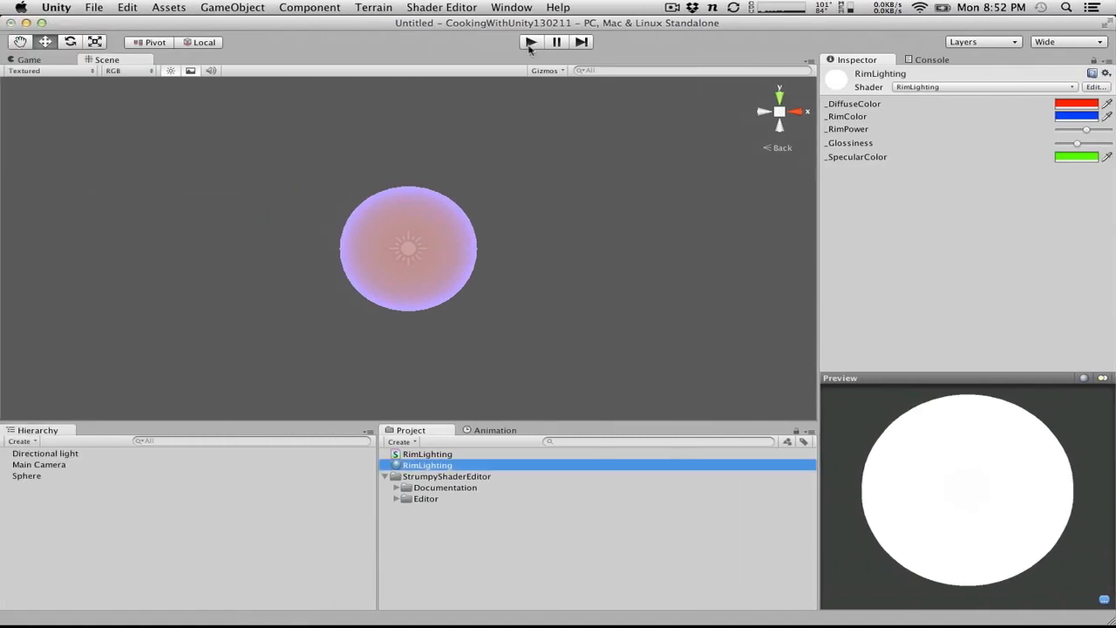
click(529, 44)
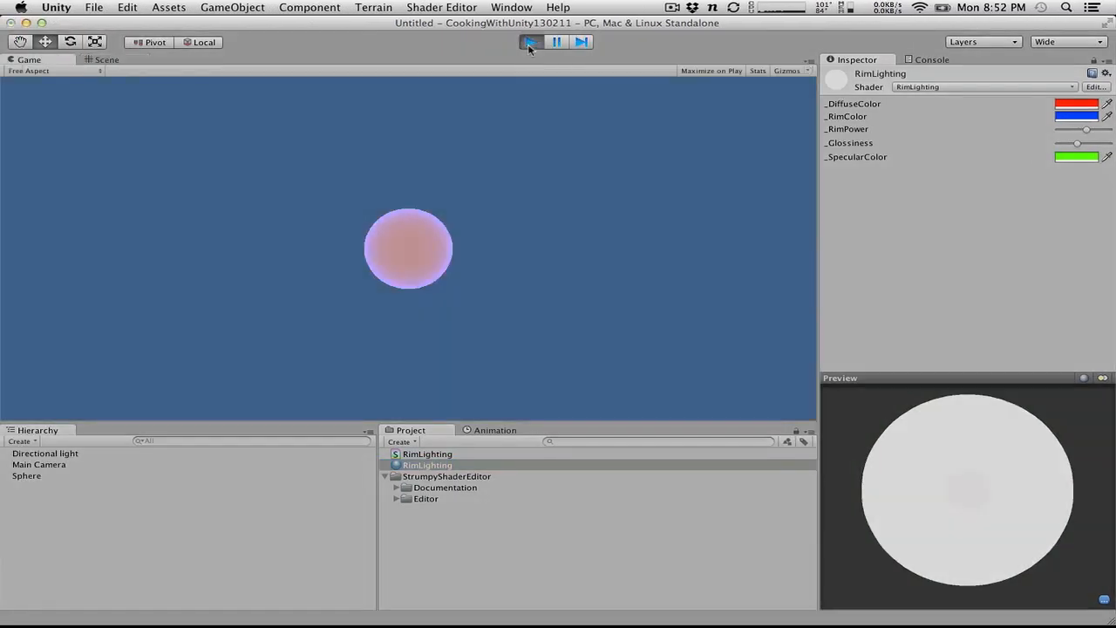
click(529, 43)
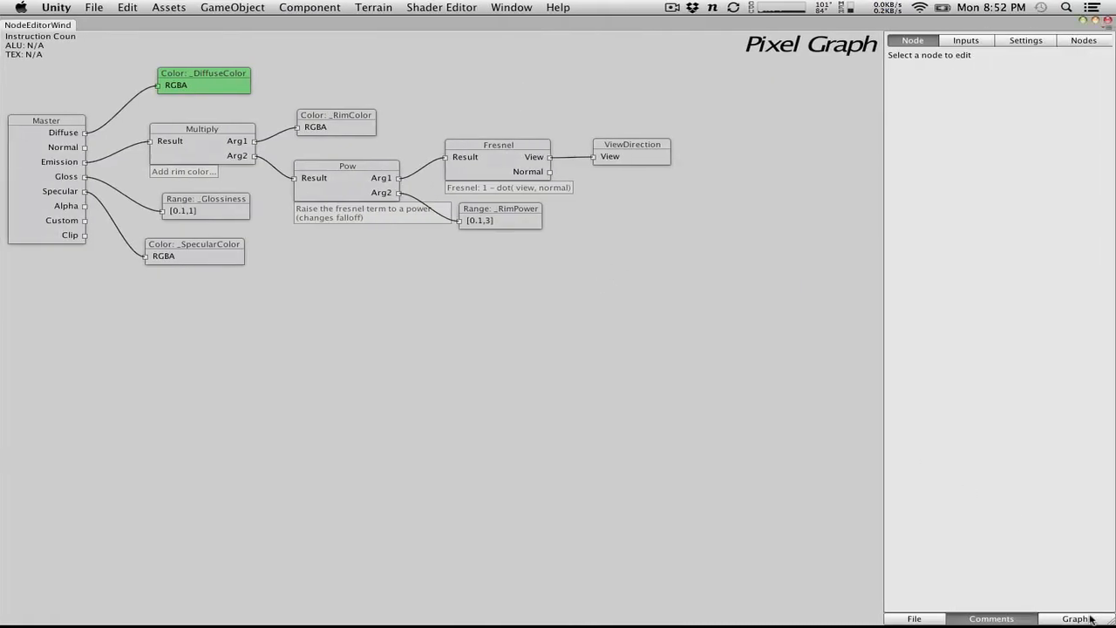
Step: Return to the Lighting Graph, then save and export the shader with the Lighting input left unconnected
click(1091, 619)
click(1081, 593)
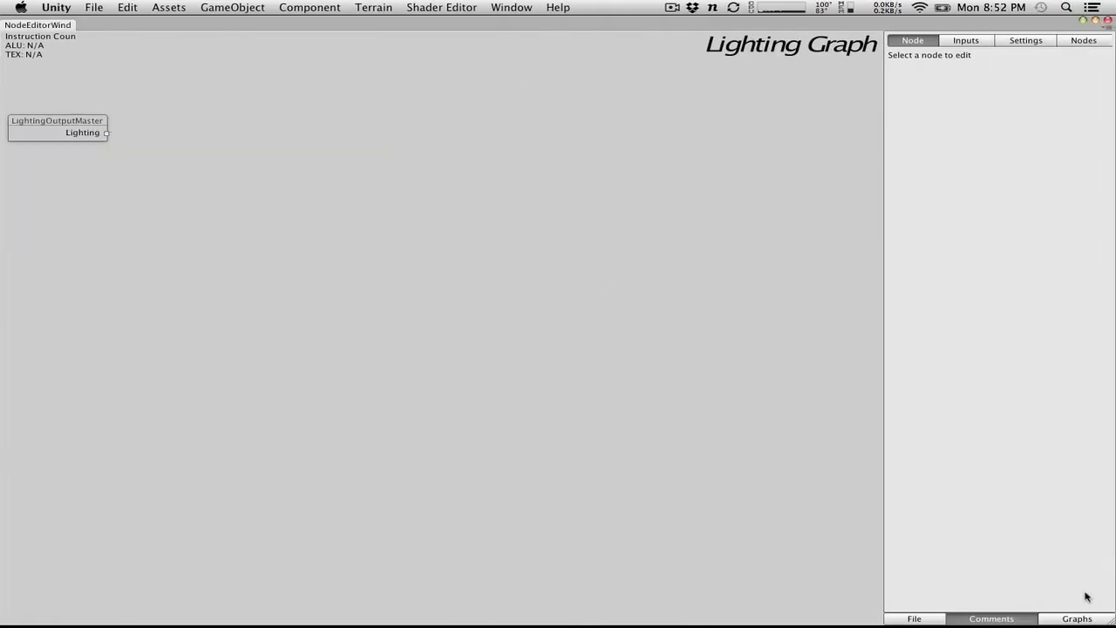
click(926, 615)
click(944, 592)
click(914, 619)
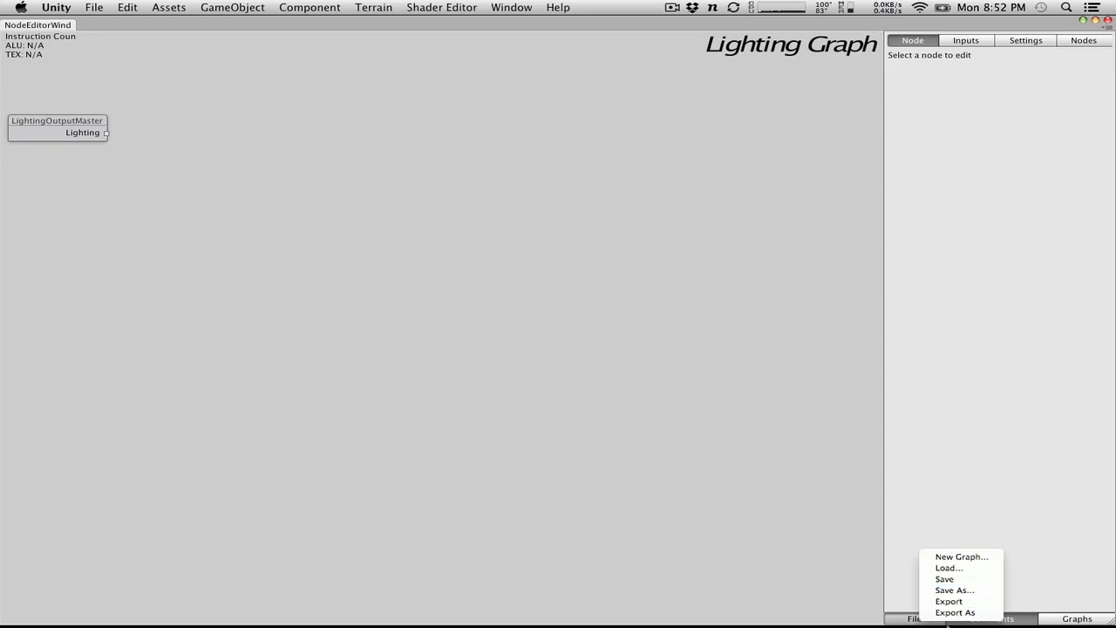
click(950, 601)
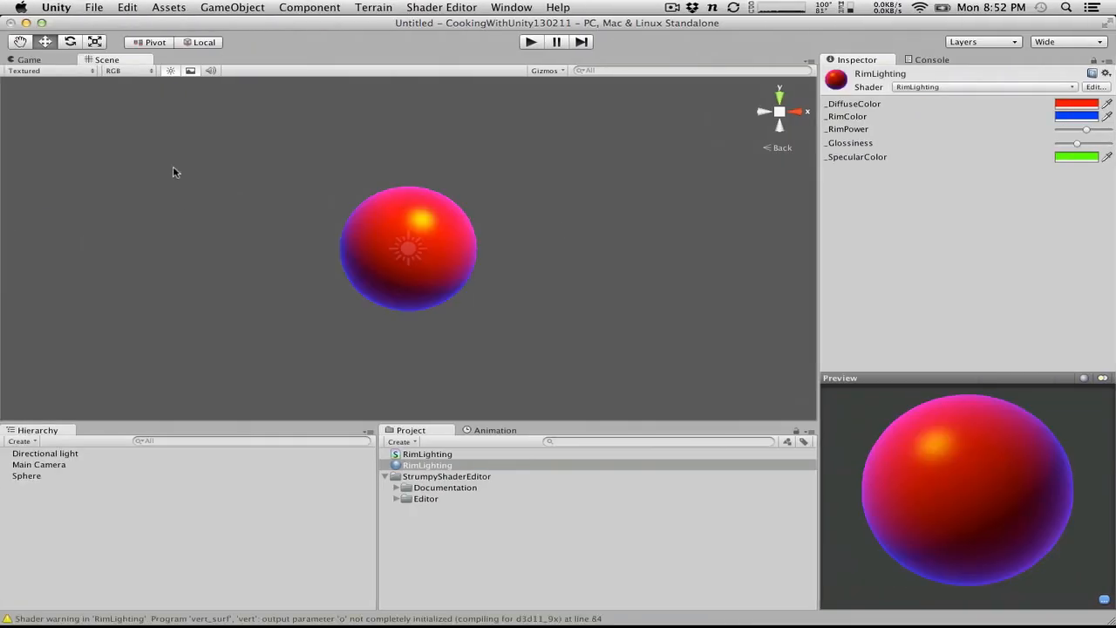
Step: Compare the sphere's shading in the scene with the empty Lighting Graph in the node editor
key(ctrl+Right)
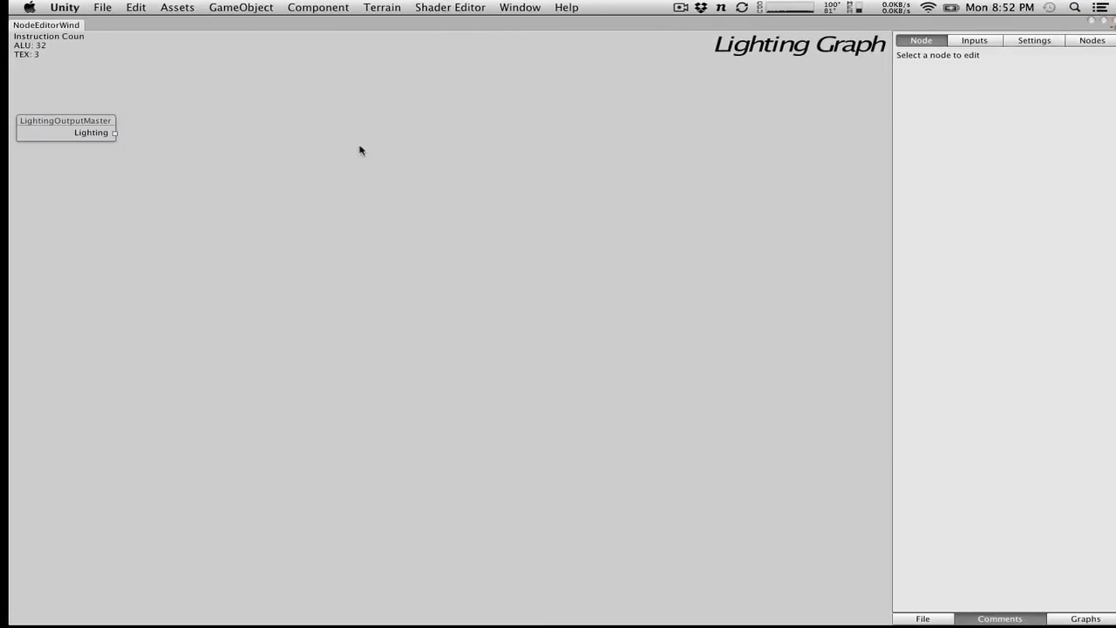
key(ctrl+Left)
key(ctrl+Right)
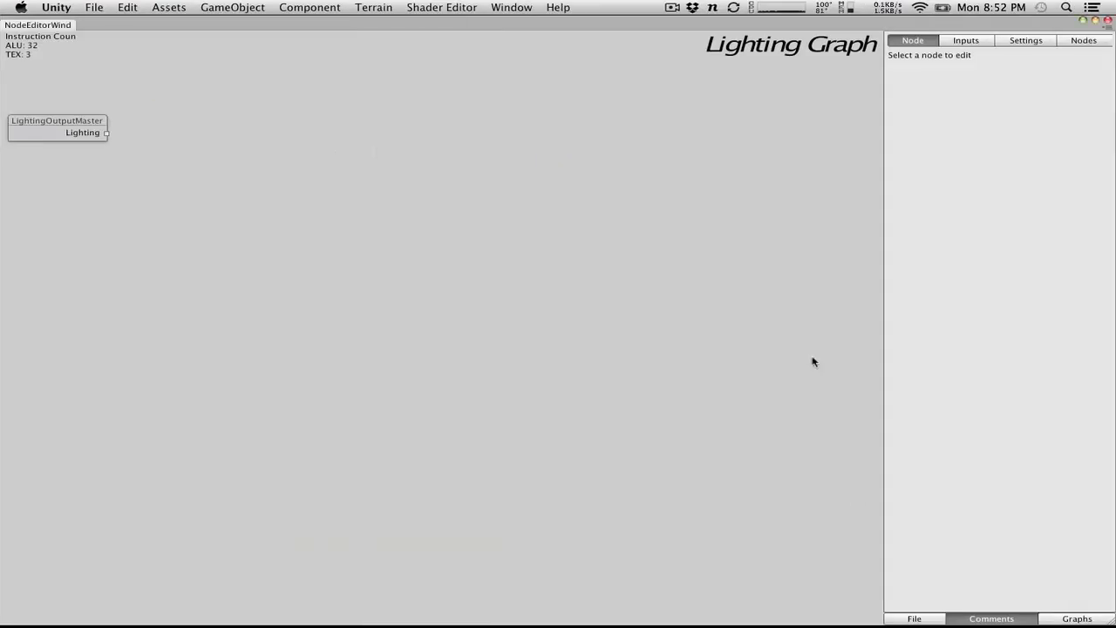
click(914, 618)
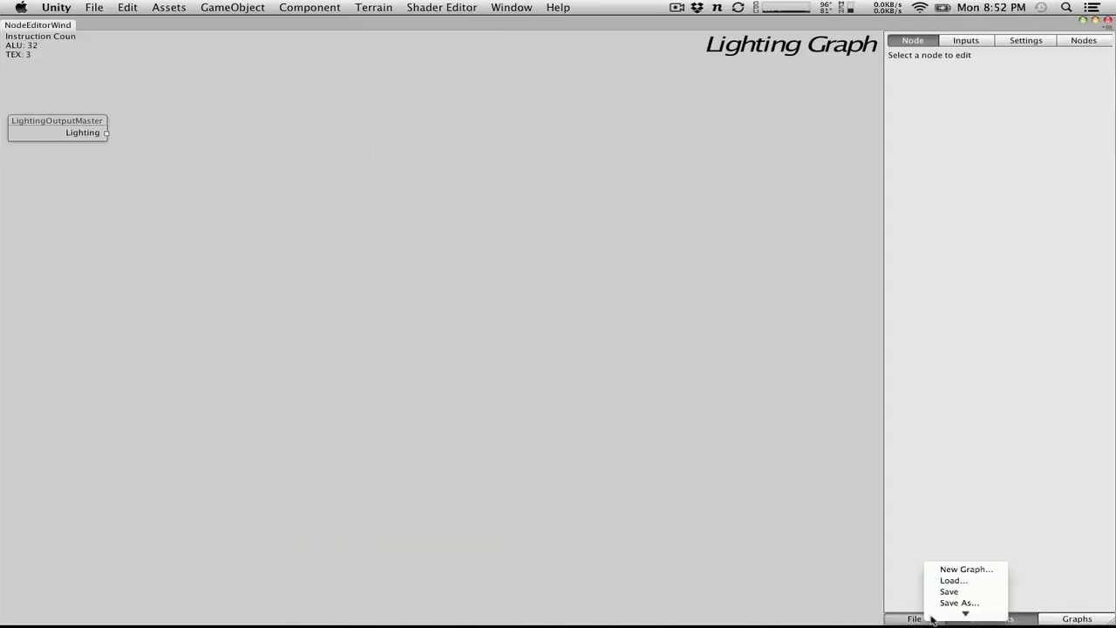
click(858, 606)
key(ctrl+Left)
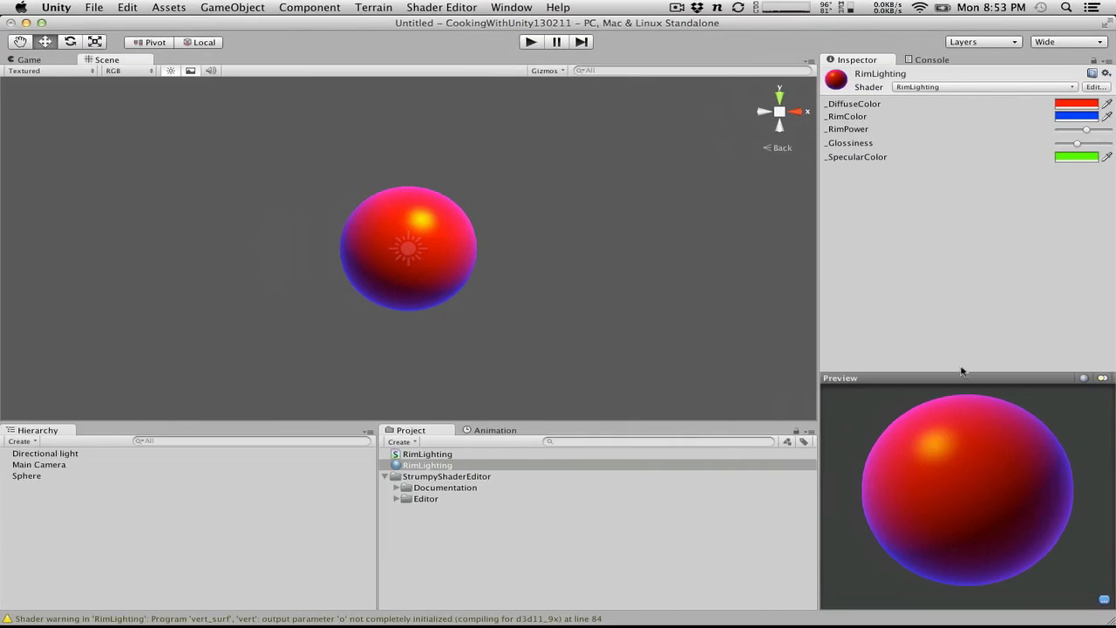
key(ctrl+Right)
Step: In the Pixel Graph, shift the _Glossiness node closer to Master and check the matching material sliders
click(1086, 621)
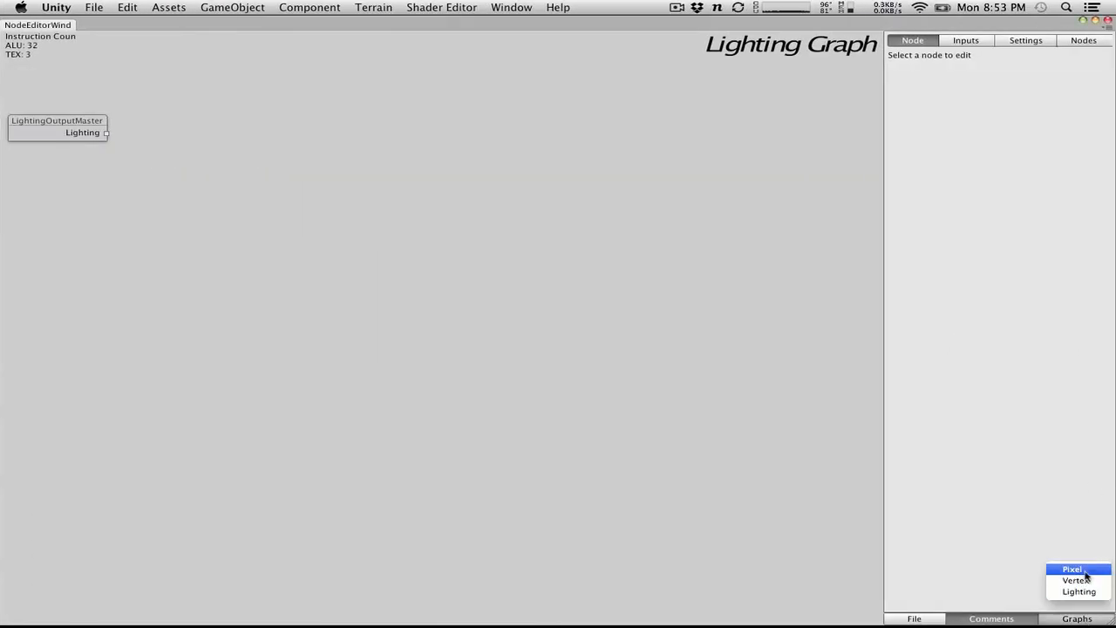
click(1086, 570)
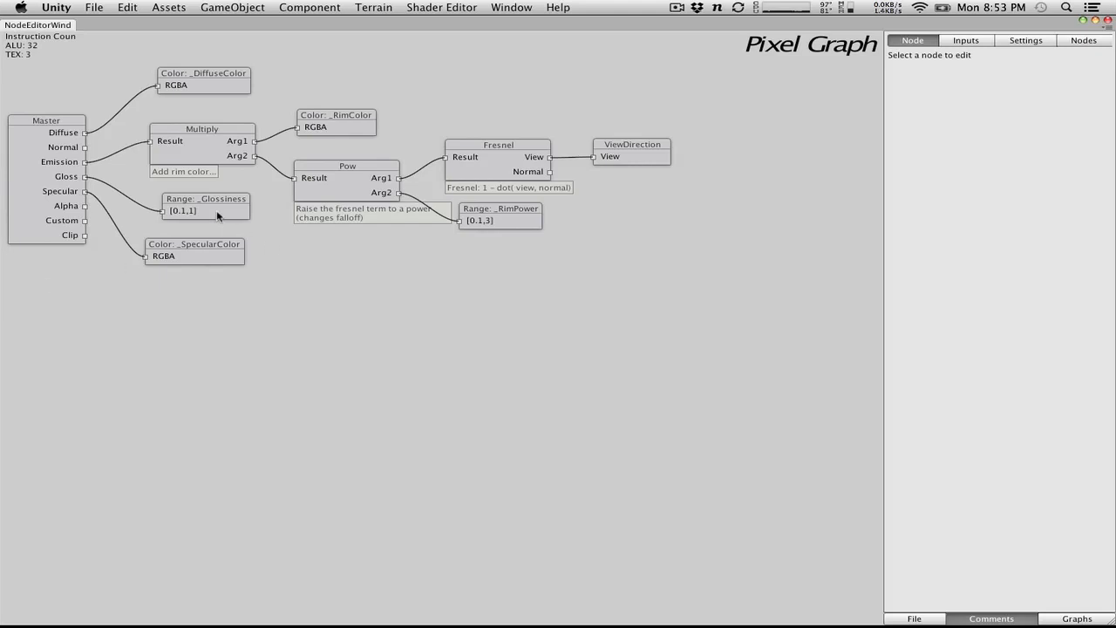
mouse_move(195, 209)
mouse_down()
mouse_move(204, 208)
mouse_move(181, 208)
mouse_move(210, 210)
mouse_move(200, 215)
mouse_up()
key(ctrl+Left)
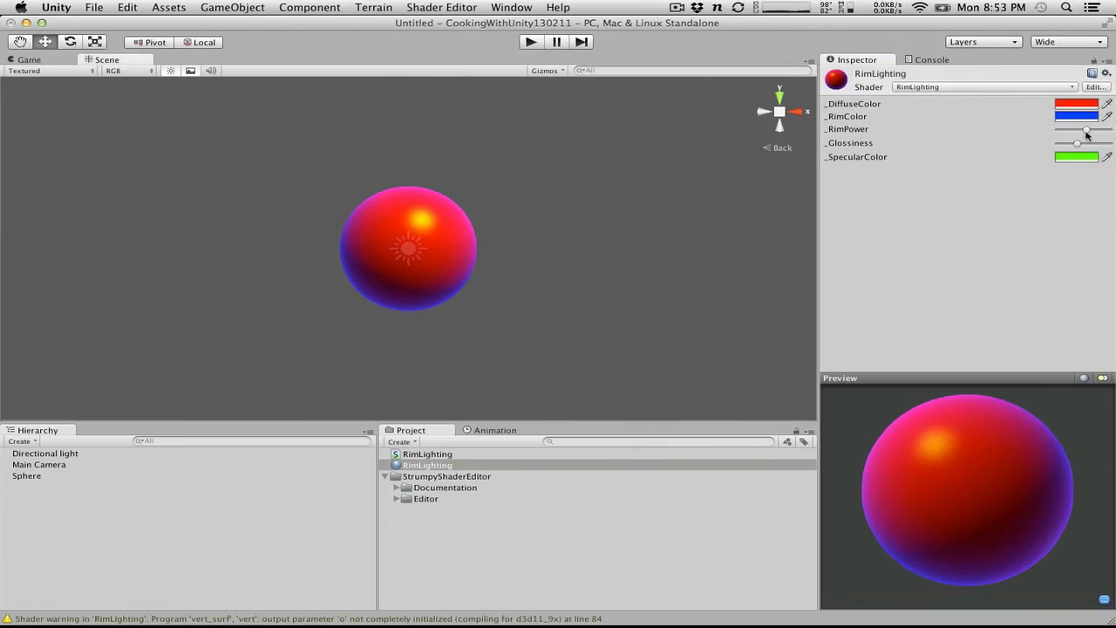
key(ctrl+Right)
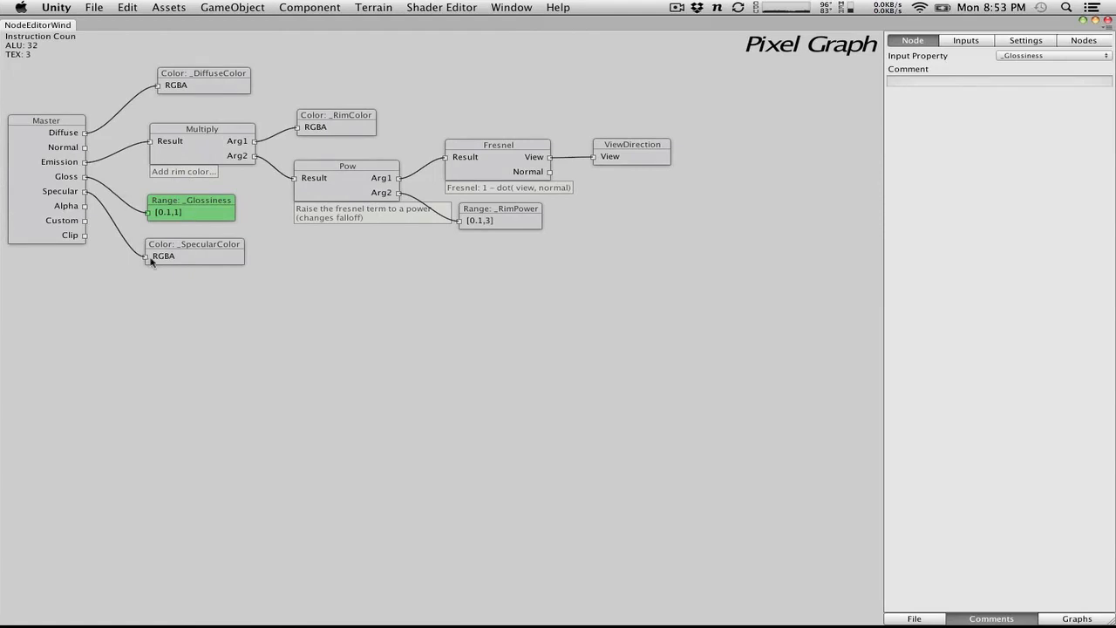
Step: Slightly reposition the _SpecularColor, Multiply, Fresnel and ViewDirection nodes while tracing their connections in the Pixel Graph
click(188, 255)
drag(201, 255, 231, 280)
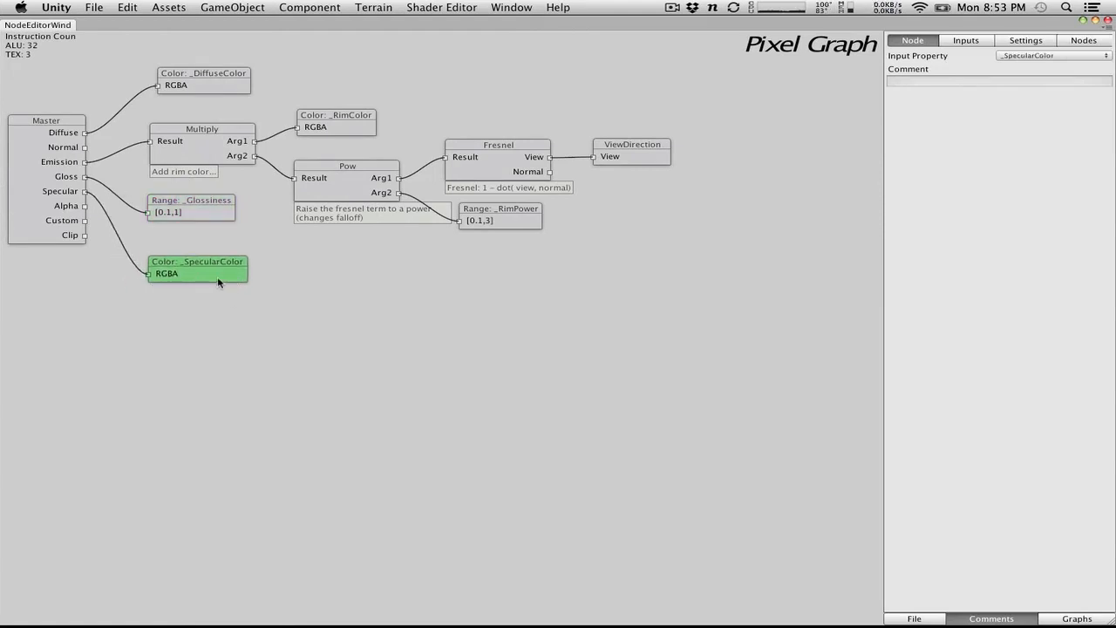
mouse_move(217, 276)
mouse_down()
mouse_move(217, 237)
mouse_move(213, 259)
mouse_up()
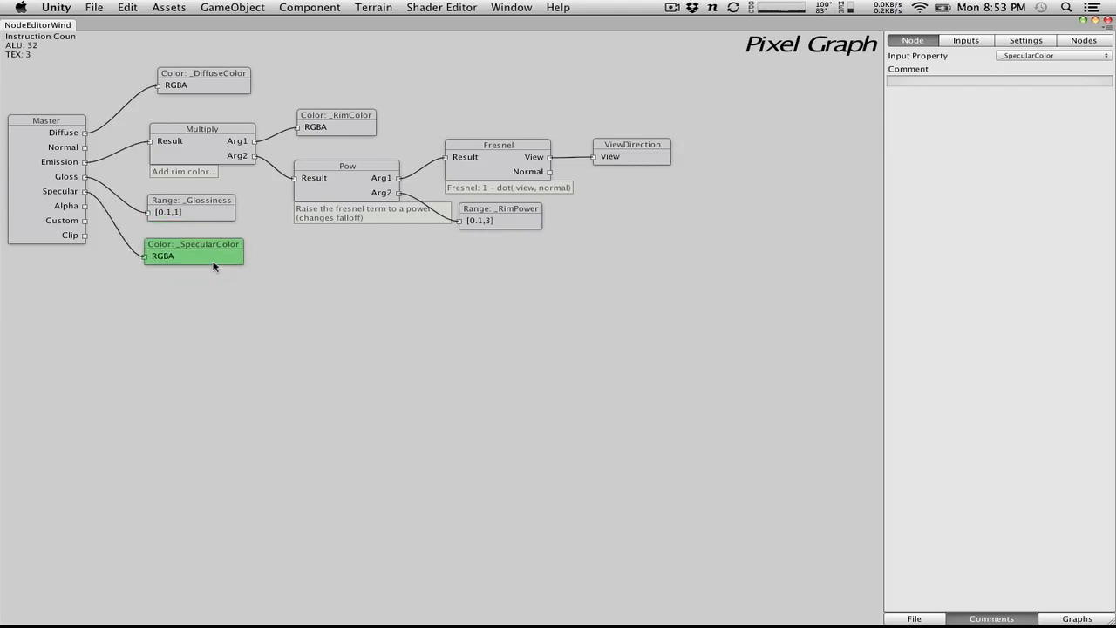
mouse_move(179, 135)
mouse_down()
mouse_move(198, 124)
mouse_move(185, 140)
mouse_move(175, 132)
mouse_move(179, 144)
mouse_up()
drag(509, 146, 509, 142)
drag(663, 158, 660, 148)
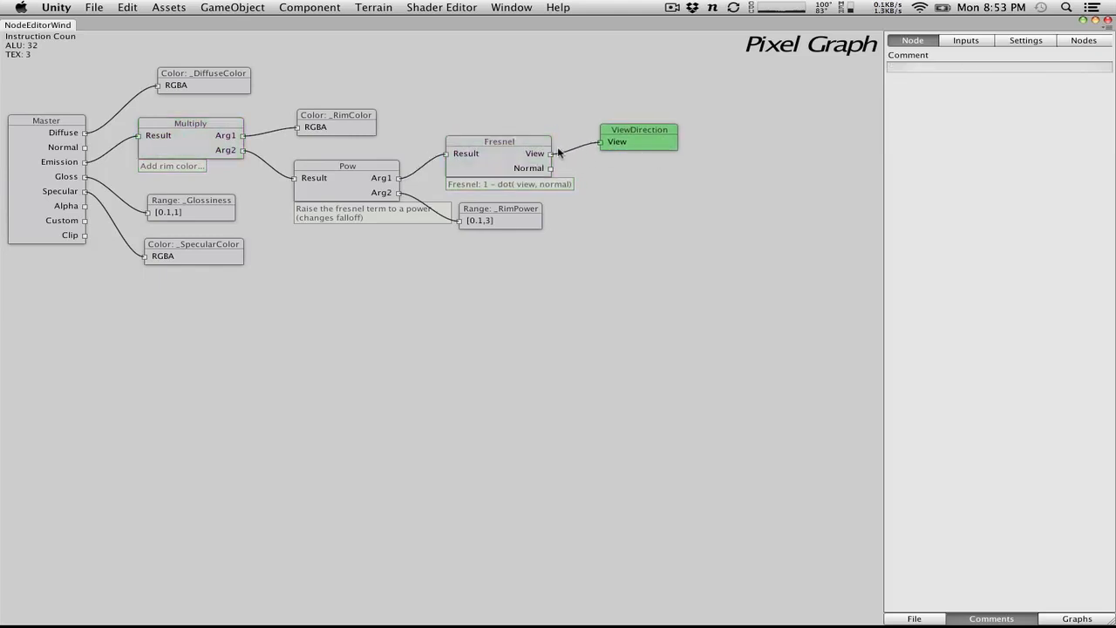
drag(500, 154, 500, 148)
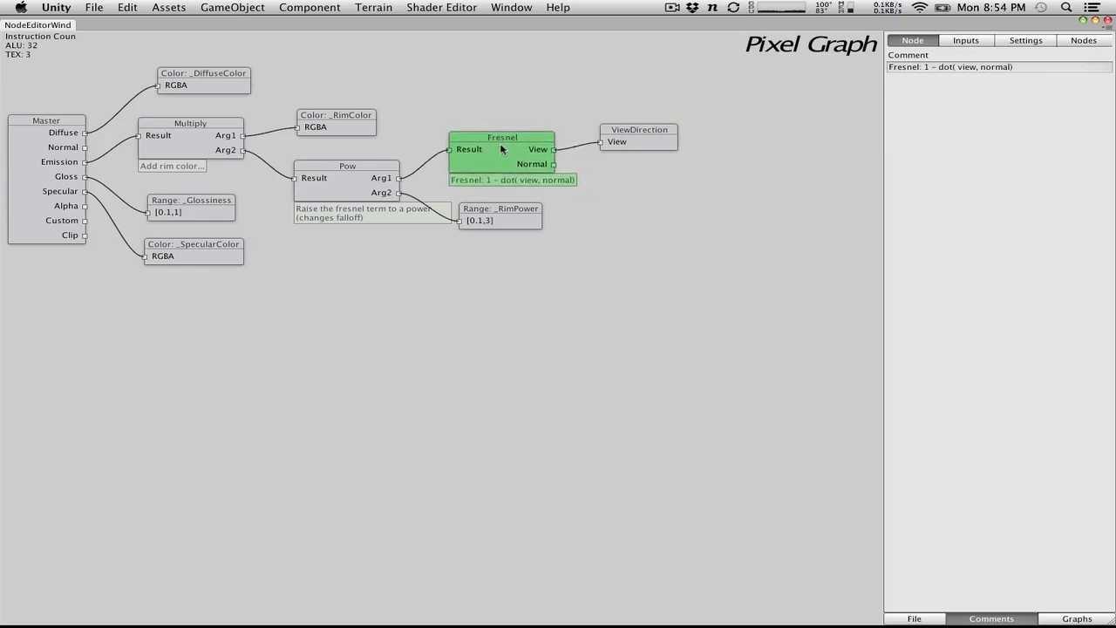
Step: Inspect the ViewDirection node and highlight the Fresnel node's full comment to read its formula
click(649, 146)
click(502, 153)
click(949, 71)
click(1044, 72)
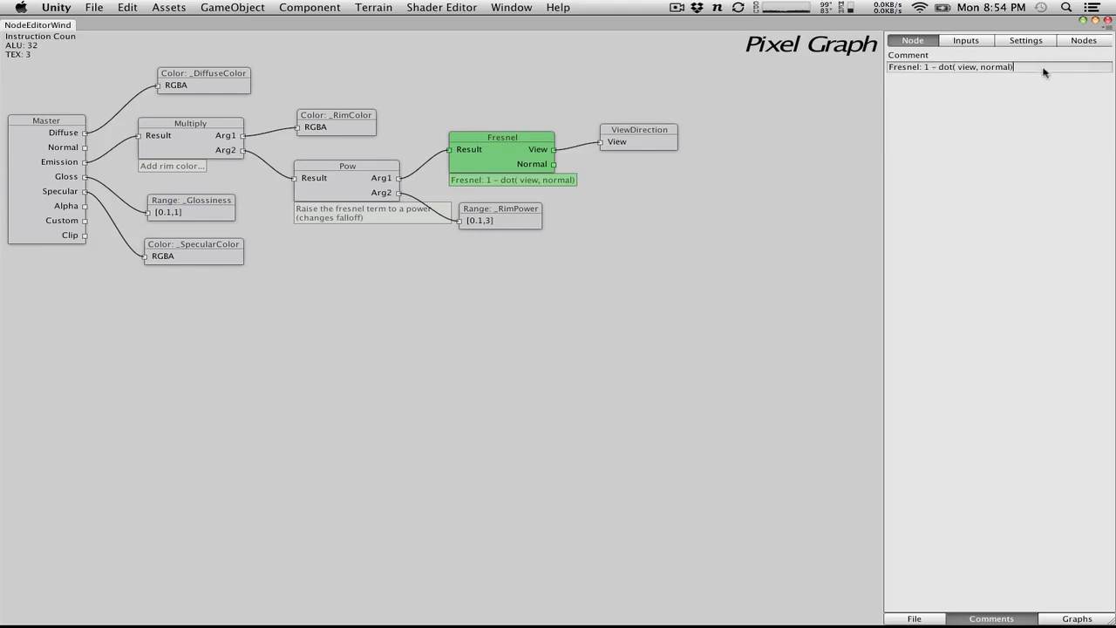
key(super+a)
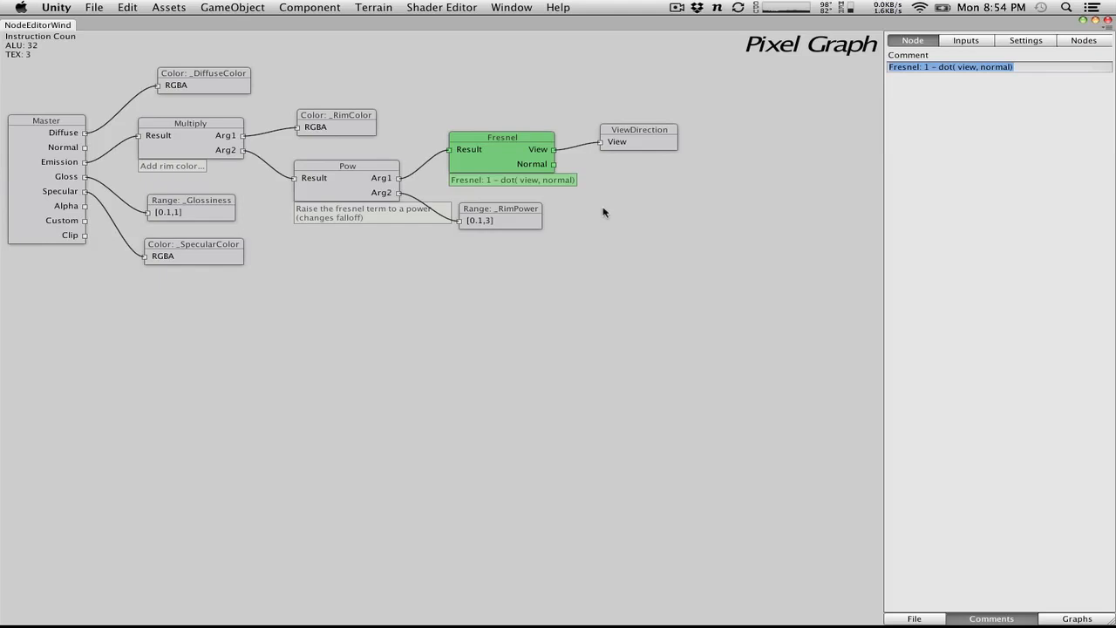
Step: Examine the ViewDirection, Pow and Fresnel nodes to trace how the rim falloff is built
click(646, 142)
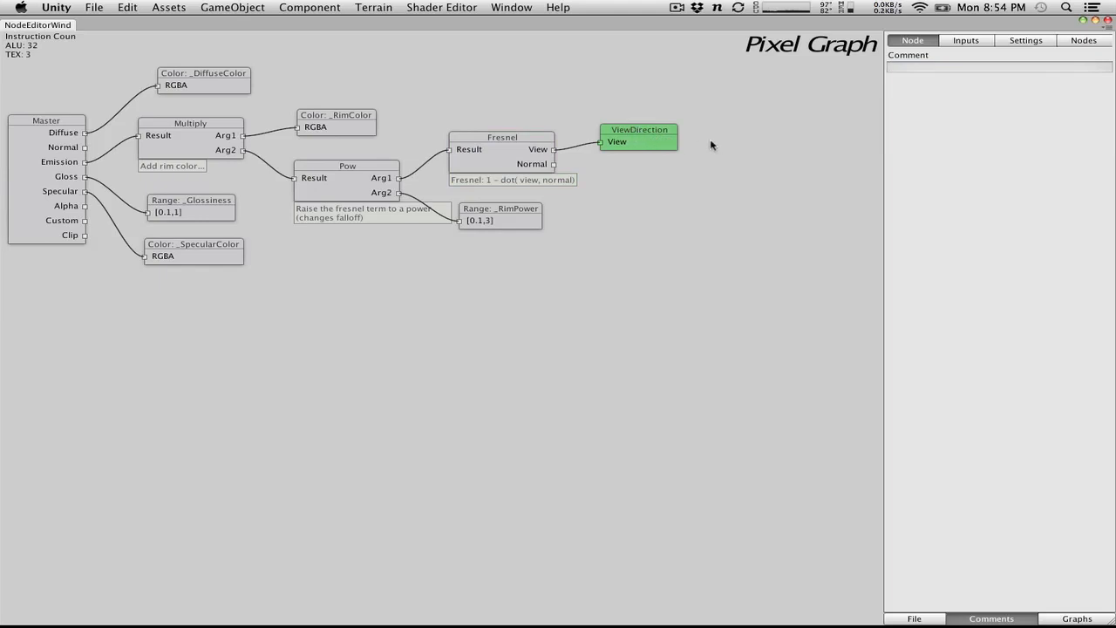
click(324, 166)
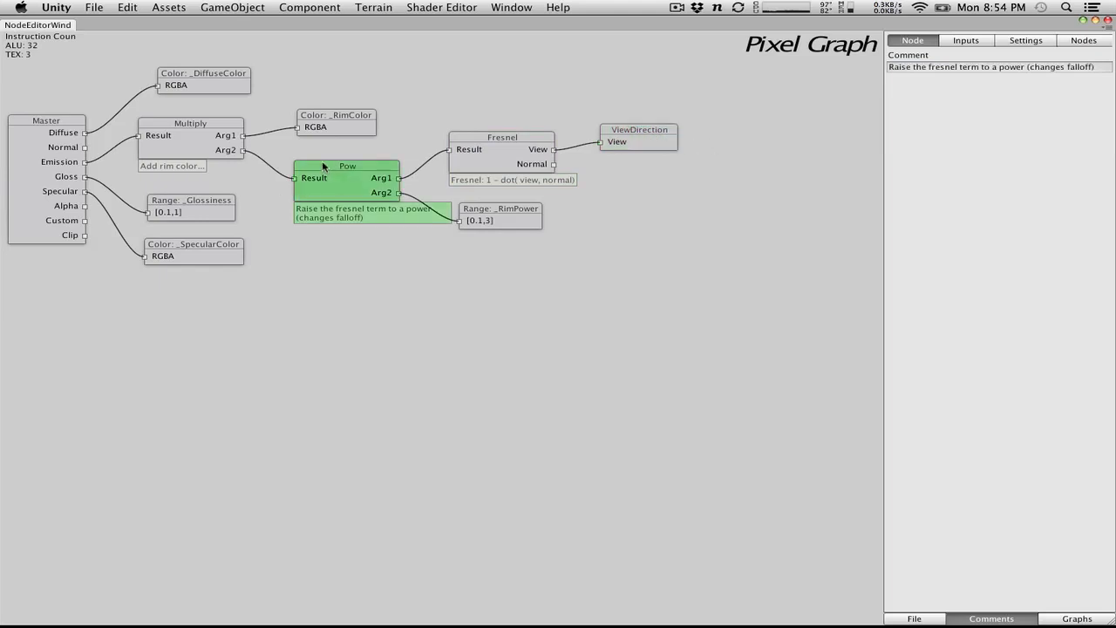
click(441, 166)
click(524, 137)
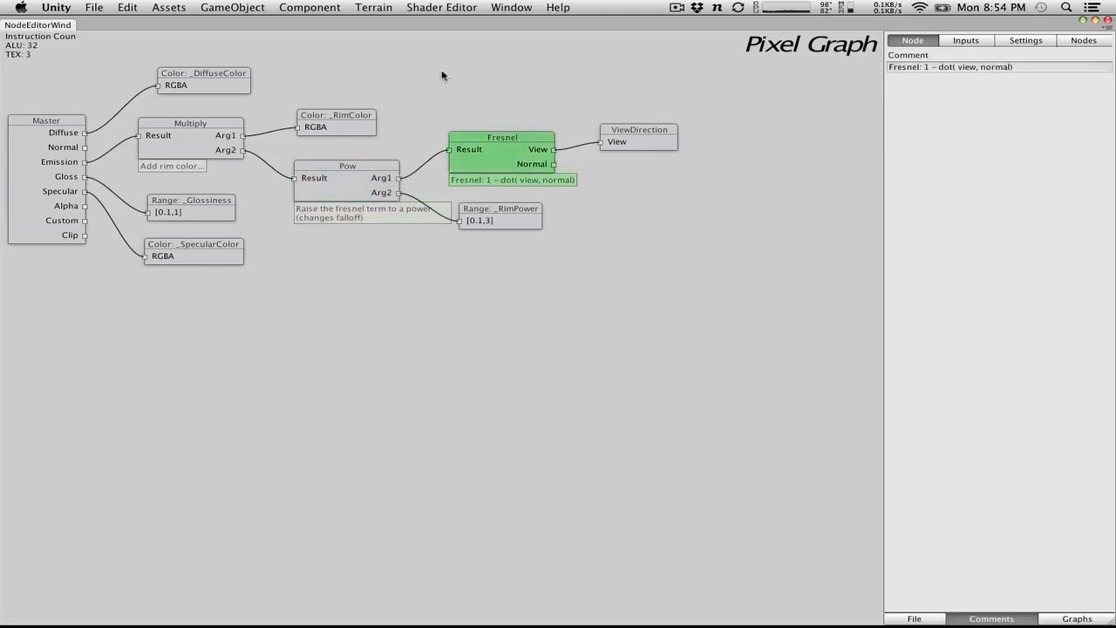
click(160, 73)
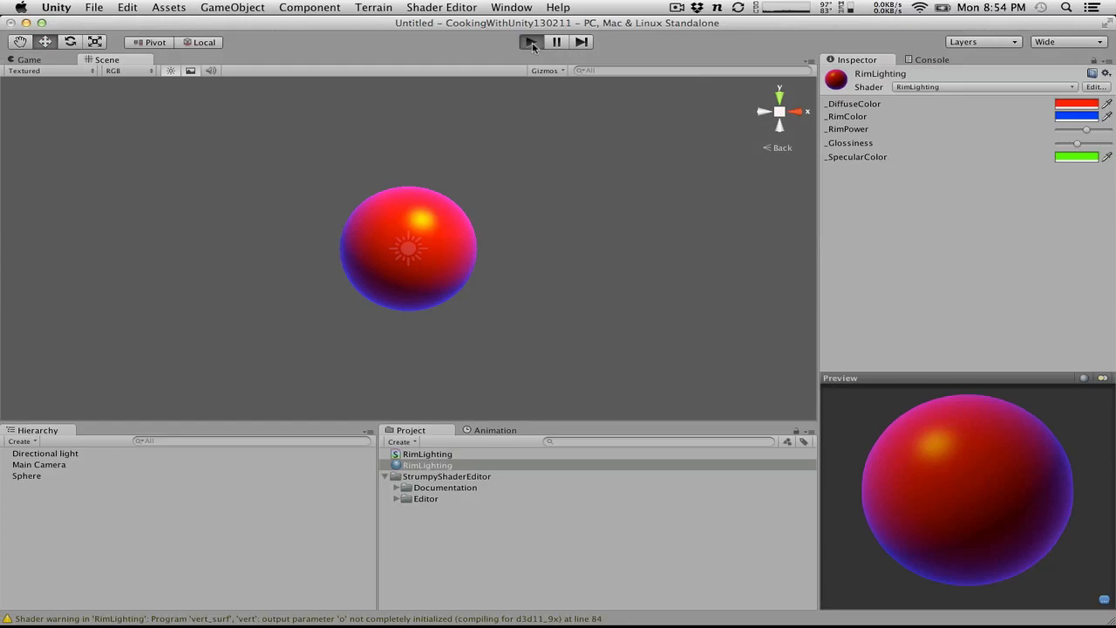
Step: Run the scene briefly in play mode to preview the shaded sphere, and stop it
click(532, 41)
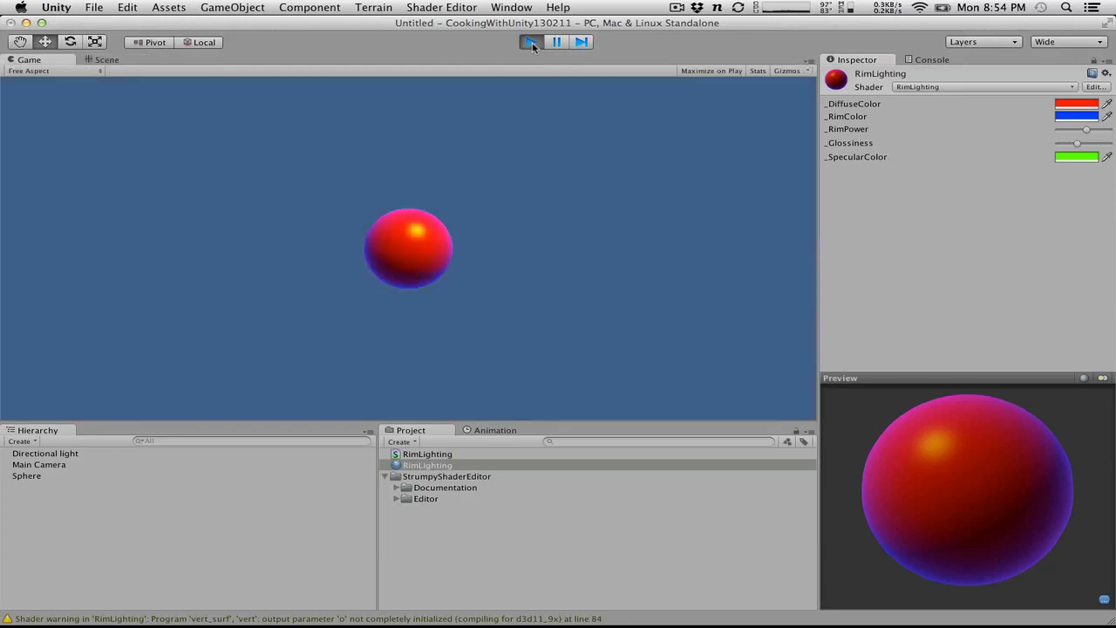
click(532, 41)
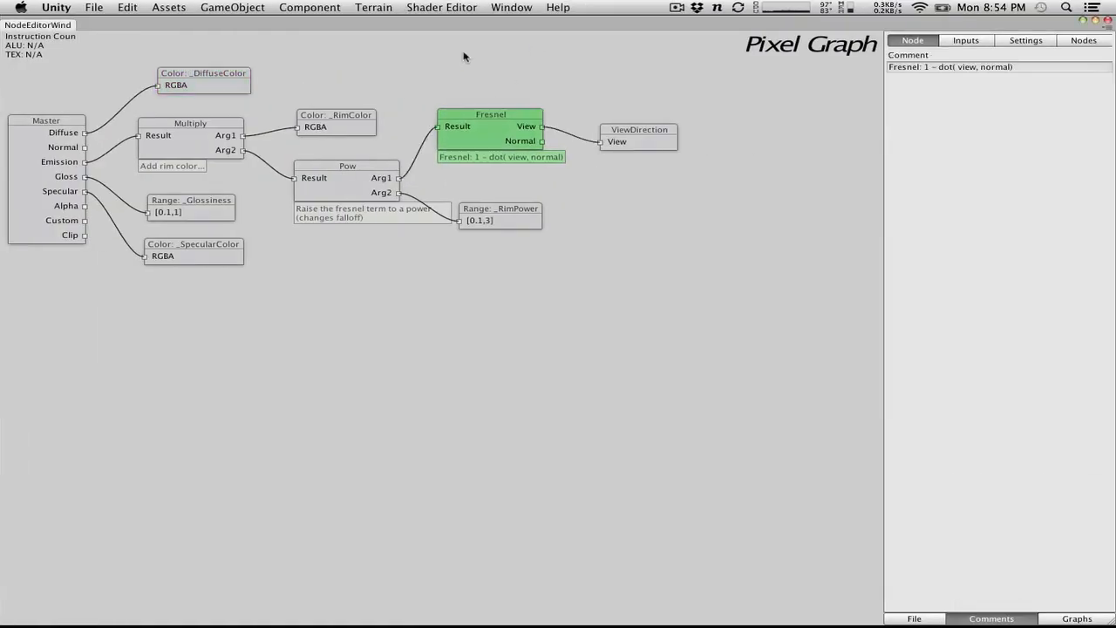
Step: Slightly reposition the Fresnel, ViewDirection and Pow nodes while tracing the rim falloff through the Pixel Graph
mouse_move(477, 114)
mouse_down()
mouse_move(496, 78)
mouse_move(490, 127)
mouse_up()
drag(665, 148, 660, 138)
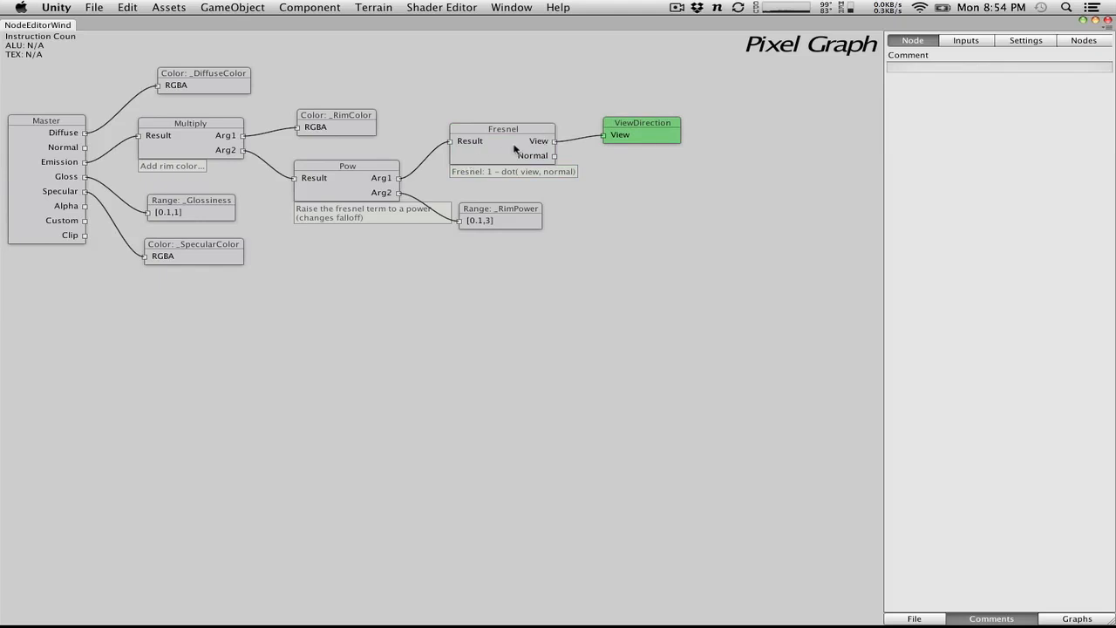
drag(516, 150, 514, 157)
drag(370, 191, 360, 197)
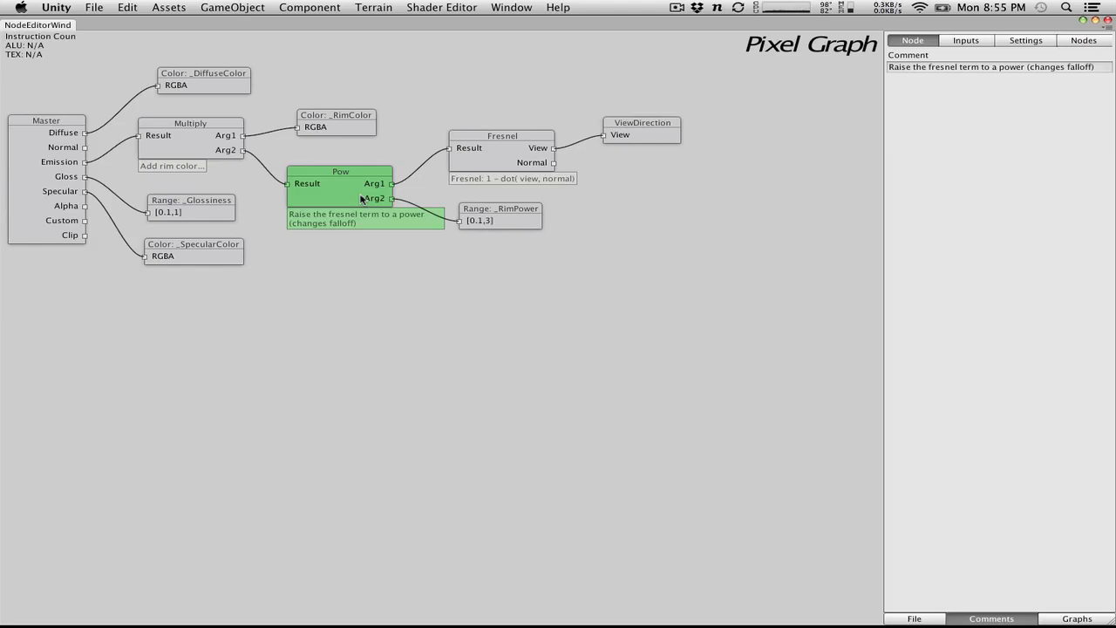
click(508, 155)
click(352, 194)
drag(352, 194, 351, 195)
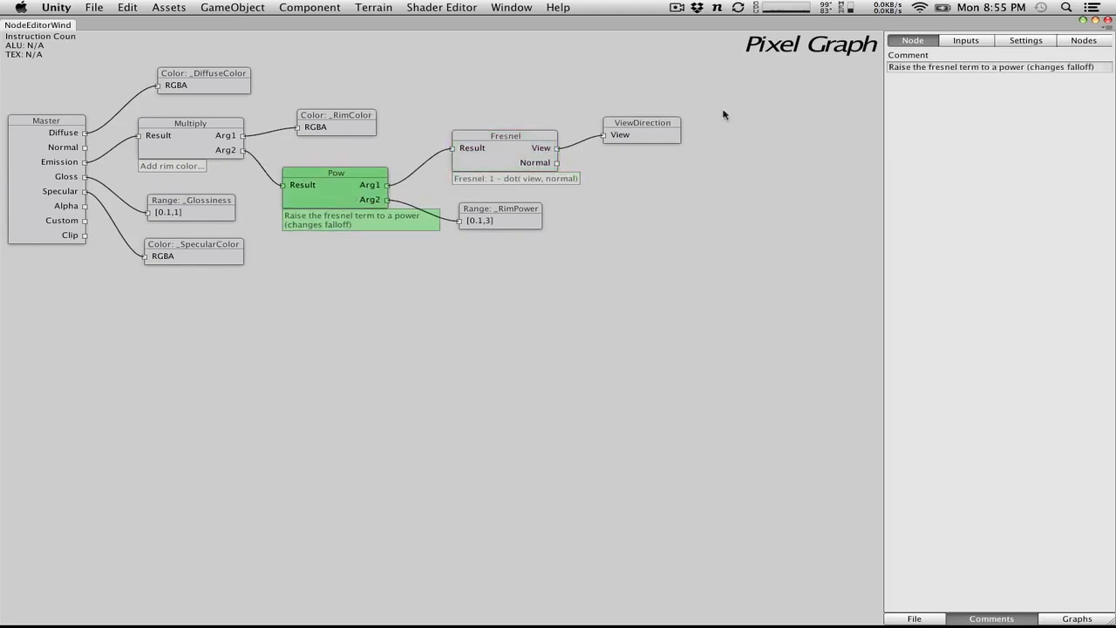
mouse_move(646, 134)
mouse_down()
mouse_move(659, 150)
mouse_move(648, 138)
mouse_up()
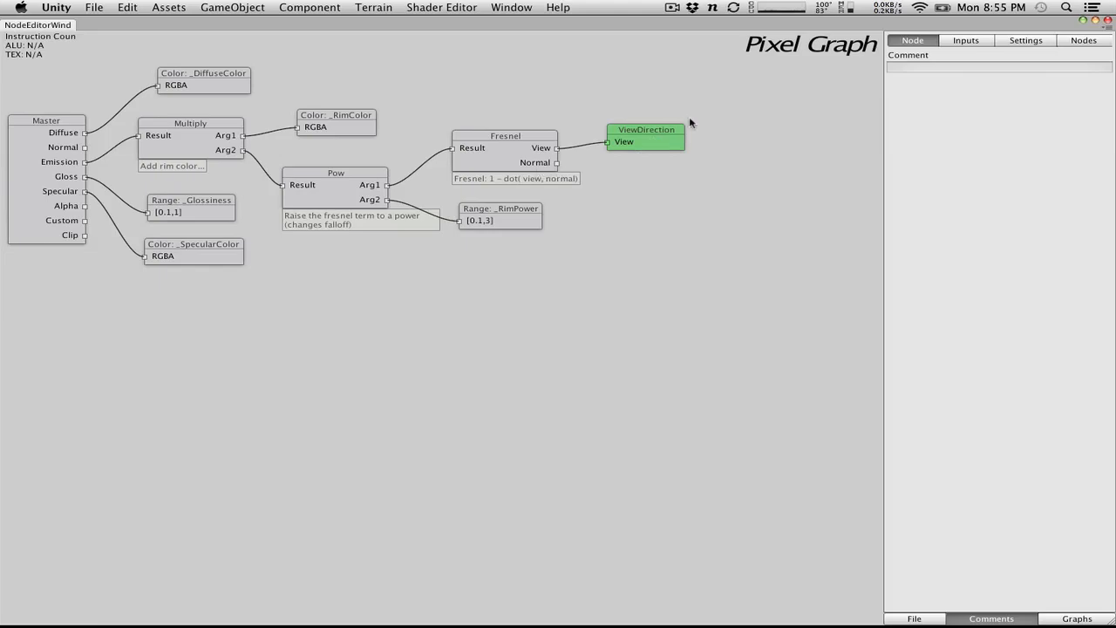
Step: Set the RimLighting material's _DiffuseColor and _SpecularColor to black and inspect the isolated rim on the sphere
key(ctrl+Left)
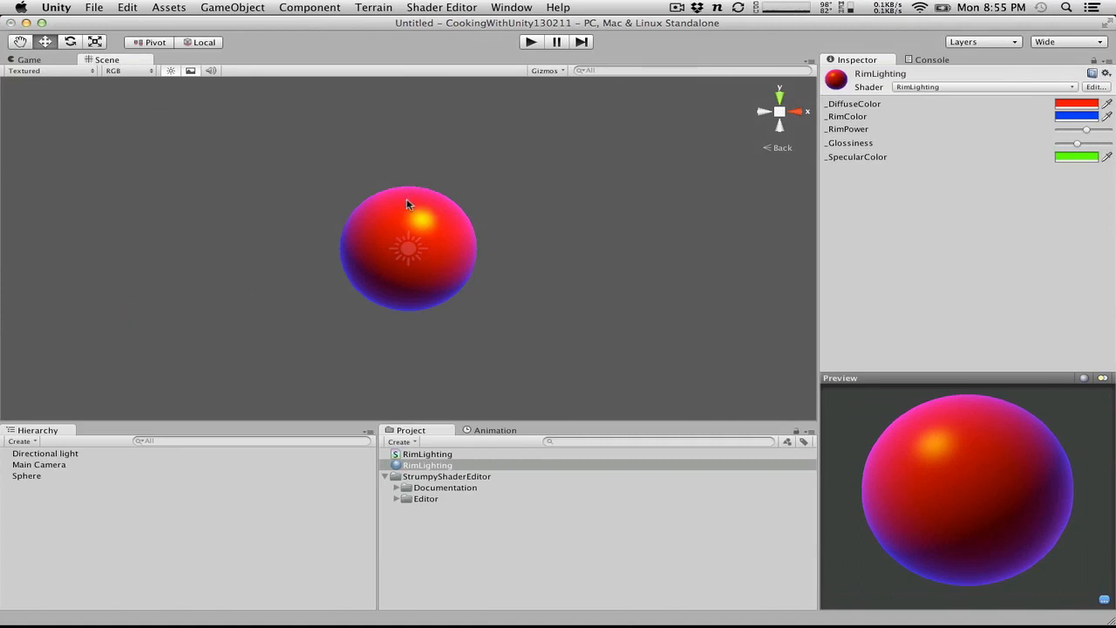
alt+drag(187, 173, 25, 184)
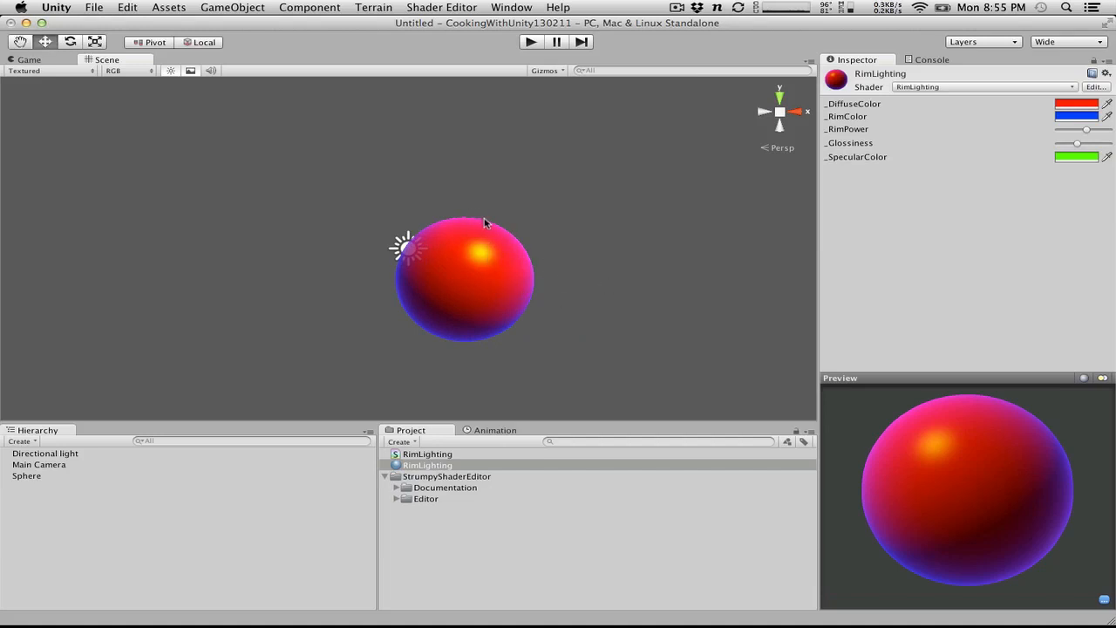
click(1079, 108)
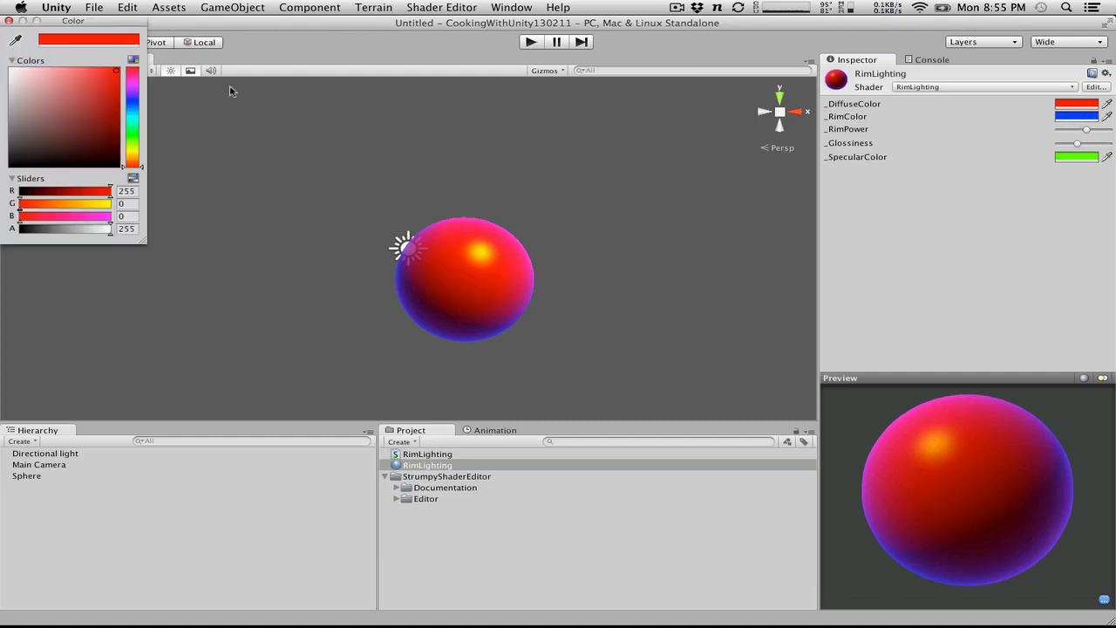
drag(65, 114, 254, 262)
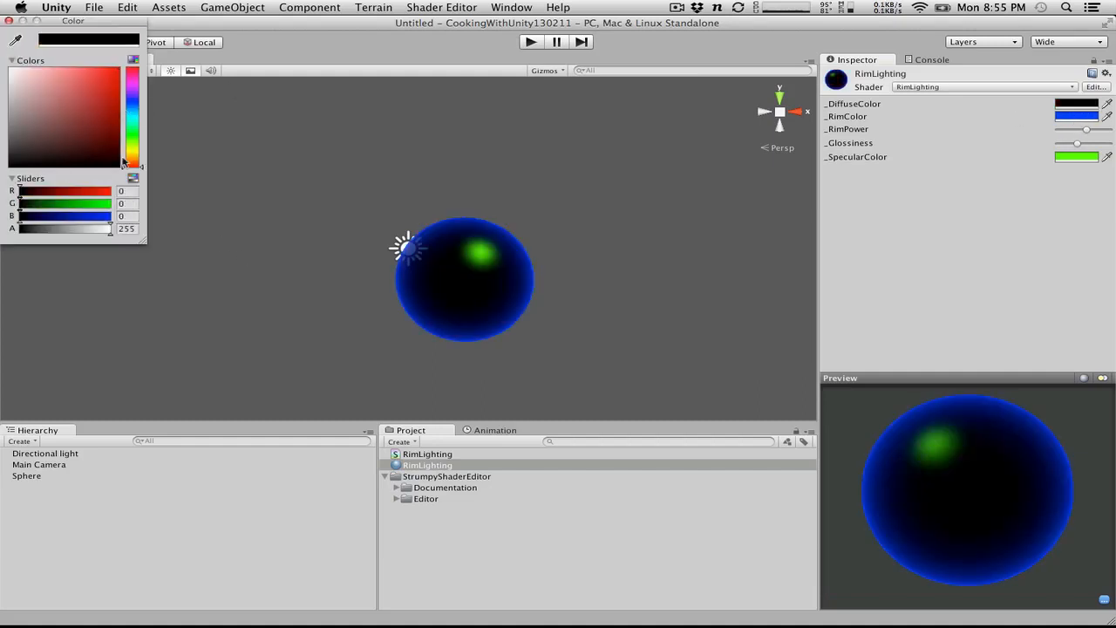
click(9, 21)
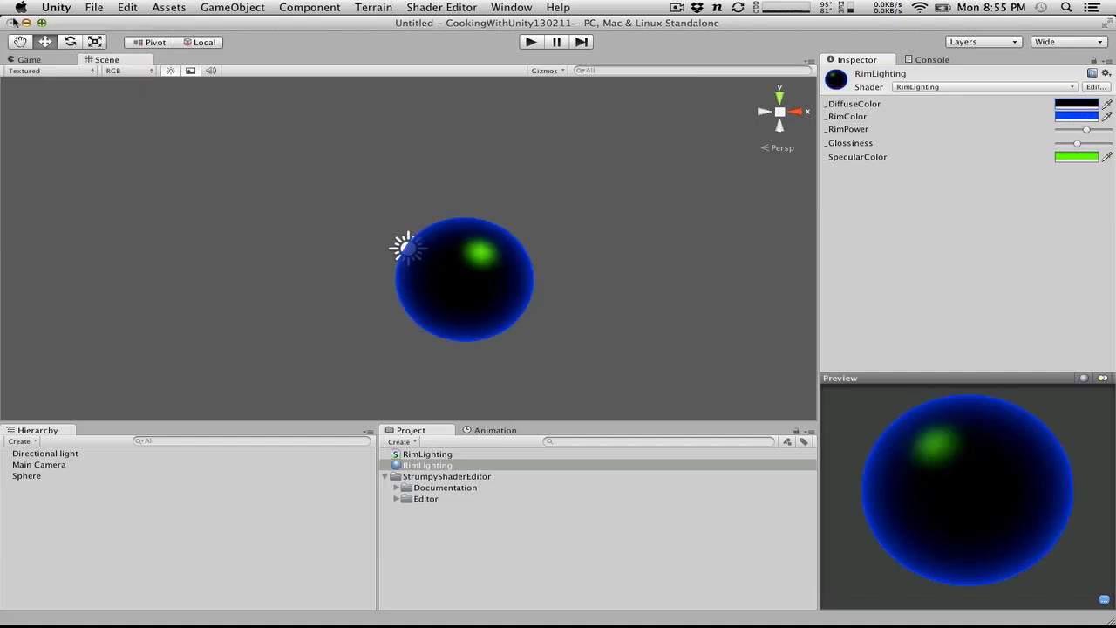
click(1076, 151)
drag(39, 123, 230, 235)
alt+click(724, 214)
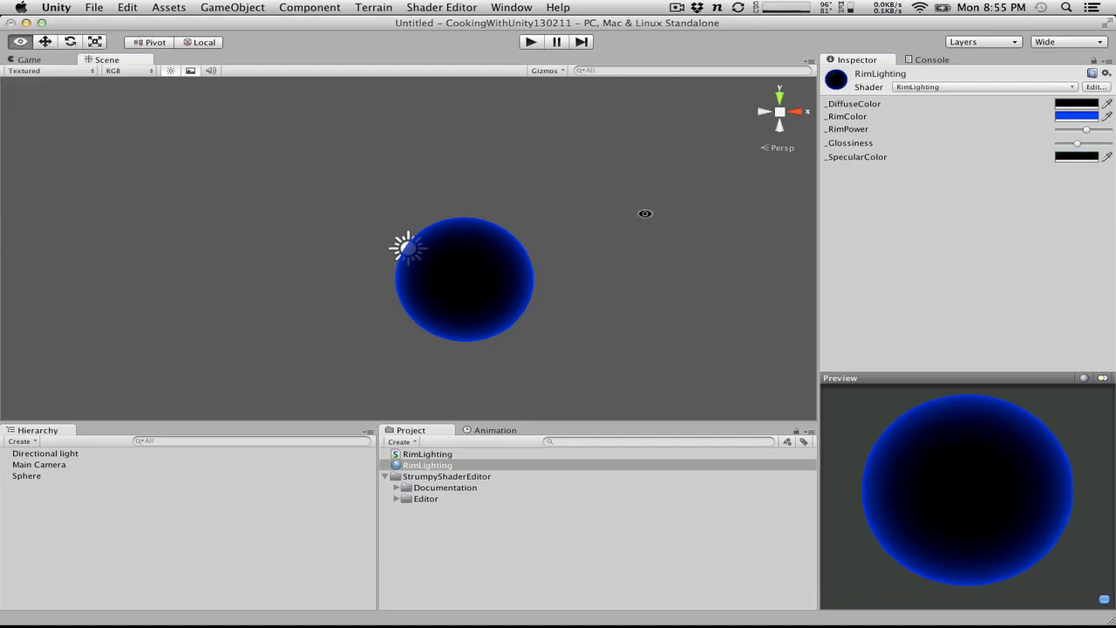
alt+drag(645, 213, 267, 229)
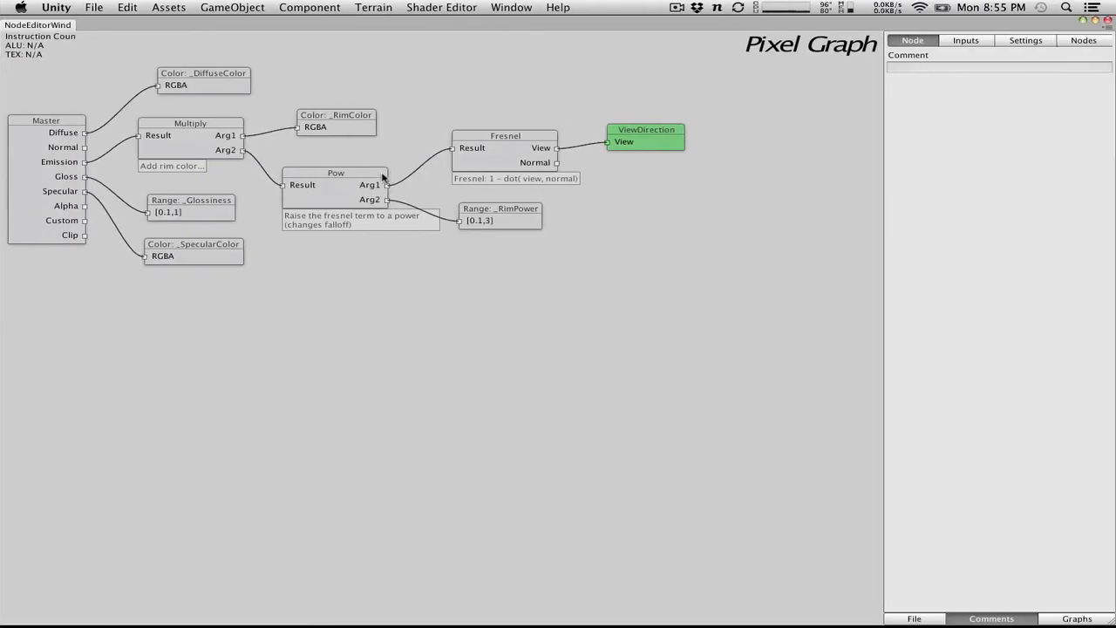
Step: Nudge the _RimColor and Multiply nodes while tracing their path to the Master node's Emission input
drag(345, 126, 352, 117)
drag(203, 142, 203, 145)
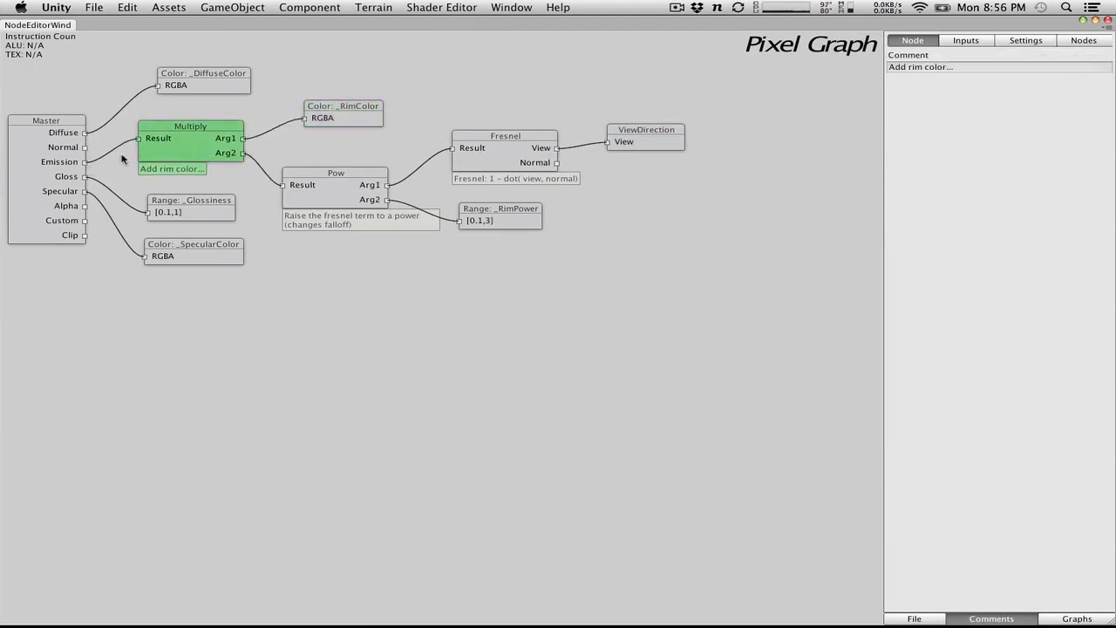
click(62, 164)
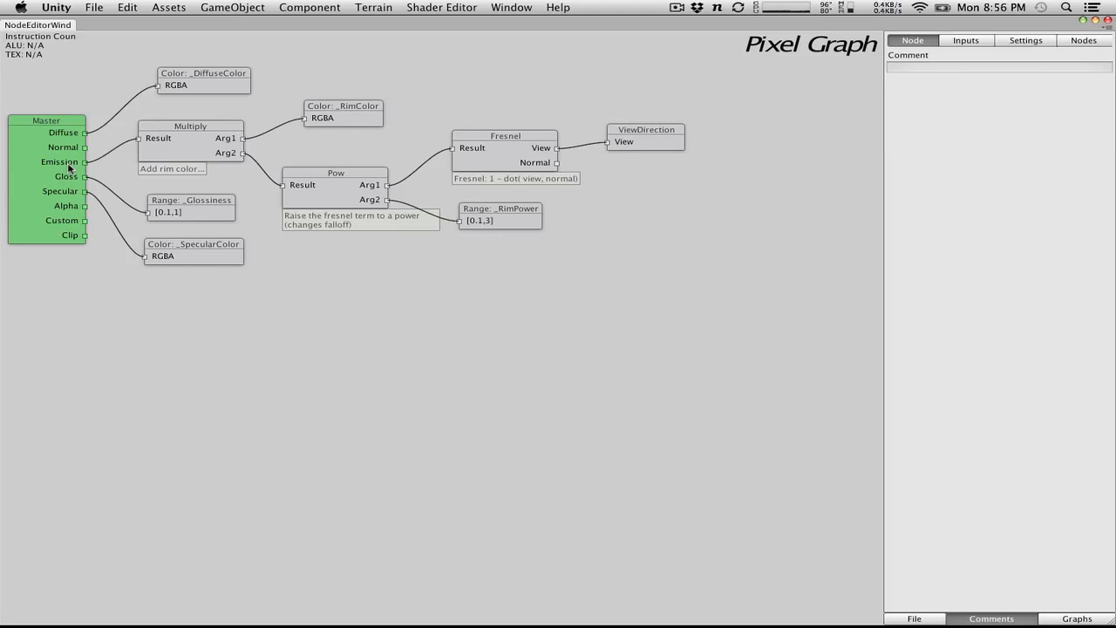
Step: Move _DiffuseColor and the rim node chain away from Master, and disconnect Multiply from Master's Emission input
drag(200, 83, 236, 68)
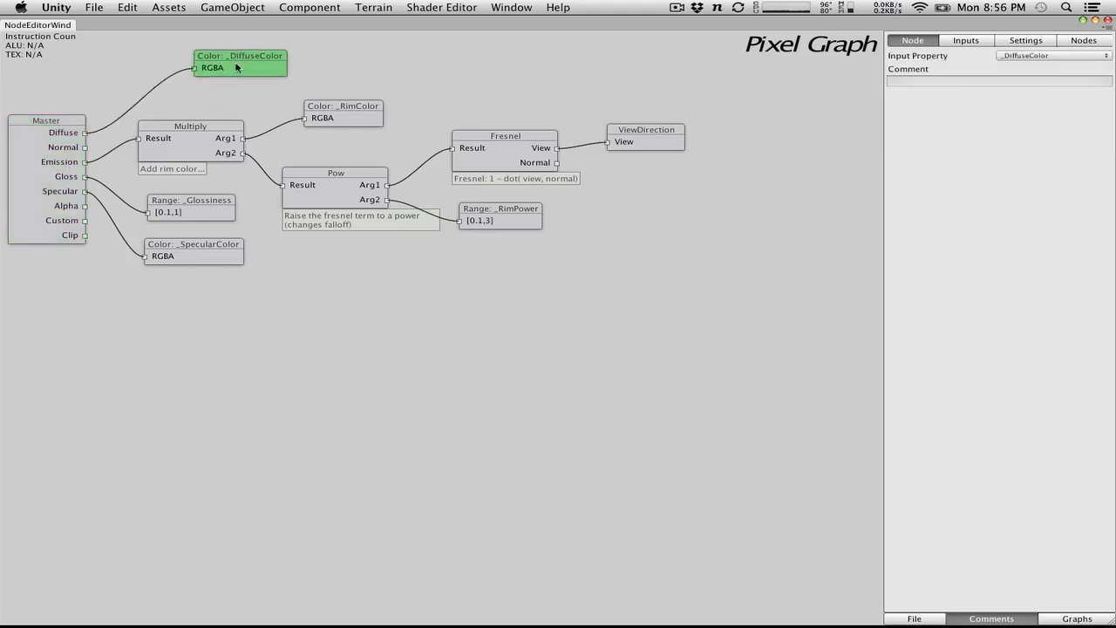
drag(196, 139, 236, 138)
drag(369, 124, 434, 128)
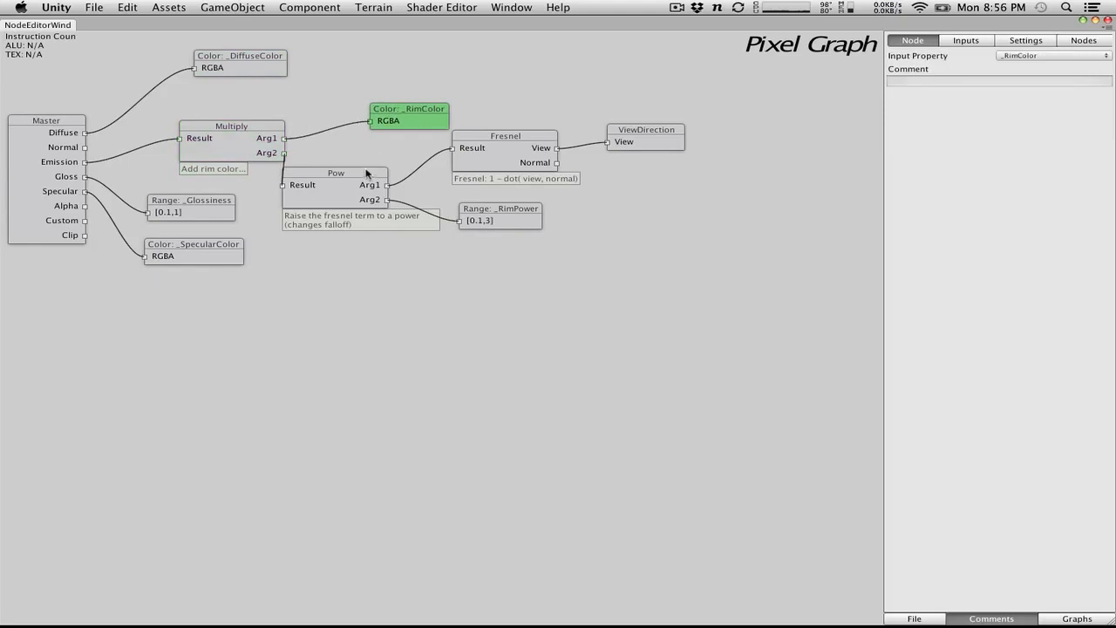
drag(366, 174, 403, 169)
drag(814, 319, 469, 164)
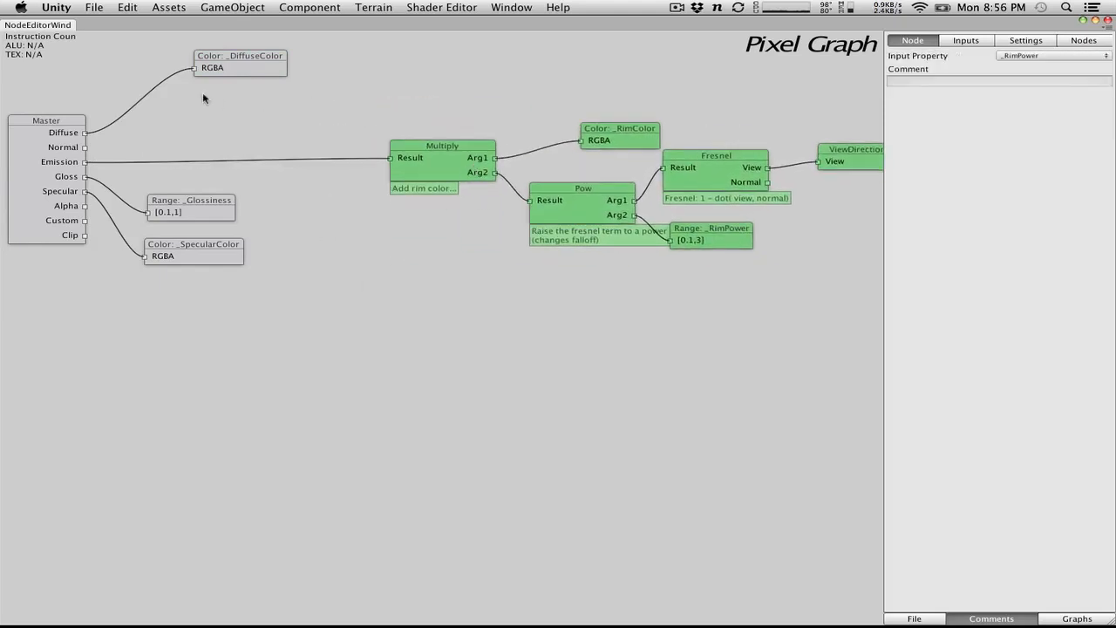
click(180, 157)
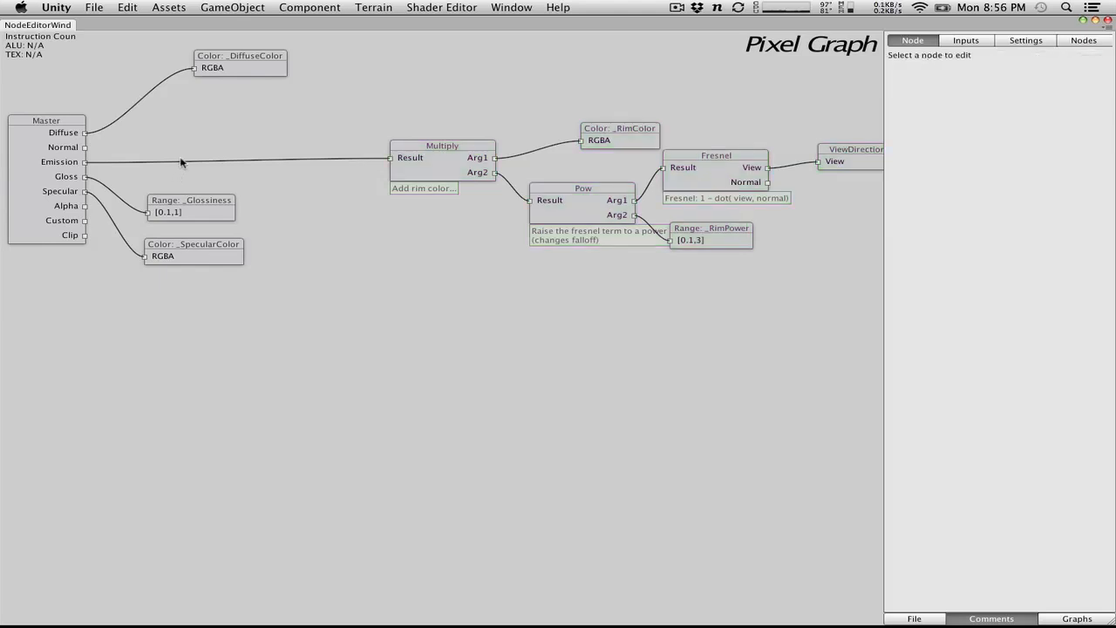
click(225, 162)
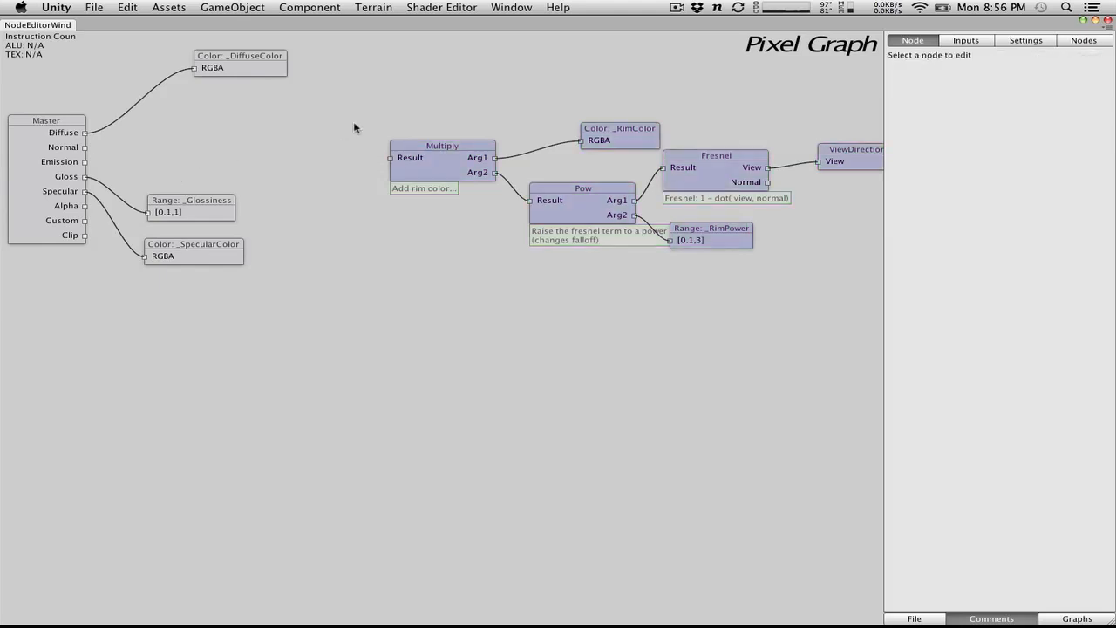
Step: Move _DiffuseColor farther from Master and place an Add operation node between Master and Multiply
drag(255, 70, 439, 72)
right_click(292, 162)
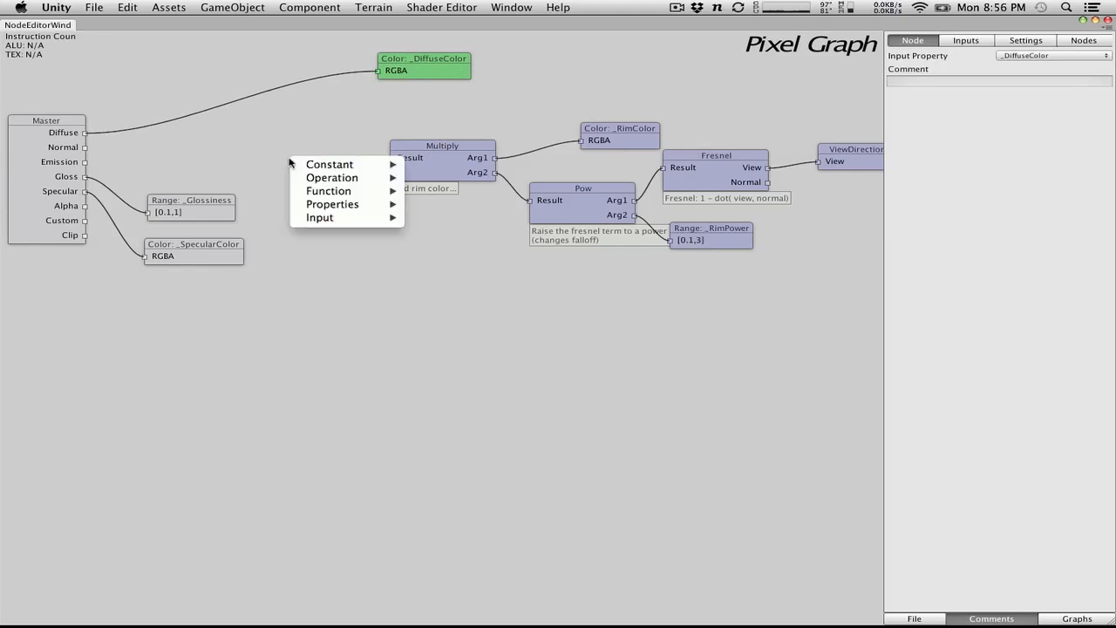
mouse_move(318, 180)
click(431, 191)
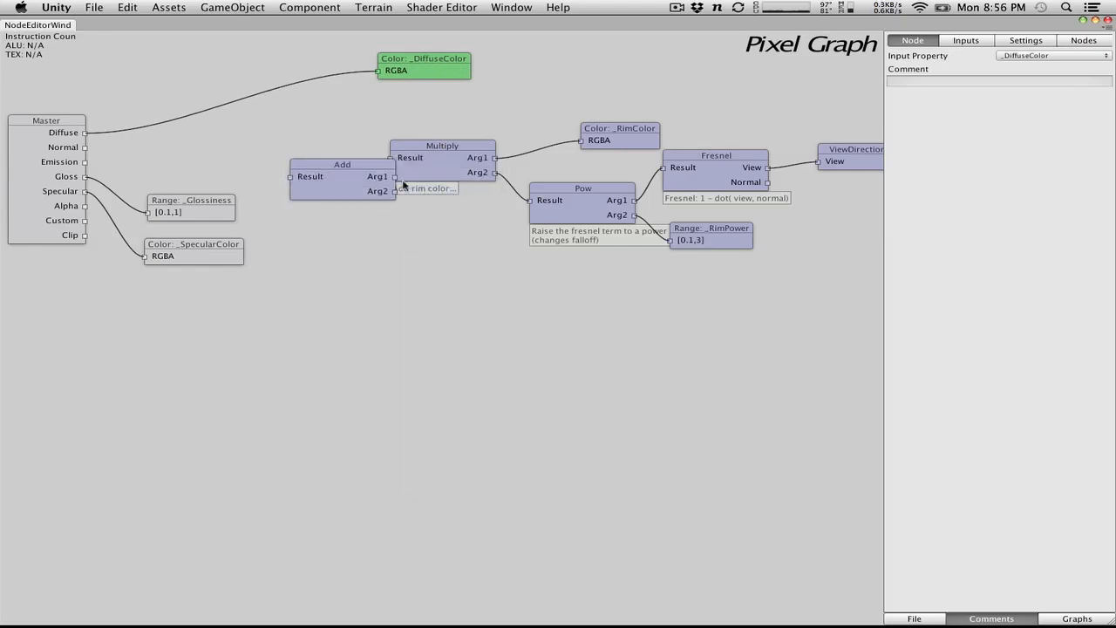
drag(349, 178, 255, 149)
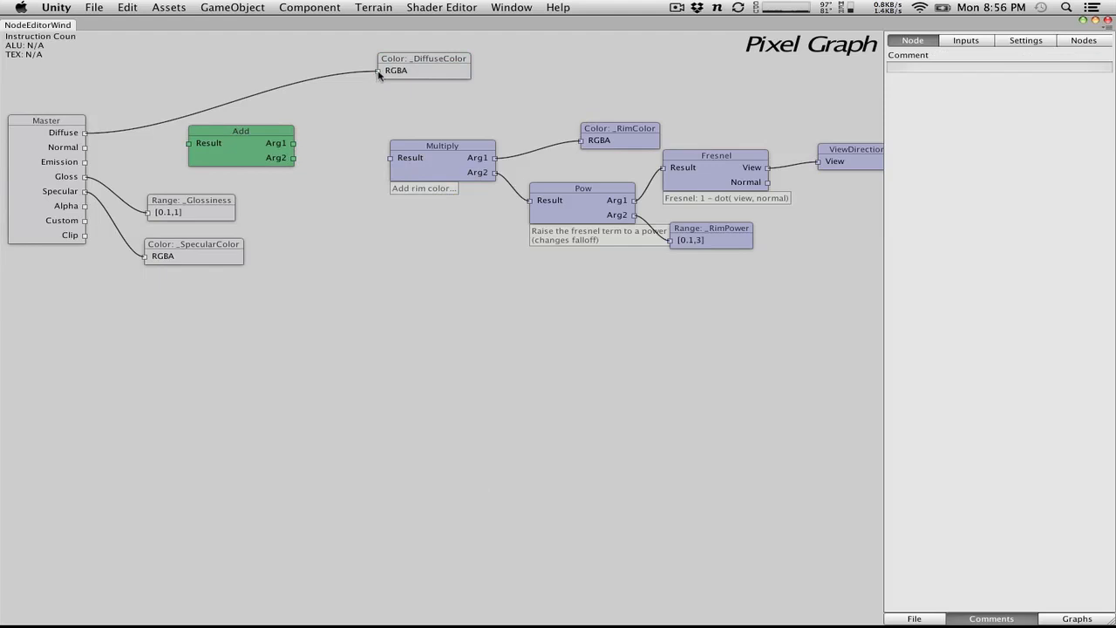
Step: Connect _DiffuseColor to Add's Arg1, Multiply's Result to Arg2, and Add's Result to Master's Diffuse input
drag(377, 70, 294, 144)
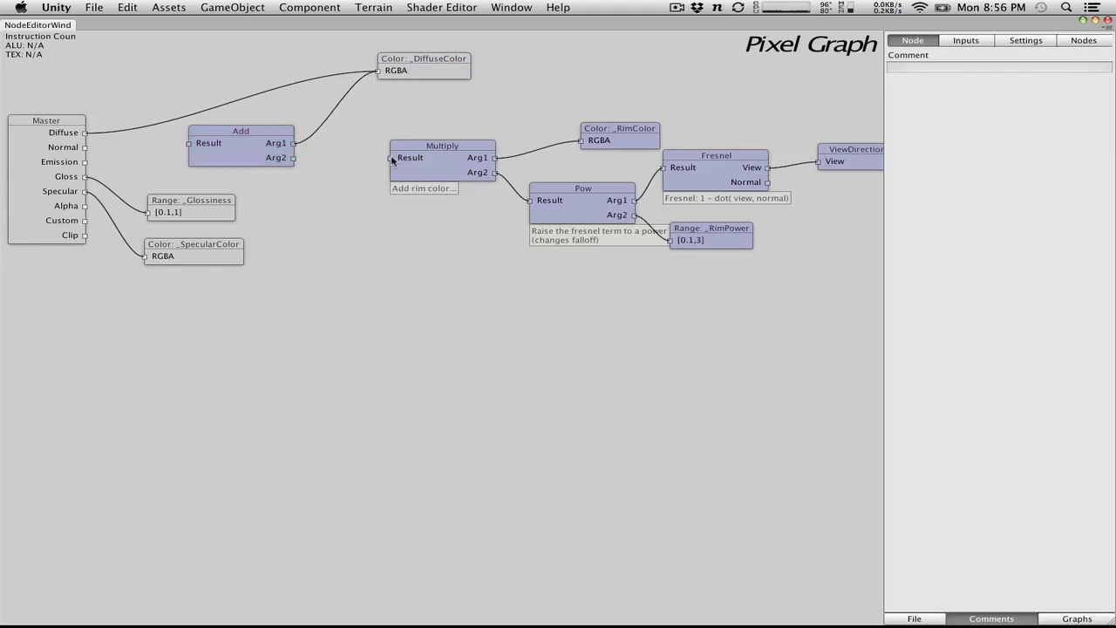
drag(390, 158, 294, 158)
drag(188, 143, 84, 132)
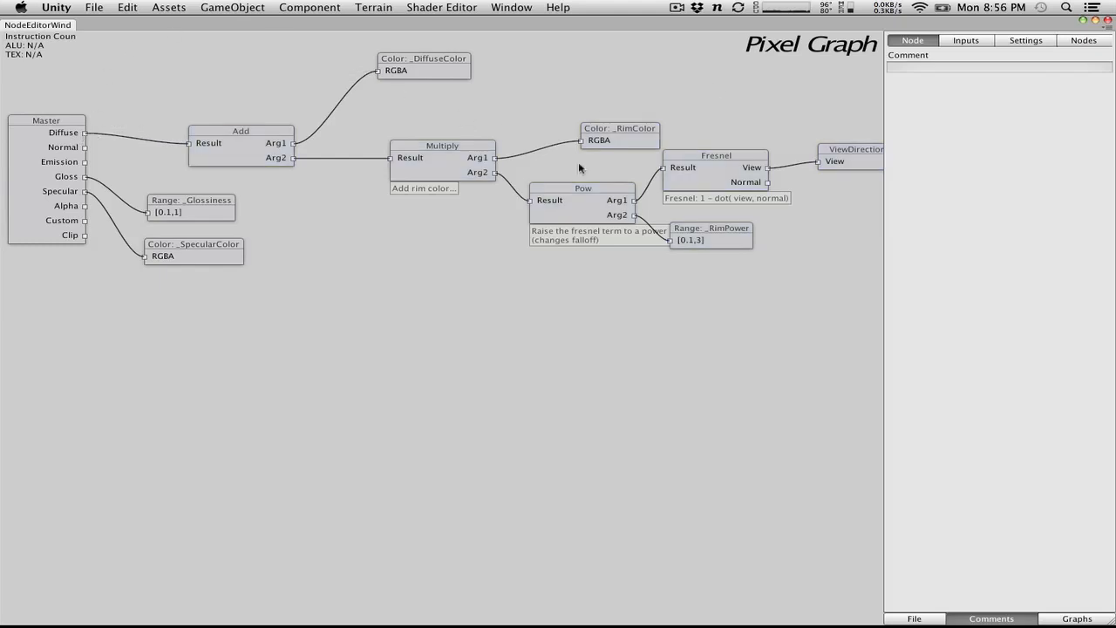
Step: Save and export the shader graph, and inspect the rim shading on the sphere in the scene
click(915, 617)
click(943, 593)
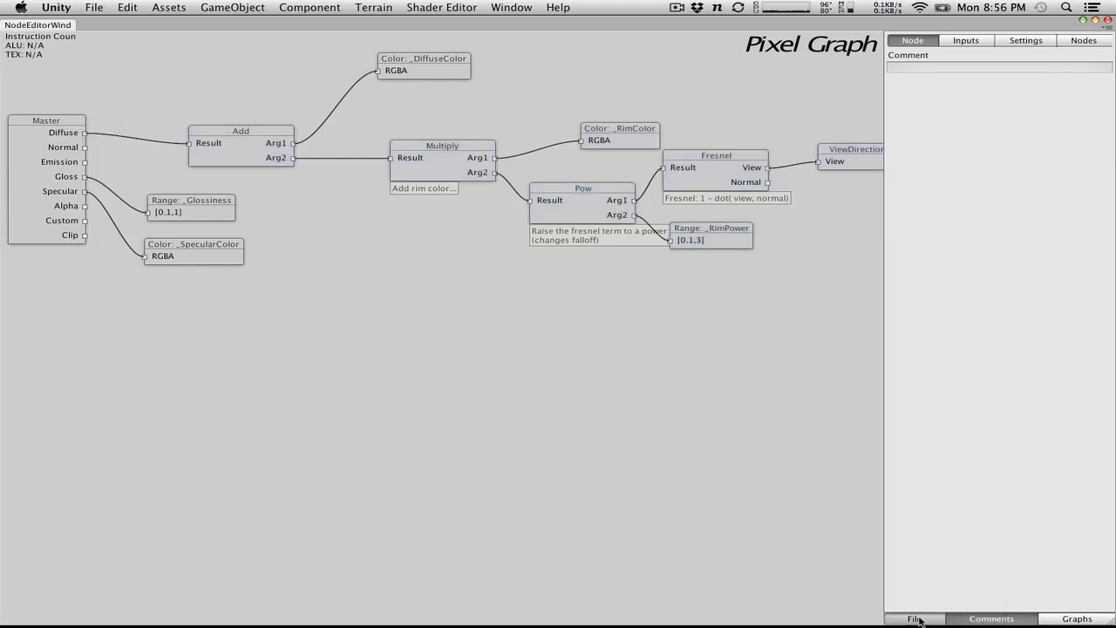
click(915, 617)
click(965, 602)
click(1106, 19)
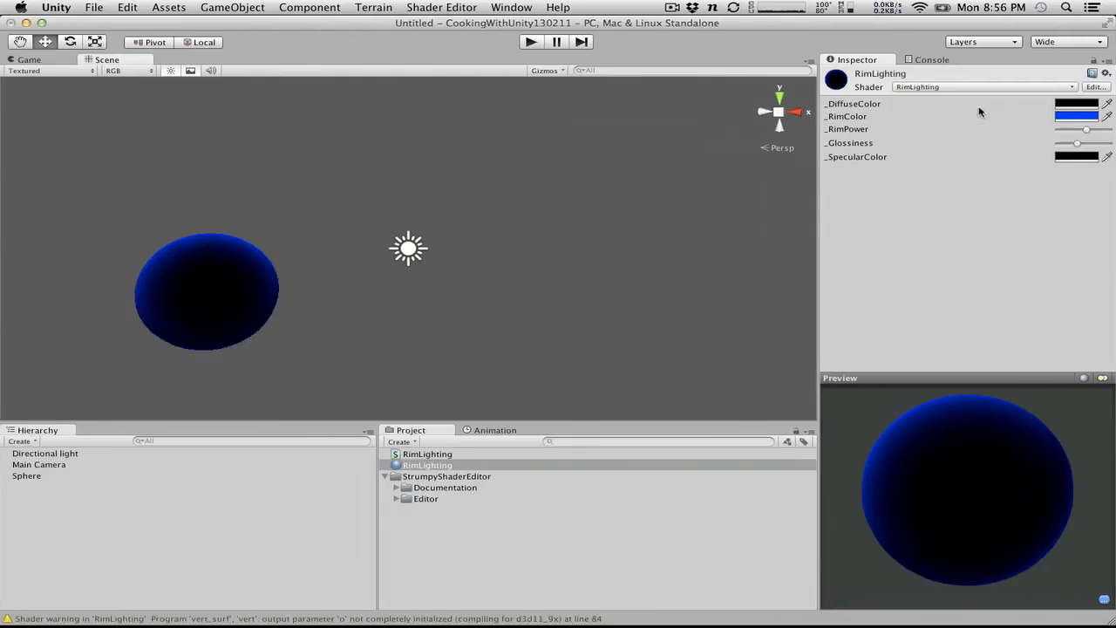
alt+drag(316, 239, 519, 223)
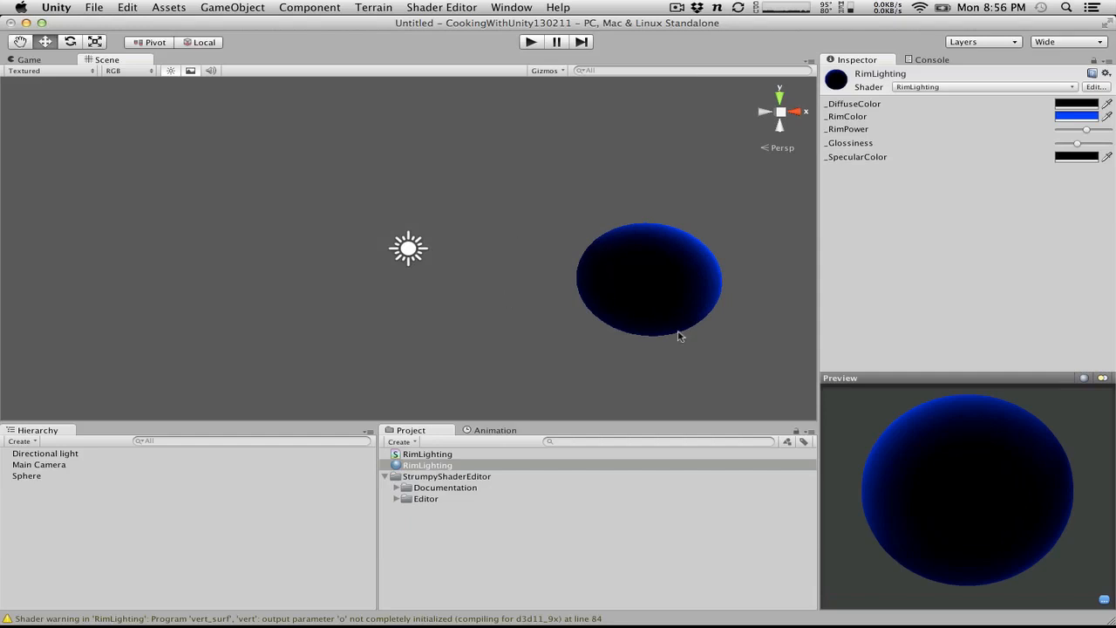
Step: Set the RimLighting material's _DiffuseColor to red
click(1064, 109)
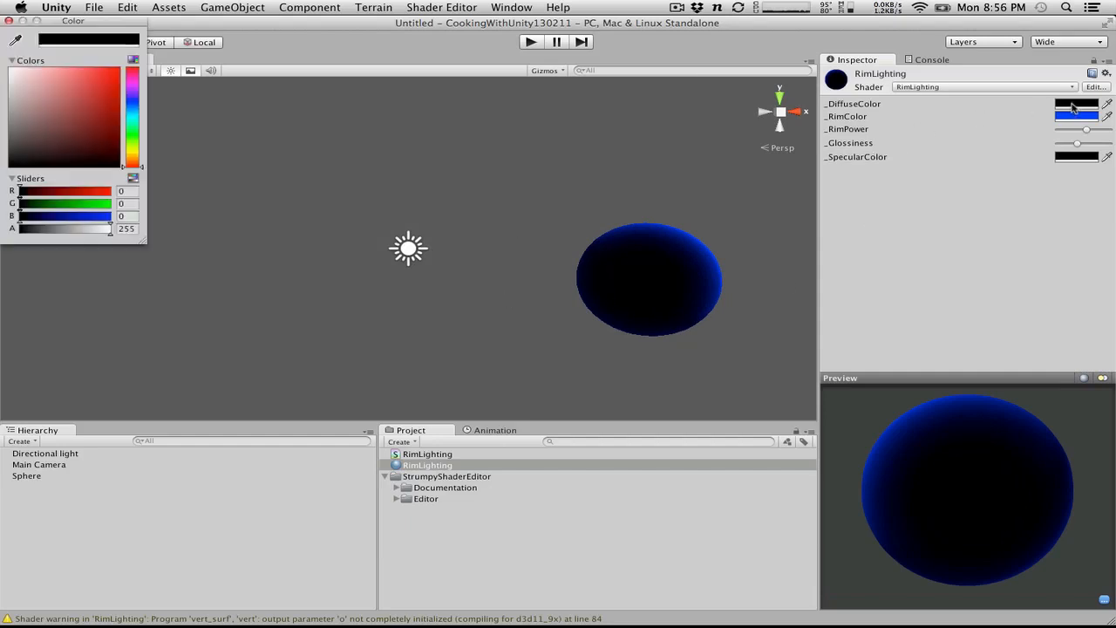
drag(30, 149, 321, 5)
click(9, 21)
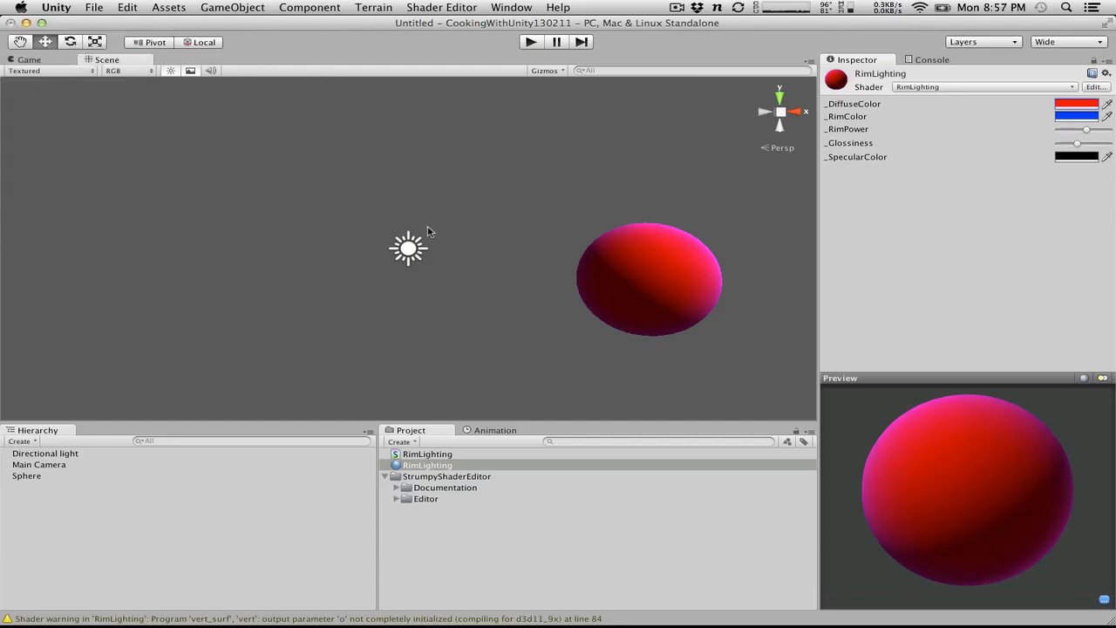
Step: Raise the Add node in the Pixel Graph and also connect Multiply's Result to Master's Emission input
key(ctrl+Right)
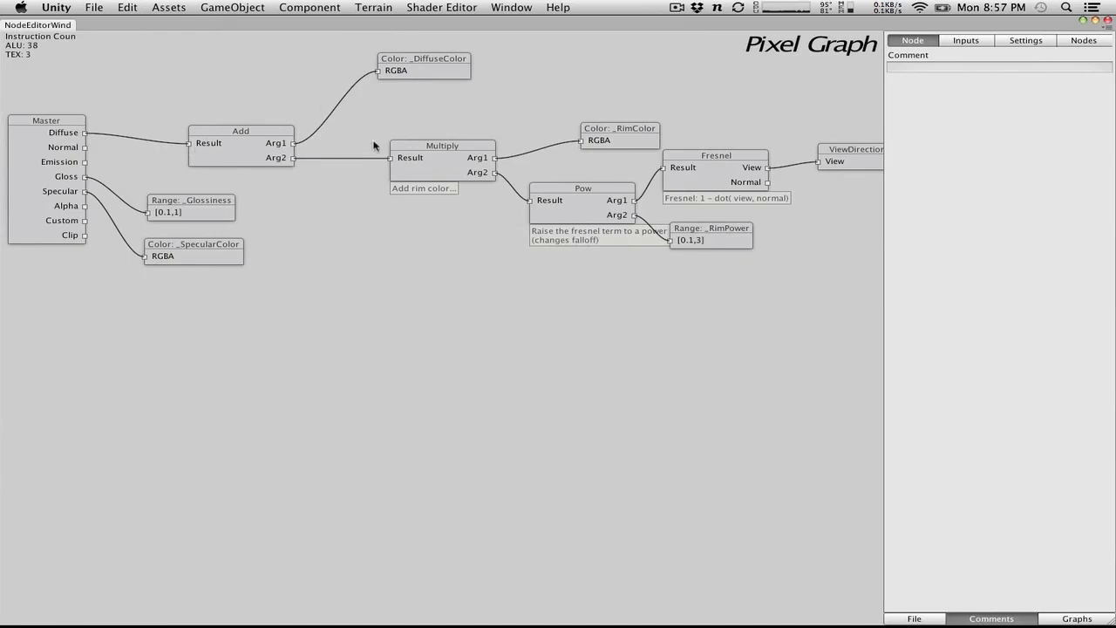
drag(235, 143, 224, 100)
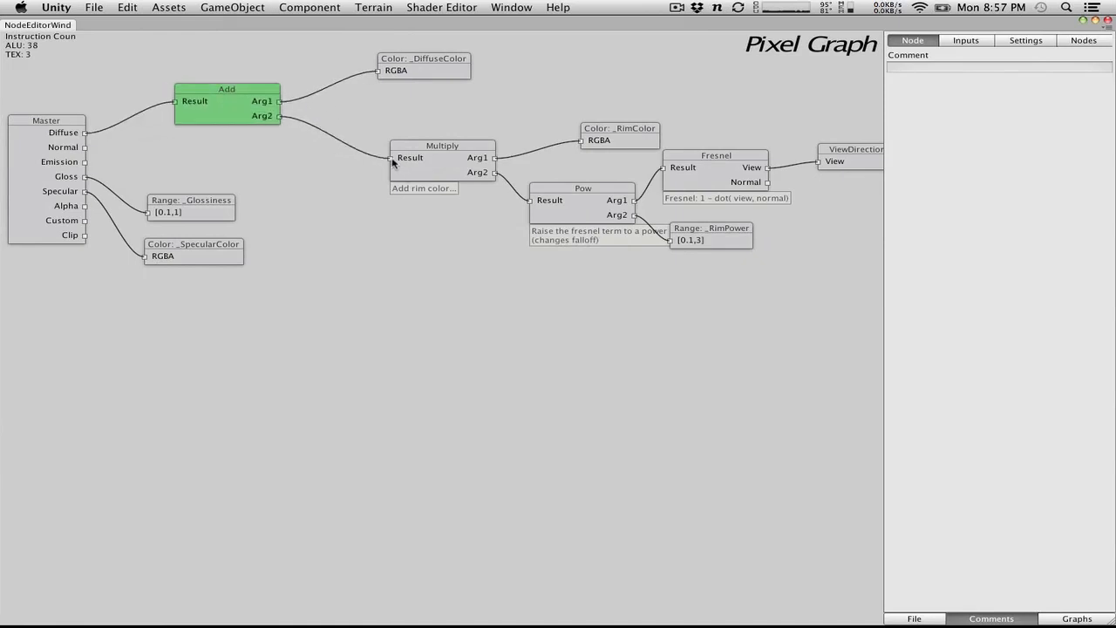
drag(390, 157, 85, 162)
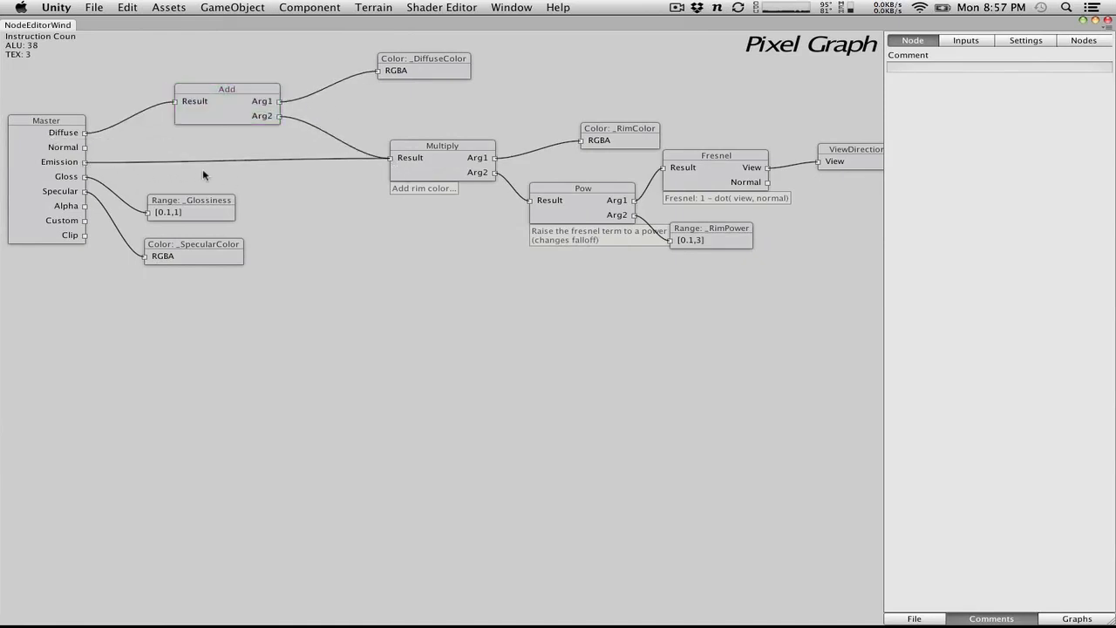
Step: Save and export the shader graph, and inspect the combined diffuse and emission rim on the sphere in the scene
key(ctrl+Left)
key(ctrl+Right)
click(929, 615)
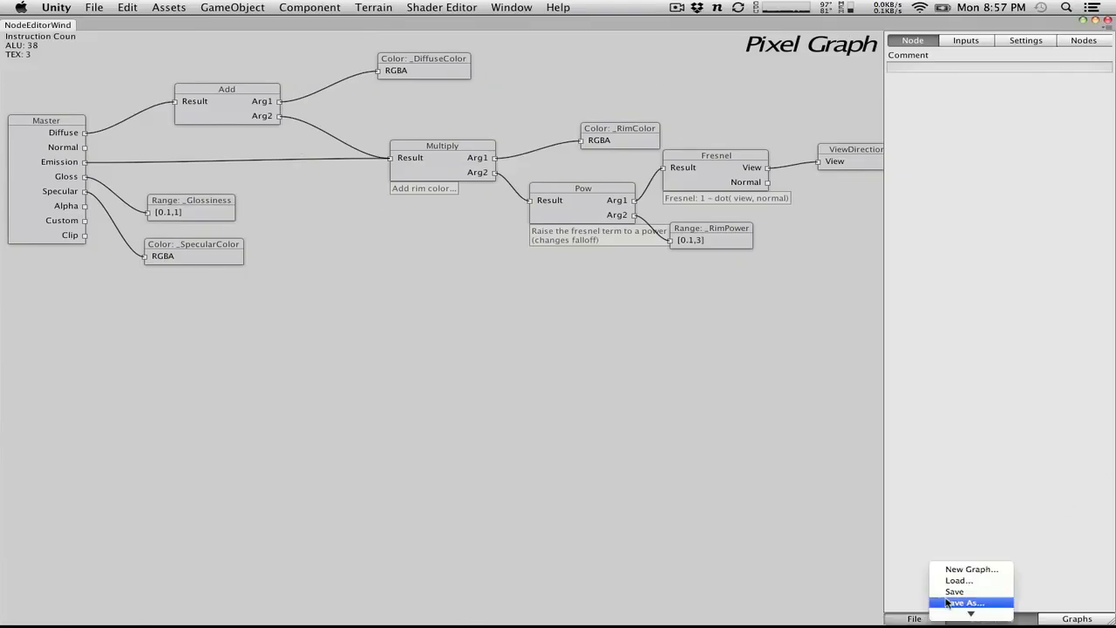
click(952, 594)
click(936, 618)
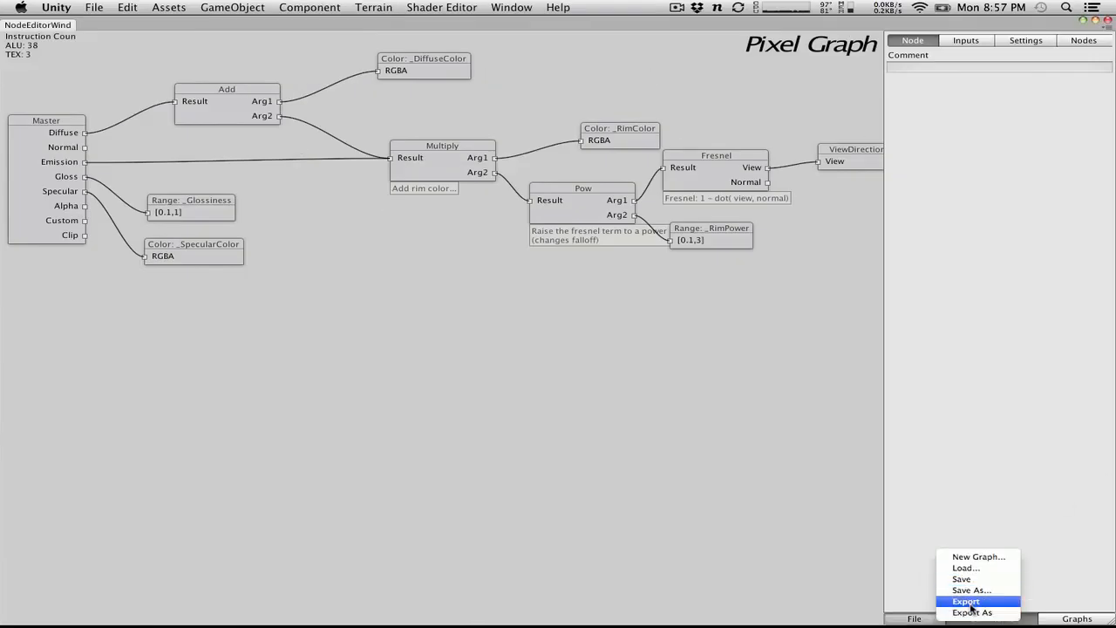
click(965, 601)
key(ctrl+Left)
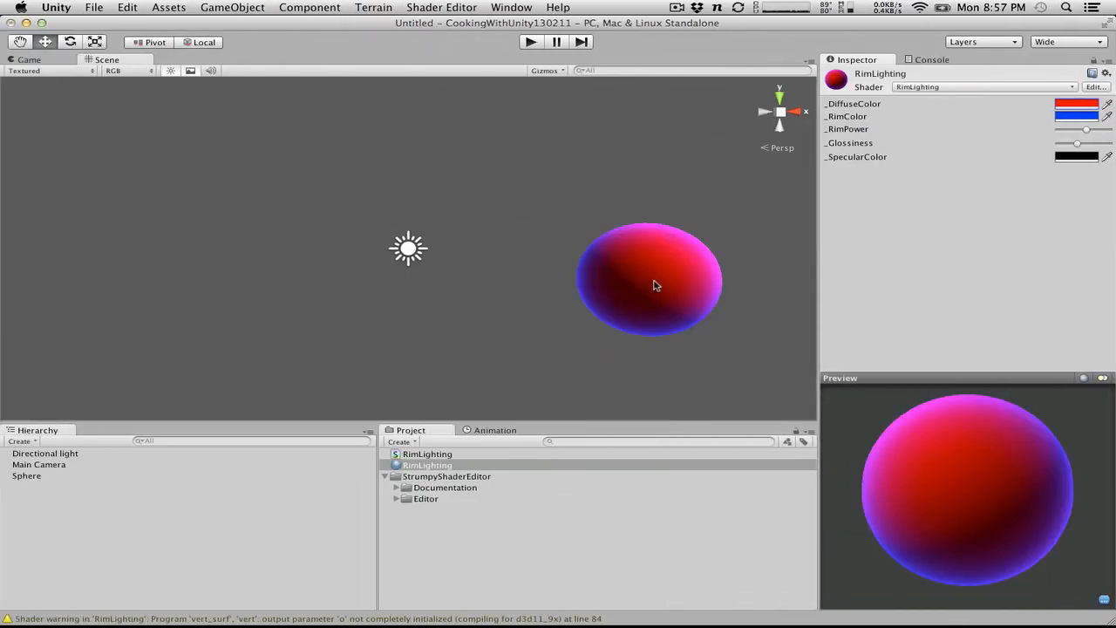
alt+drag(662, 286, 712, 249)
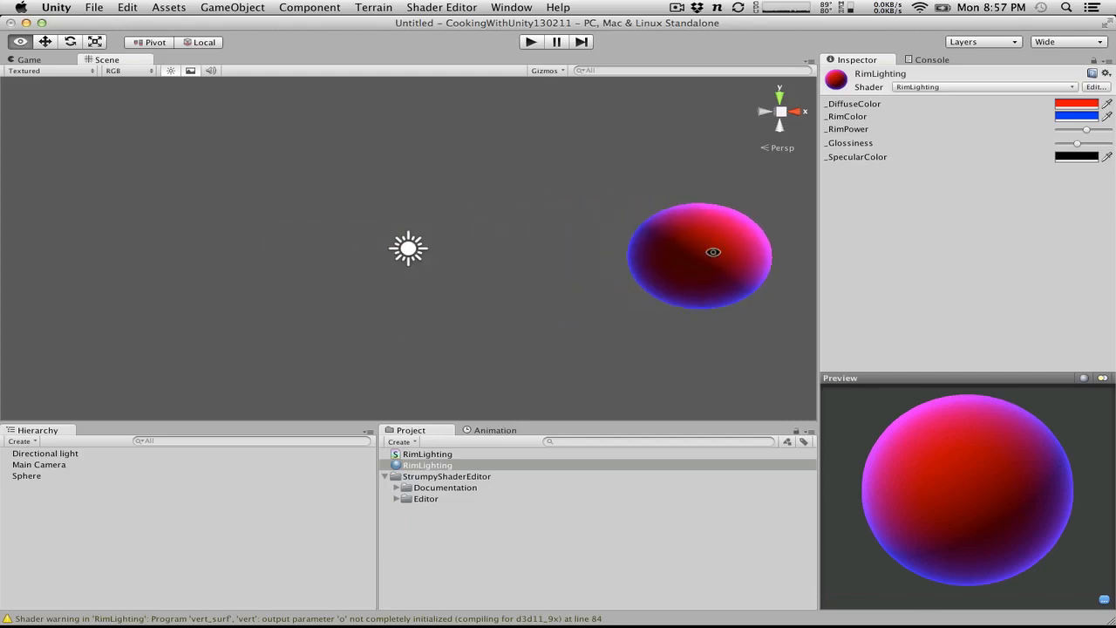
Step: Raise the RimLighting material's _Glossiness slightly and set its _SpecularColor to red
drag(1078, 143, 1084, 143)
click(1081, 156)
click(103, 116)
click(117, 72)
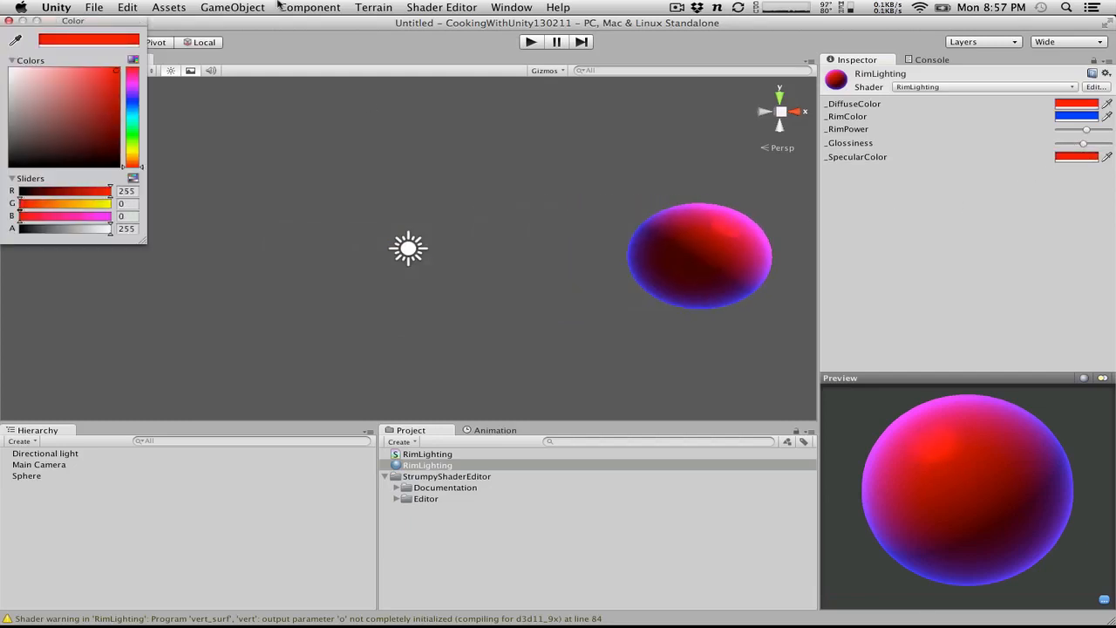
click(9, 20)
mouse_move(423, 178)
alt+mouse_down()
mouse_move(292, 179)
mouse_move(242, 199)
mouse_move(434, 182)
alt+mouse_up()
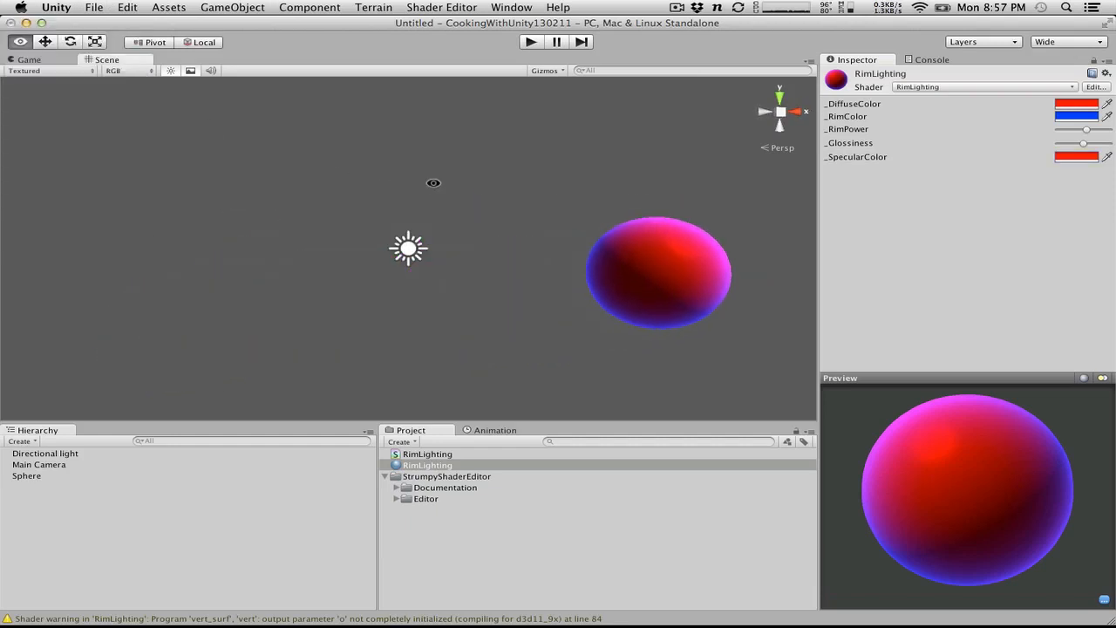
Step: Set the RimLighting material's _SpecularColor to yellow and preview the sphere in play mode
click(1077, 157)
drag(132, 107, 131, 149)
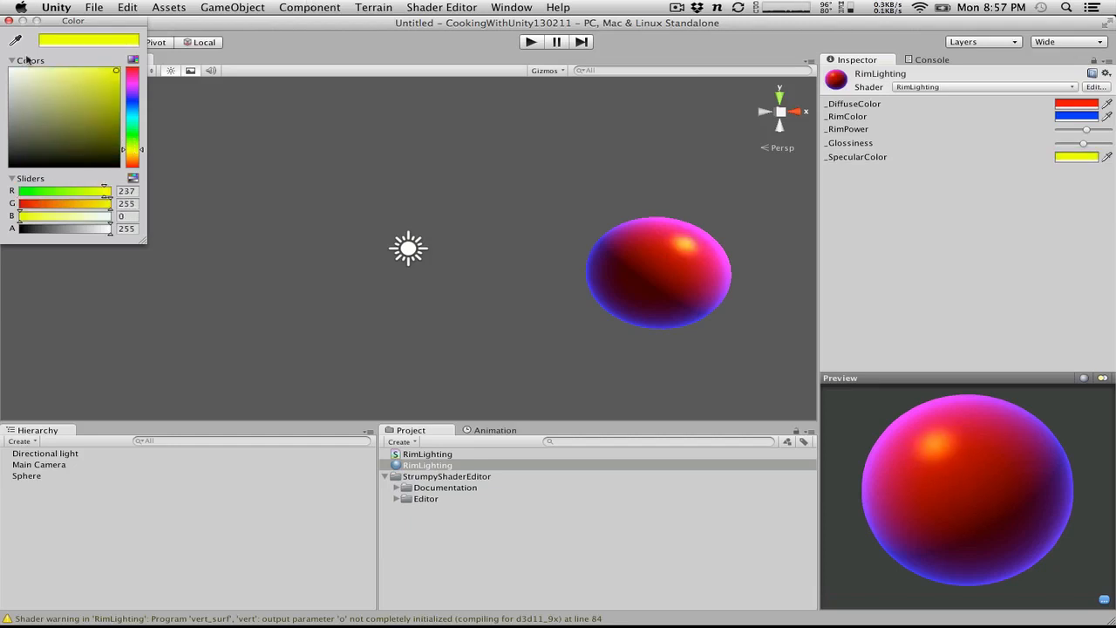
click(9, 20)
alt+drag(516, 248, 313, 190)
click(531, 43)
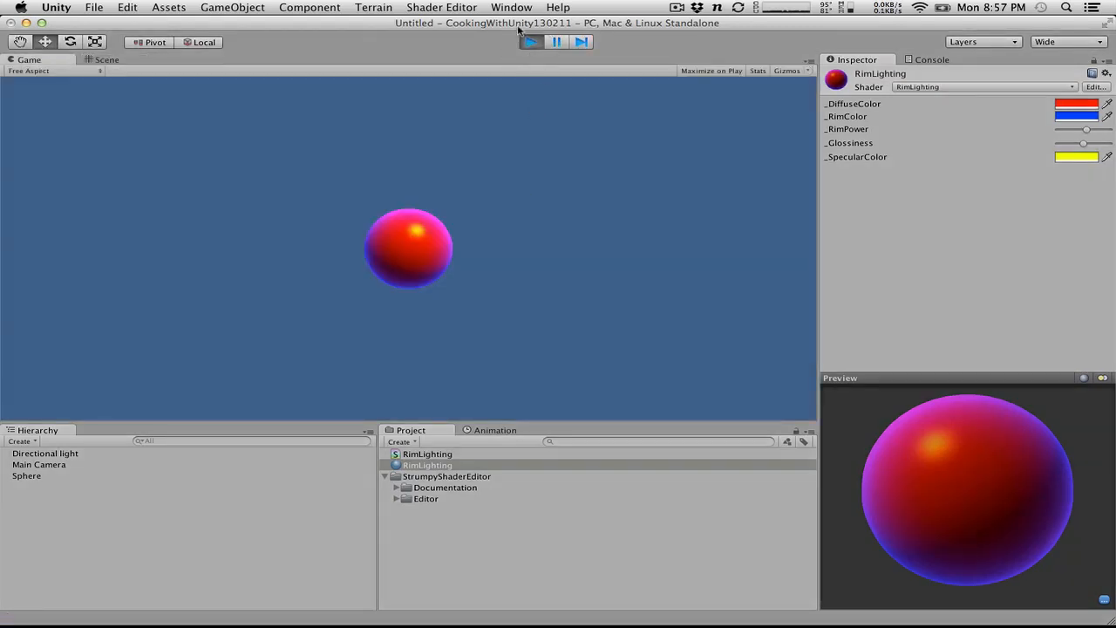
click(531, 42)
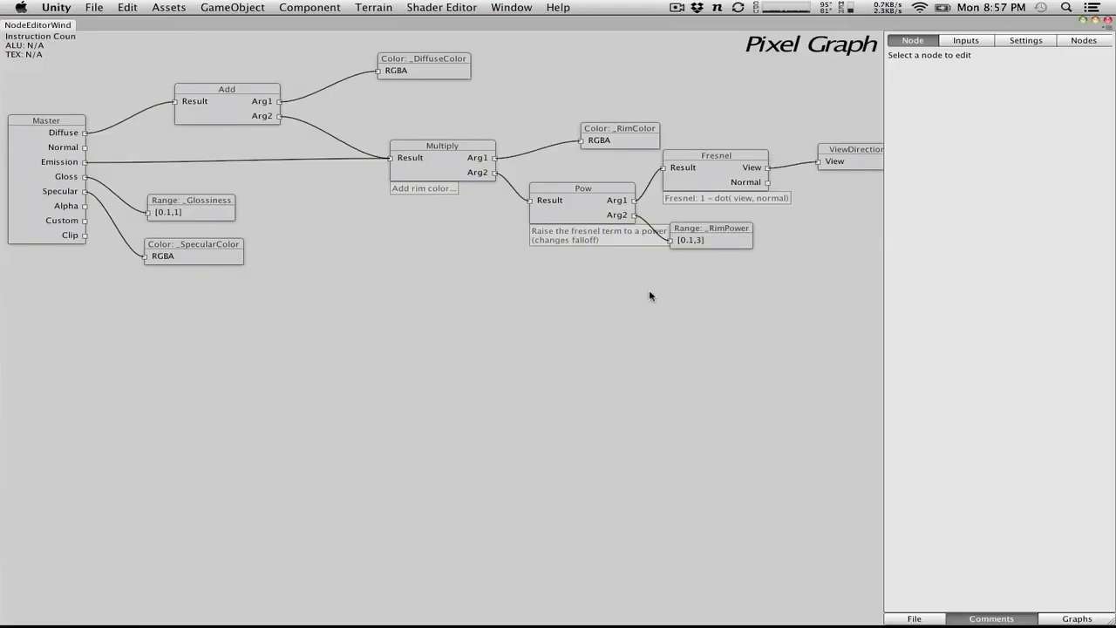
Step: Move the ViewDirection node closer to Fresnel and nudge the Fresnel and Pow nodes in the Pixel Graph
drag(847, 157, 829, 168)
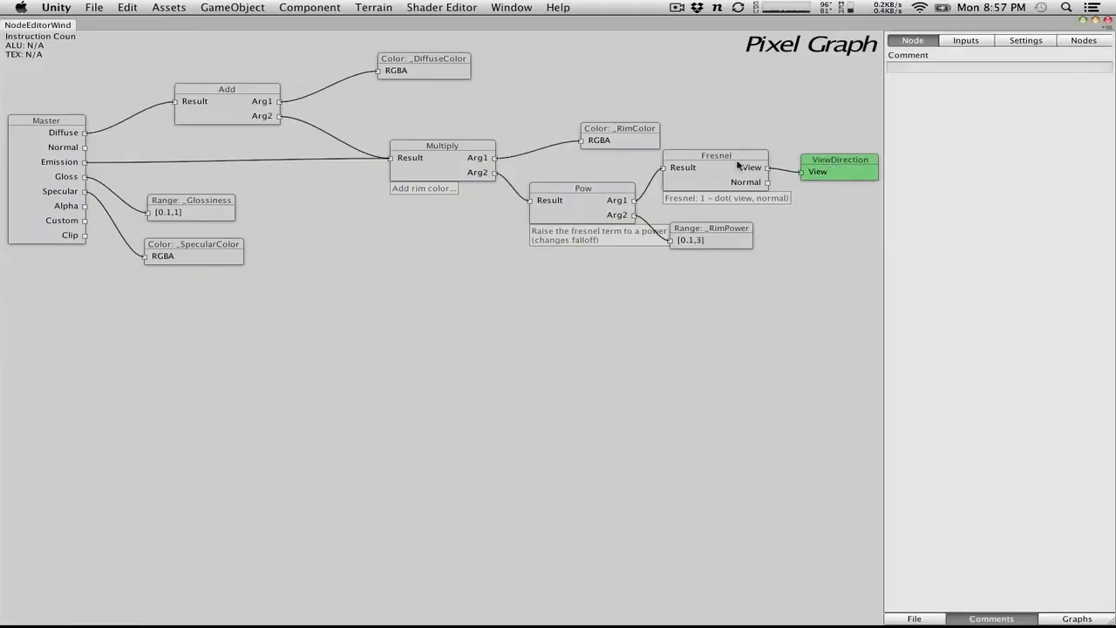
drag(737, 167, 737, 174)
drag(545, 197, 538, 191)
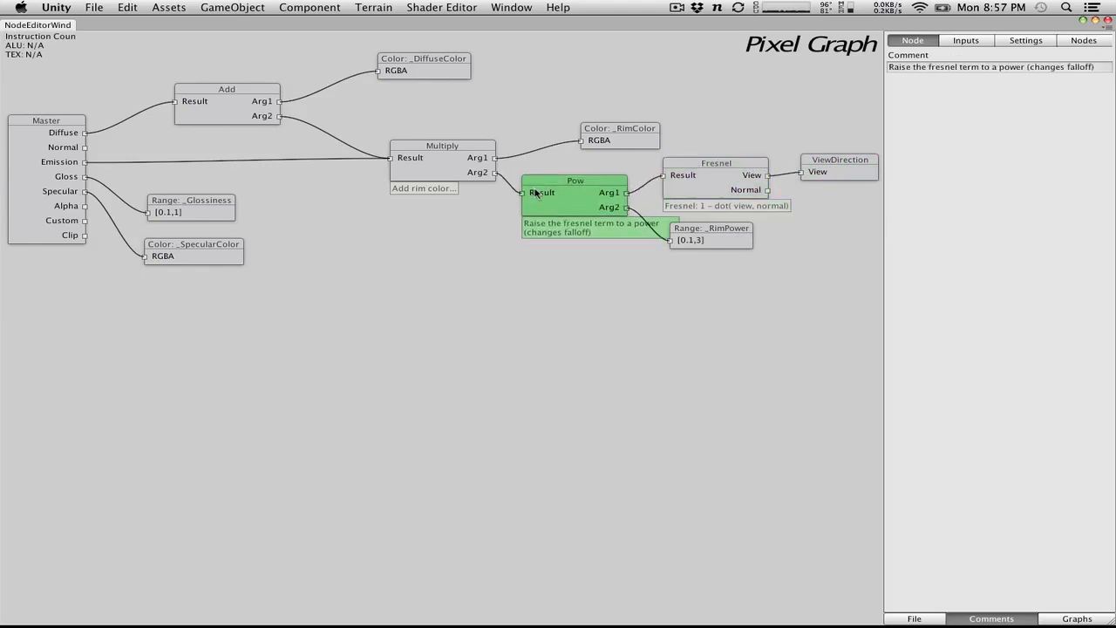
Step: Load the example shader graph clip.sgraph from the Graphs folder
click(914, 618)
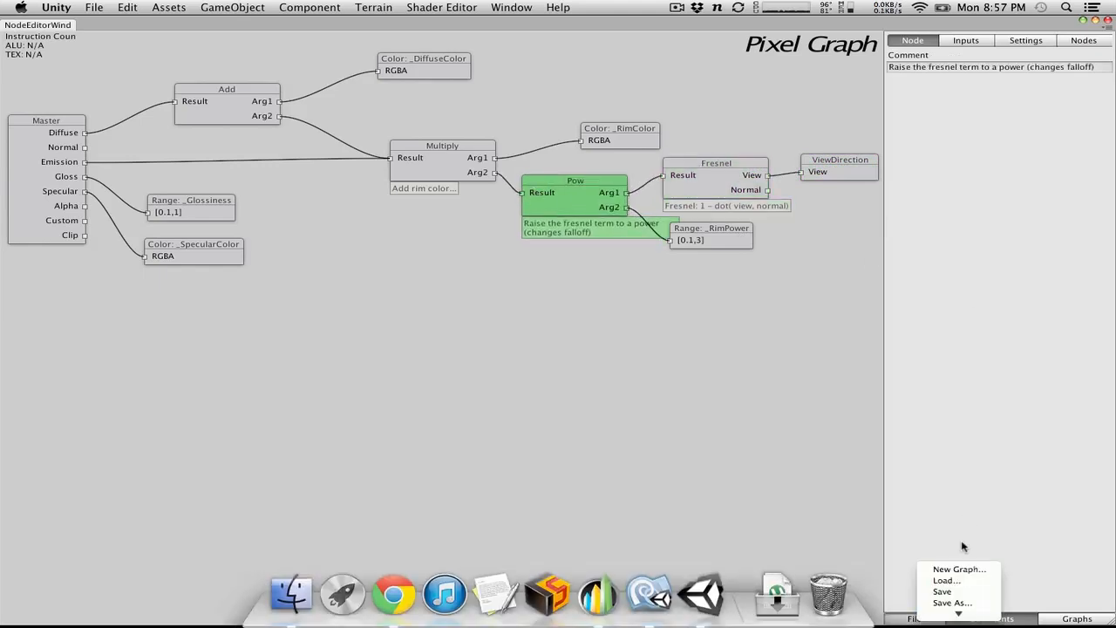
click(946, 580)
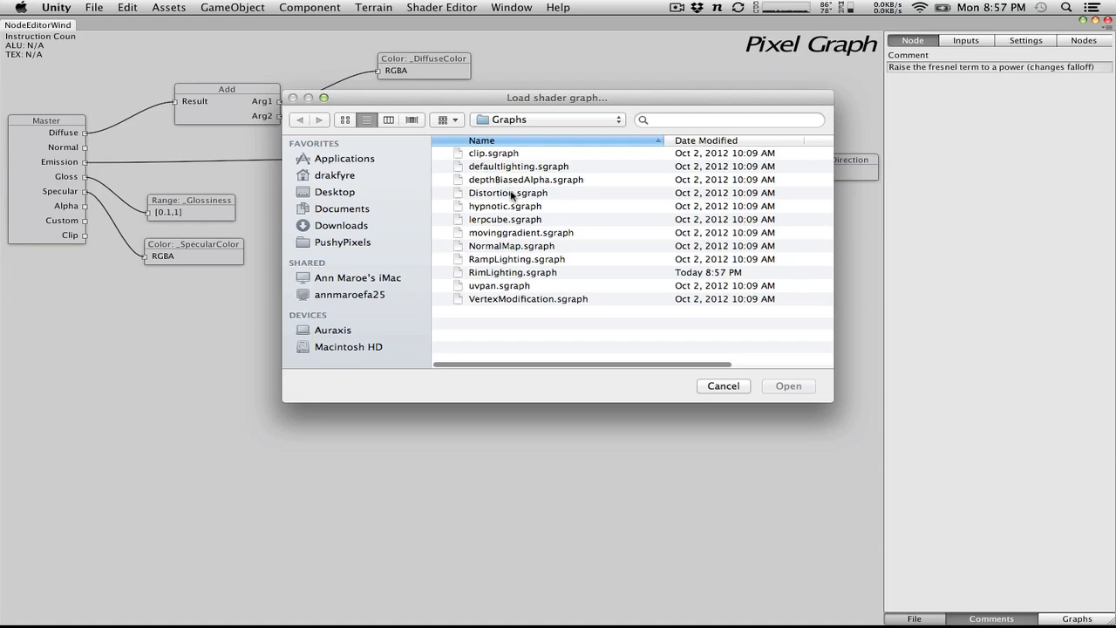
click(499, 154)
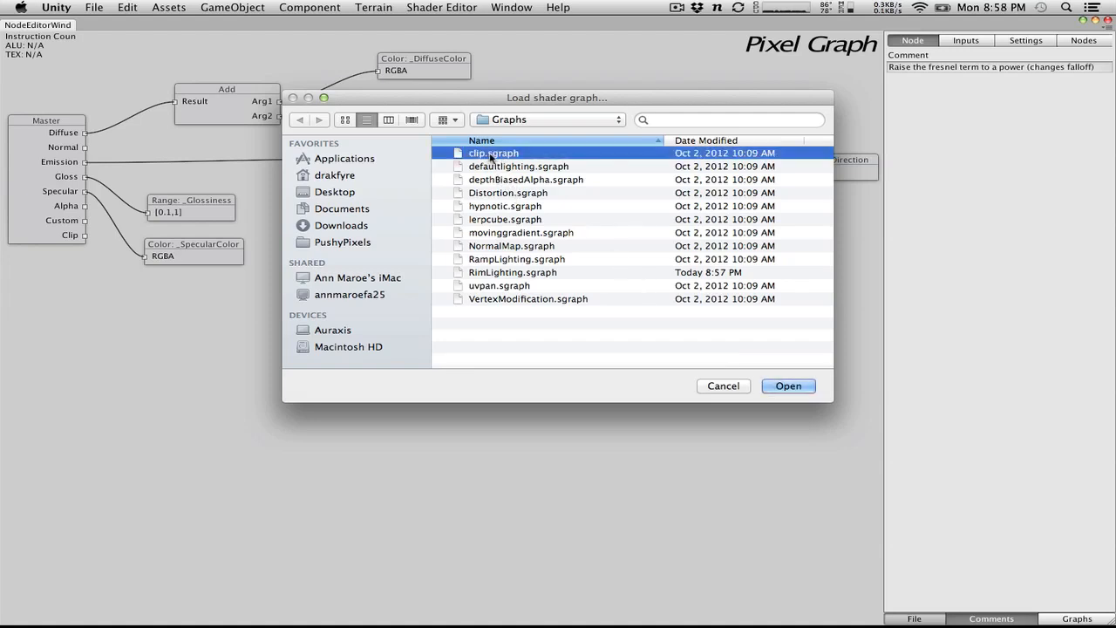
double_click(494, 157)
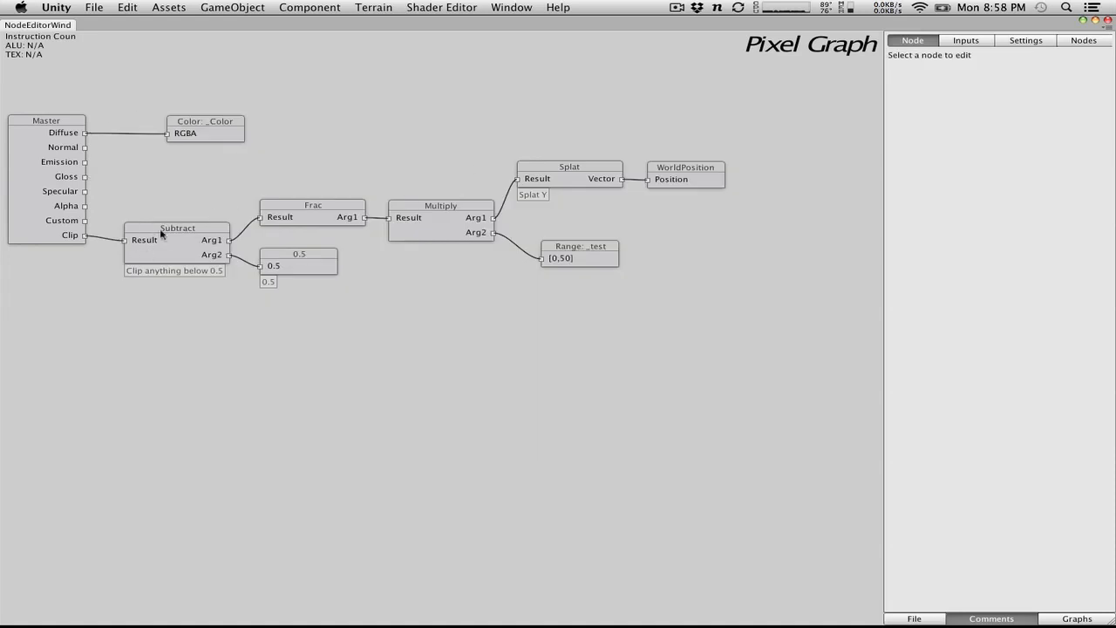
Step: Examine the clip graph's node chain from WorldPosition through Splat, Multiply, Frac and Subtract into Master's Clip input
drag(147, 229, 147, 208)
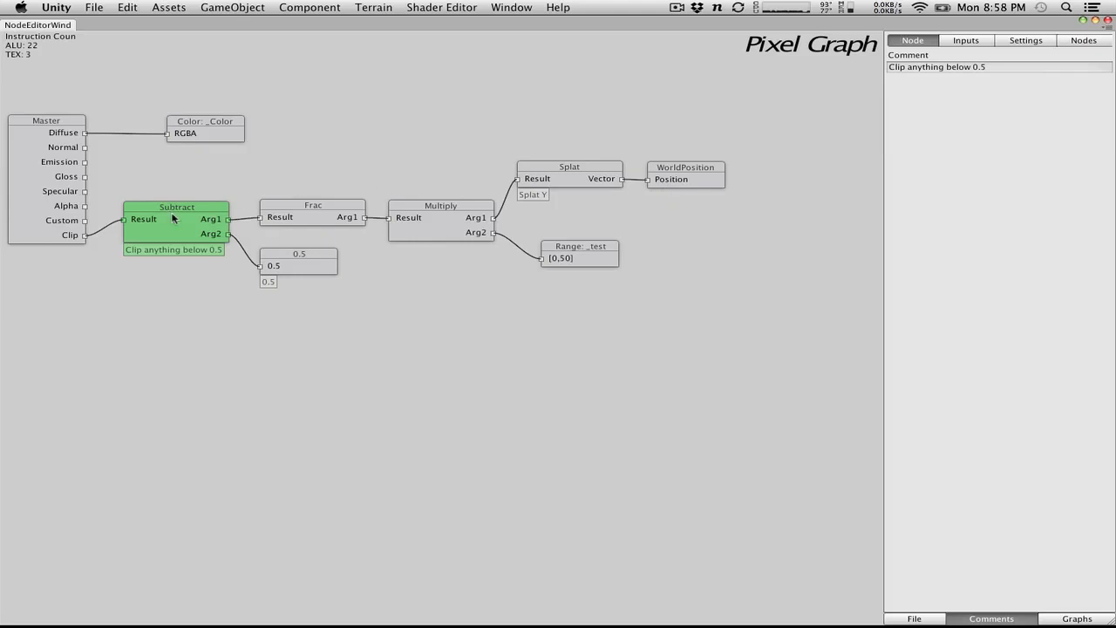
drag(176, 218, 172, 226)
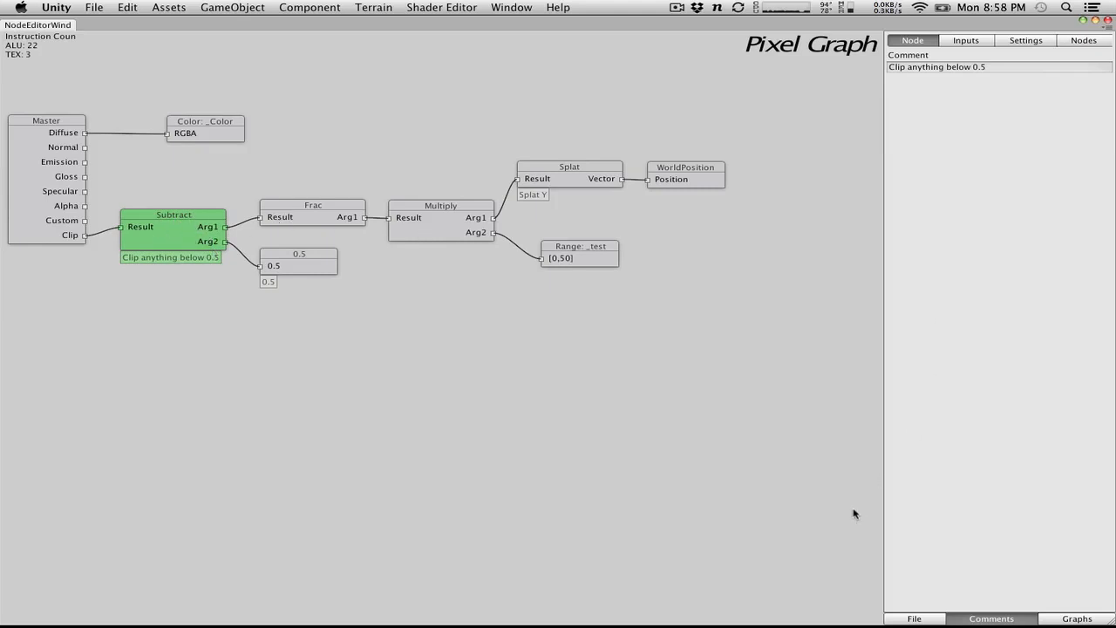
click(94, 7)
click(788, 386)
drag(585, 163, 590, 188)
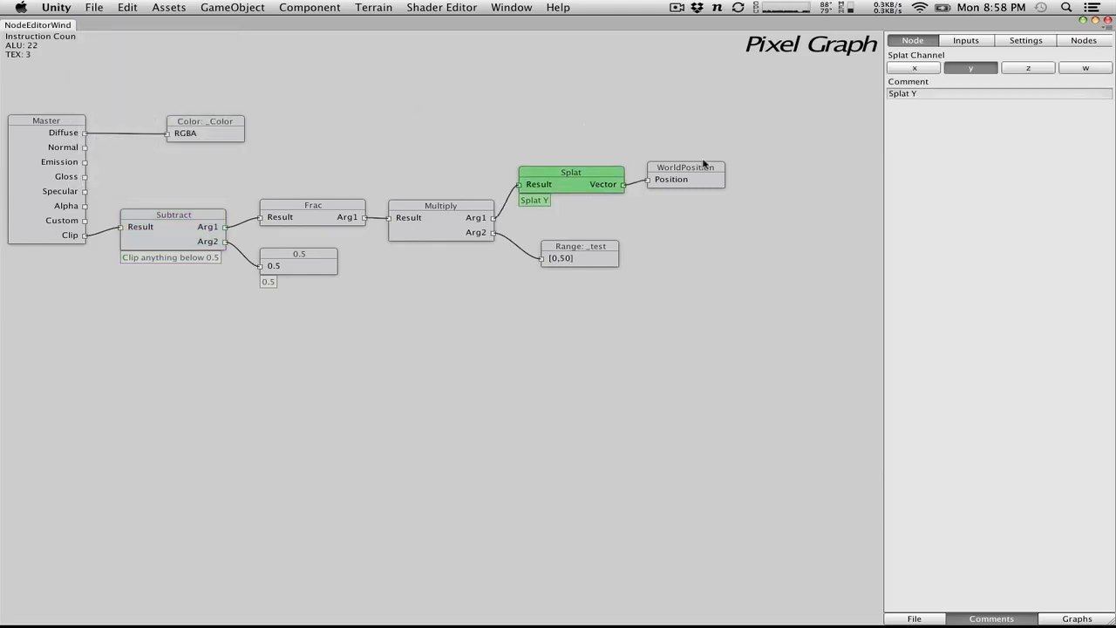
click(693, 171)
drag(666, 179, 693, 181)
click(585, 183)
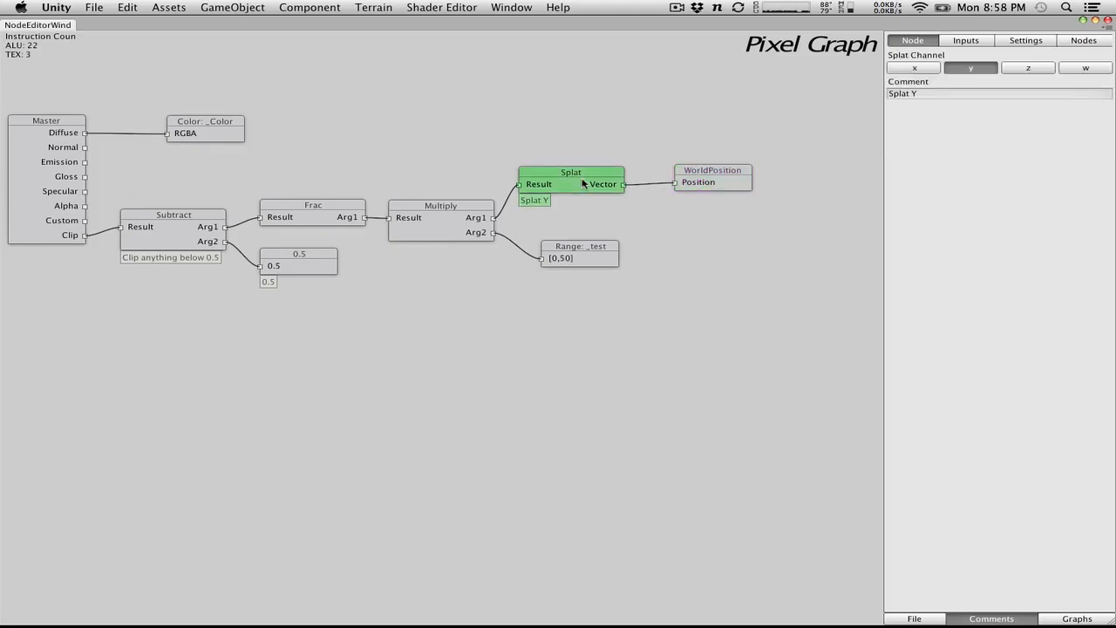
drag(592, 175, 602, 173)
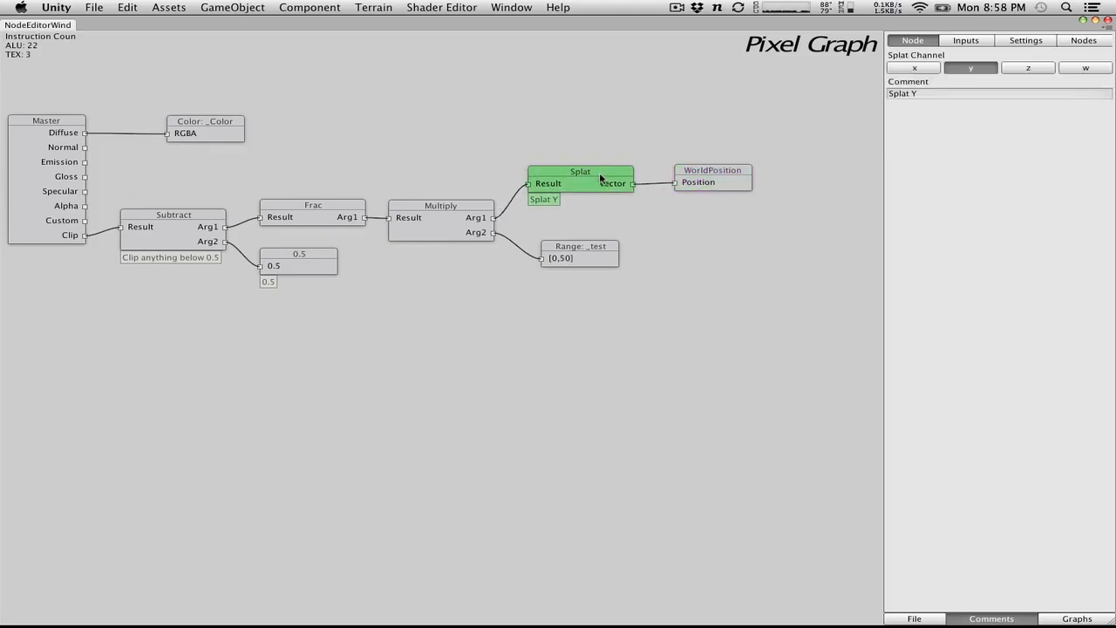
click(463, 224)
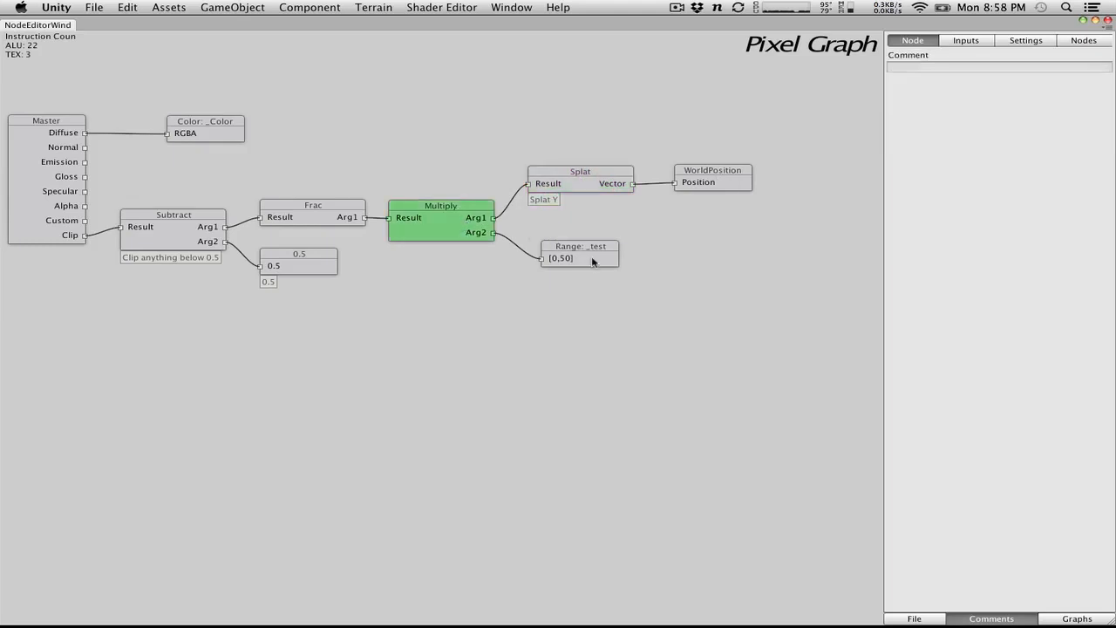
click(331, 218)
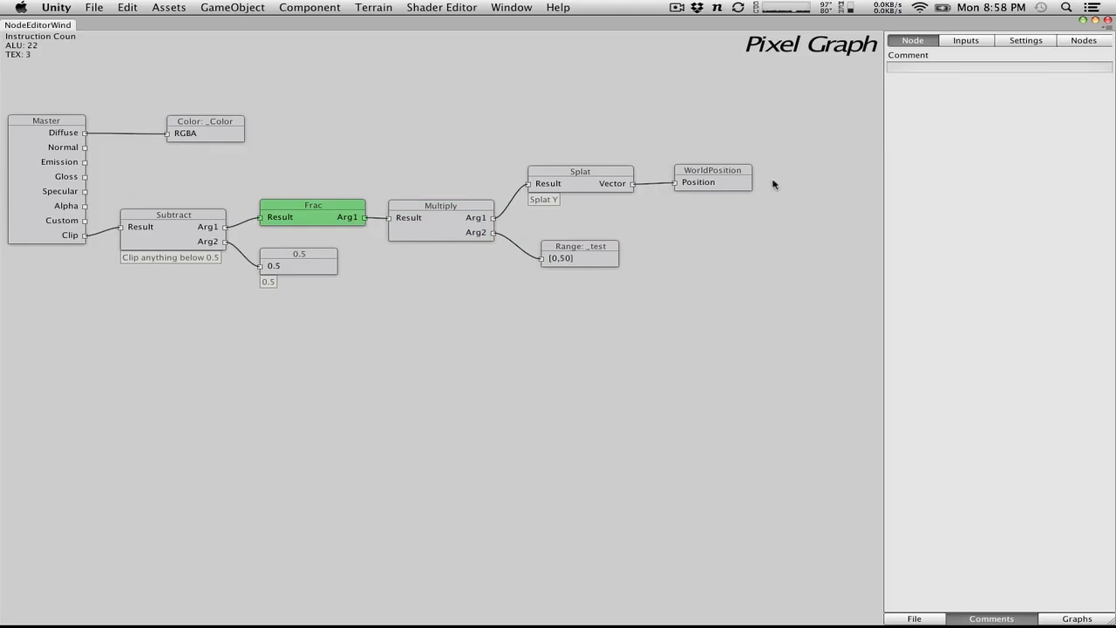
click(712, 184)
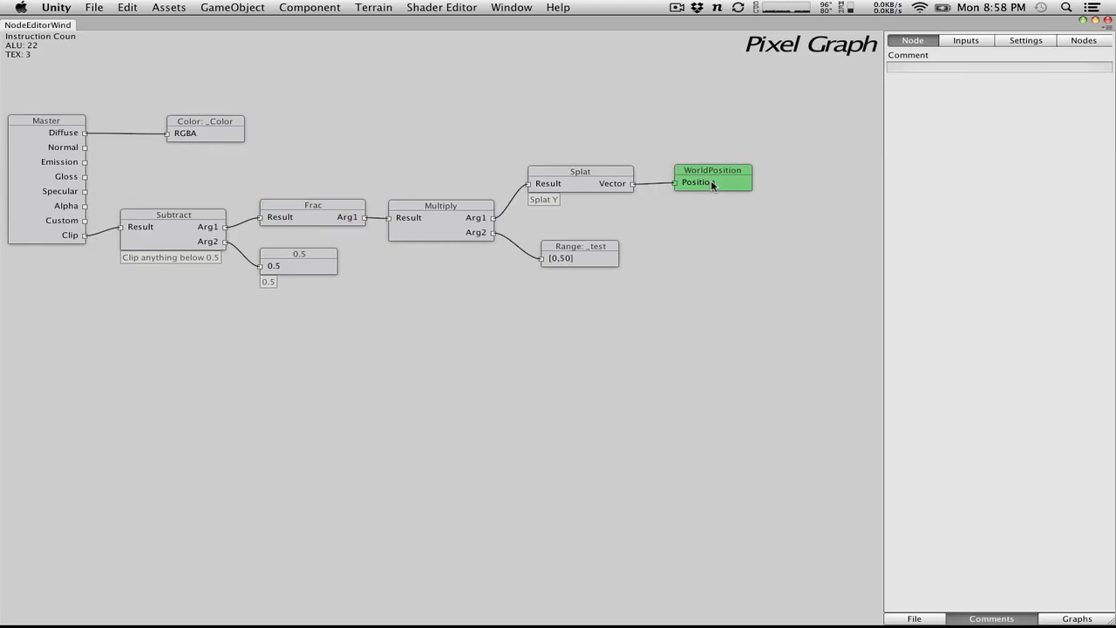
Step: Export the clip graph as a shader named Clip.shader in the project's Assets folder
click(916, 615)
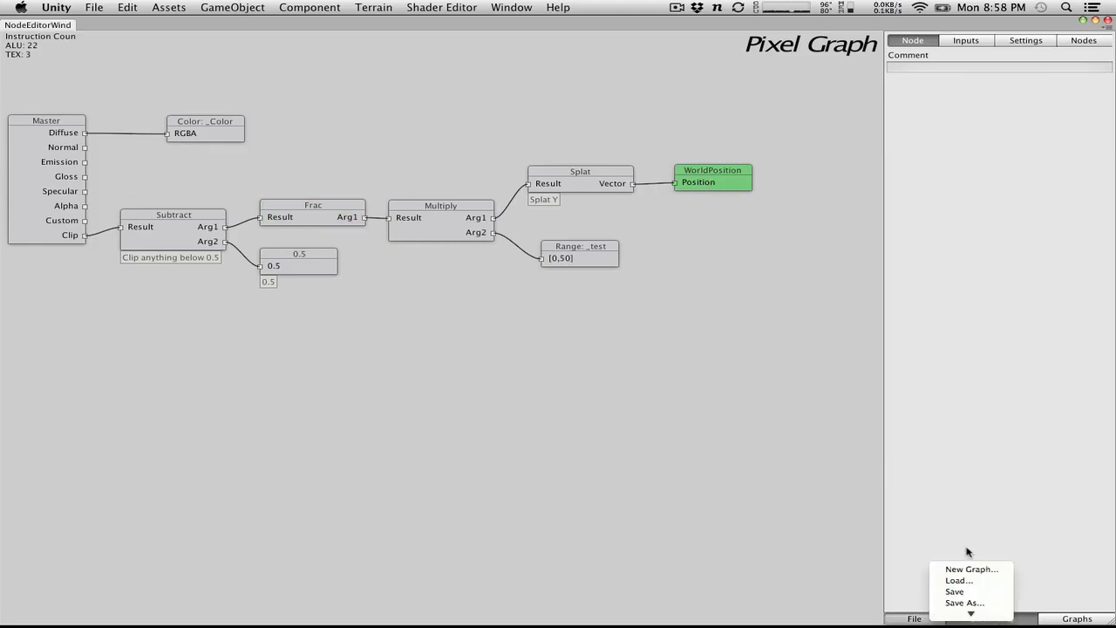
click(958, 581)
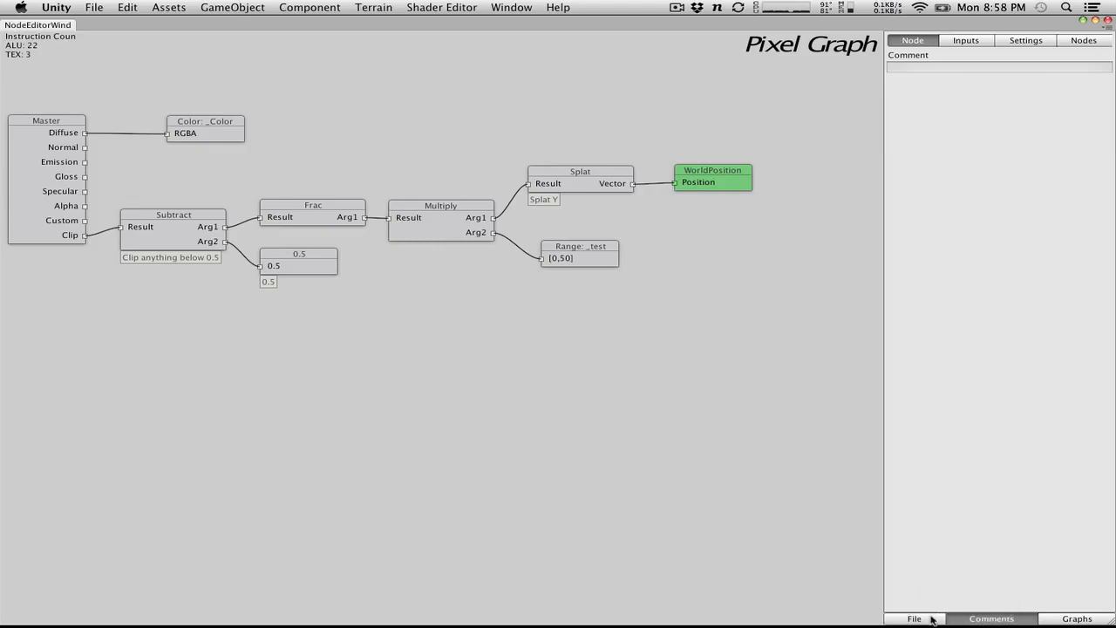
click(915, 617)
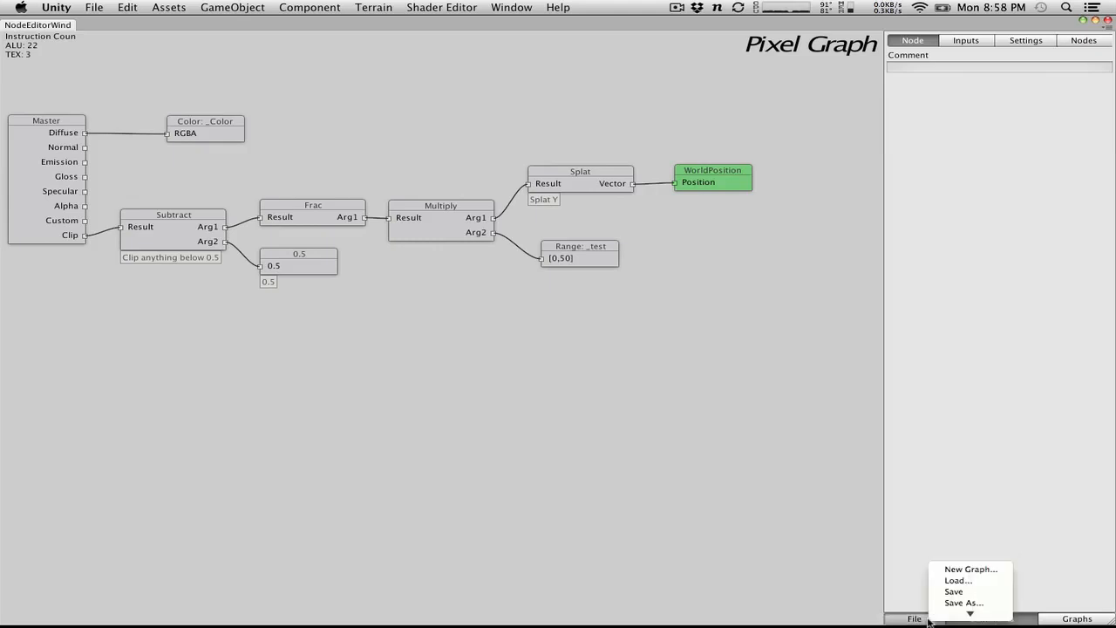
click(974, 605)
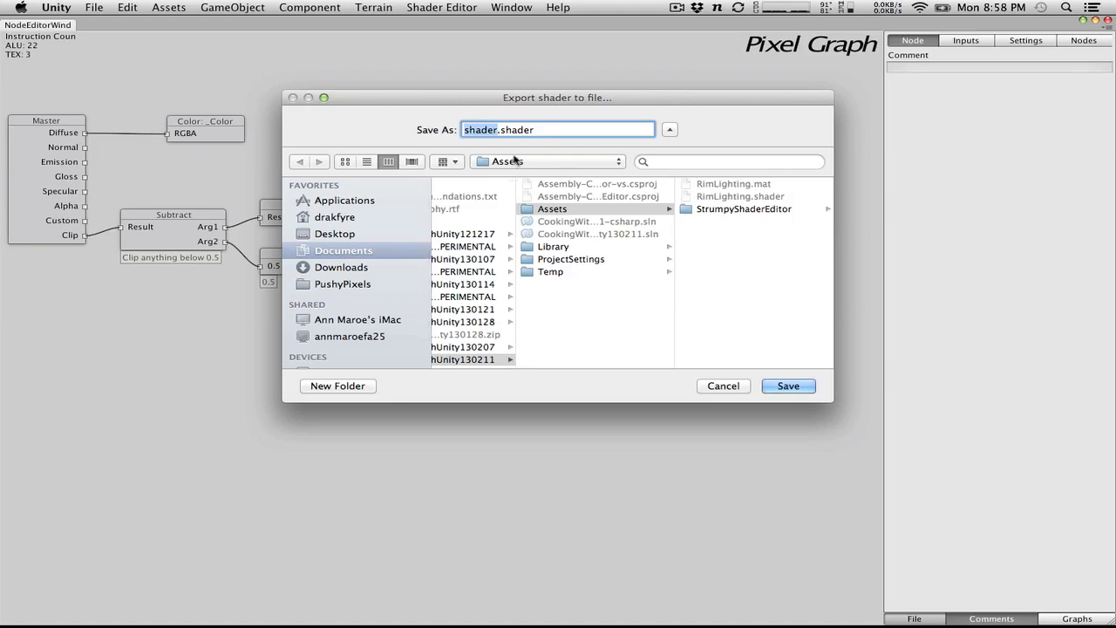
text(Clip)
key(Return)
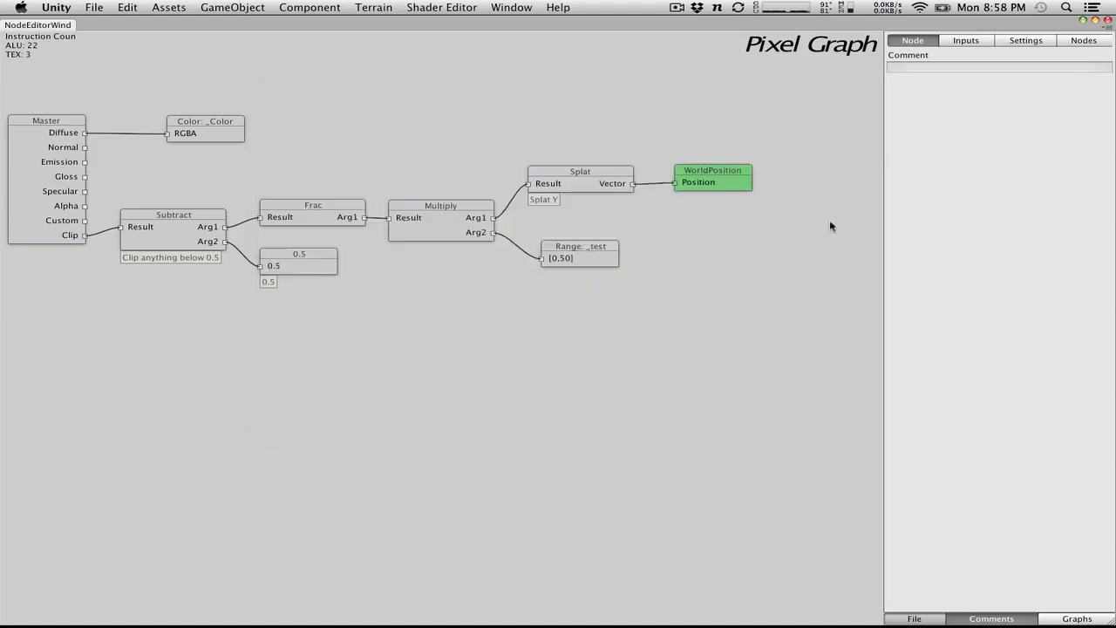
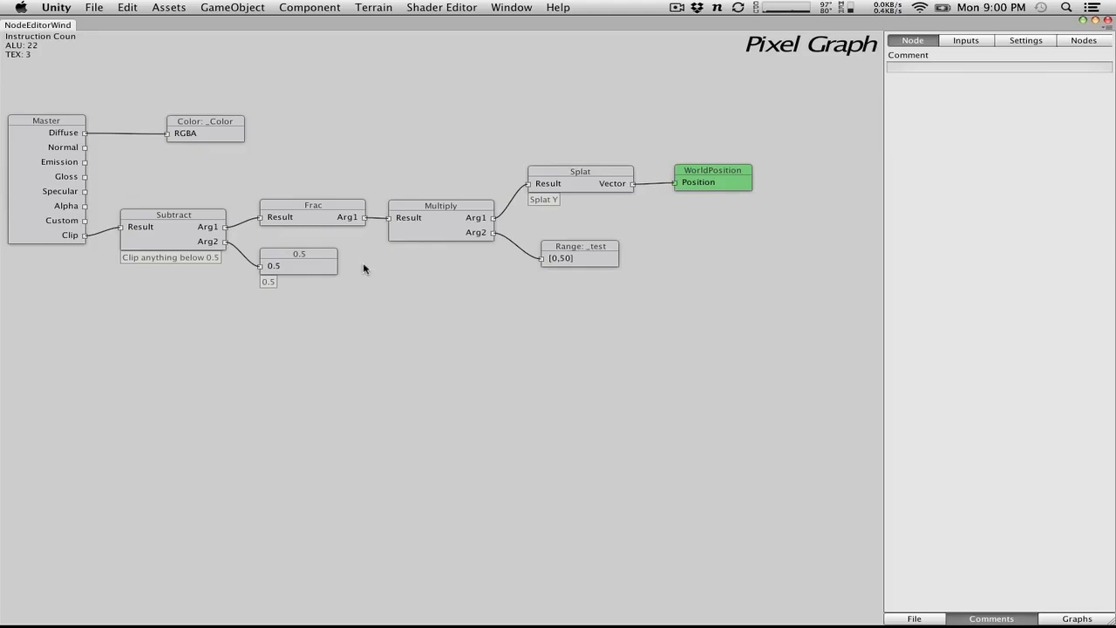
Step: Return to the main editor window and create a material named Clip from the Clip shader
click(1089, 20)
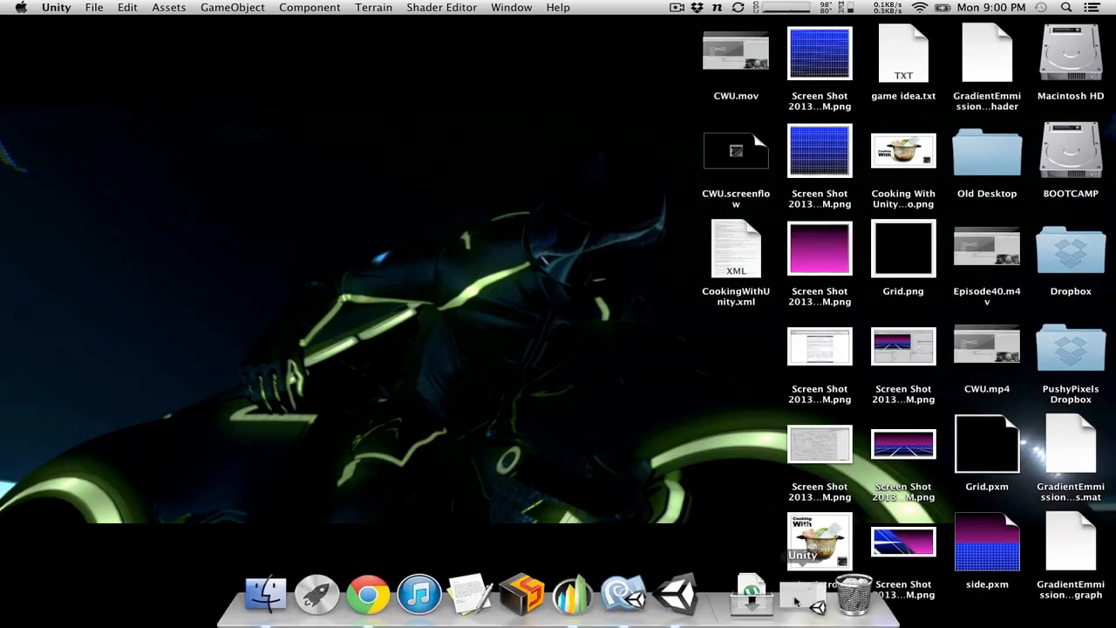
click(802, 603)
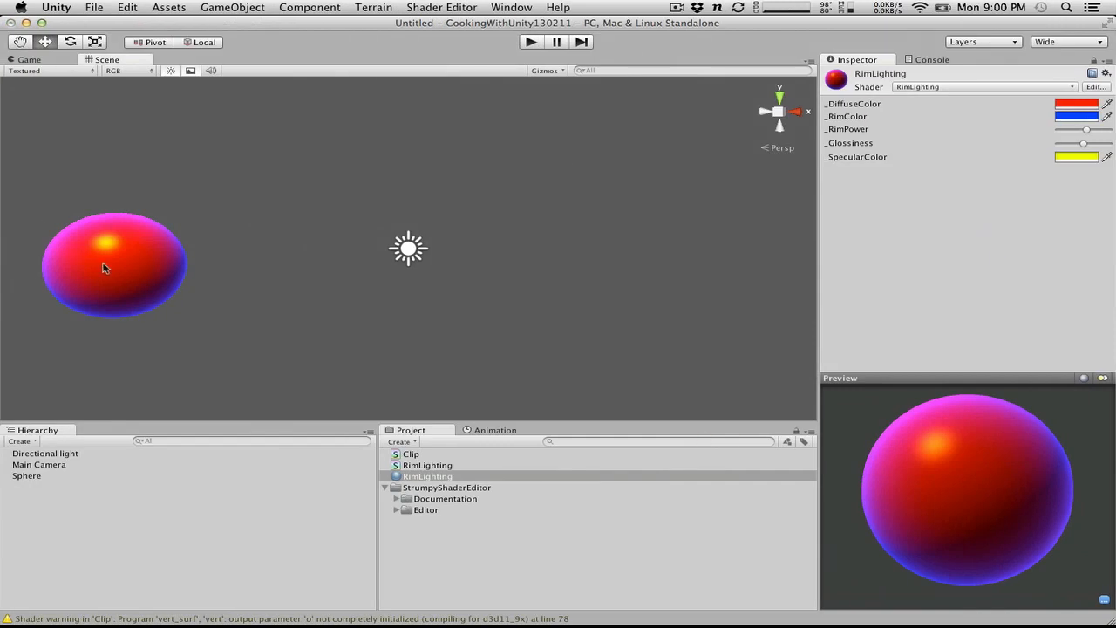
click(103, 268)
click(417, 455)
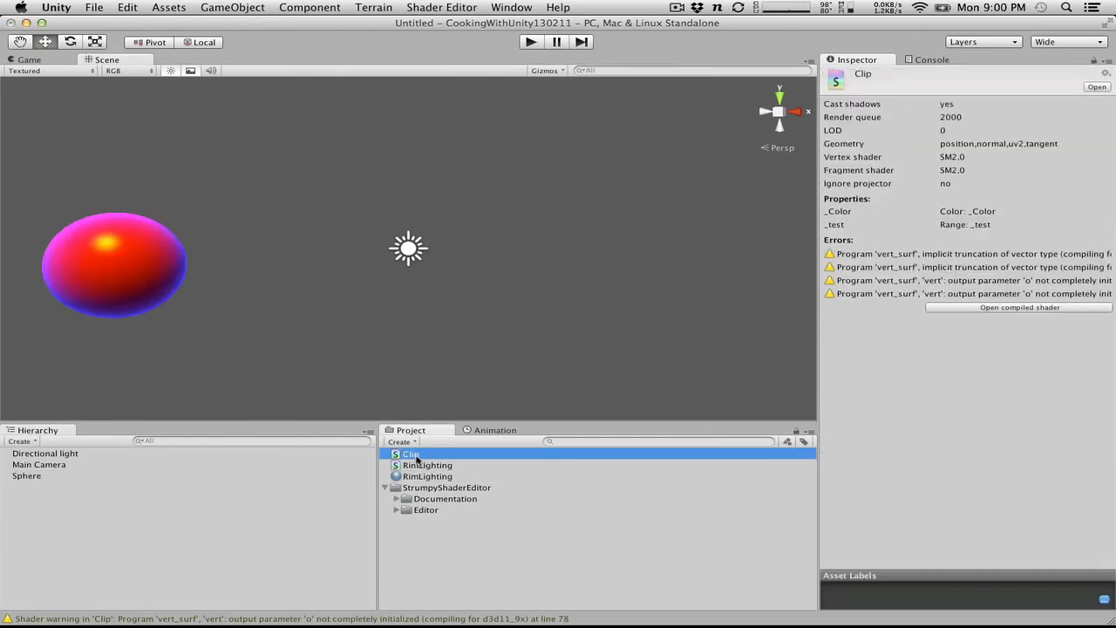
right_click(418, 455)
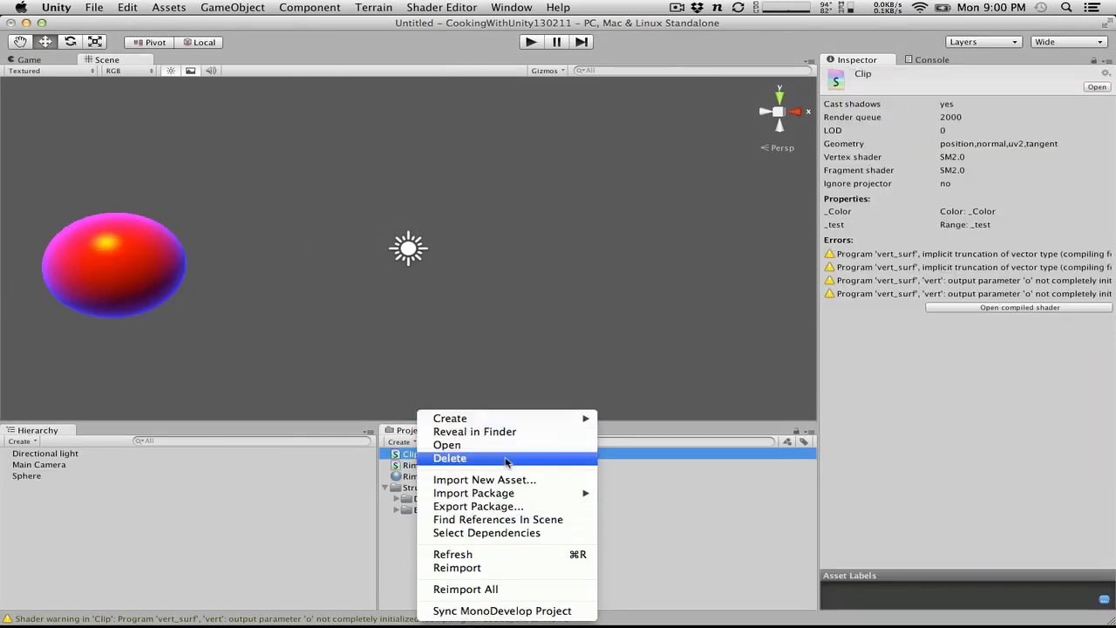
mouse_move(510, 419)
click(636, 492)
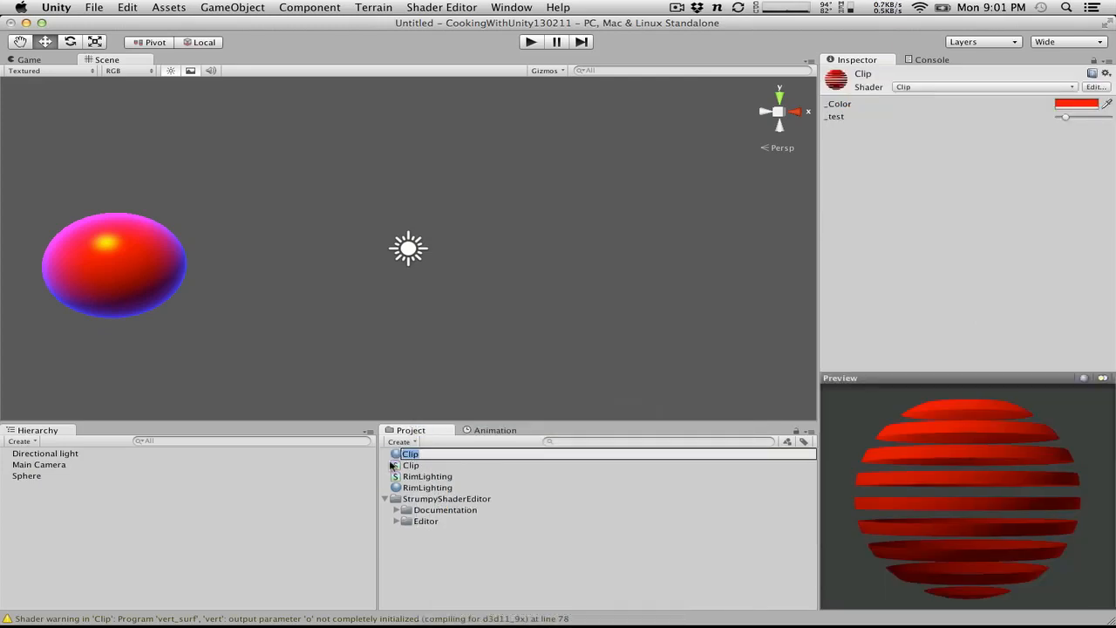
key(Return)
Step: Assign the Clip material to the sphere in the scene
click(397, 454)
drag(406, 465, 127, 277)
Step: Enter play mode and lower the Sphere to a Y position of -0.5 to test the world-space clipping
click(528, 46)
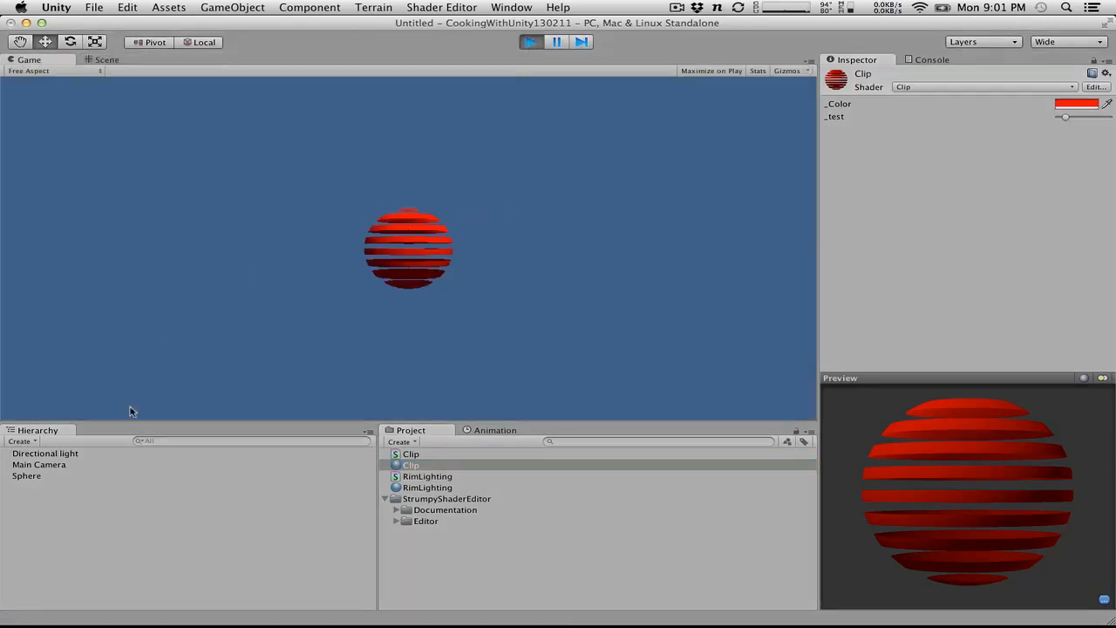
click(40, 477)
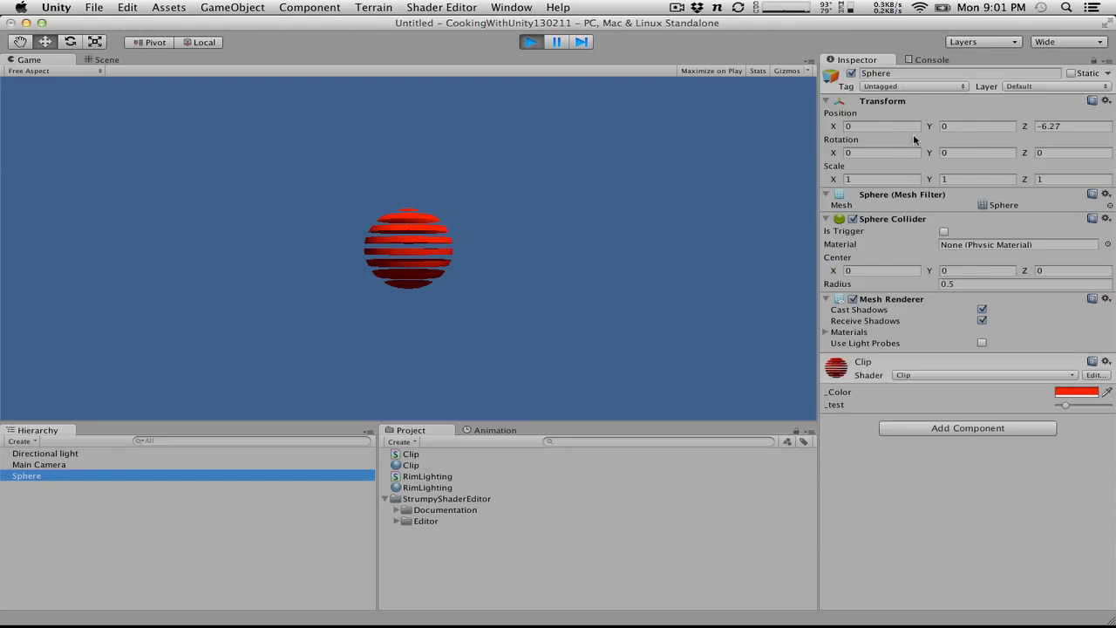
mouse_move(928, 129)
mouse_down()
mouse_move(938, 127)
mouse_move(863, 127)
mouse_move(990, 133)
mouse_move(898, 129)
mouse_move(928, 130)
mouse_up()
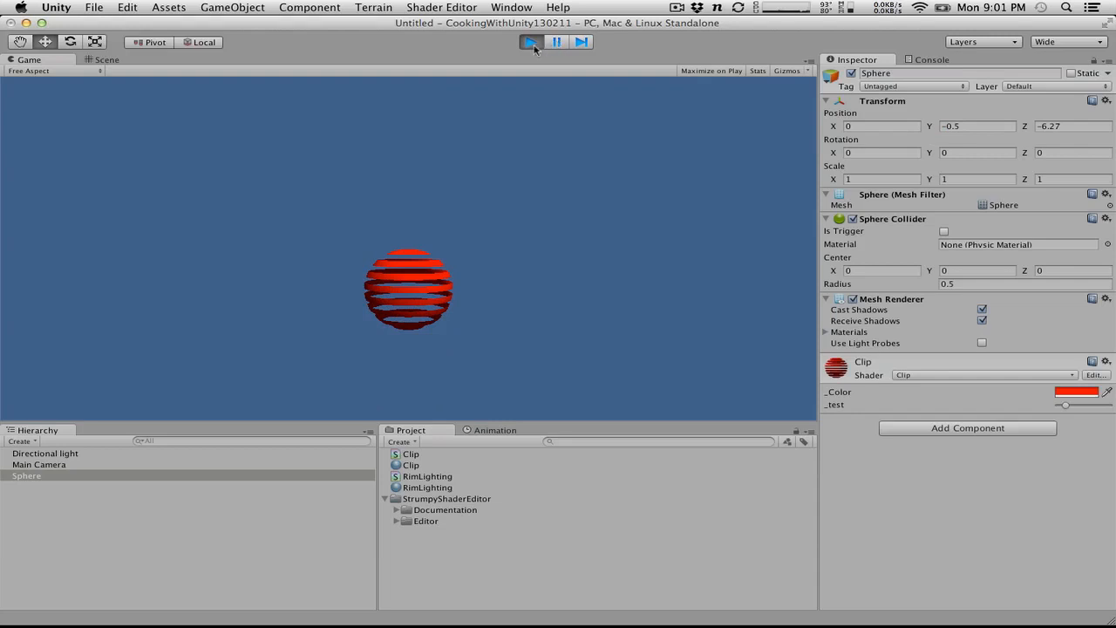
Step: Stop play mode, clear the sphere selection and switch to the Clip shader's graph window
click(533, 46)
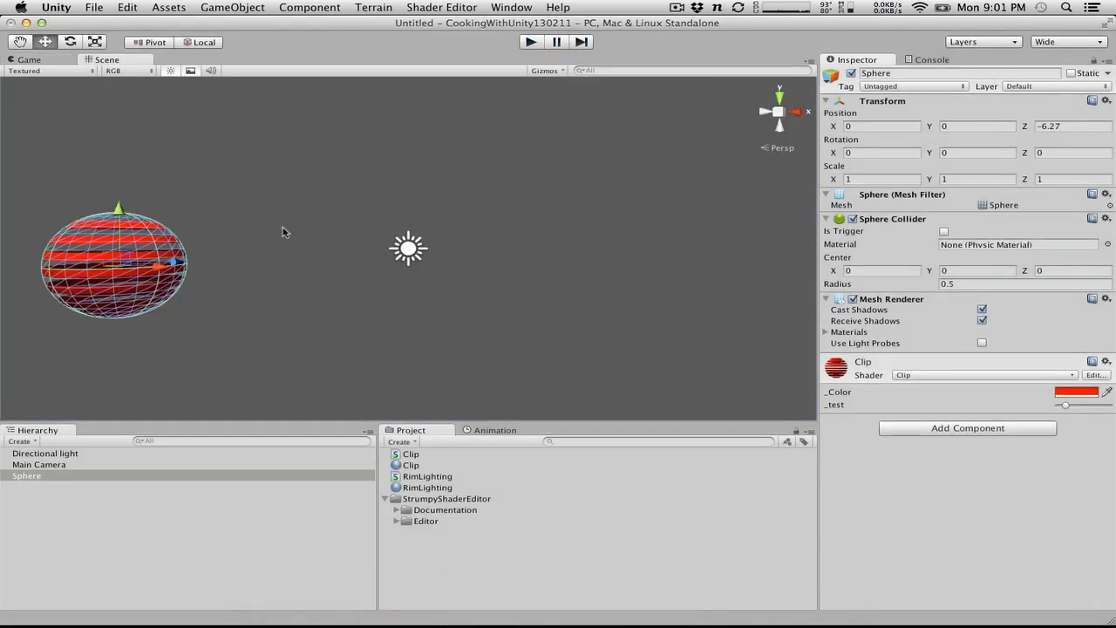
click(224, 288)
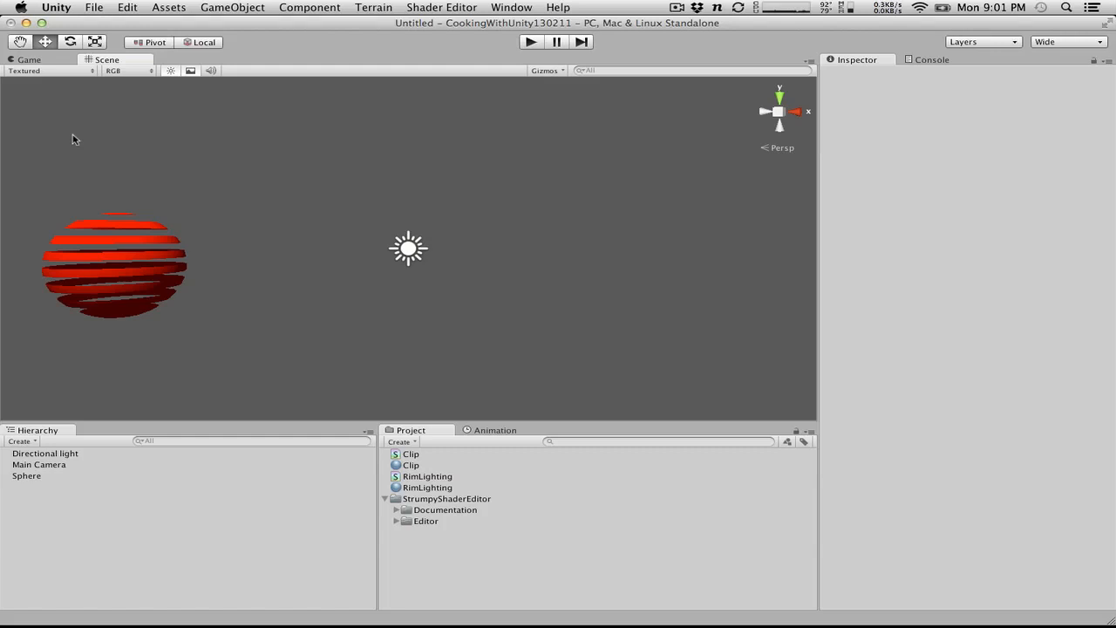
mouse_move(494, 622)
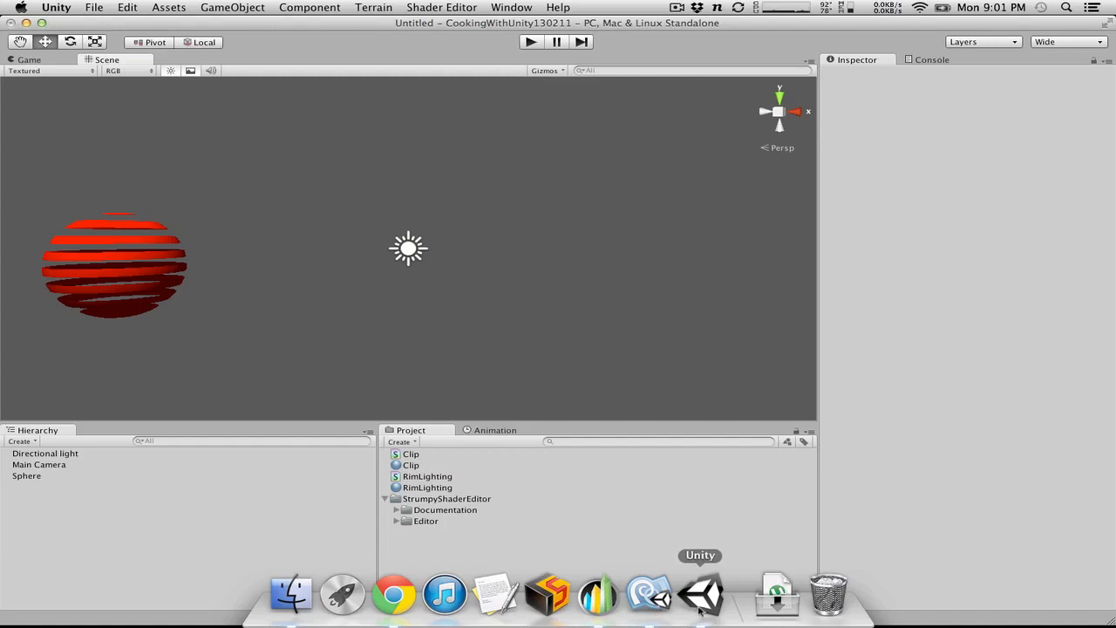
key(ctrl+Right)
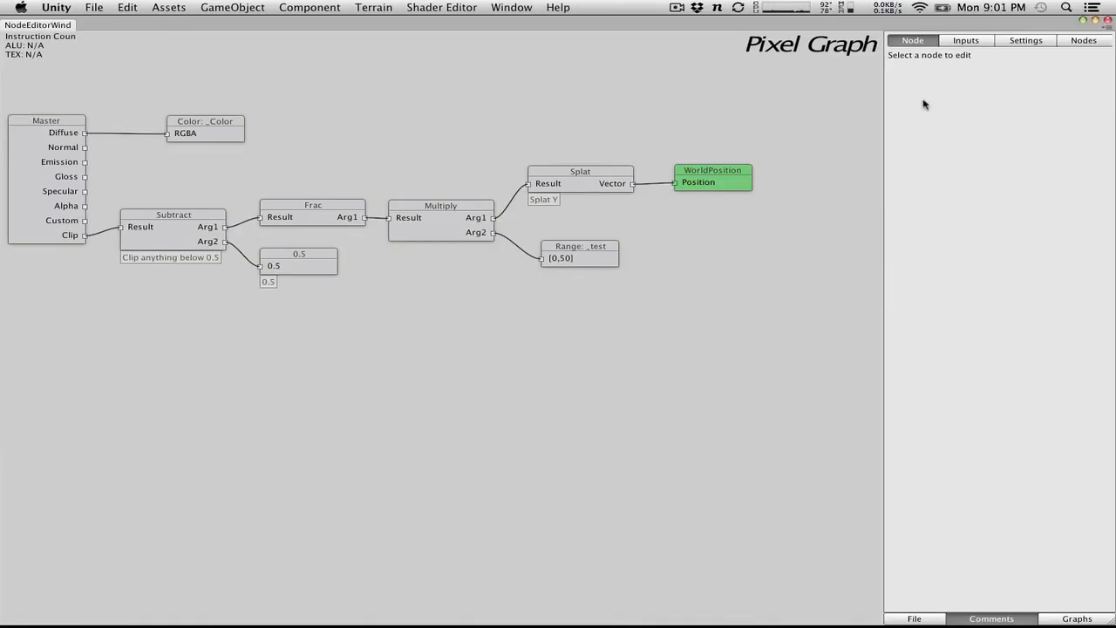
Step: In the shader's culling and depth settings, set CullMode to Back
click(1033, 40)
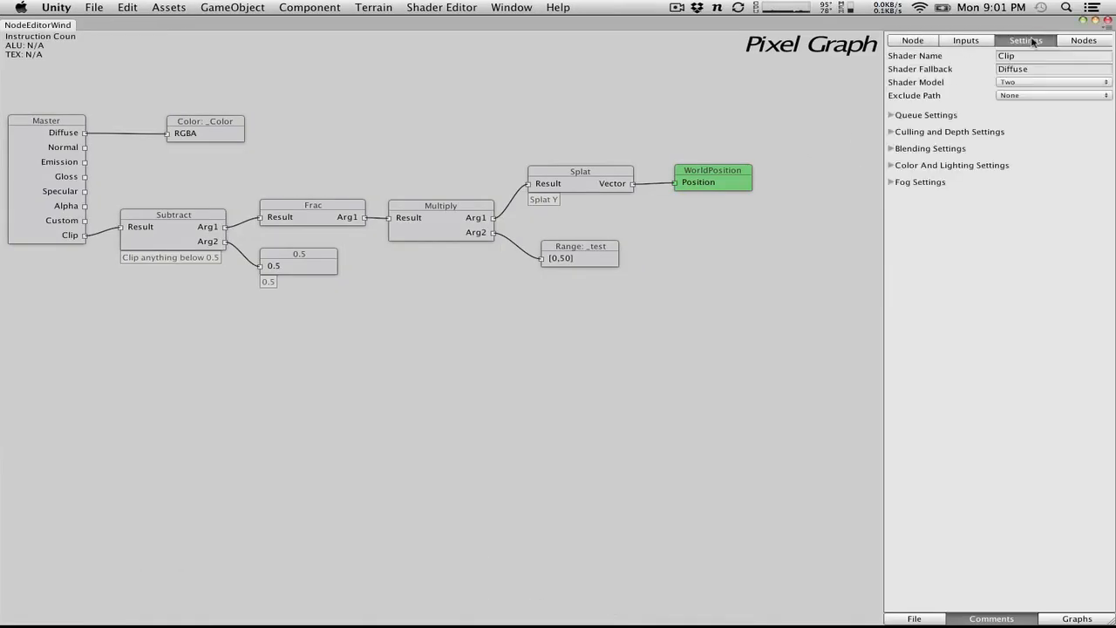
click(891, 115)
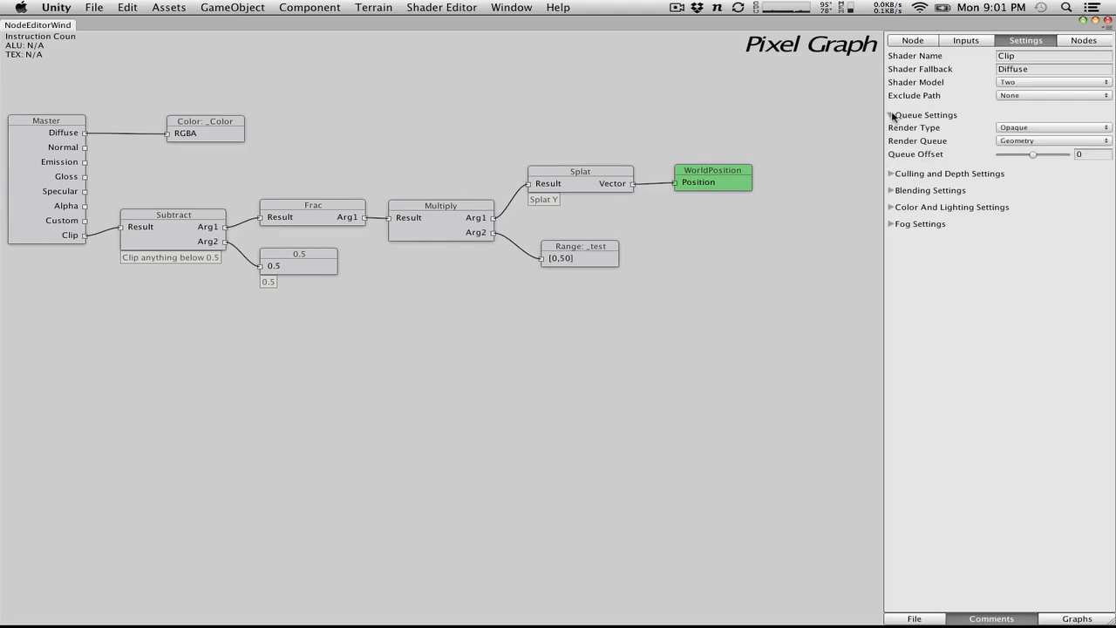
click(891, 174)
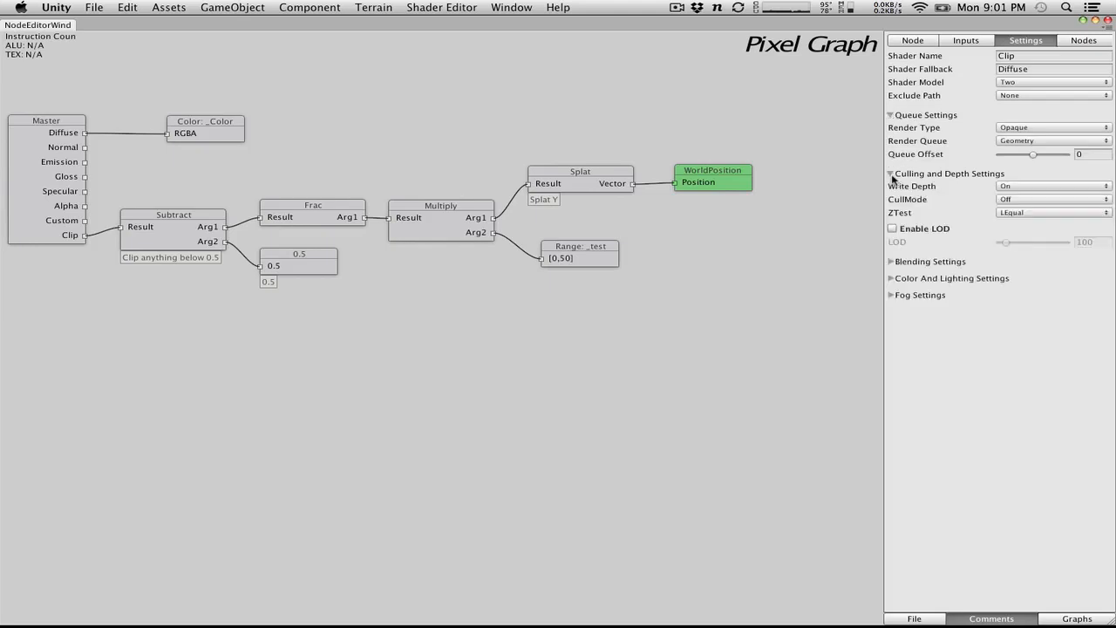
click(1028, 201)
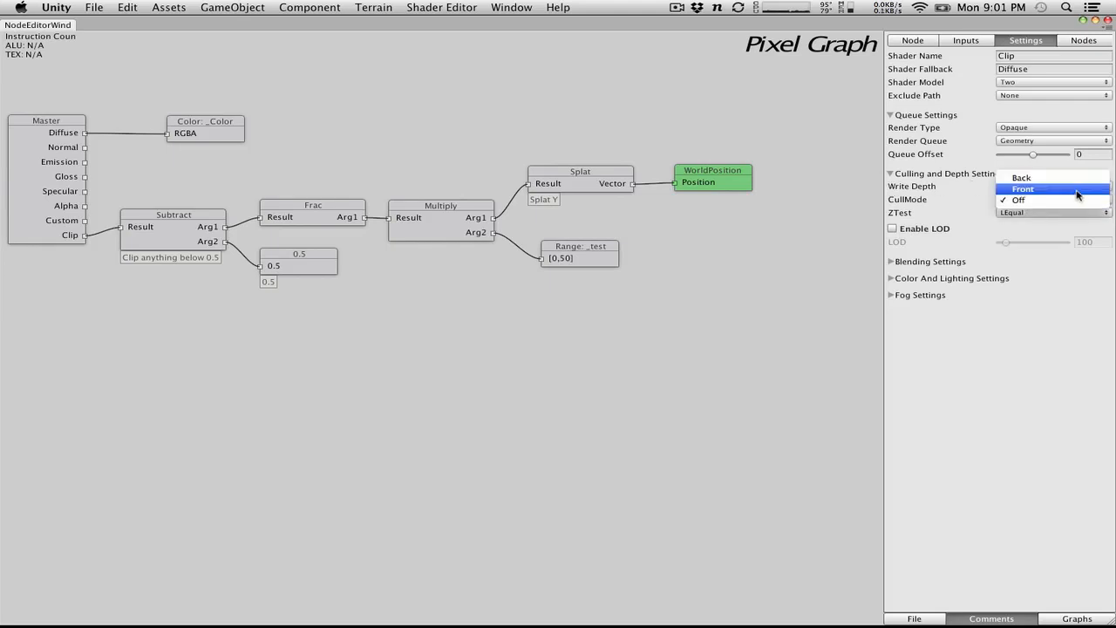
click(1020, 178)
Step: Save the Clip graph and export the shader with back-face culling
click(922, 616)
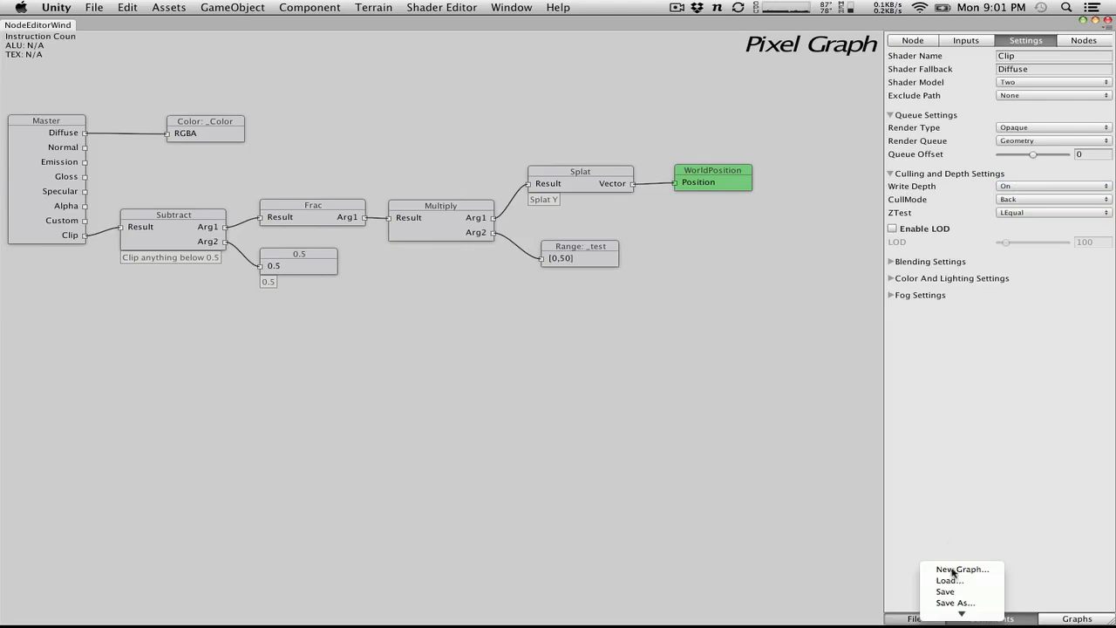
click(950, 579)
click(914, 618)
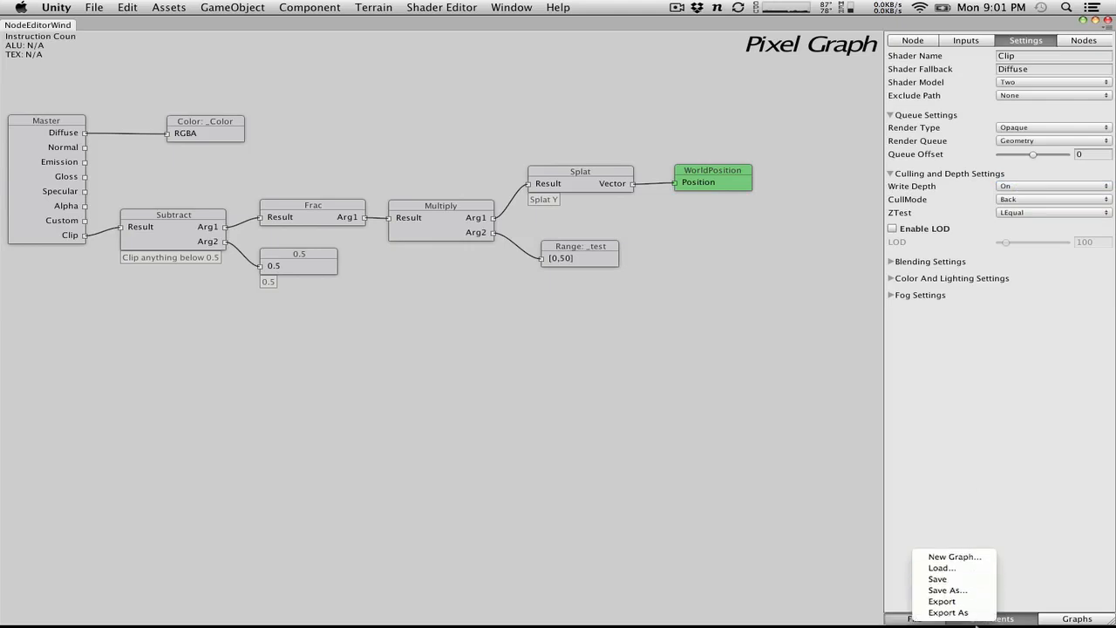
click(950, 600)
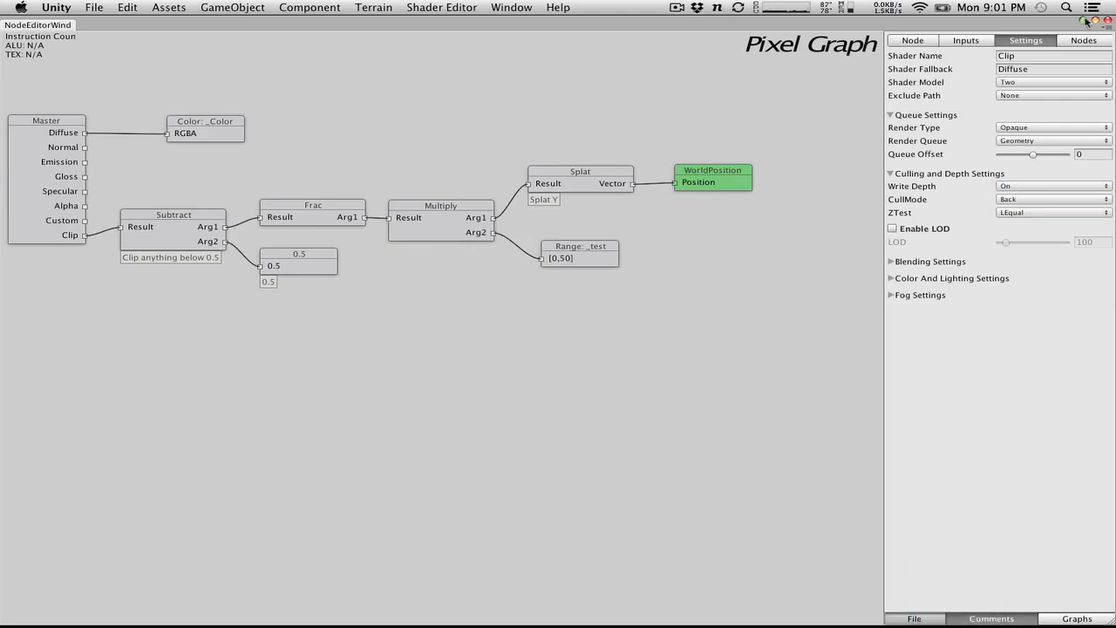
Step: Minimise the graph window, play the scene and move the sphere to Y 0.55 and Z -7.98 to inspect the back-culled stripes
click(1095, 20)
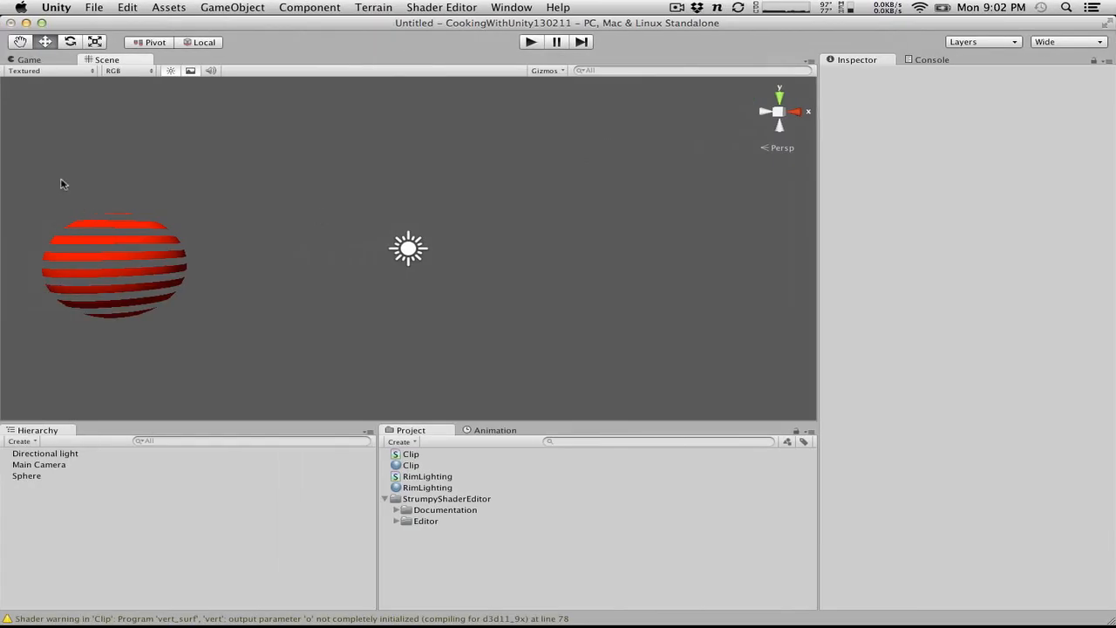
click(115, 267)
click(533, 44)
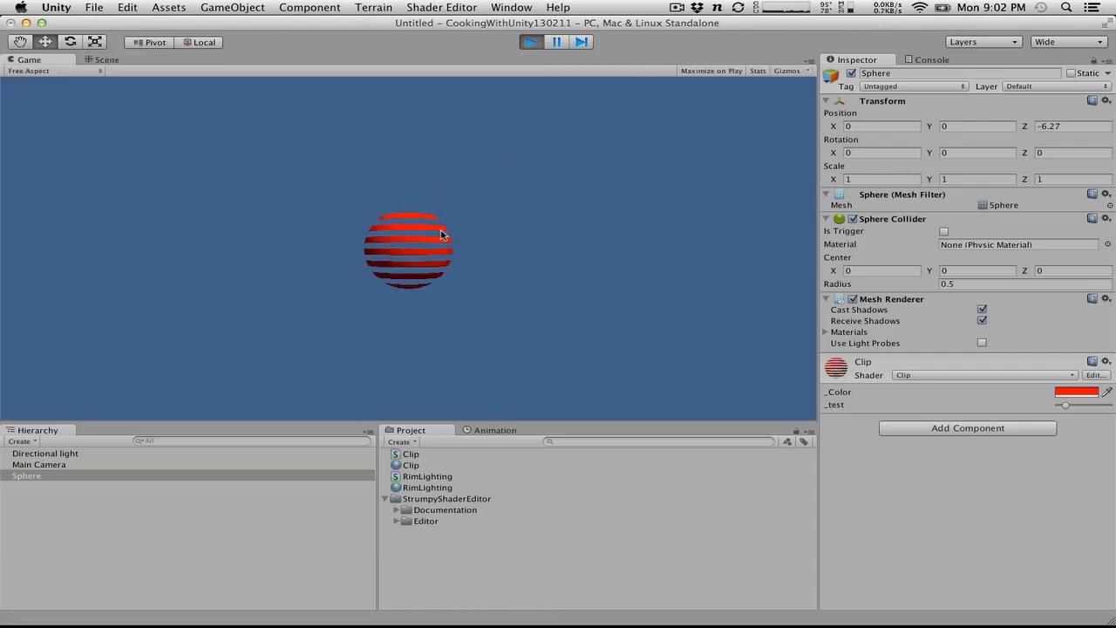
drag(1027, 128, 938, 129)
Step: Restore the minimised shader graph window from the desktop and return to the Clip shader's settings
key(ctrl+Right)
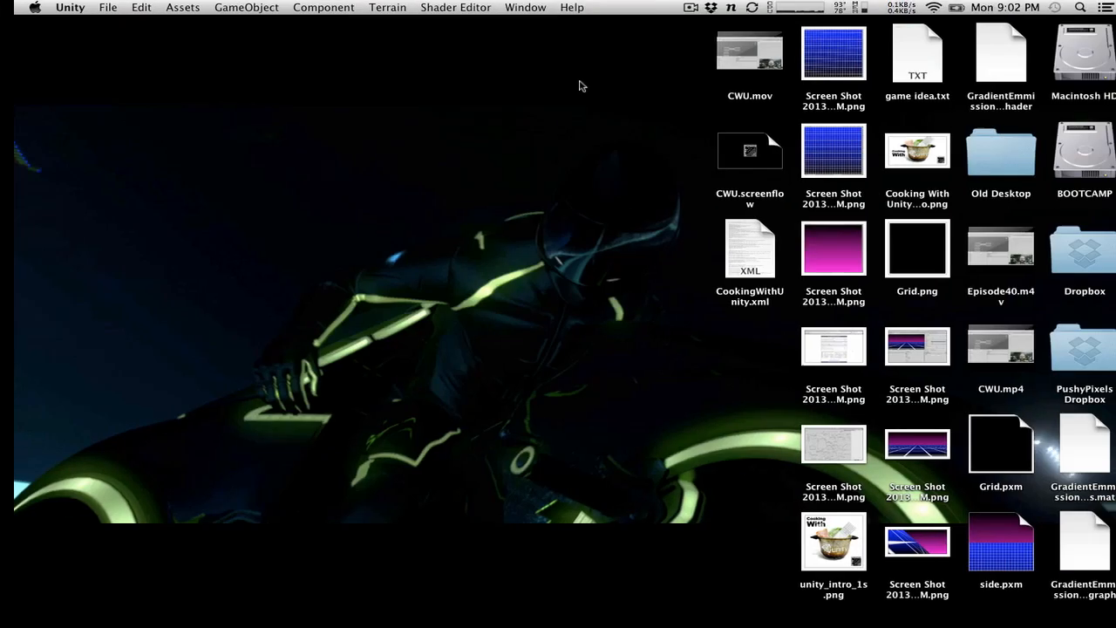
key(ctrl+Right)
key(ctrl+Left)
mouse_move(864, 626)
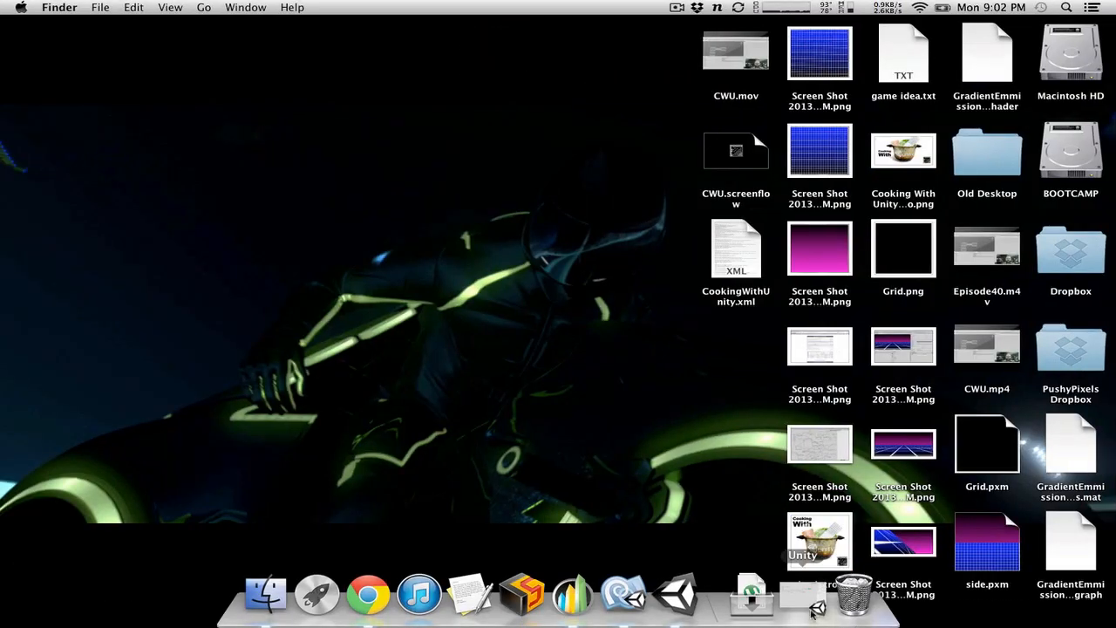
click(803, 600)
key(ctrl+Left)
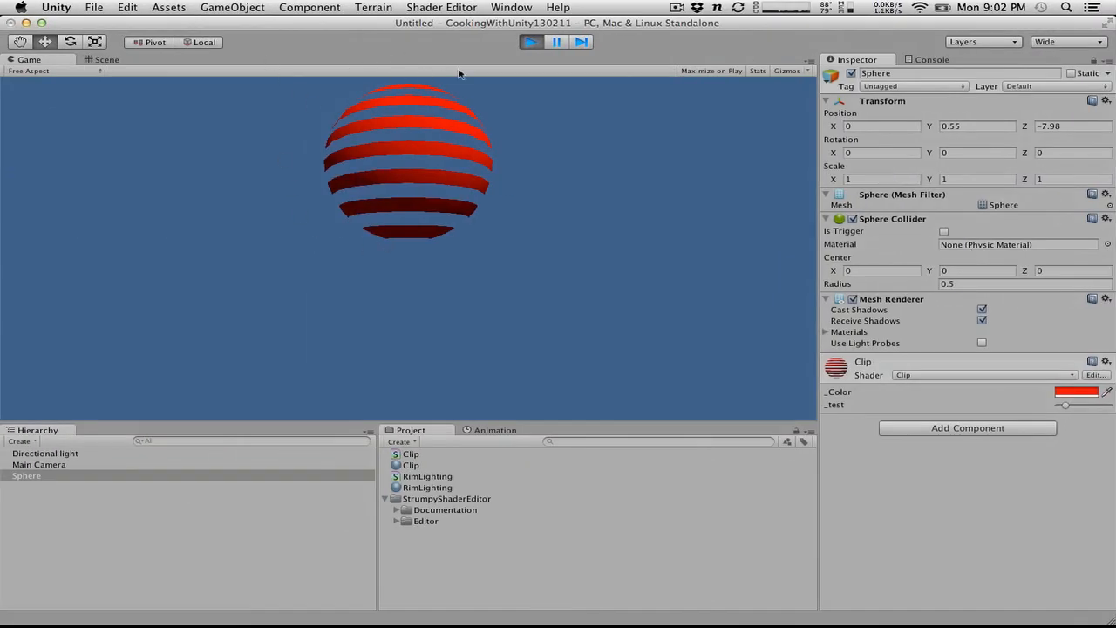
key(ctrl+Right)
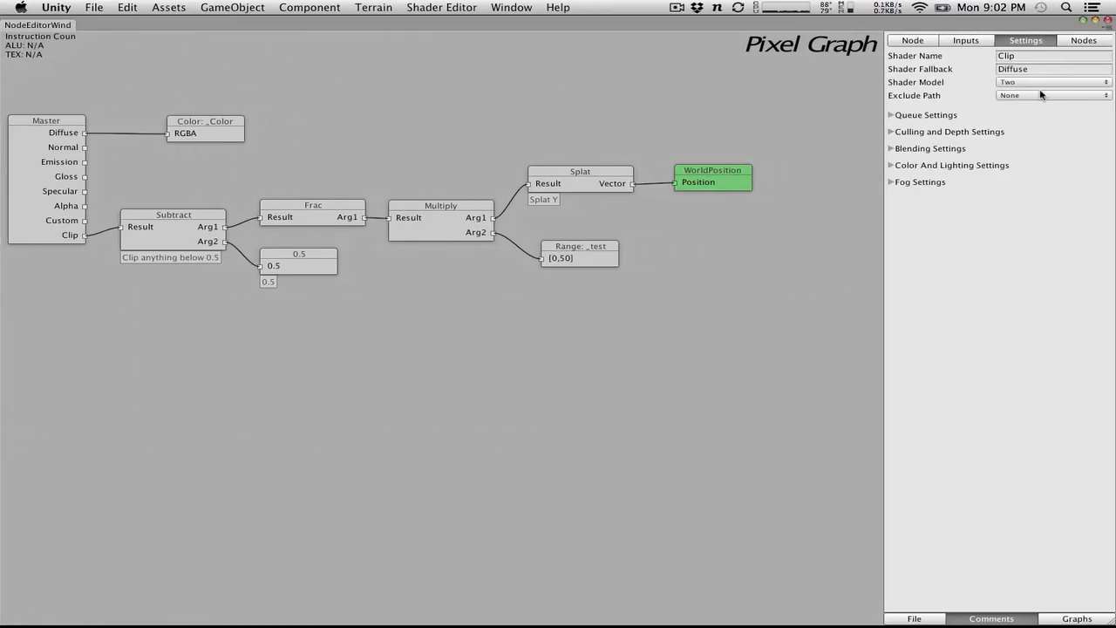
Step: Turn culling off for the Clip shader by setting CullMode to Off
click(894, 132)
click(1033, 158)
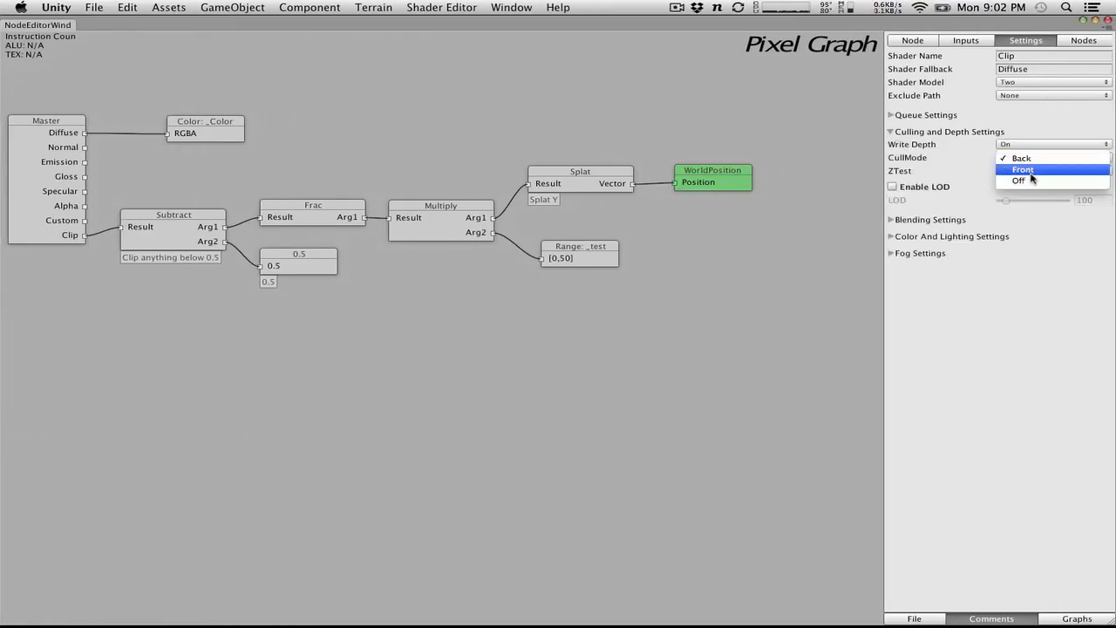
click(1031, 180)
Step: Save the Clip graph and export the shader with culling disabled
click(916, 618)
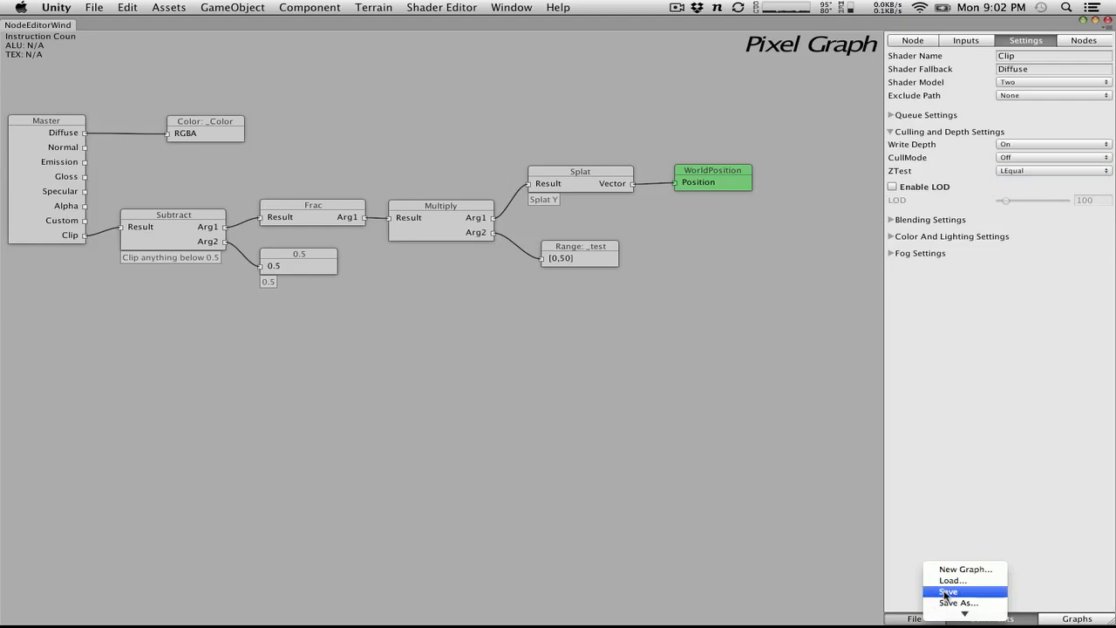
click(947, 592)
click(914, 618)
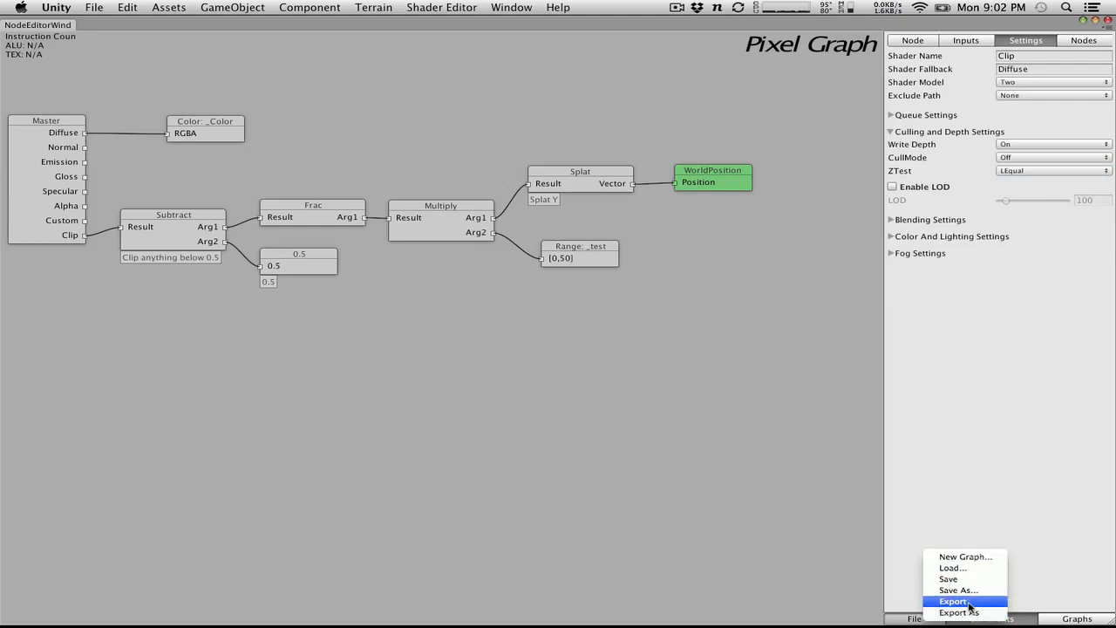
click(954, 601)
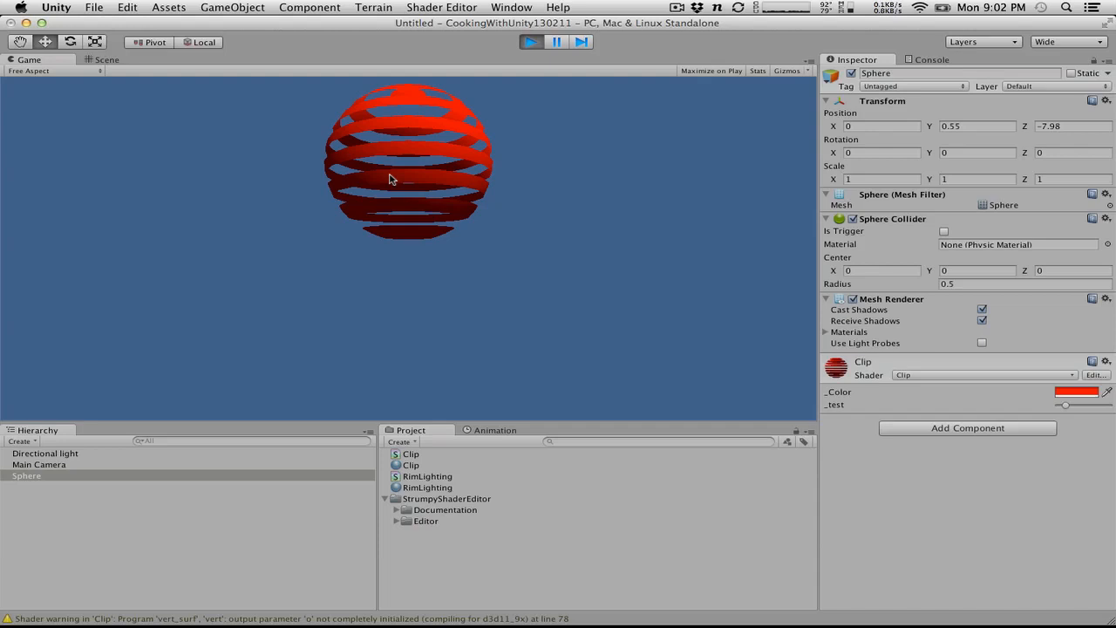
Step: Add a plane to the running scene and rotate it to about X 354.64, Y 313.12 and Z 5.26
click(24, 441)
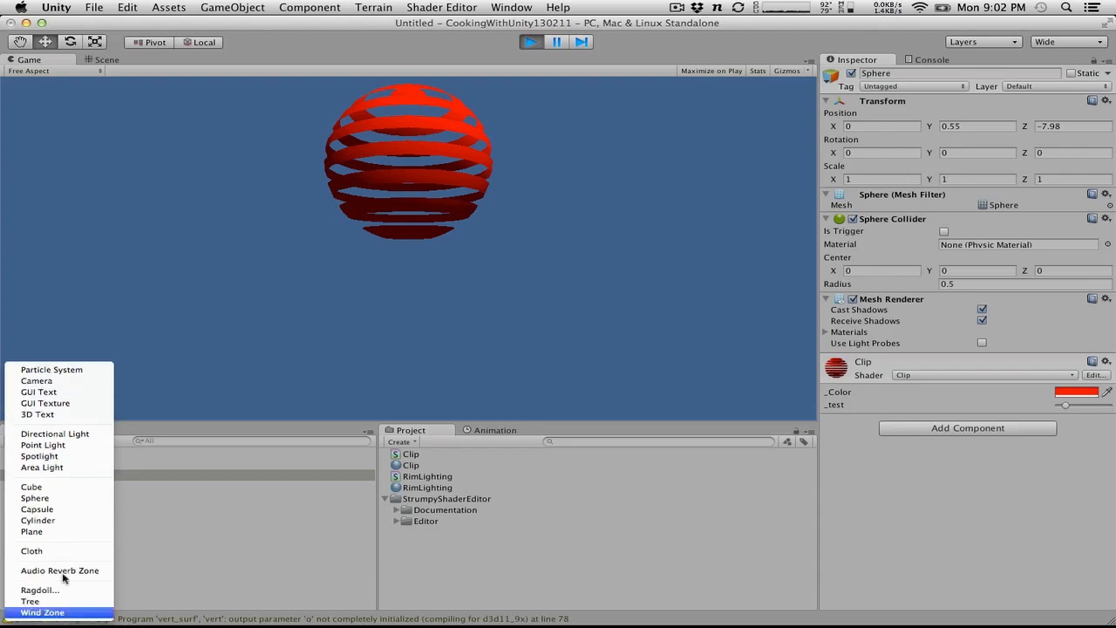
click(74, 529)
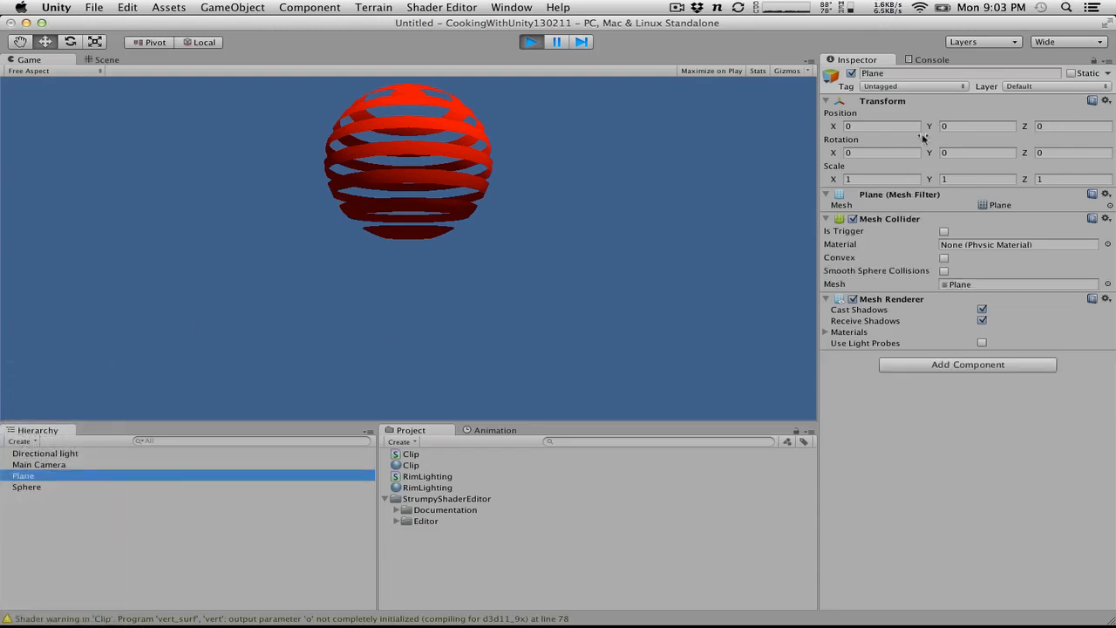
drag(1031, 157, 625, 114)
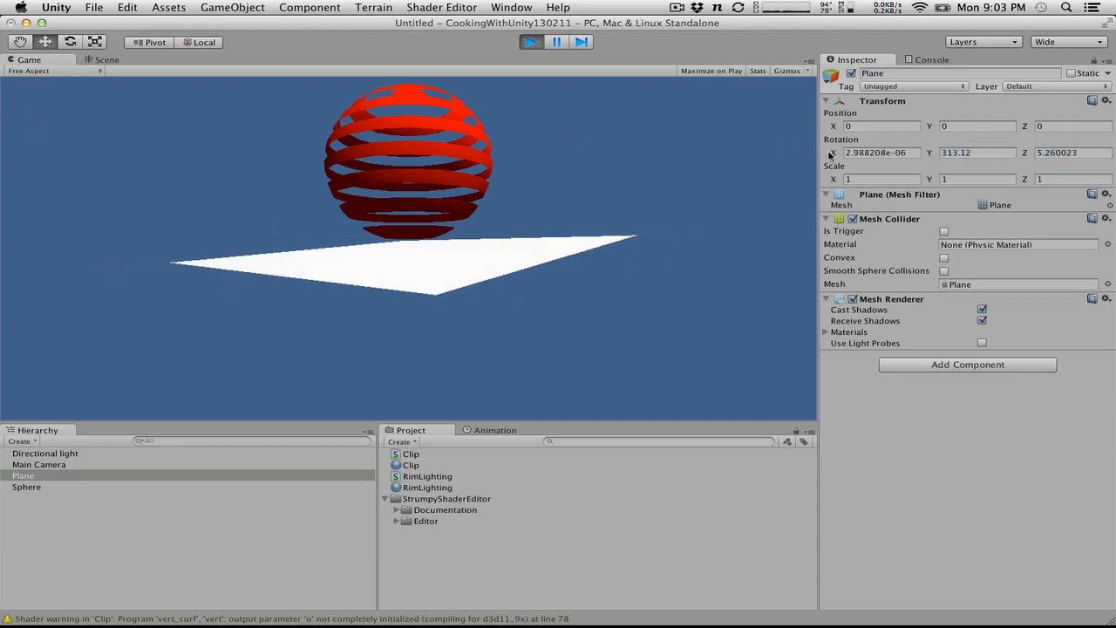
drag(832, 152, 197, 127)
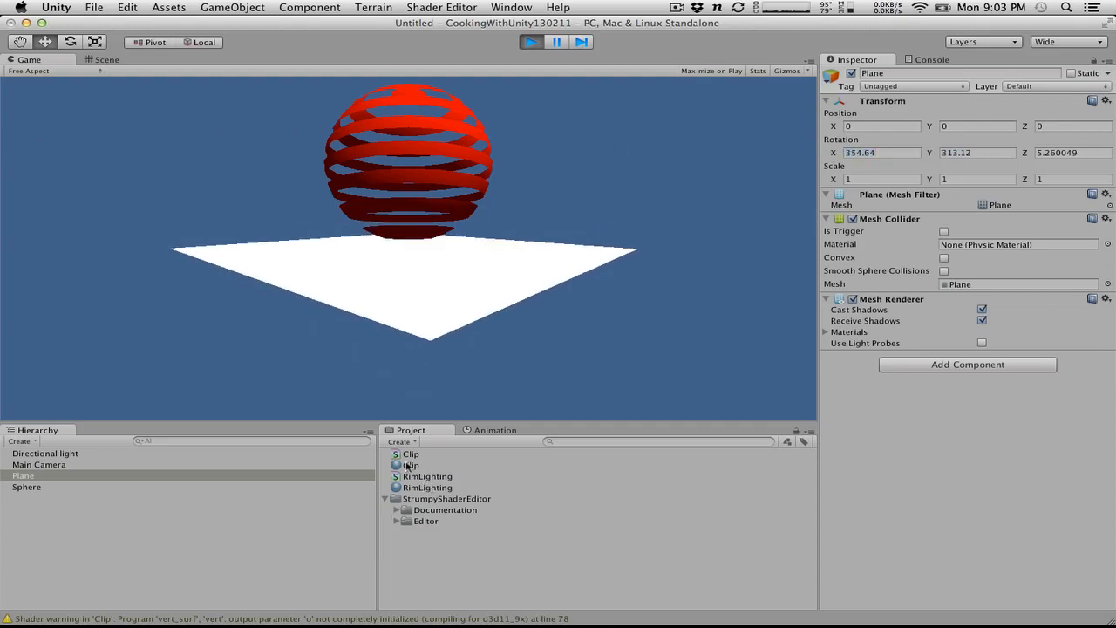
Step: Apply the Clip material to the plane, rotate it further about its X axis to inspect the stripes, and end play mode
drag(410, 467, 56, 490)
drag(411, 465, 77, 472)
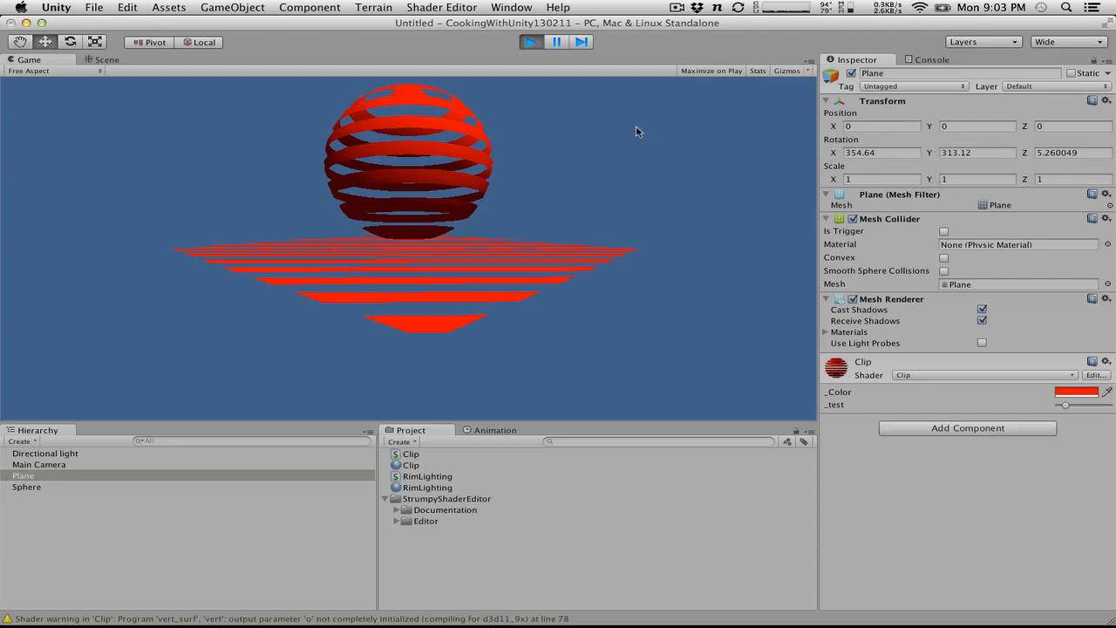
drag(834, 153, 204, 299)
drag(3, 356, 246, 310)
click(529, 41)
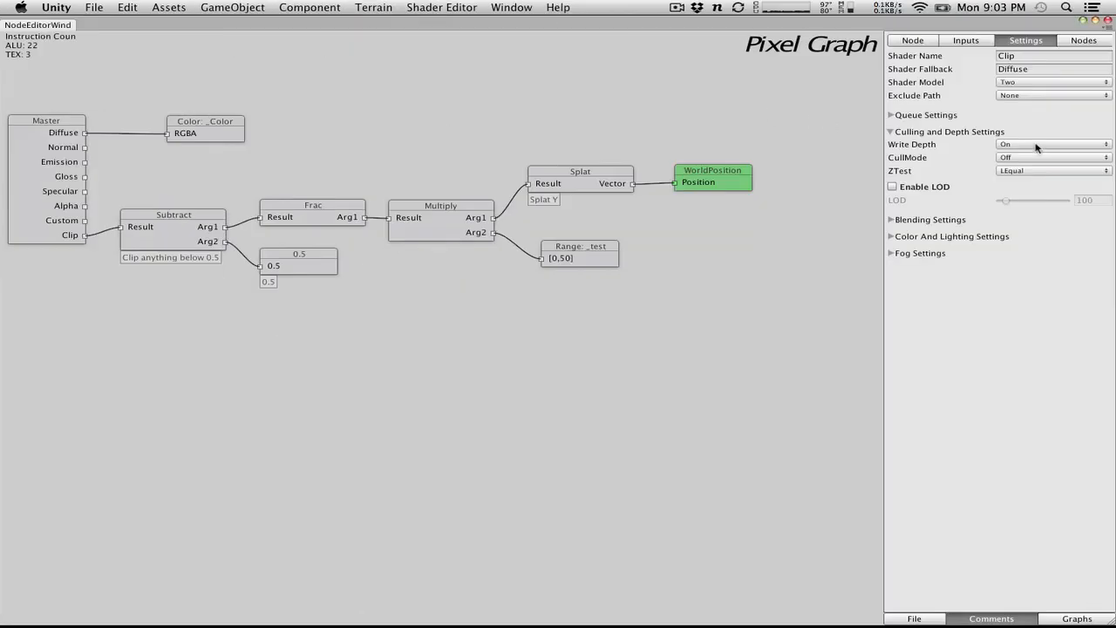
Step: Set the Clip shader's CullMode to Front in the graph's culling and depth settings
click(1035, 158)
click(1040, 137)
click(1029, 159)
click(1039, 170)
click(127, 7)
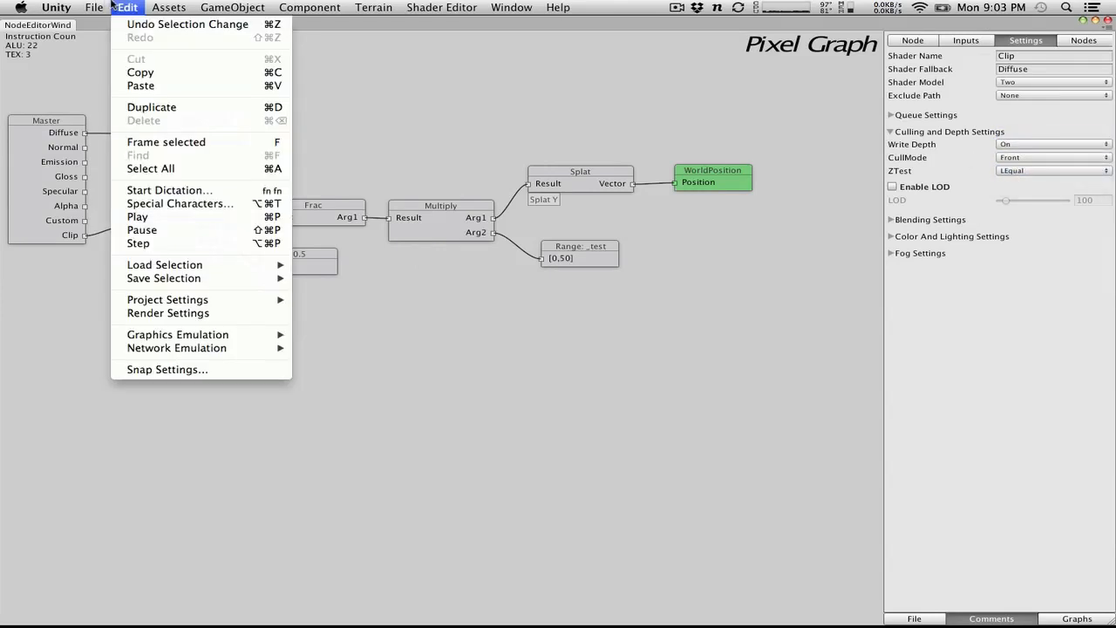
Step: Save the Clip graph and export the shader with front-face culling
click(912, 615)
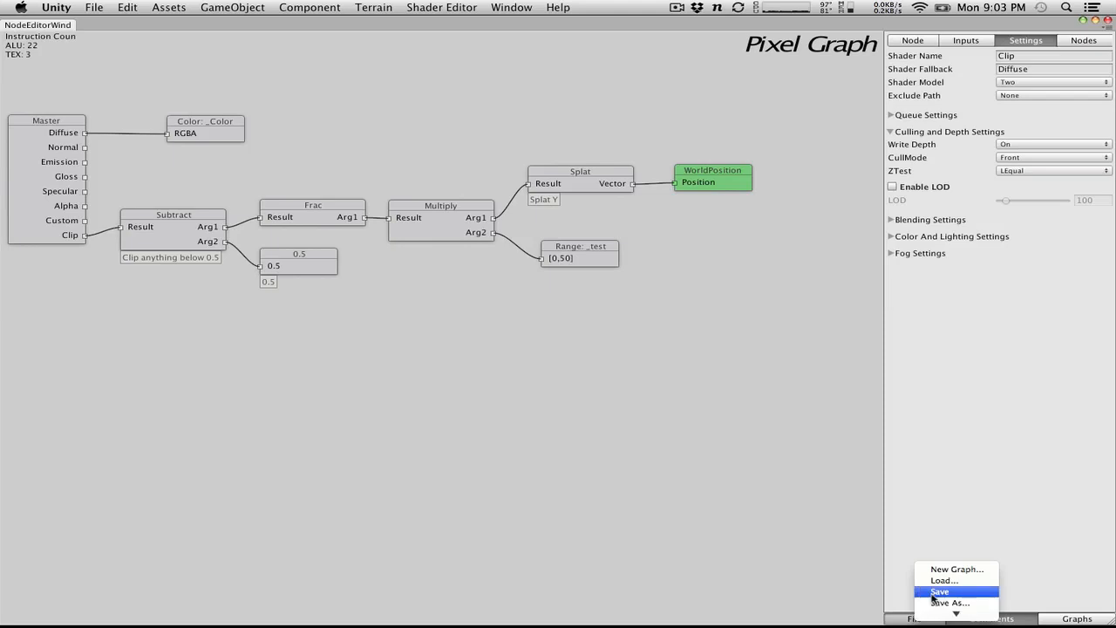
click(932, 593)
click(915, 618)
click(947, 601)
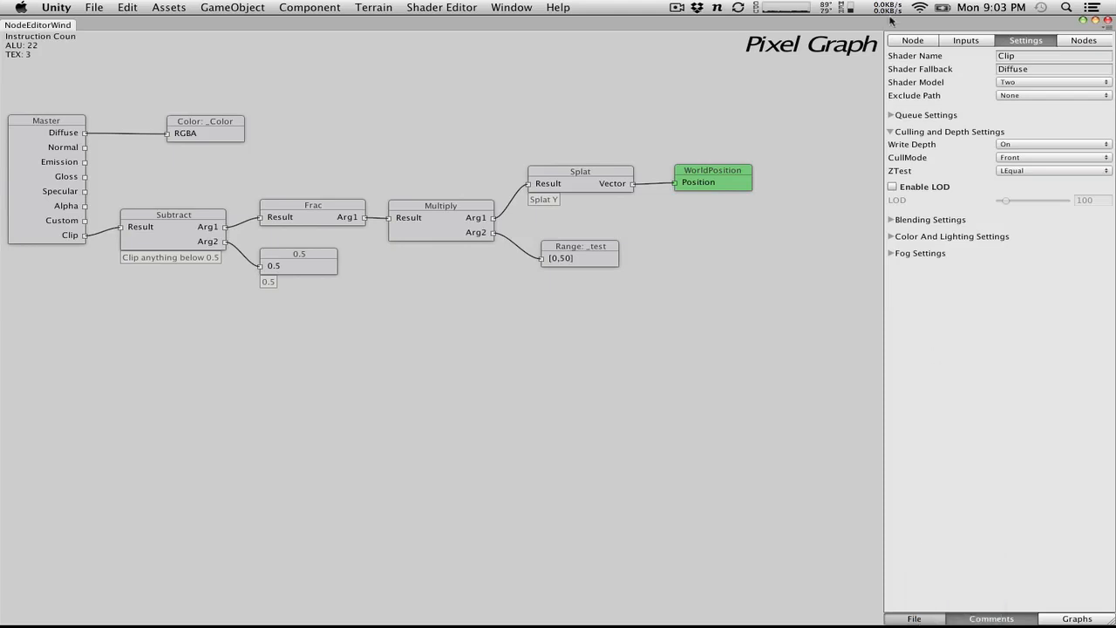
Step: Play the scene, move the sphere along its Y axis to inspect the front-culled stripes, and stop with nothing selected
key(ctrl+Left)
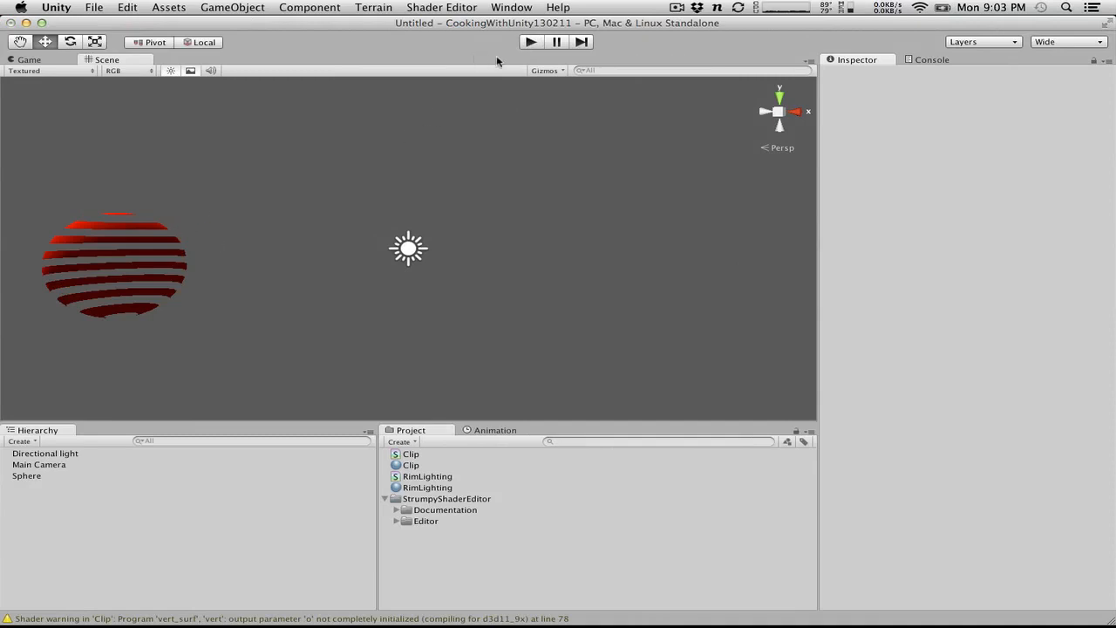
click(528, 46)
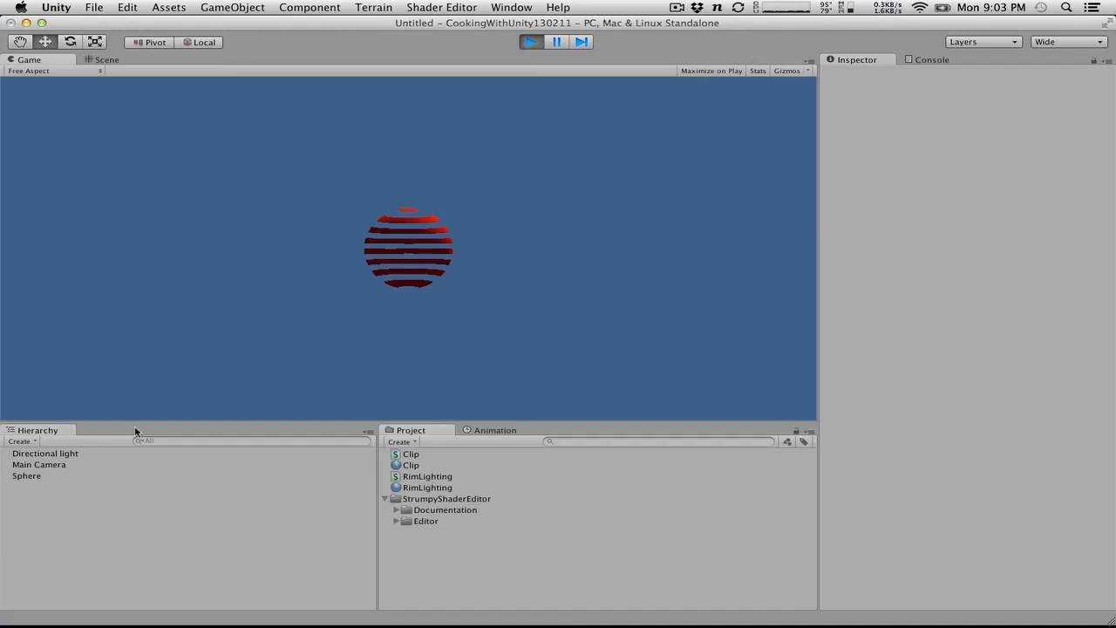
click(21, 476)
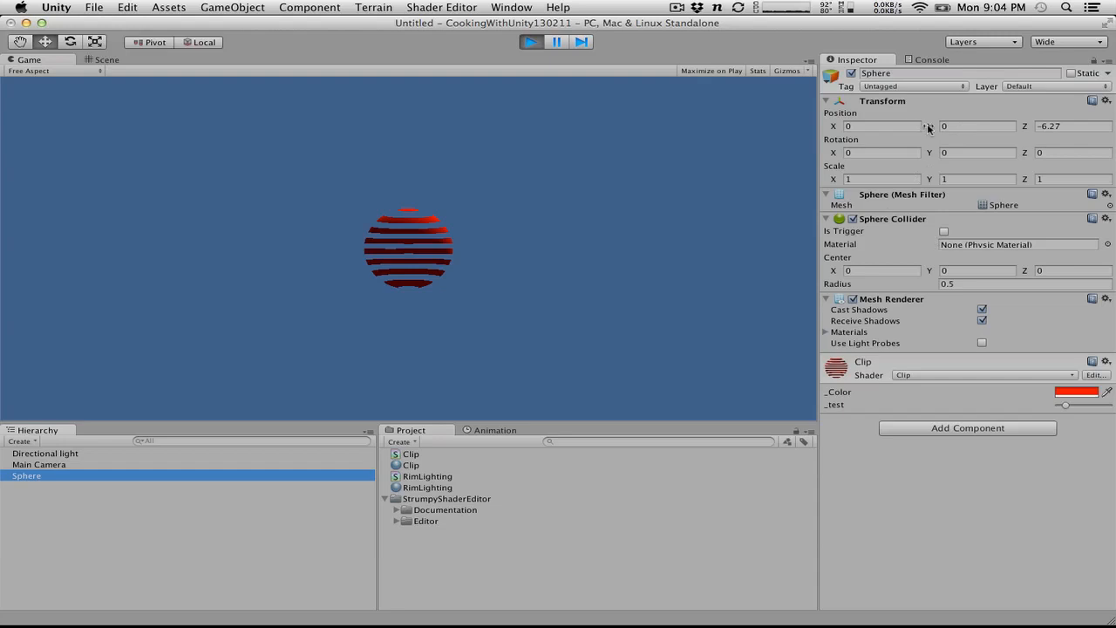
drag(929, 127, 953, 138)
click(533, 42)
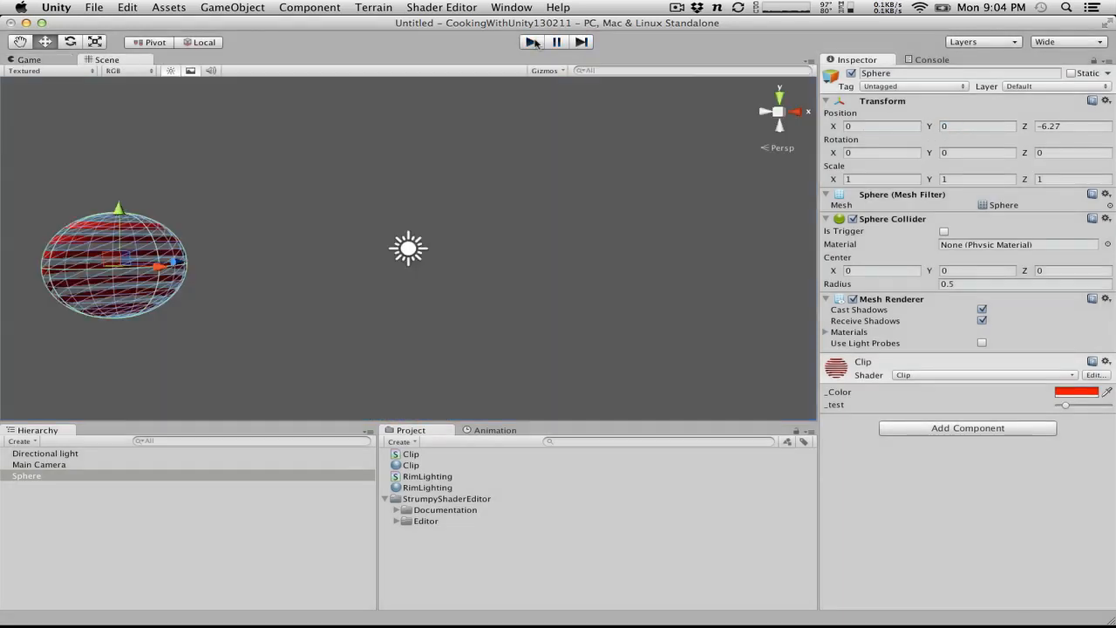
click(369, 226)
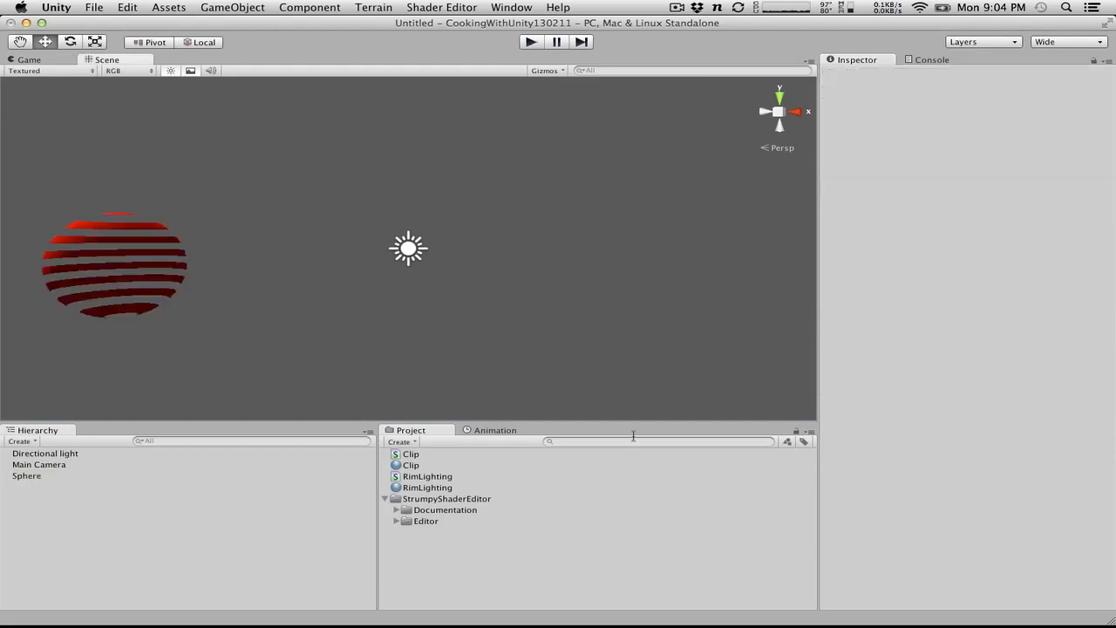
Step: Return to the Clip shader graph and set its CullMode to Off in the culling and depth settings
key(ctrl+Right)
key(ctrl+Right)
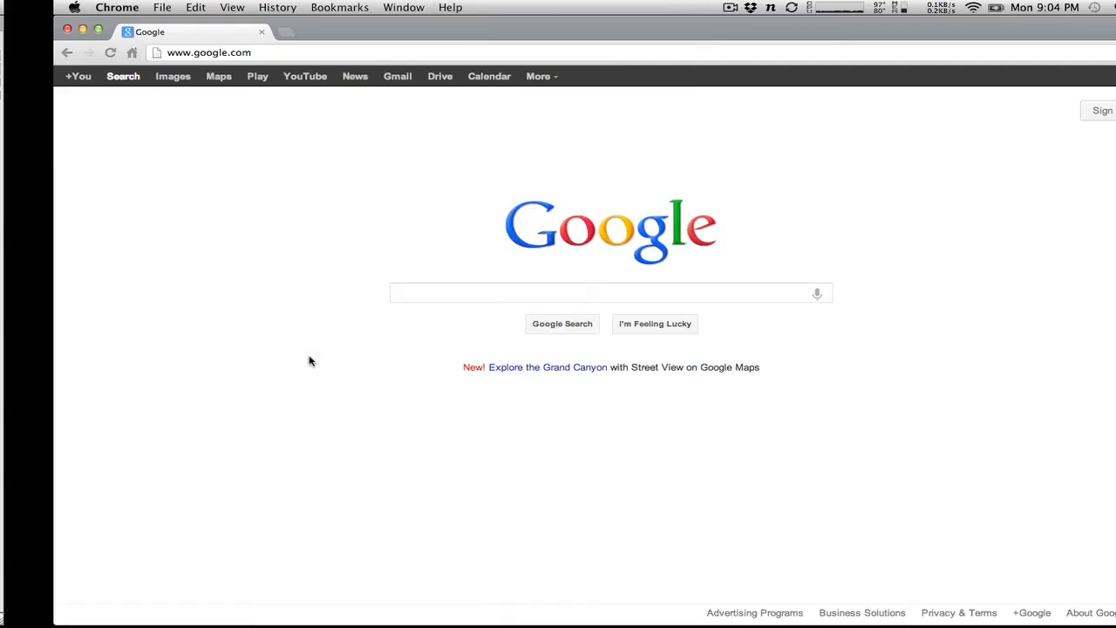
key(ctrl+Left)
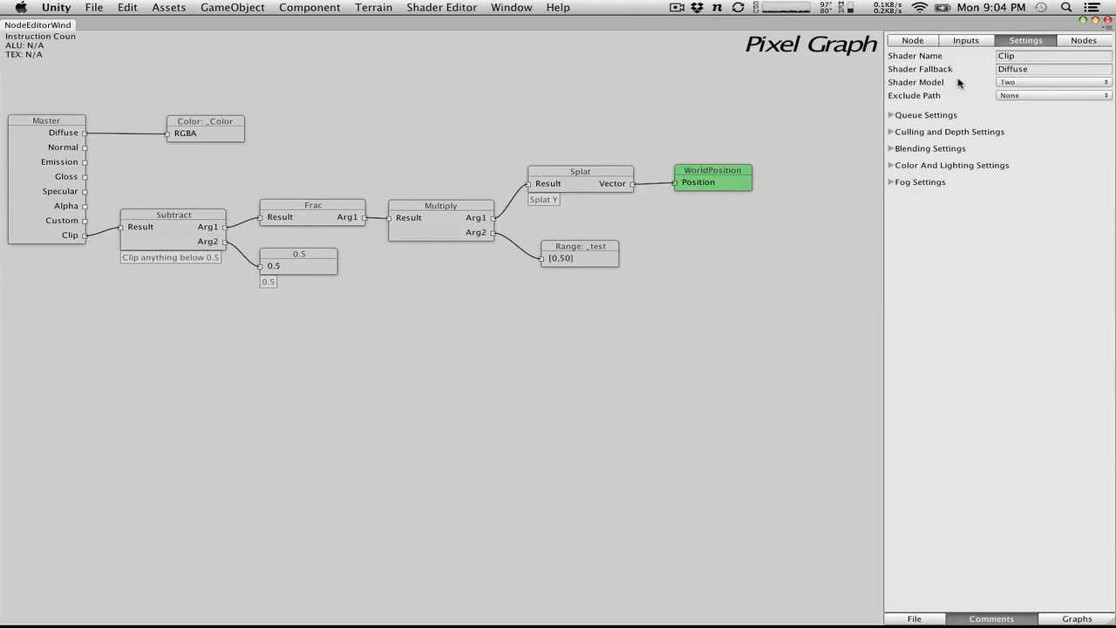
click(907, 131)
click(1037, 158)
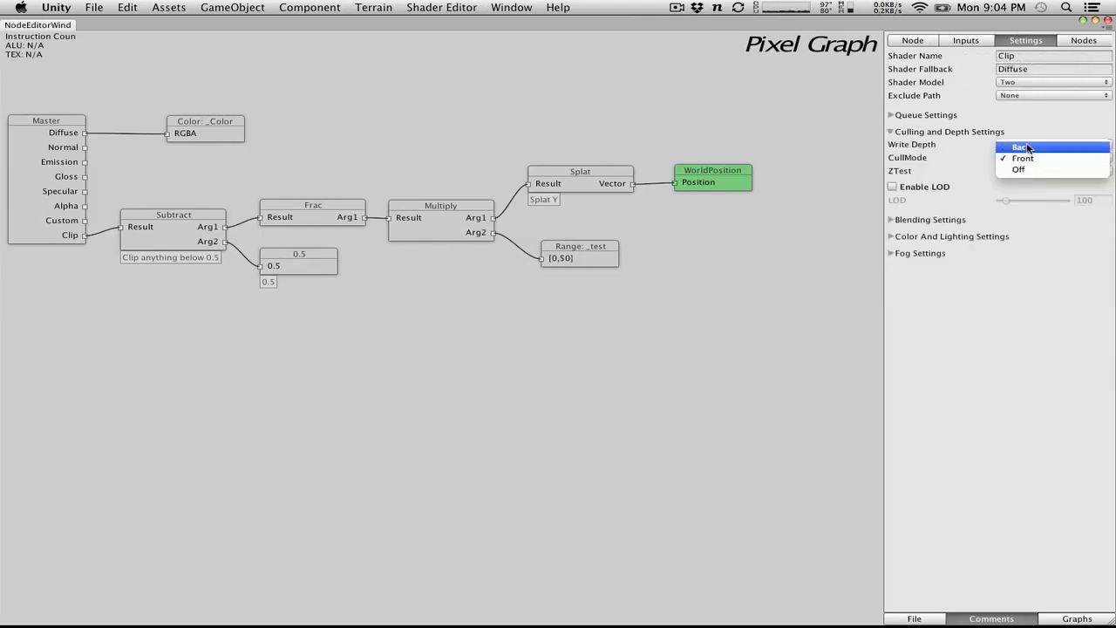
click(1020, 169)
Step: Load the VertexModification.sgraph example and display its Vertex graph
click(929, 615)
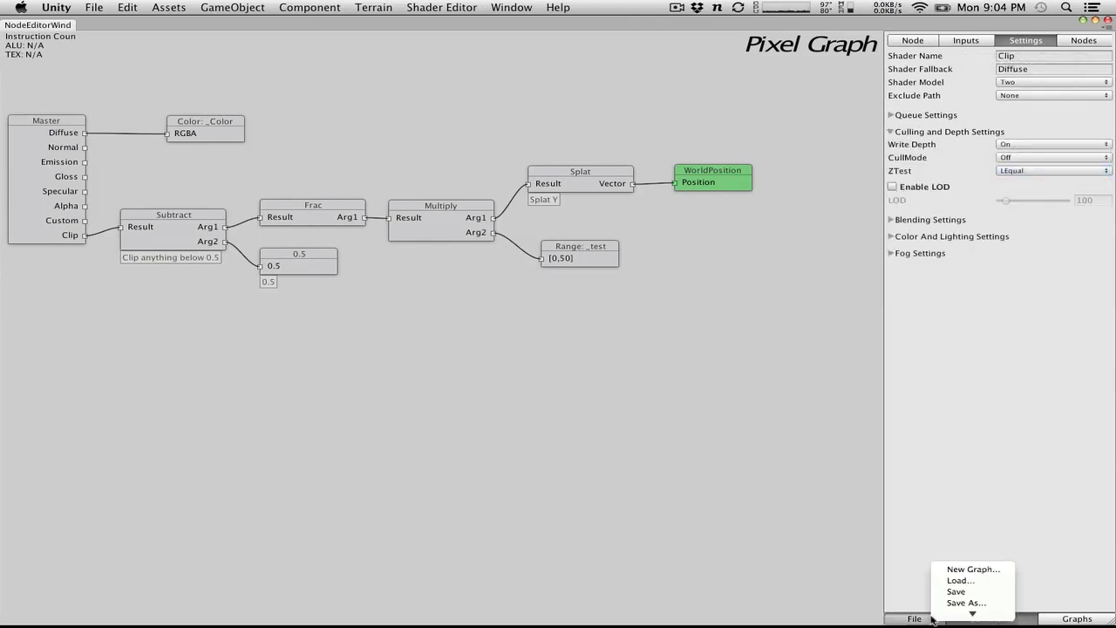
click(978, 580)
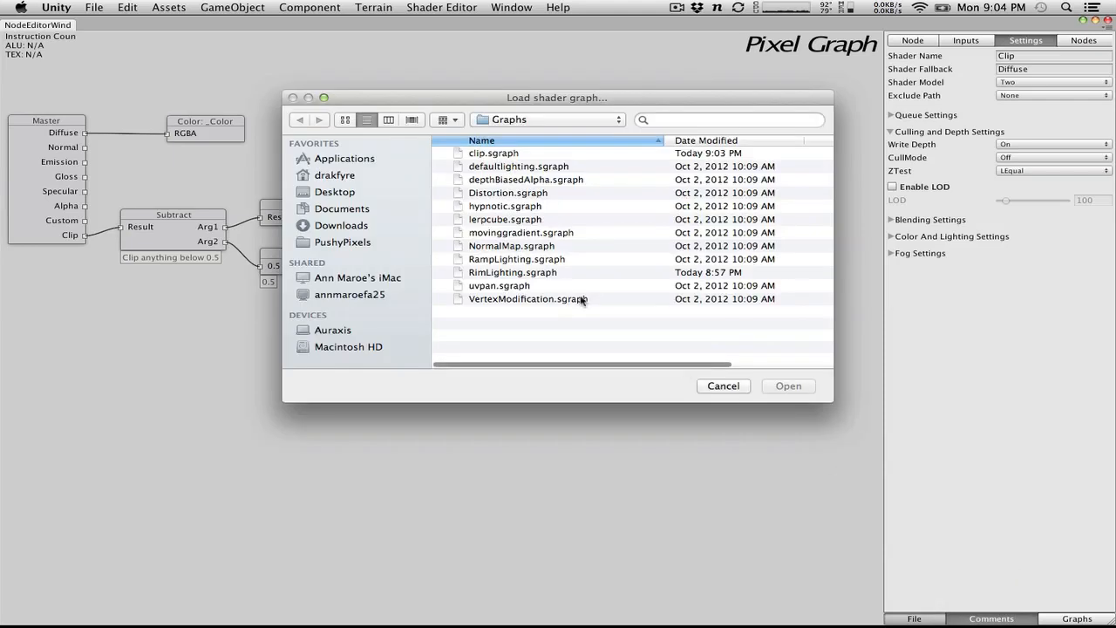
click(518, 299)
double_click(518, 299)
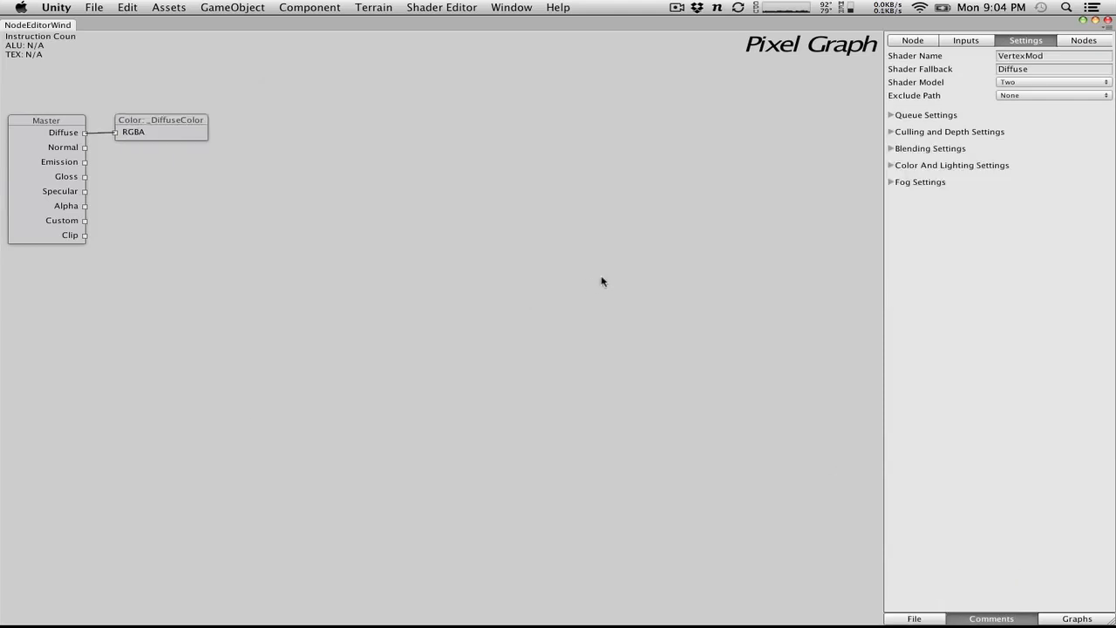
click(1078, 618)
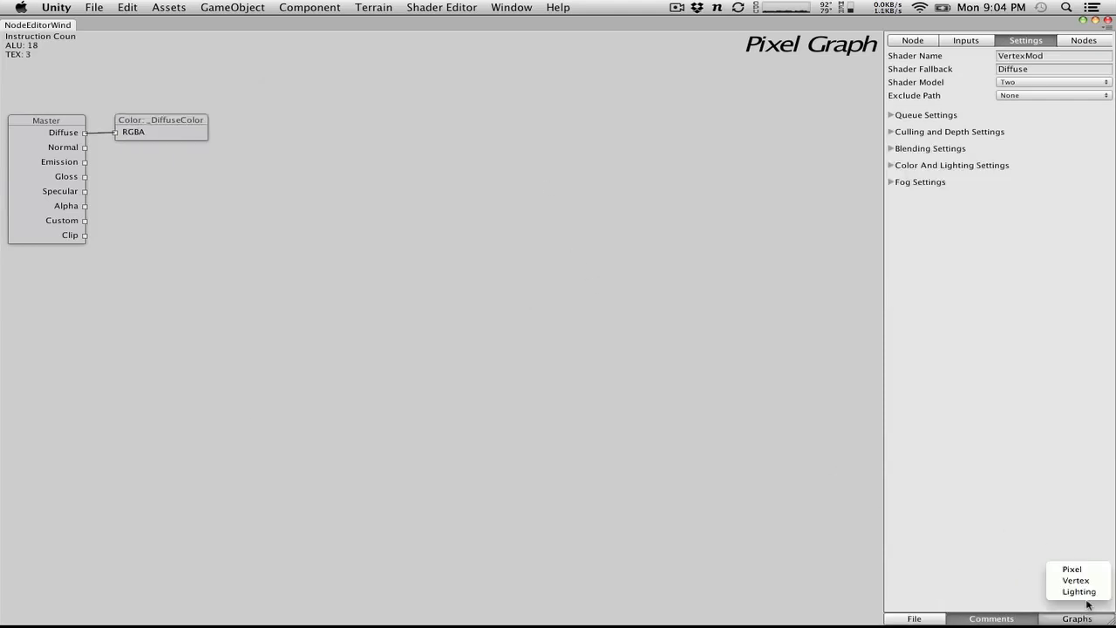
click(1077, 580)
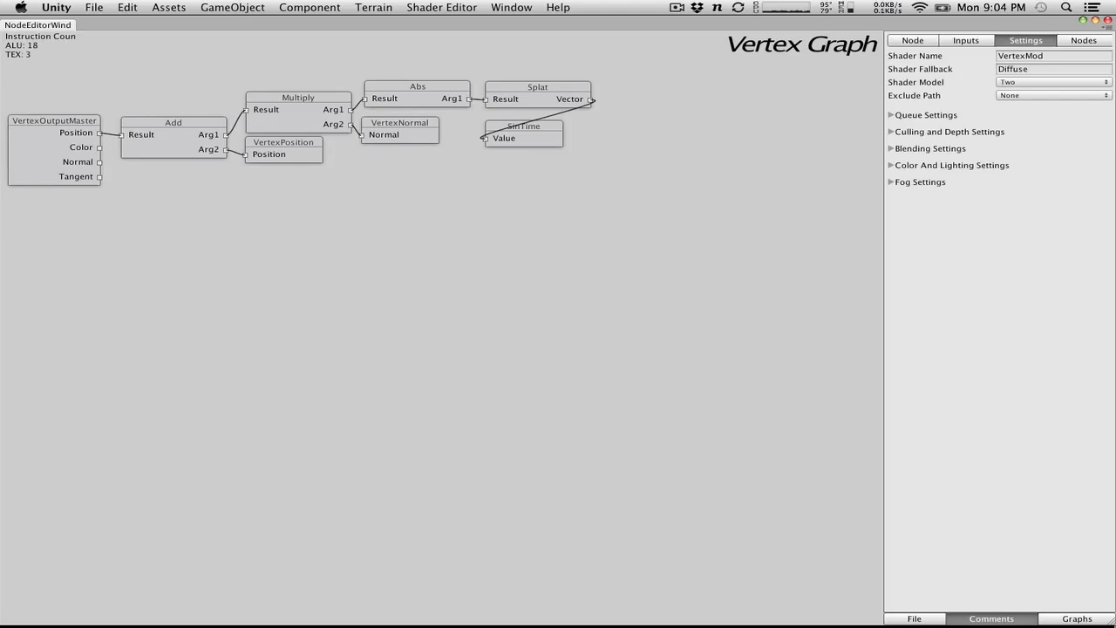
Step: Save the vertex modification graph and export its shader into the project's Assets folder as Vertex.shader
click(914, 617)
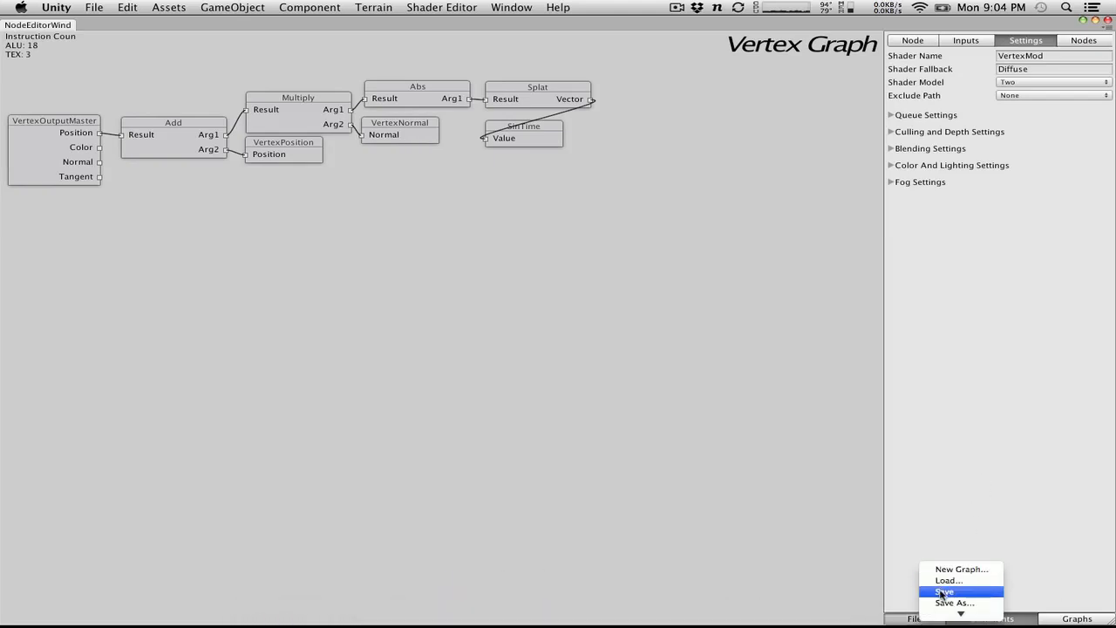
click(940, 591)
click(929, 618)
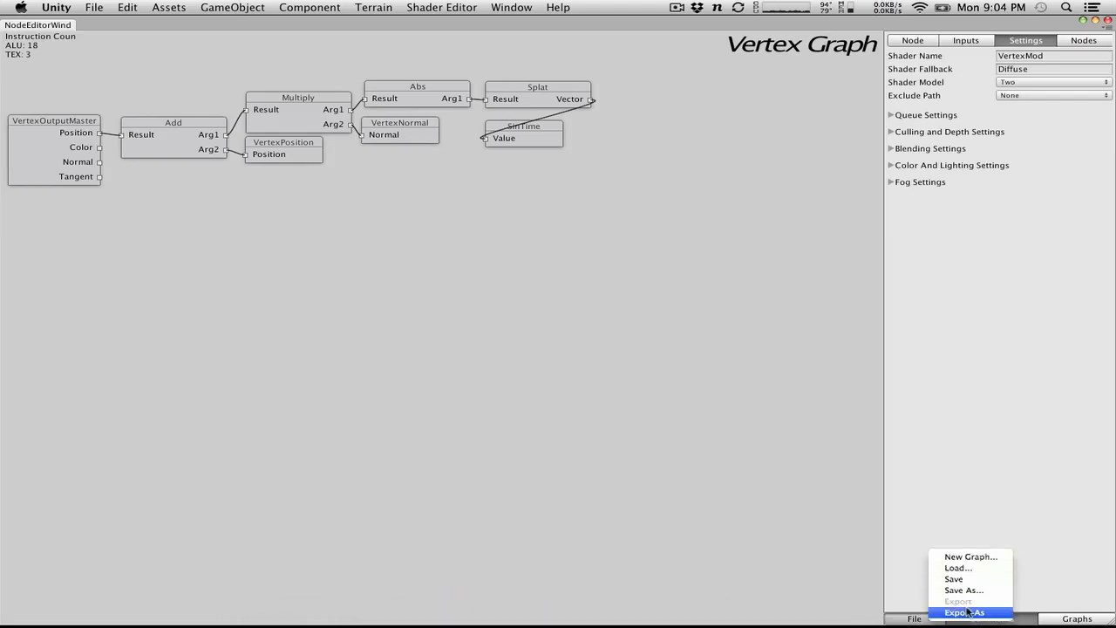
click(957, 612)
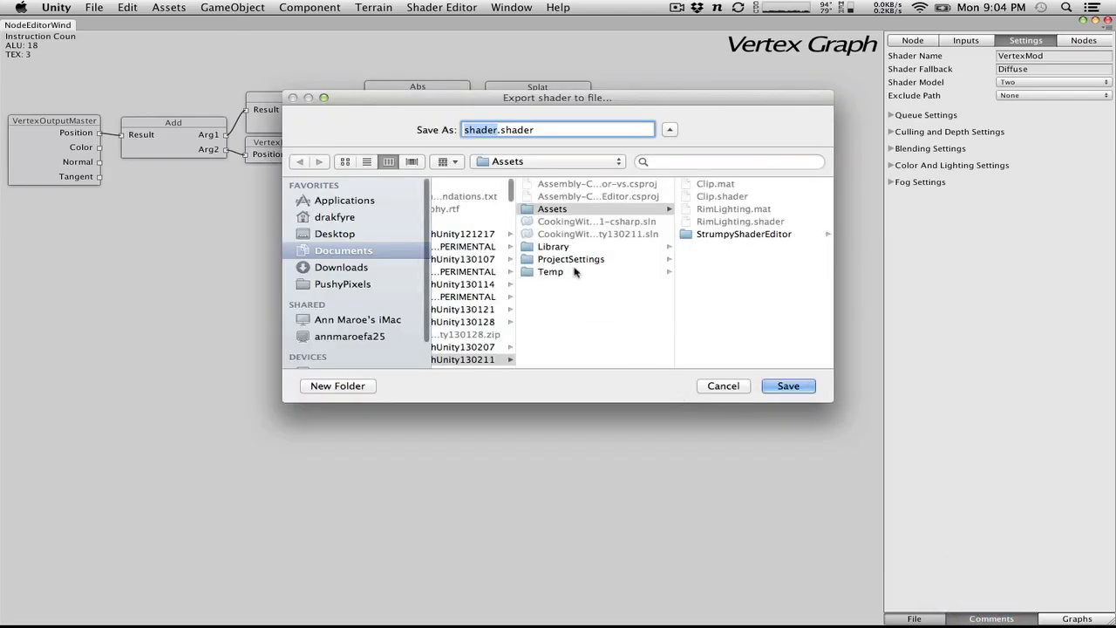
text(Vertex)
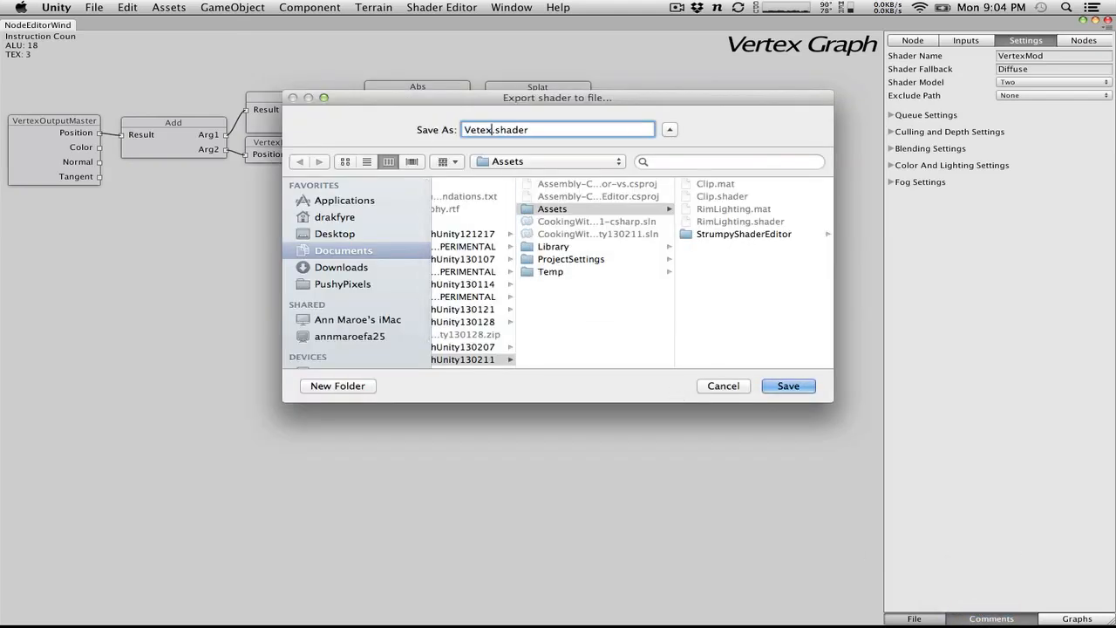
key(Left)
key(Left)
text(r)
click(788, 385)
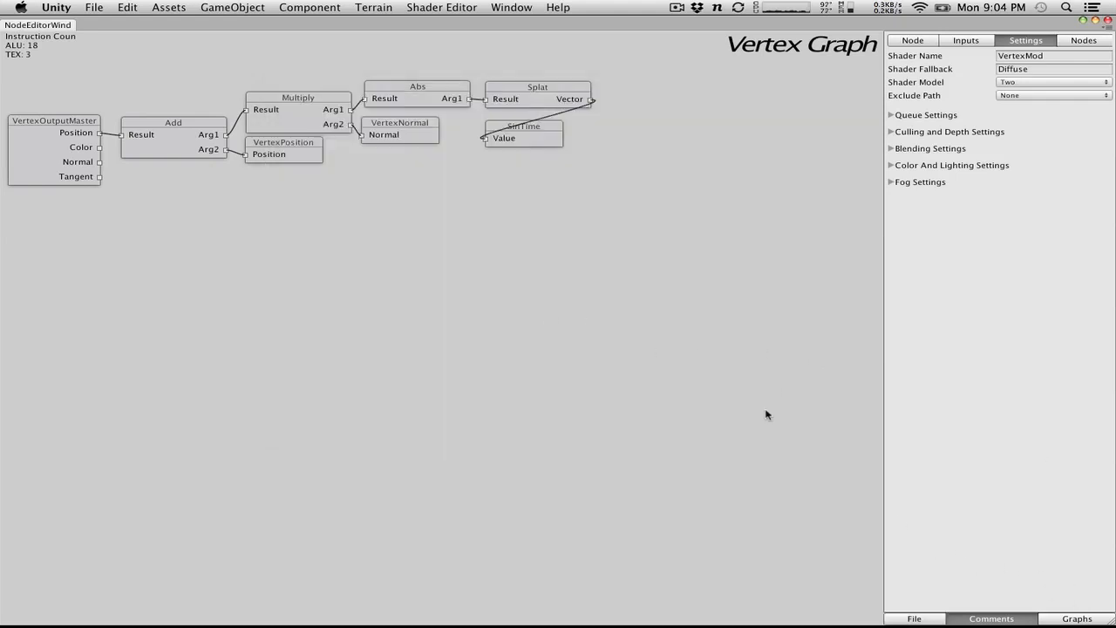
Step: Spread out the SinTime, VertexNormal, VertexPosition and Multiply branch nodes so the vertex graph's connections are easy to read
drag(540, 132, 667, 98)
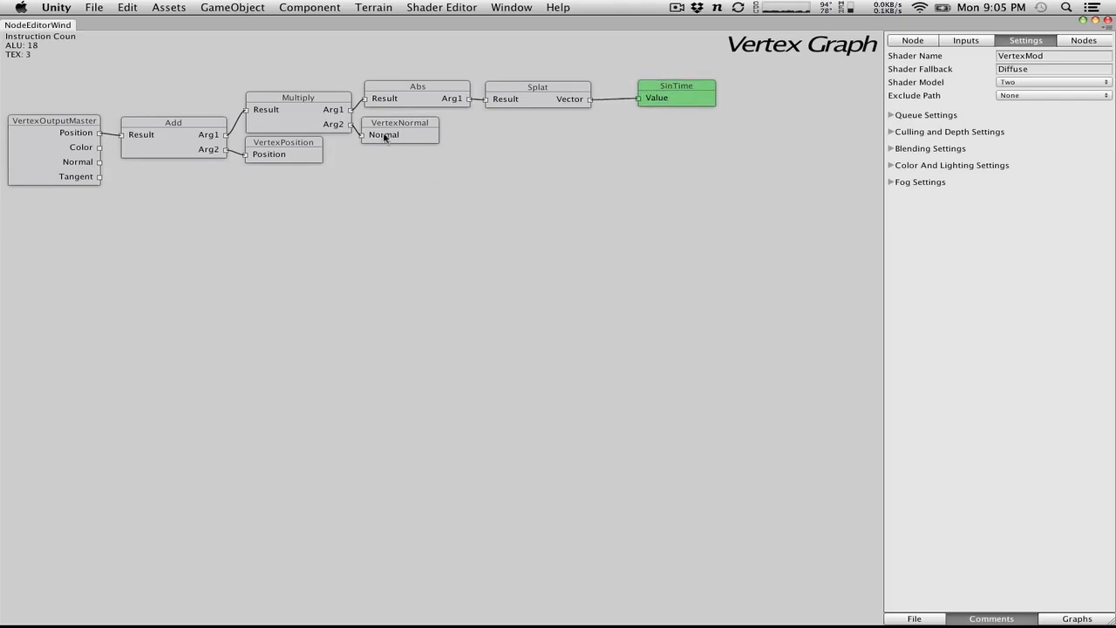
mouse_move(398, 134)
mouse_down()
mouse_move(453, 157)
mouse_move(416, 143)
mouse_up()
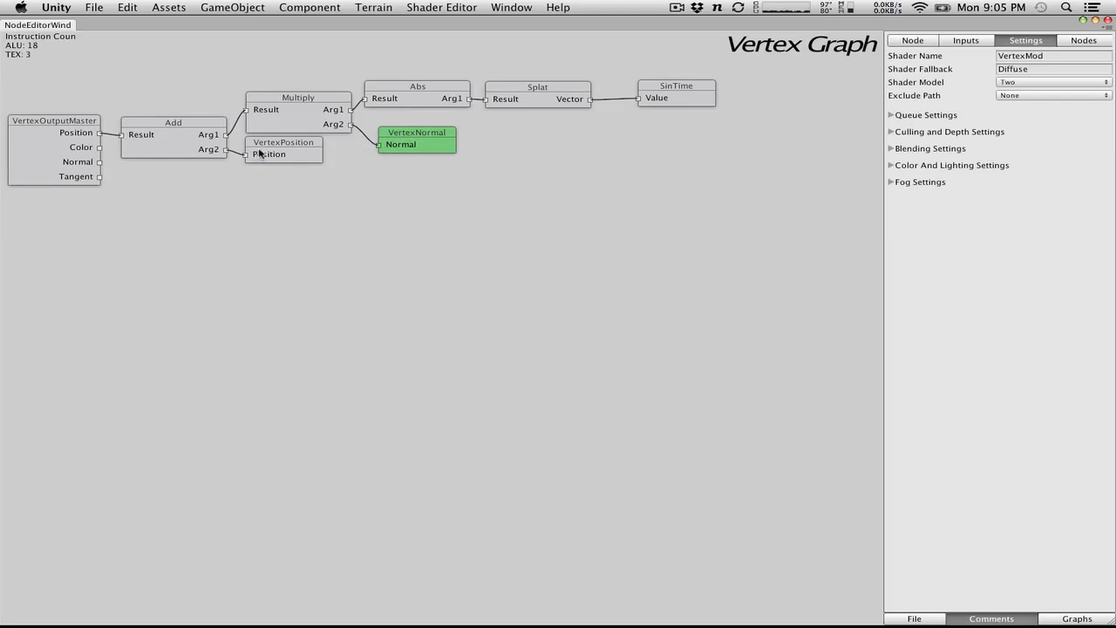
drag(270, 154, 279, 176)
drag(267, 77, 730, 149)
drag(327, 108, 418, 87)
drag(296, 177, 339, 181)
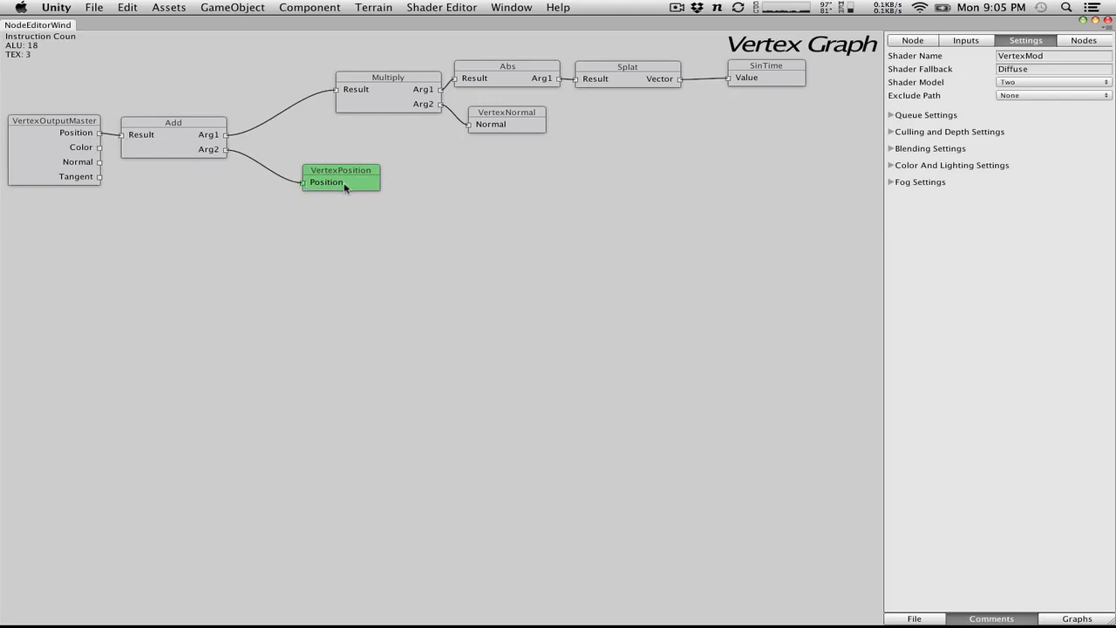
drag(350, 183, 359, 159)
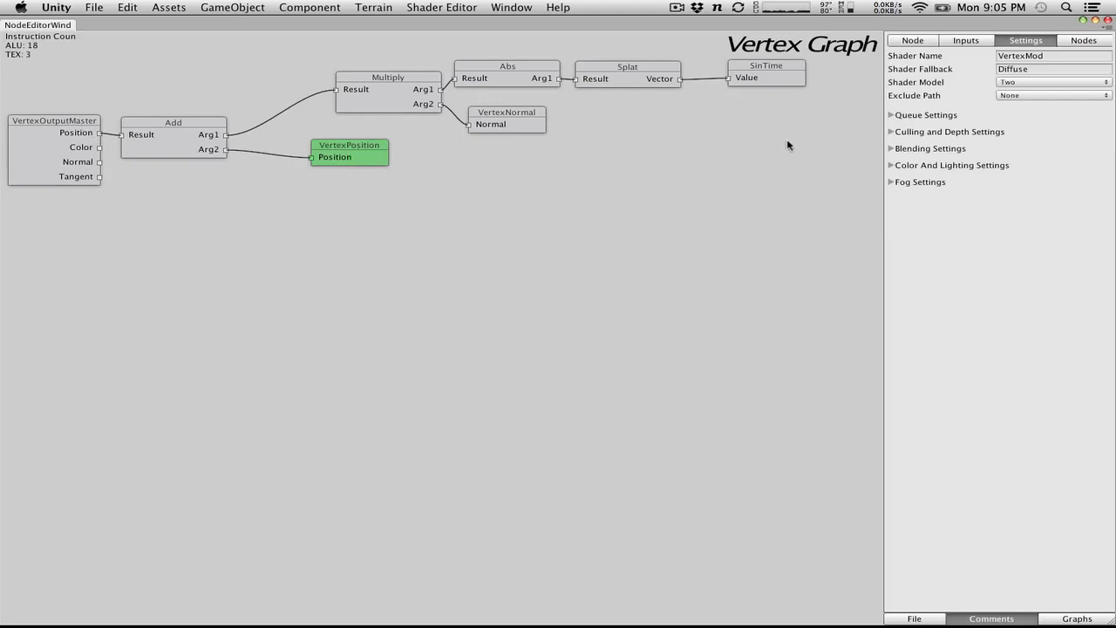
drag(786, 145, 370, 57)
Step: Save the rearranged vertex graph, re-export its shader, and return to the main Unity scene
click(930, 617)
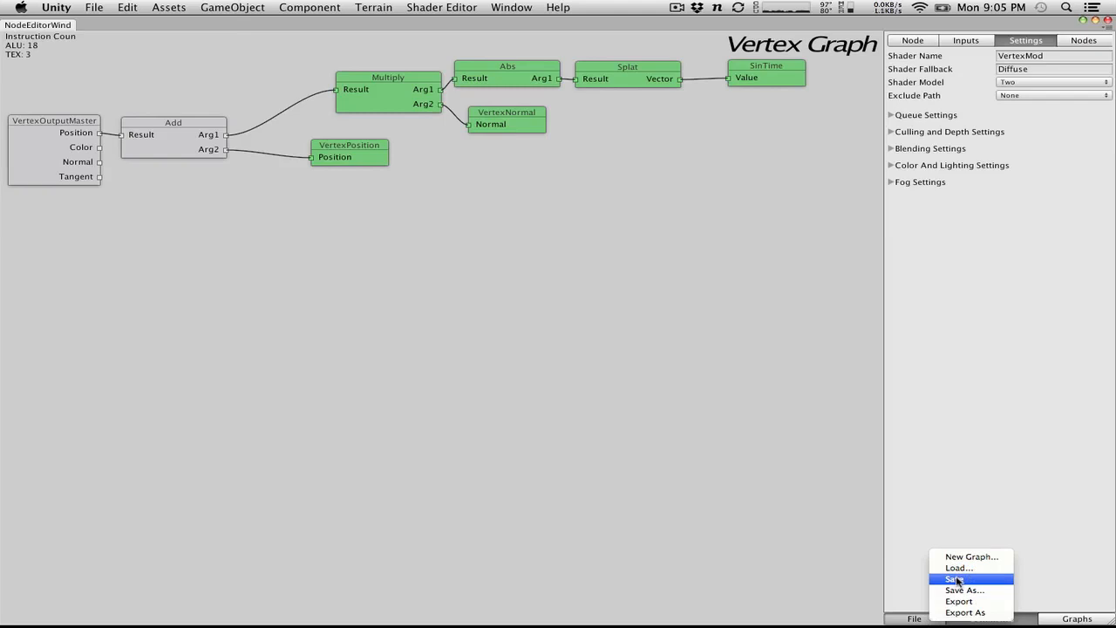
click(955, 580)
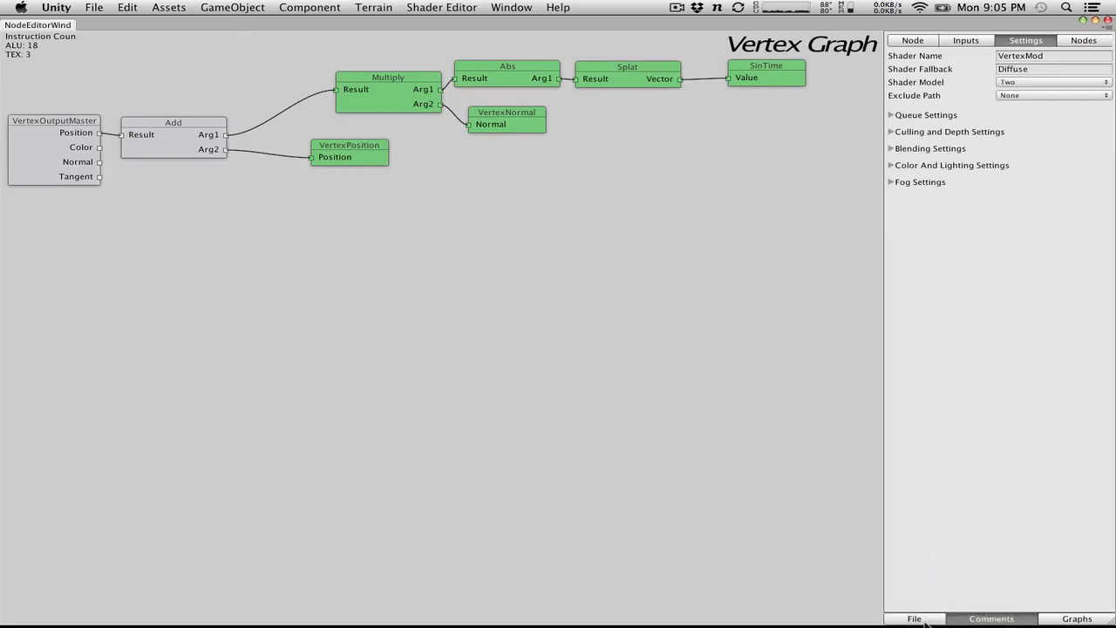
click(924, 617)
click(957, 601)
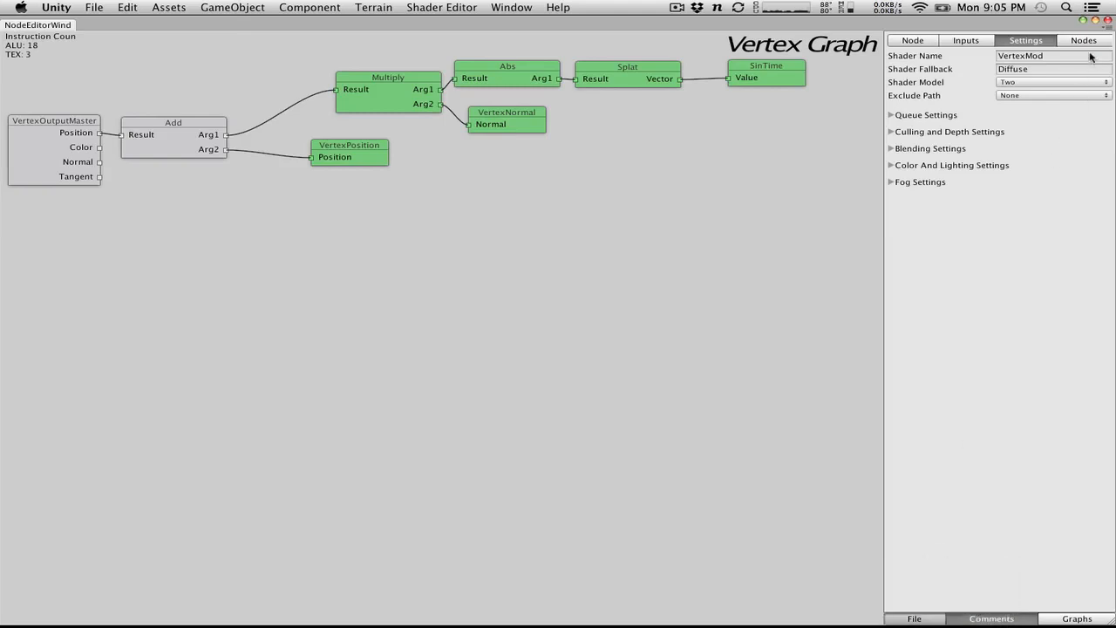
click(1095, 21)
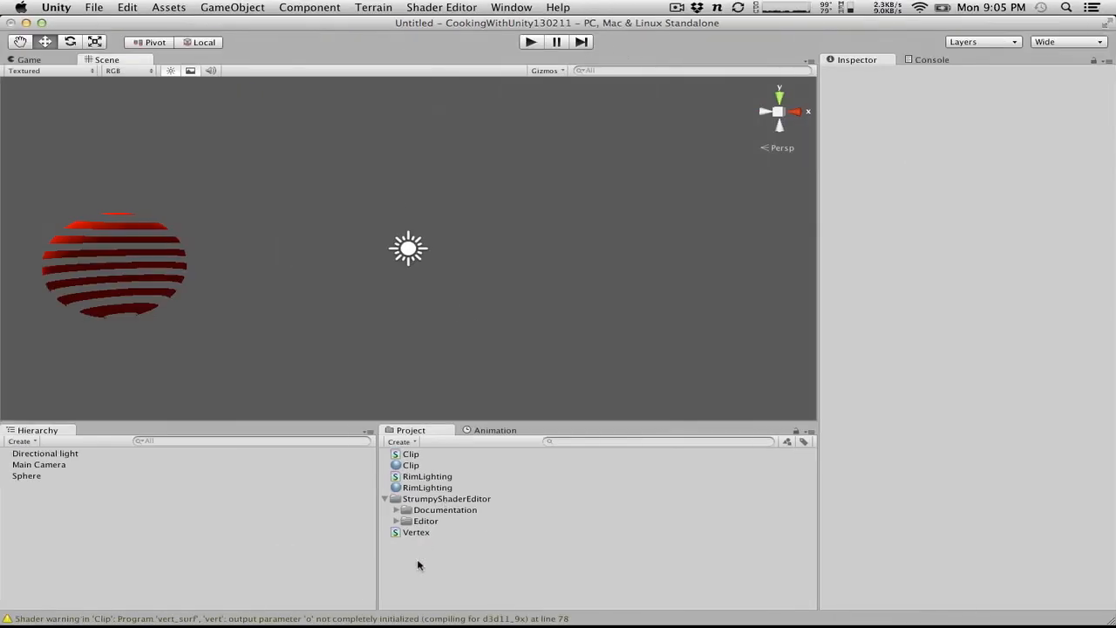
Step: Create a new material from the exported Vertex shader, keeping the name Vertex
click(427, 533)
click(410, 442)
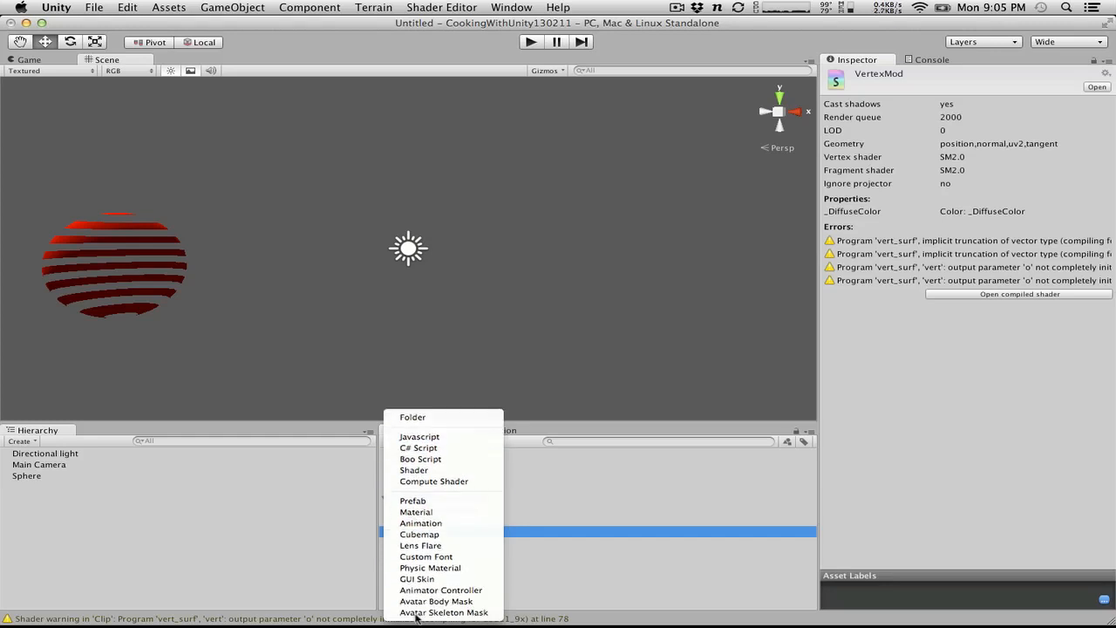
click(415, 512)
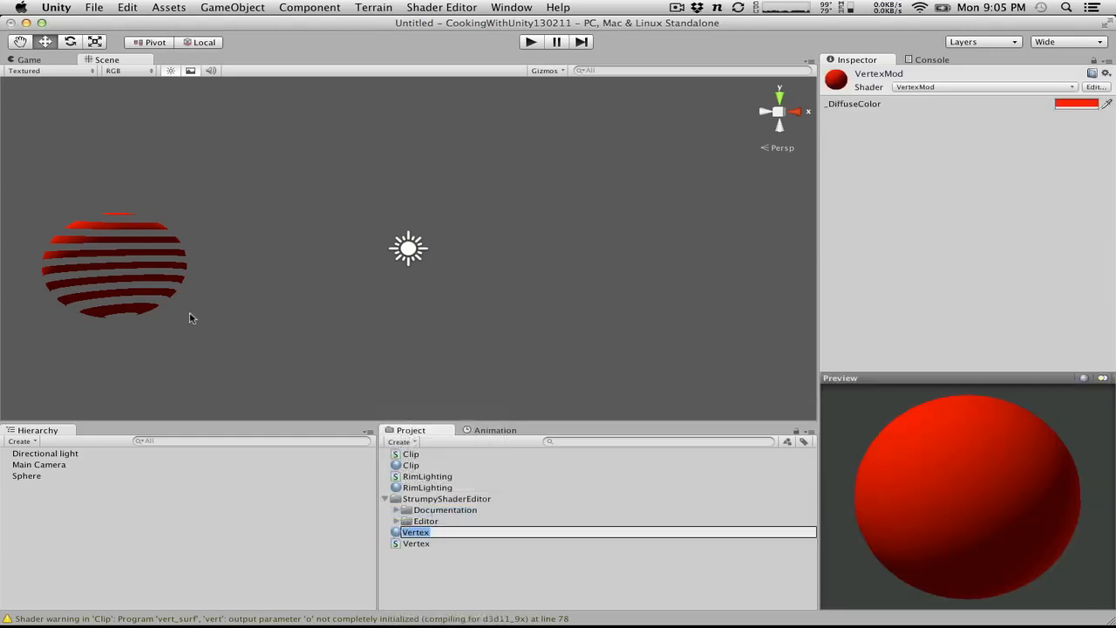
click(455, 557)
Step: Apply the Vertex material to the sphere and play the scene to watch its vertex animation, ending play mode when done
click(412, 532)
click(428, 546)
drag(438, 547, 56, 475)
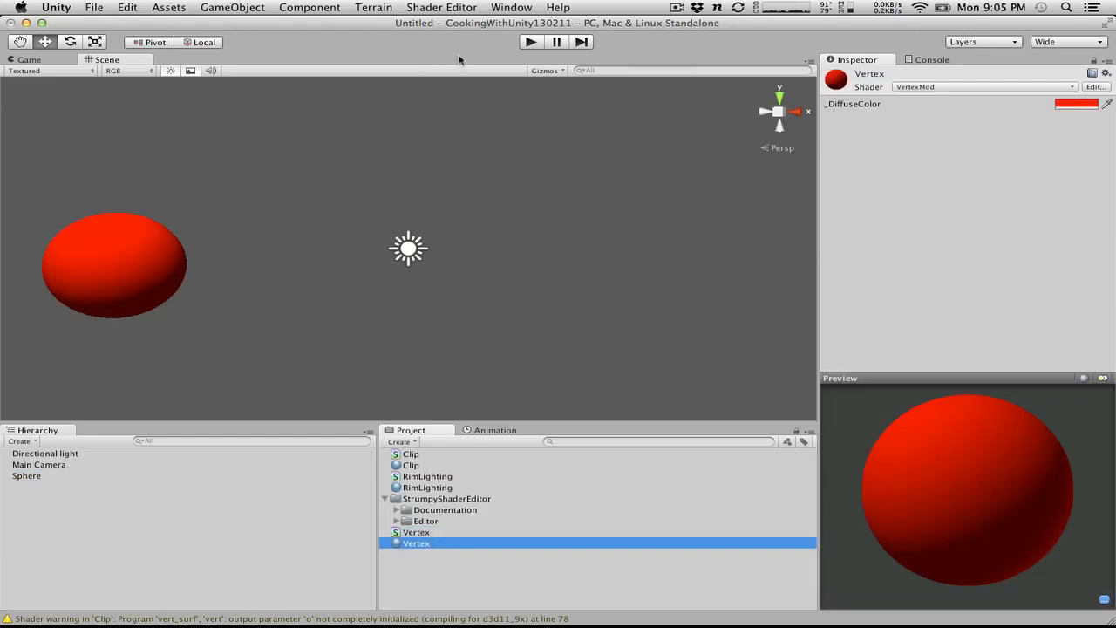
click(538, 42)
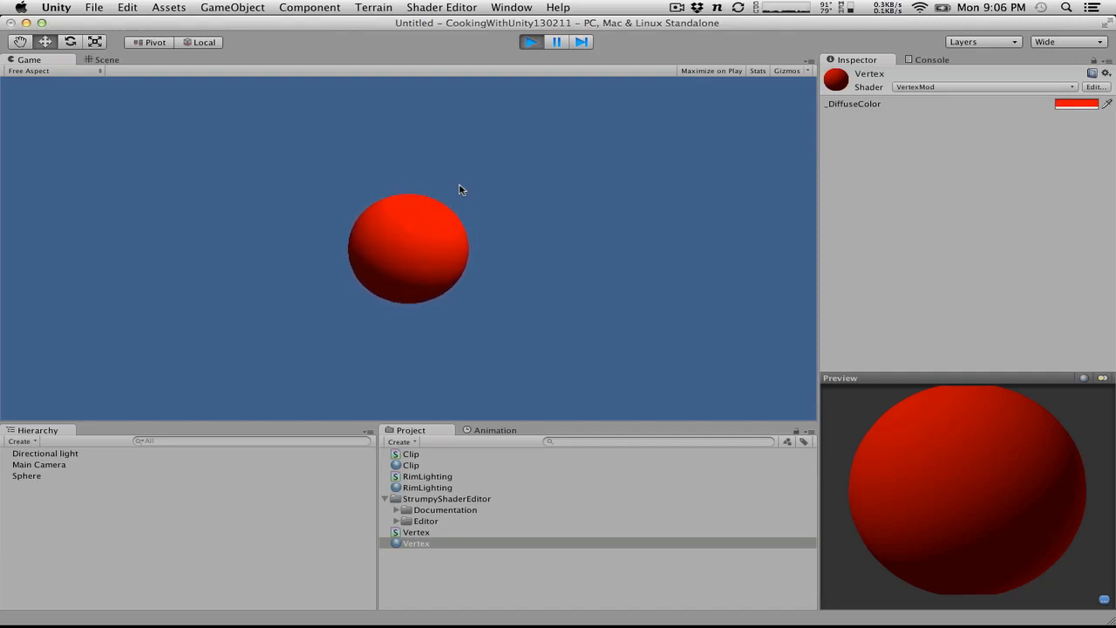
click(528, 41)
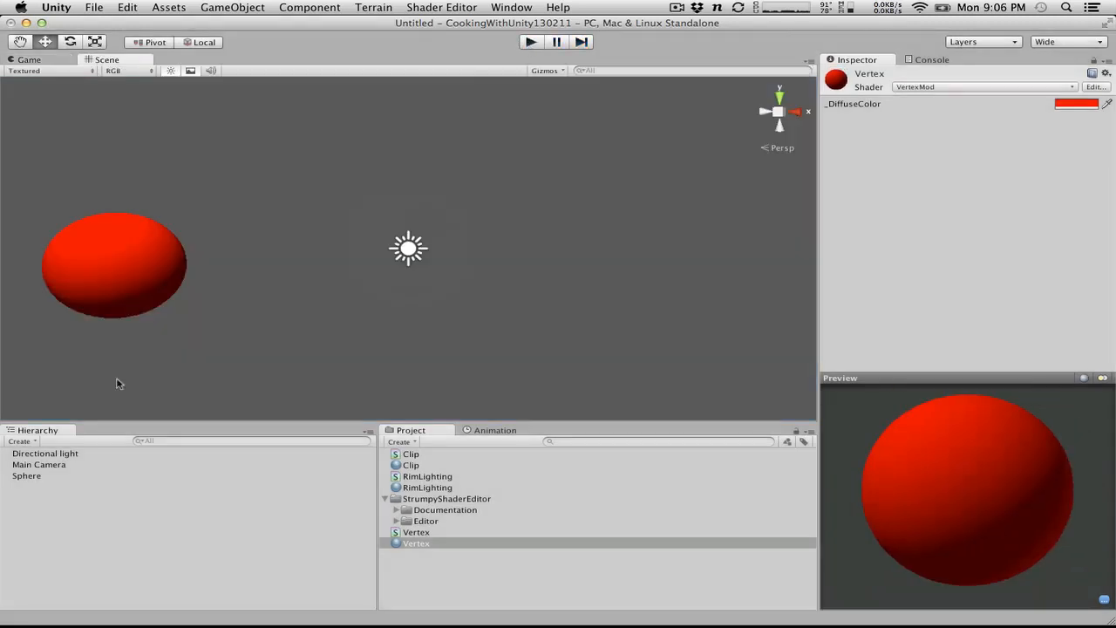
Step: Add a cube with the Vertex material to the scene and play it briefly
click(38, 442)
click(35, 571)
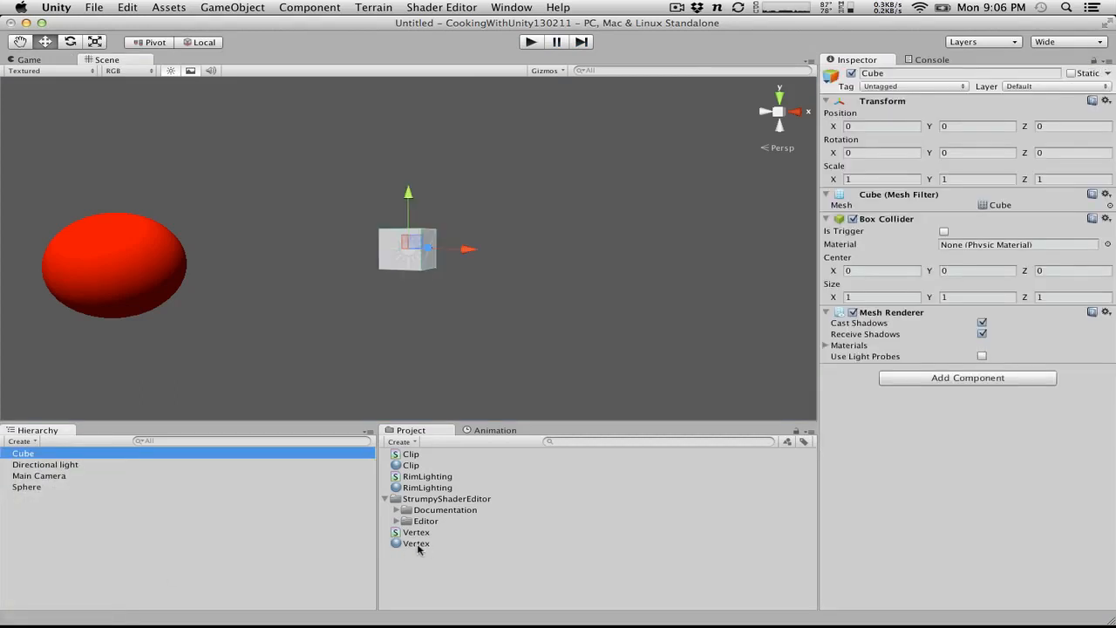
drag(416, 543, 77, 455)
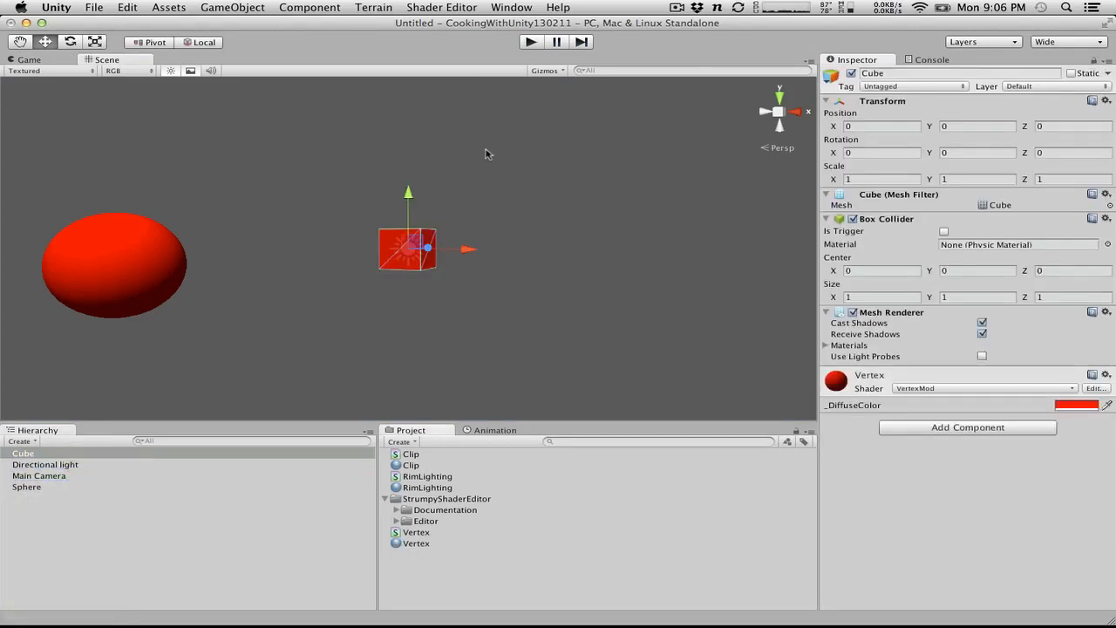
click(530, 43)
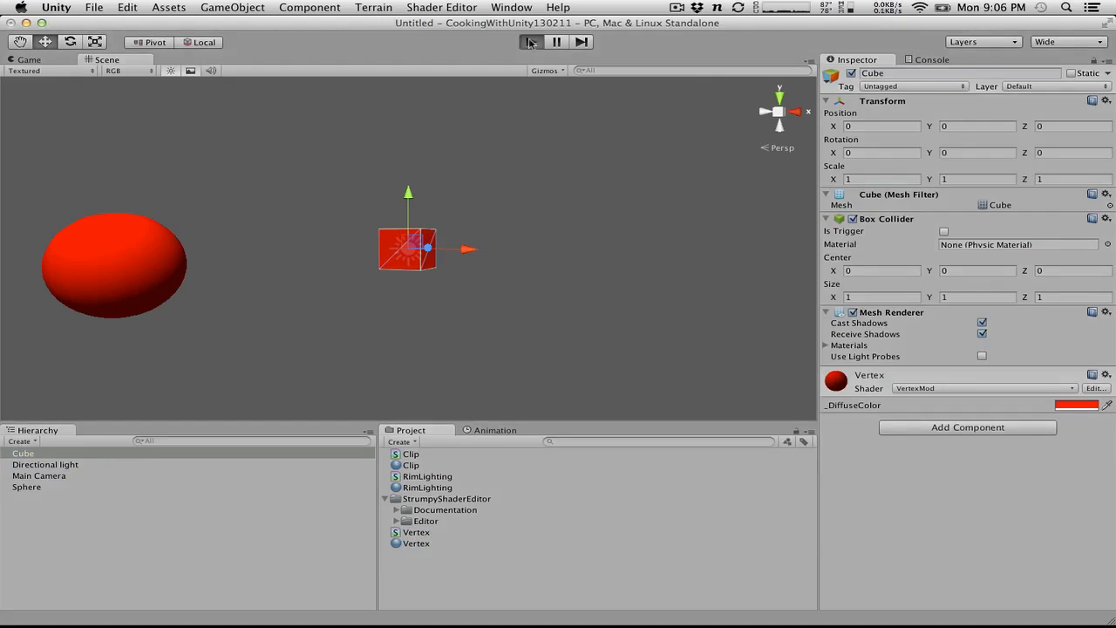
click(529, 42)
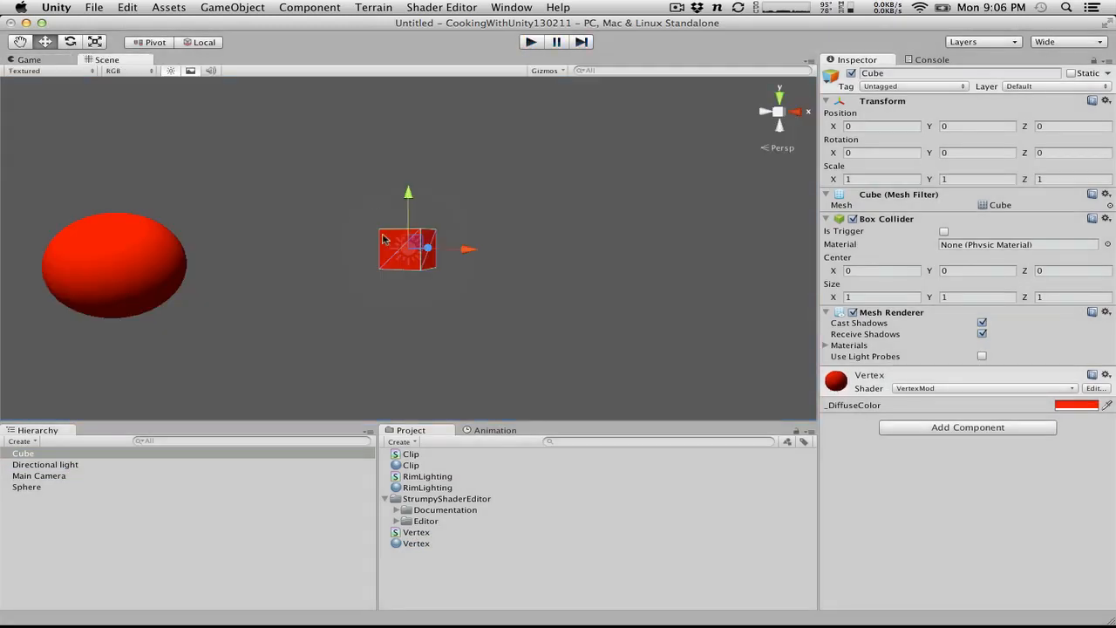
Step: Align the Main Camera with the current scene view and play the scene to compare the sphere and cube
click(253, 7)
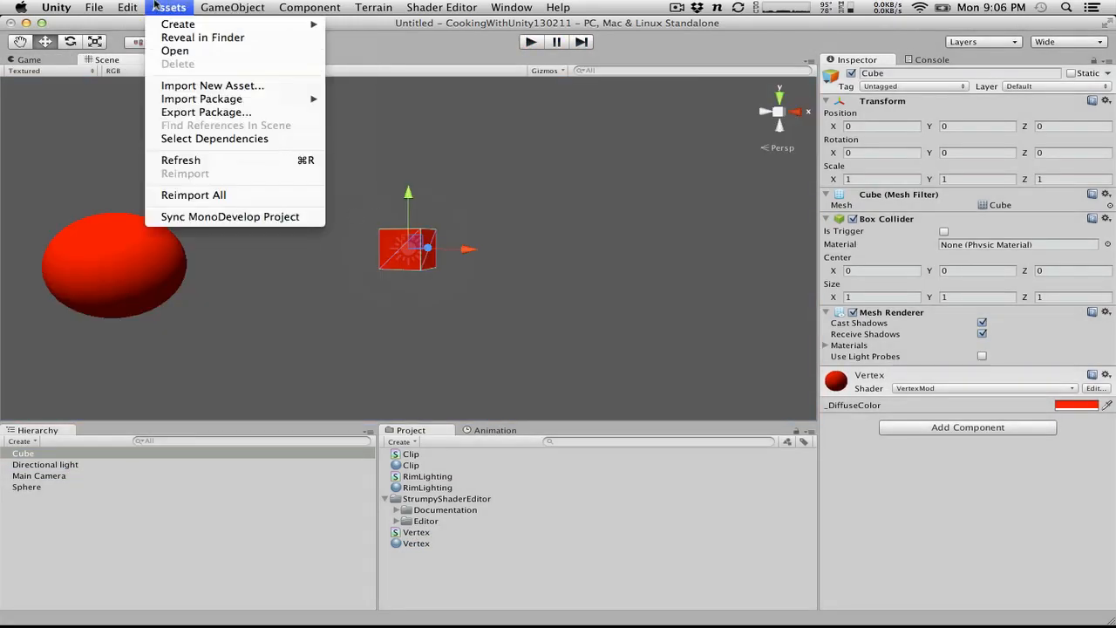
click(231, 7)
click(62, 488)
click(53, 476)
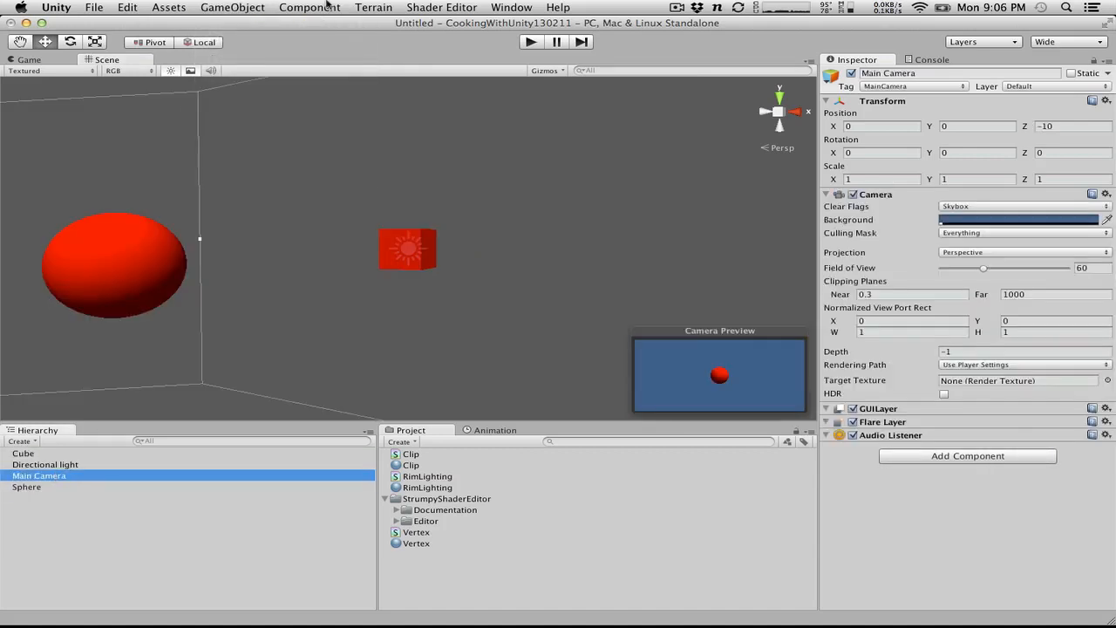
click(168, 7)
mouse_move(232, 7)
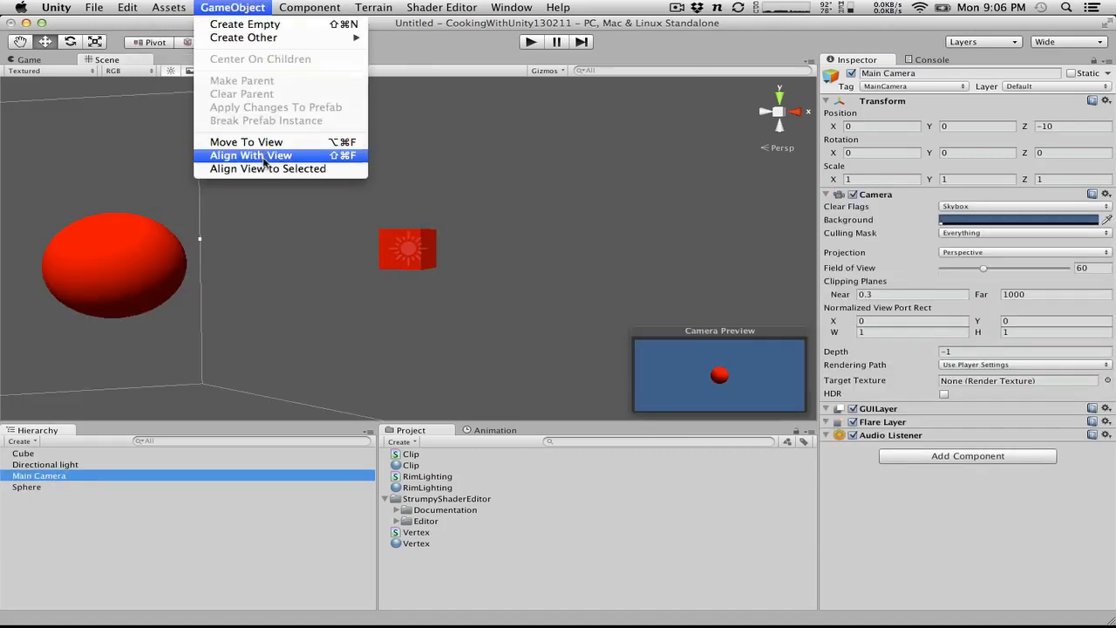
click(261, 155)
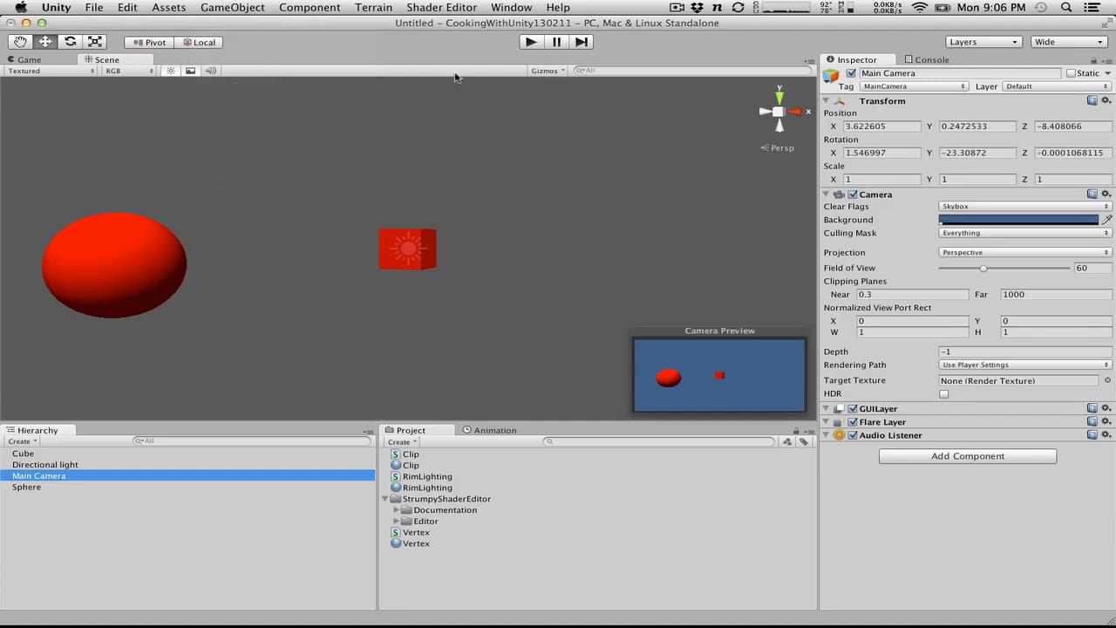
click(530, 42)
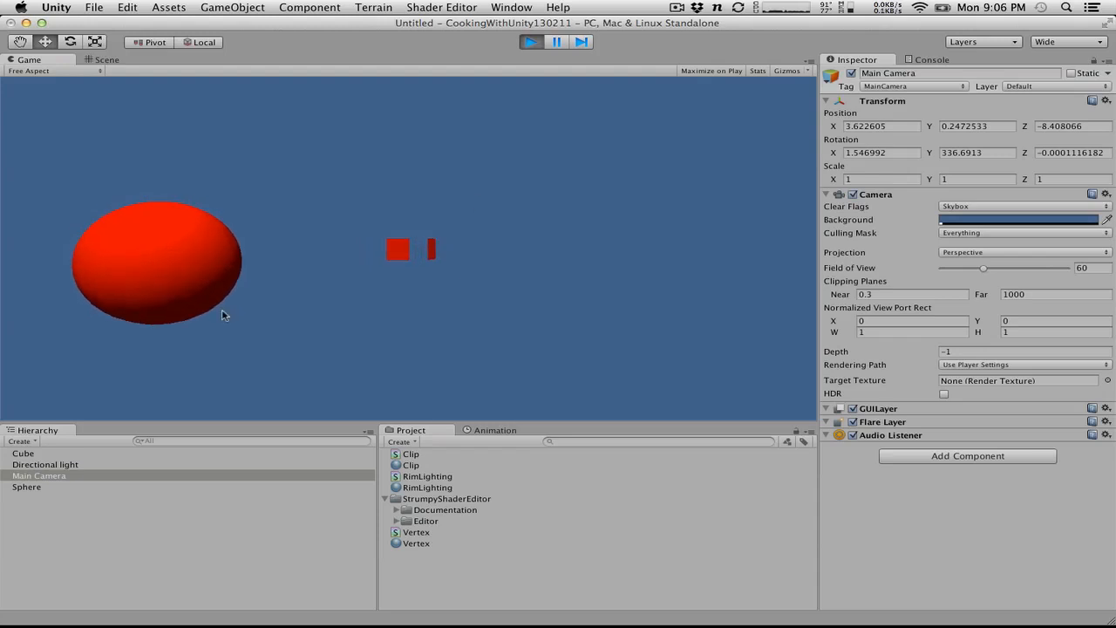
Step: Examine the animated sphere and separating cube faces from several angles in the Scene view, select the sphere and end play mode
click(102, 60)
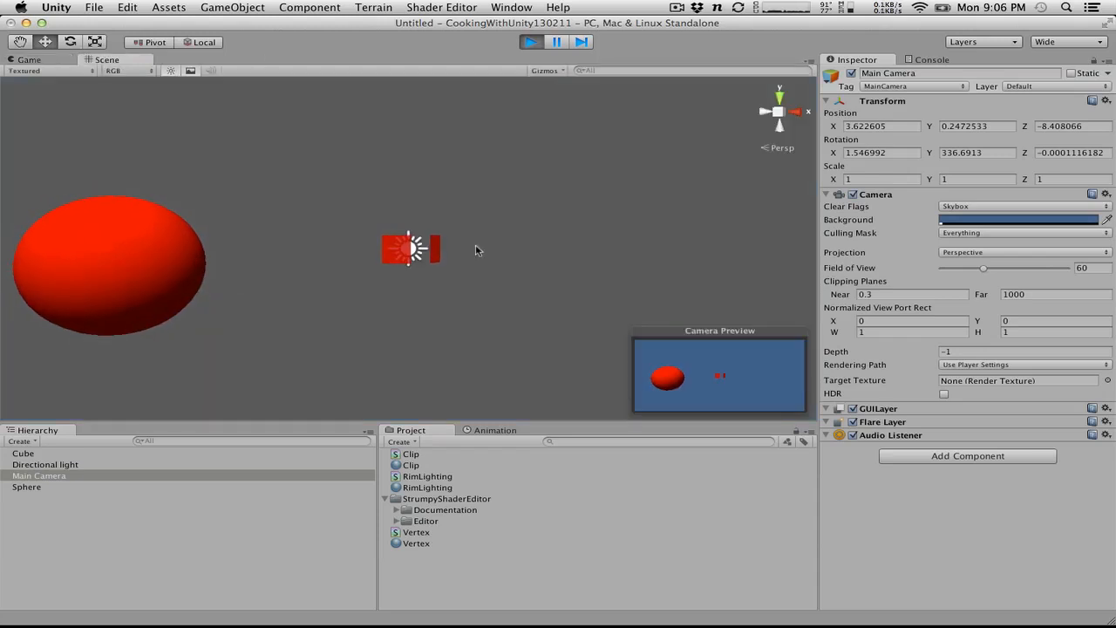
alt+drag(475, 244, 281, 392)
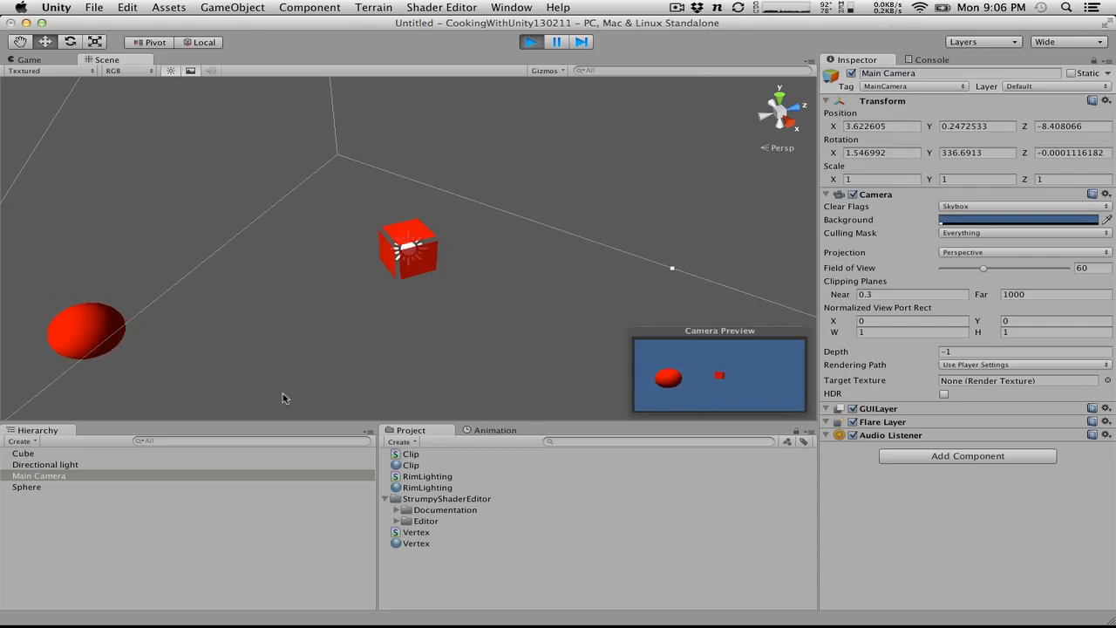
alt+drag(372, 341, 175, 309)
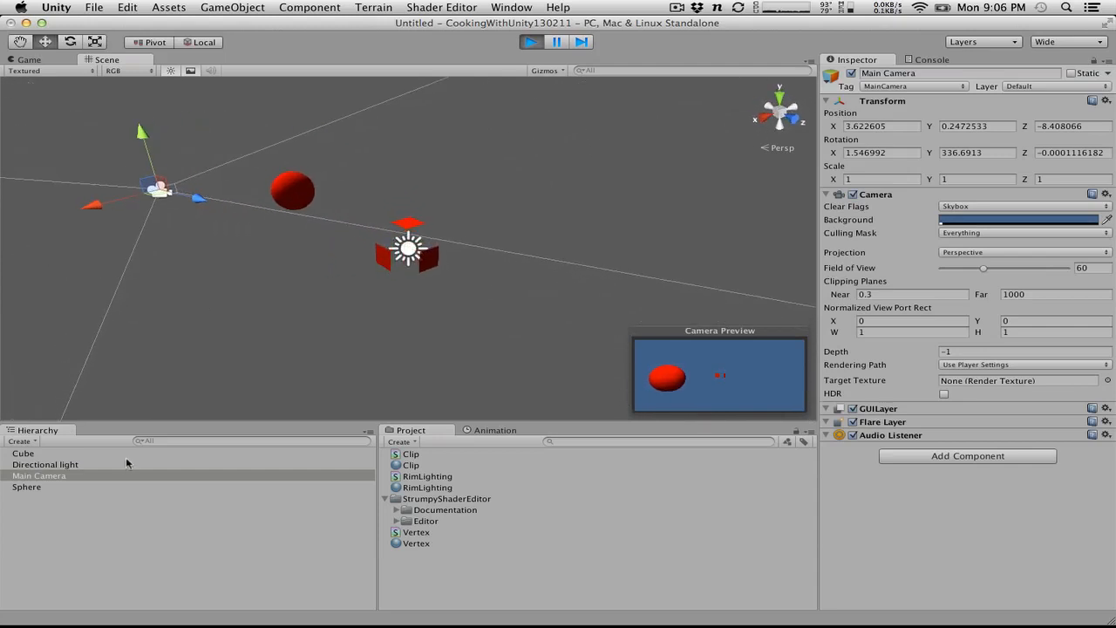
click(57, 487)
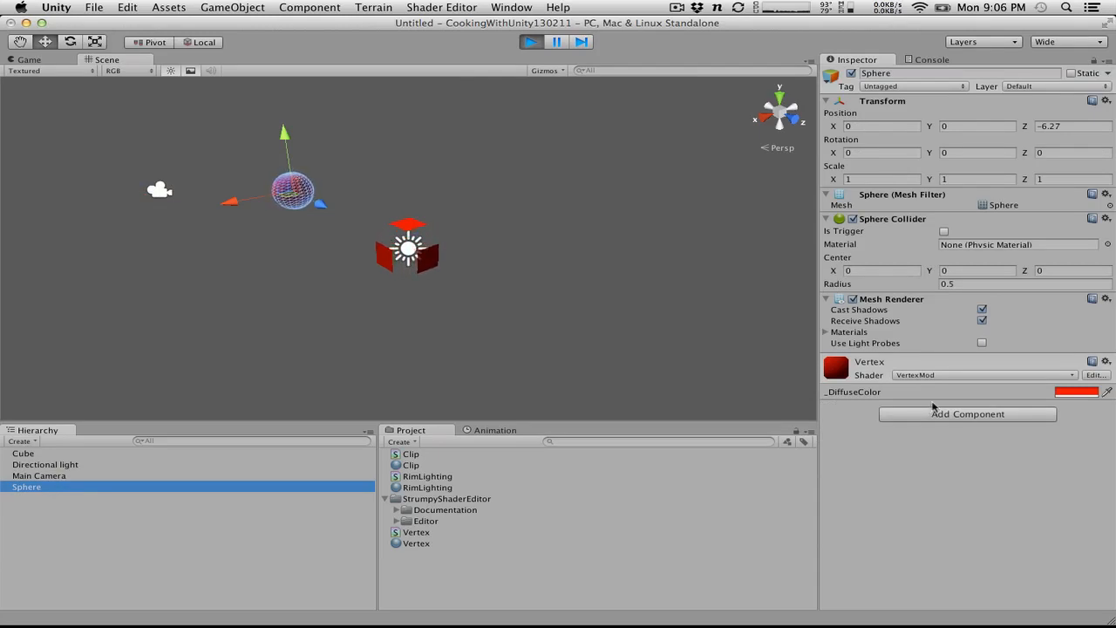
click(530, 42)
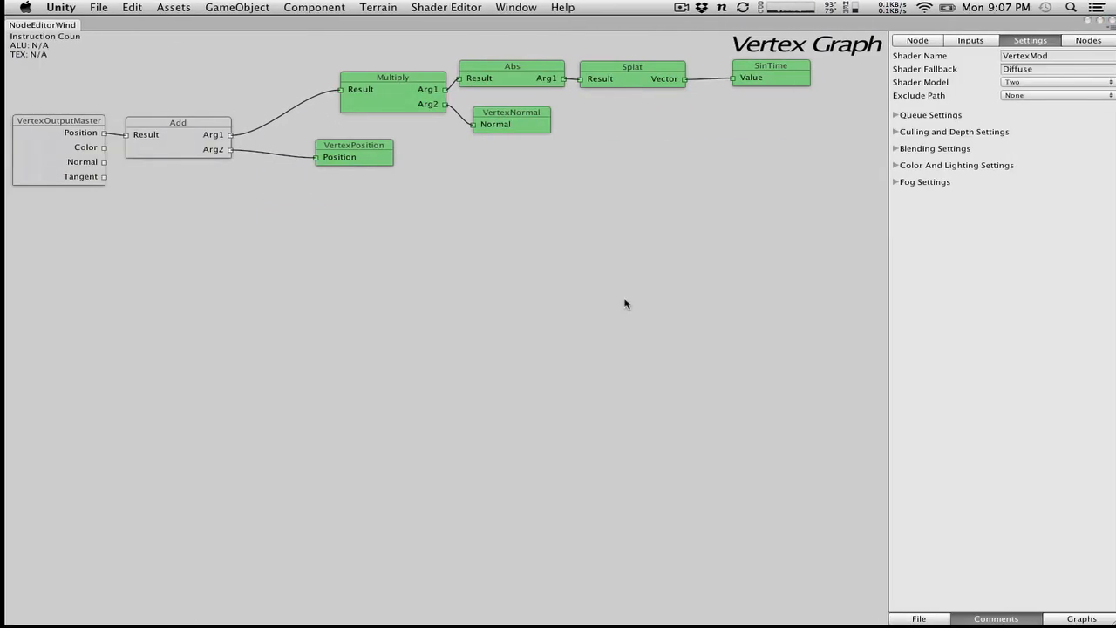
Step: Add a second Multiply node to the vertex graph and place it in the empty area below the existing nodes
click(574, 181)
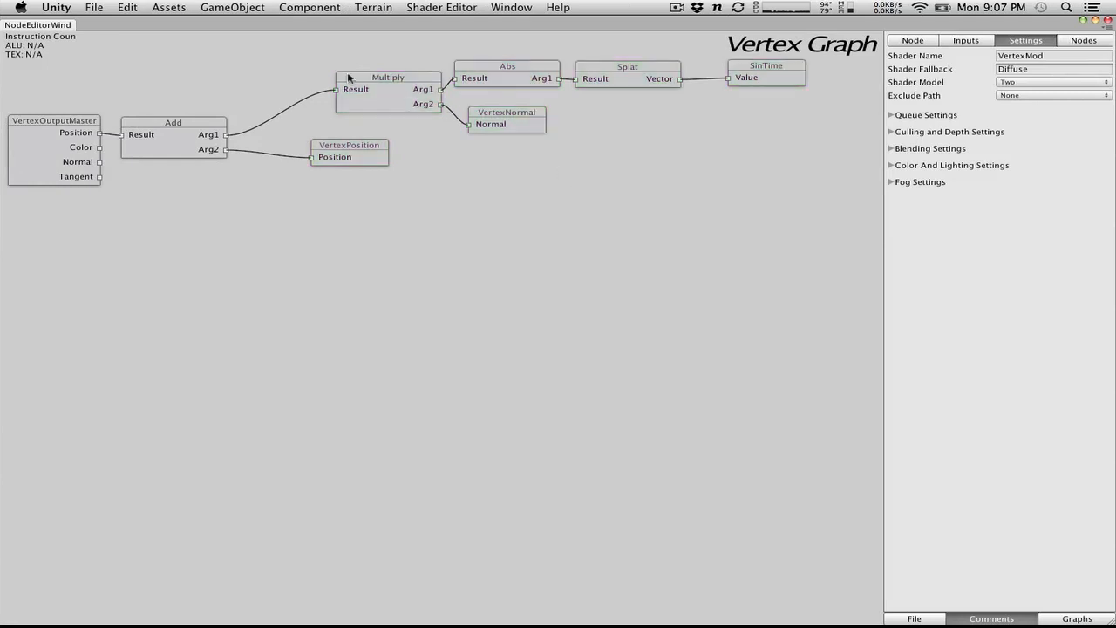
right_click(231, 41)
mouse_move(288, 72)
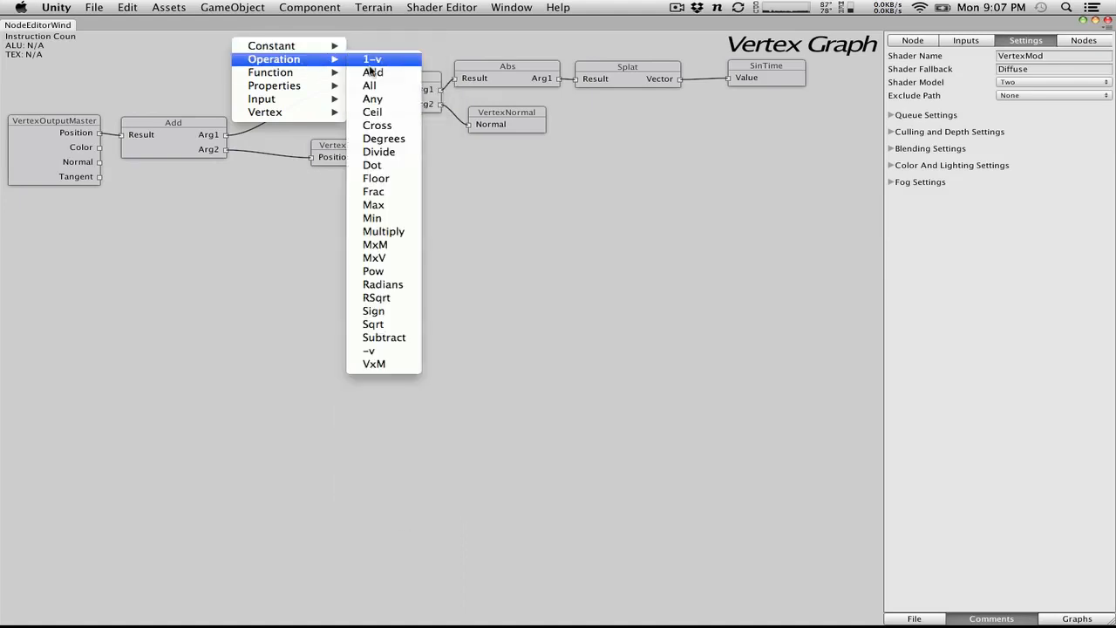
click(384, 231)
drag(287, 70, 213, 68)
drag(262, 169, 300, 272)
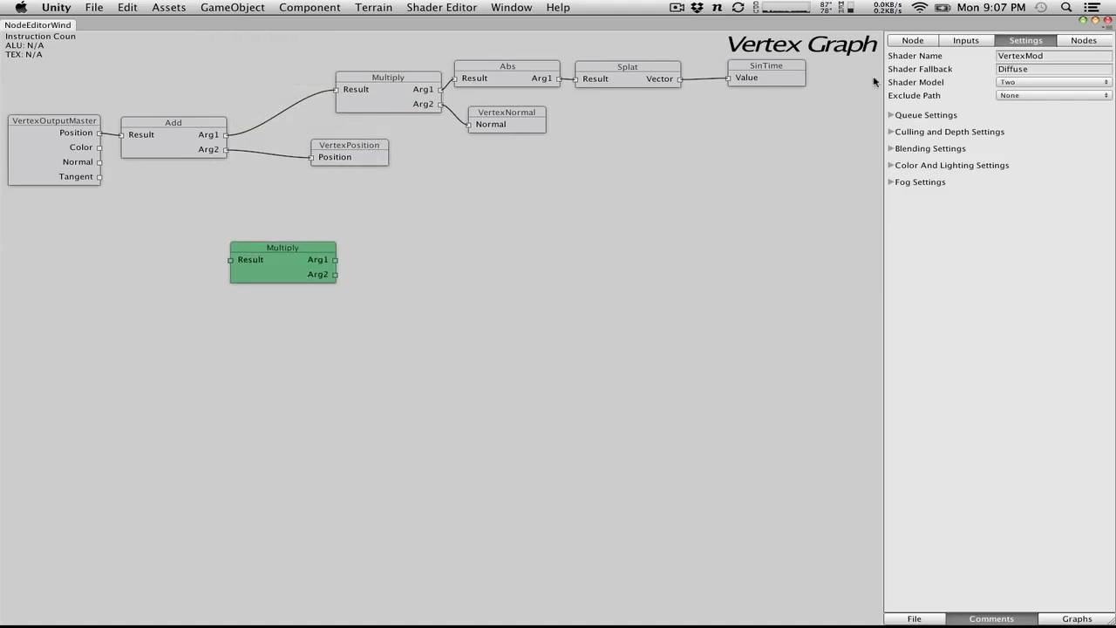
Step: Add a Range property input named _Amount to the shader and set its maximum to 100
click(977, 40)
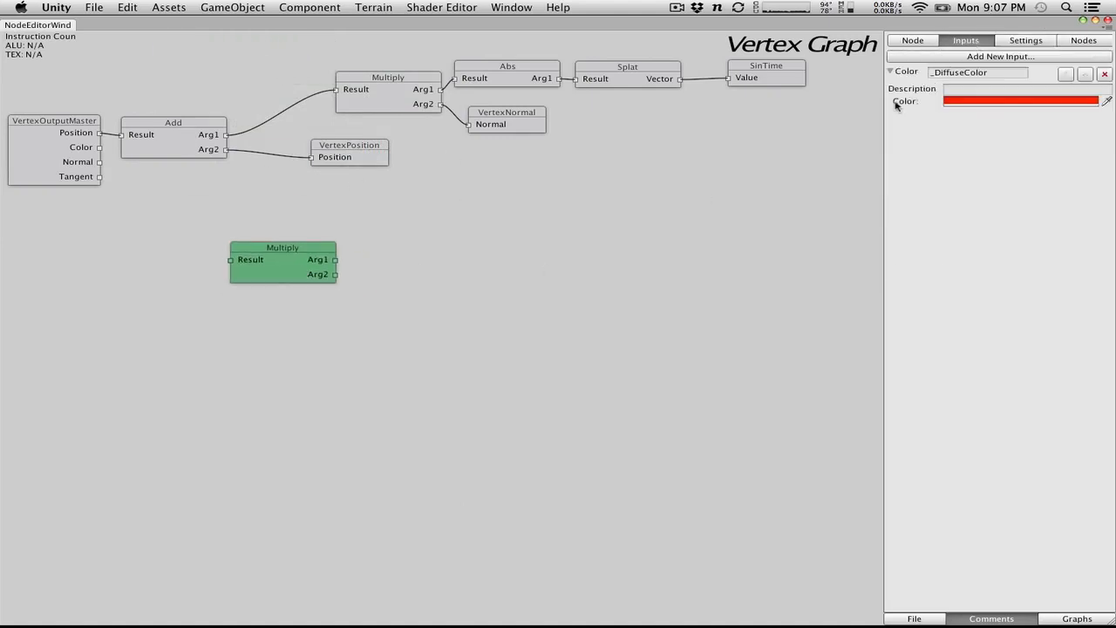
click(1007, 56)
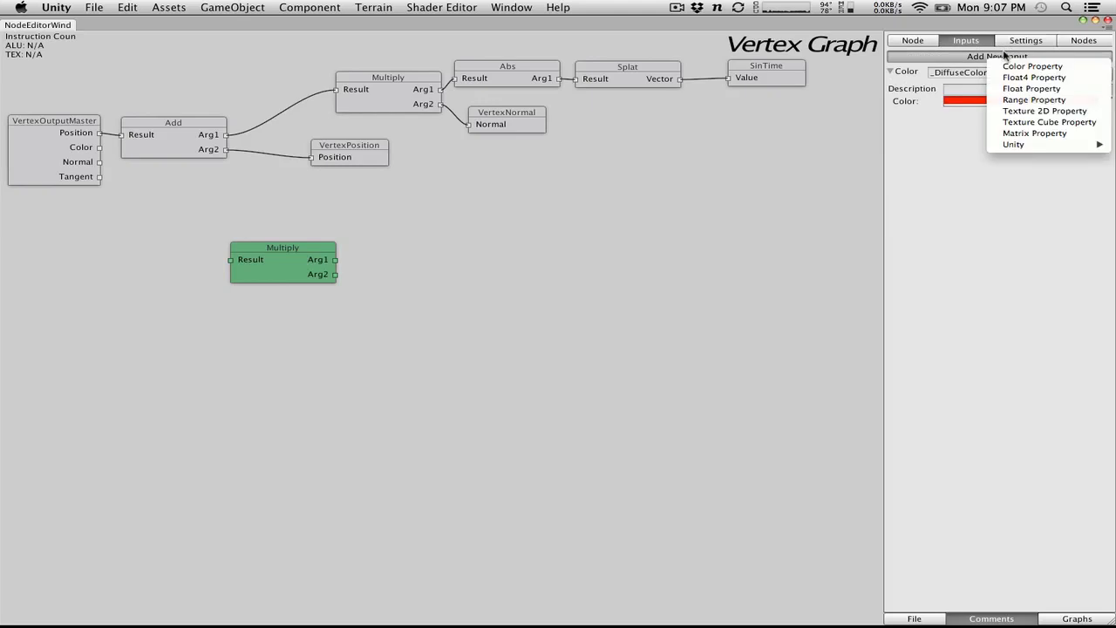
click(1014, 102)
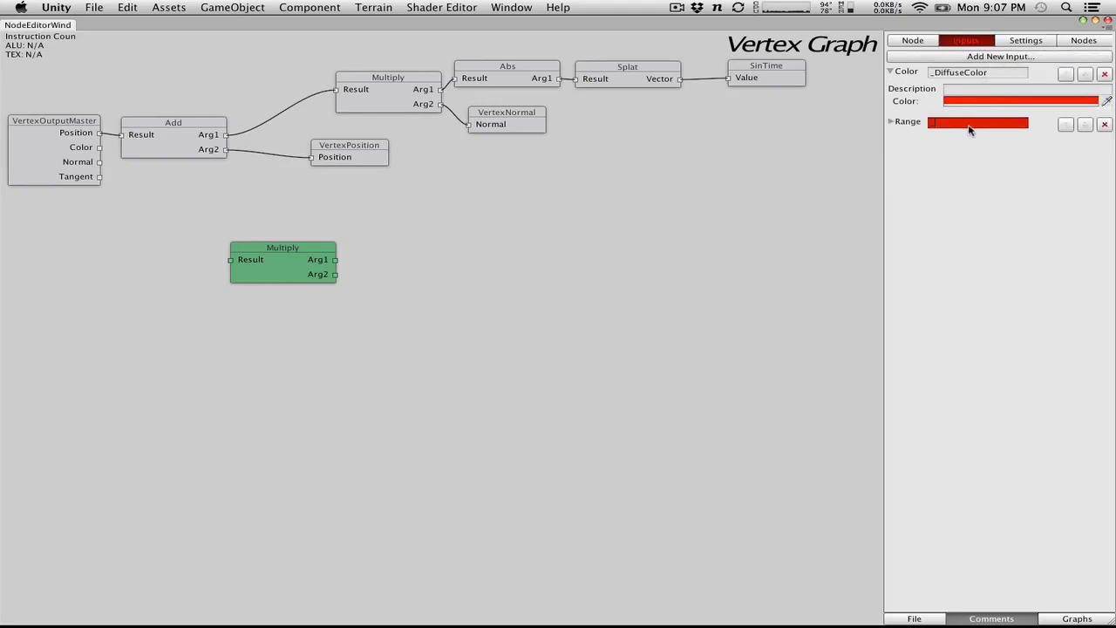
text(_Amount)
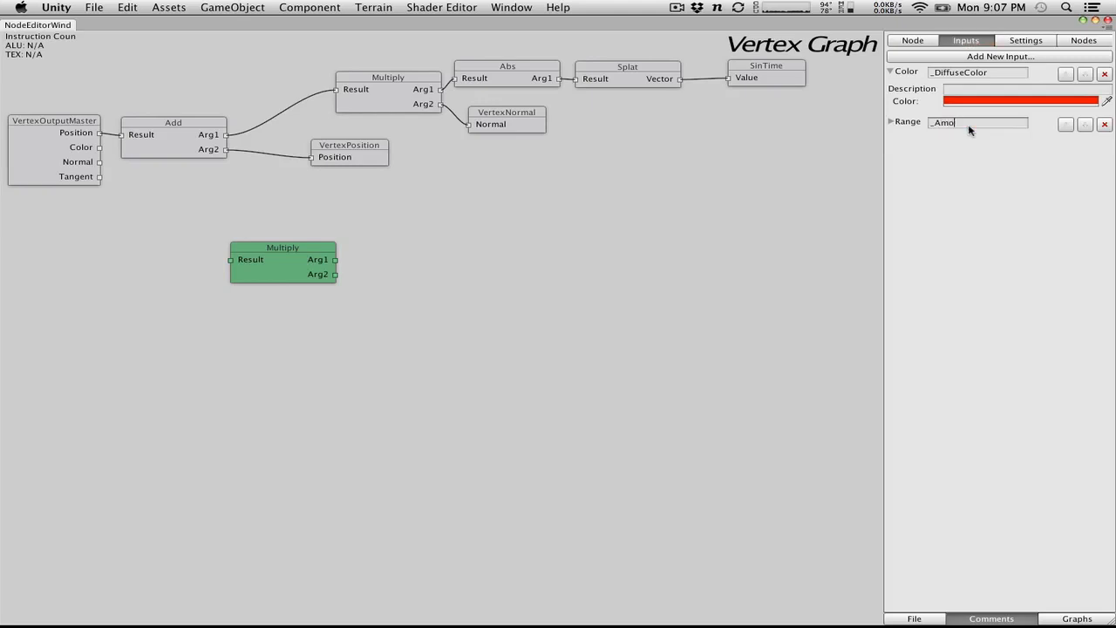
click(891, 122)
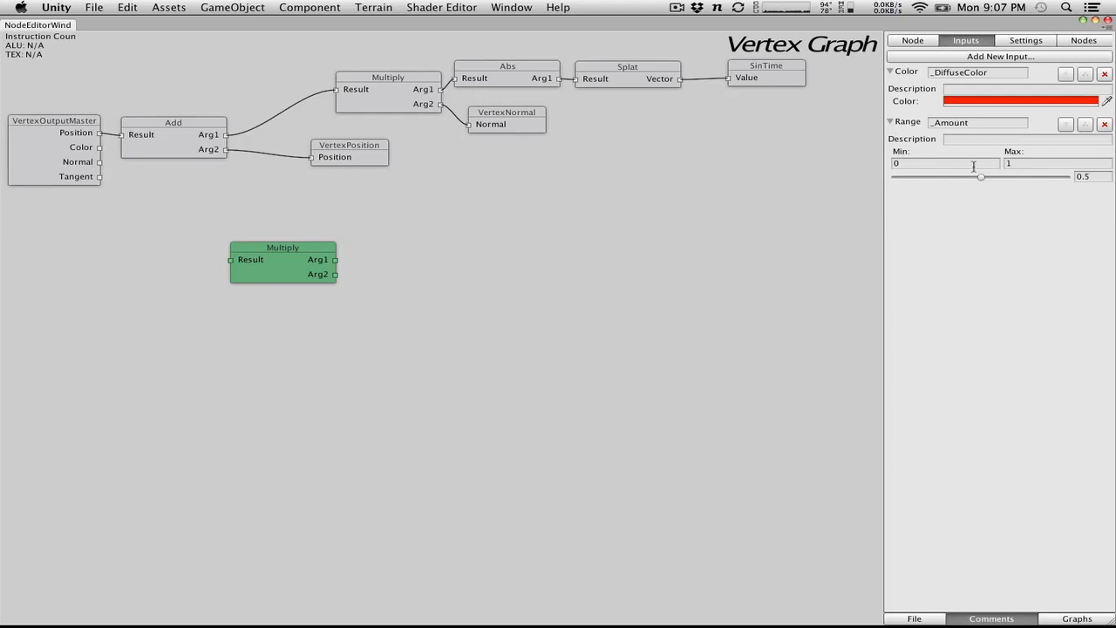
click(1030, 158)
text(00)
Step: Add a Range property node to the vertex graph and place it across from the new Multiply node
drag(303, 268, 317, 292)
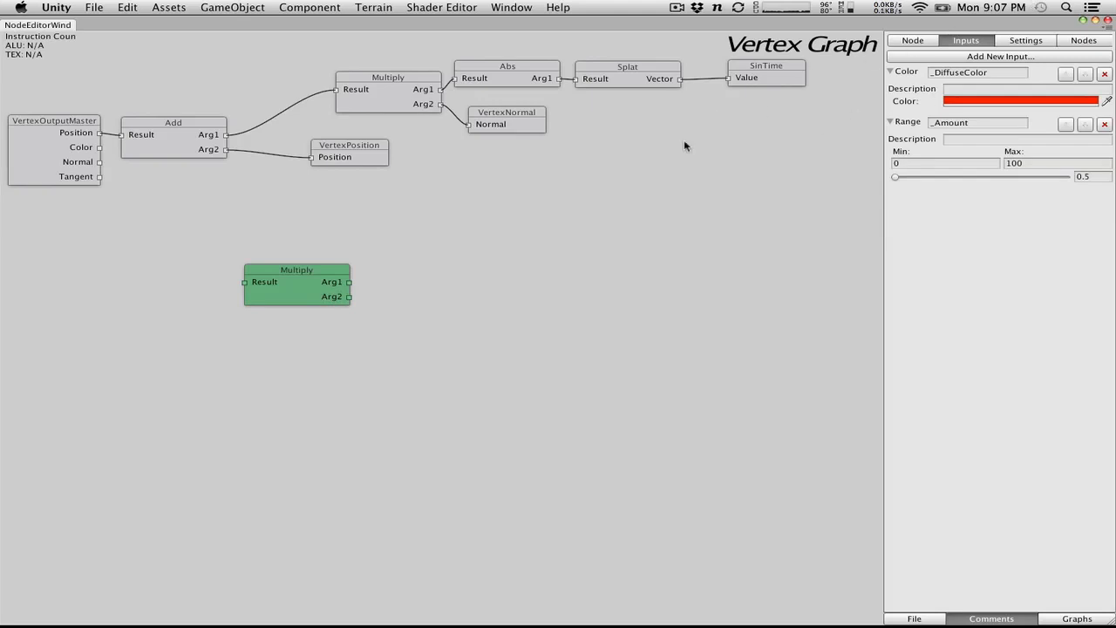
right_click(629, 204)
mouse_move(685, 253)
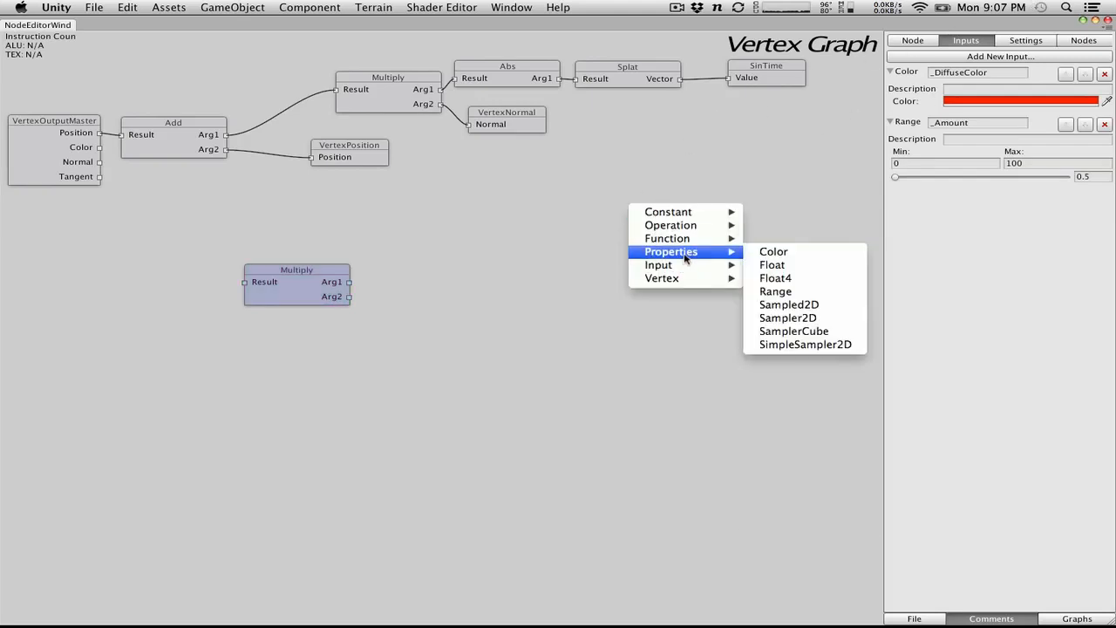
click(775, 291)
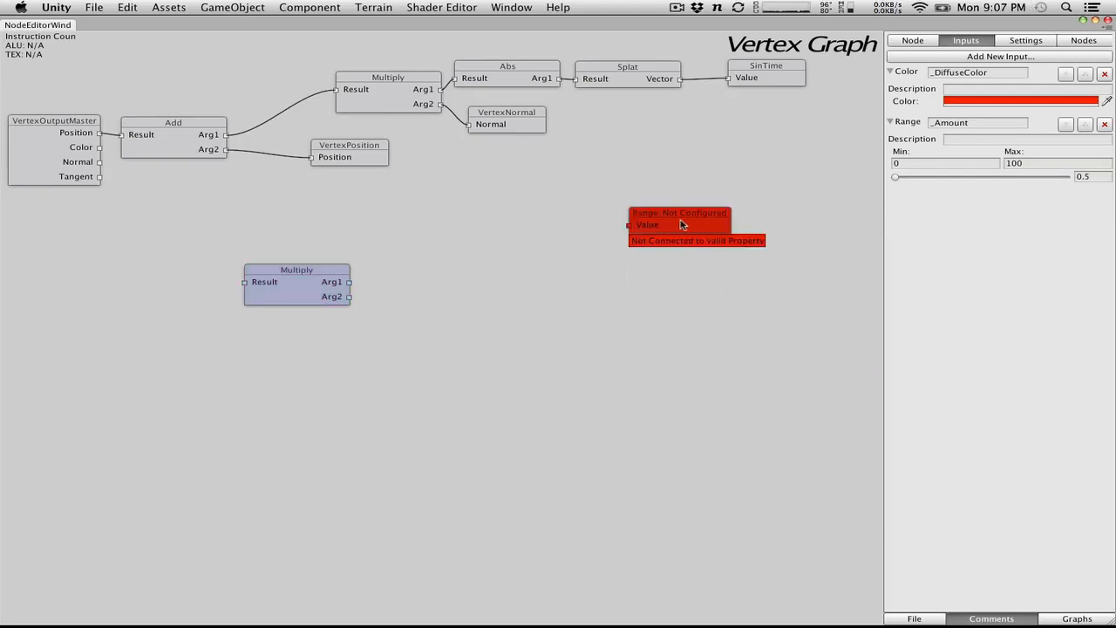
drag(681, 225, 623, 268)
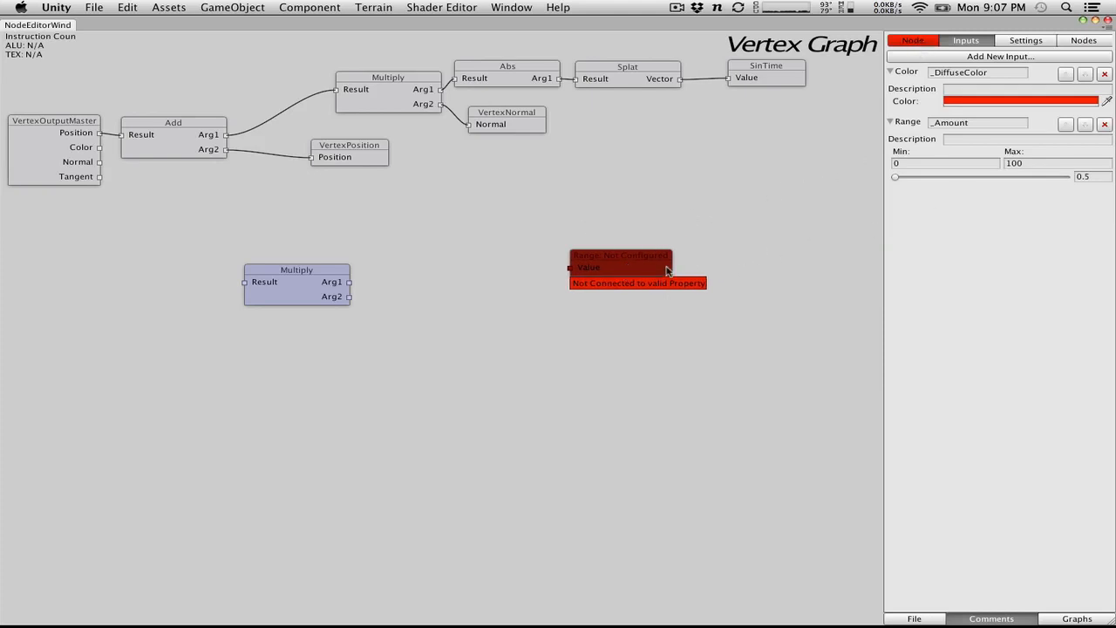
Step: Assign the _Amount input property to the unconfigured Range node
click(917, 39)
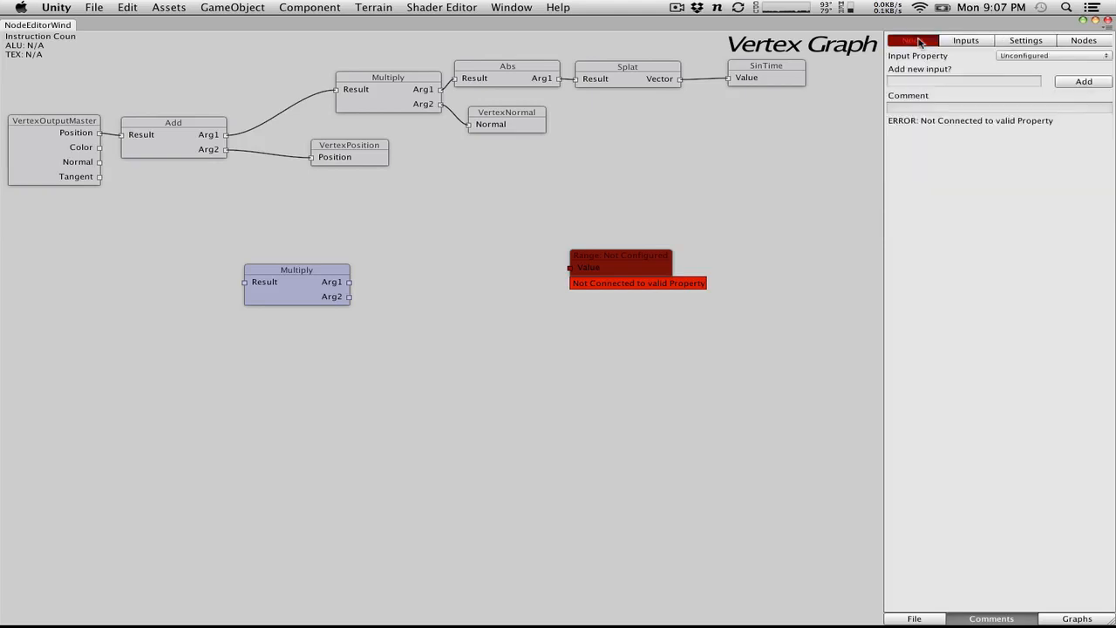
click(743, 165)
click(972, 42)
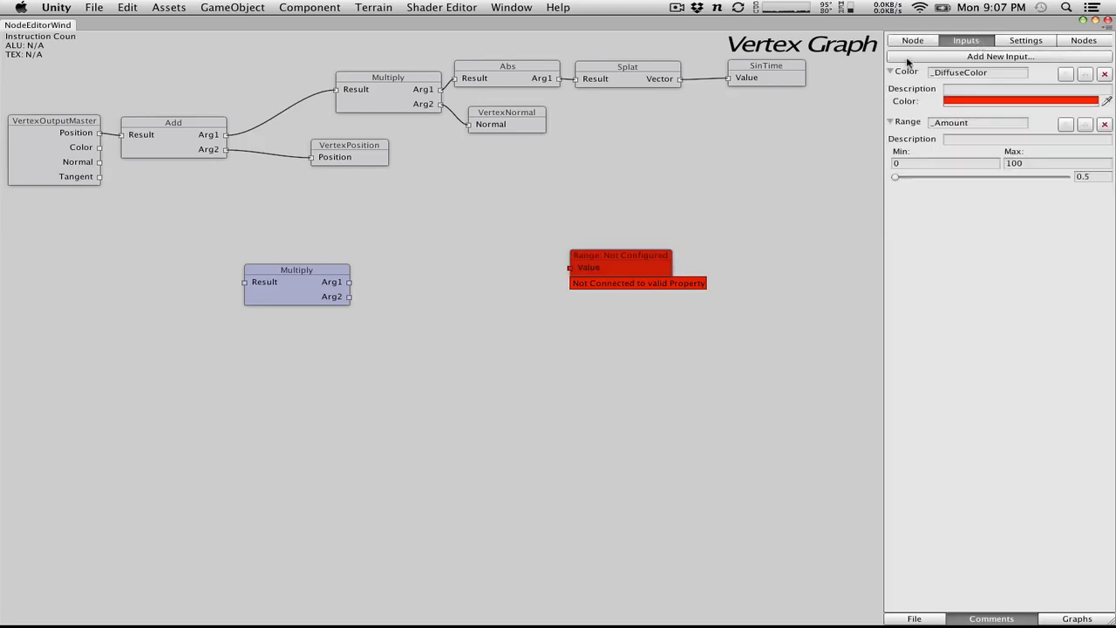
click(623, 272)
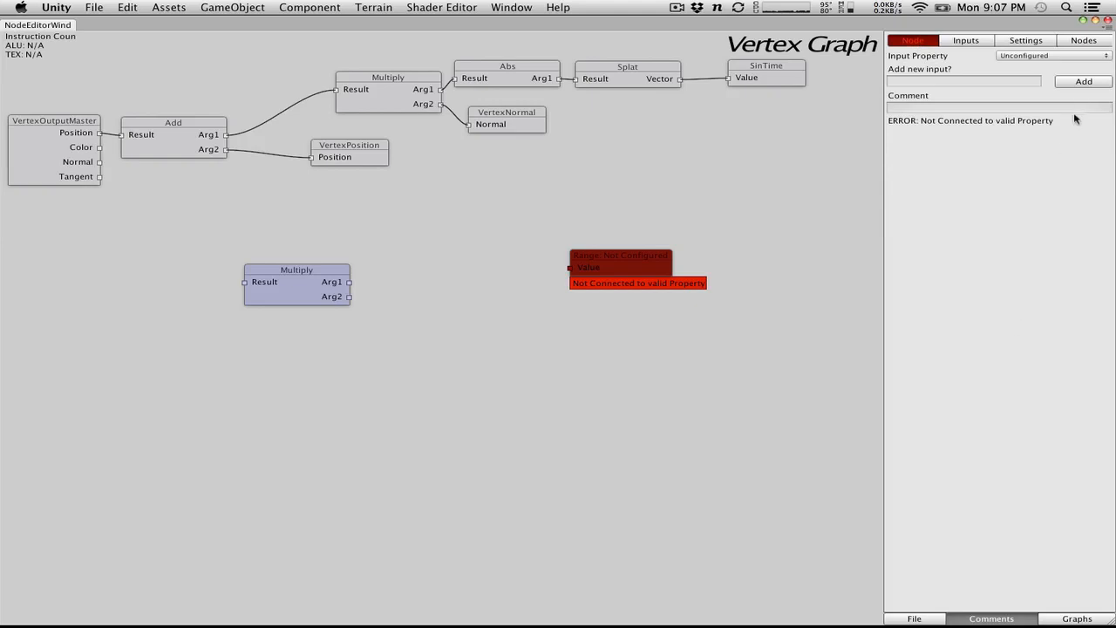
click(1041, 57)
click(1037, 68)
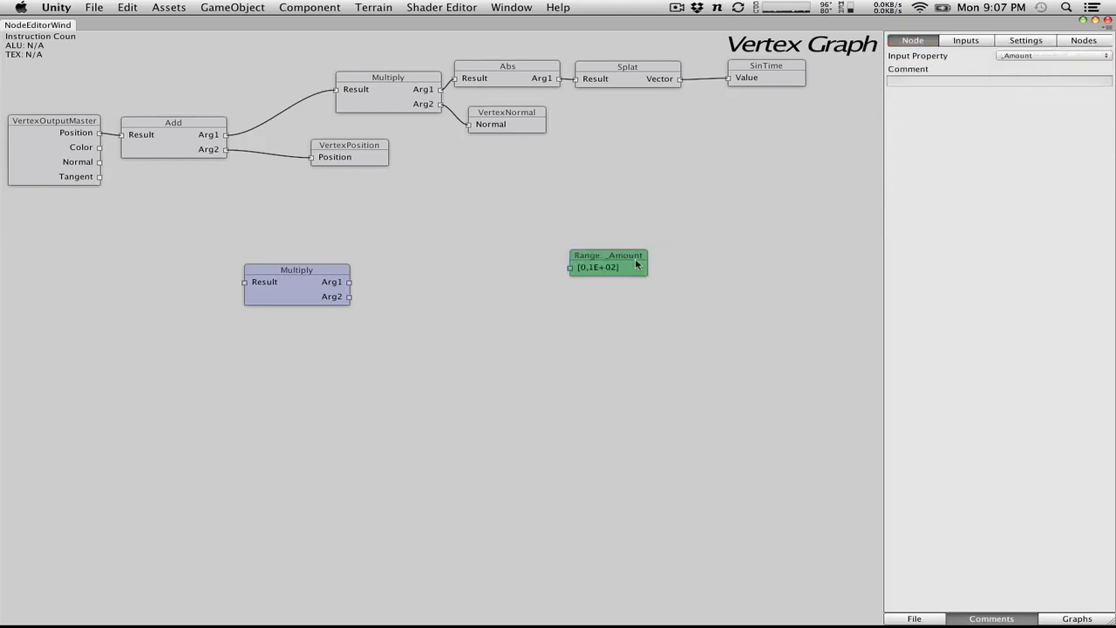
Step: Connect the _Amount range to the new Multiply node's Arg2 and insert that node between the original Multiply and Add's Arg1
drag(635, 259, 348, 296)
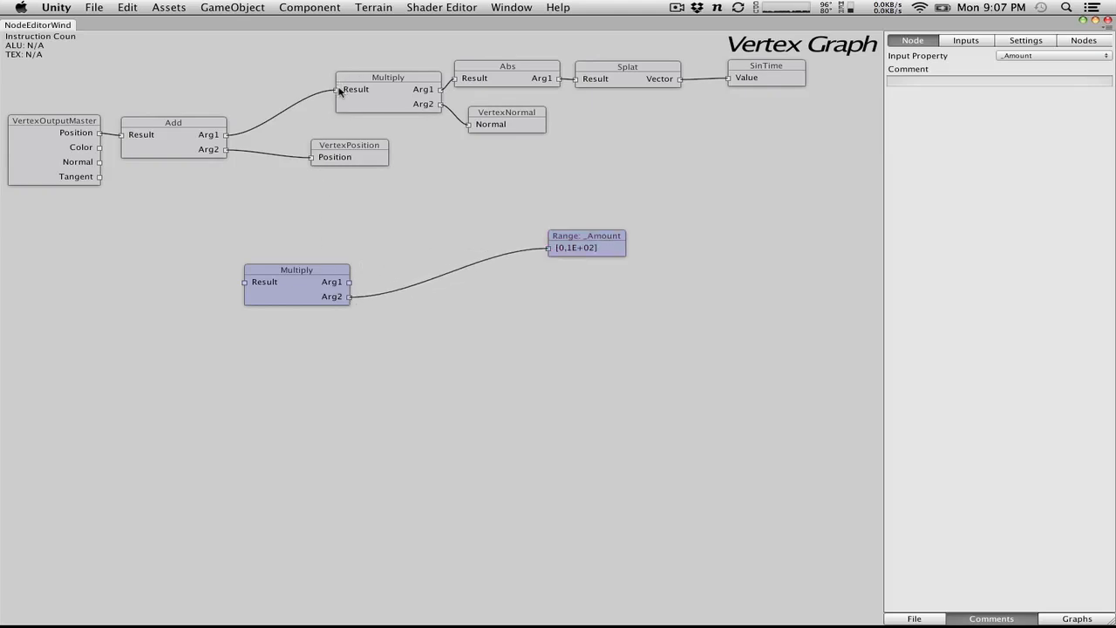
drag(336, 89, 290, 59)
drag(217, 60, 229, 137)
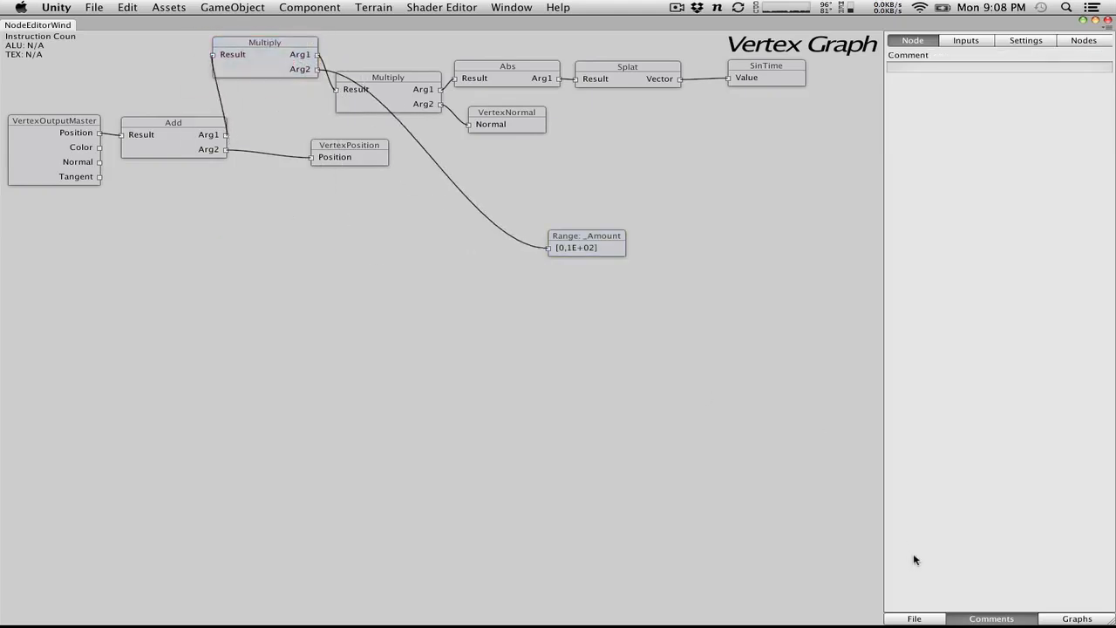
Step: Save the modified vertex graph and export its shader again
click(913, 618)
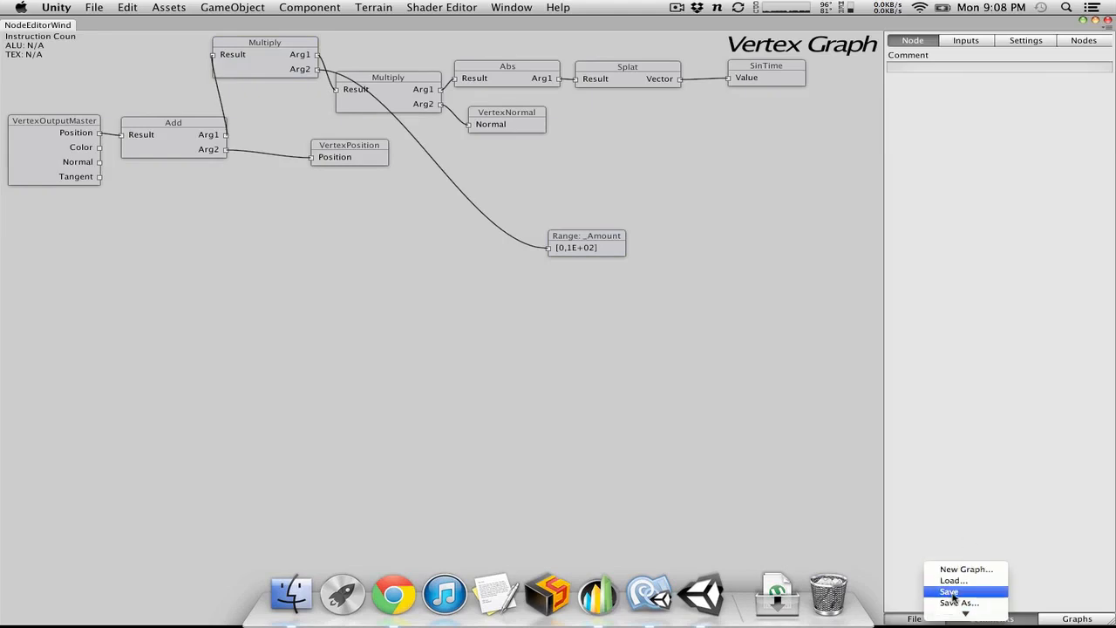
click(950, 593)
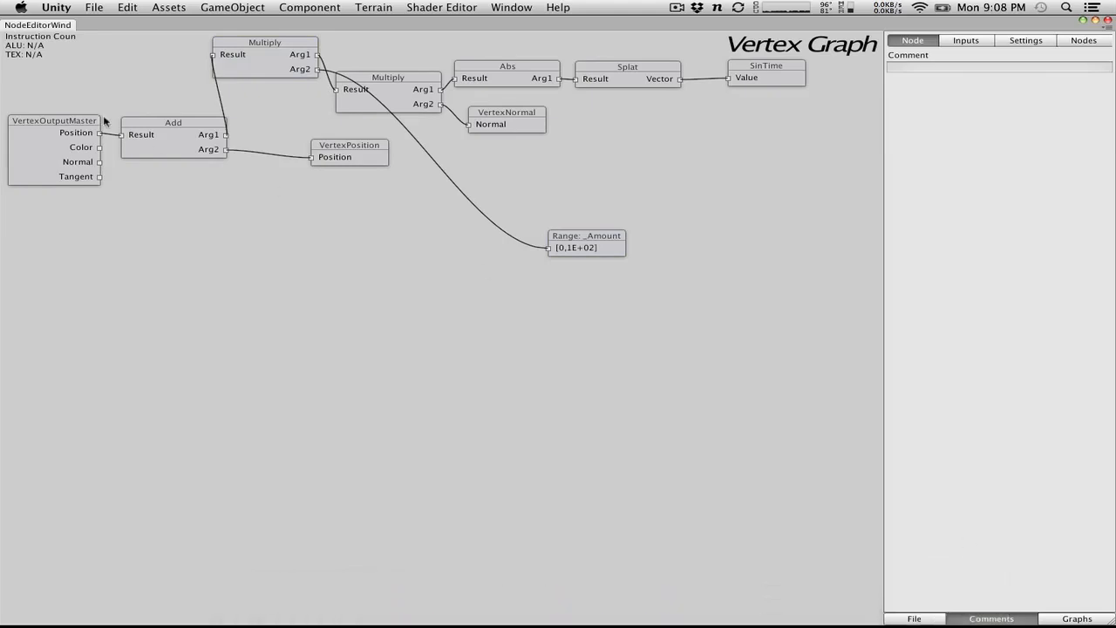
click(1095, 20)
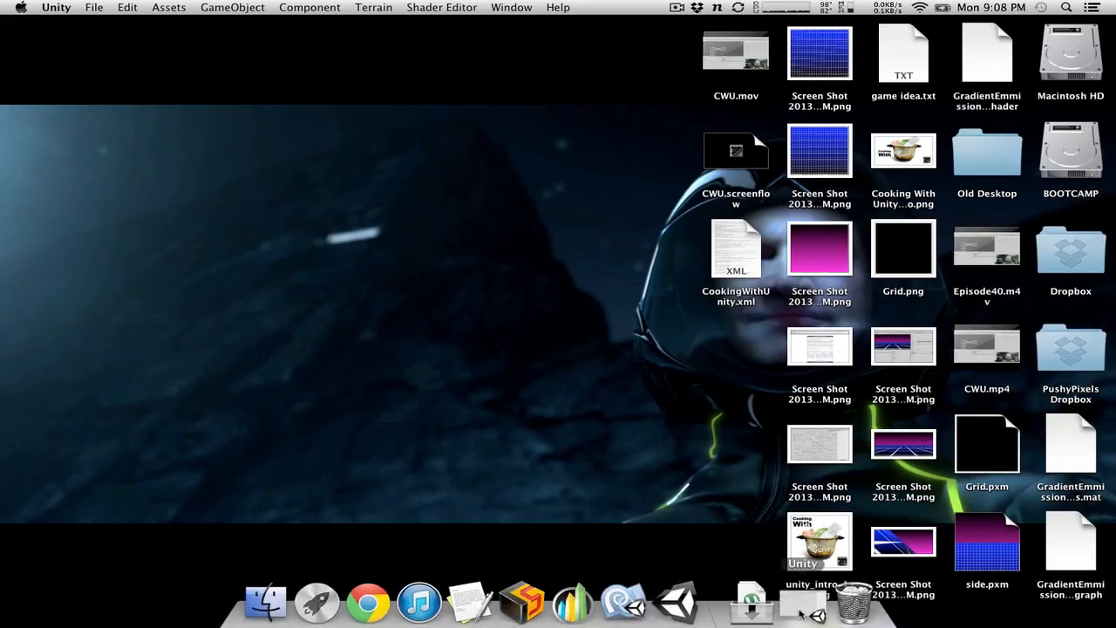
click(804, 611)
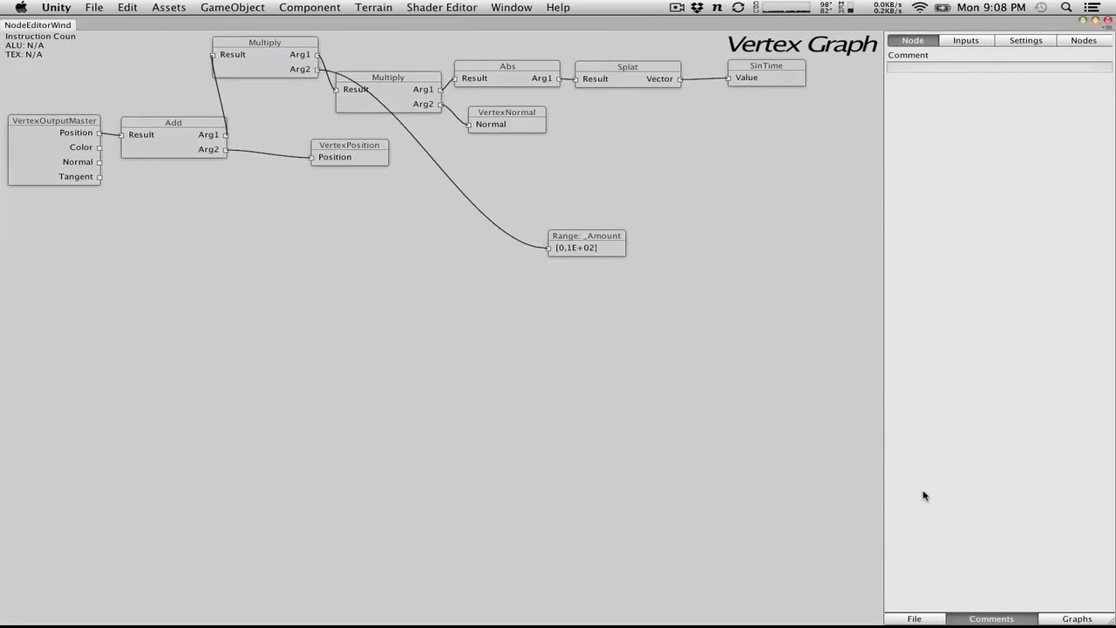
click(914, 618)
click(938, 594)
click(933, 617)
mouse_move(957, 622)
click(959, 601)
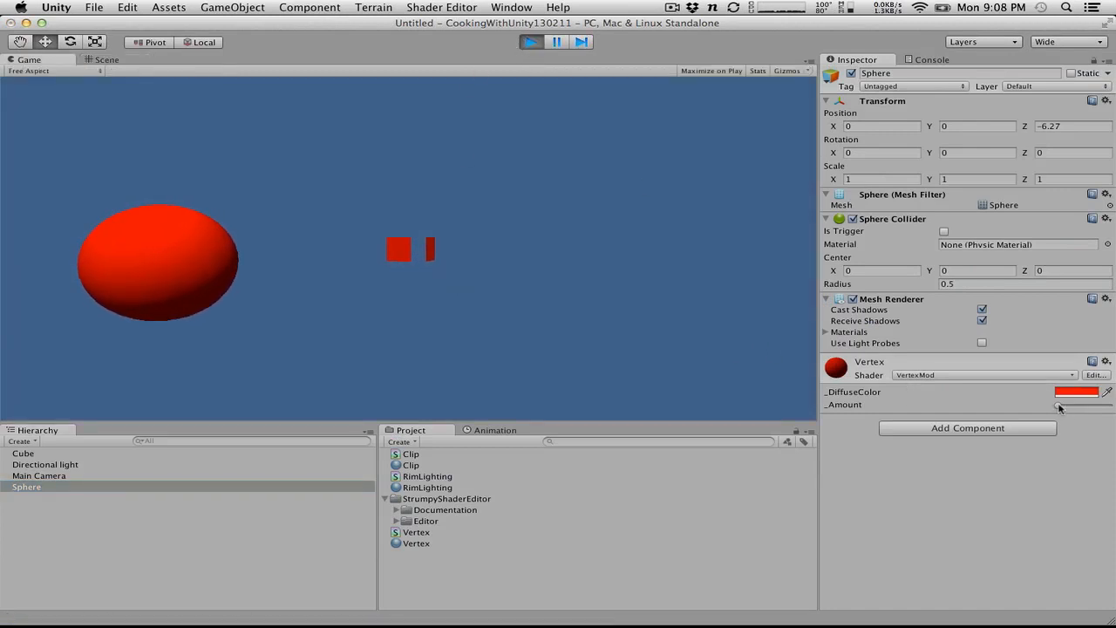
Step: Raise the Vertex material's _Amount to about mid-range while the scene plays, then end play mode
drag(1059, 408, 1082, 408)
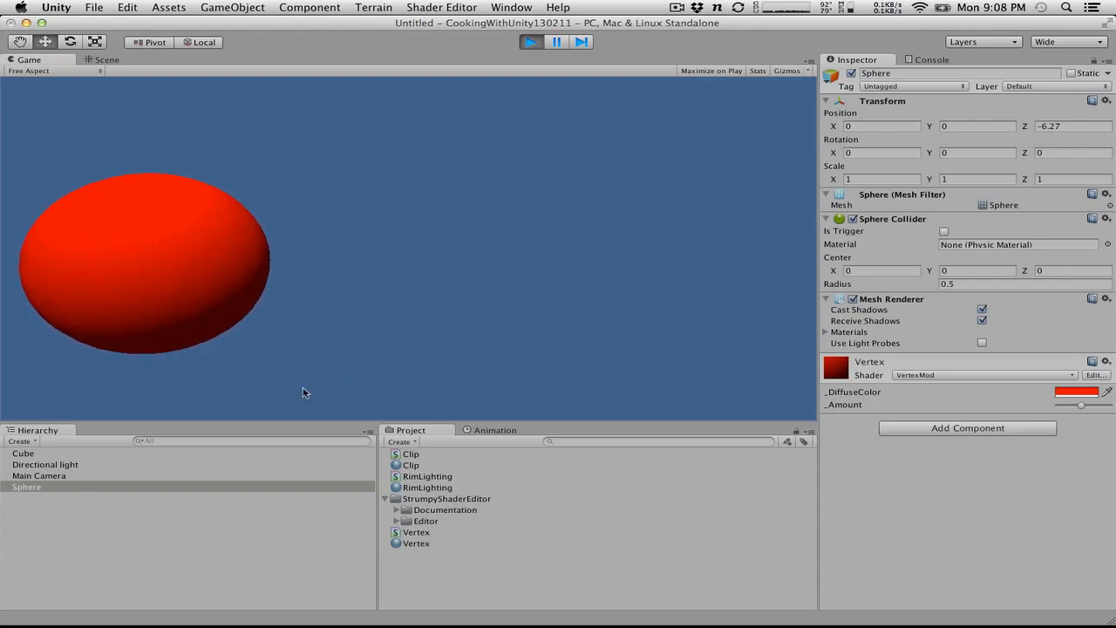
click(530, 42)
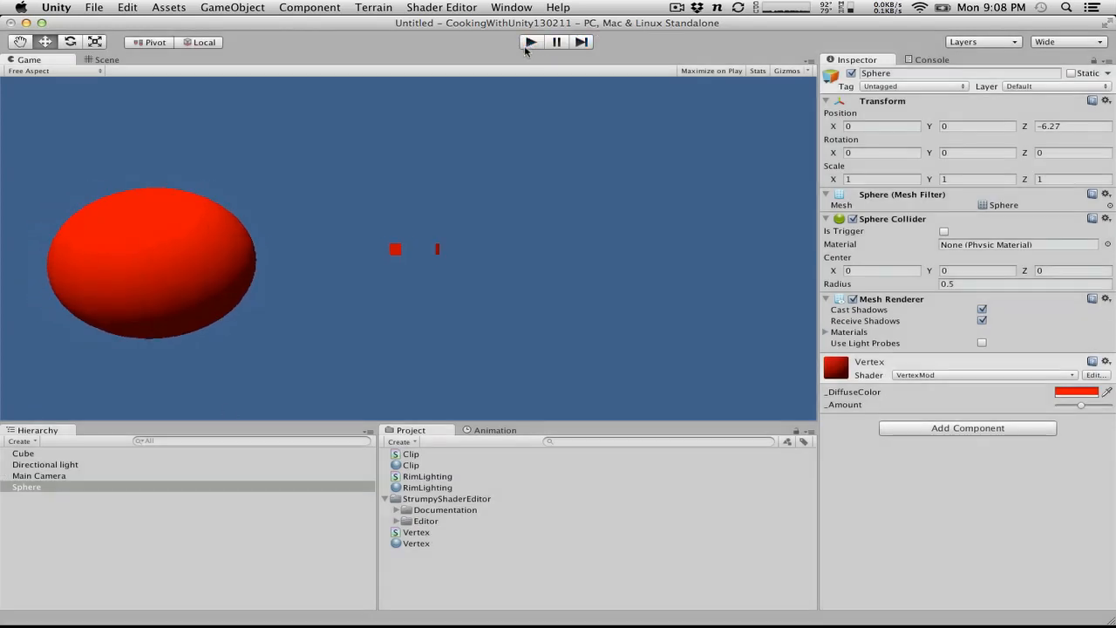
Step: Add a capsule to the scene and raise it above the cube to a Y position of about 2.24
click(21, 441)
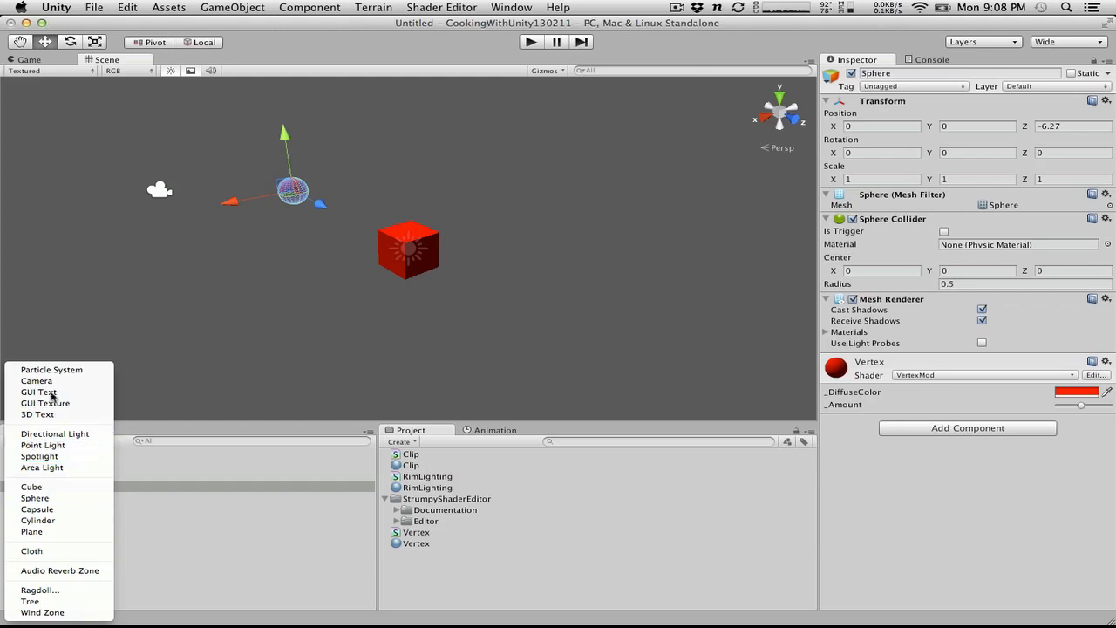
click(37, 509)
drag(406, 212, 408, 118)
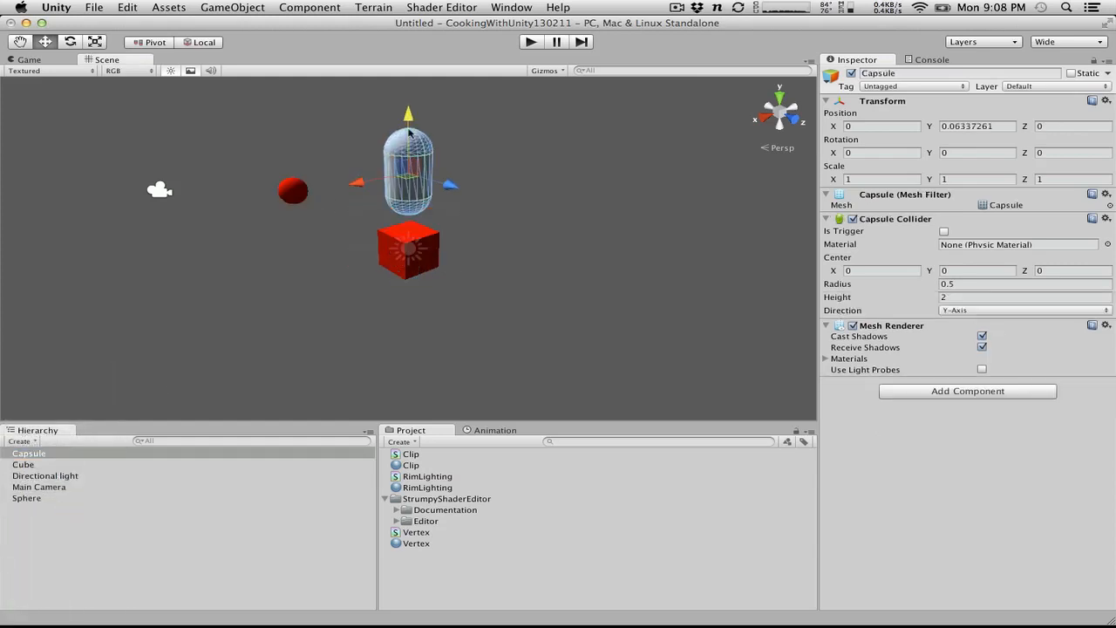
Step: Play the scene and apply the Vertex material to the capsule to watch its vertex animation
click(531, 43)
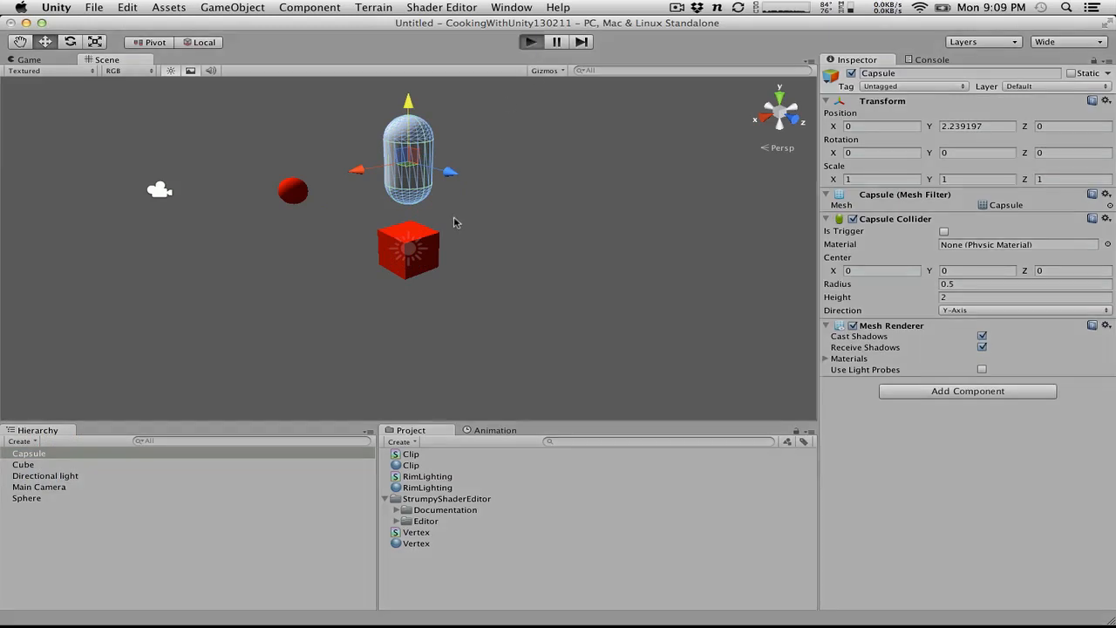
click(413, 543)
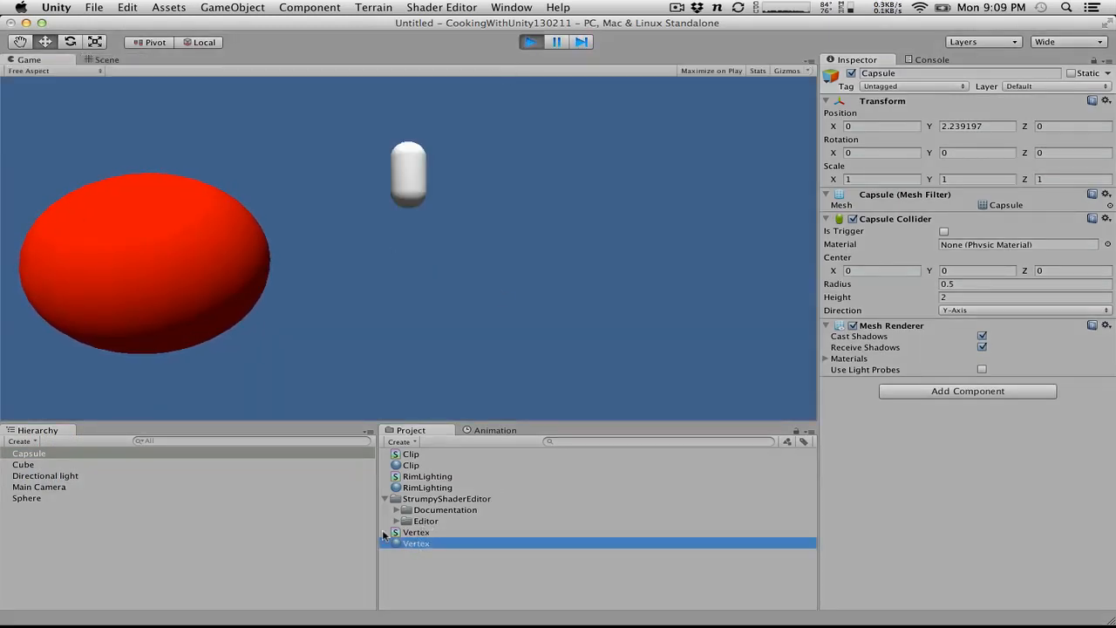
drag(383, 535, 79, 449)
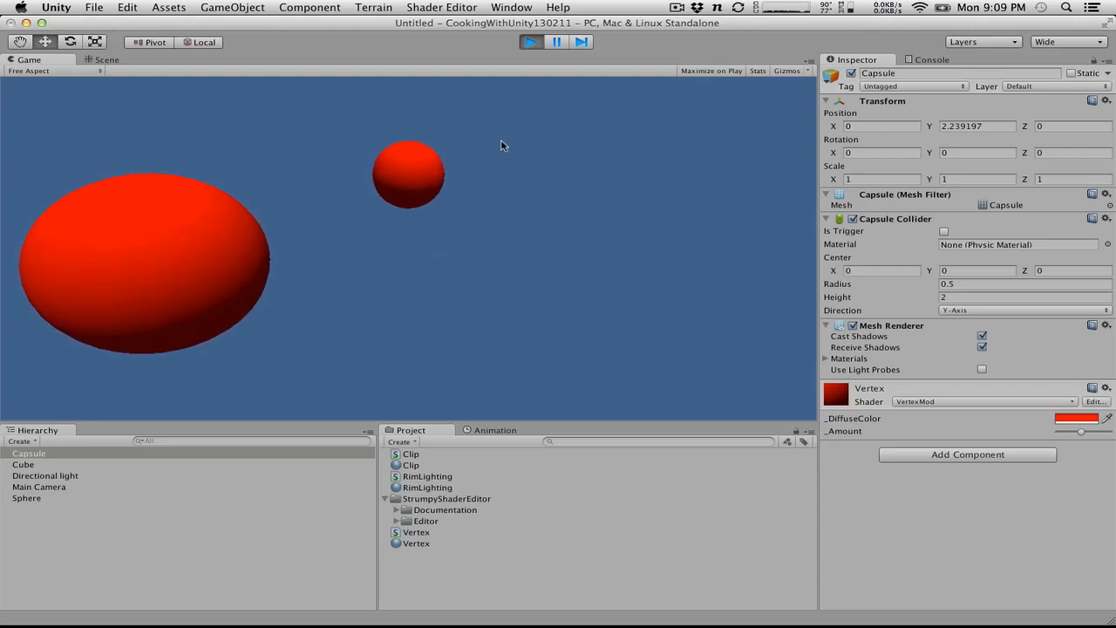
Step: End play mode and return to the vertex graph in the shader node editor
click(529, 43)
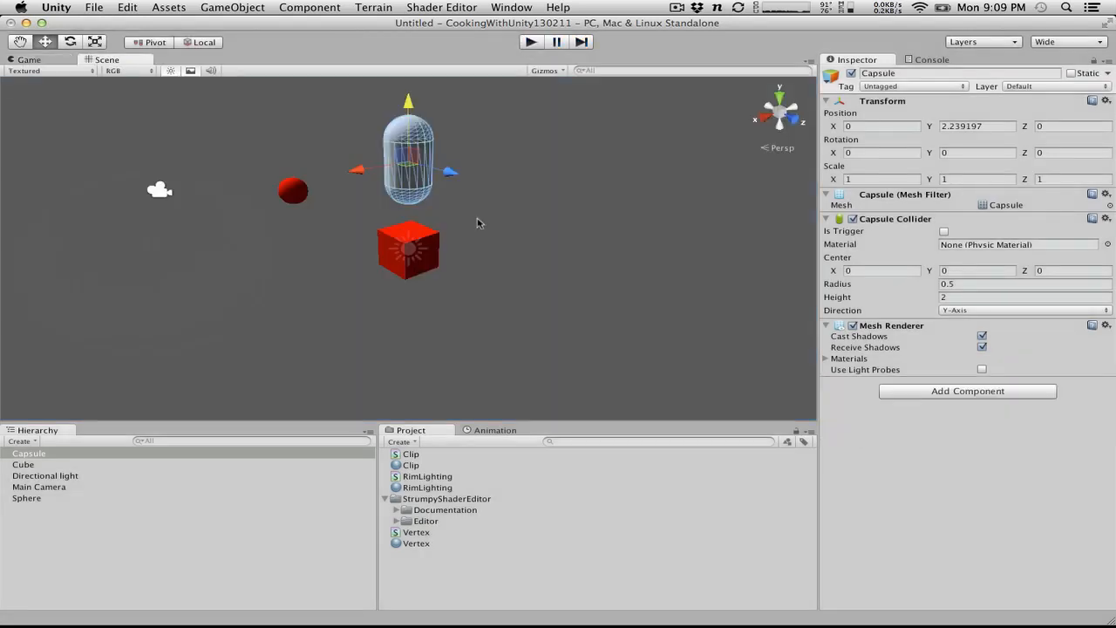
click(699, 368)
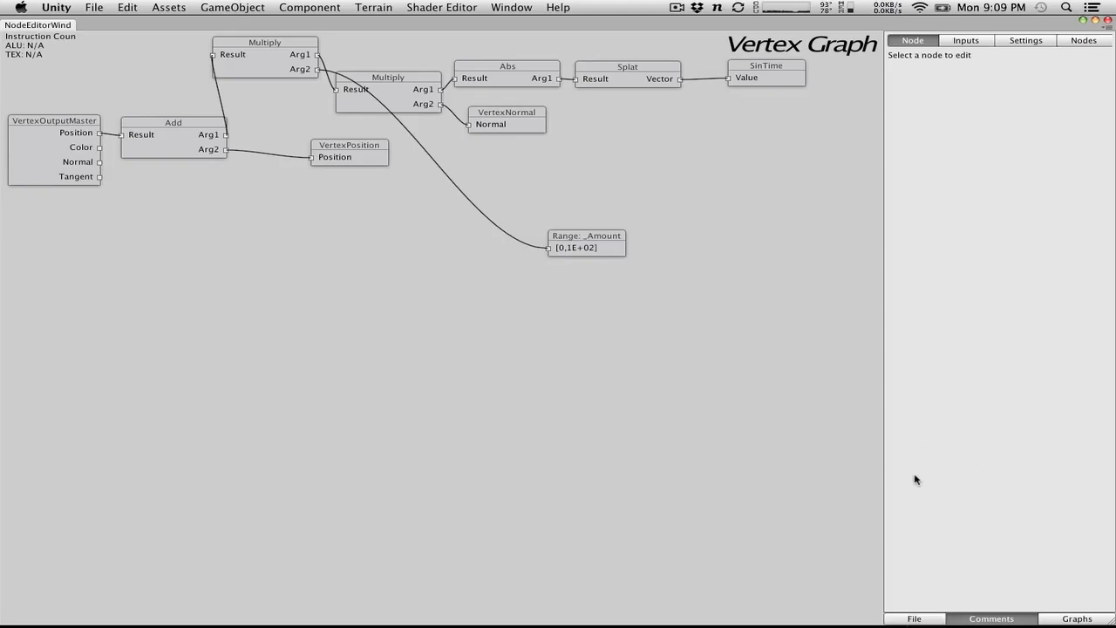
click(909, 616)
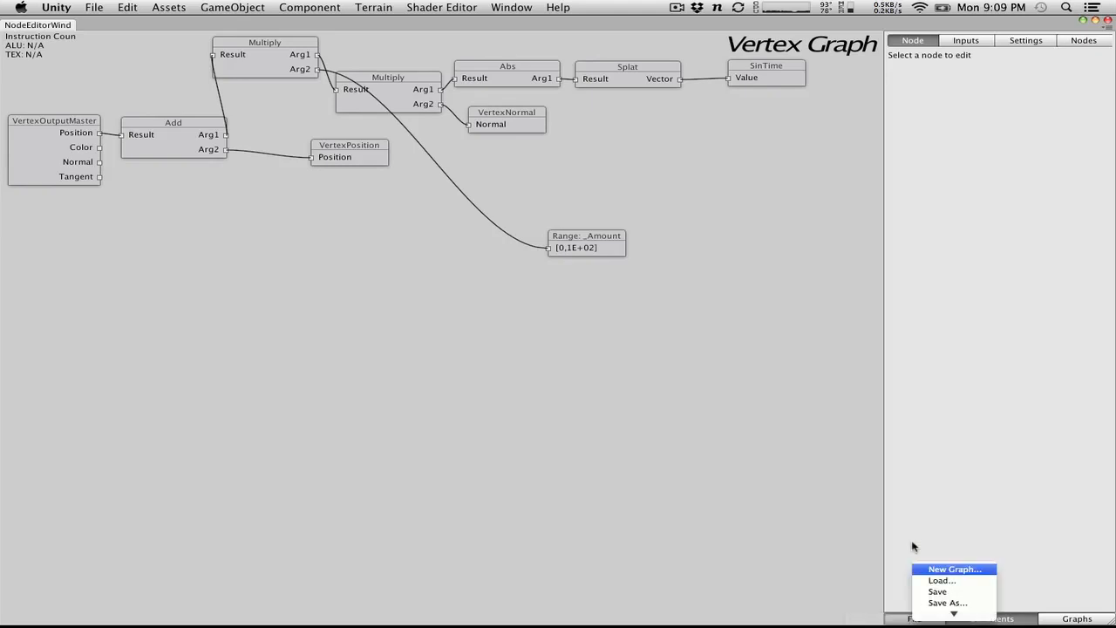
click(714, 548)
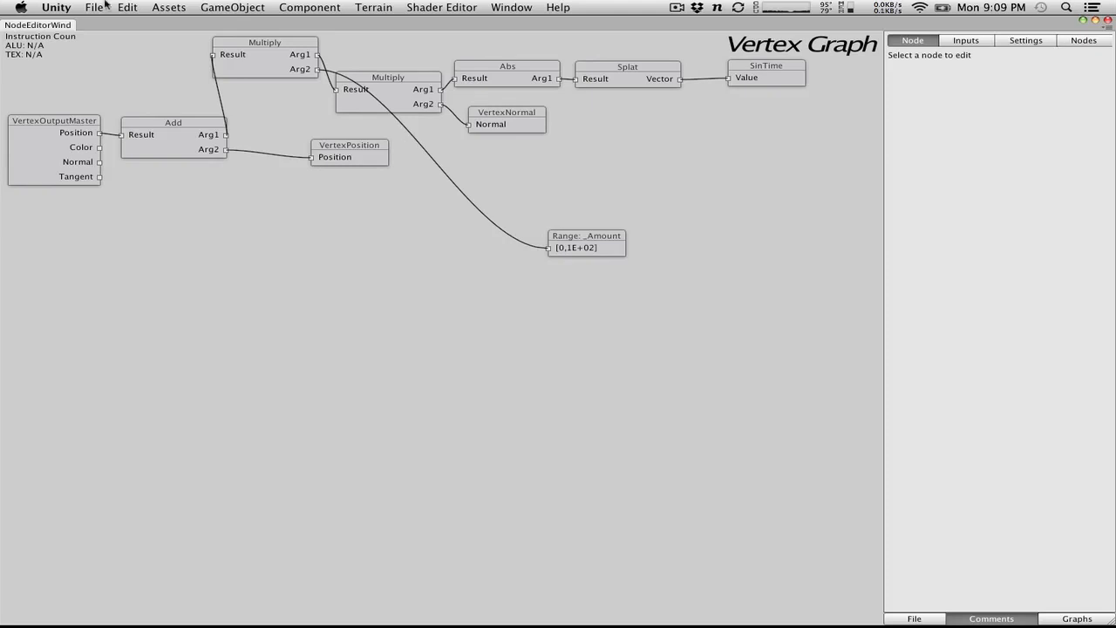
Step: Spread out the vertex graph by moving the Add, VertexPosition and _Amount Multiply nodes apart
drag(263, 63, 264, 83)
drag(187, 130, 194, 185)
drag(297, 94, 362, 342)
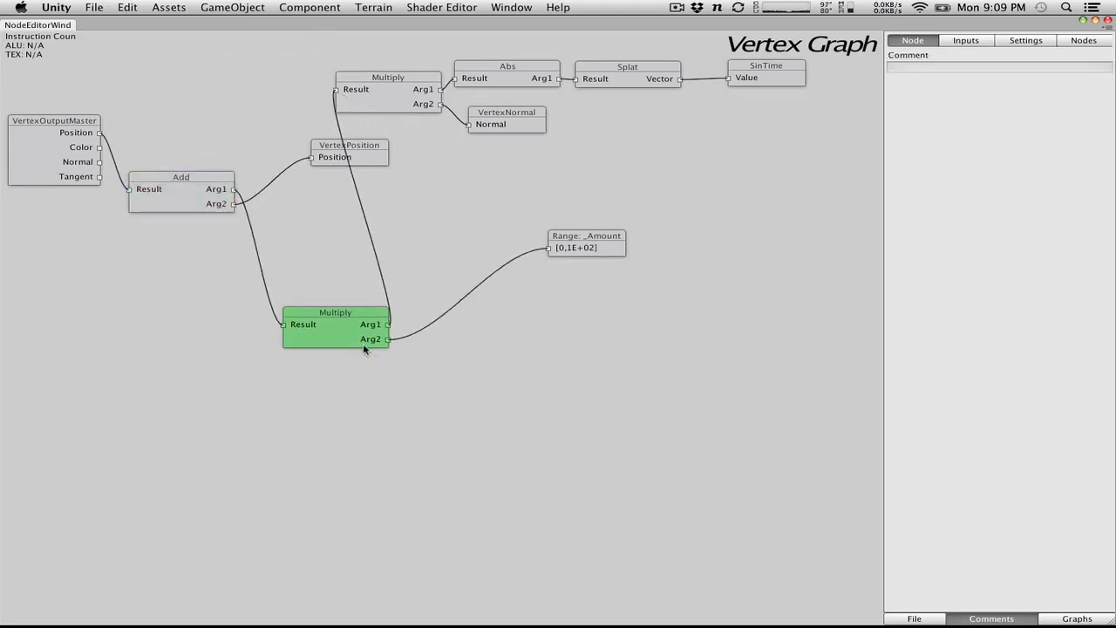
drag(366, 145, 443, 180)
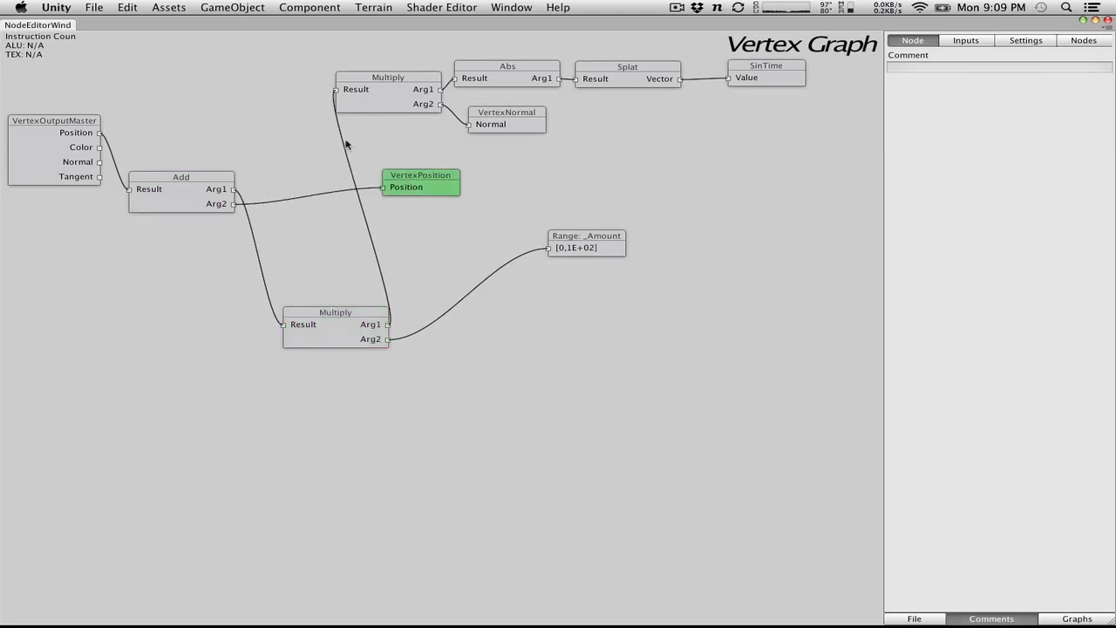
drag(138, 47, 397, 232)
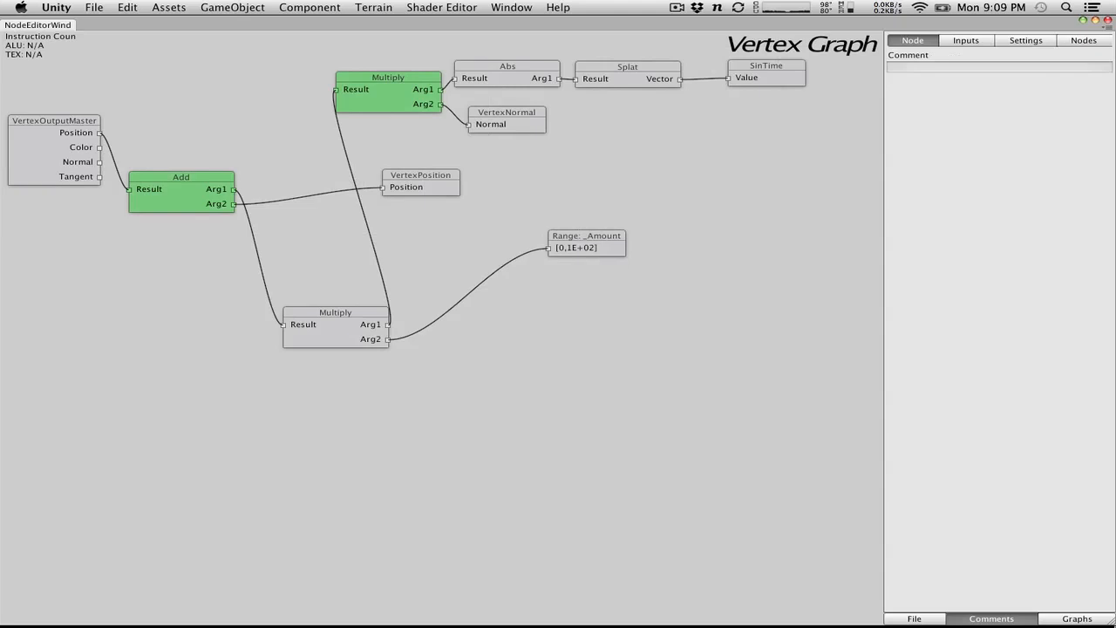
Step: Create a new shader graph, discarding the old one, and open its shader name for editing
click(906, 619)
click(944, 570)
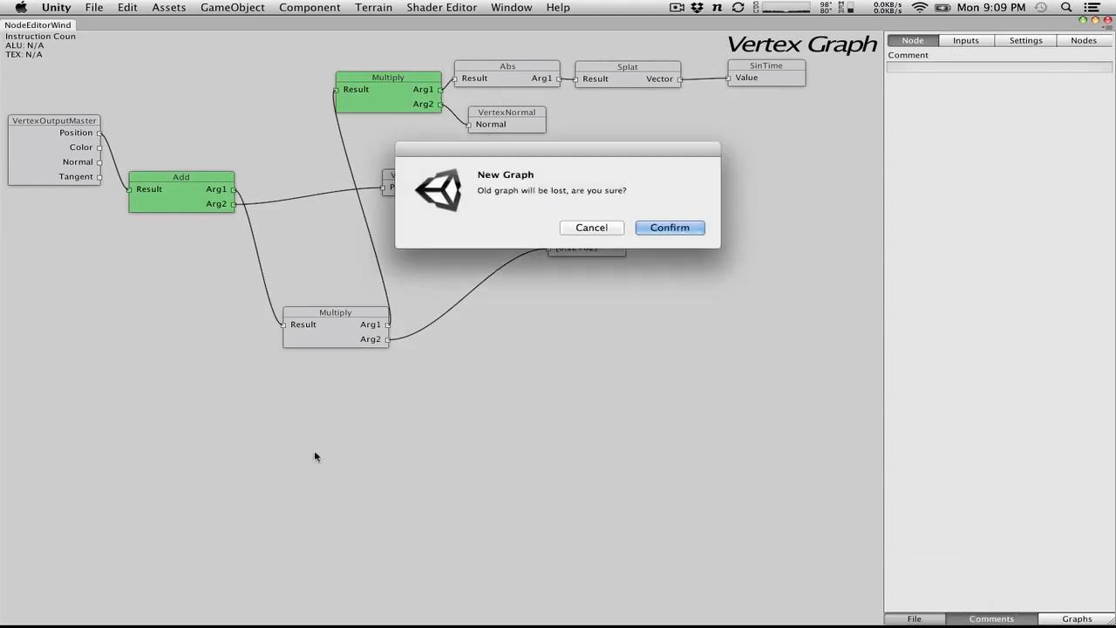
click(655, 228)
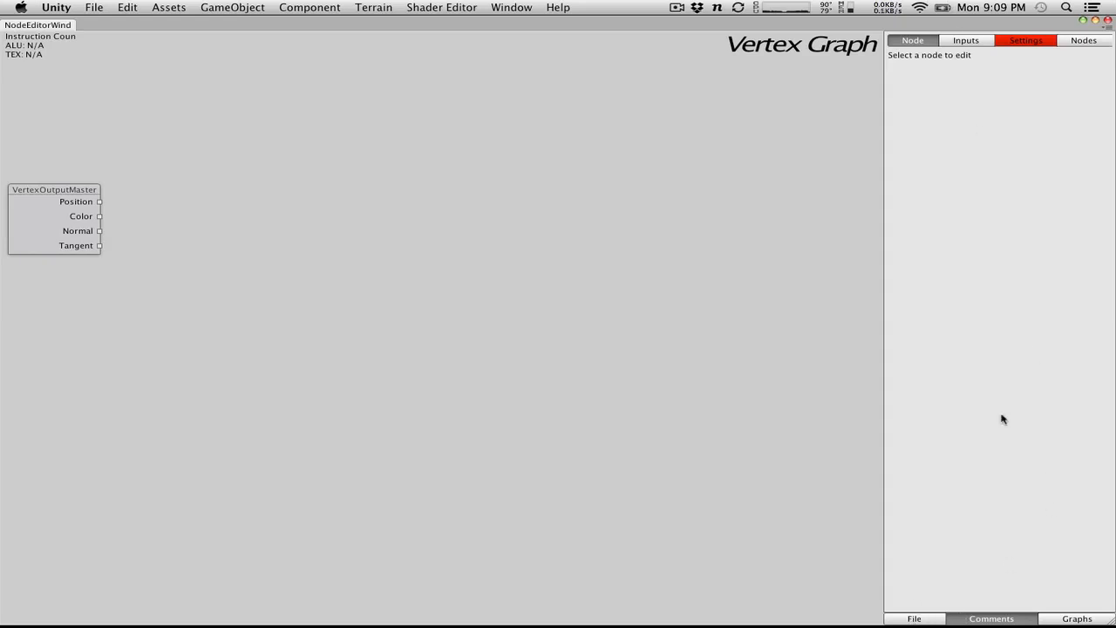
click(1016, 44)
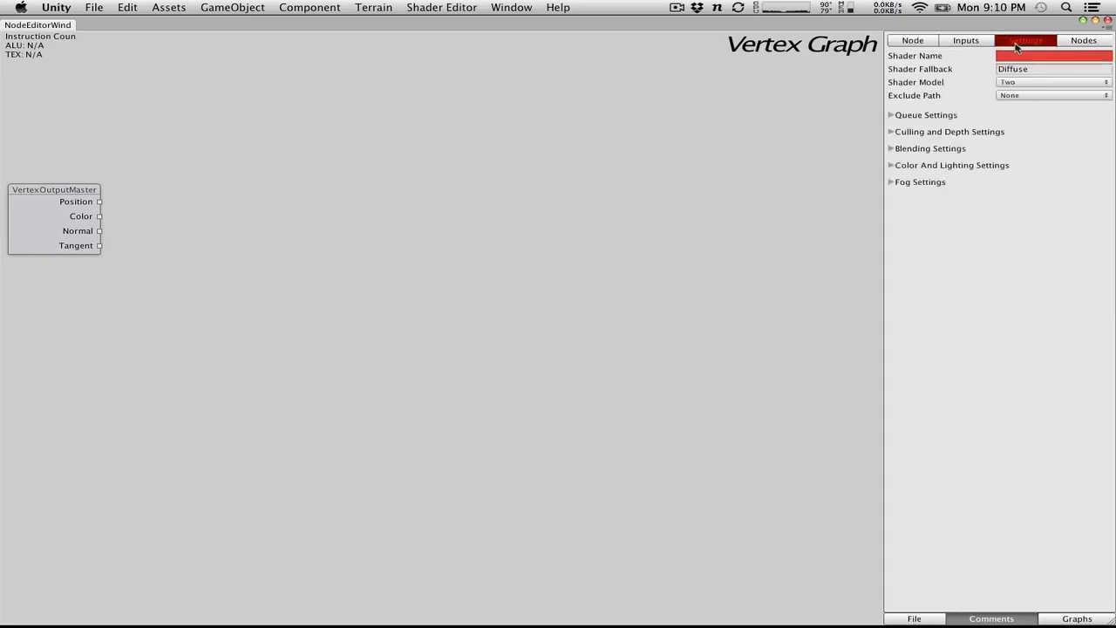
click(1037, 57)
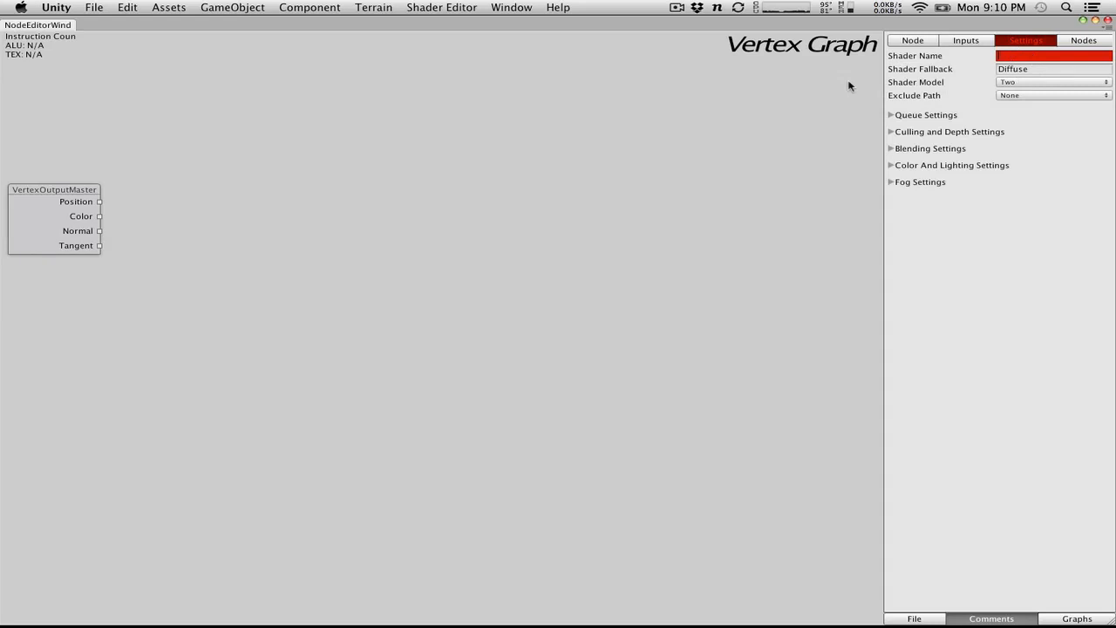
Step: Examine how the Clip material's available shaders are listed and grouped into categories
key(ctrl+Left)
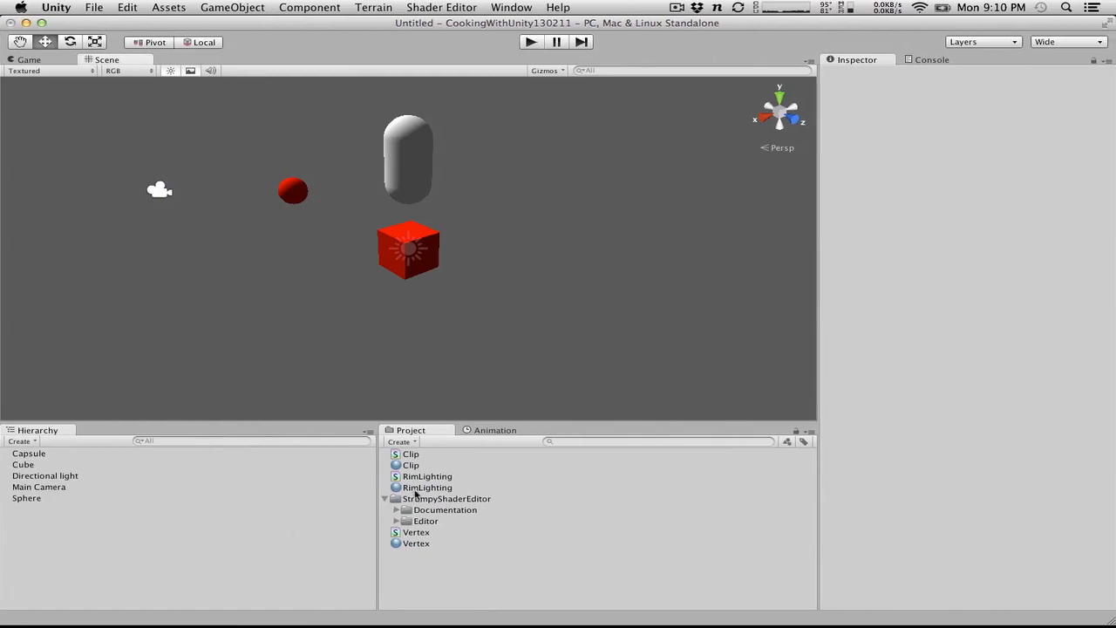
click(426, 464)
click(940, 88)
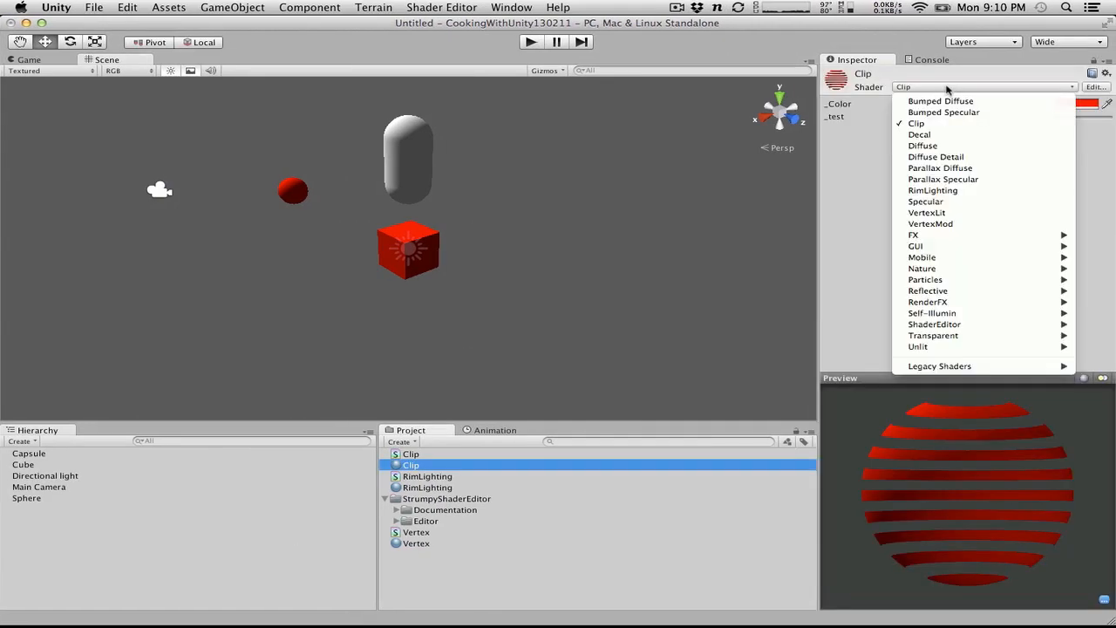
click(870, 176)
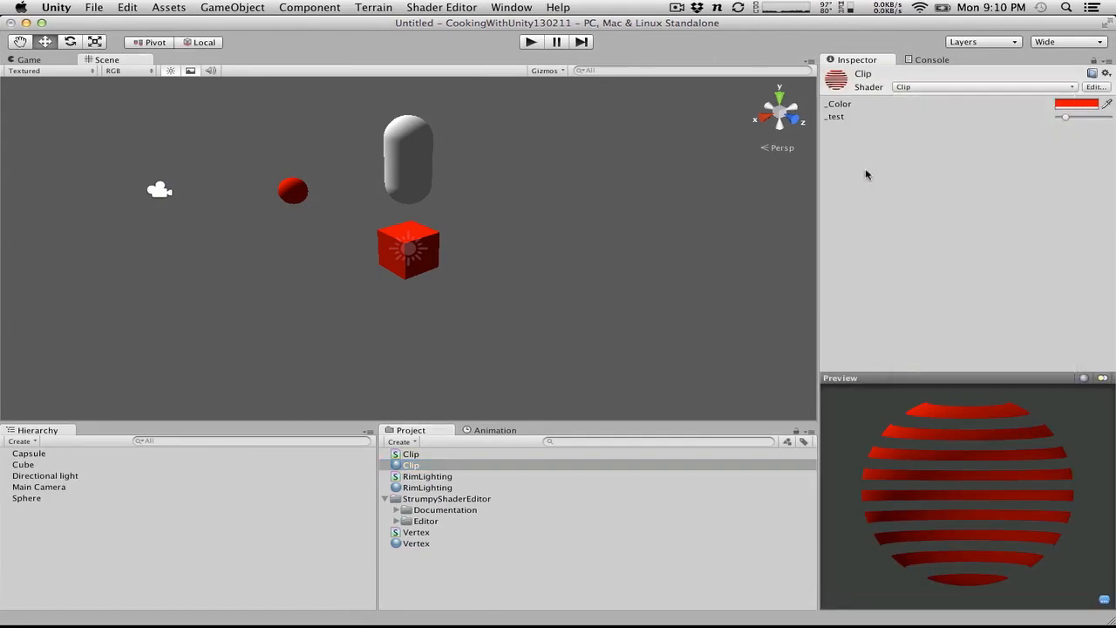
click(954, 87)
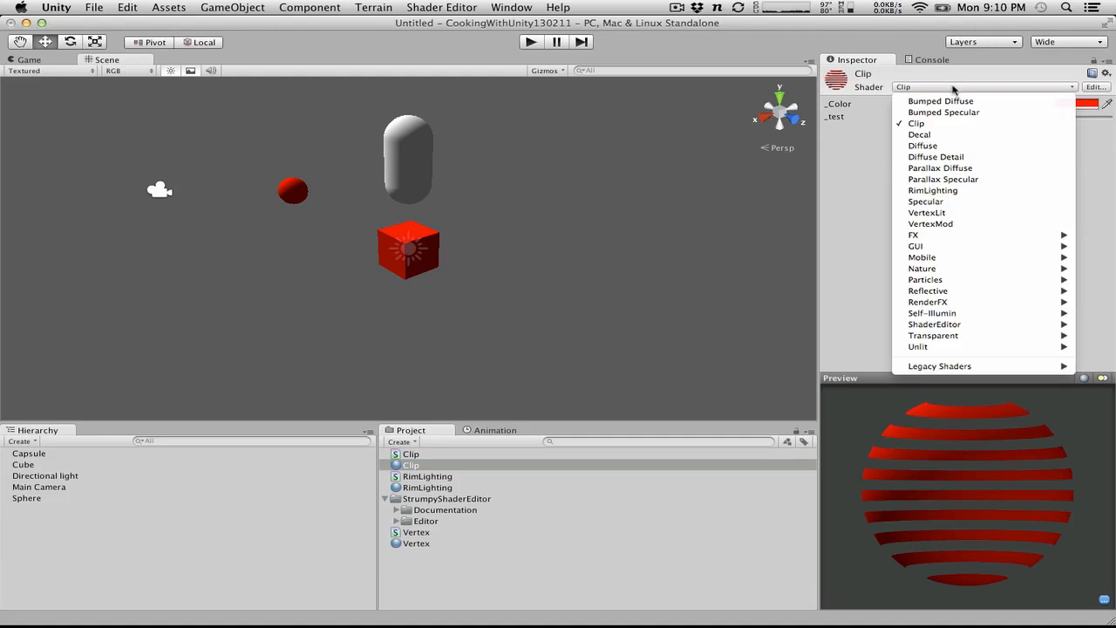
click(855, 214)
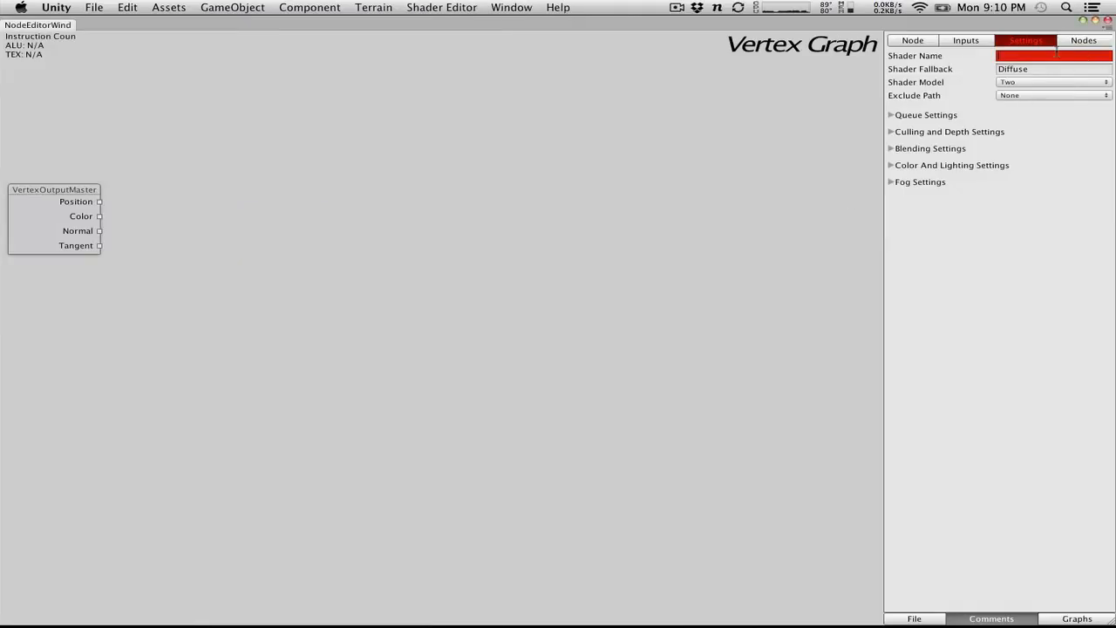
Step: Name the shader PushyPixels/Shader and save the graph as PPShader.sgraph in the Graphs folder
text(P)
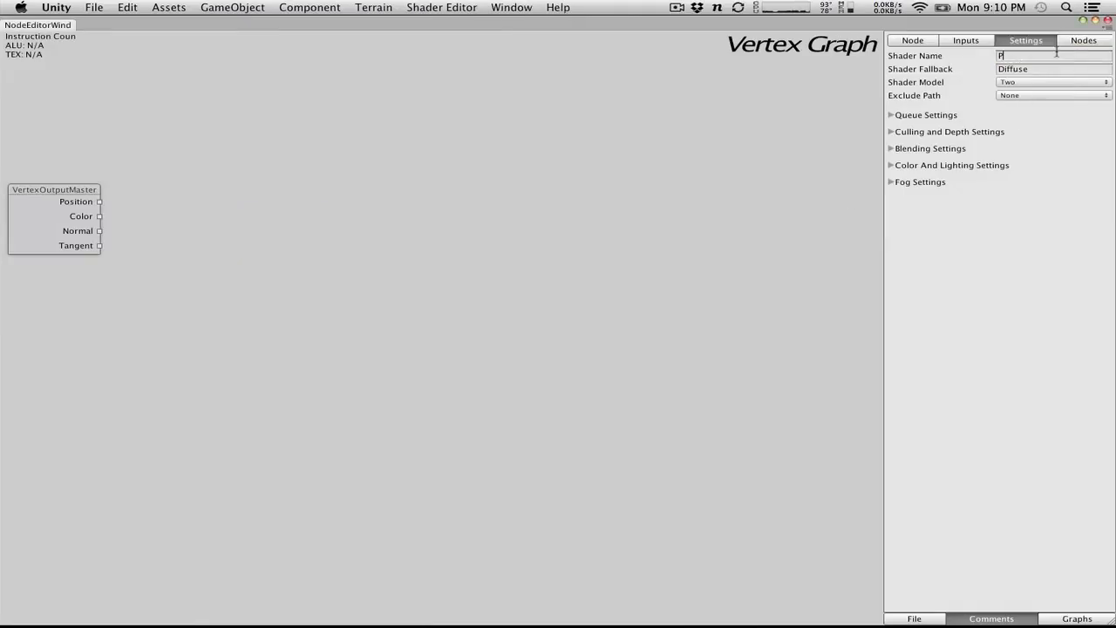
text(ushyPixels/Shader)
click(929, 619)
click(962, 592)
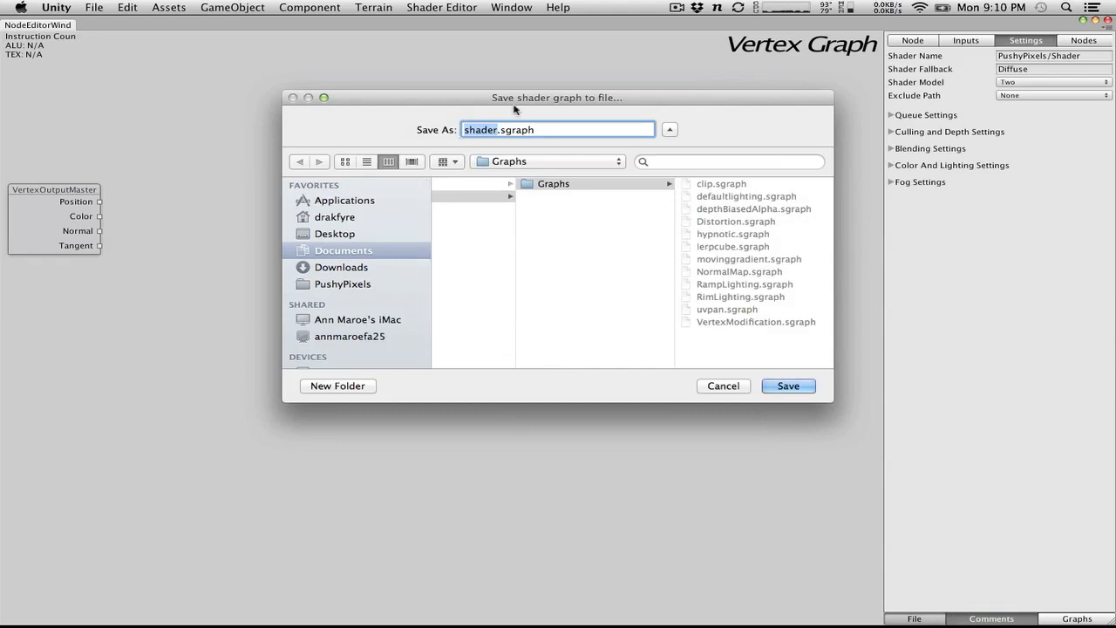
text(PPShader)
key(Return)
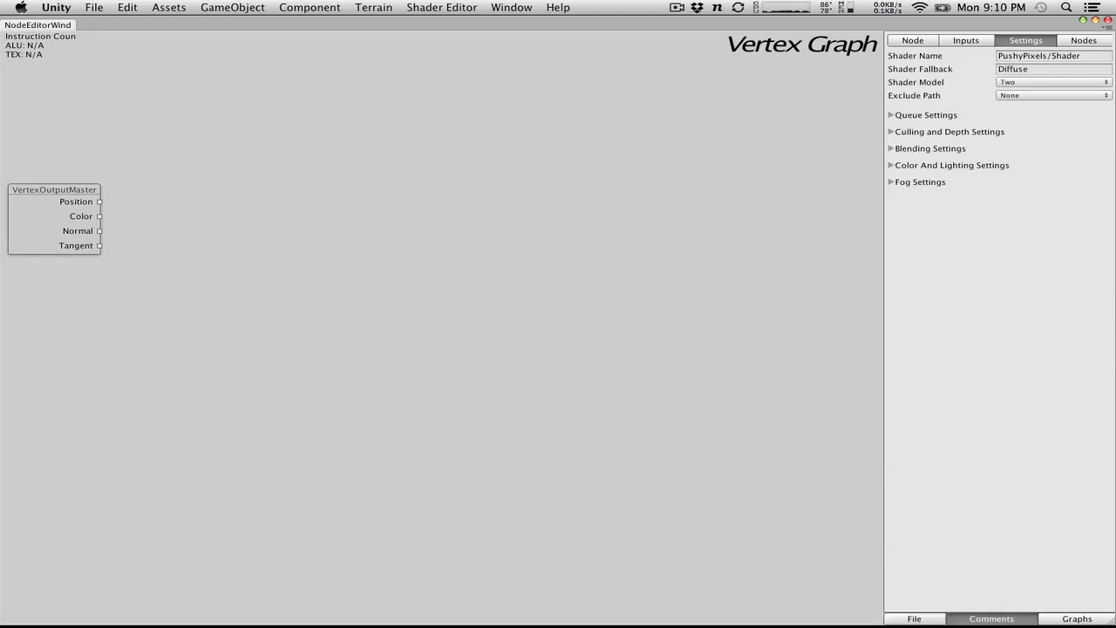
Step: Export the graph's shader to the Assets folder as PPShader.shader
click(936, 616)
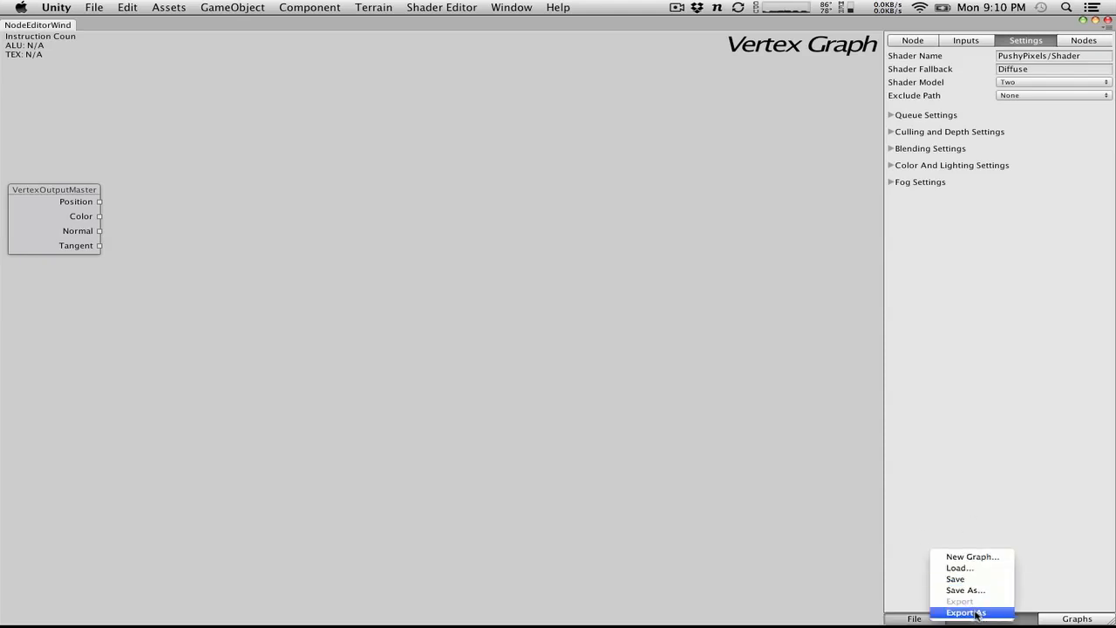
click(975, 613)
text(PPSha)
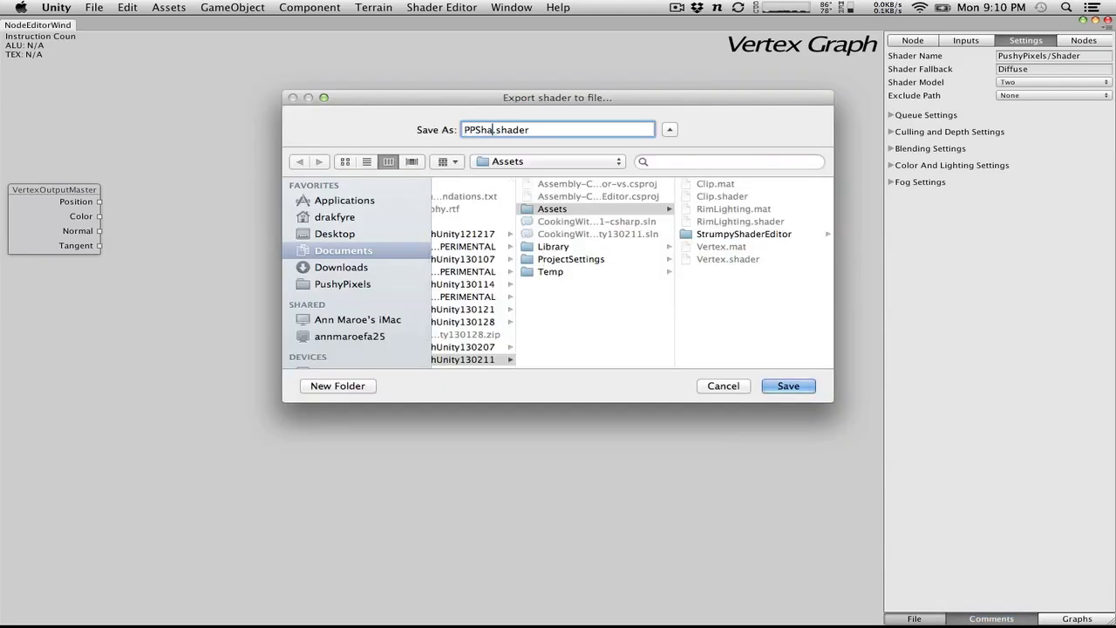
text(der)
click(811, 389)
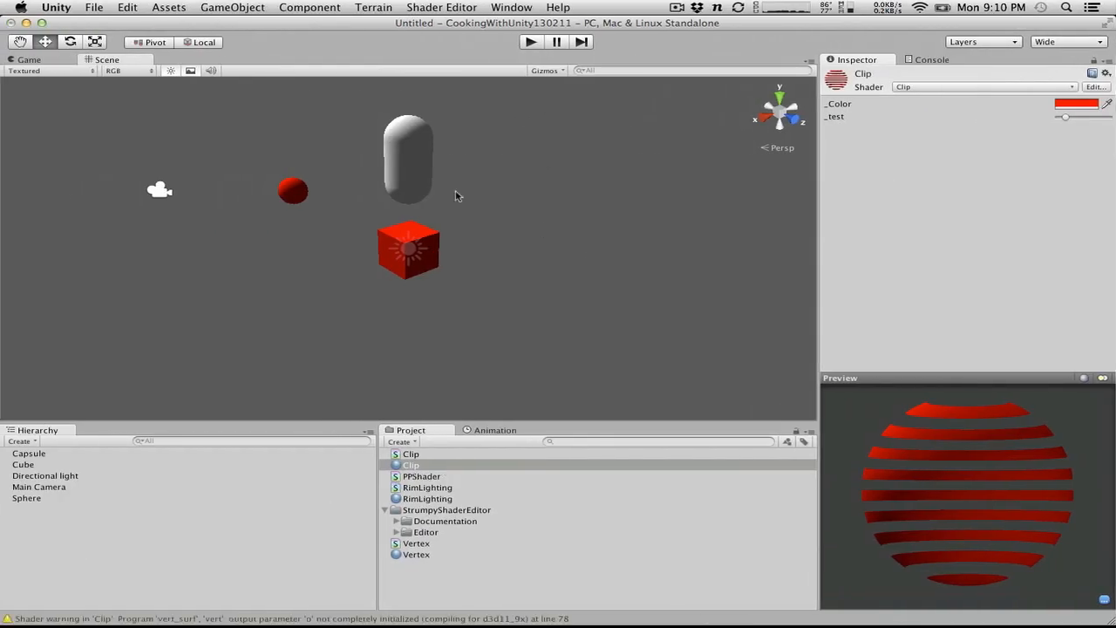
Step: Inspect the exported PPShader and find the PushyPixels category among the RimLighting material's available shaders
click(429, 476)
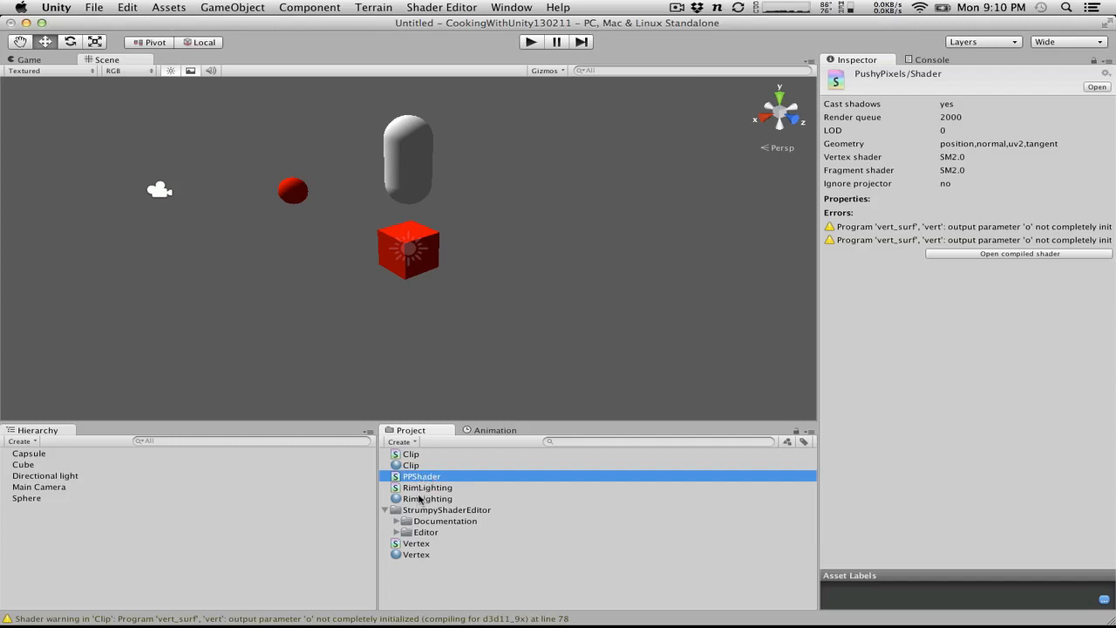
click(425, 498)
click(957, 87)
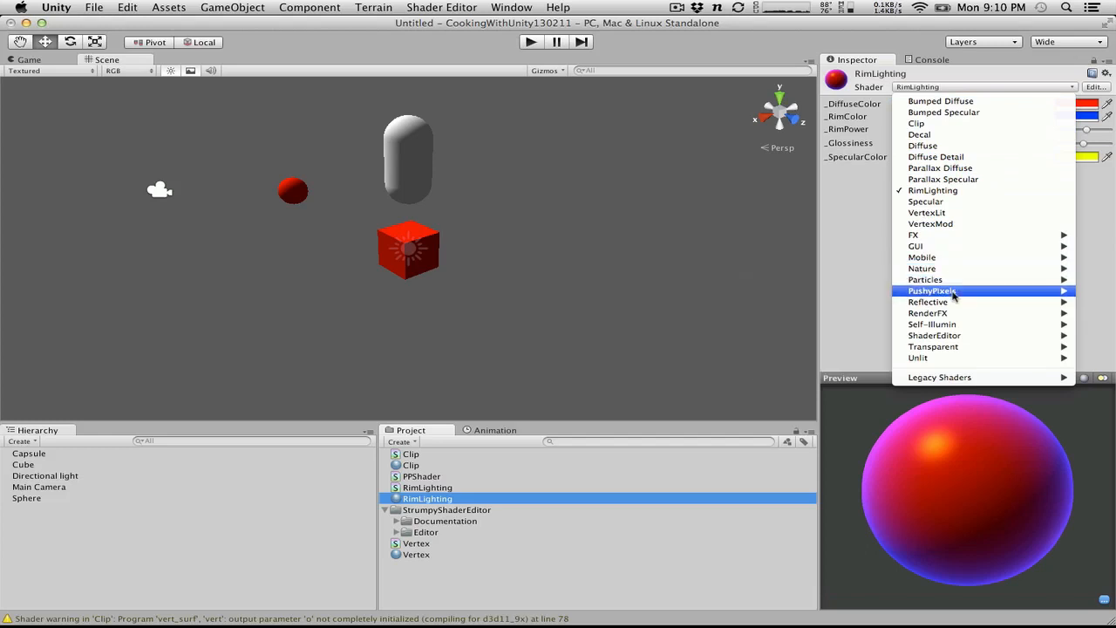
mouse_move(948, 292)
click(863, 292)
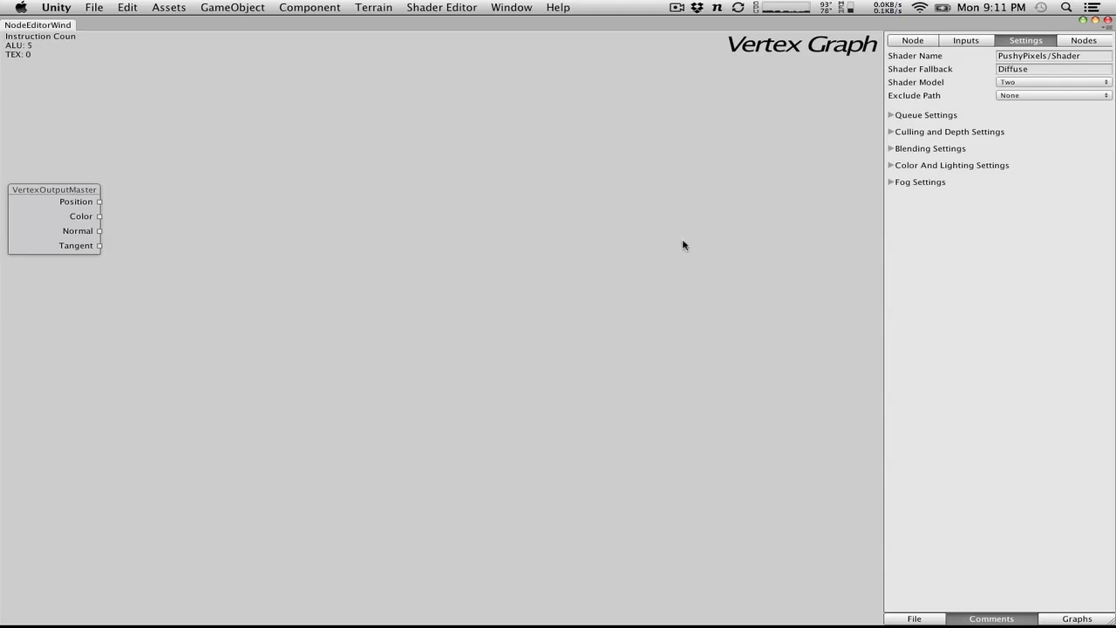
Step: View the available graph types and move the VertexOutputMaster node slightly up and right in the vertex graph
click(1065, 617)
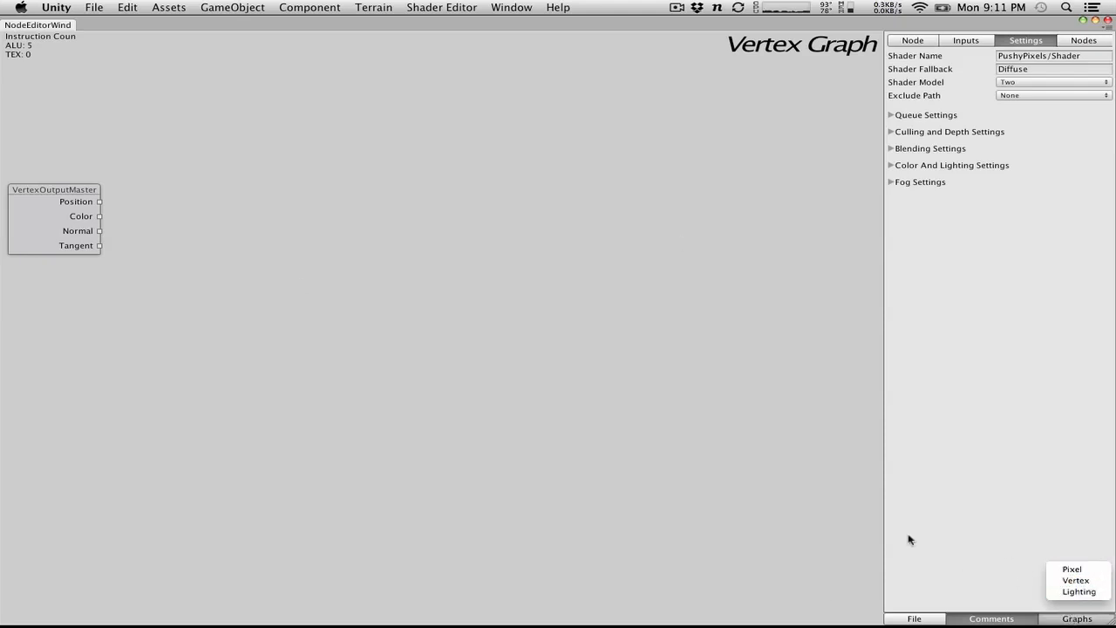
click(264, 226)
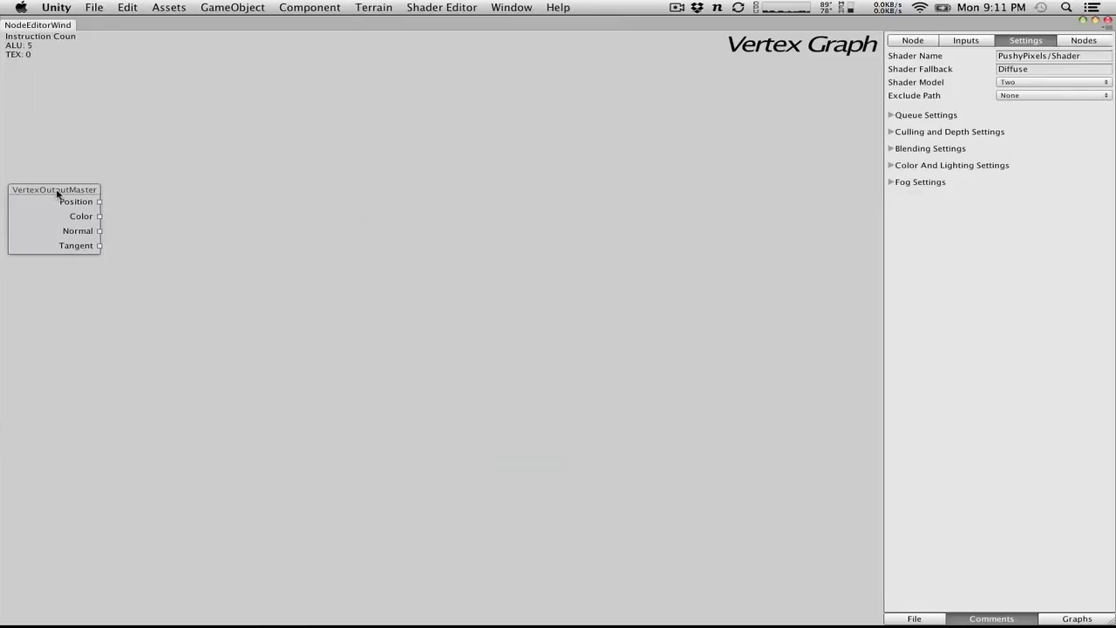
drag(57, 194, 88, 149)
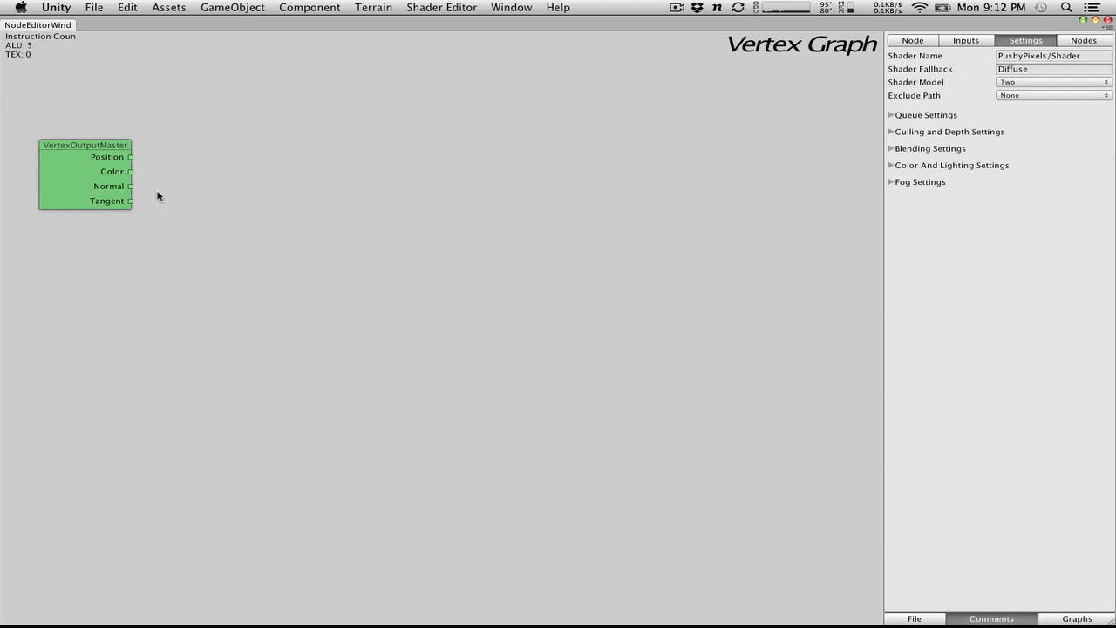
Step: Switch to the Unity scene and examine the sphere's wireframe mesh up close from its shaded side
key(super+grave)
click(291, 191)
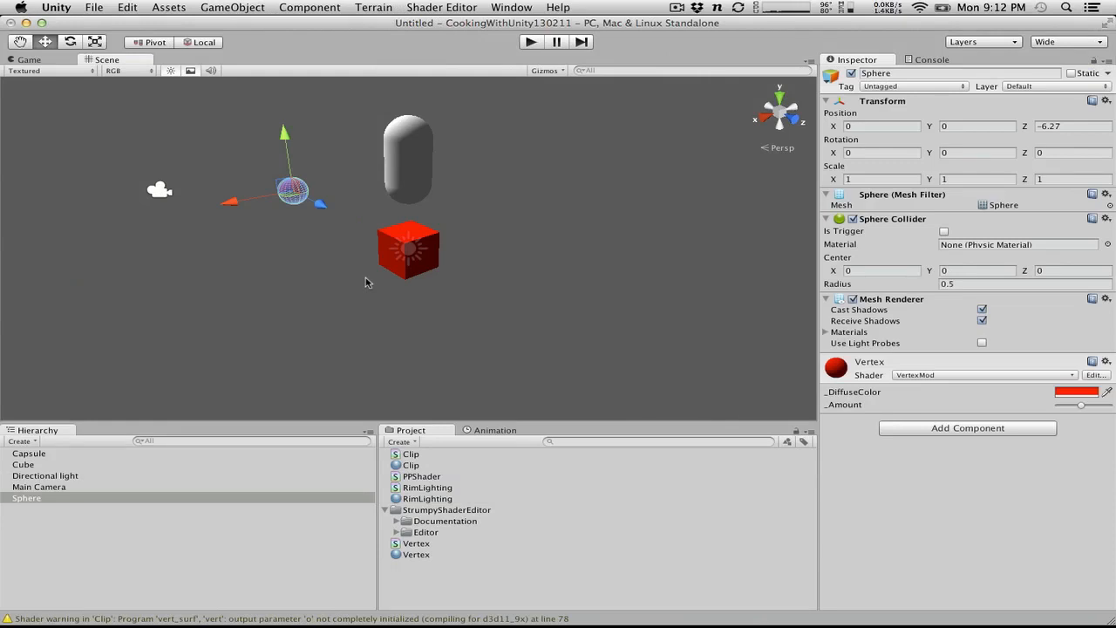
scroll(215, 102, up, 5)
key(f)
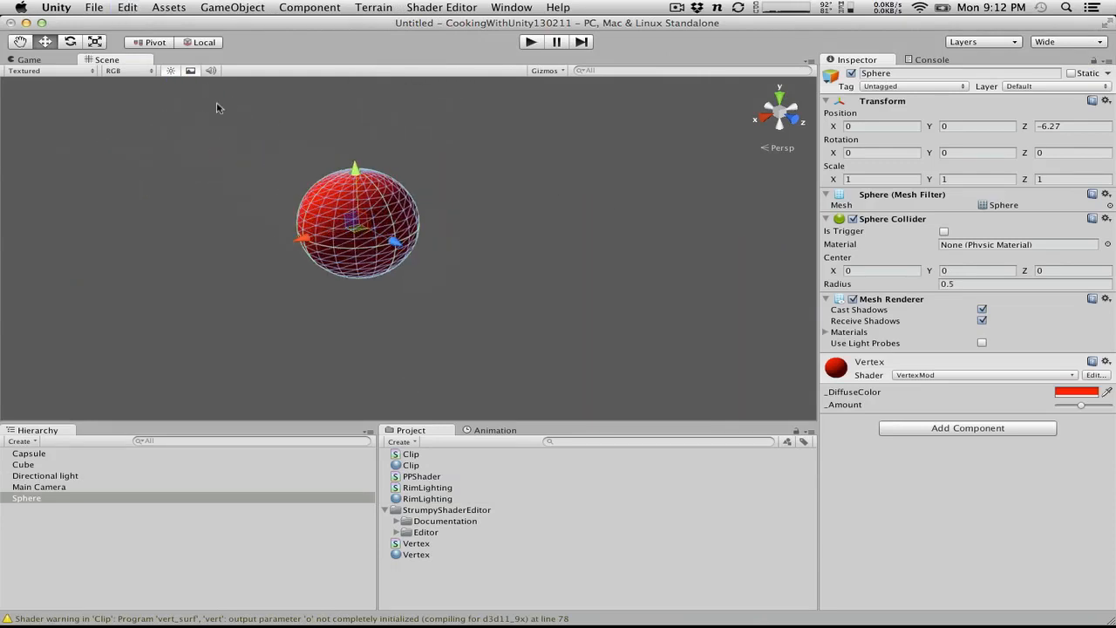
scroll(379, 178, up, 5)
scroll(378, 178, down, 5)
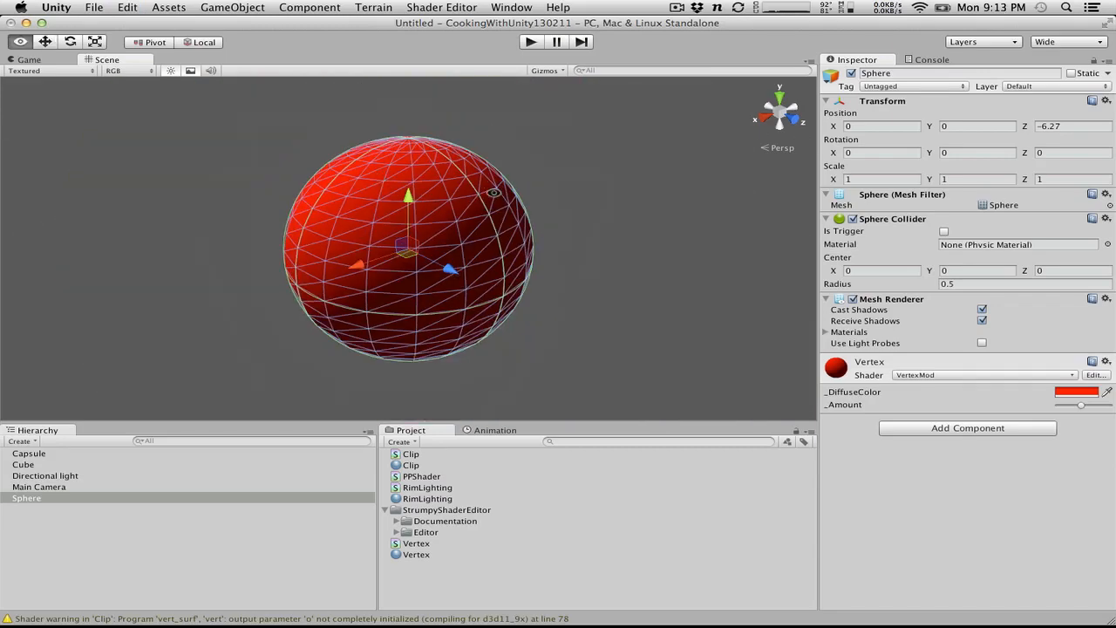
alt+drag(378, 178, 355, 232)
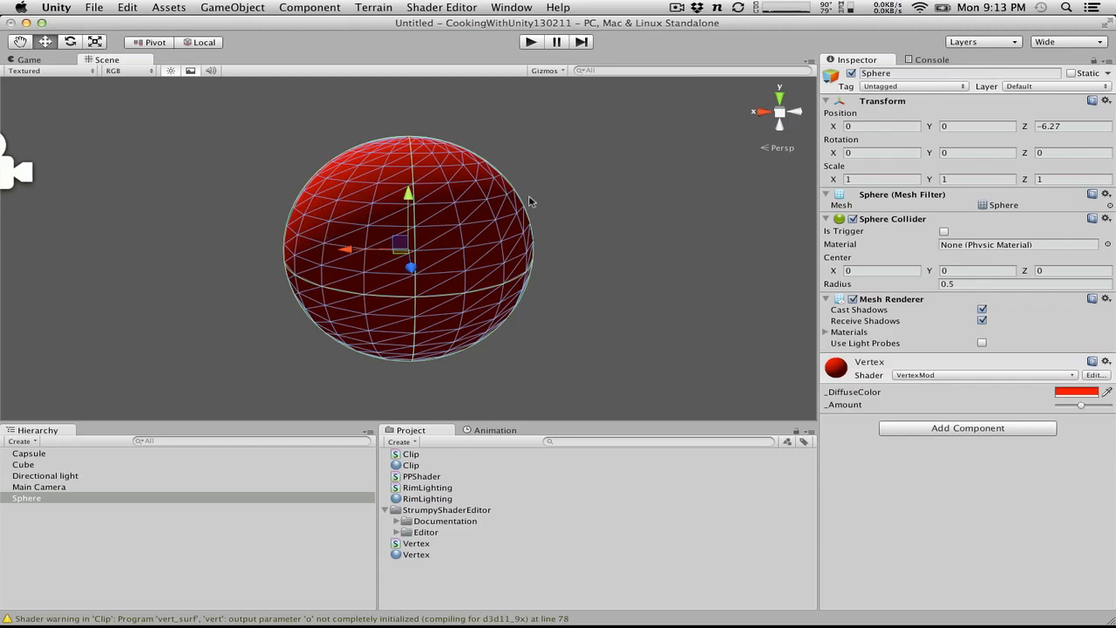
Step: Compare the sphere's surface with and without its wireframe overlay by selecting and deselecting it
click(589, 186)
click(387, 200)
click(563, 200)
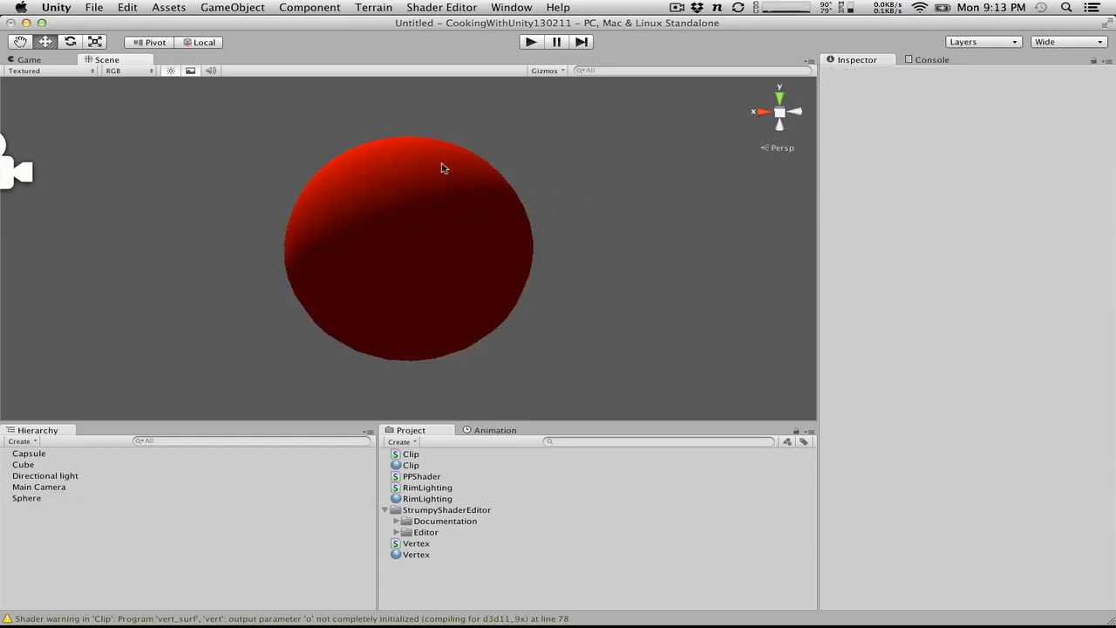
click(405, 256)
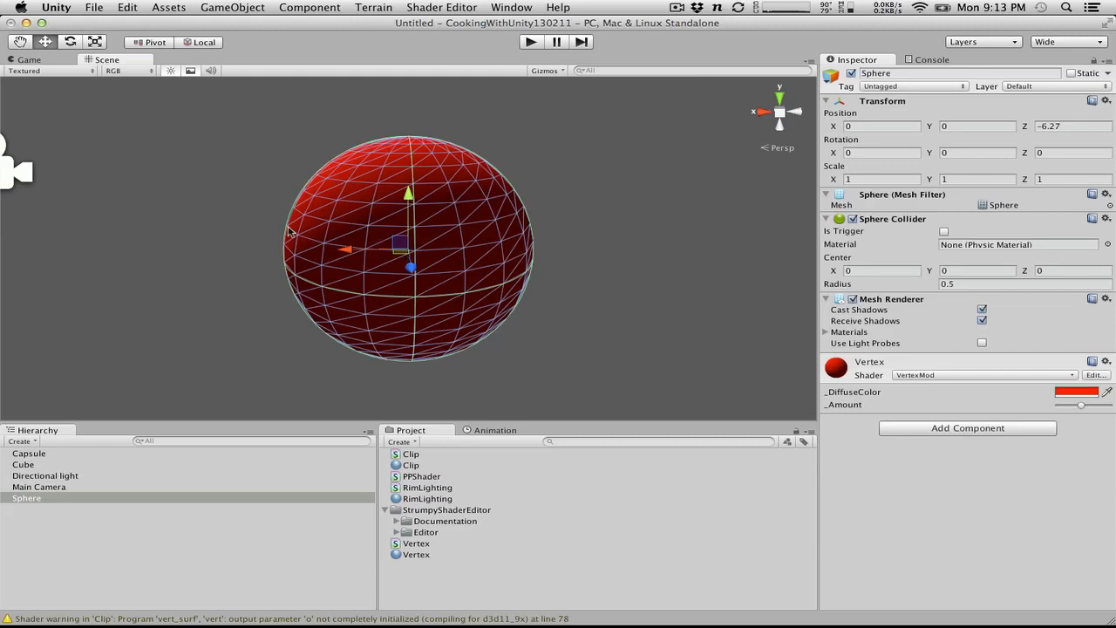
click(183, 174)
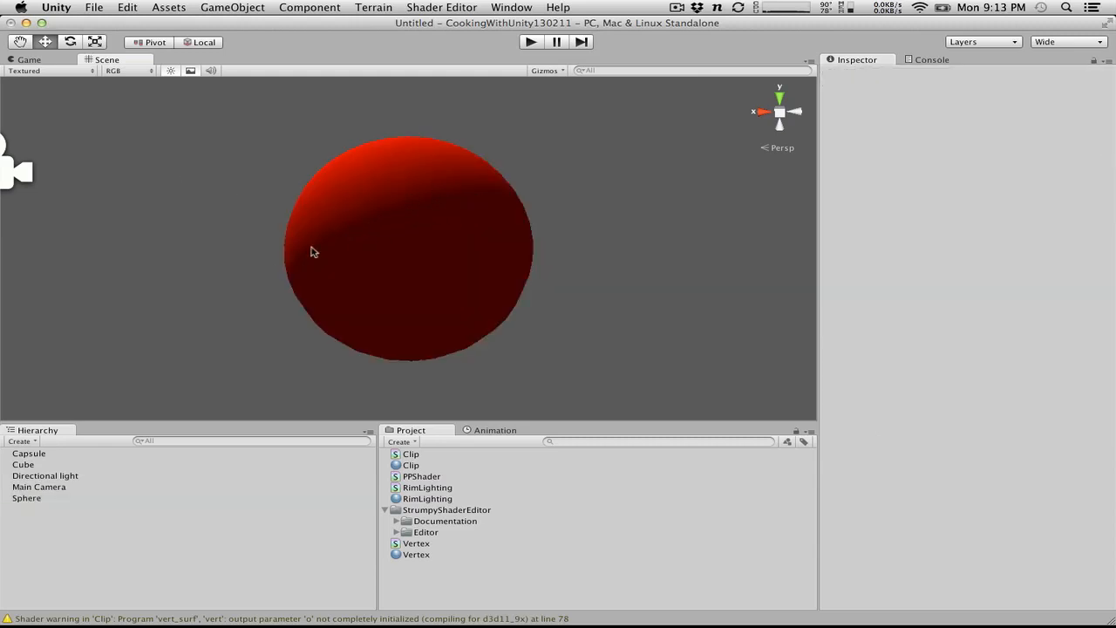
Step: Reselect the sphere in the scene and, back in the shader editor's vertex graph, move VertexOutputMaster slightly right and down
click(375, 243)
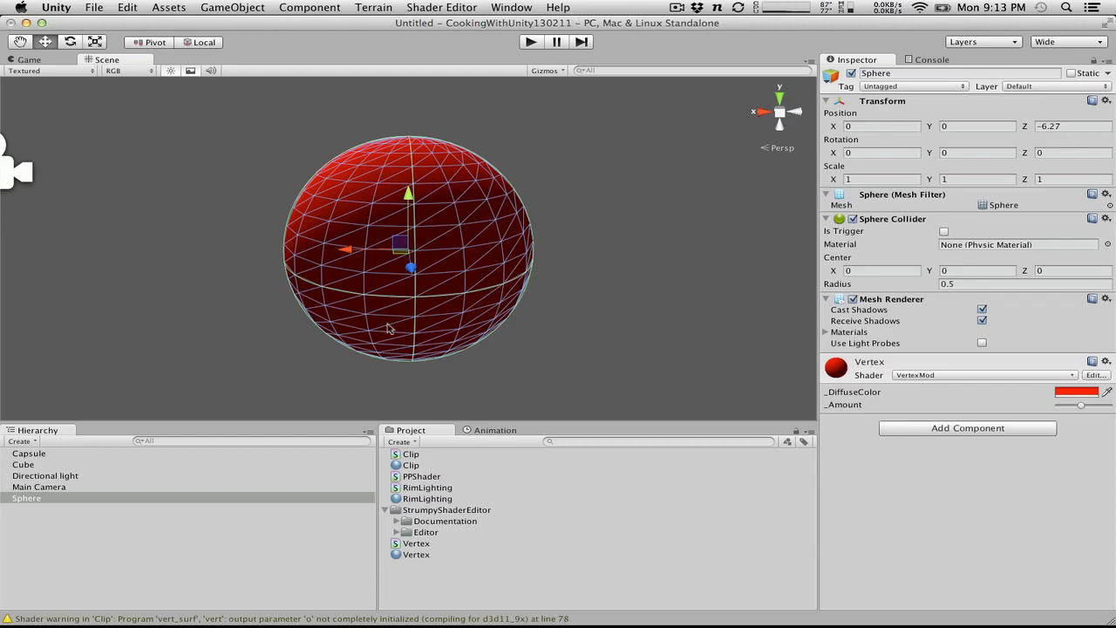
key(ctrl+Right)
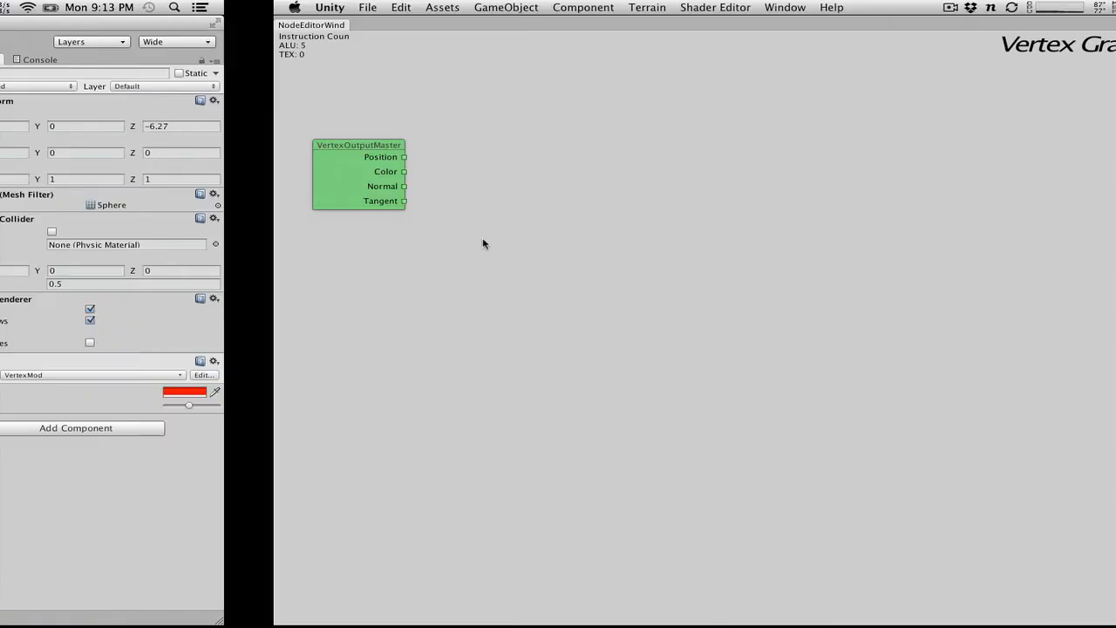
drag(64, 178, 89, 183)
right_click(297, 269)
click(106, 164)
Step: Try adding a World Position input node to the vertex graph, and delete it again
right_click(316, 270)
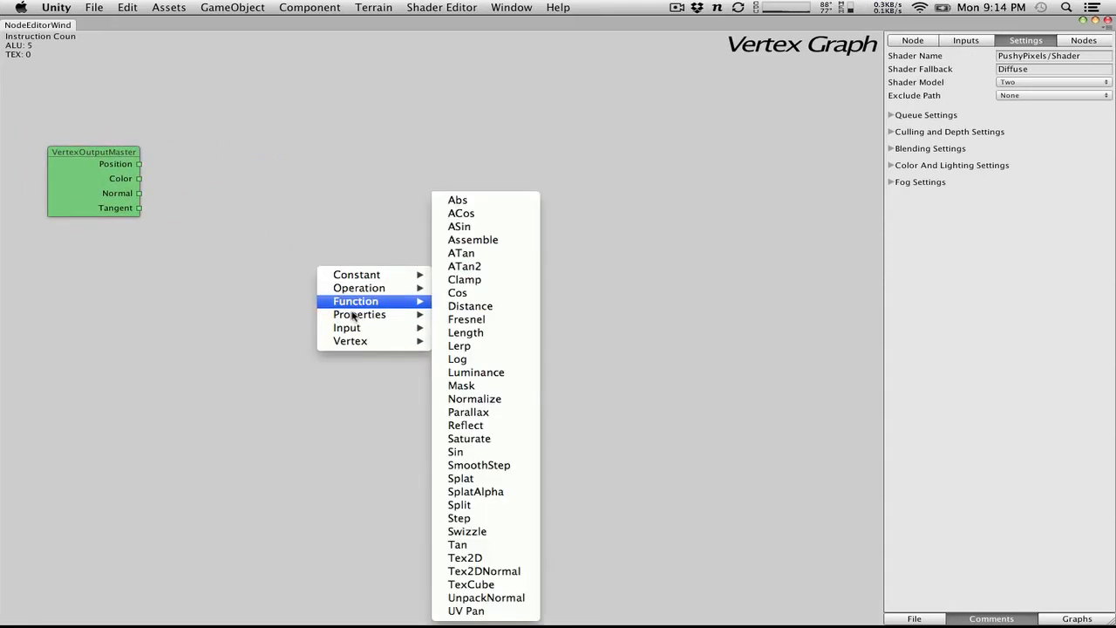
mouse_move(356, 317)
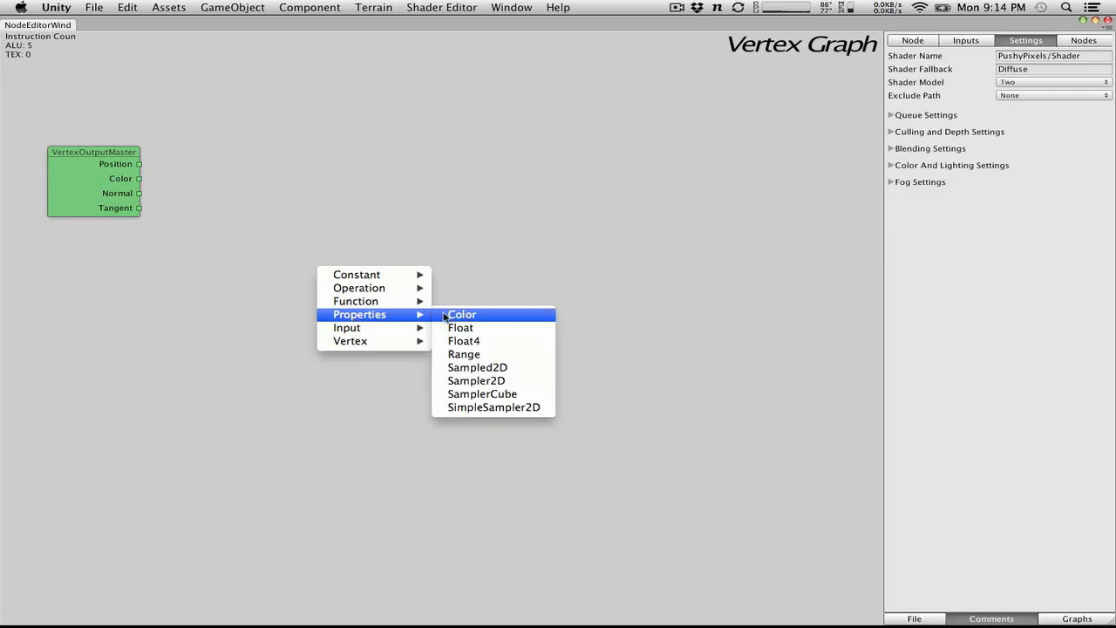
mouse_move(372, 273)
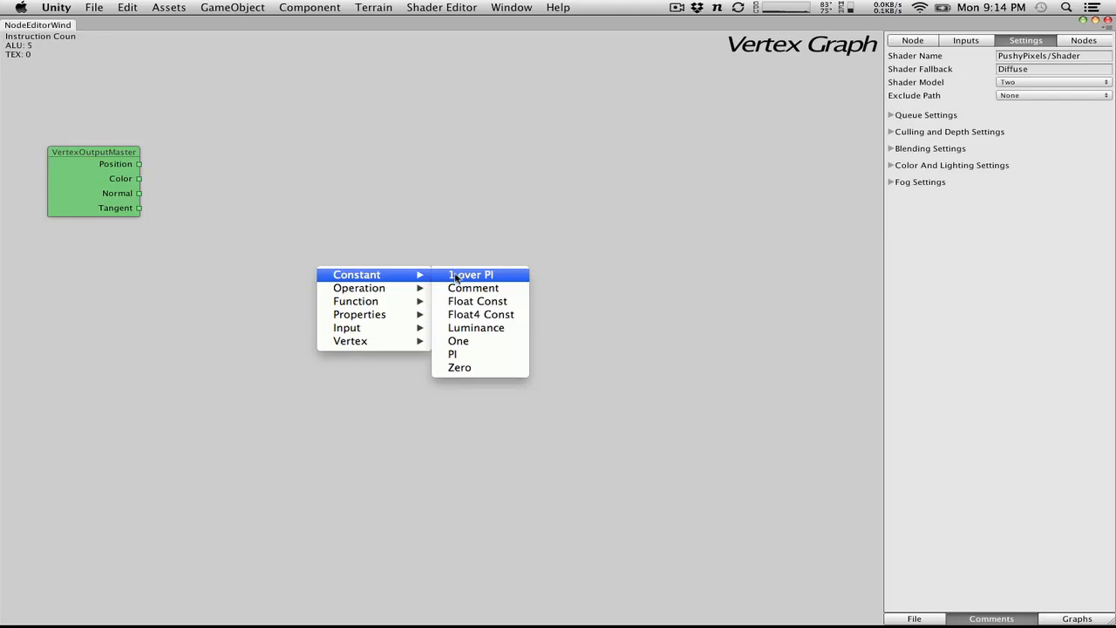
mouse_move(375, 343)
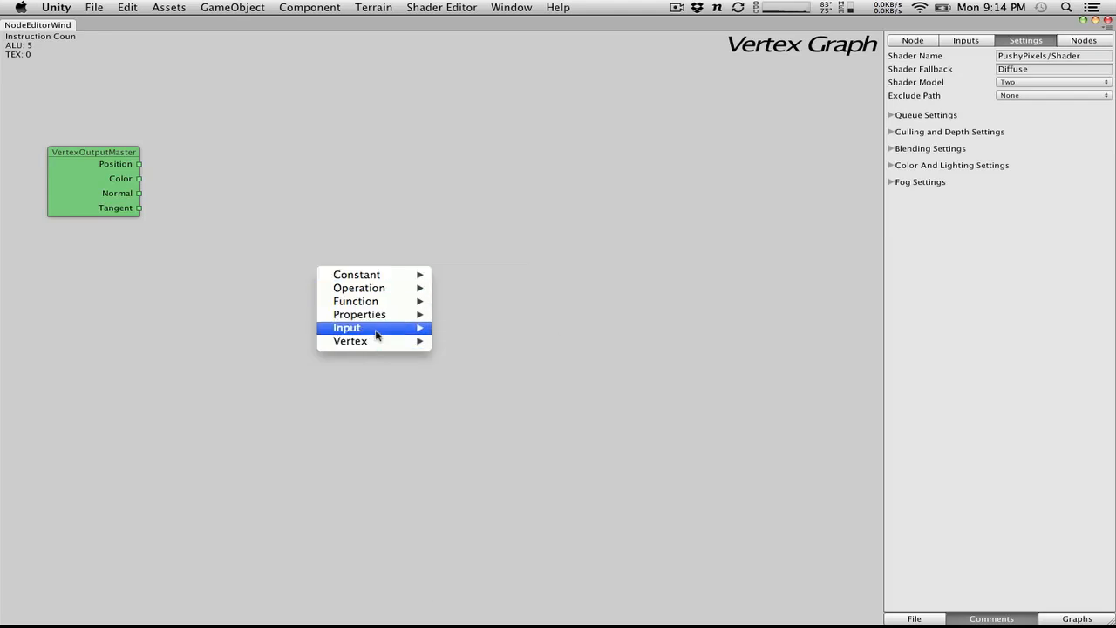
mouse_move(416, 333)
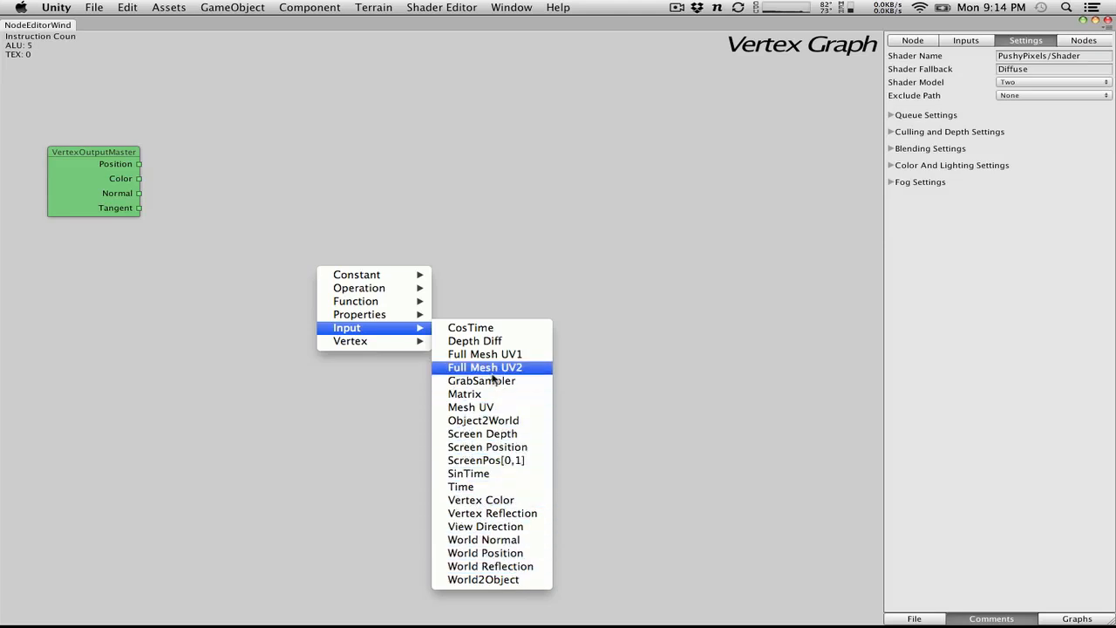
click(503, 555)
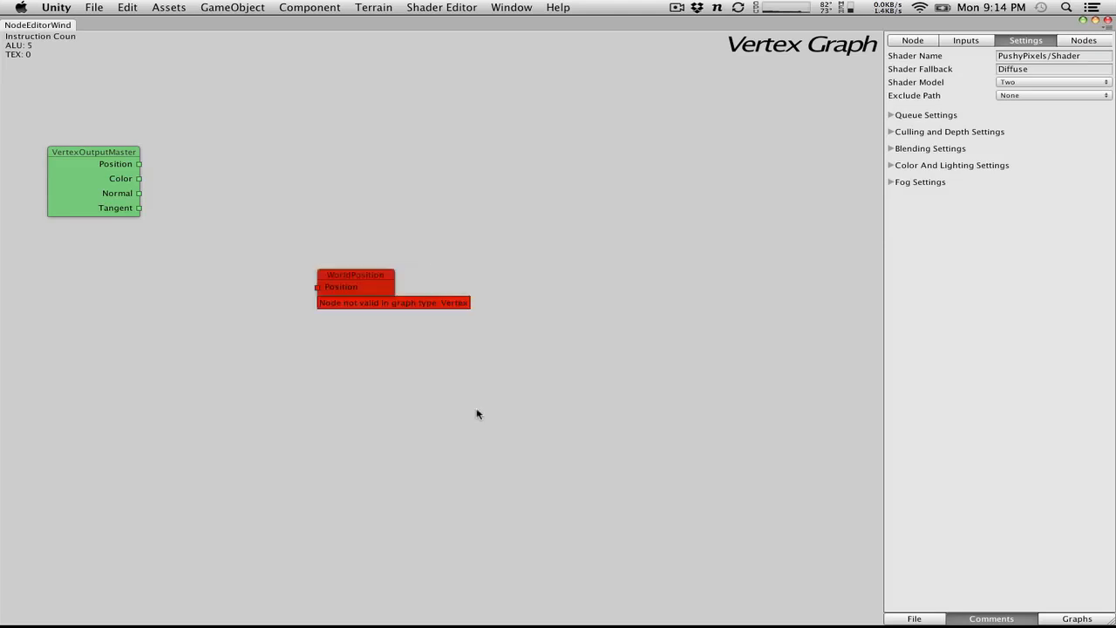
drag(366, 280, 486, 171)
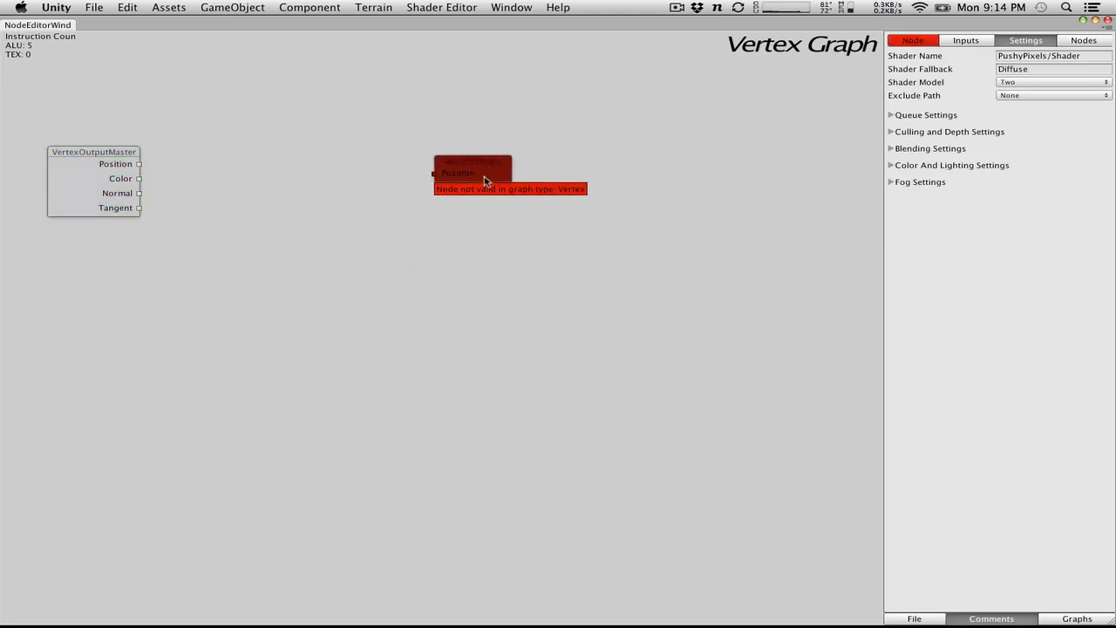
key(Delete)
Step: Add a Vertex Position node far to the right of VertexOutputMaster and connect it to the master's Position input
right_click(484, 180)
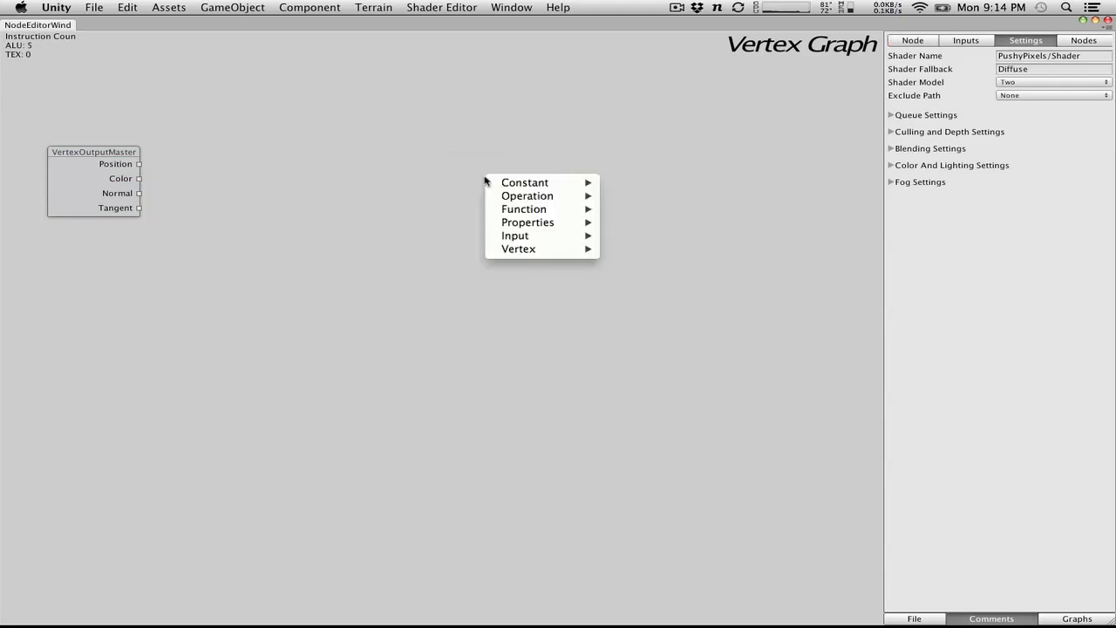
mouse_move(529, 237)
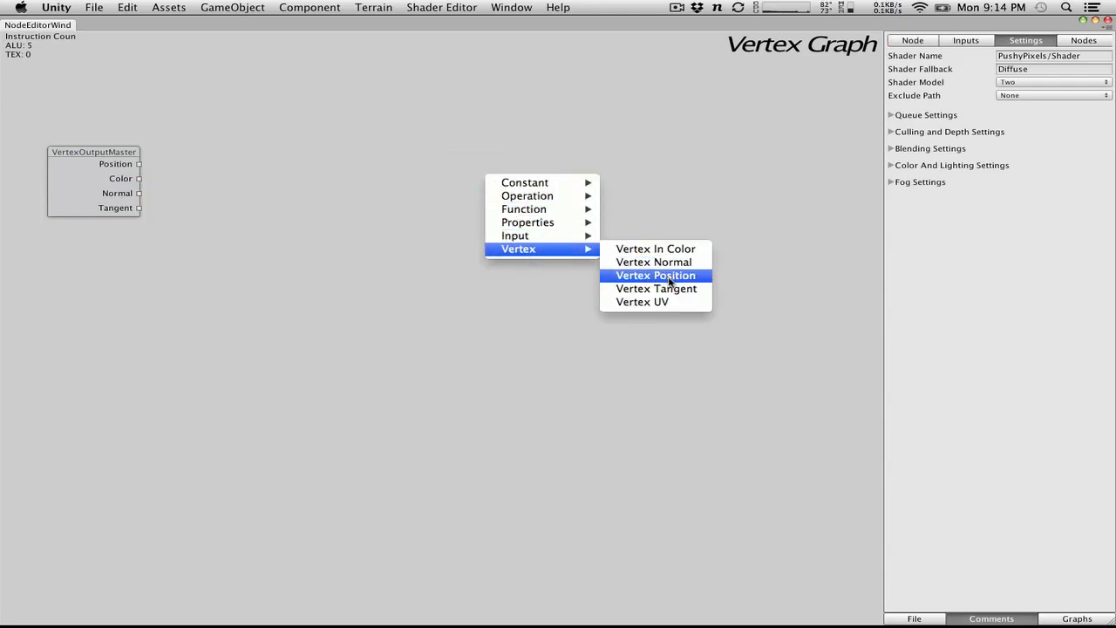
click(656, 275)
drag(522, 193, 139, 164)
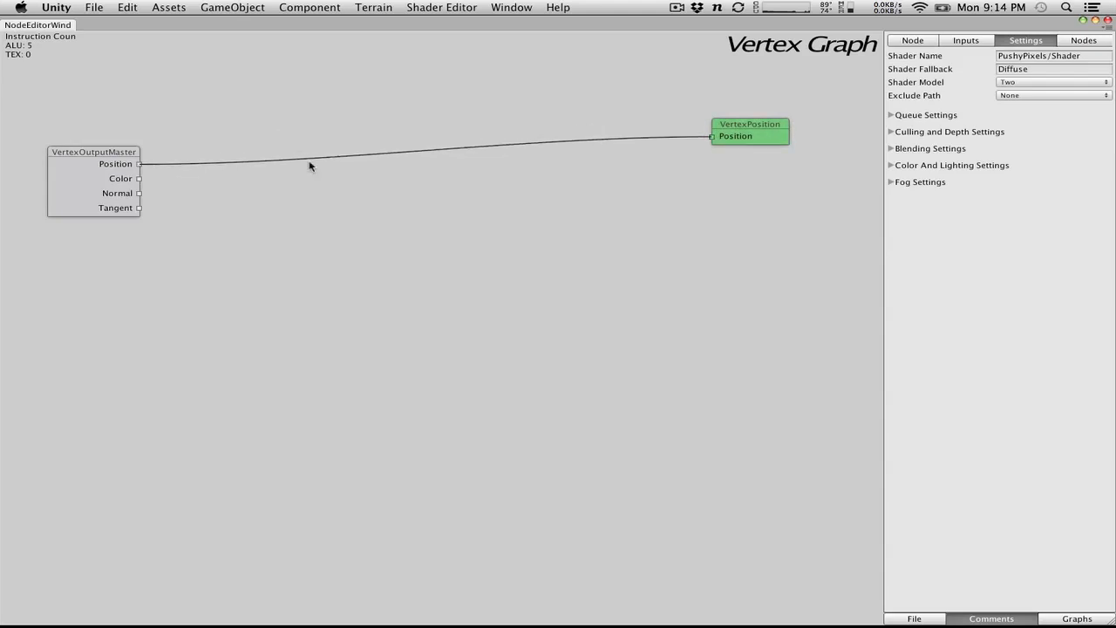
Step: Remove the link between VertexPosition and VertexOutputMaster's Position input, reconnect it, and remove it again
click(391, 155)
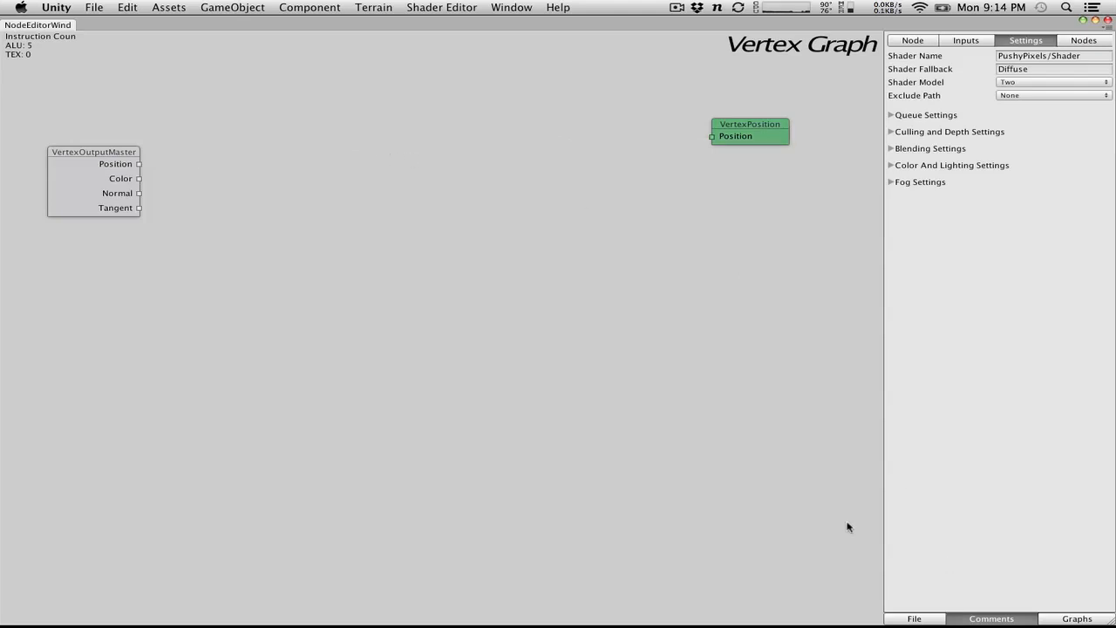
drag(713, 137, 139, 166)
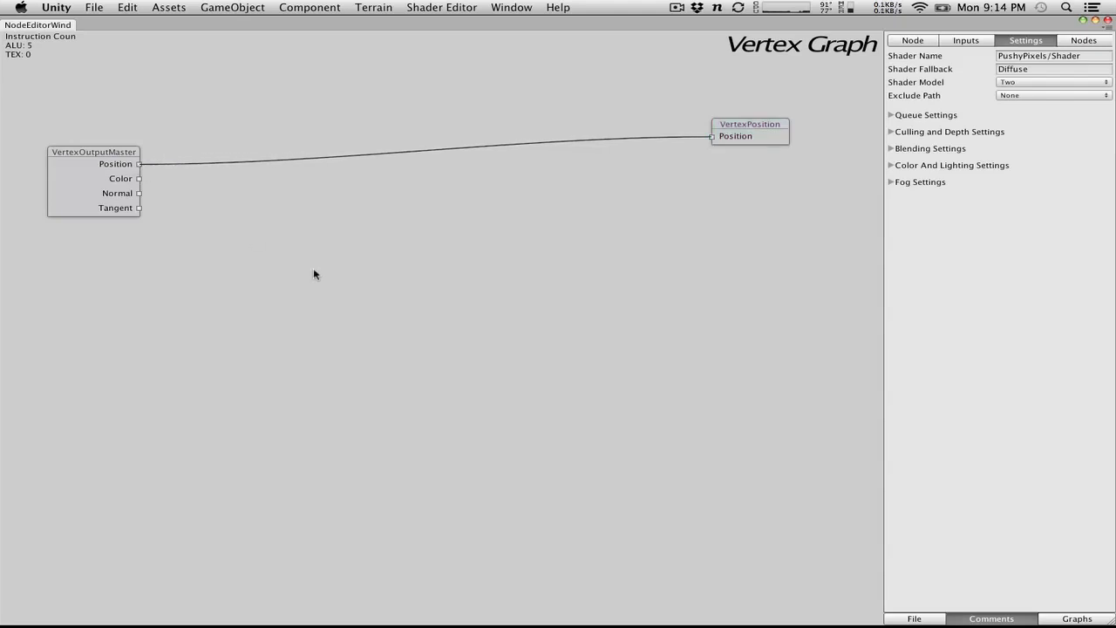
mouse_move(730, 136)
mouse_down()
mouse_move(760, 130)
mouse_move(741, 140)
mouse_up()
click(598, 147)
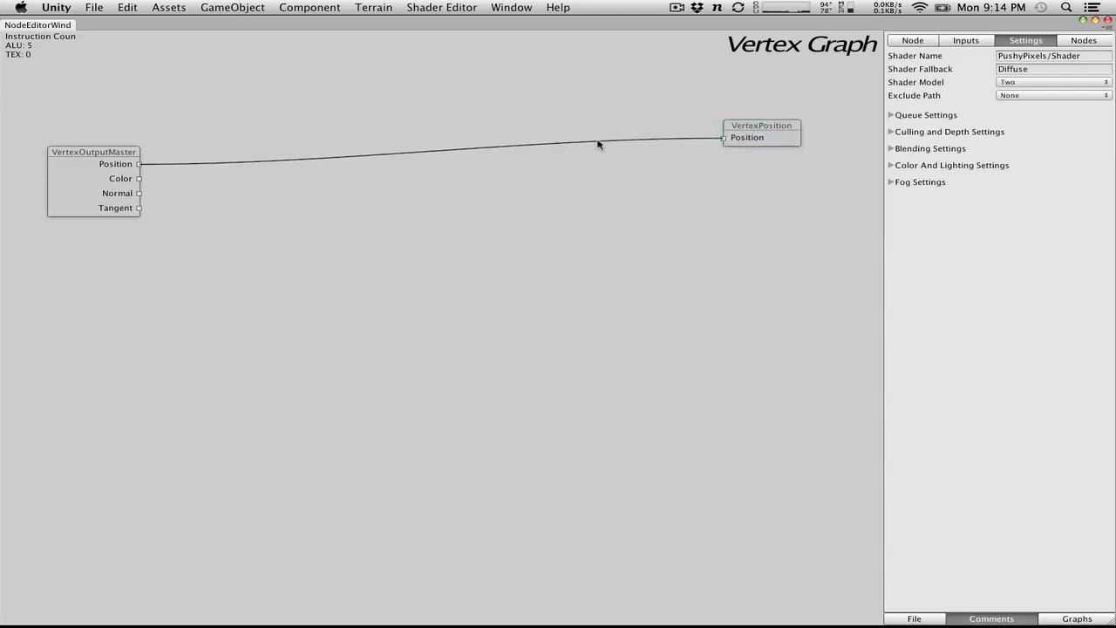
click(598, 144)
Step: Add a Split function node to the vertex graph and place it just left of the VertexPosition node
right_click(374, 165)
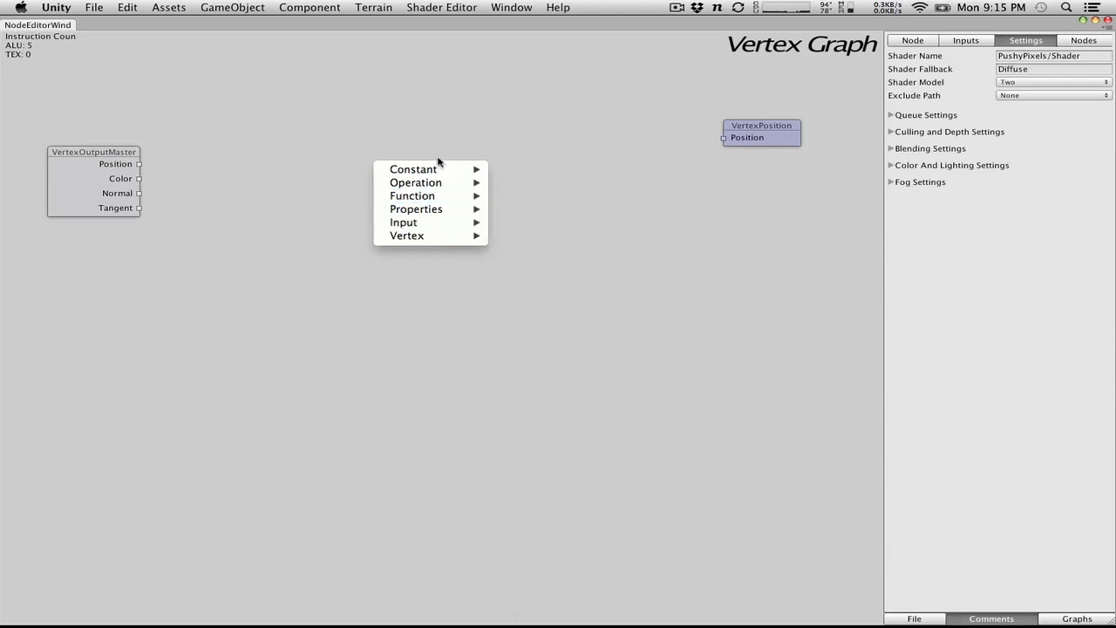
mouse_move(435, 201)
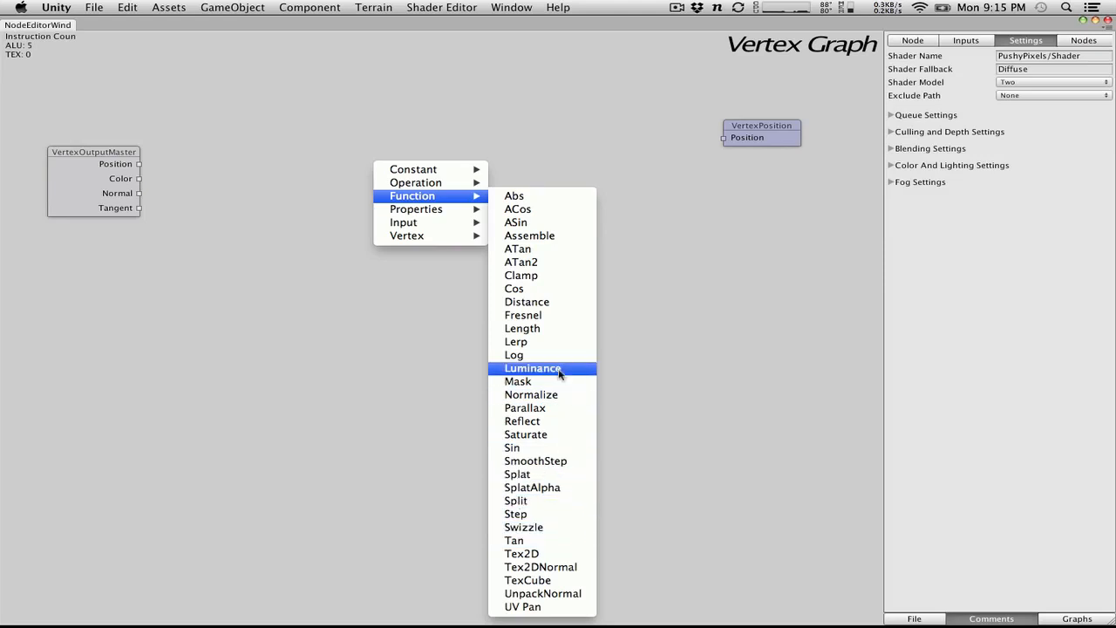
click(515, 500)
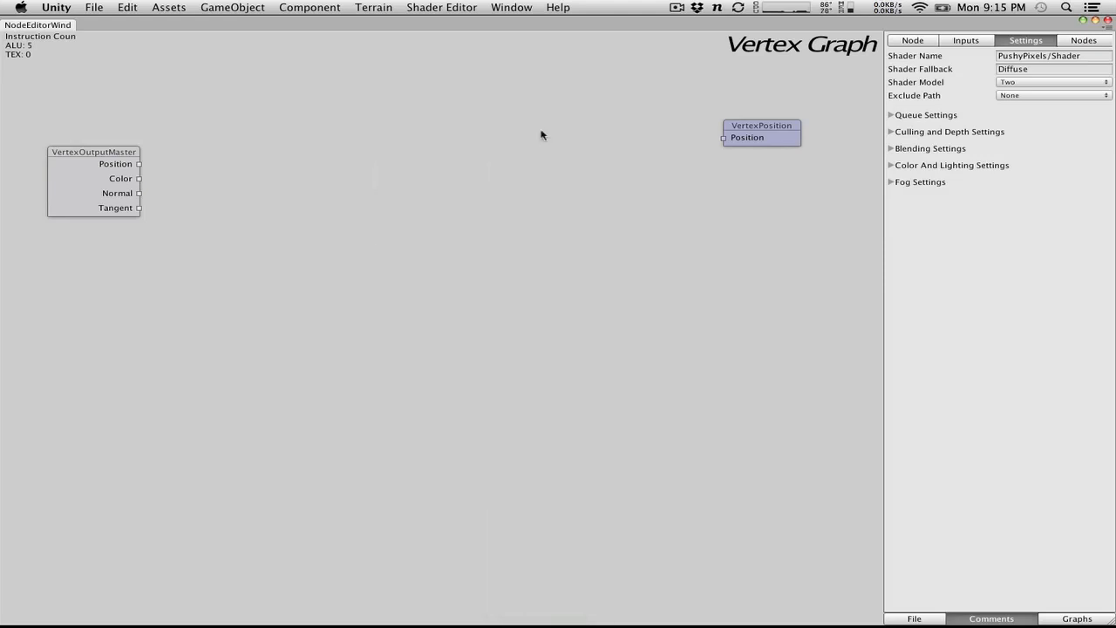
drag(449, 172, 641, 170)
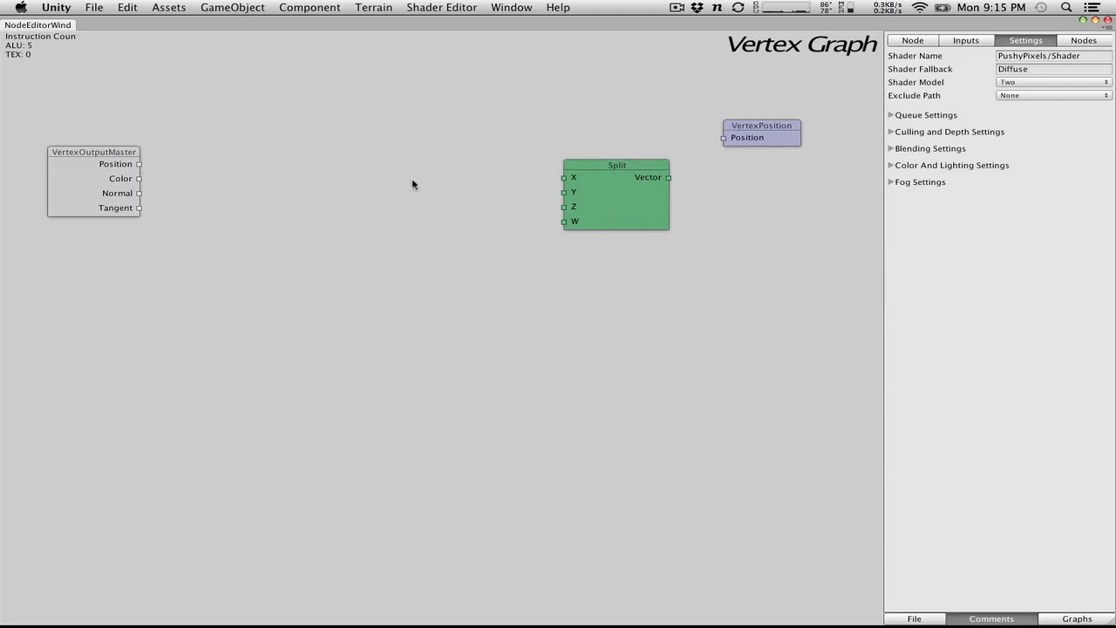
Step: Add an Assemble function node left of Split and arrange Assemble, Split and VertexPosition in a rough row
right_click(413, 184)
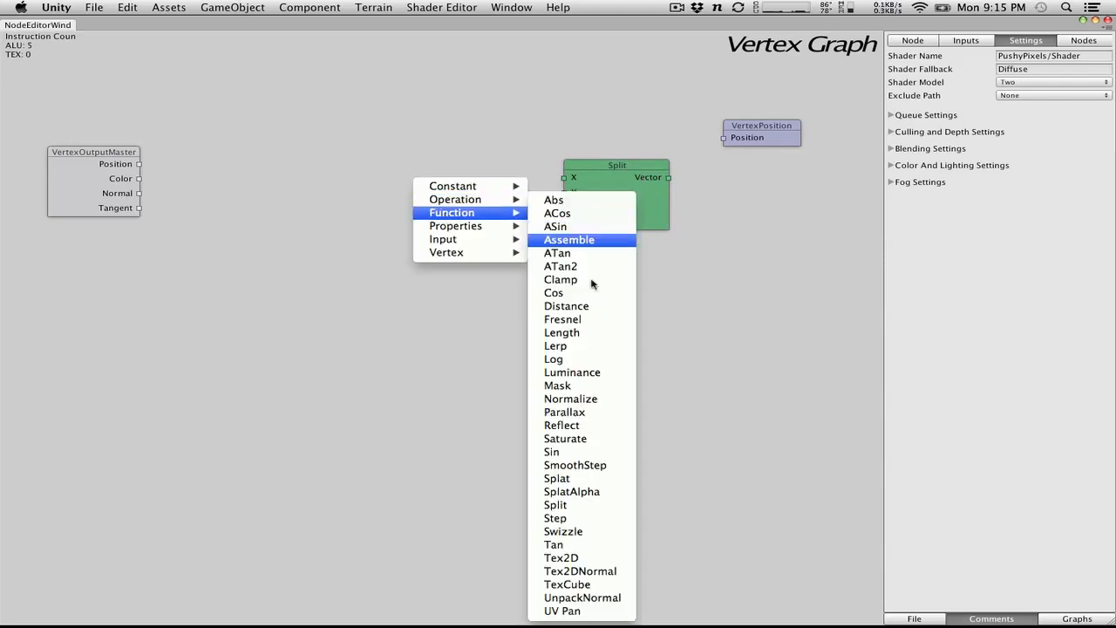
click(571, 239)
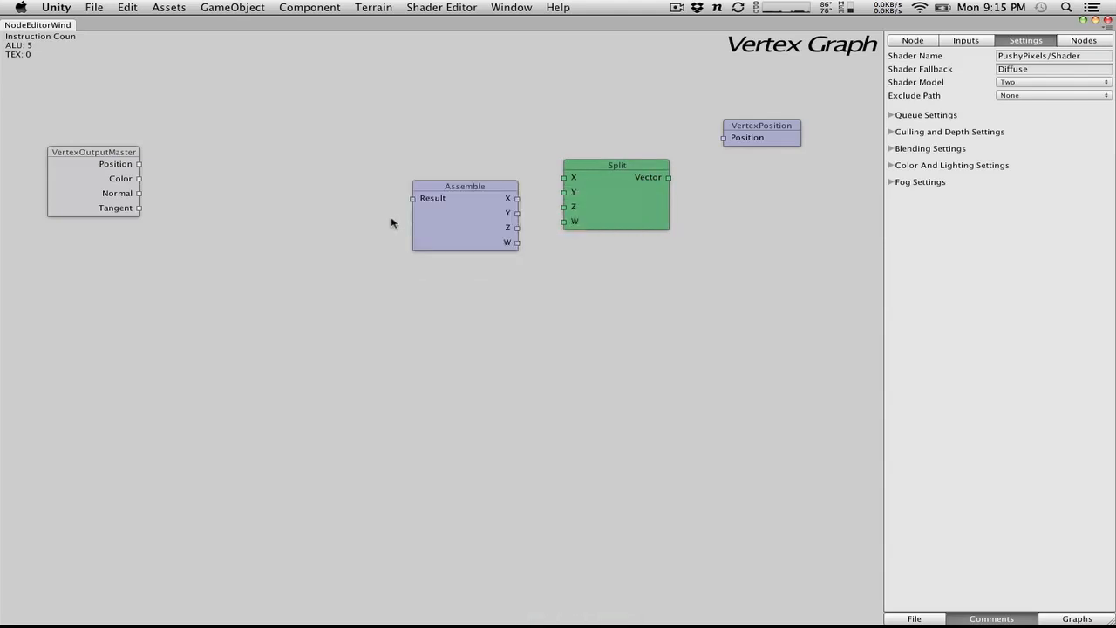
drag(445, 223, 399, 184)
drag(624, 192, 604, 144)
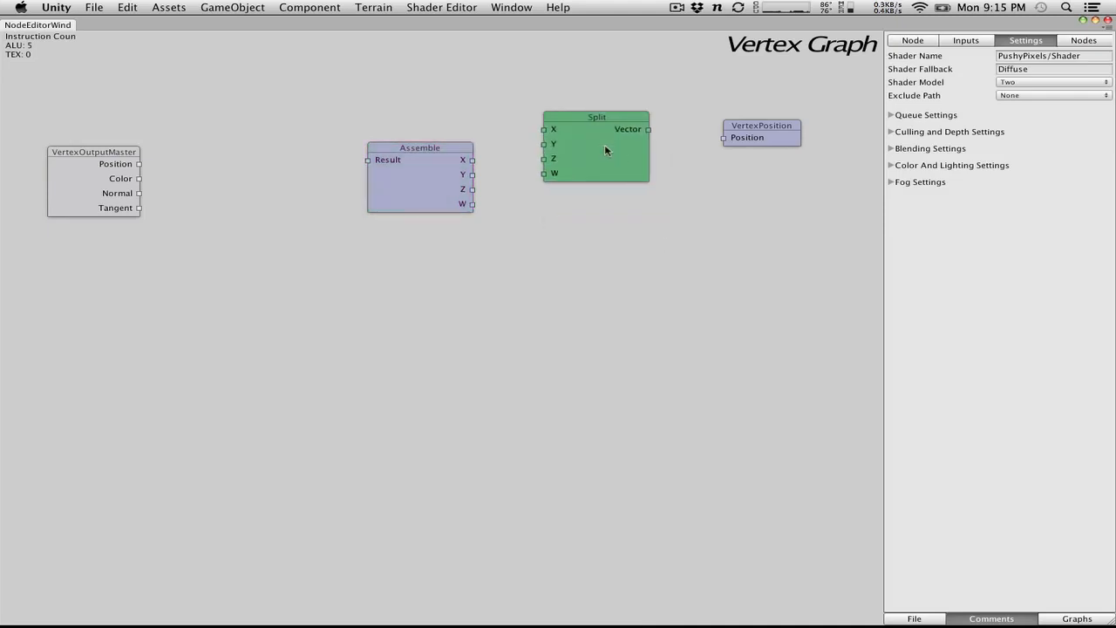
drag(766, 135, 766, 105)
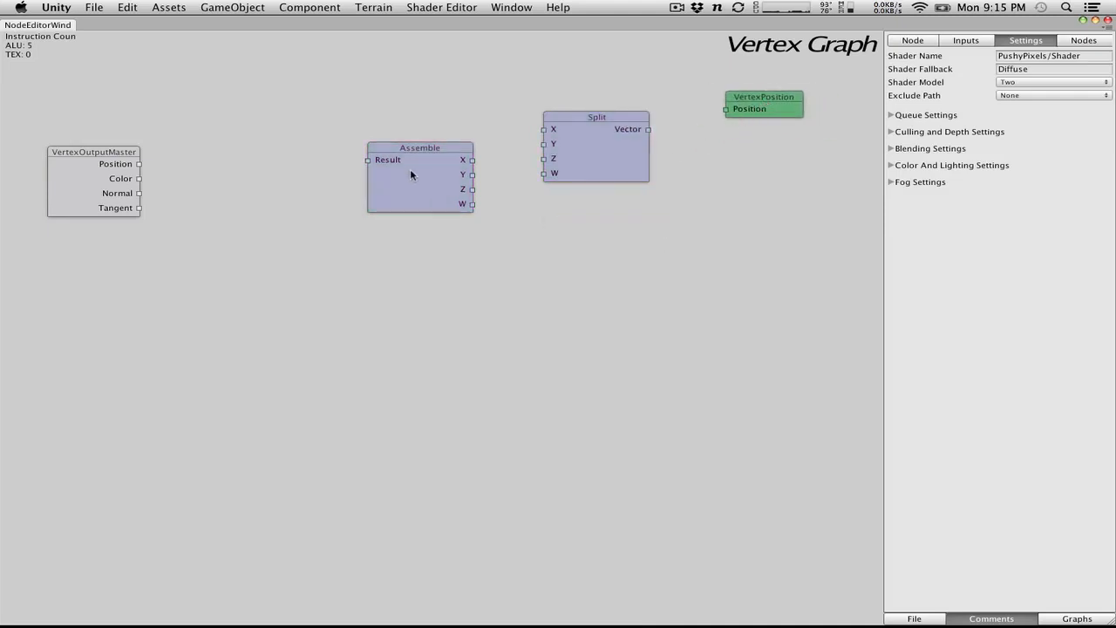
drag(411, 175, 400, 145)
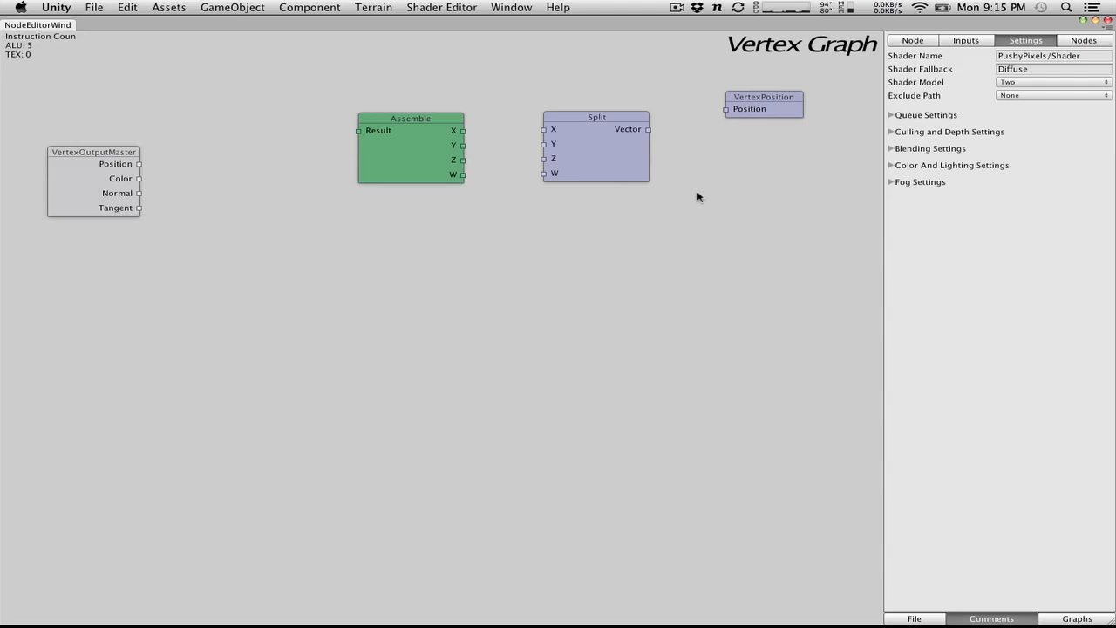
drag(587, 138, 599, 116)
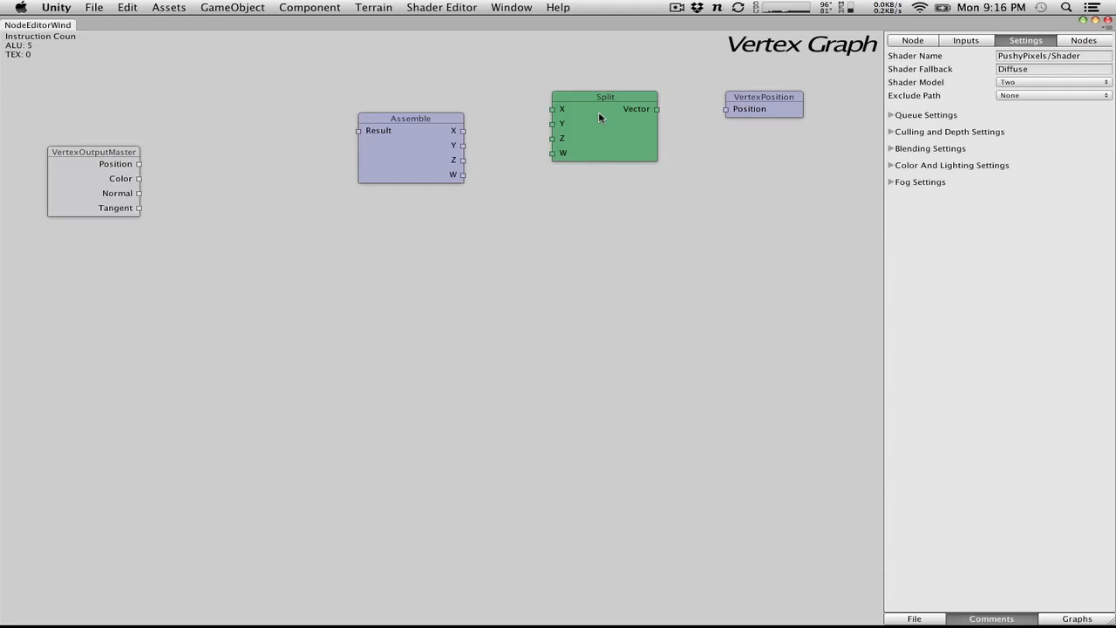
drag(445, 130, 415, 103)
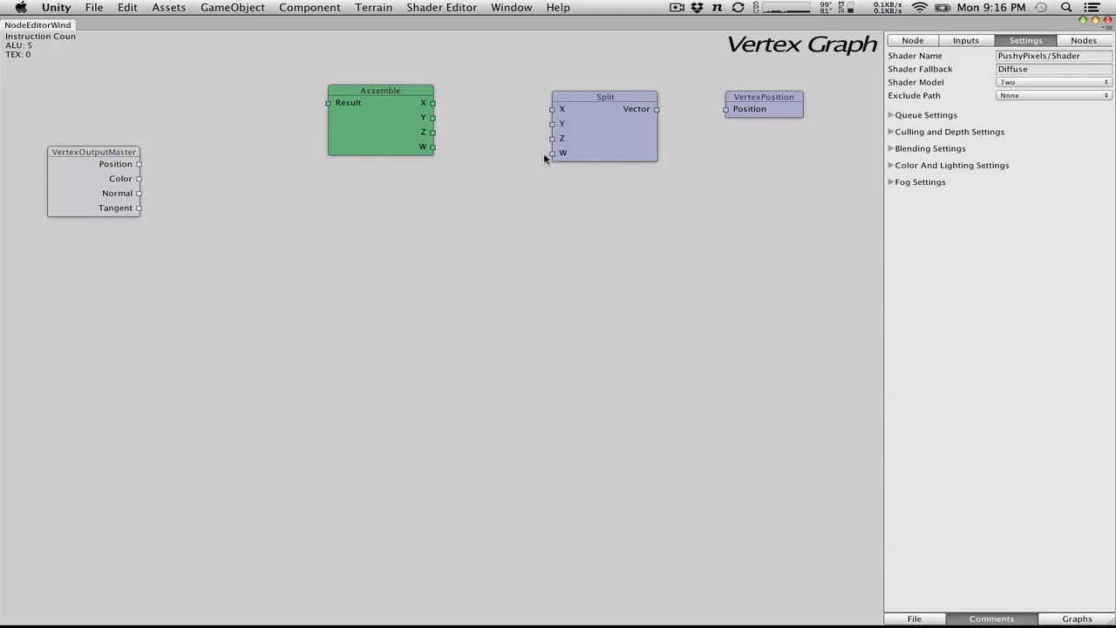
Step: Connect Split's W to Assemble's W and VertexPosition's Position to Split's Vector, spacing the nodes further apart
drag(552, 154, 433, 146)
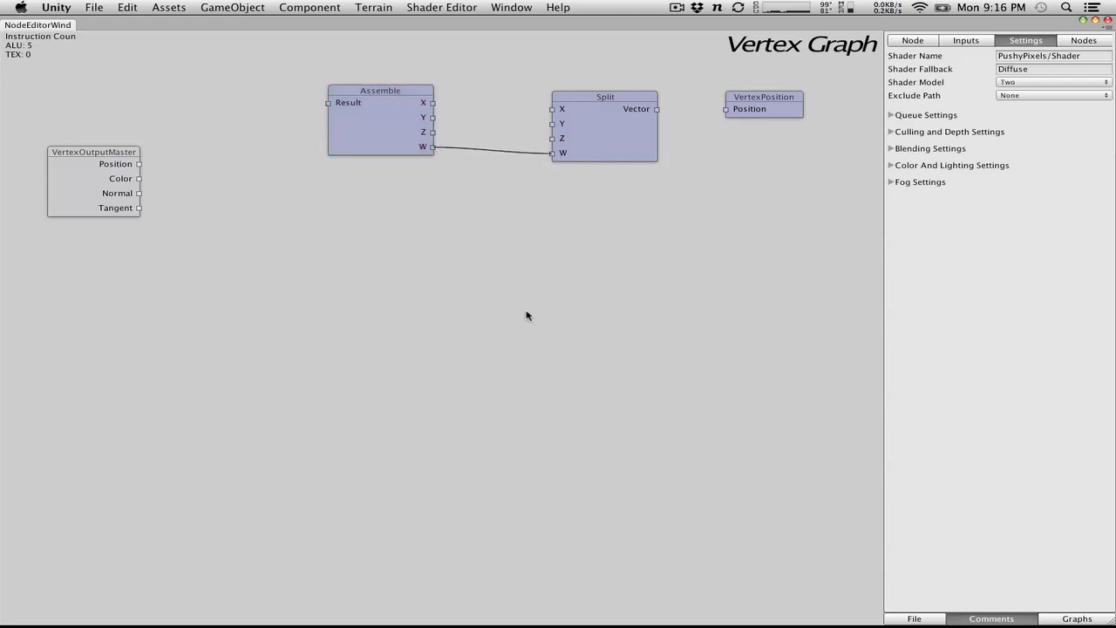
drag(366, 113, 343, 131)
drag(739, 112, 655, 108)
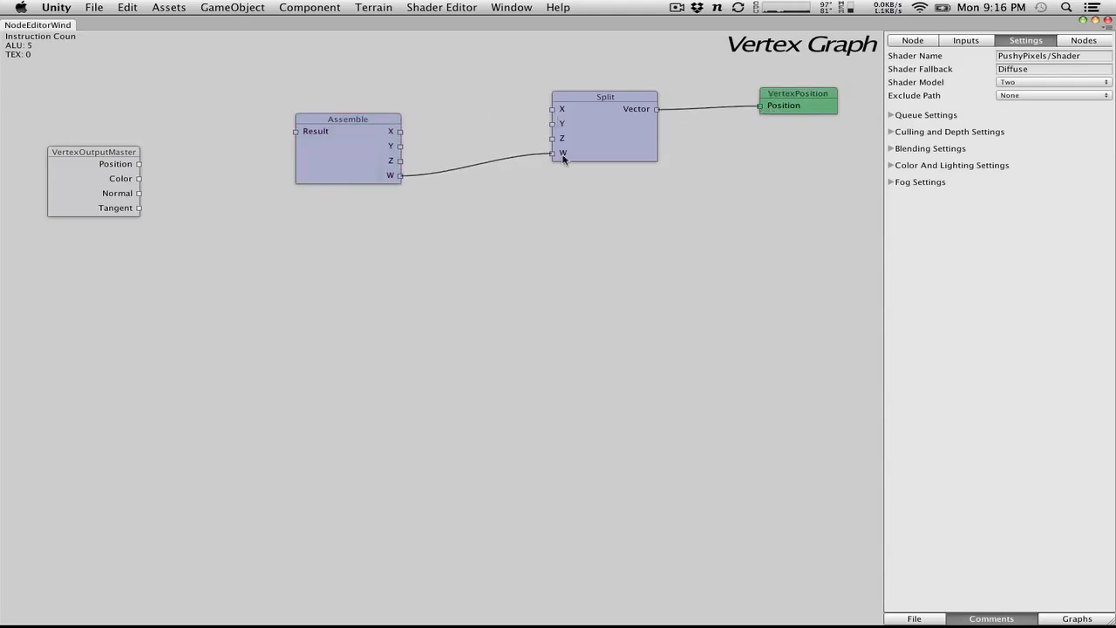
drag(341, 163, 270, 151)
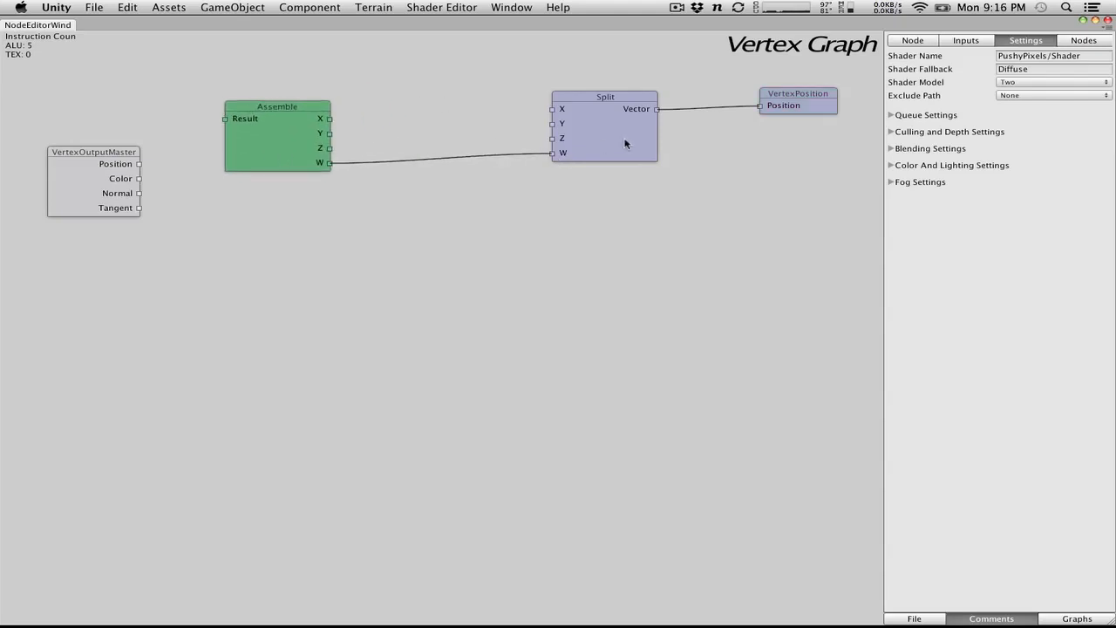
Step: Connect Split's X, Y and Z to Assemble's matching inputs, and Assemble's Result to VertexOutputMaster's Position
drag(552, 109, 329, 119)
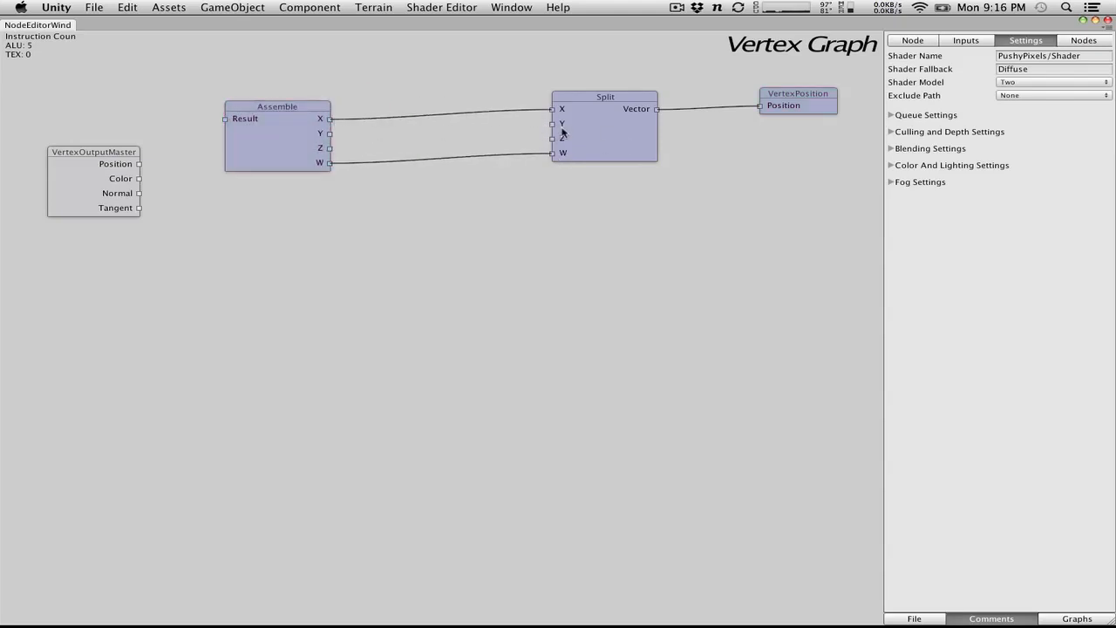
drag(551, 124, 330, 134)
drag(552, 139, 330, 148)
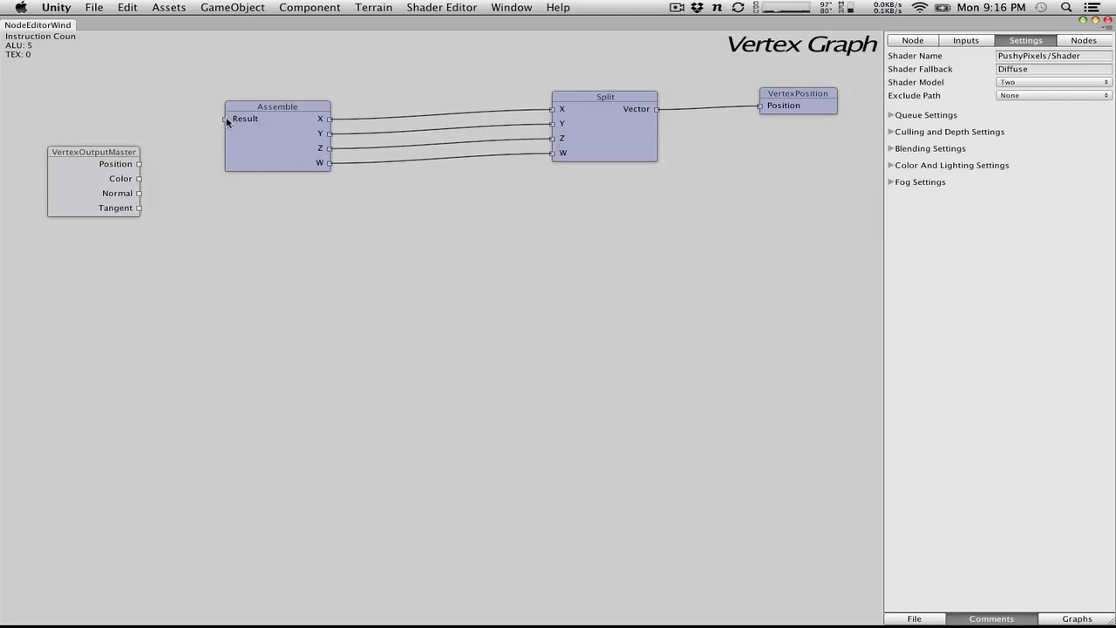
drag(225, 119, 138, 165)
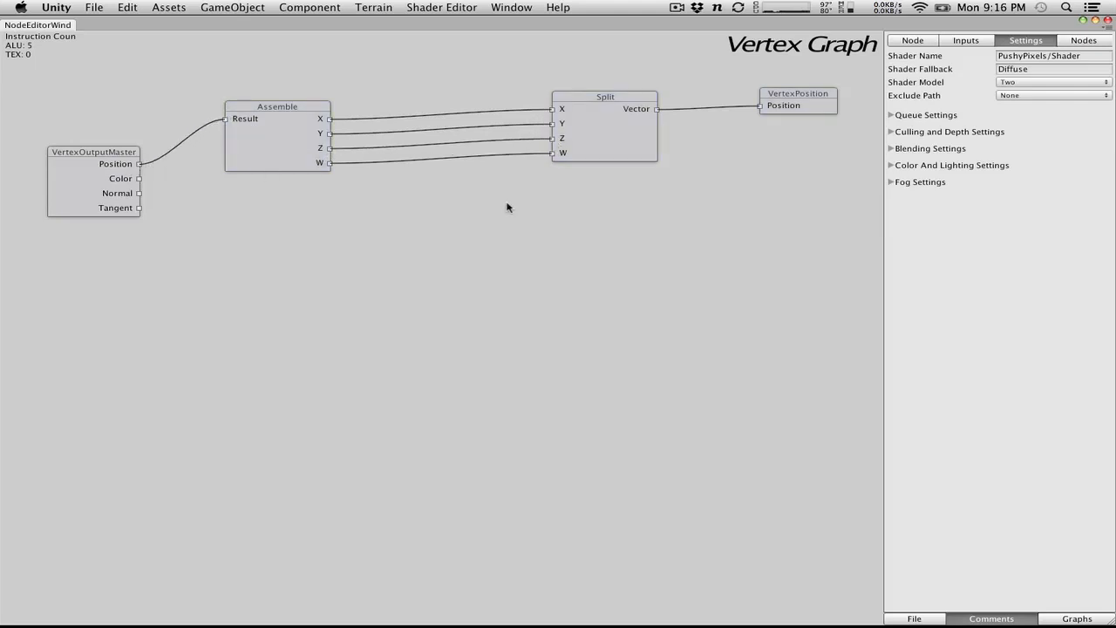
Step: Spread the nodes apart, placing Split closer to VertexPosition and Assemble right beside VertexOutputMaster
drag(258, 71, 694, 280)
drag(292, 155, 274, 139)
click(663, 252)
drag(577, 115, 642, 116)
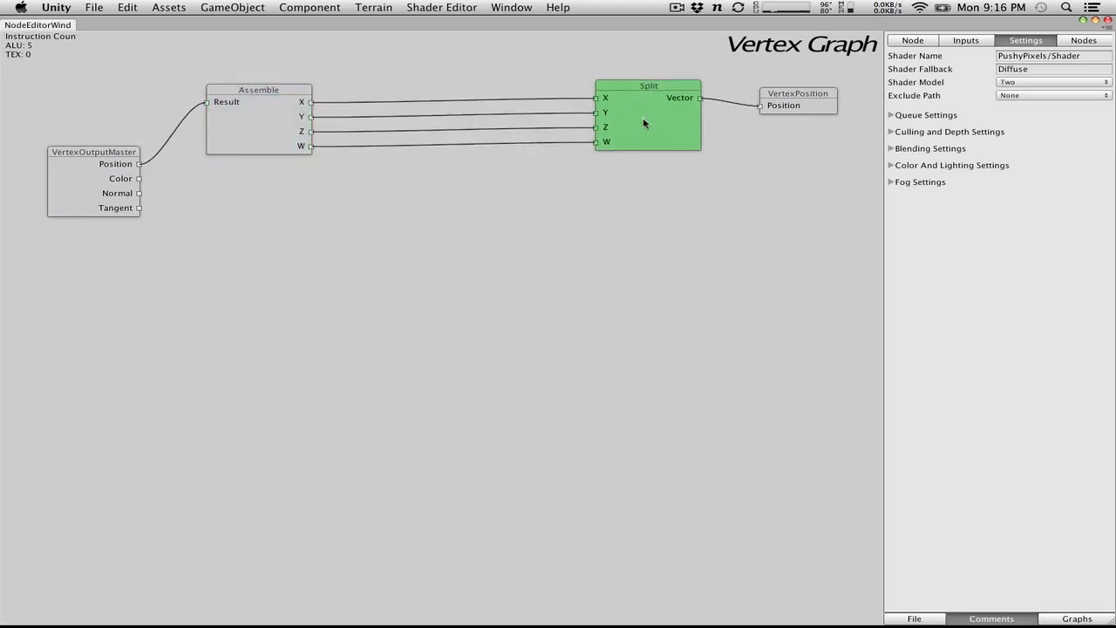
drag(280, 123, 248, 164)
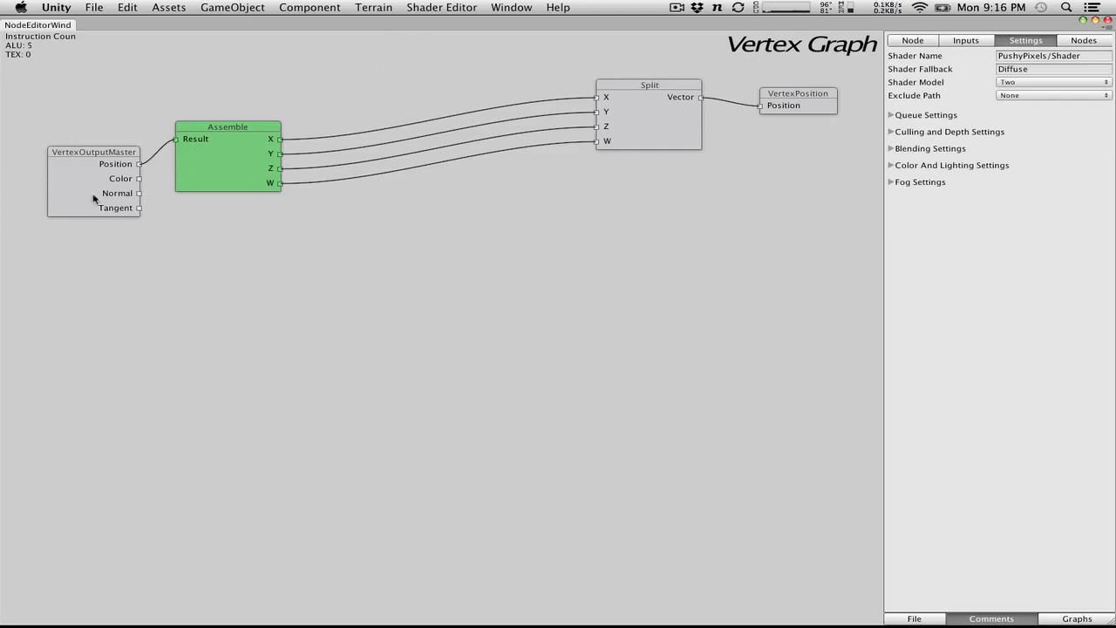
click(463, 118)
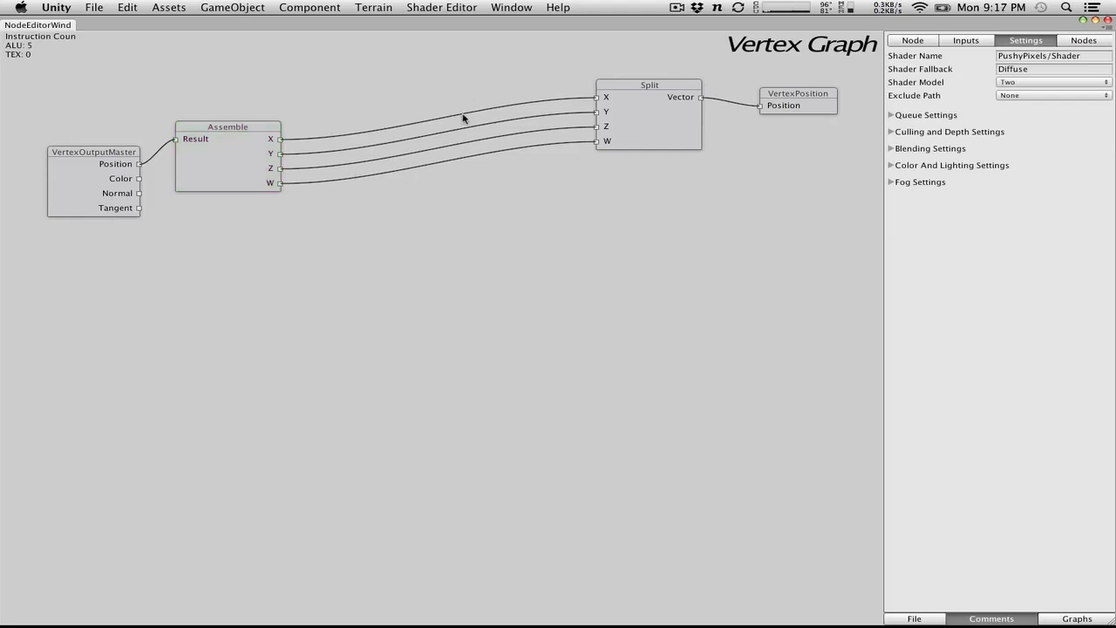
Step: Remove the X, Y and Z connections between Split and Assemble, and shift Split slightly away from VertexPosition
click(451, 116)
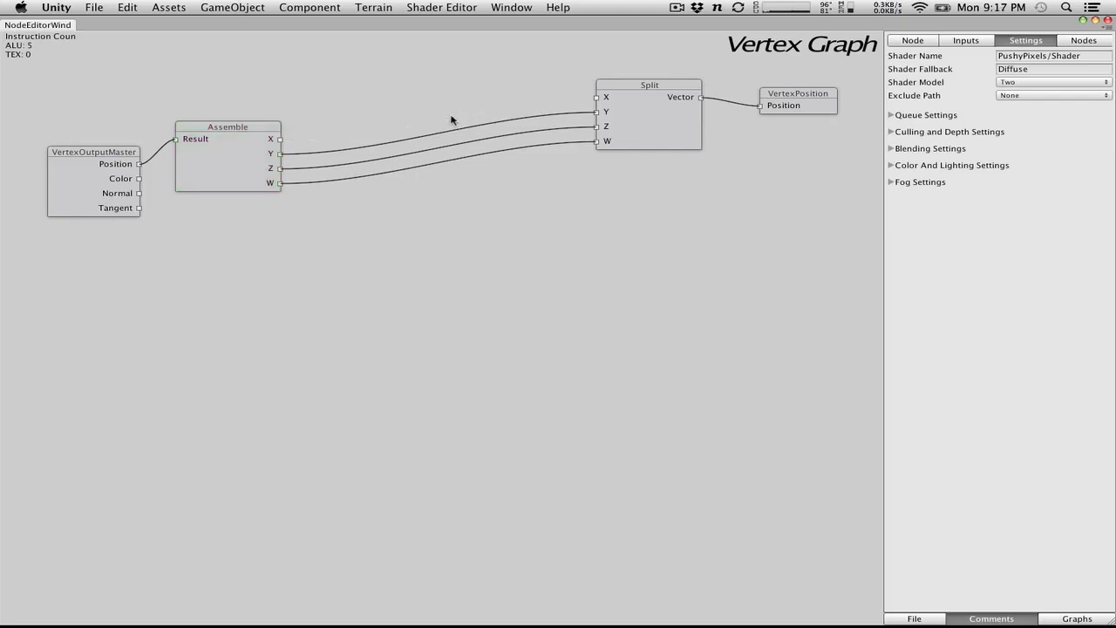
click(459, 133)
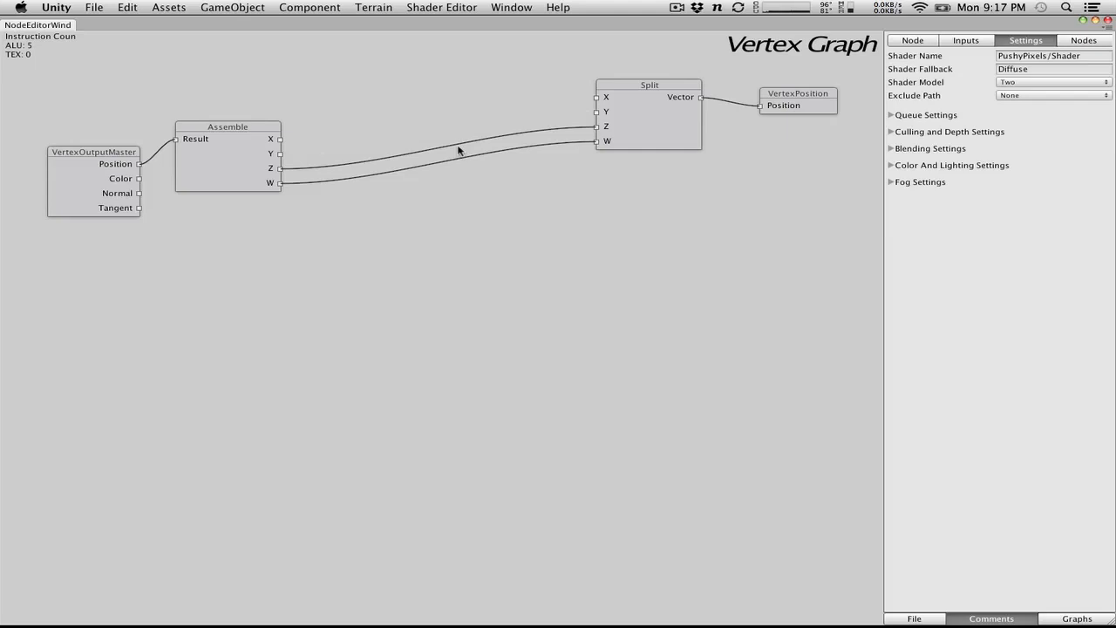
click(459, 150)
mouse_move(631, 115)
mouse_down()
mouse_move(631, 147)
mouse_move(622, 112)
mouse_move(614, 125)
mouse_up()
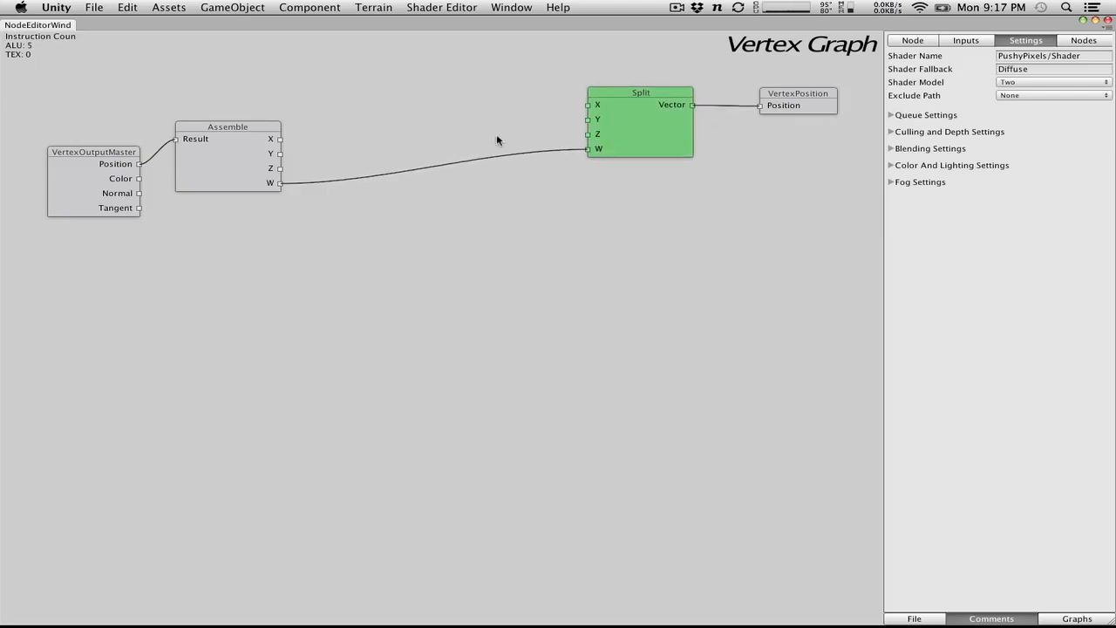
Step: Reconnect Split's X and Z outputs to Assemble's matching X and Z inputs
right_click(332, 288)
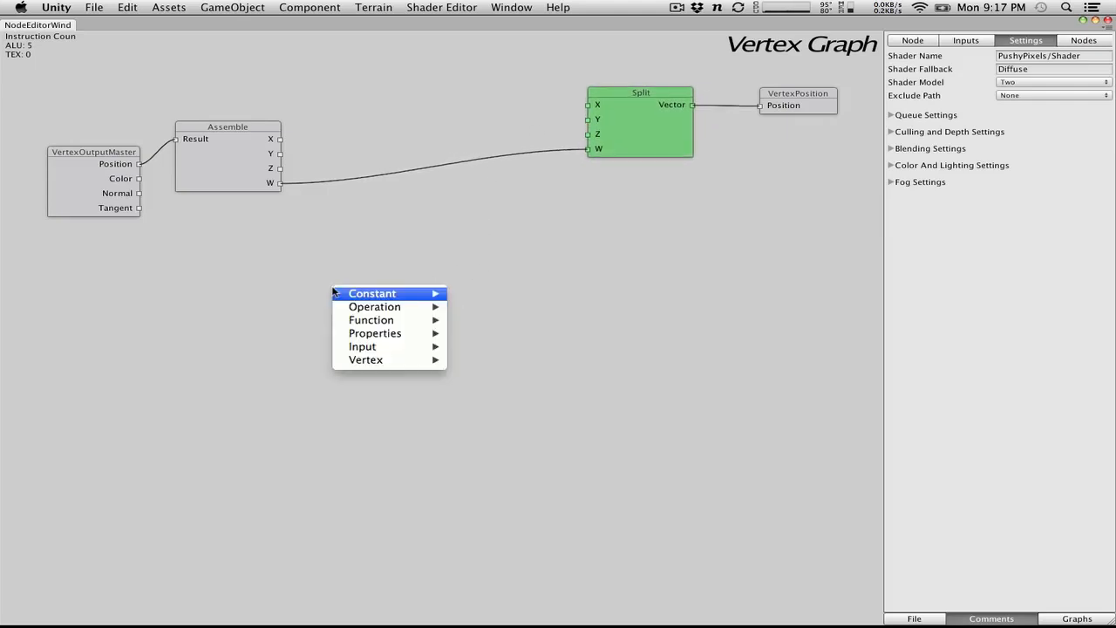
mouse_move(376, 297)
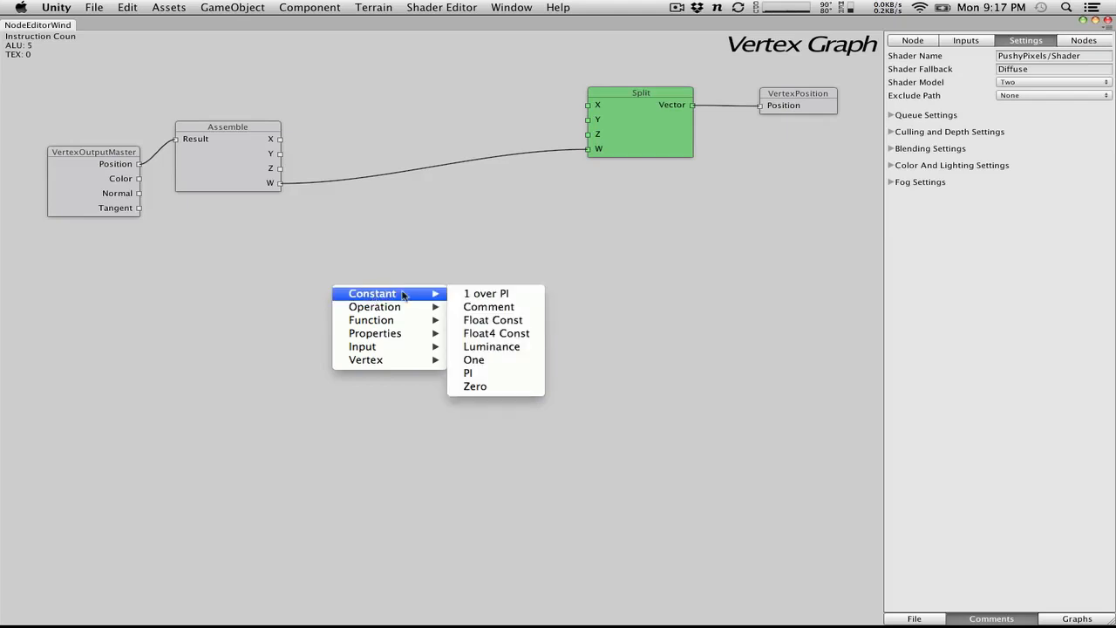
click(591, 107)
drag(591, 106, 280, 139)
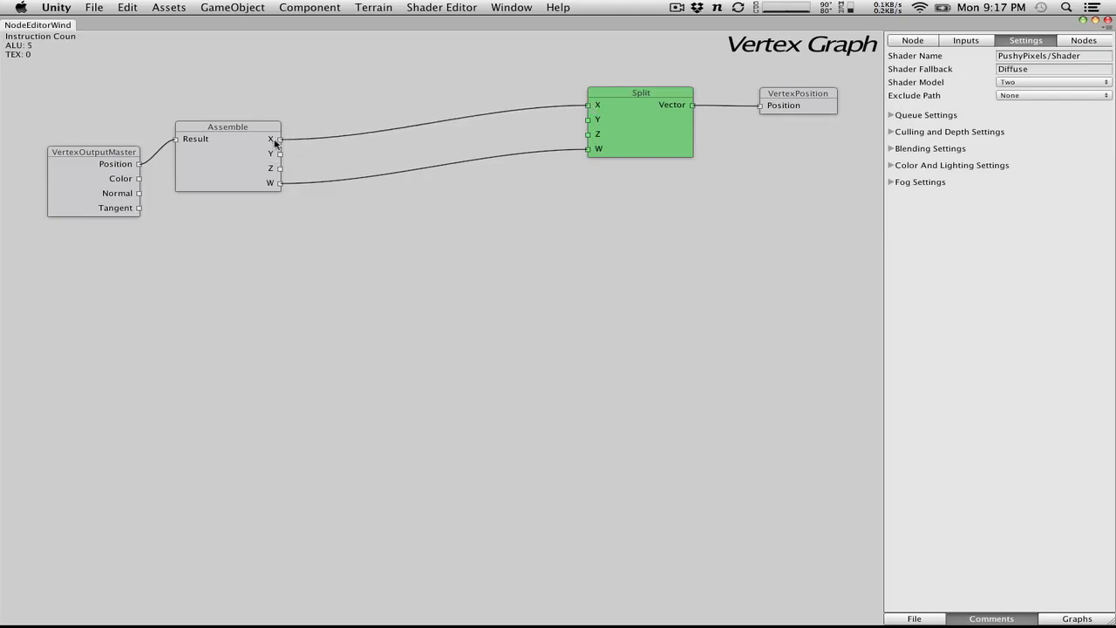
drag(588, 134, 279, 168)
Step: Add a One constant node and place it just below Split
right_click(410, 289)
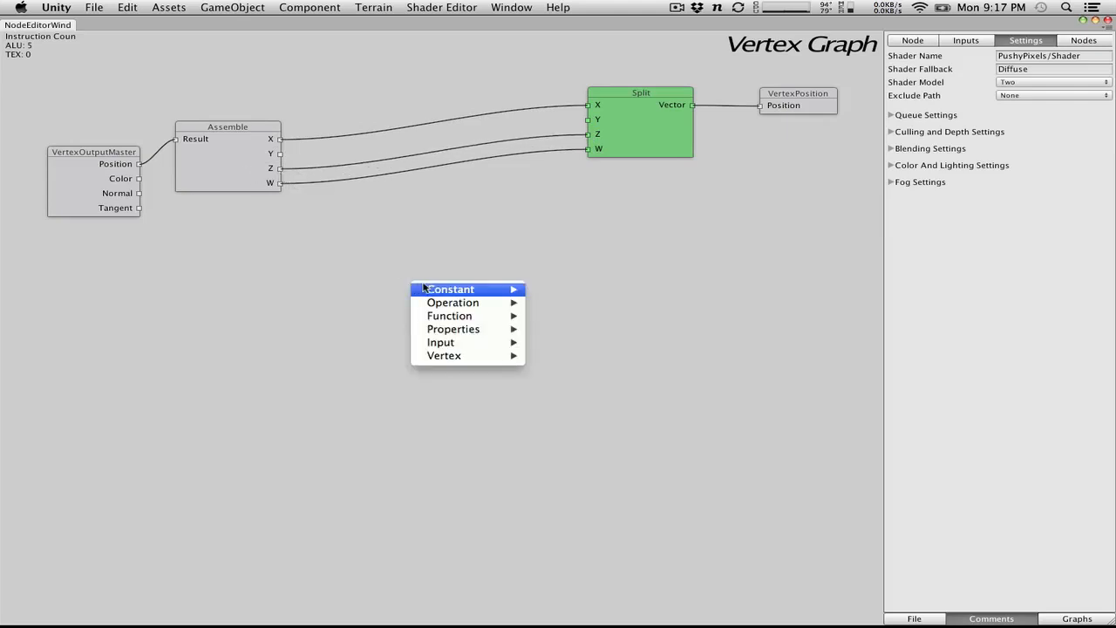
mouse_move(442, 292)
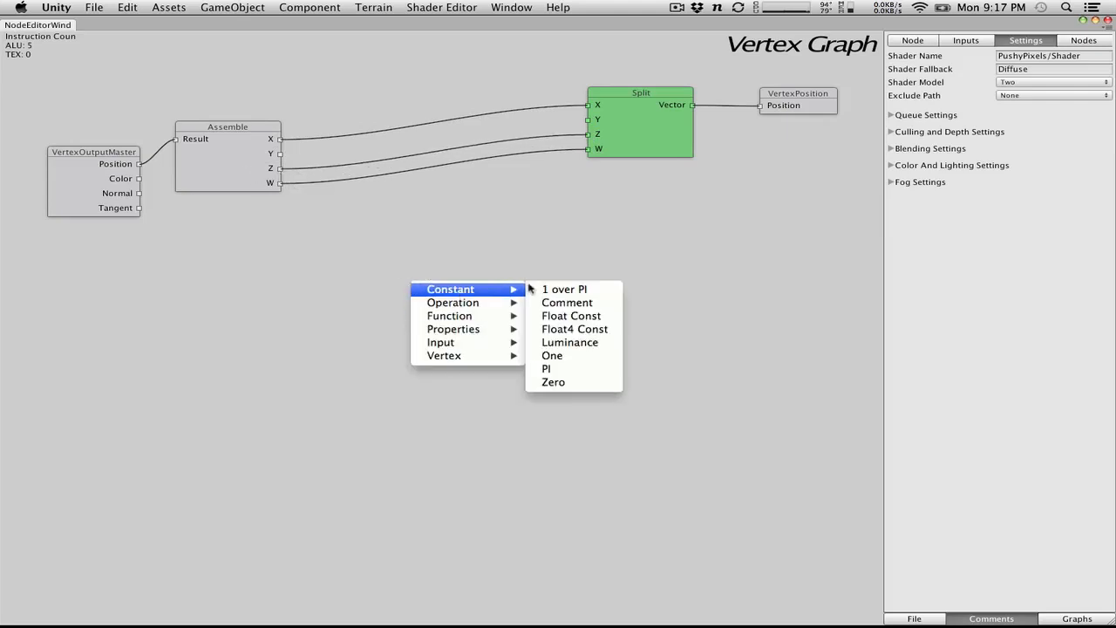
click(554, 356)
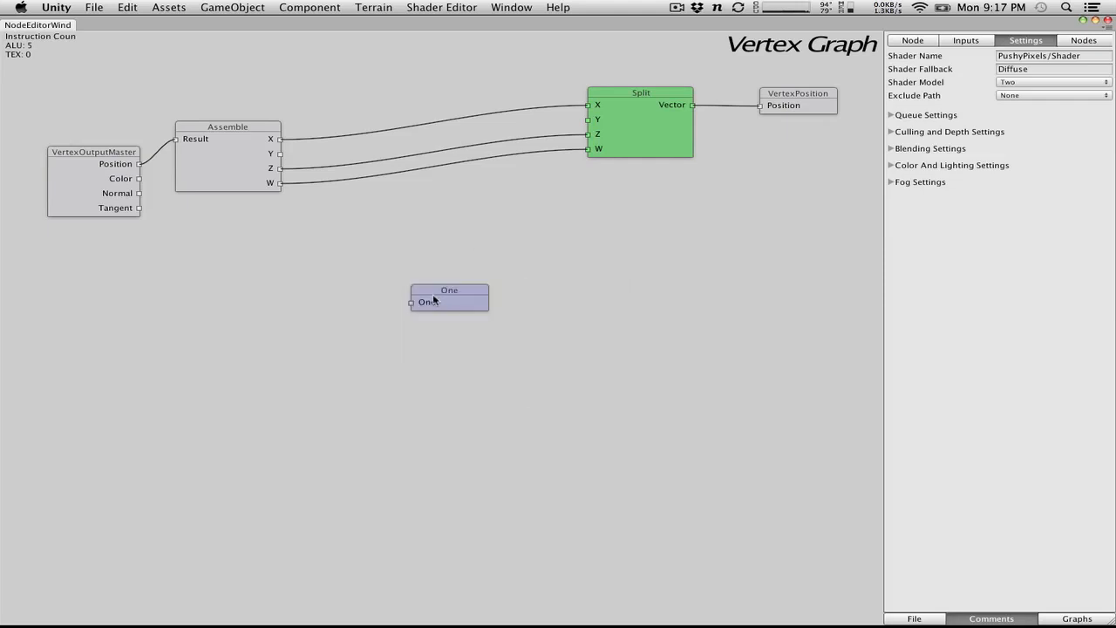
drag(440, 299, 570, 248)
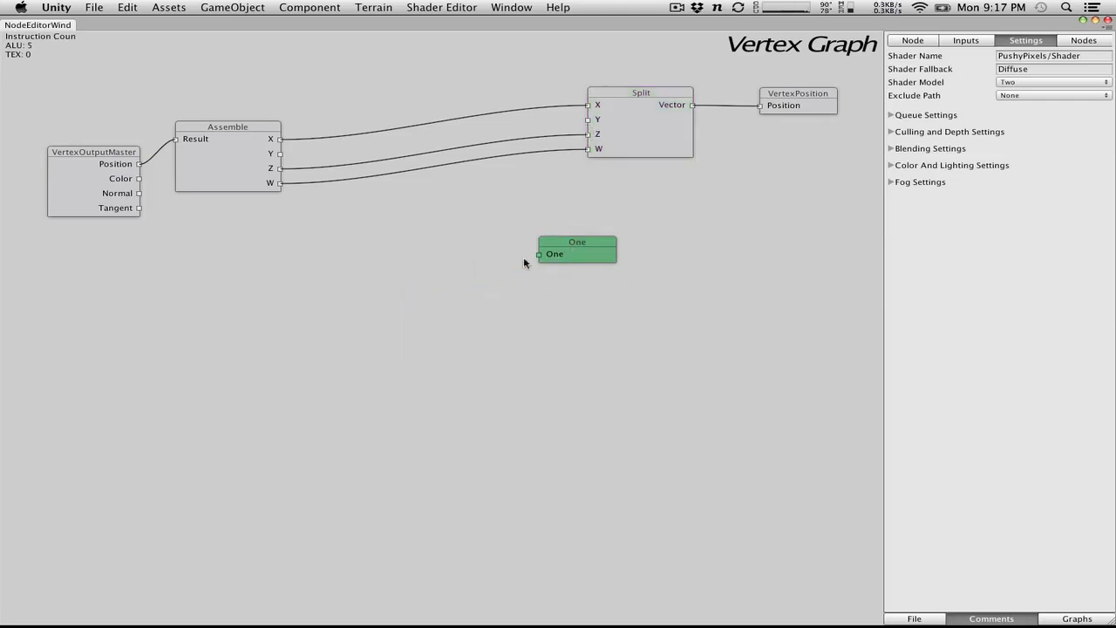
Step: Add an Add operation node and arrange it below the connections, with the One node moved further right beside it
right_click(473, 292)
mouse_move(516, 309)
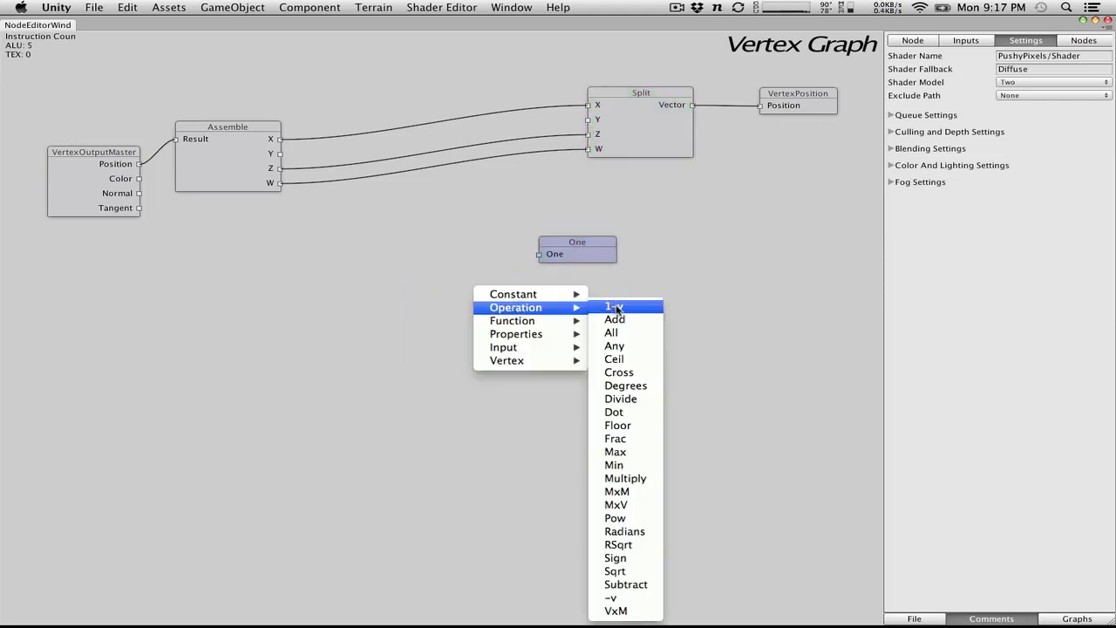
click(620, 319)
drag(589, 247, 658, 245)
drag(497, 312, 463, 253)
Step: Connect One to Add's Arg2, Split's Y to Add's Arg1, and Add's Result to Assemble's Y
drag(609, 254, 544, 263)
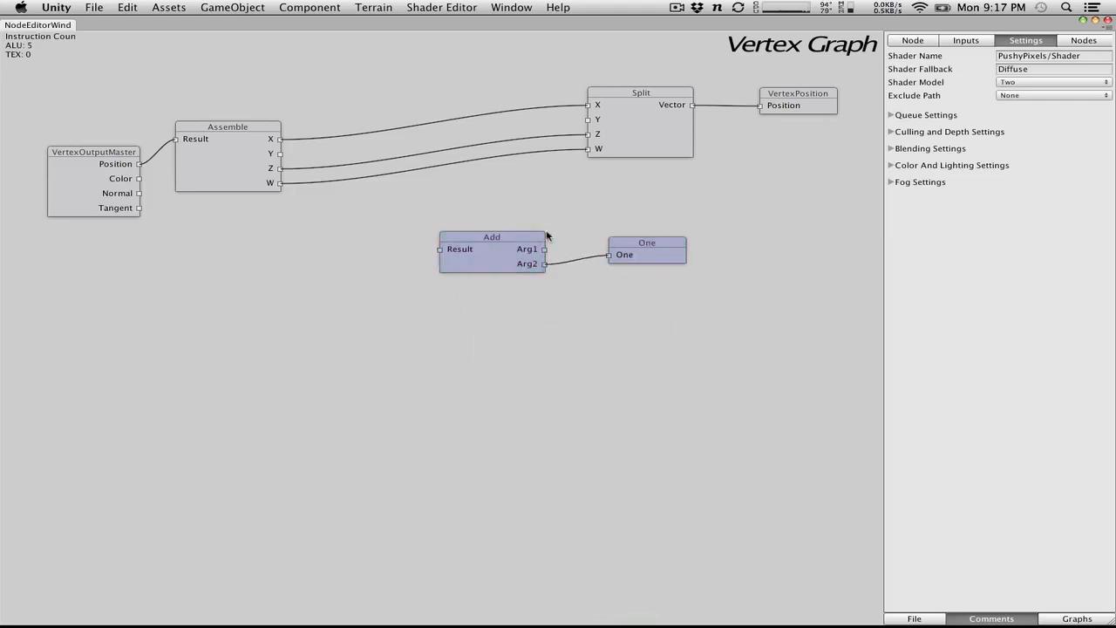
drag(588, 120, 544, 249)
drag(441, 252, 280, 153)
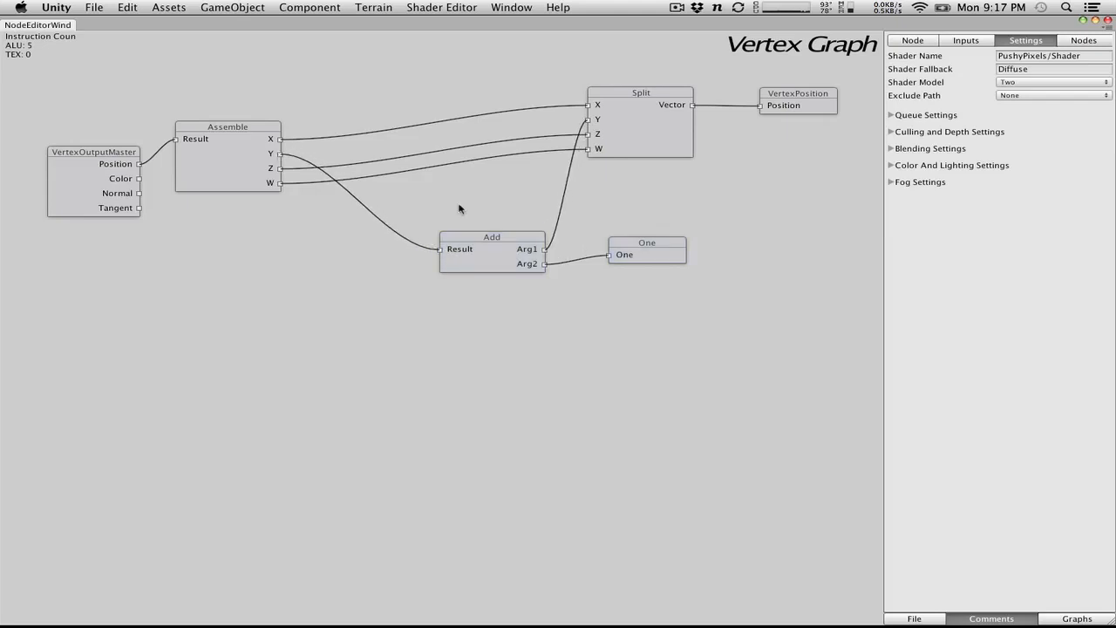
Step: Export the shader from the edited graph to its existing file
click(911, 616)
click(950, 597)
click(923, 621)
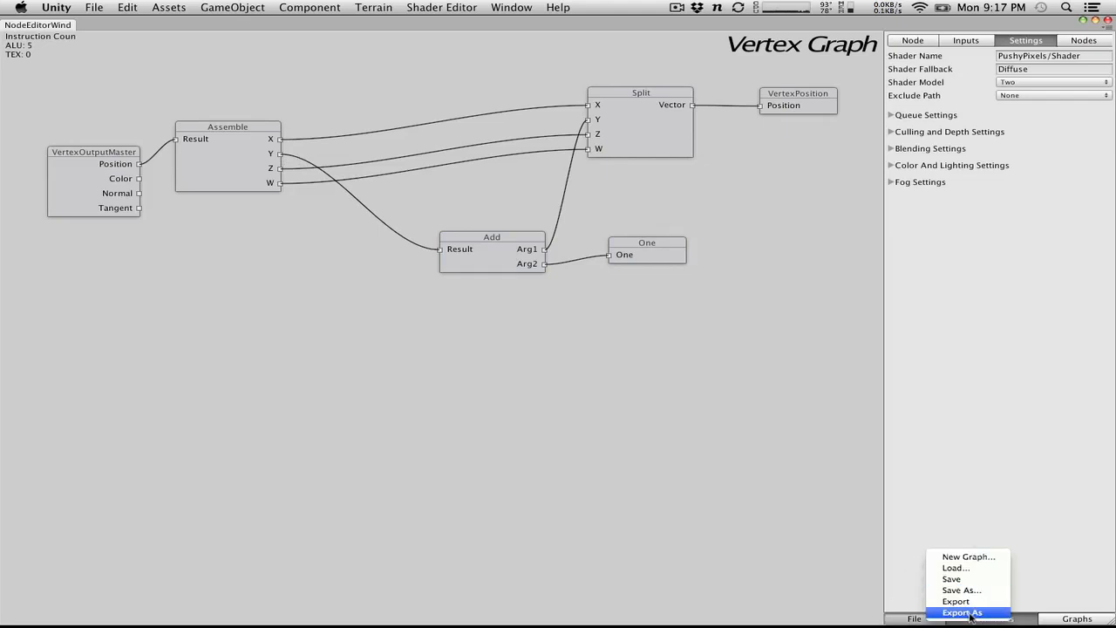
click(964, 605)
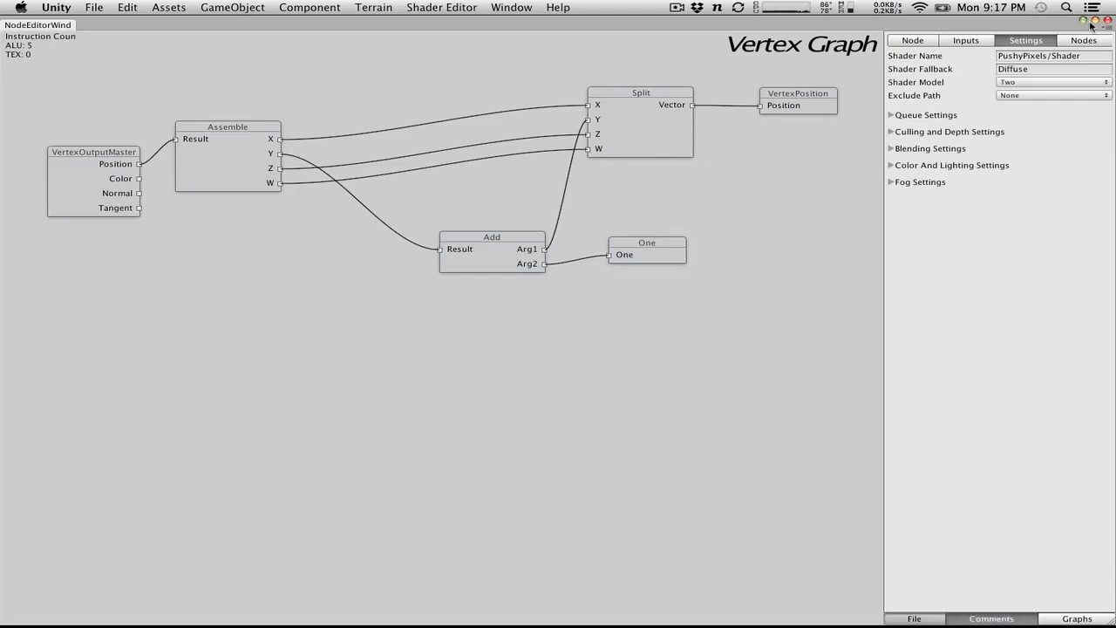
Step: Minimize and restore the shader editor window, and switch it to the Pixel graph
click(1096, 25)
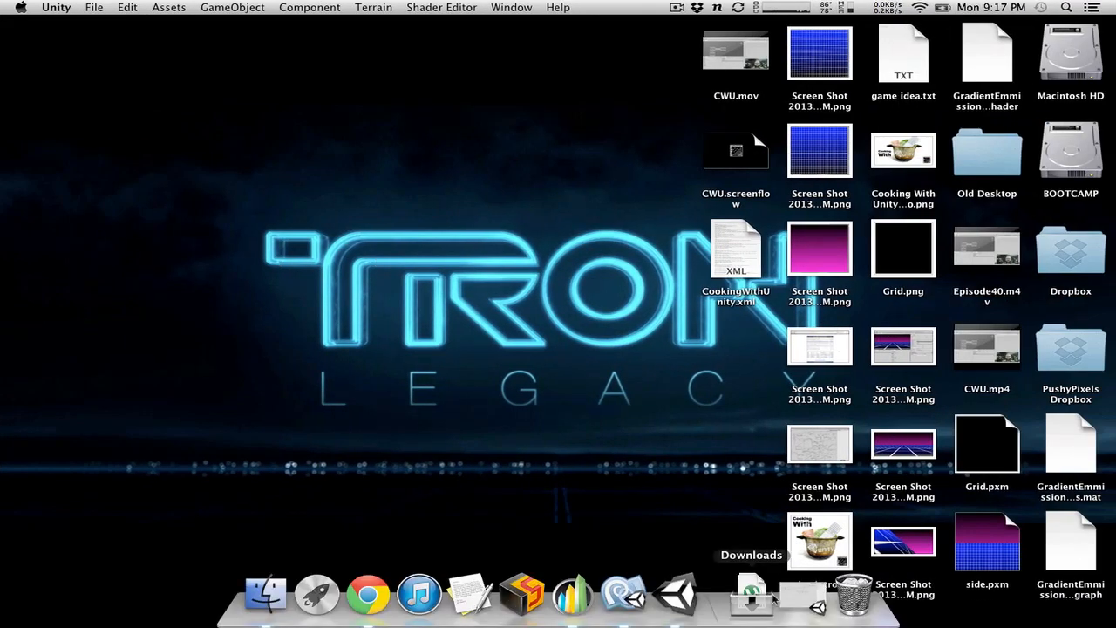
click(798, 597)
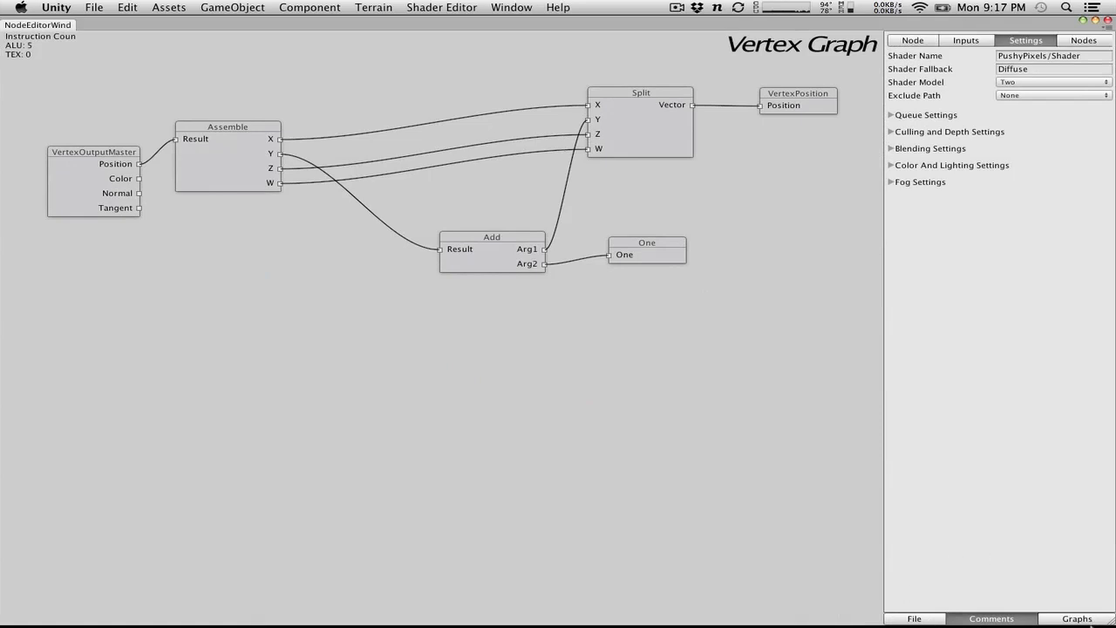
click(1081, 618)
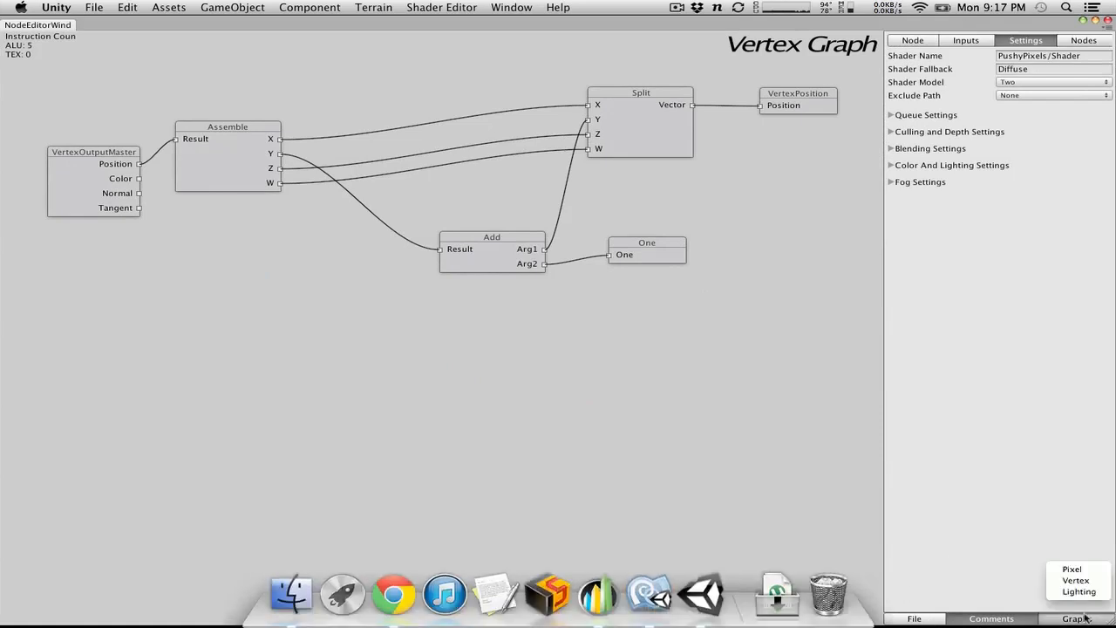
click(1074, 569)
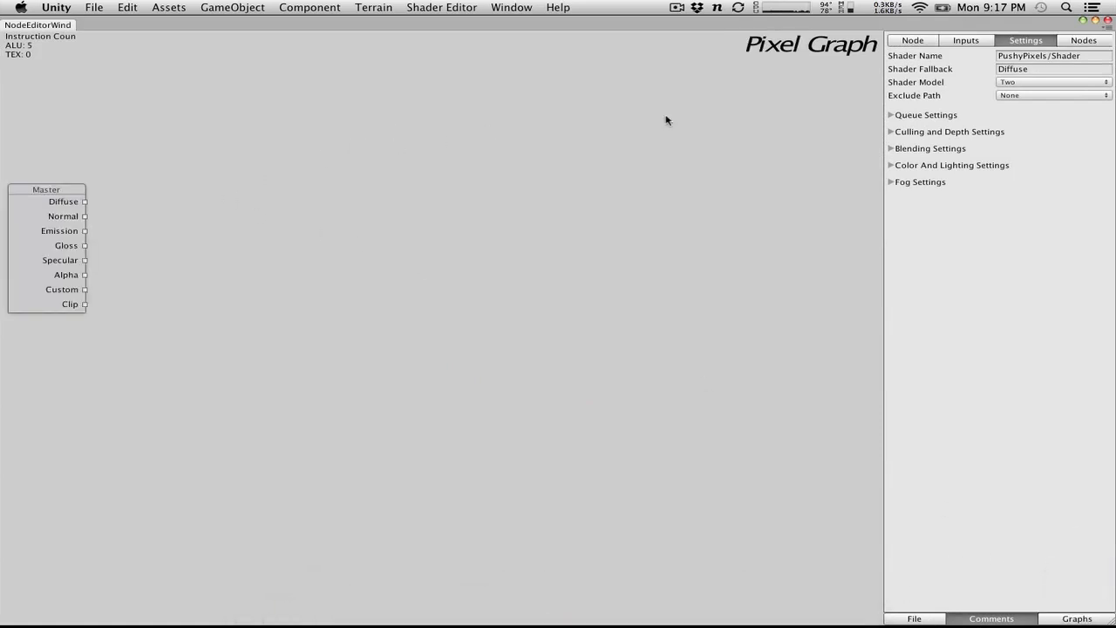
Step: Add Unity's Main Color as a new shader input
click(947, 42)
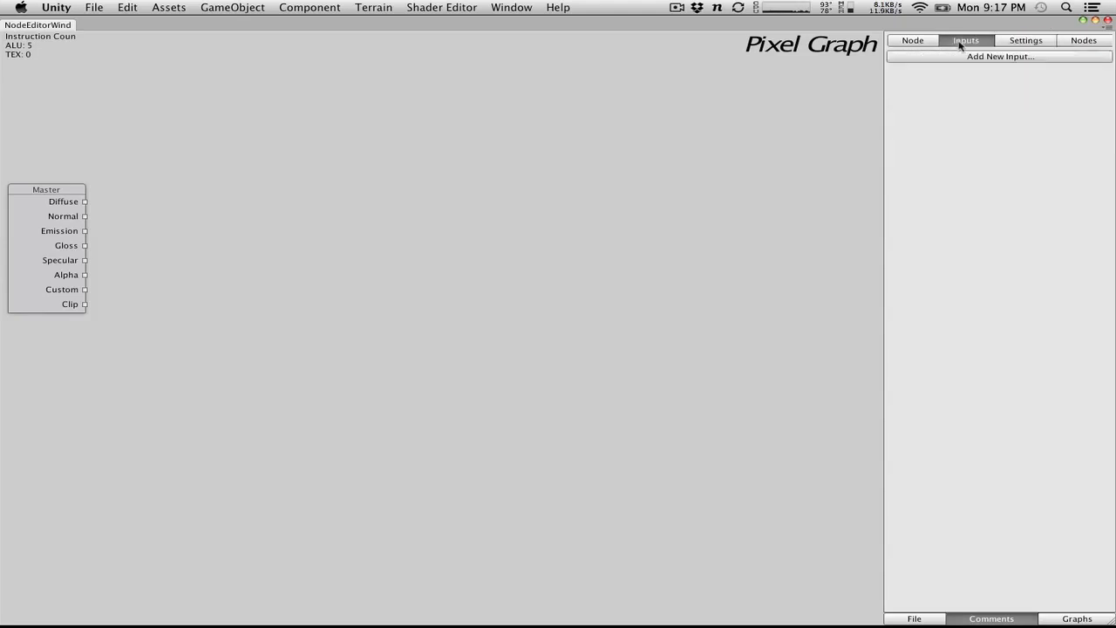
click(979, 59)
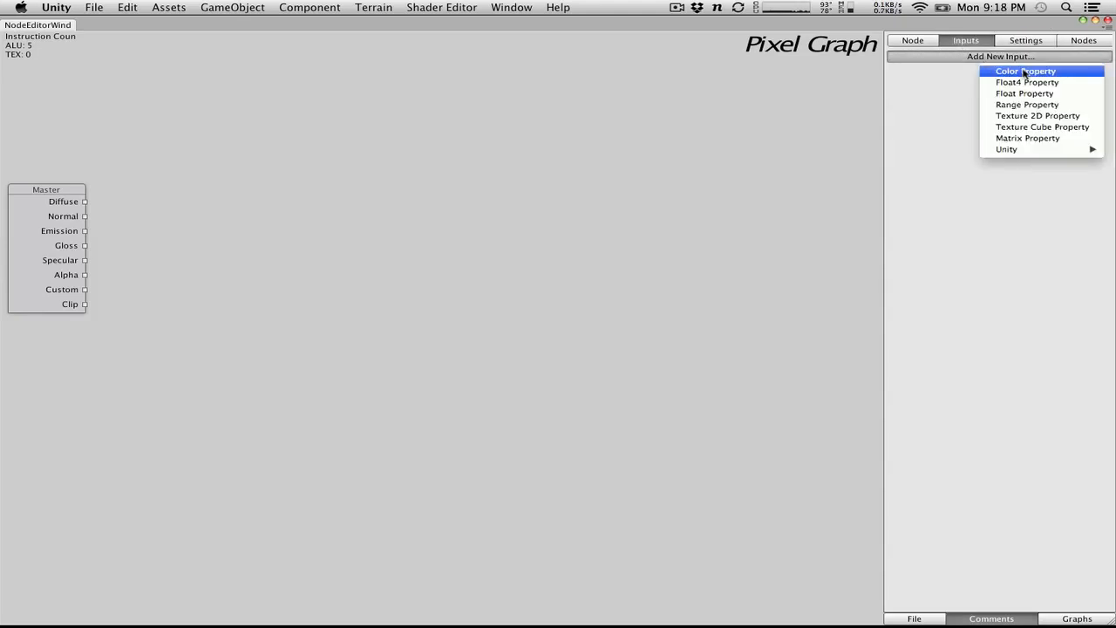
mouse_move(1037, 150)
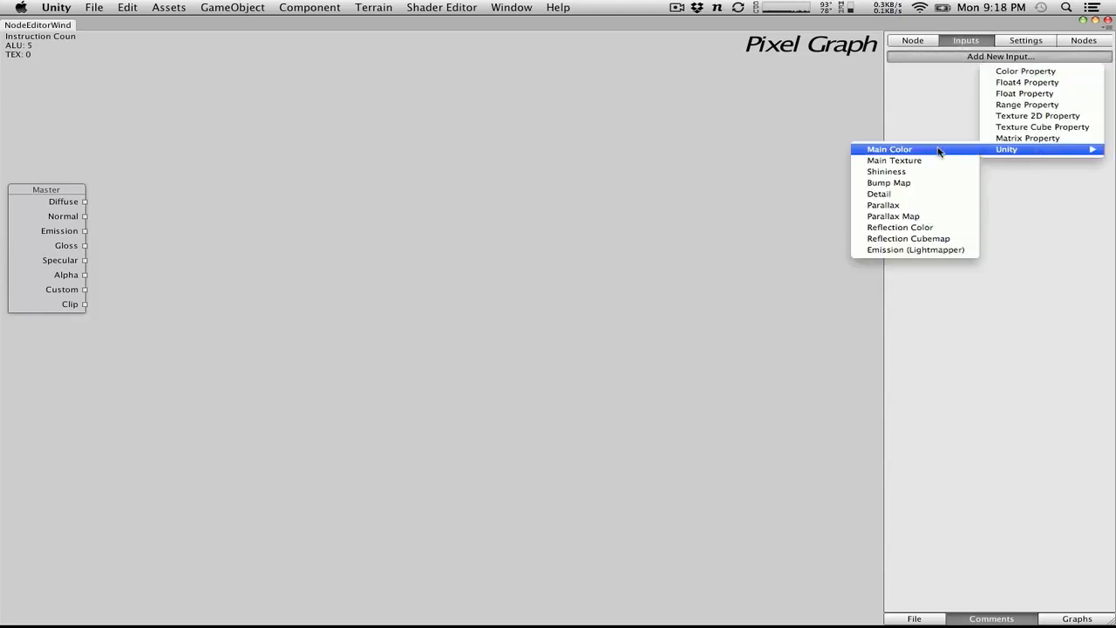
click(874, 149)
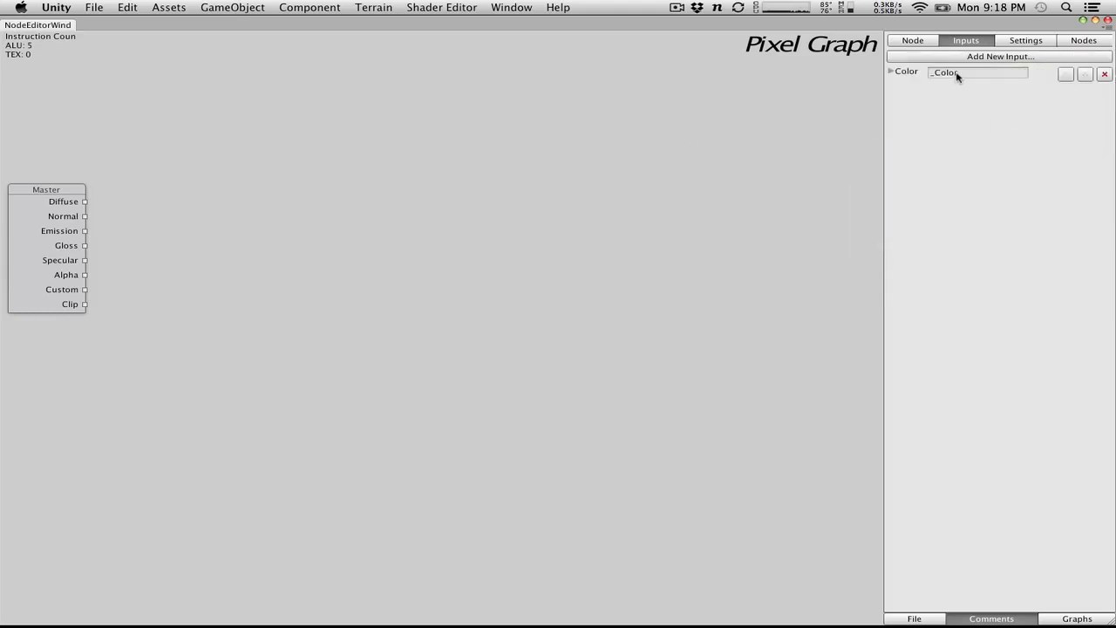
Step: Add a Texture 2D property as a shader input and delete it again
click(976, 55)
mouse_move(1022, 156)
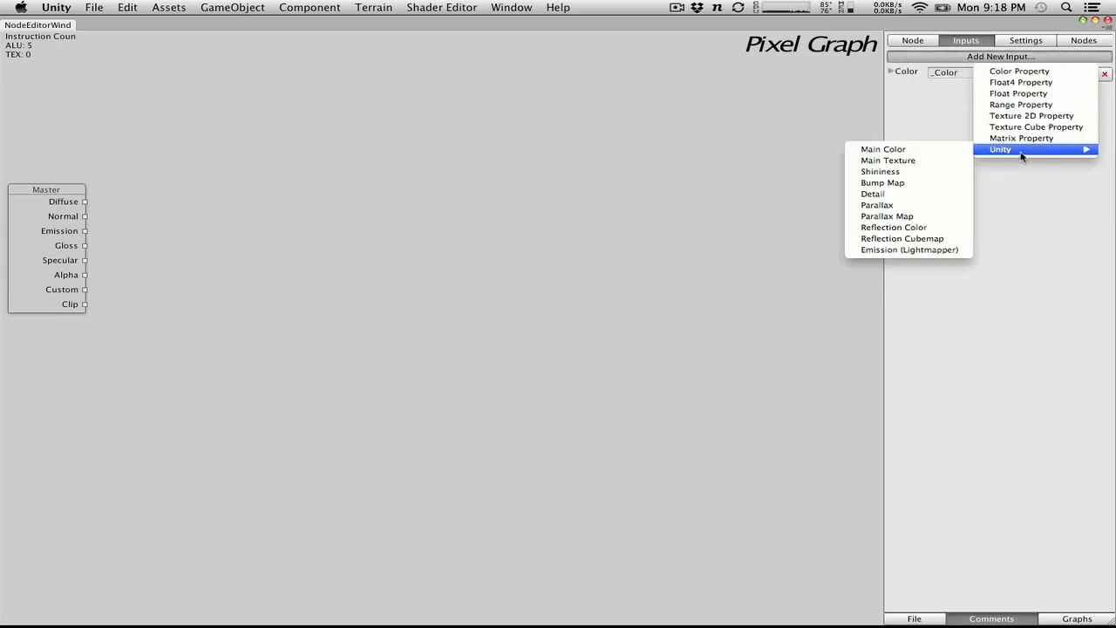
click(930, 124)
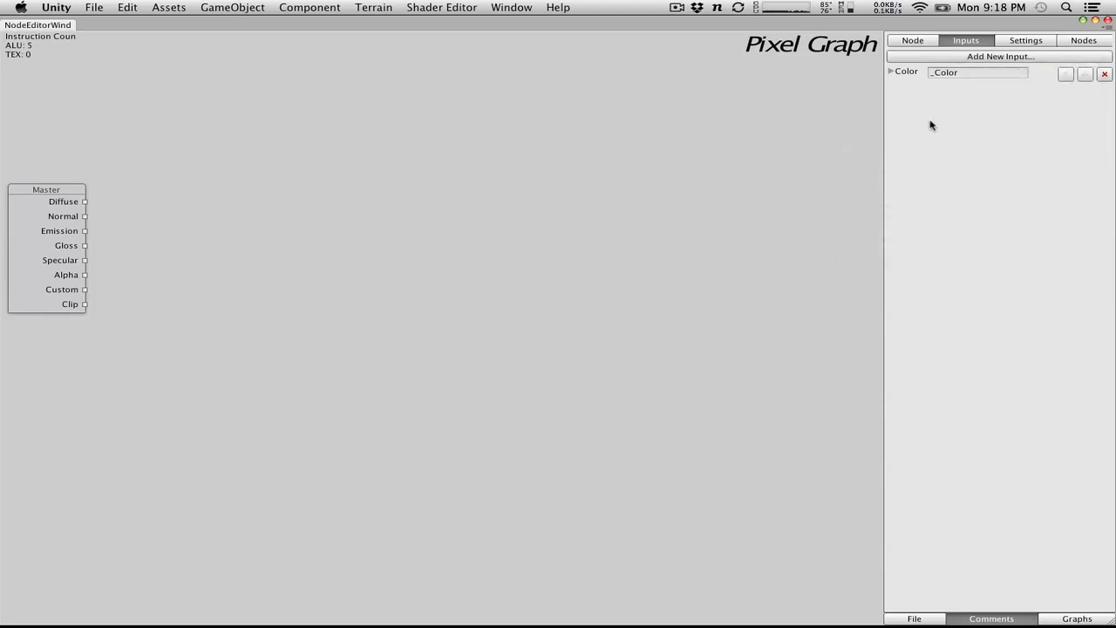
click(974, 60)
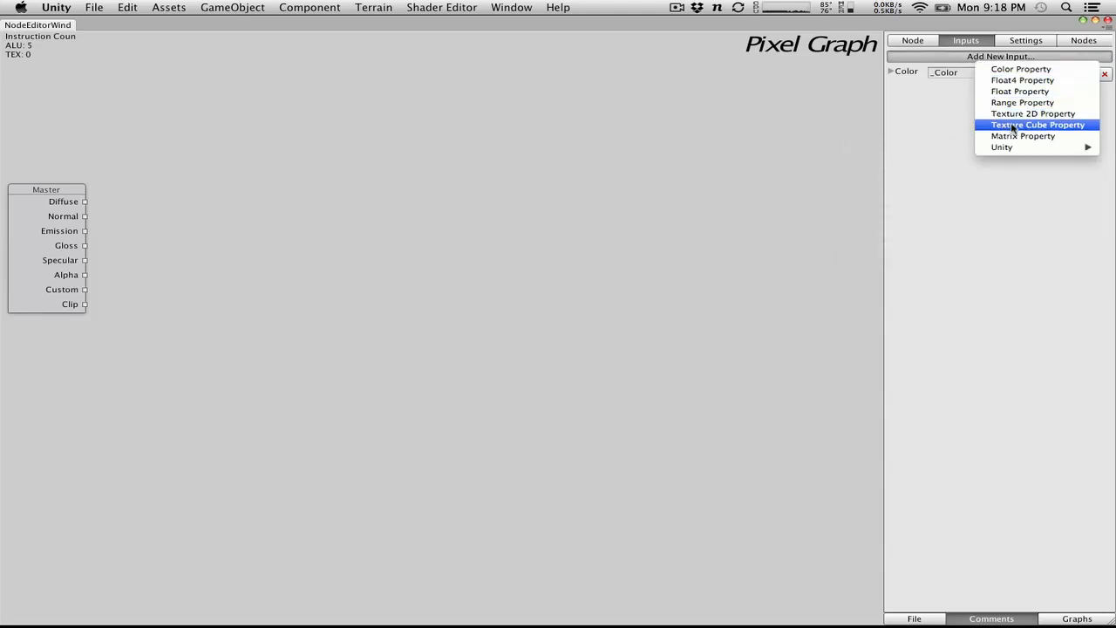
click(1027, 116)
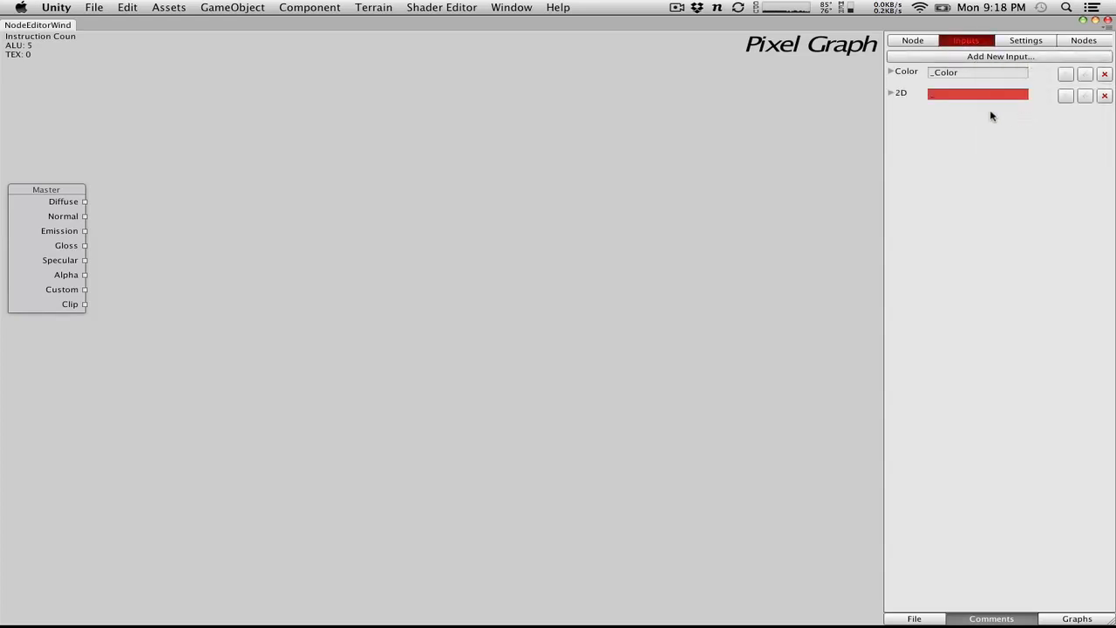
click(1104, 96)
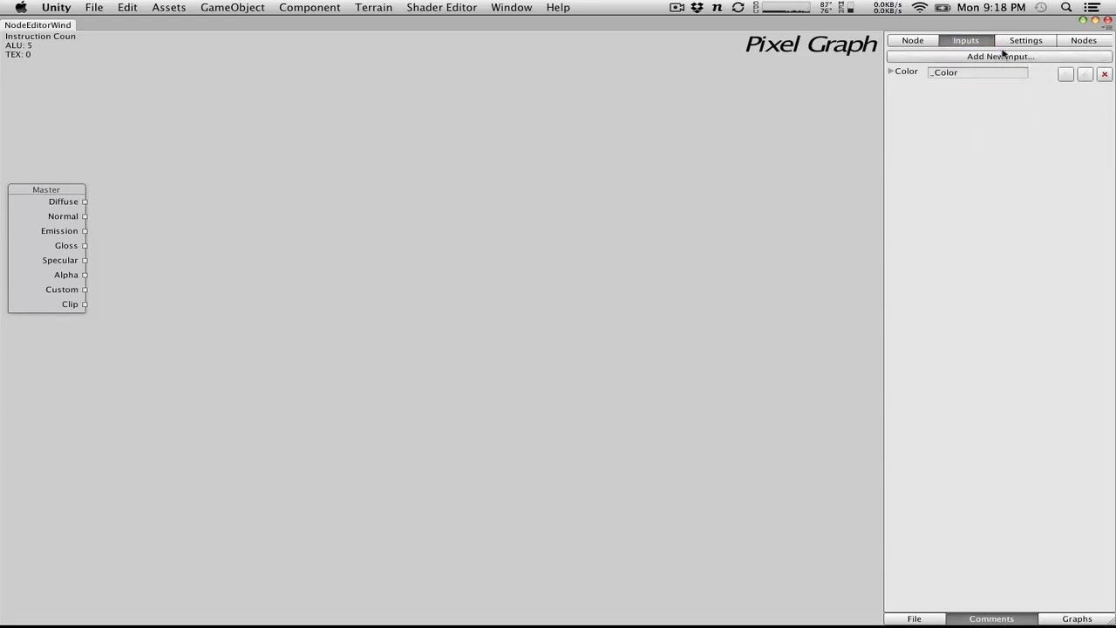
Step: Add Unity's Main Texture as a shader input and delete it again
click(1002, 56)
mouse_move(1036, 150)
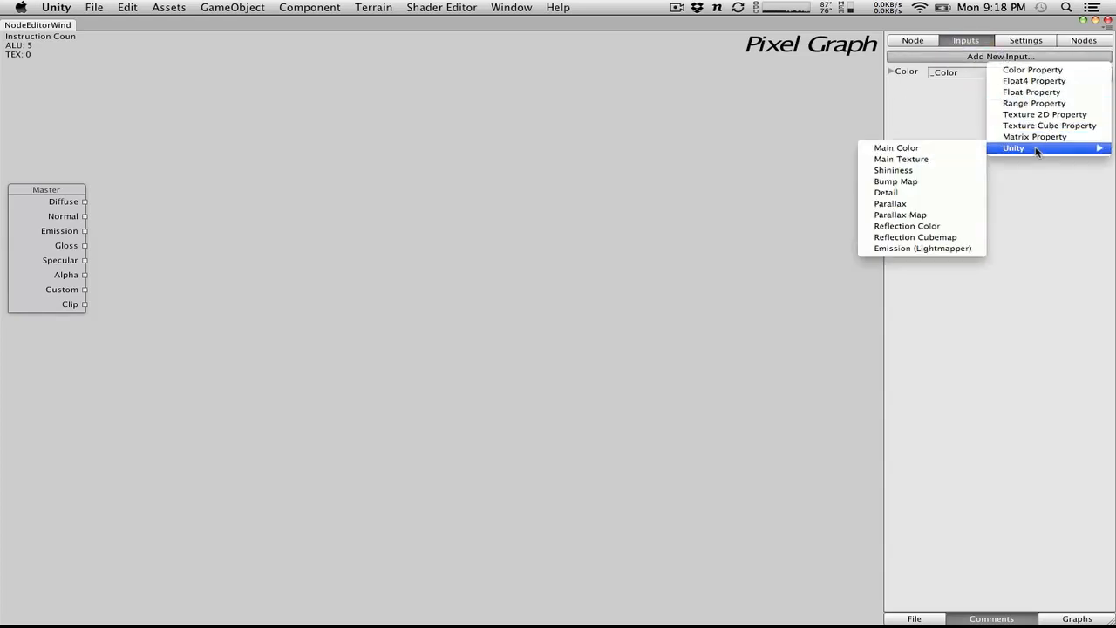
click(923, 162)
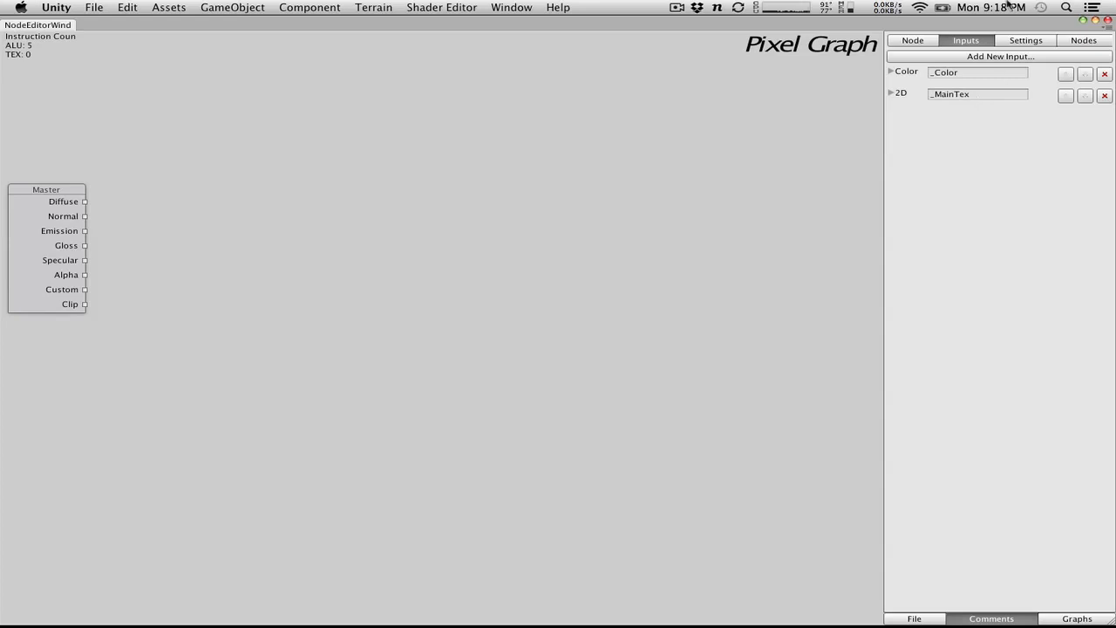
click(990, 57)
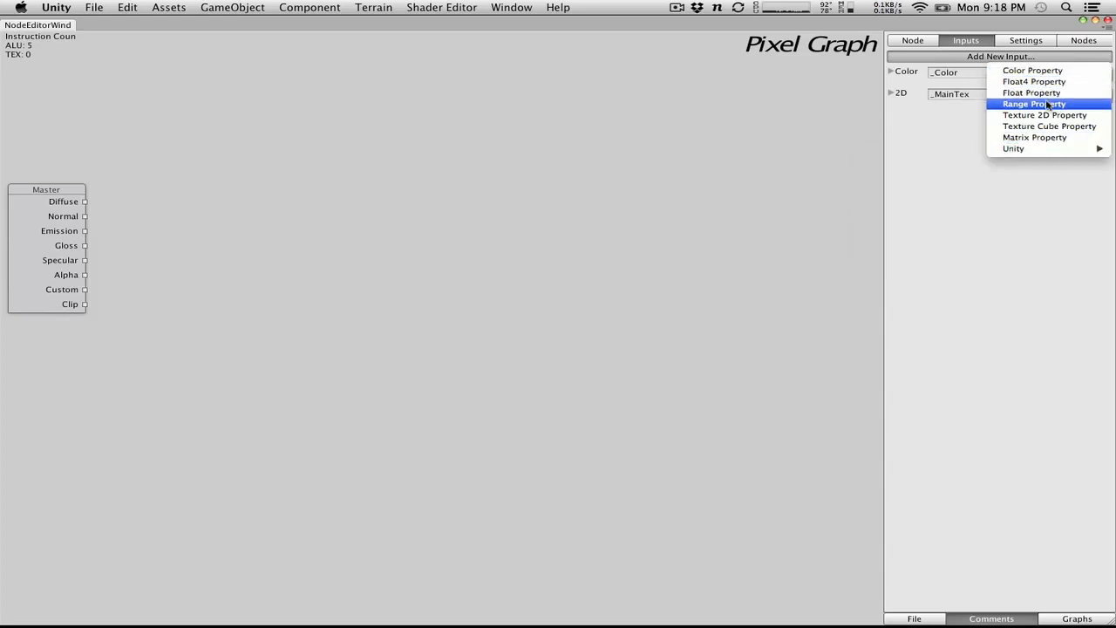
click(926, 169)
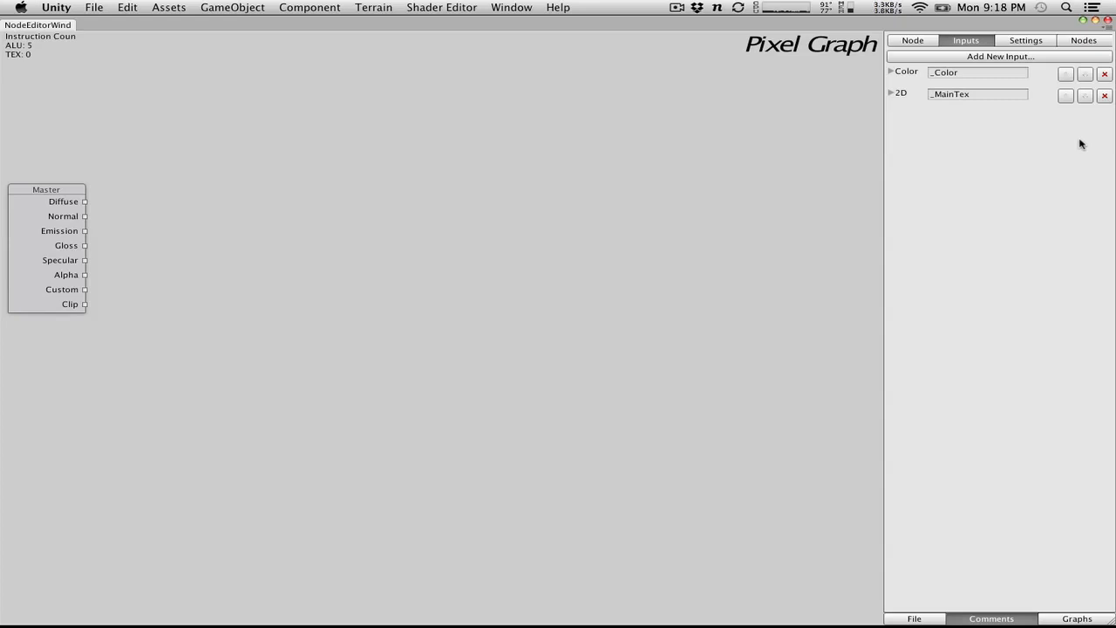
click(1104, 95)
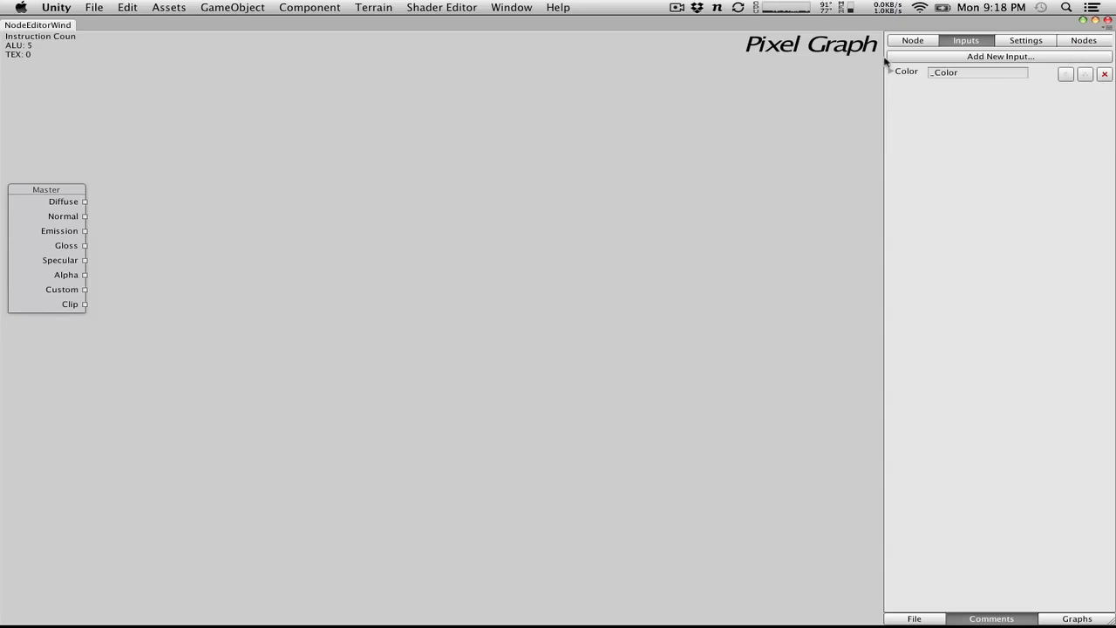
Step: Add a Color property node to the Pixel graph, bind it to _Color, and connect its RGBA output to the Master node's Diffuse input
click(908, 42)
right_click(651, 215)
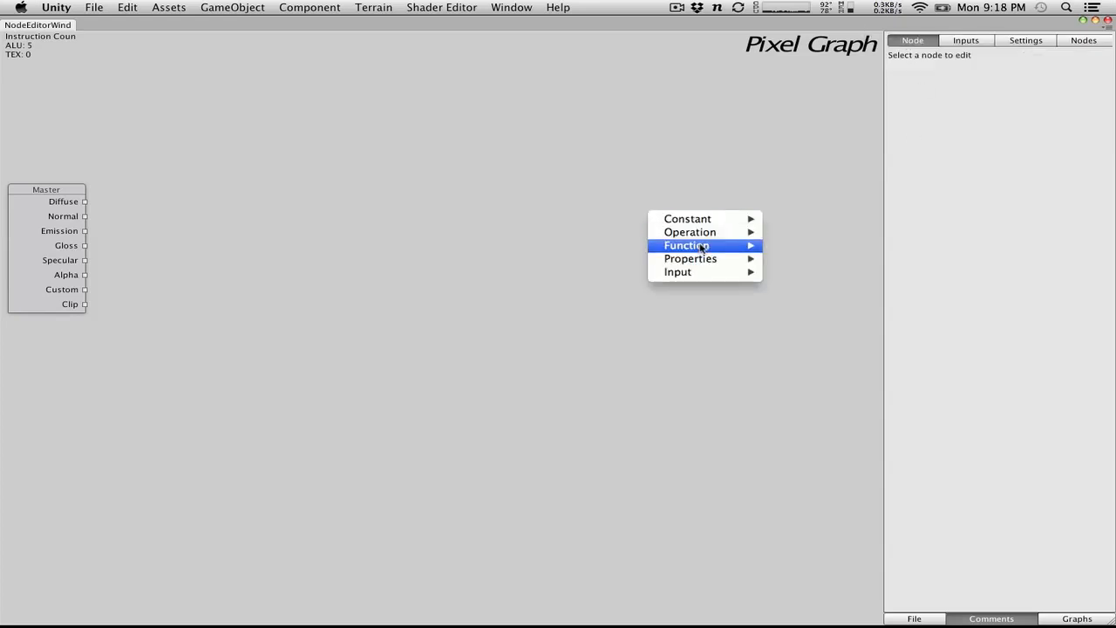
mouse_move(703, 259)
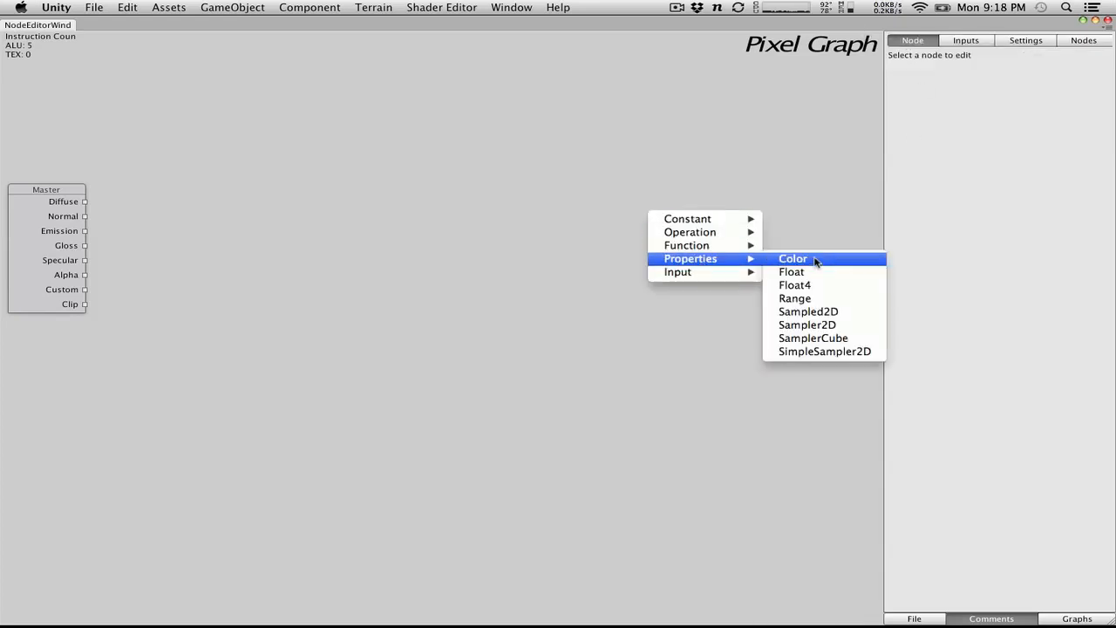
click(815, 262)
click(677, 231)
click(1046, 57)
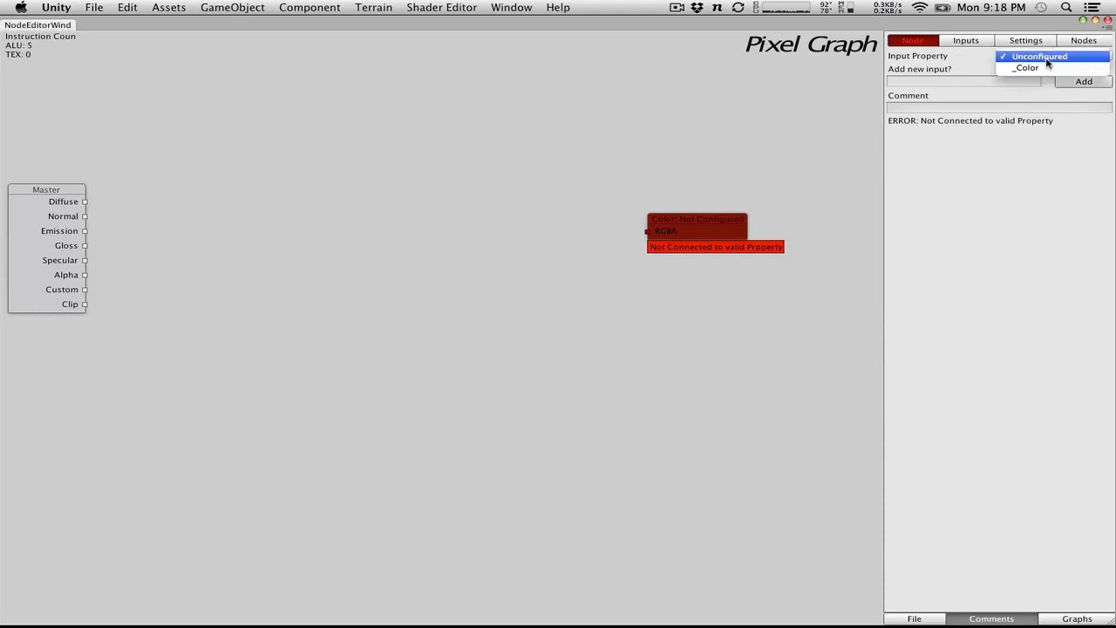
click(1026, 68)
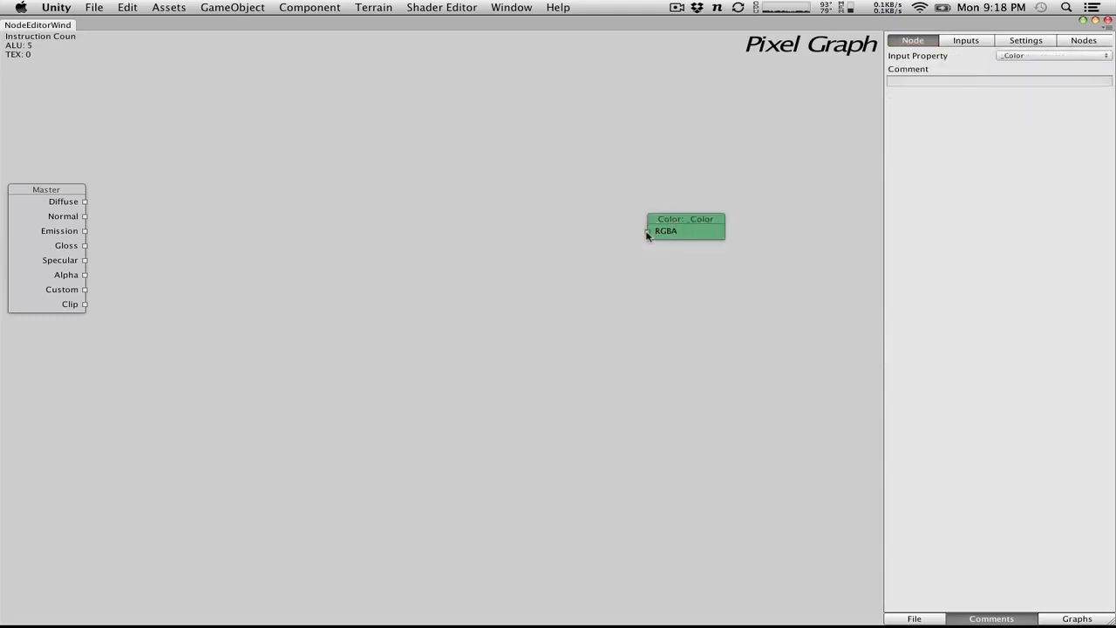
drag(648, 232, 85, 201)
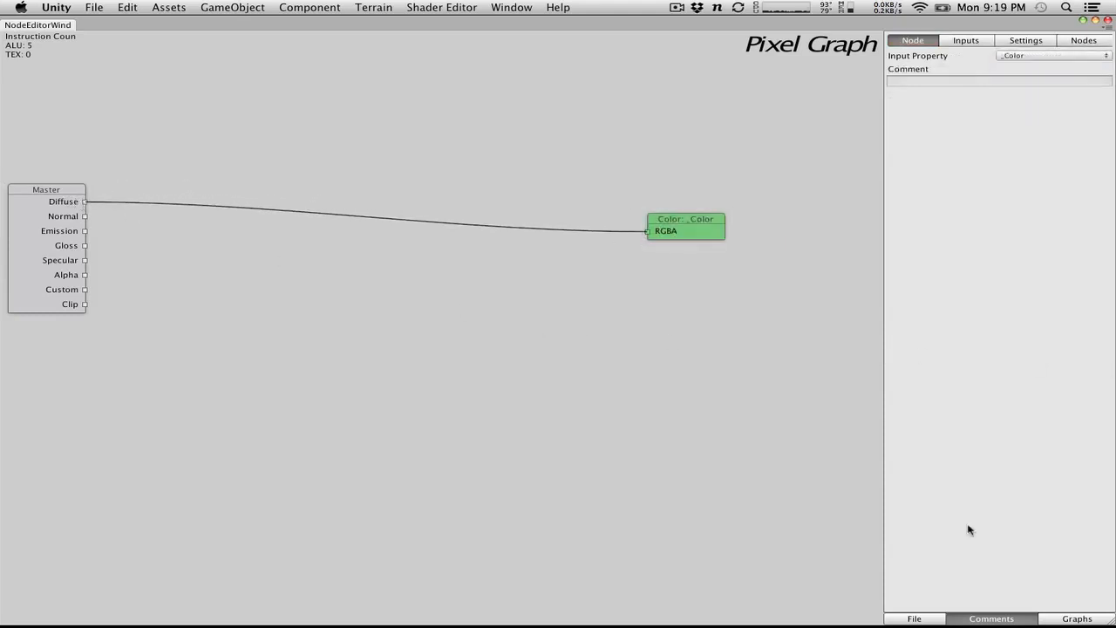
Step: Save the graph, export the shader, and expand the _Color input's settings
click(918, 615)
click(954, 593)
click(917, 616)
click(959, 602)
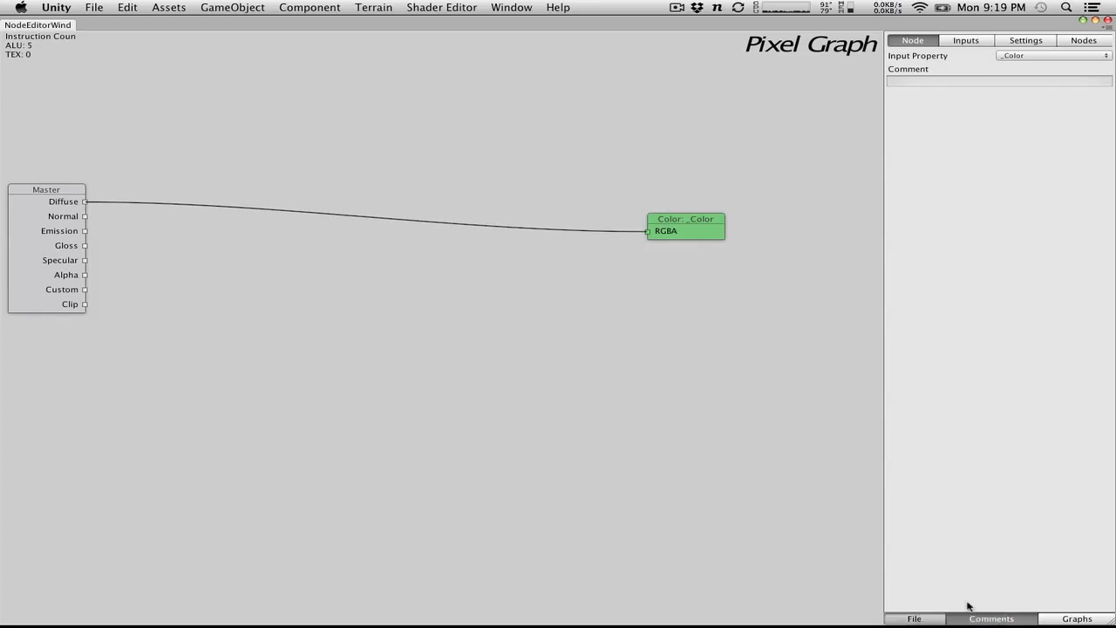
click(978, 45)
click(890, 72)
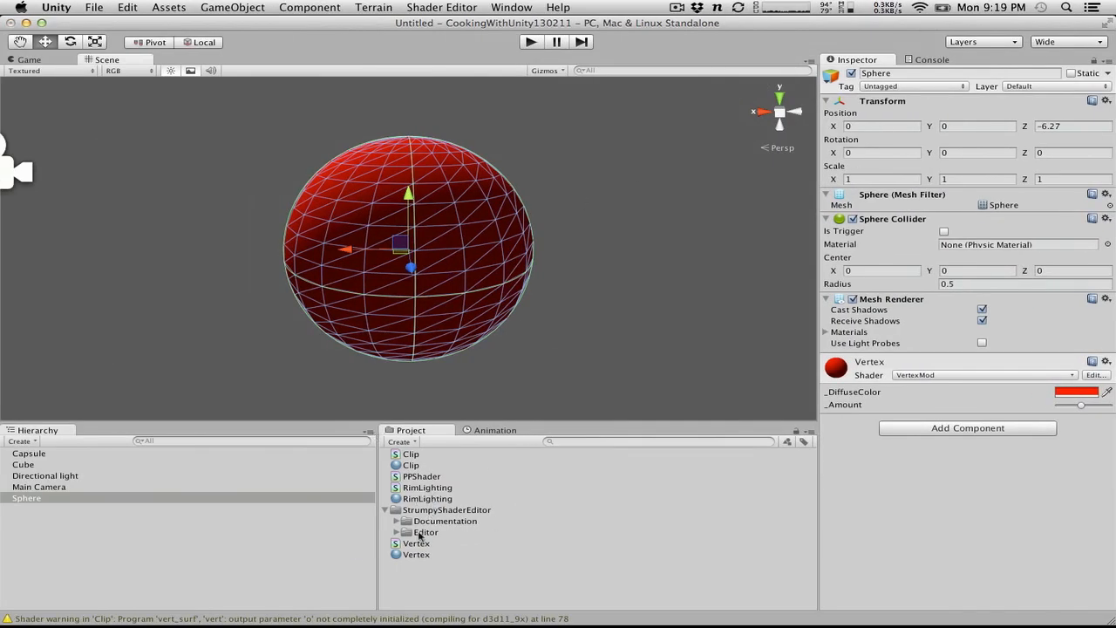
Step: Create a material from the PPShader shader in the project, keeping the name PPShader
click(427, 478)
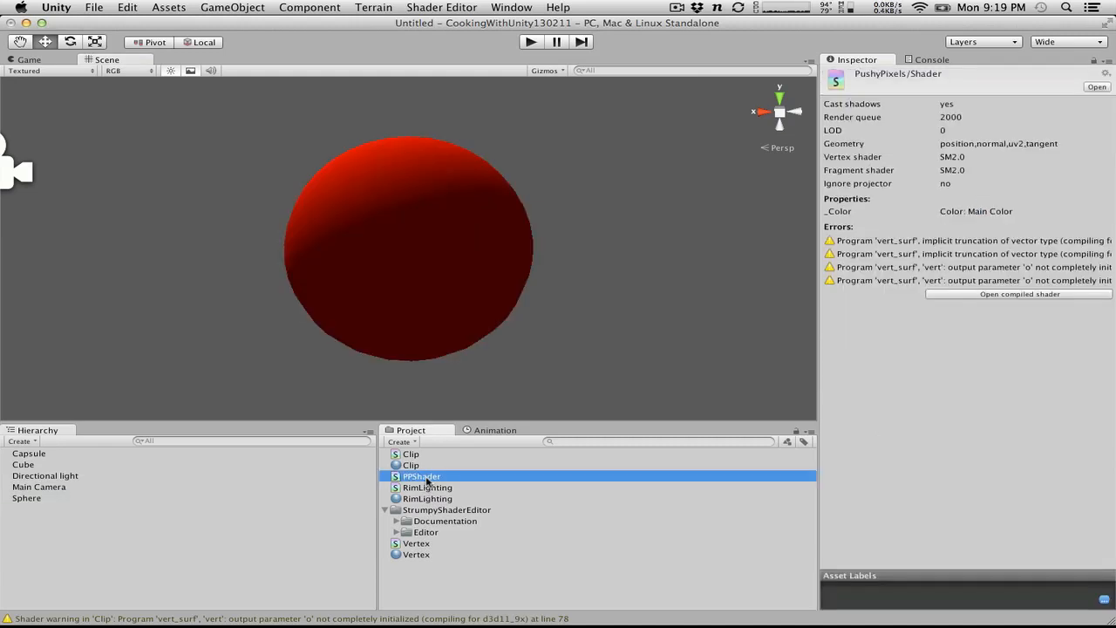
click(403, 441)
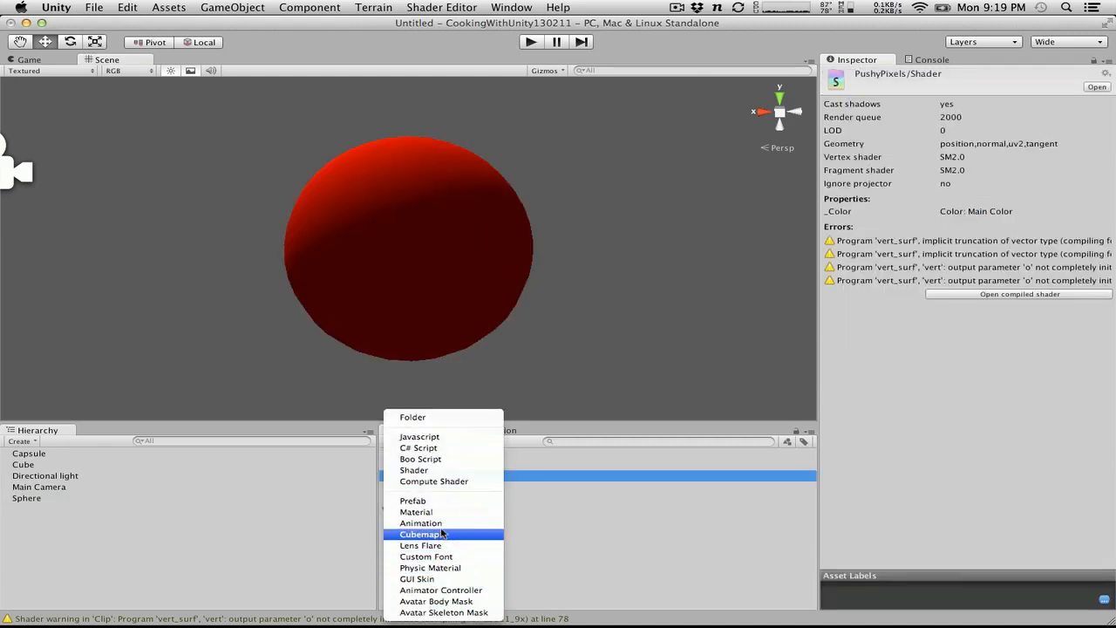
click(417, 512)
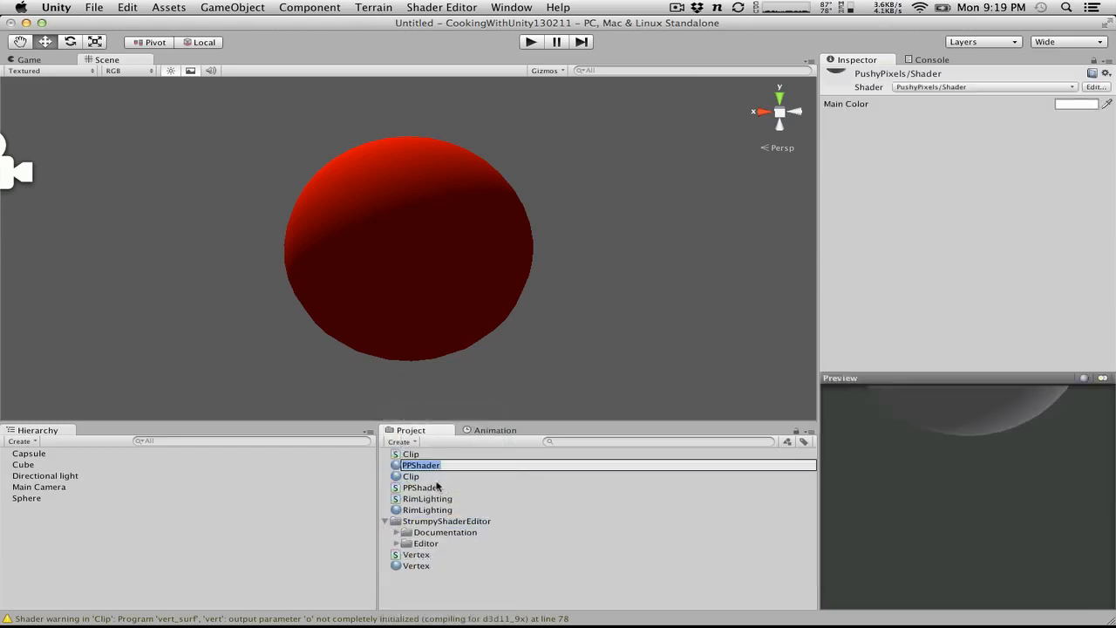
key(Return)
Step: Assign the PPShader material to the Sphere in the scene
drag(394, 489, 85, 500)
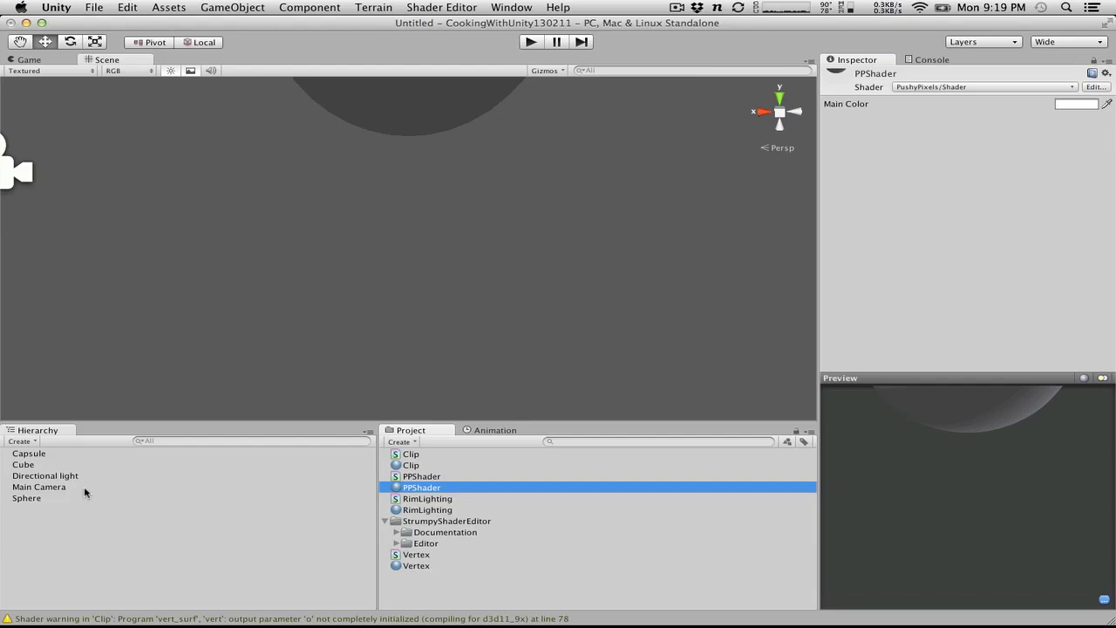
key(super+z)
drag(406, 486, 116, 503)
Step: Run and stop the game to check the rendered objects, and compare the Sphere's mesh position with its collider in the scene
click(527, 41)
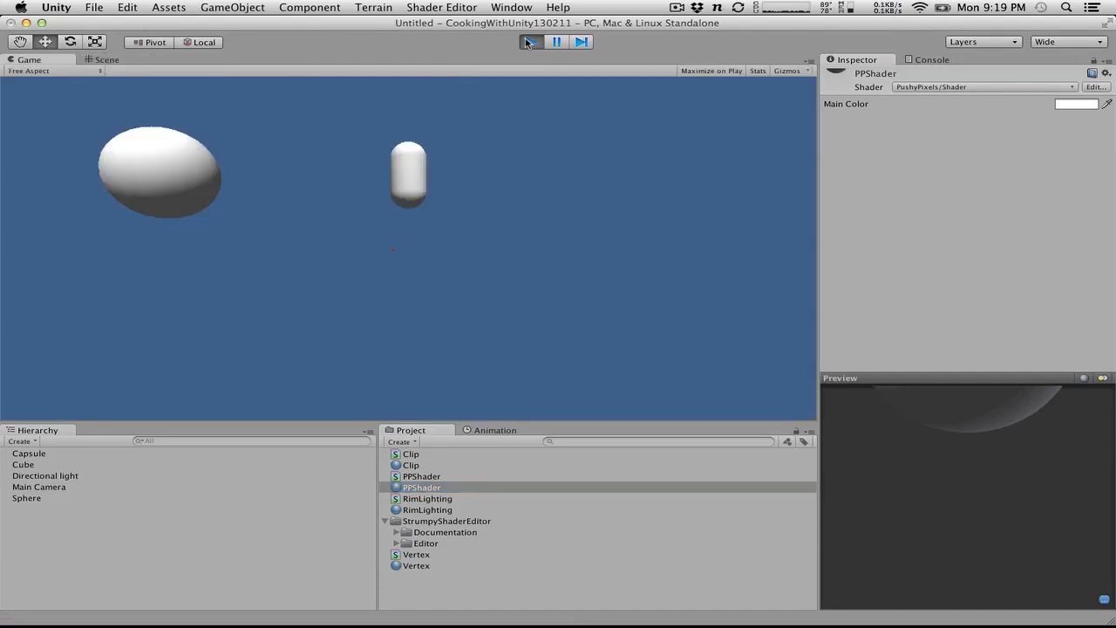
click(528, 41)
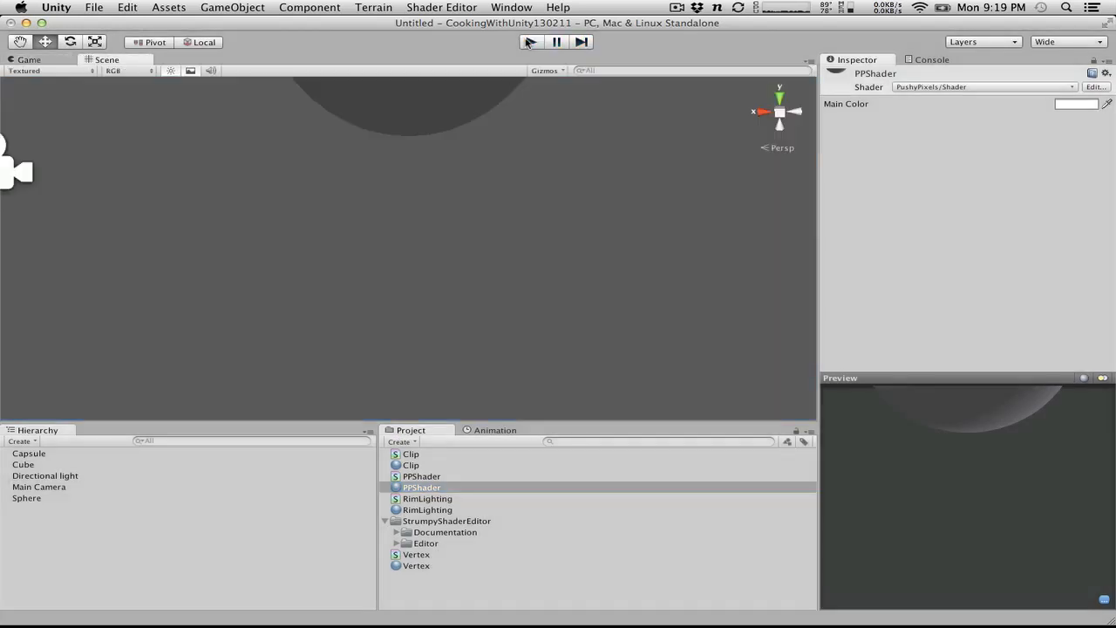
click(61, 488)
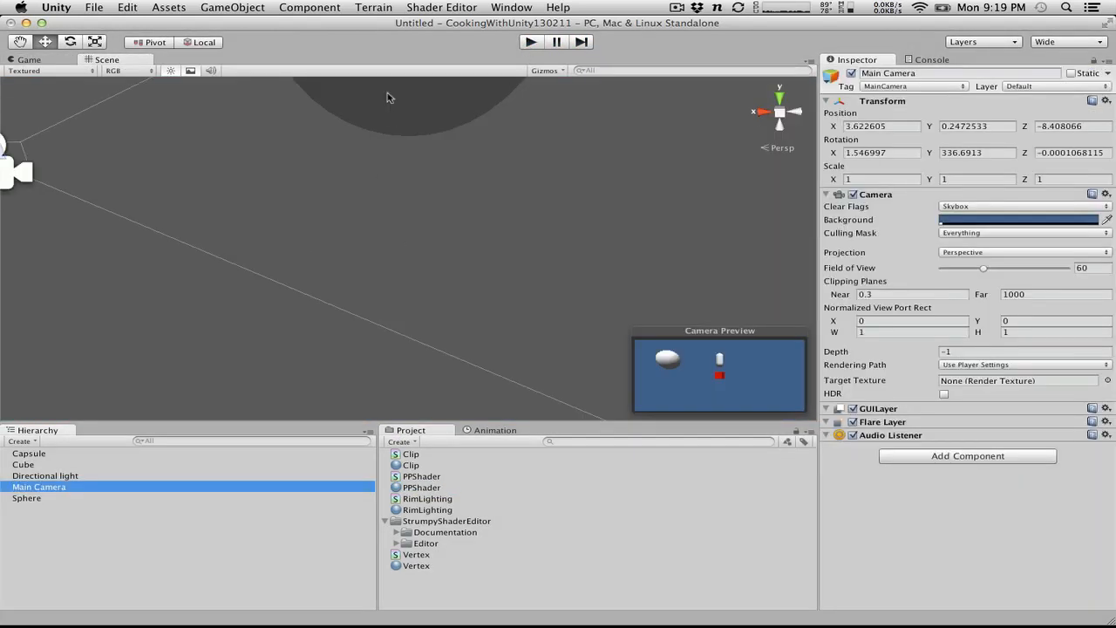
click(391, 87)
click(26, 498)
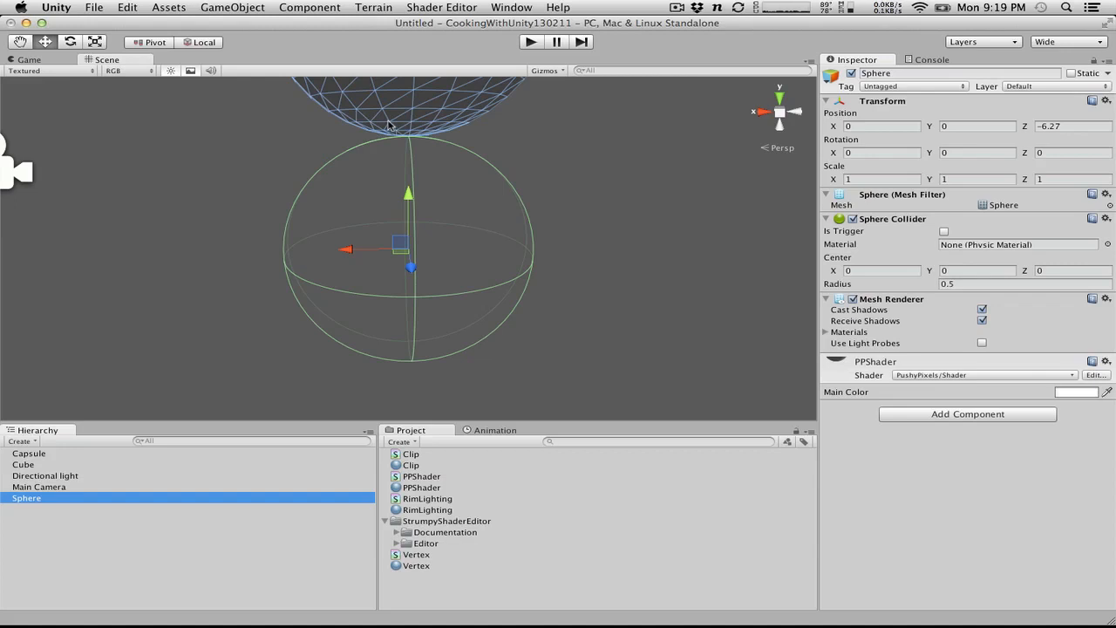
Step: Return to the shader editor, switch to the Vertex graph, and delete the Add and One nodes
key(super+grave)
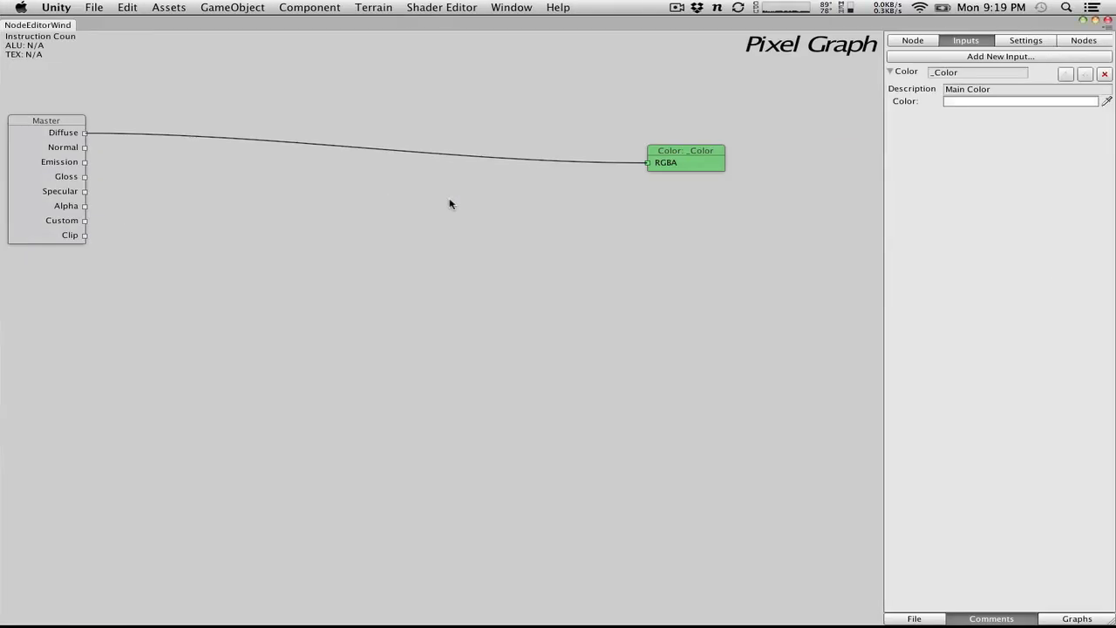
click(1092, 614)
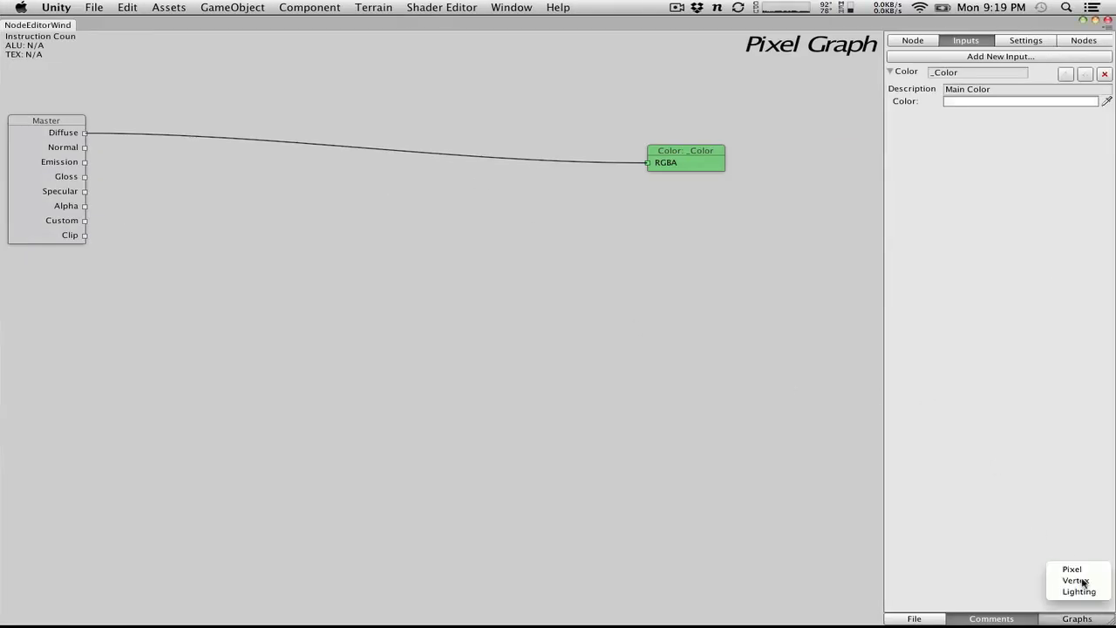
click(1074, 579)
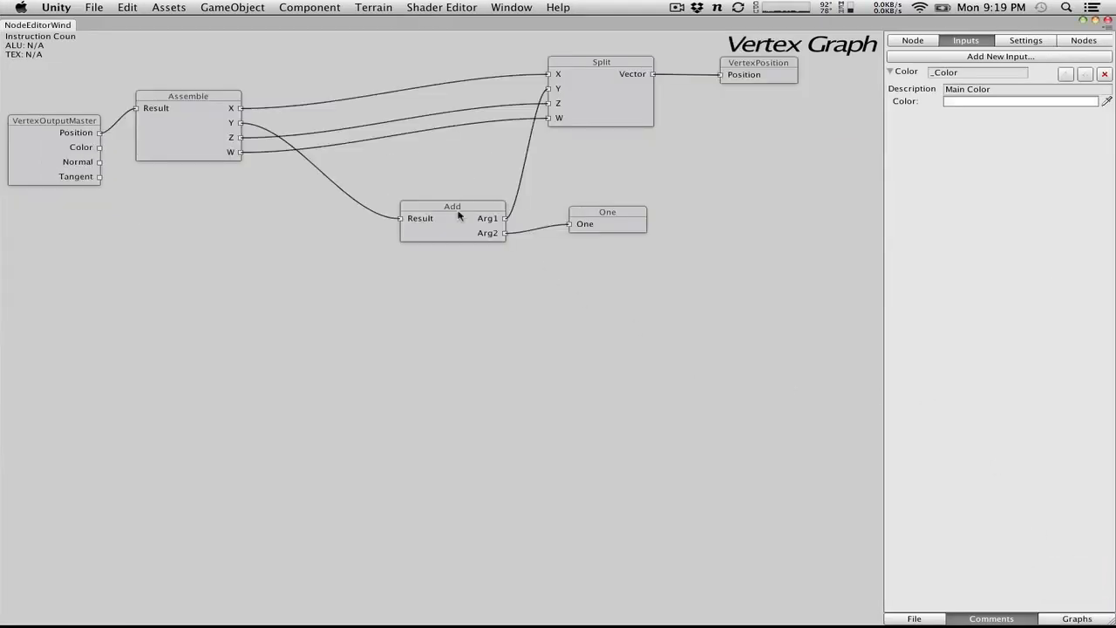
drag(460, 218, 396, 199)
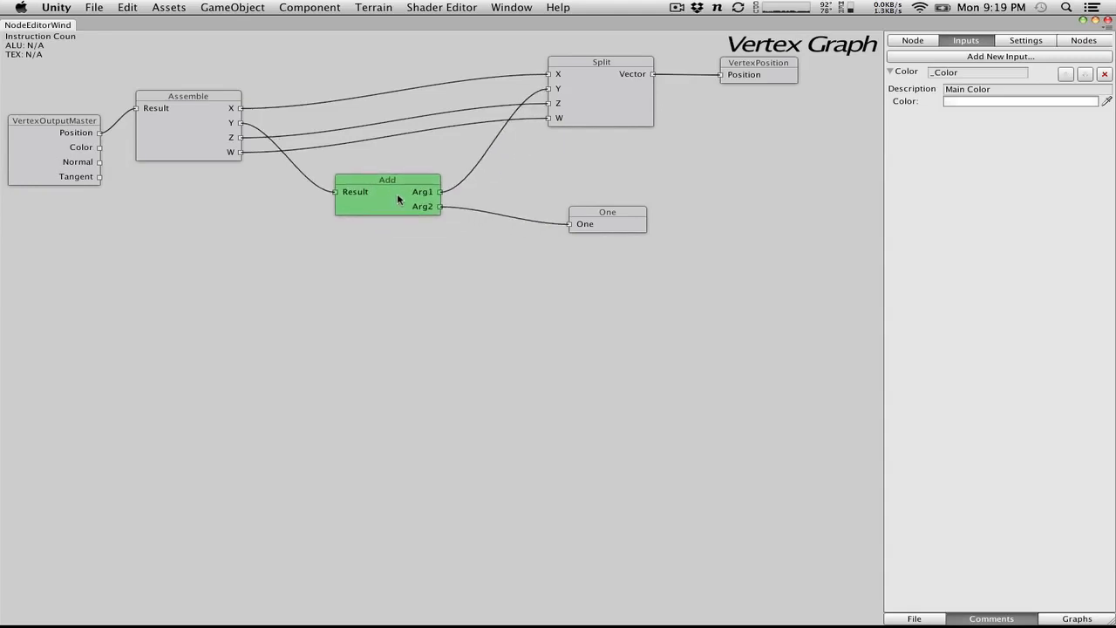
key(Delete)
click(606, 222)
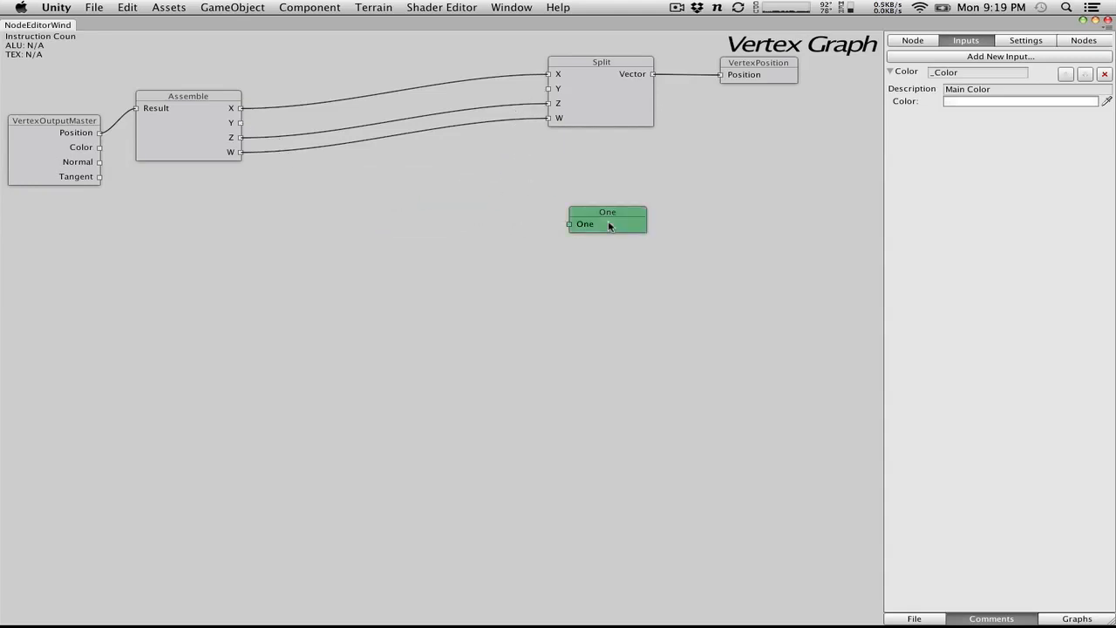
key(Delete)
Step: Add a Time input node to the Vertex graph and place it below the Split node
right_click(440, 221)
mouse_move(511, 294)
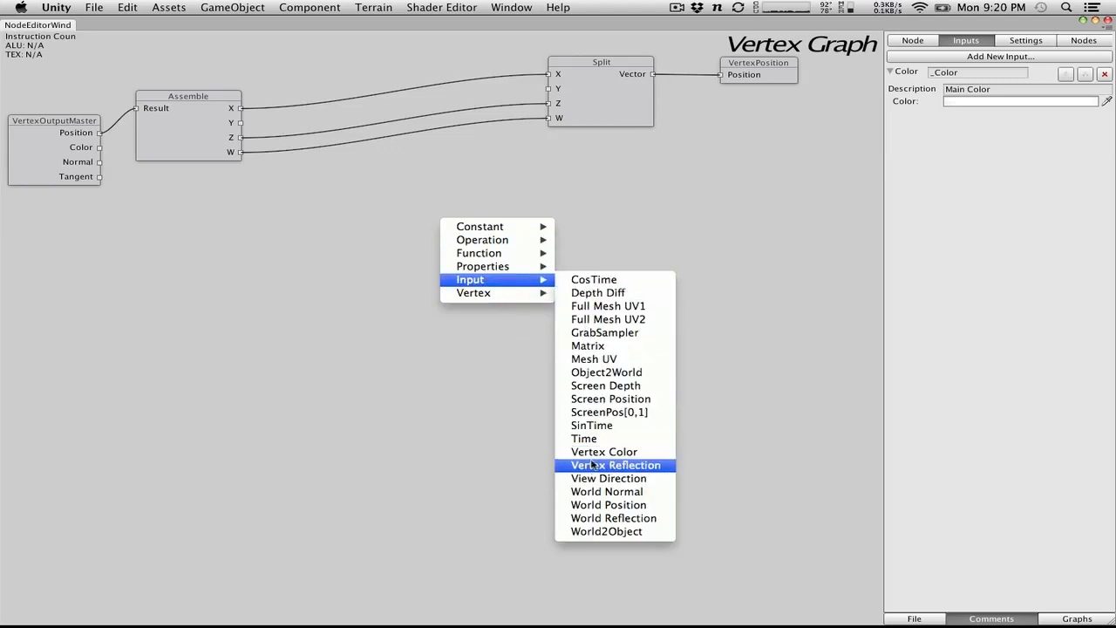
click(585, 439)
drag(491, 219, 675, 215)
click(413, 229)
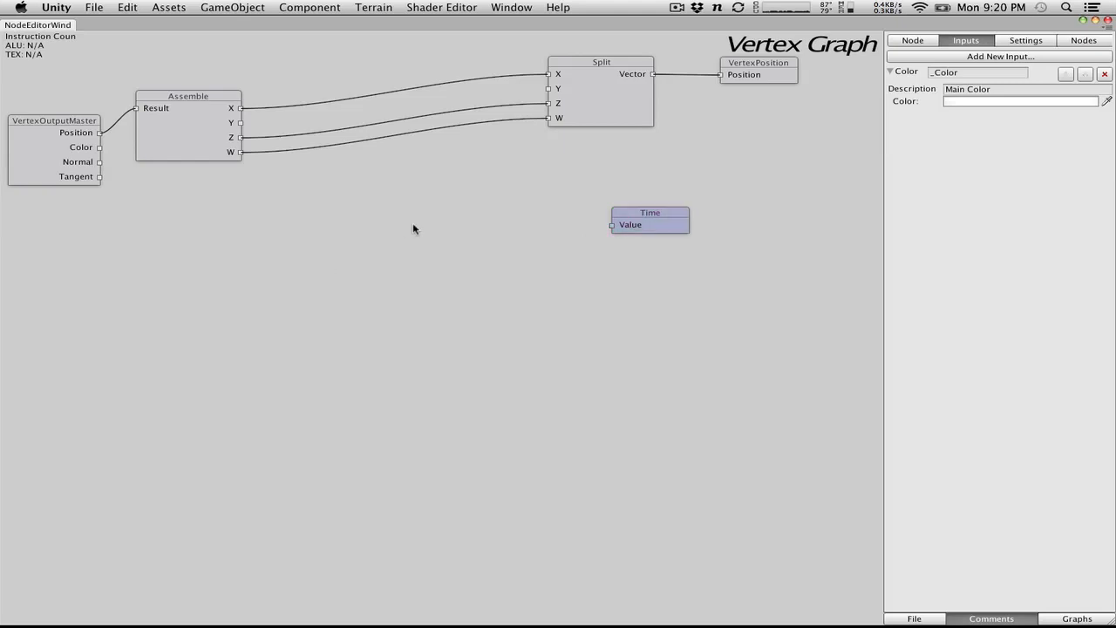
Step: Insert an Add node that sums Split's Y and the Time value, and connect its Result to Assemble's Y
right_click(449, 195)
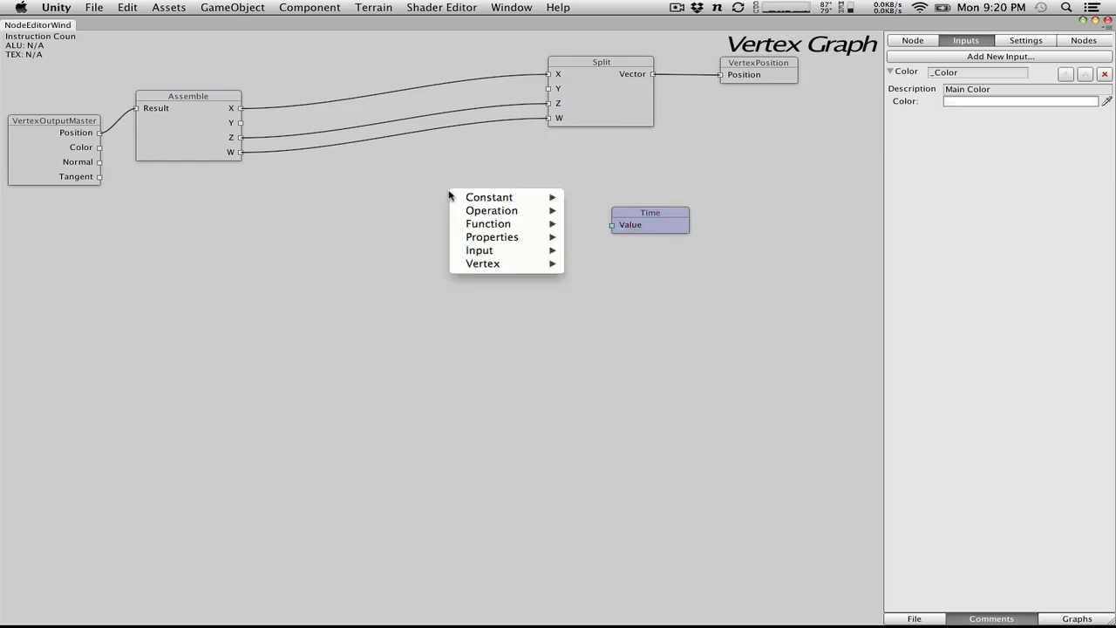
mouse_move(486, 215)
click(591, 224)
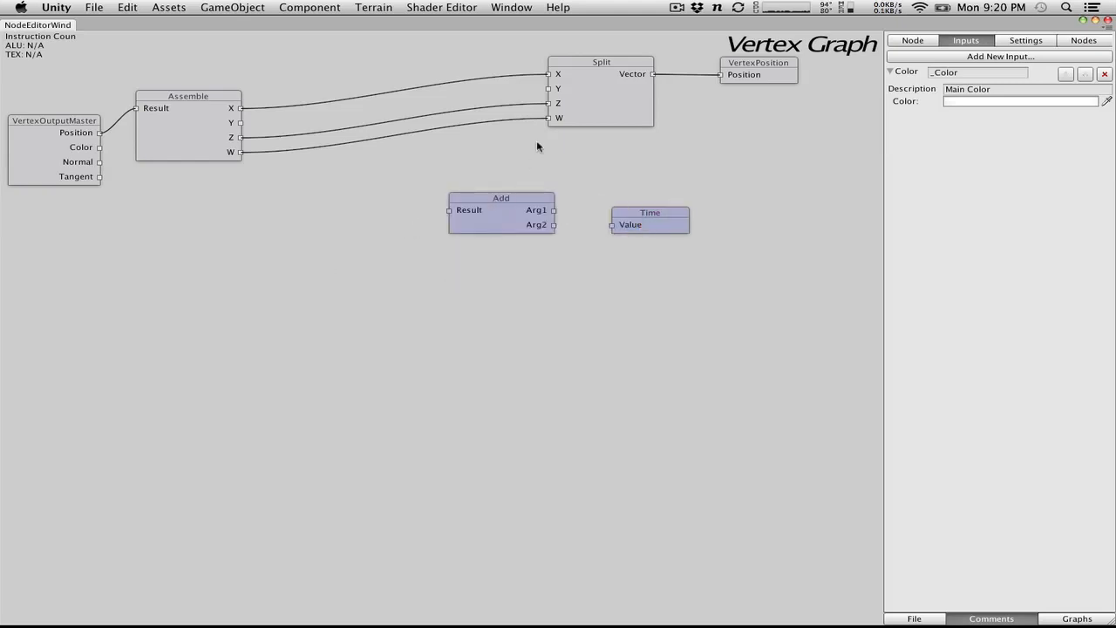
drag(548, 88, 554, 225)
drag(458, 211, 241, 123)
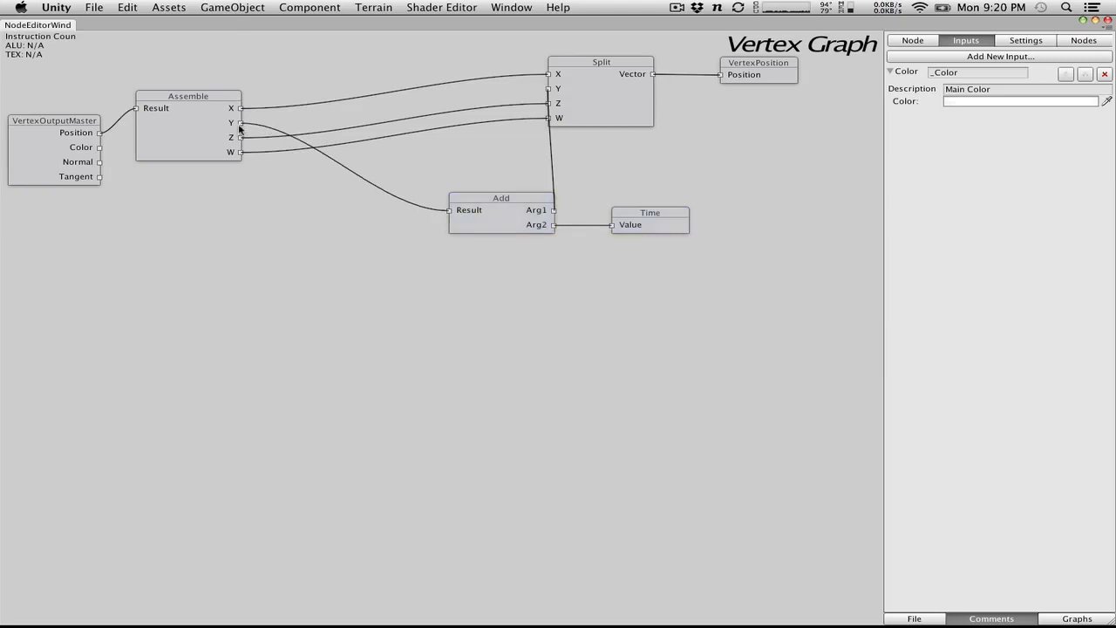
Step: Save the graph, export the updated shader, and leave the shader editor window
click(929, 616)
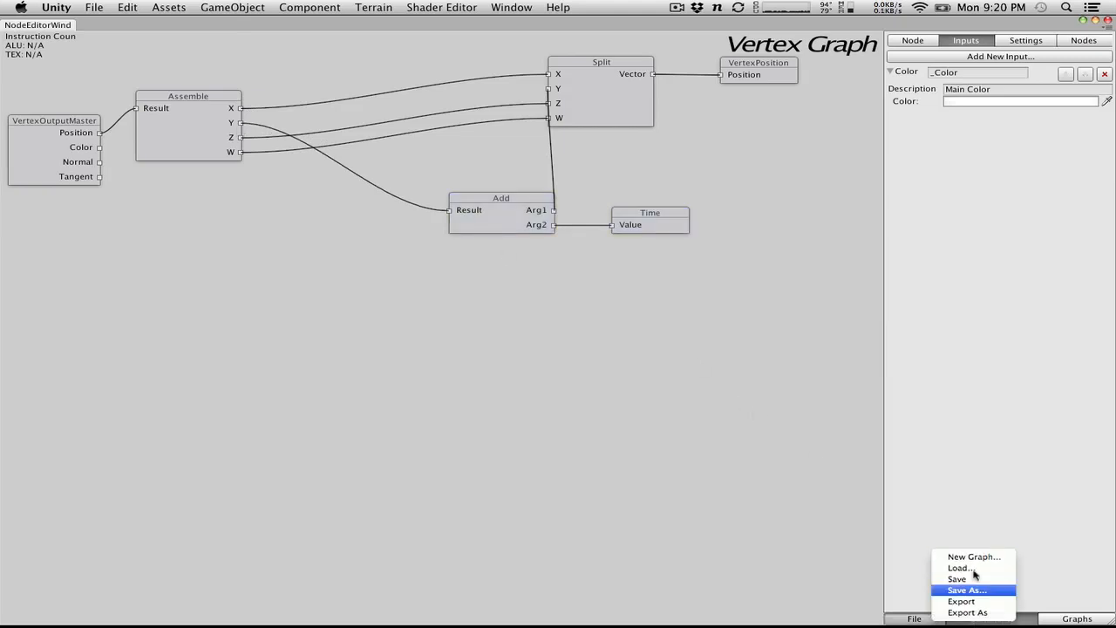
click(974, 579)
click(914, 618)
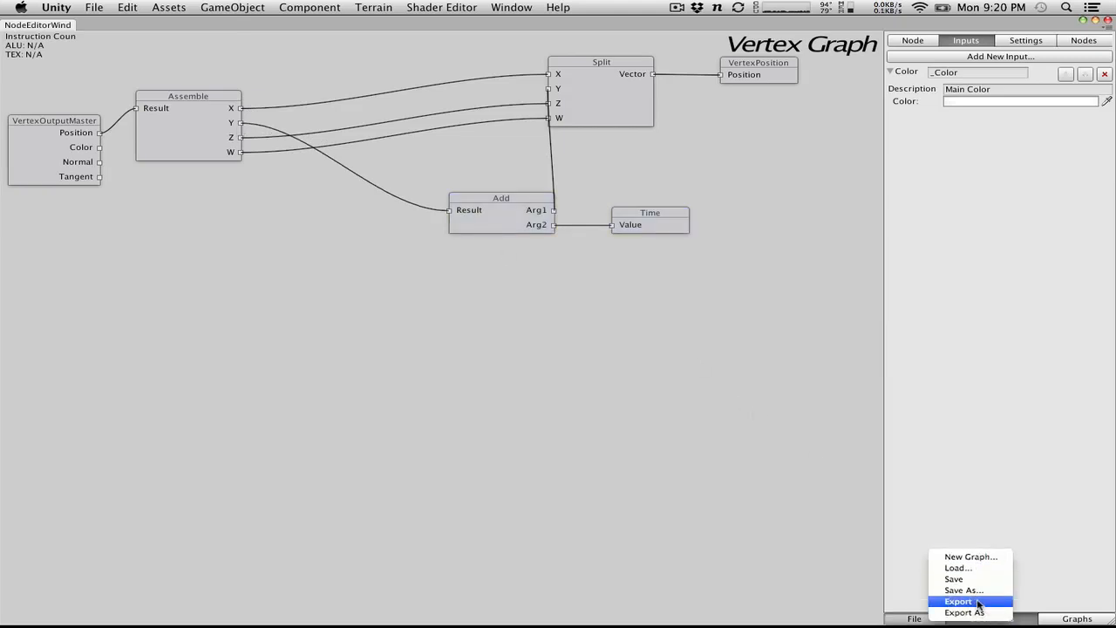
click(962, 601)
click(1108, 20)
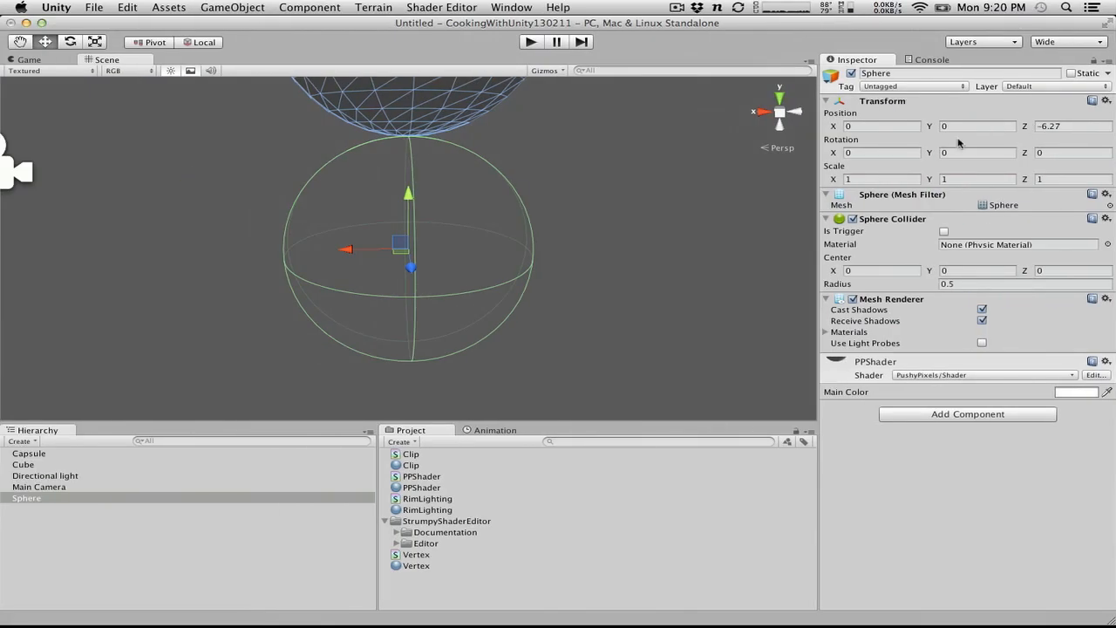
Step: Run the game and examine the Sphere's vertex movement over time in the Scene view, comparing it with the Cube, and stop the game
click(535, 43)
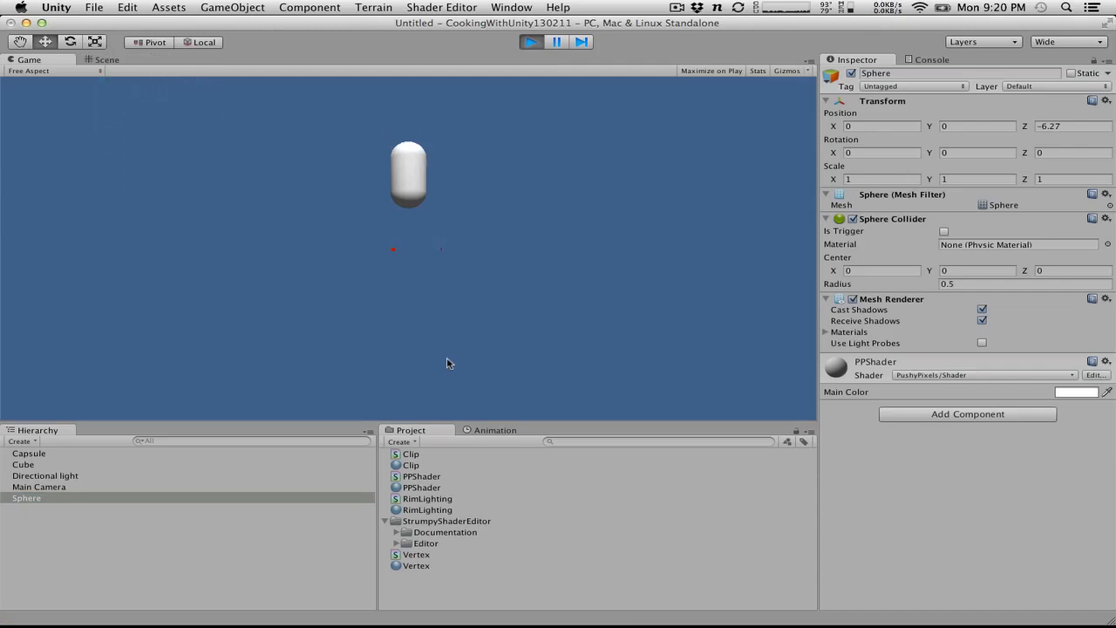
click(108, 61)
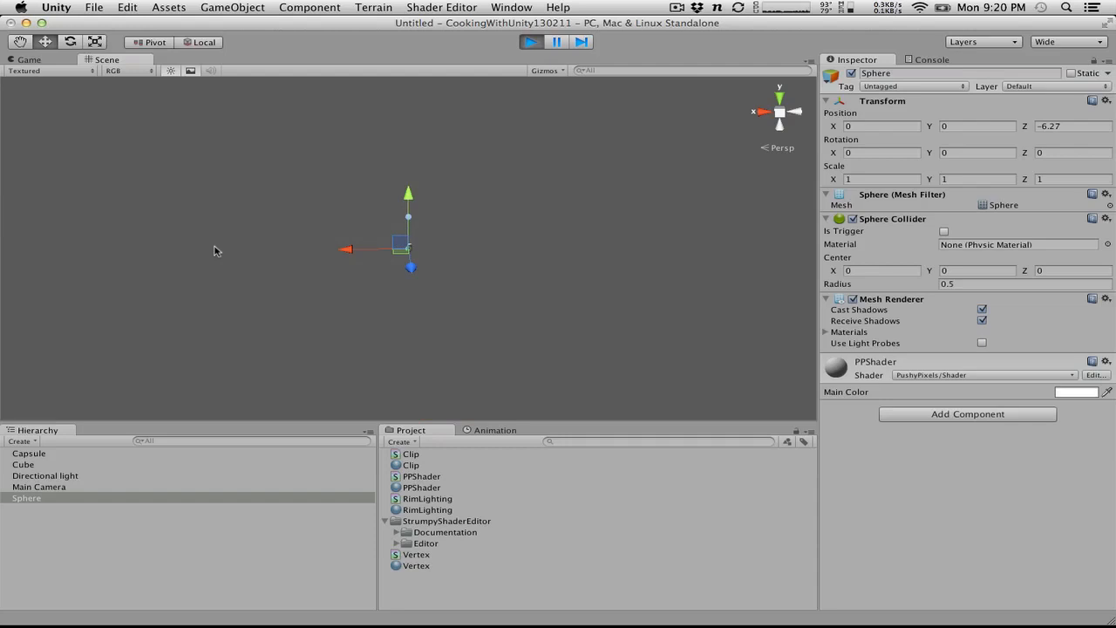
click(368, 124)
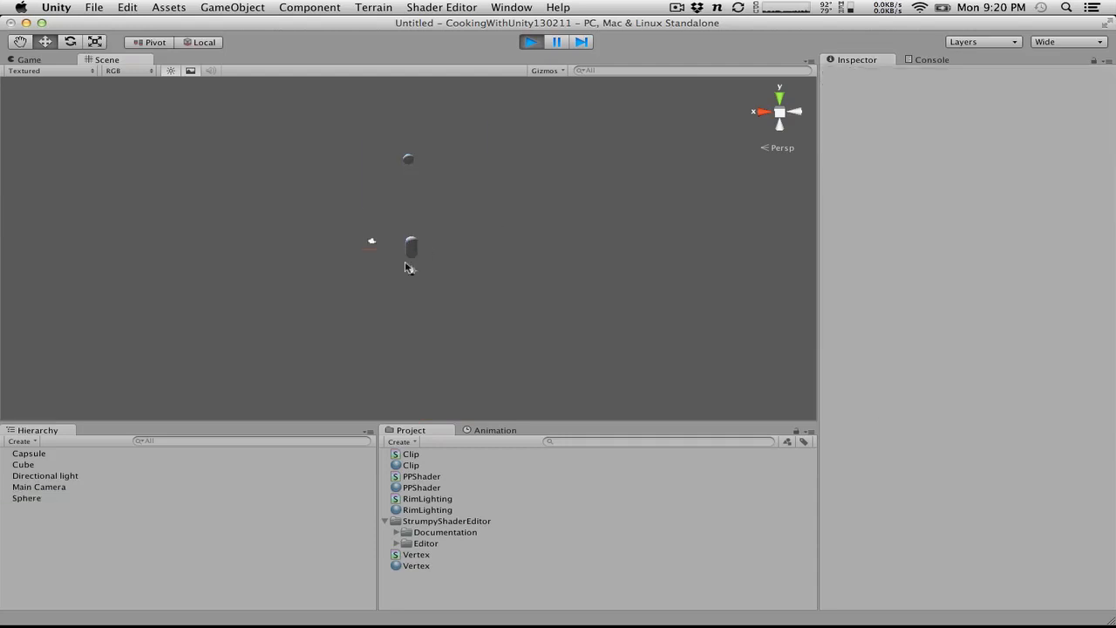
click(31, 466)
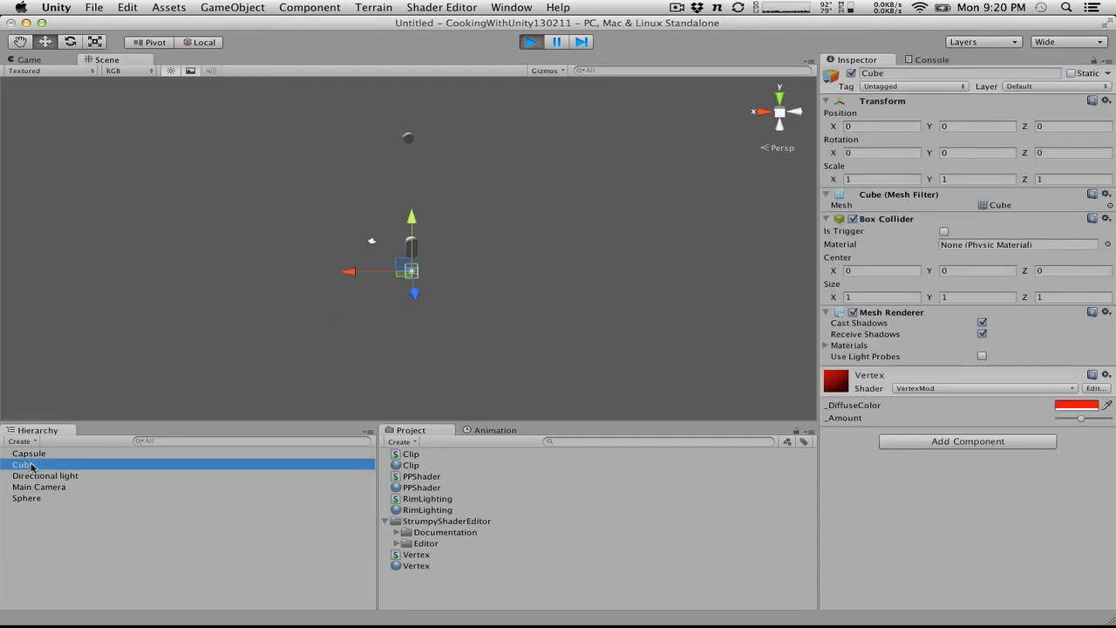
click(30, 499)
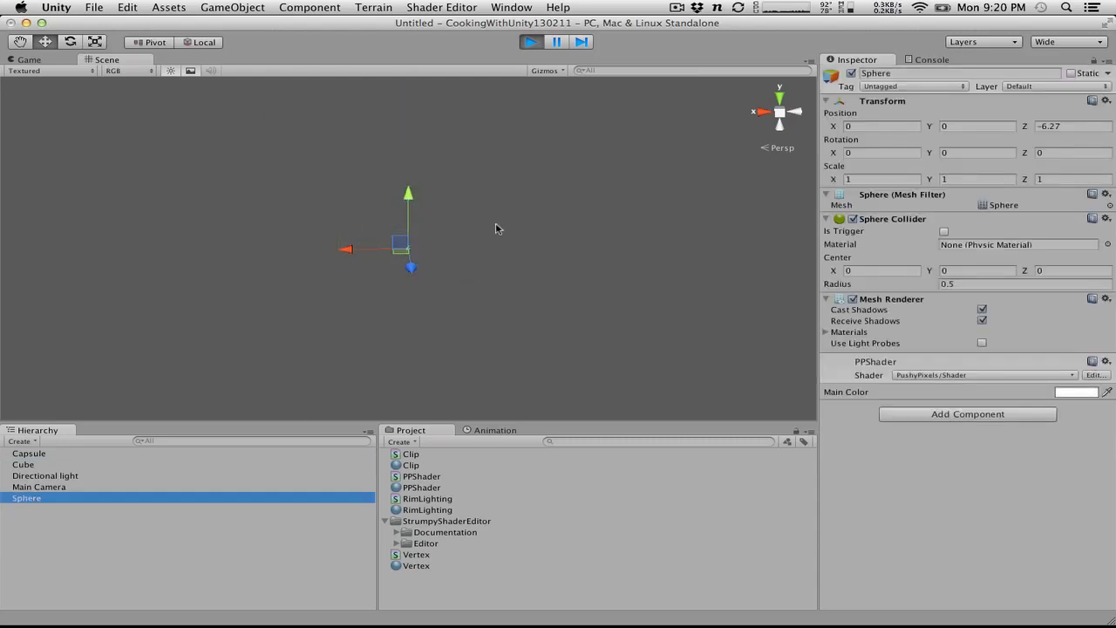
click(536, 46)
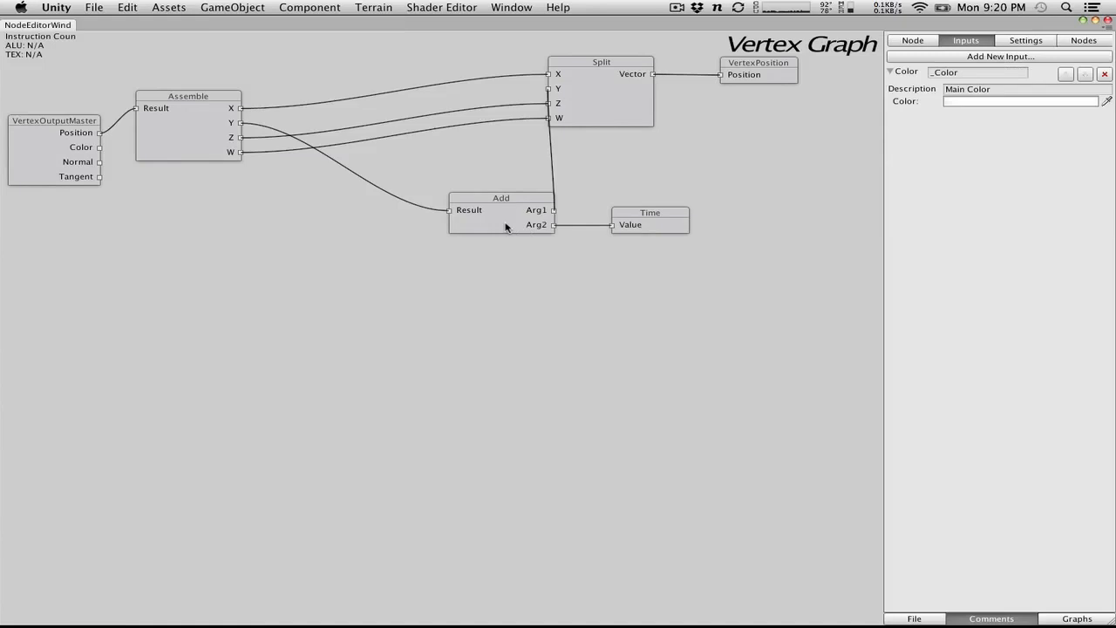
Step: Add a CosTime input node to the Vertex graph and connect it to Add's Arg2 in place of the Time node
drag(505, 227, 410, 205)
click(518, 337)
right_click(518, 337)
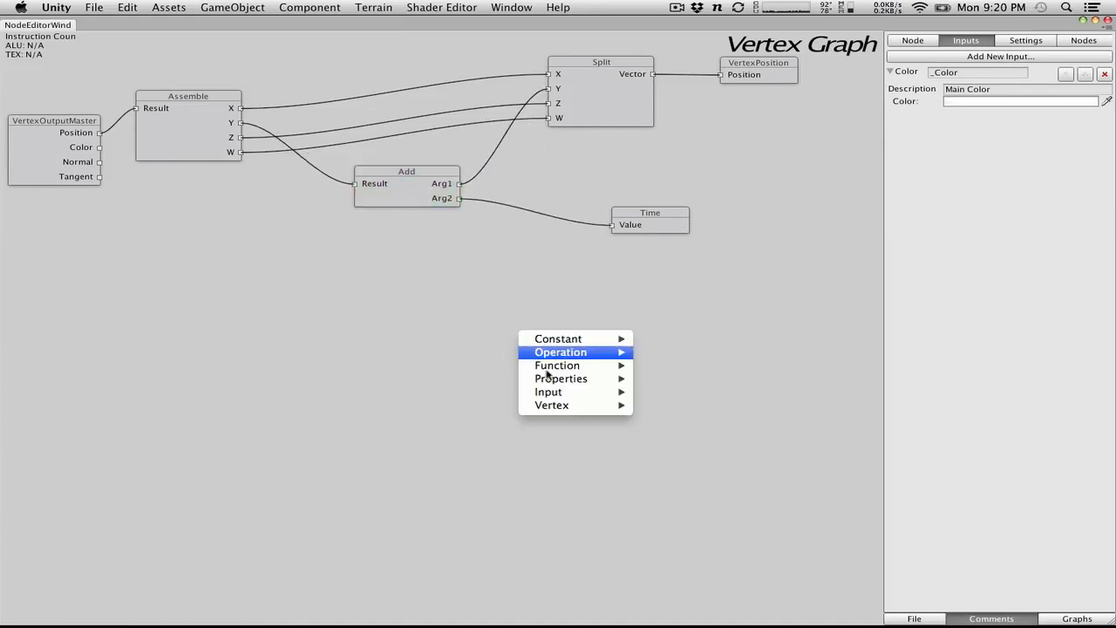
mouse_move(563, 398)
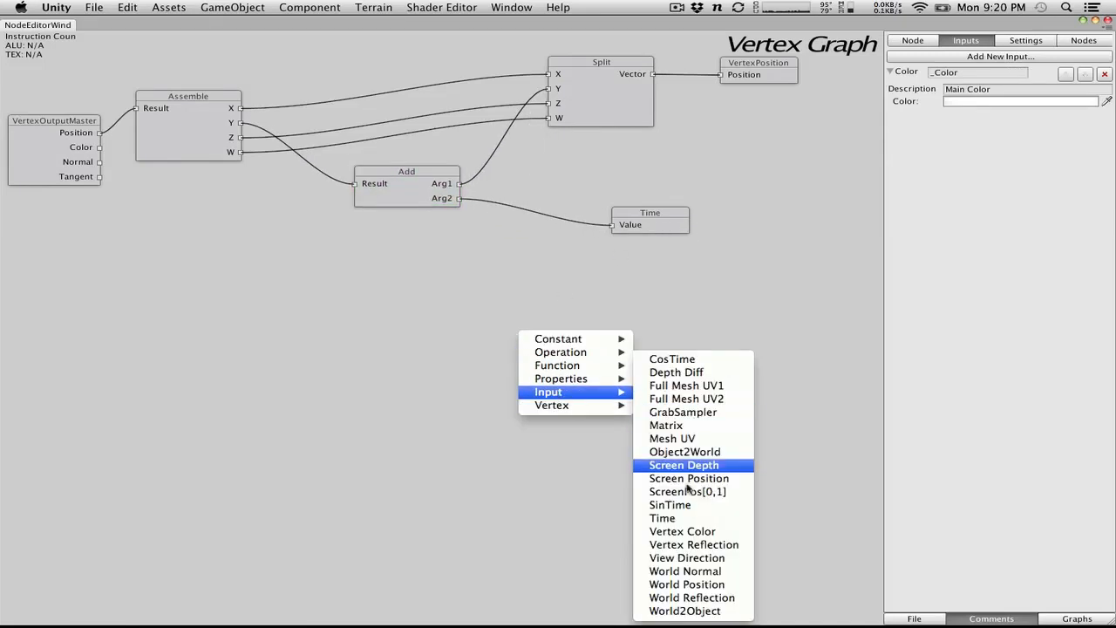
click(686, 362)
drag(547, 345, 461, 200)
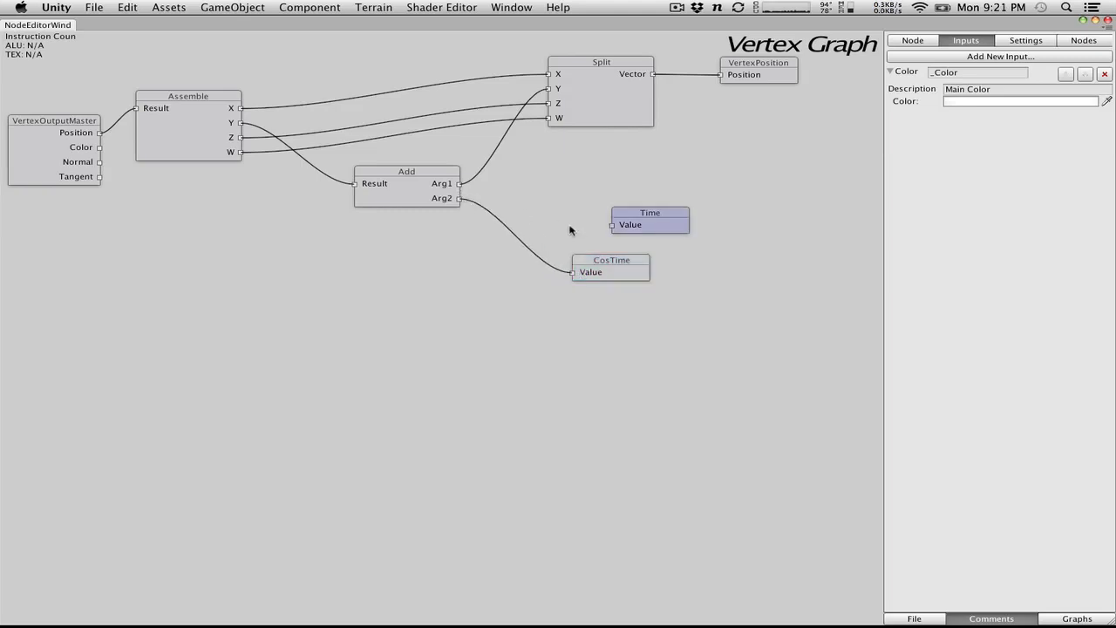
drag(619, 269, 632, 270)
Step: Save the graph with the CosTime offset and export the updated shader
click(90, 7)
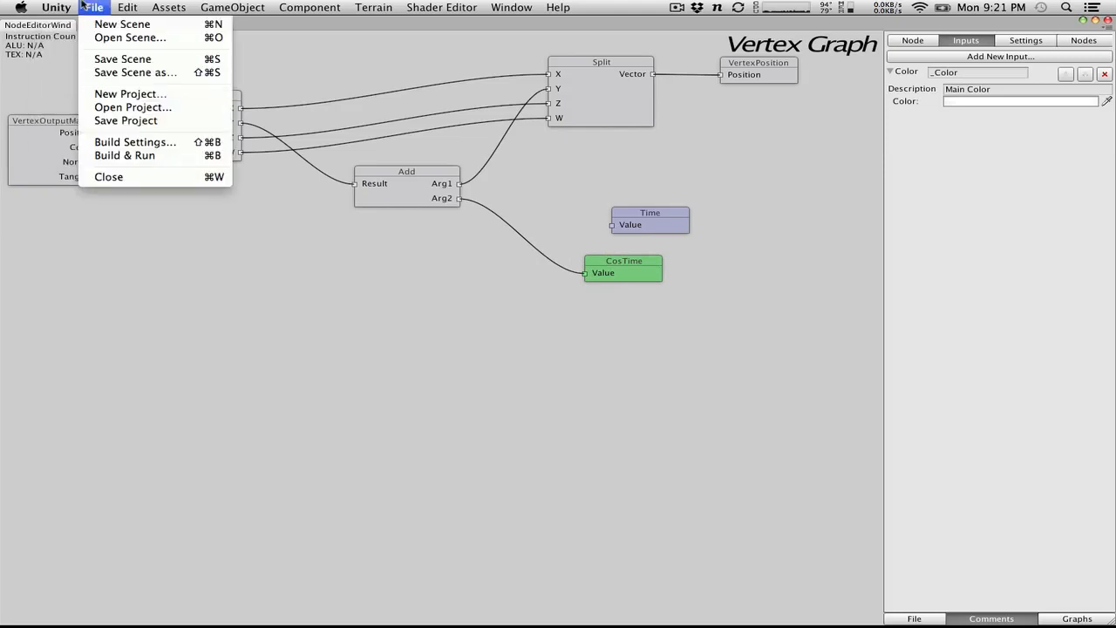
click(84, 6)
click(926, 619)
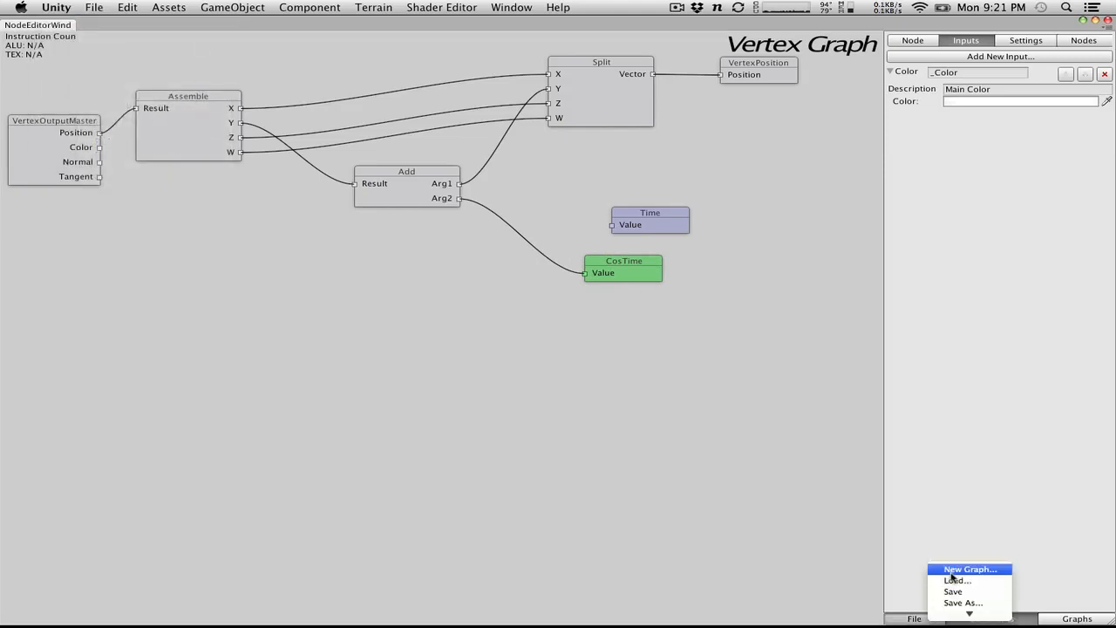
click(952, 592)
click(929, 618)
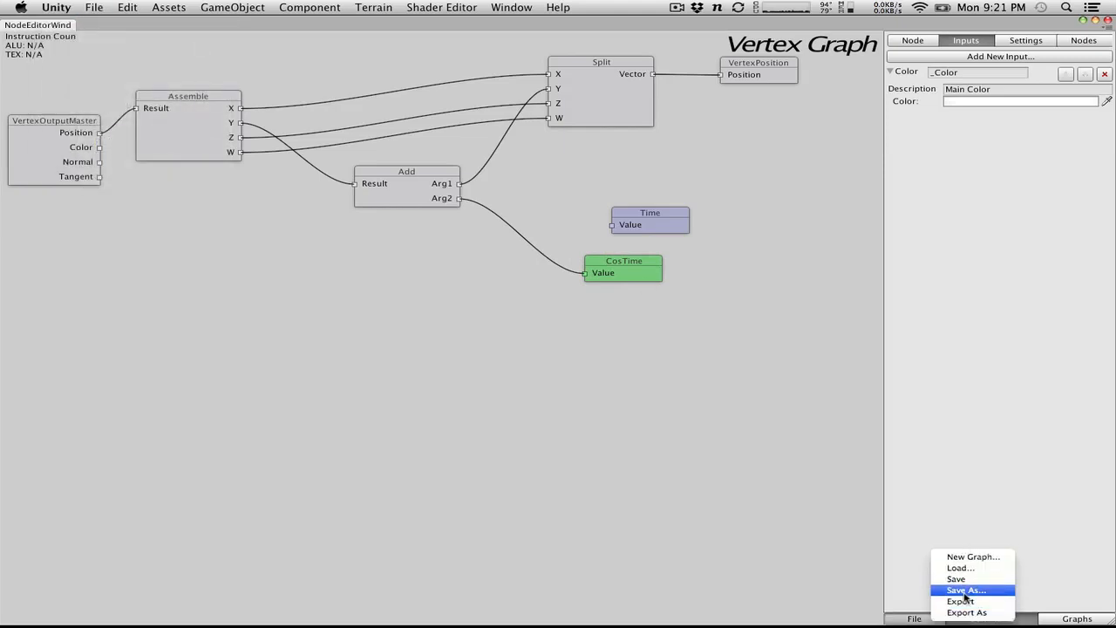
click(961, 601)
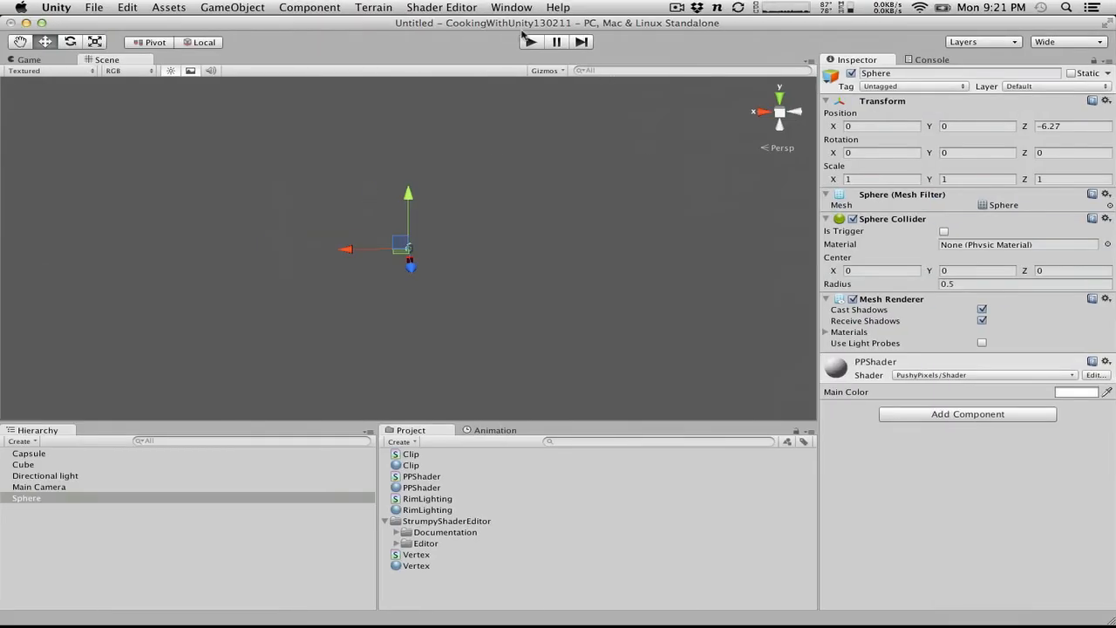
Step: Run the game, examine how the Sphere moves with the CosTime offset in the Game view, and stop the game
click(531, 42)
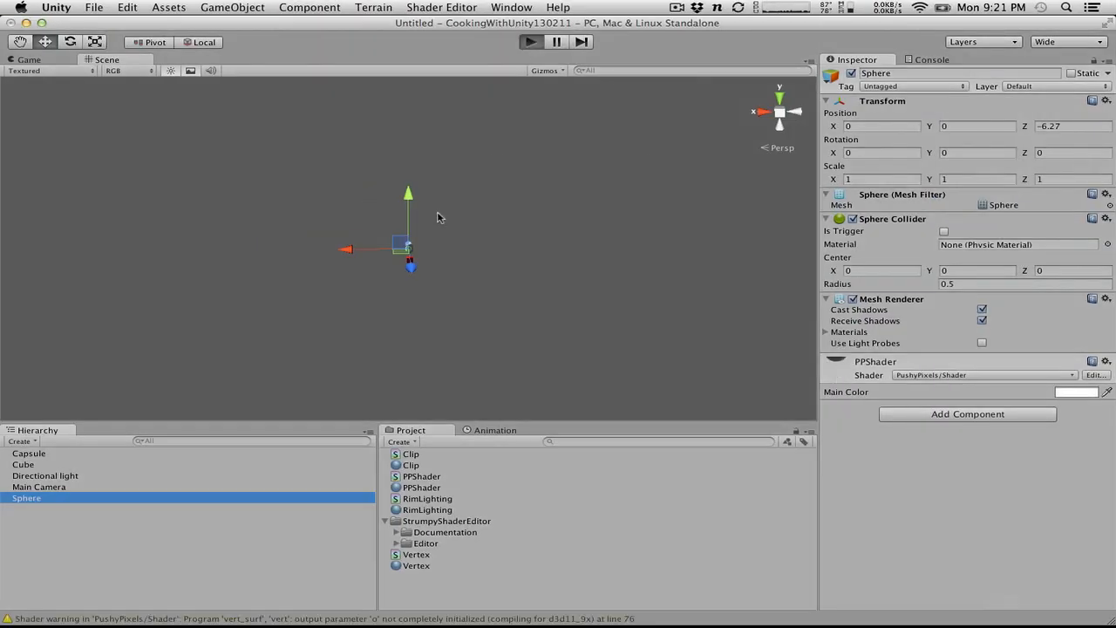
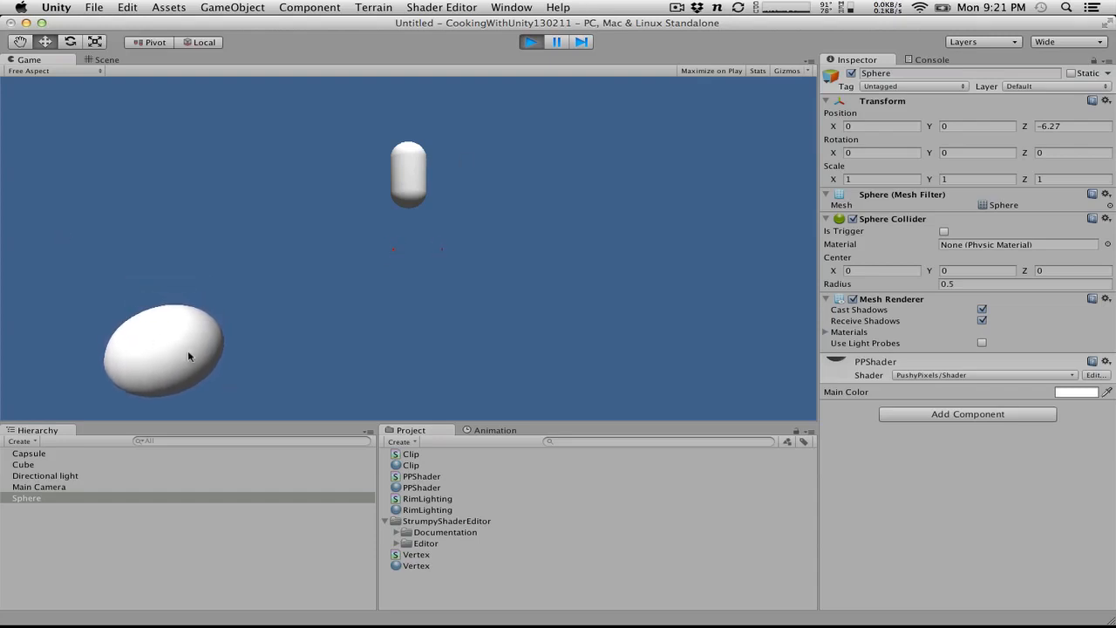
click(531, 42)
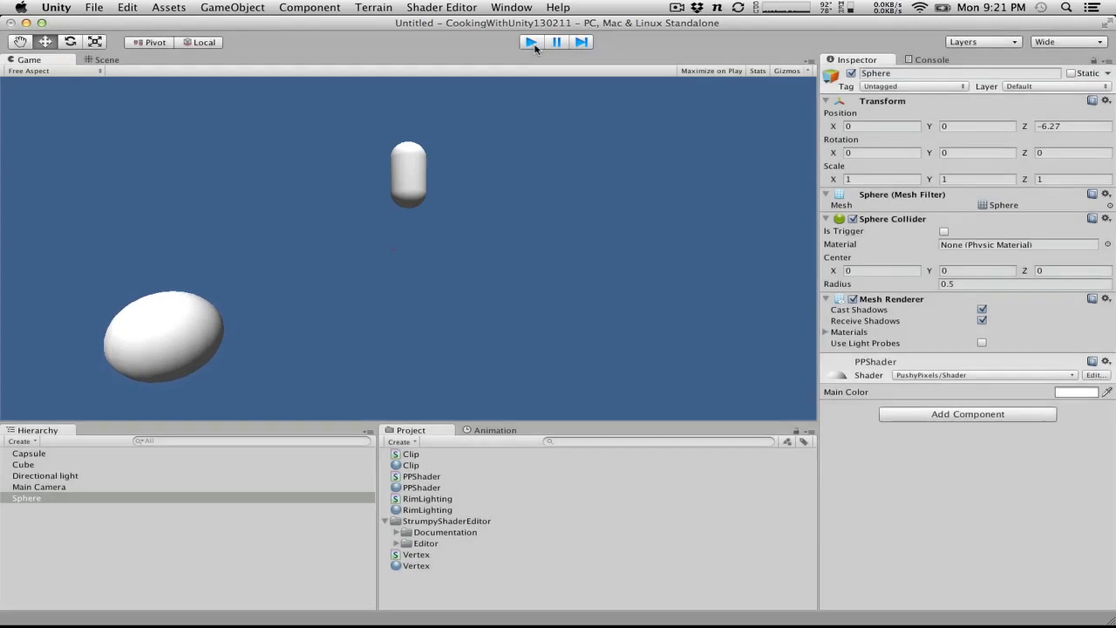
Step: Look over the available shader choices, the PushyPixels/Shader asset's details, and the asset types that can be created in the project
click(969, 375)
mouse_move(958, 523)
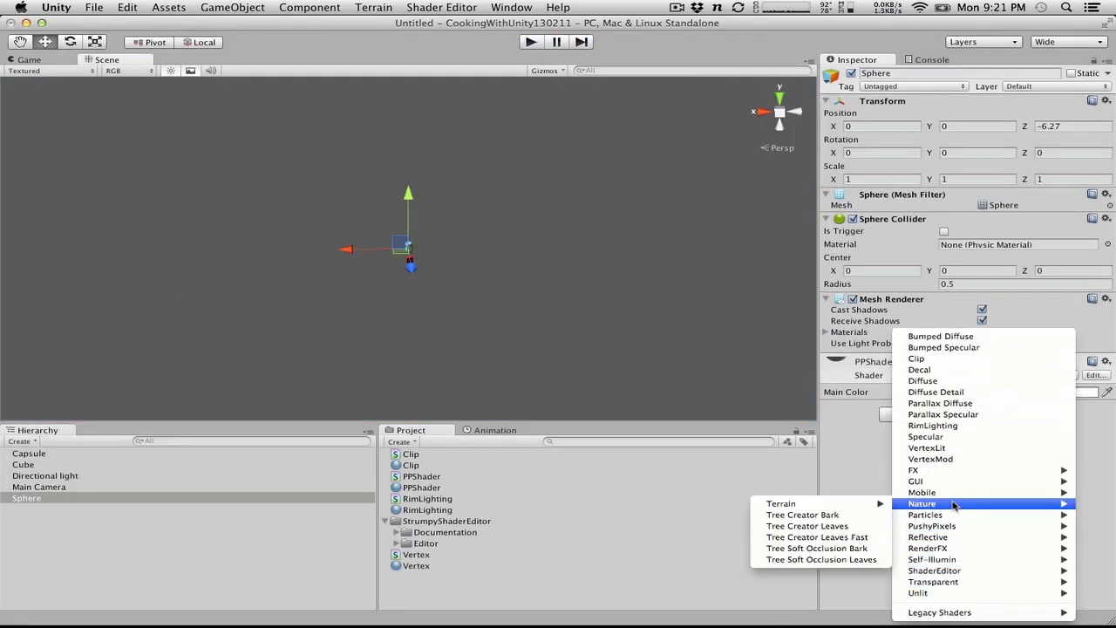
mouse_move(950, 493)
key(Escape)
click(414, 477)
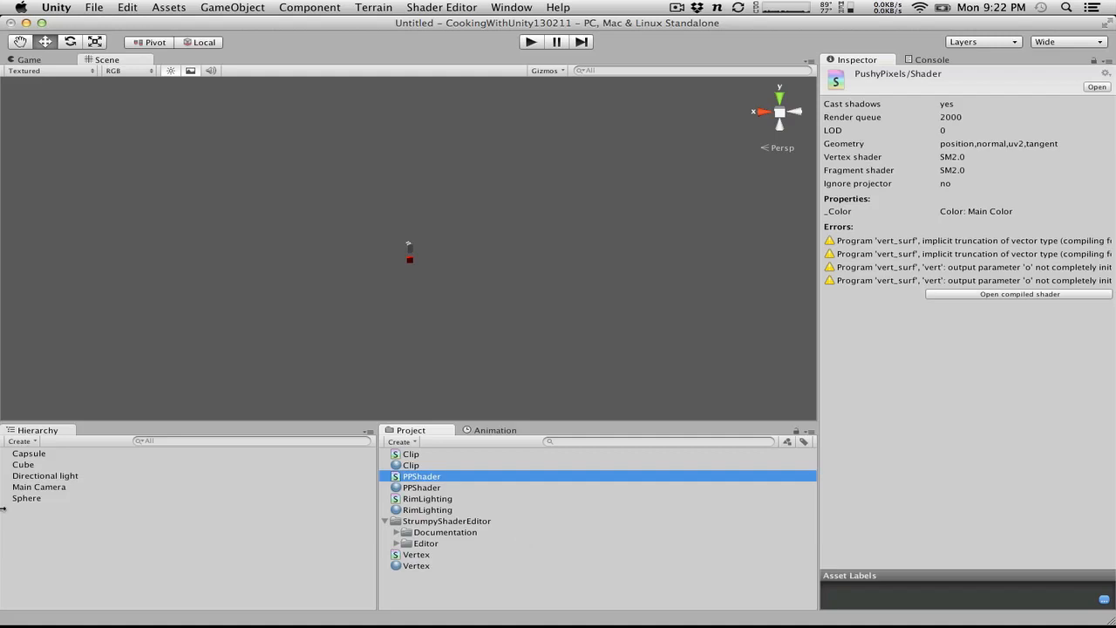
click(407, 442)
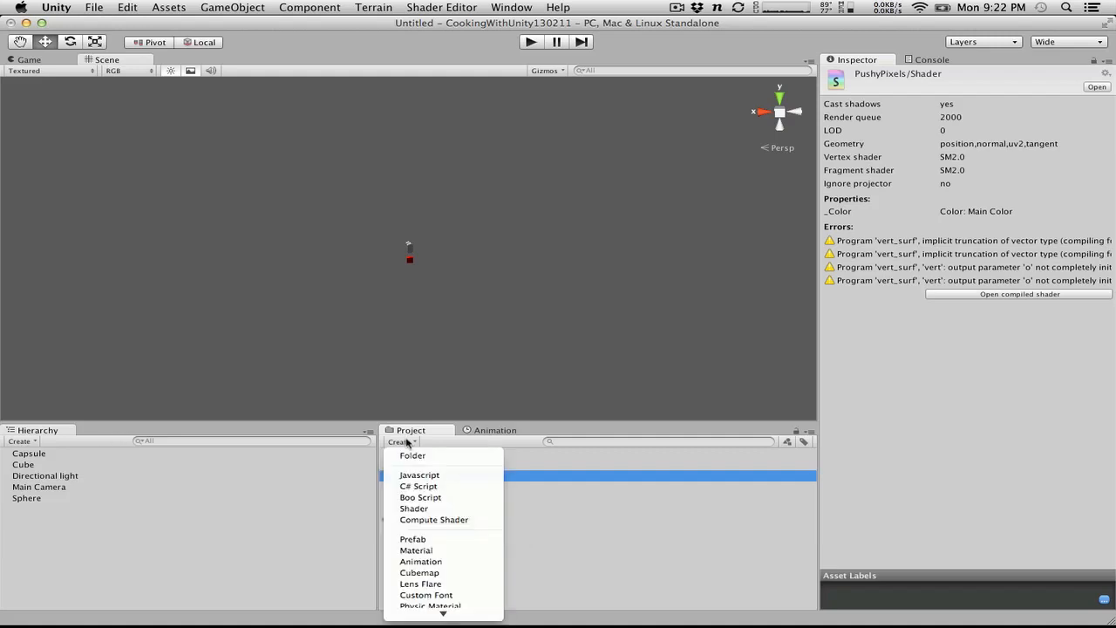
click(417, 440)
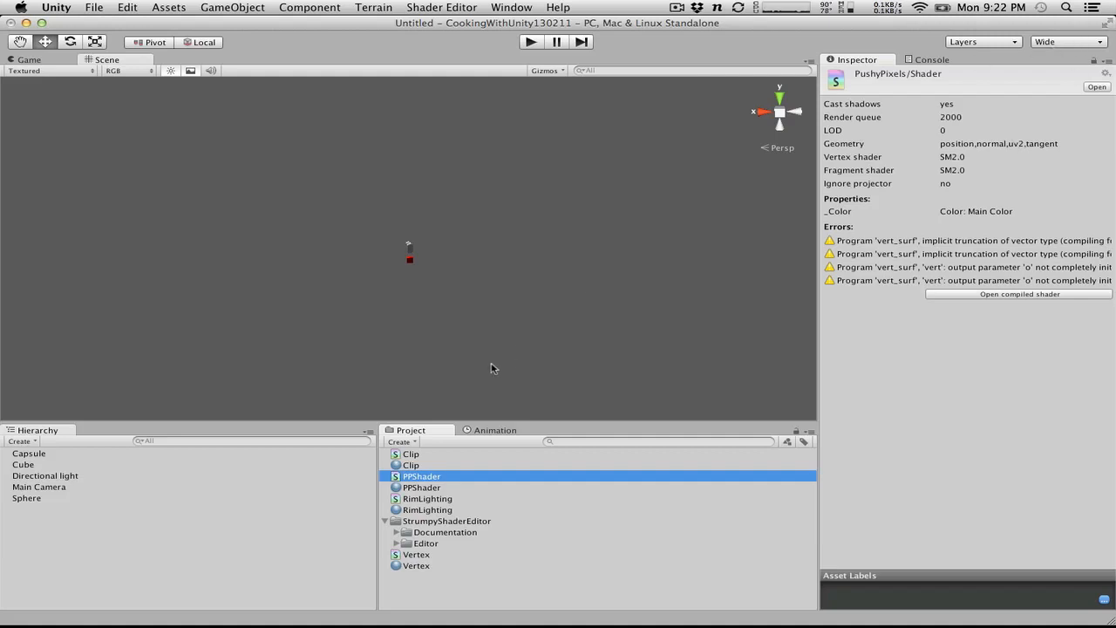
Step: Set the PPShader material's shader to Diffuse
click(427, 487)
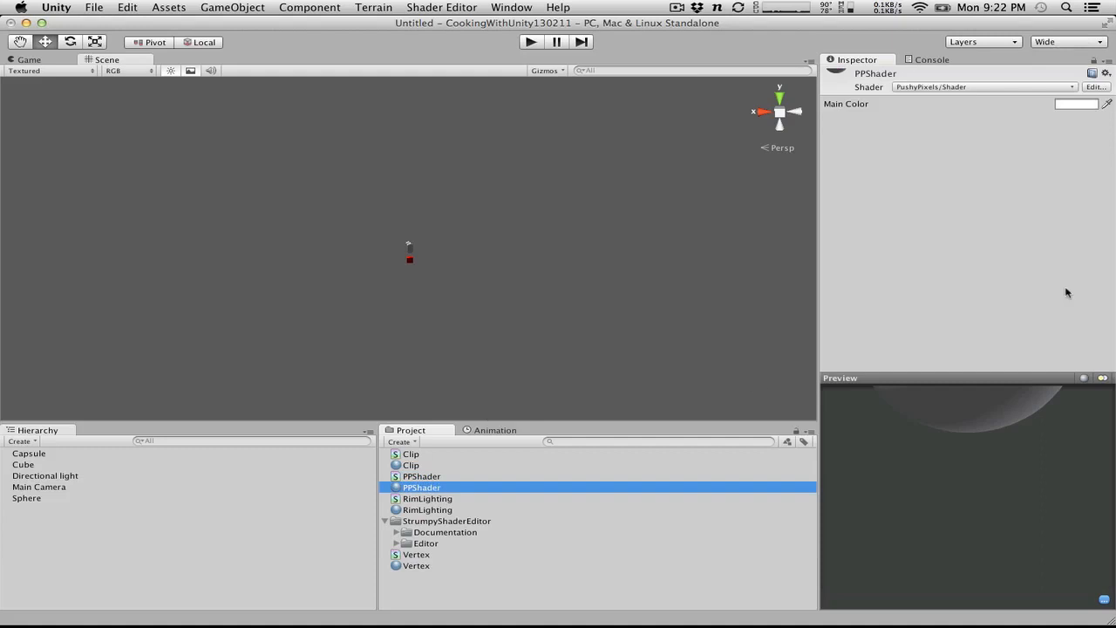
click(996, 88)
click(955, 145)
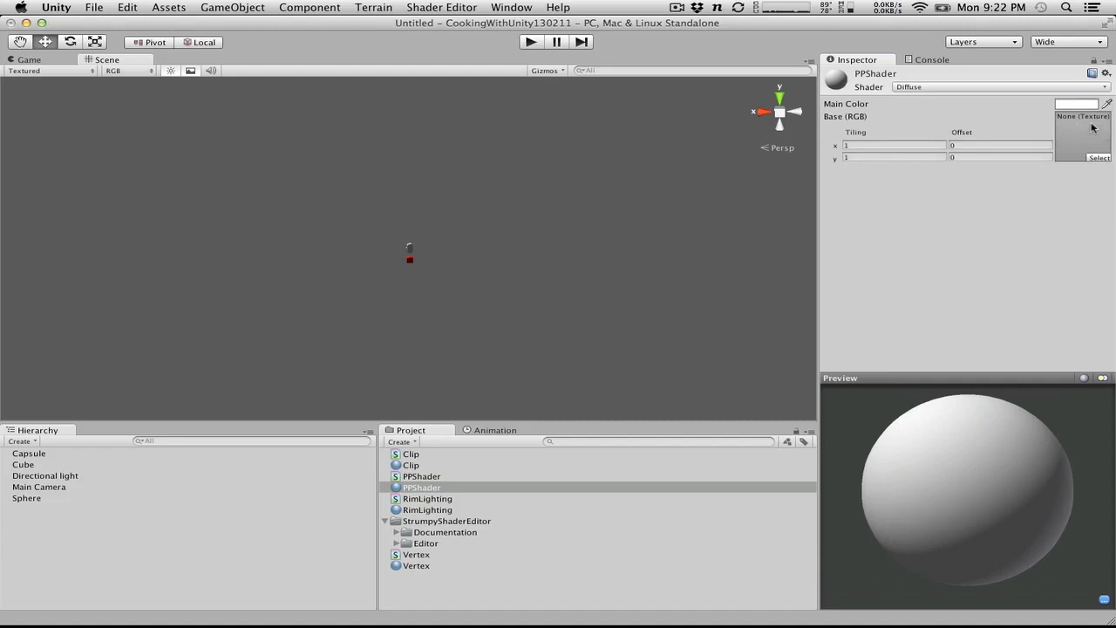
Step: Try the Mobile/Diffuse shader on the PPShader material to compare its properties, and return the material to Diffuse
click(972, 87)
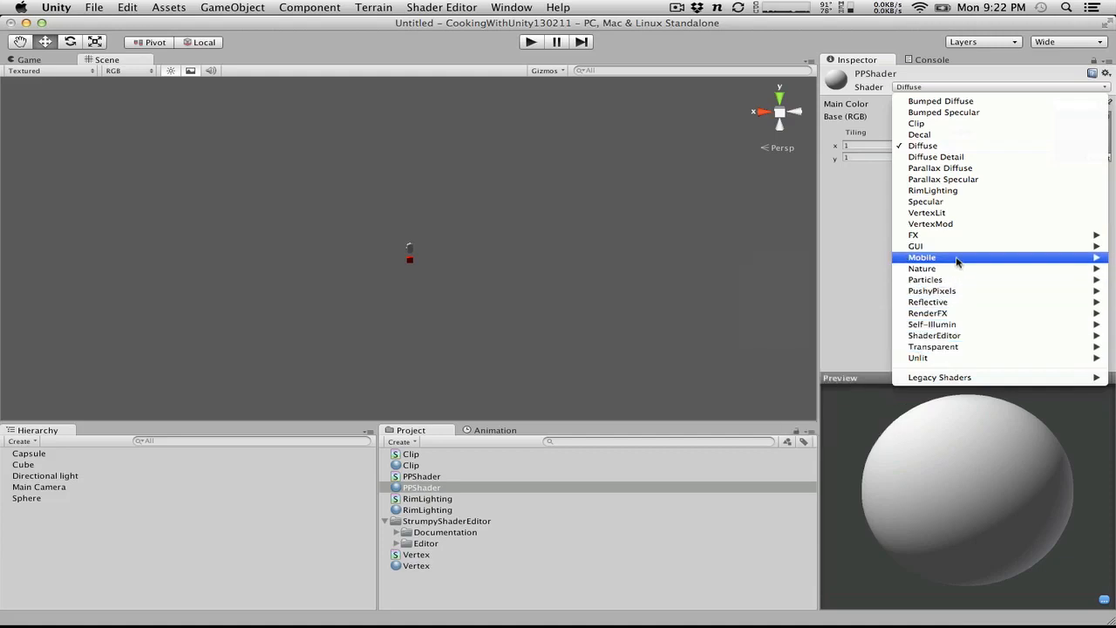
mouse_move(913, 261)
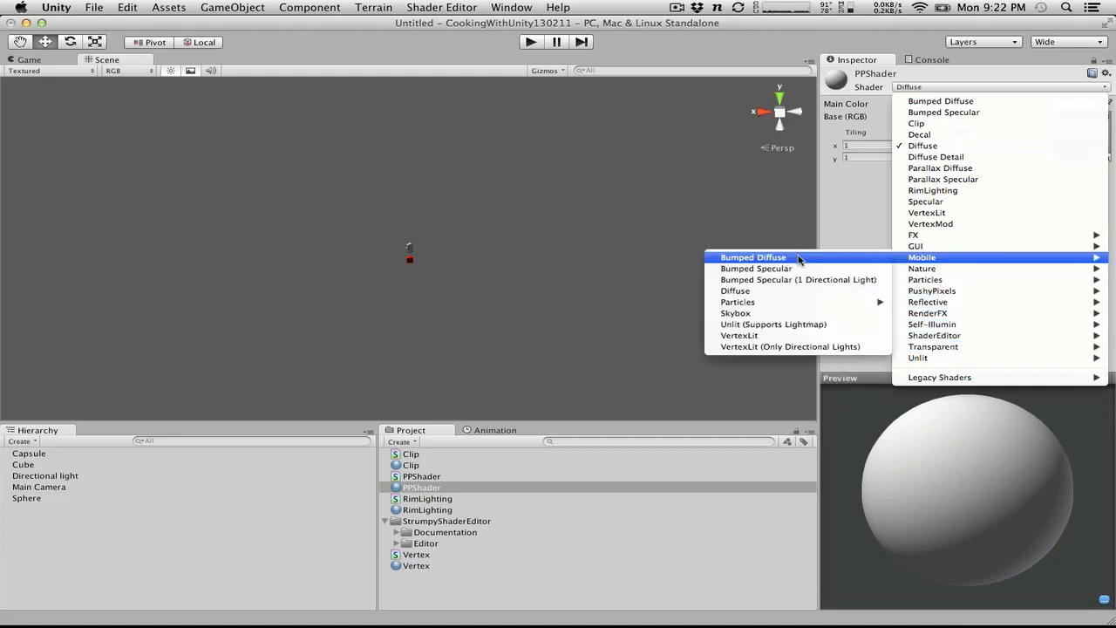
click(736, 291)
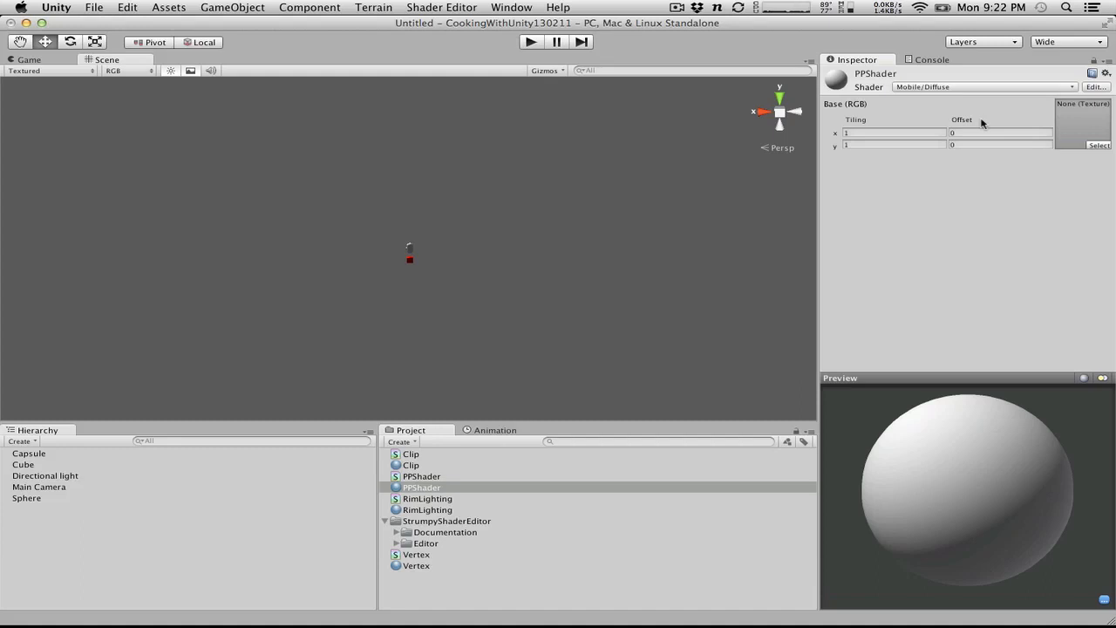
click(965, 87)
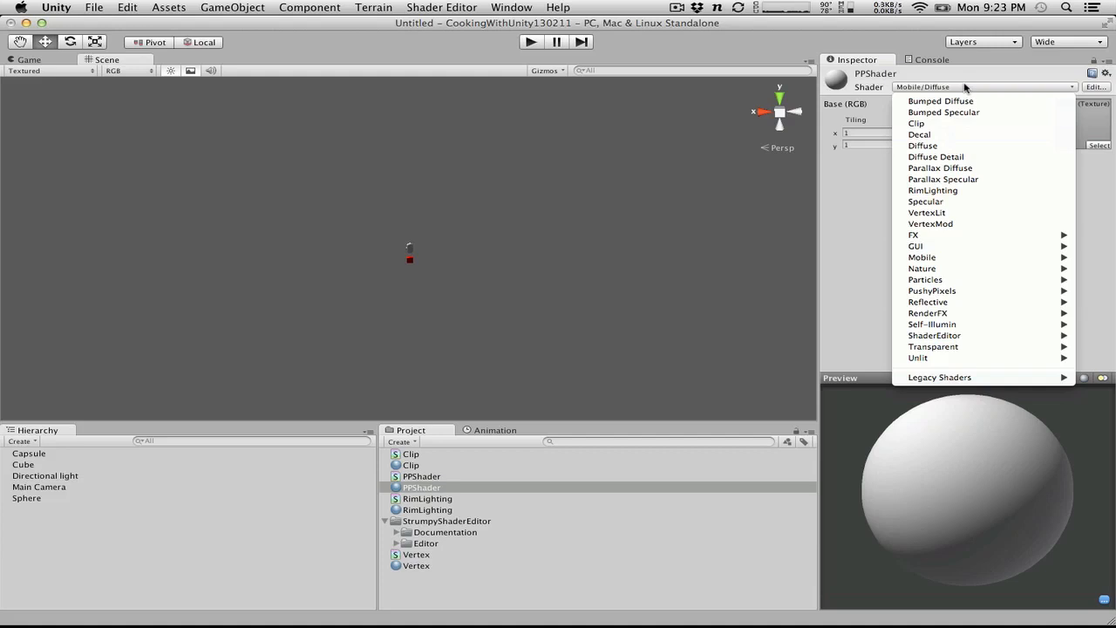
click(946, 147)
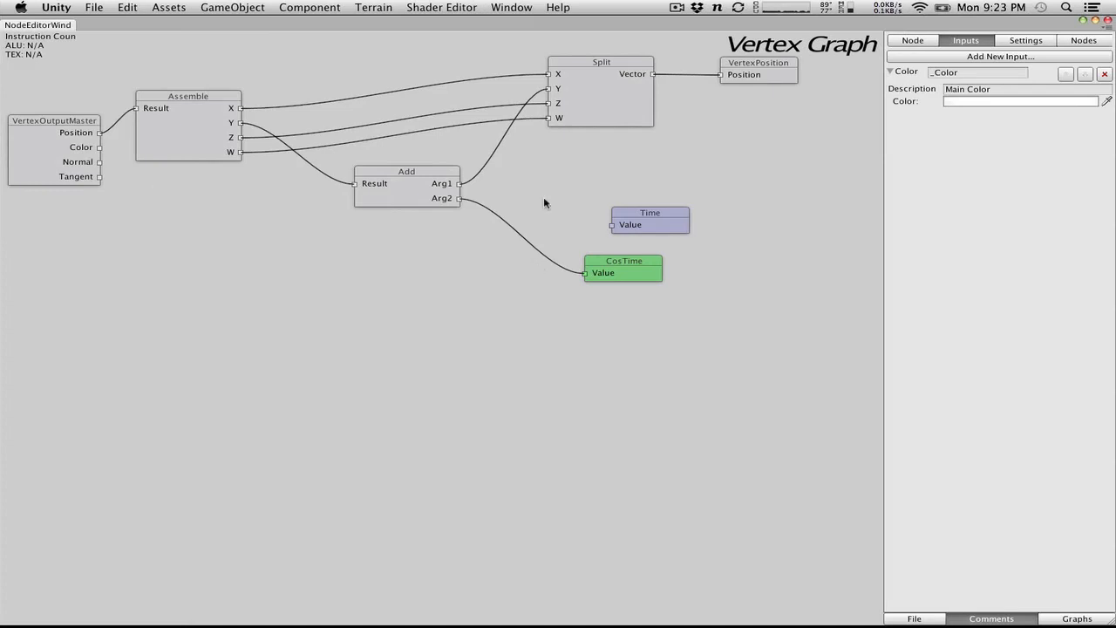
Step: In the Vertex graph, move the Add node below Assemble and delete the CosTime node
mouse_move(609, 274)
mouse_down()
mouse_move(536, 237)
mouse_move(595, 268)
mouse_up()
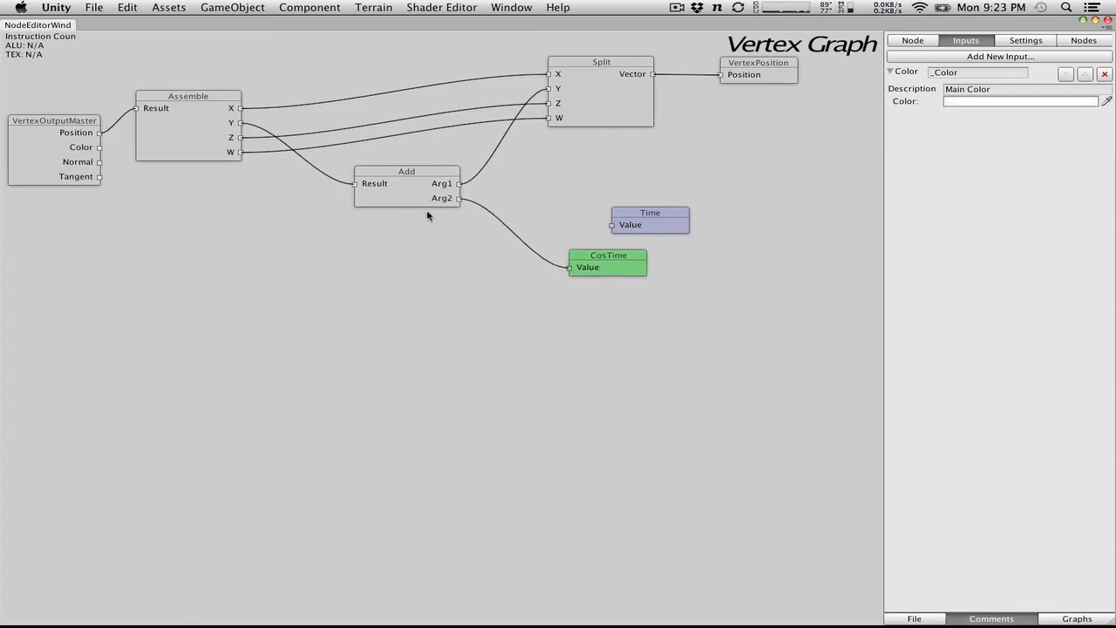
drag(430, 205, 334, 261)
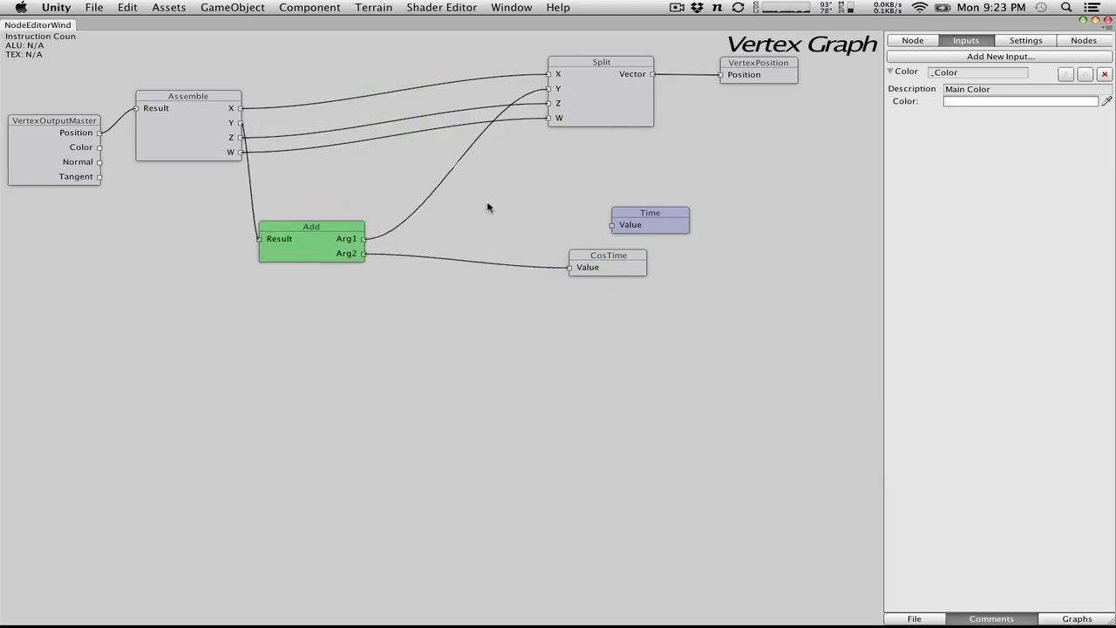
click(639, 270)
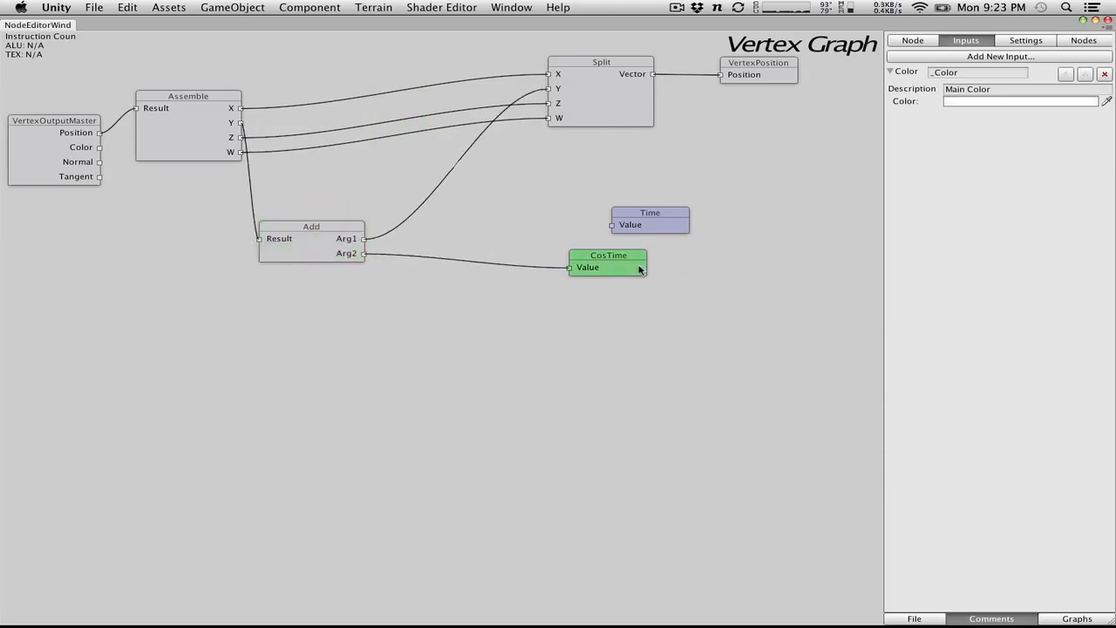
key(Delete)
Step: Add a Cos function node and line it up between the Add and Time nodes
right_click(638, 267)
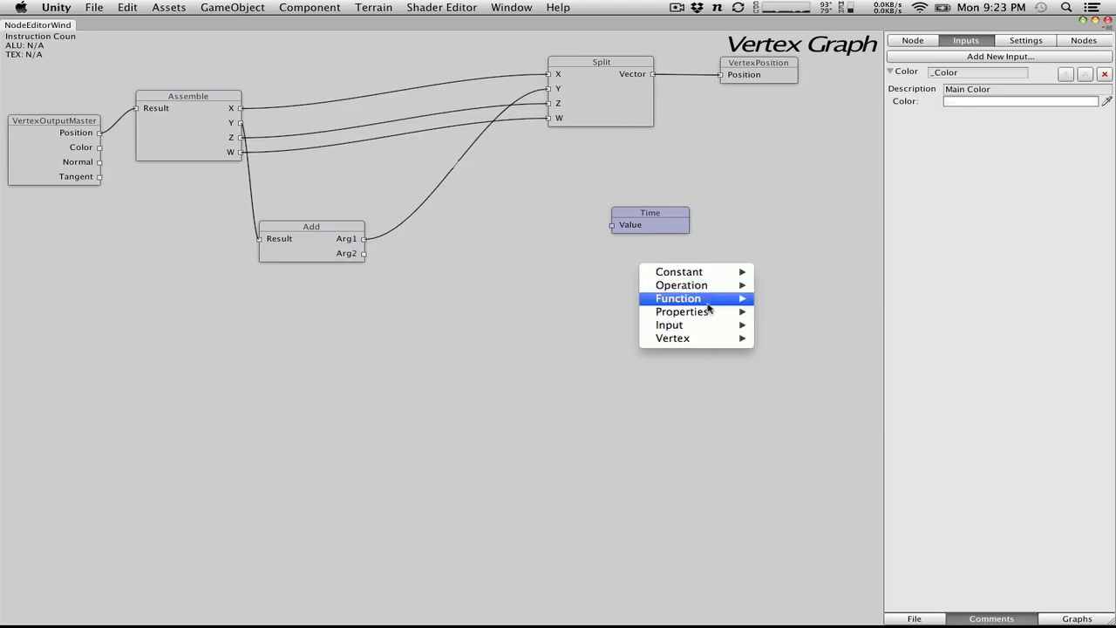
mouse_move(710, 300)
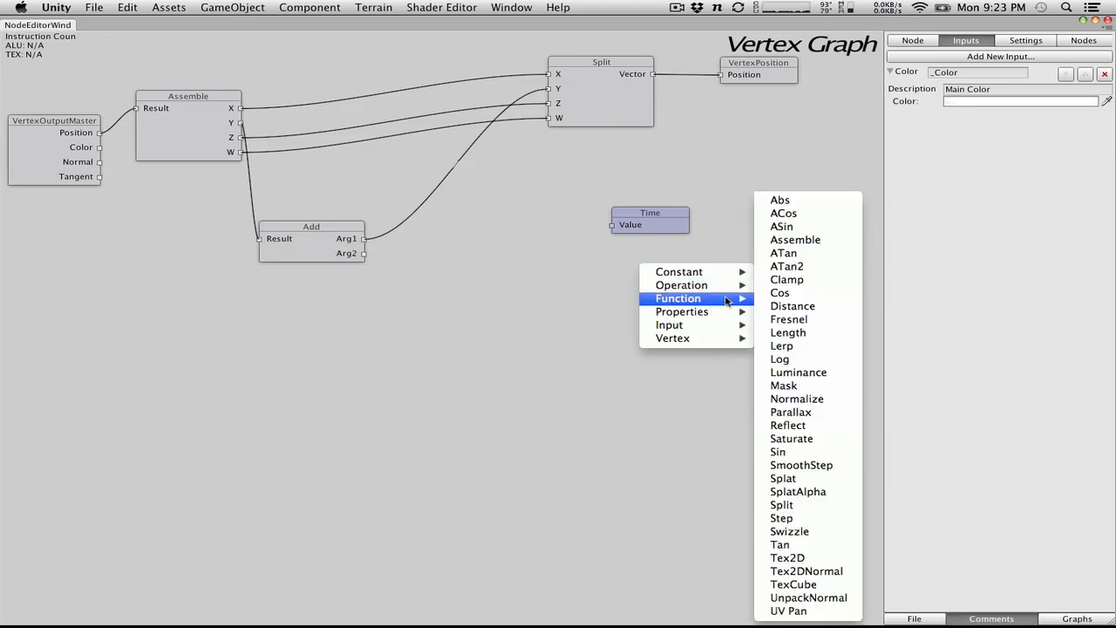
click(819, 292)
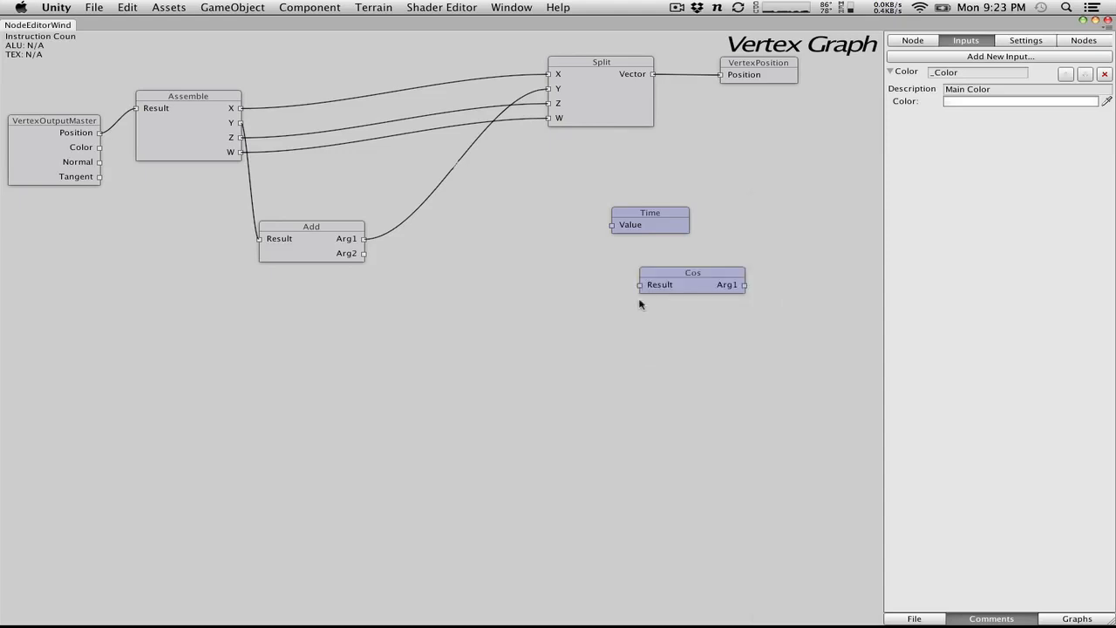
drag(643, 272, 445, 224)
drag(667, 223, 711, 236)
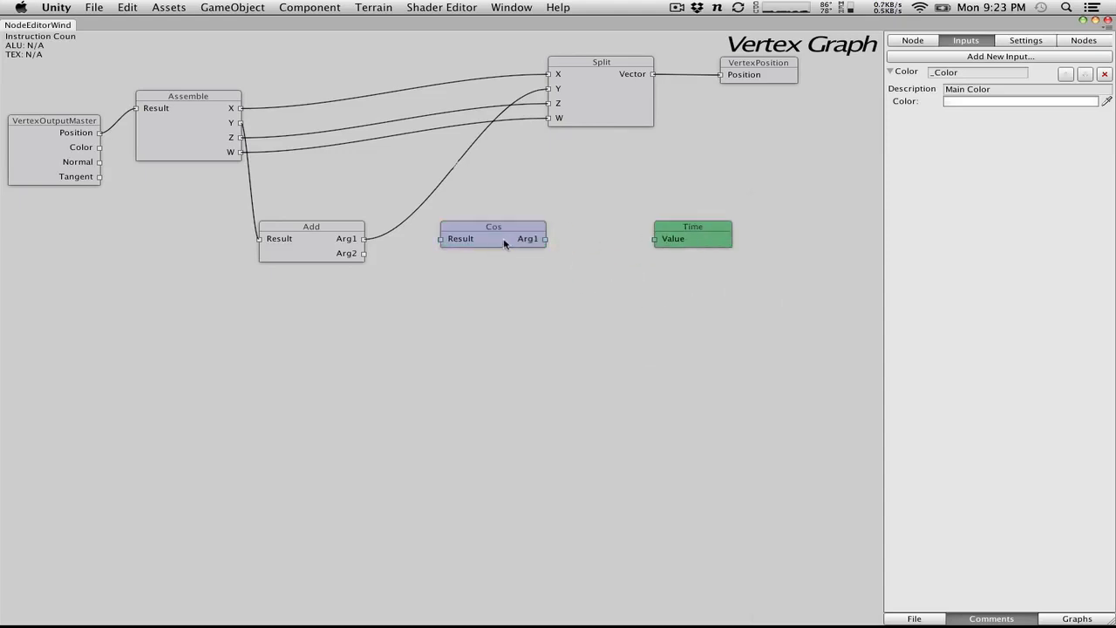
drag(504, 244, 506, 258)
Step: Add a second Add node to the graph and place it below Split, between the Cos and Time nodes
right_click(535, 399)
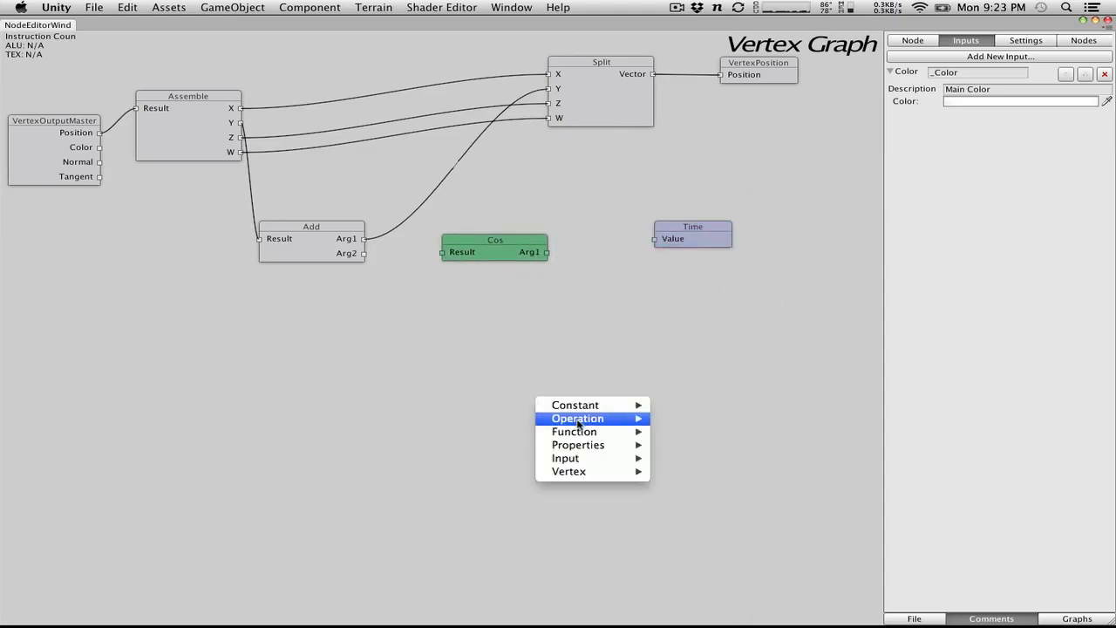
mouse_move(583, 435)
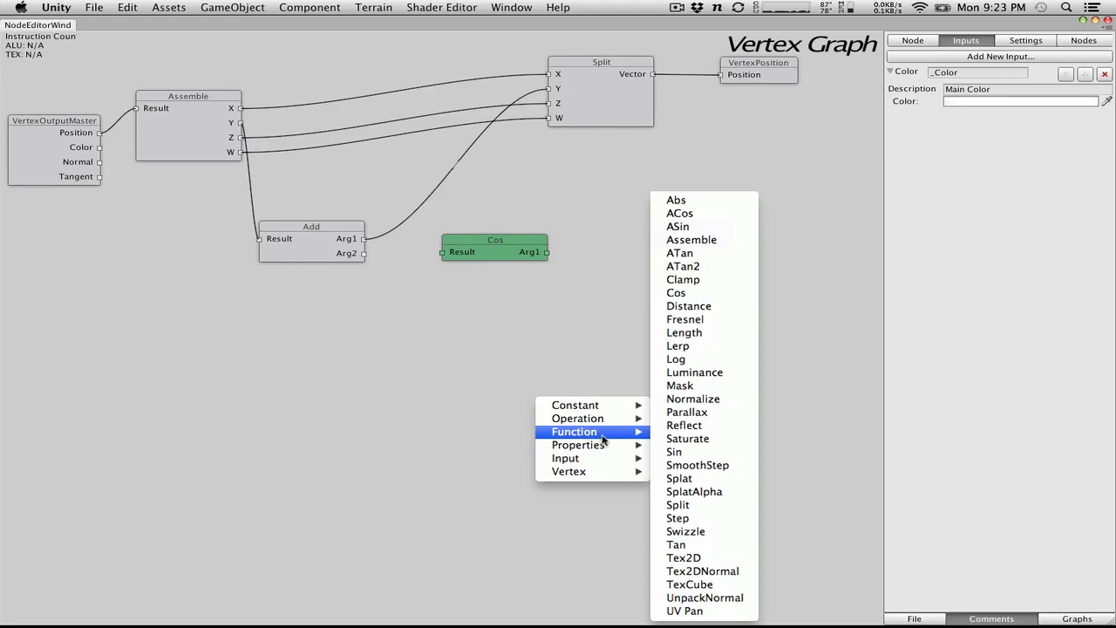
click(676, 321)
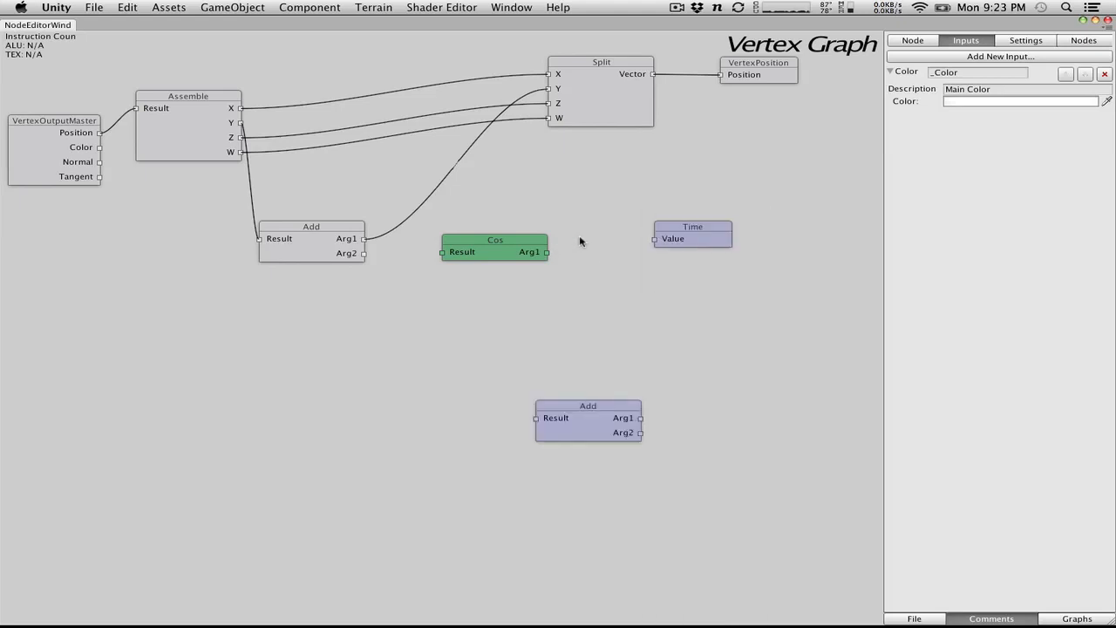
drag(687, 232, 725, 250)
drag(626, 414, 633, 183)
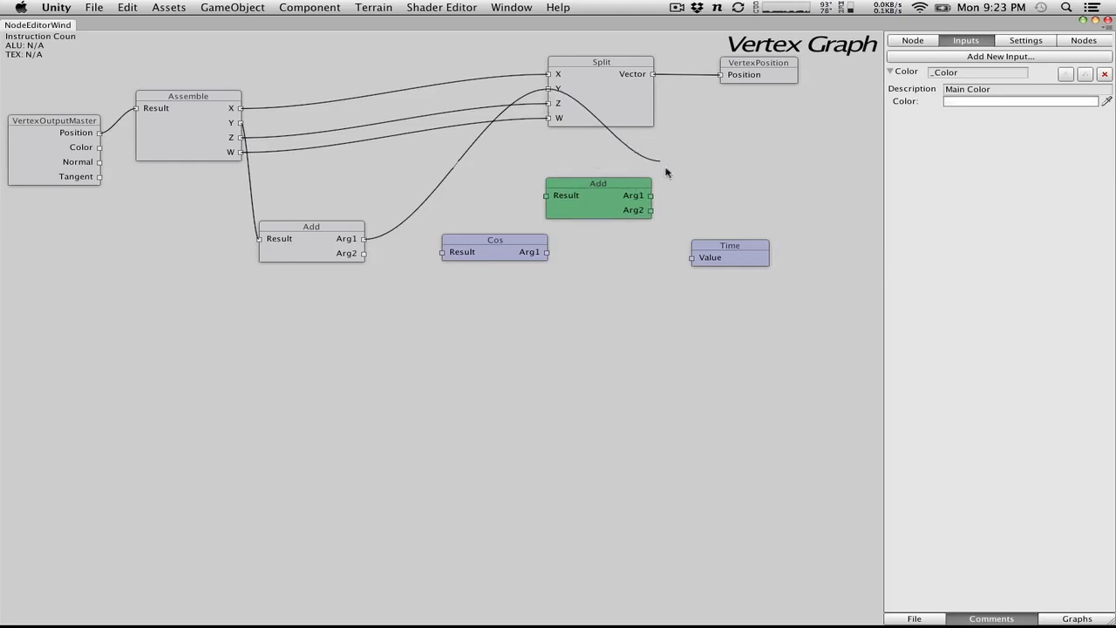
Step: Connect Split's Y and the Time value to the second Add node's arguments, and its Result to Cos's Arg1
drag(636, 208, 644, 235)
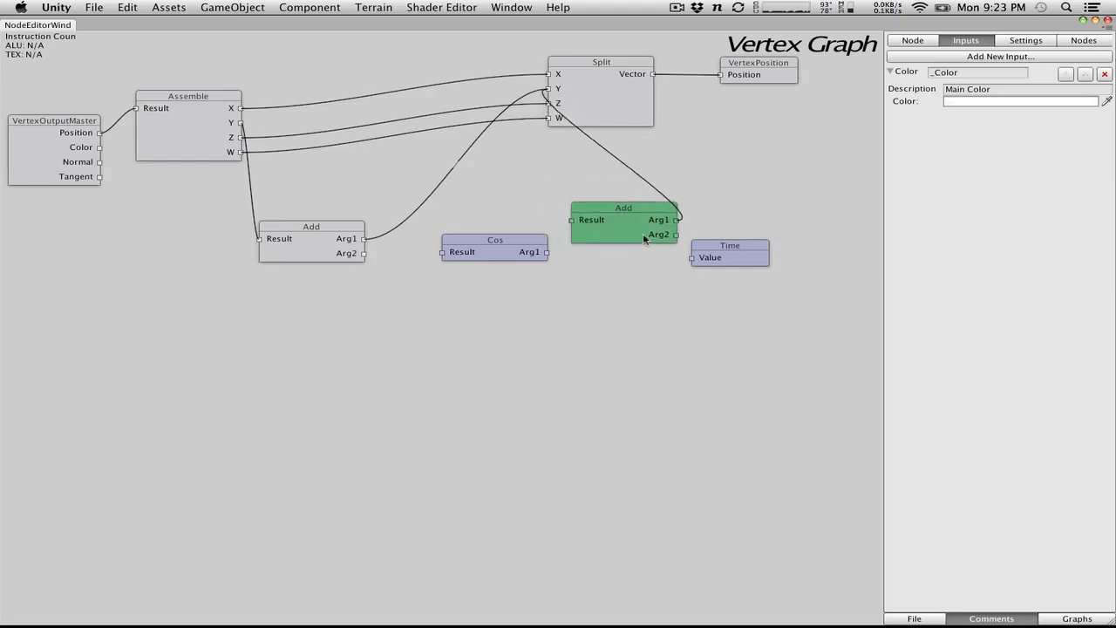
click(688, 255)
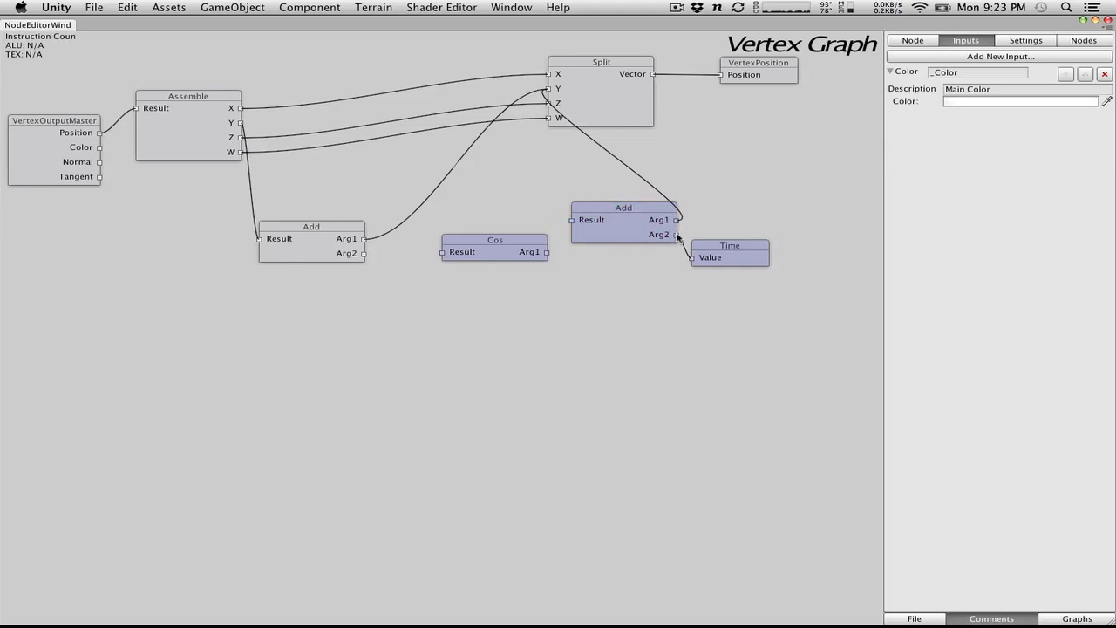
drag(596, 232, 578, 244)
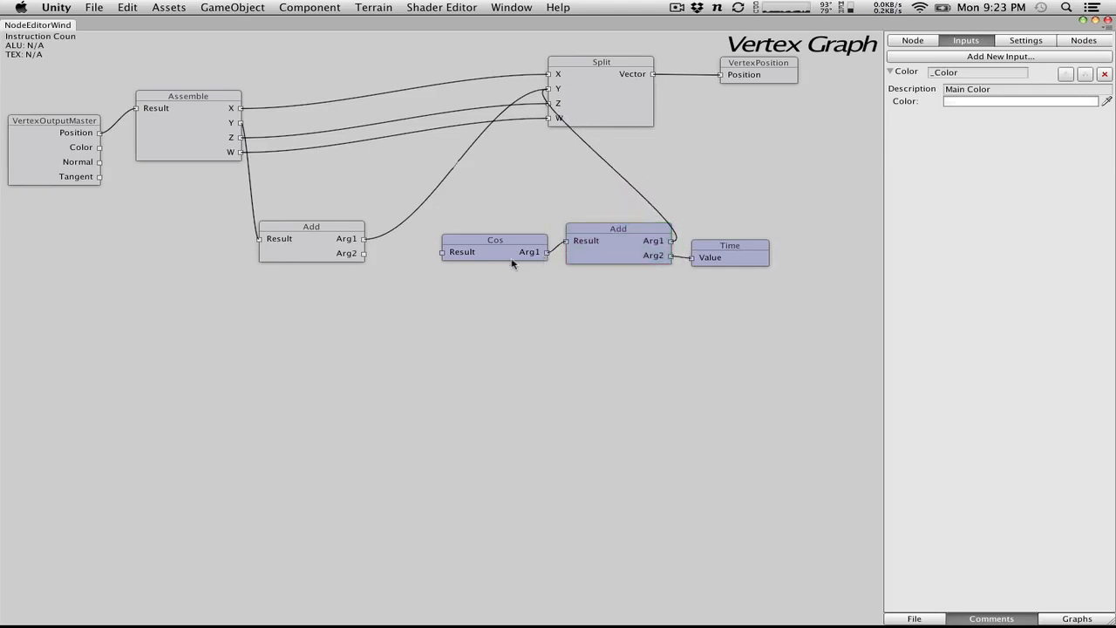
Step: Feed the Cos result into Arg2 of the Add node under Assemble and reposition the Cos and Add nodes
drag(464, 264, 437, 266)
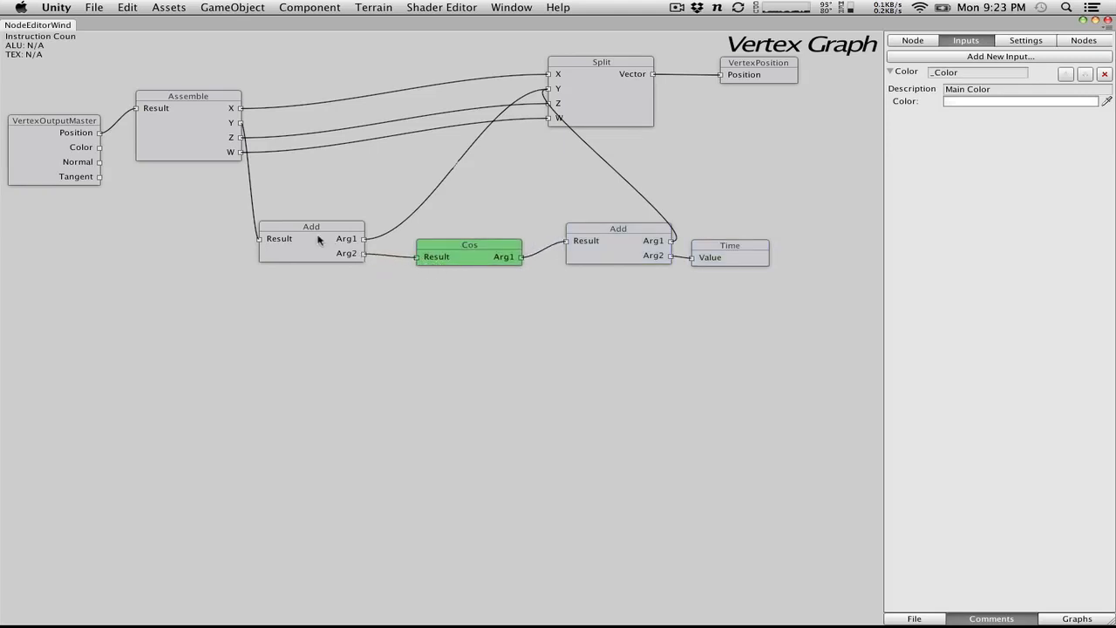
mouse_move(317, 236)
mouse_down()
mouse_move(348, 175)
mouse_move(323, 234)
mouse_up()
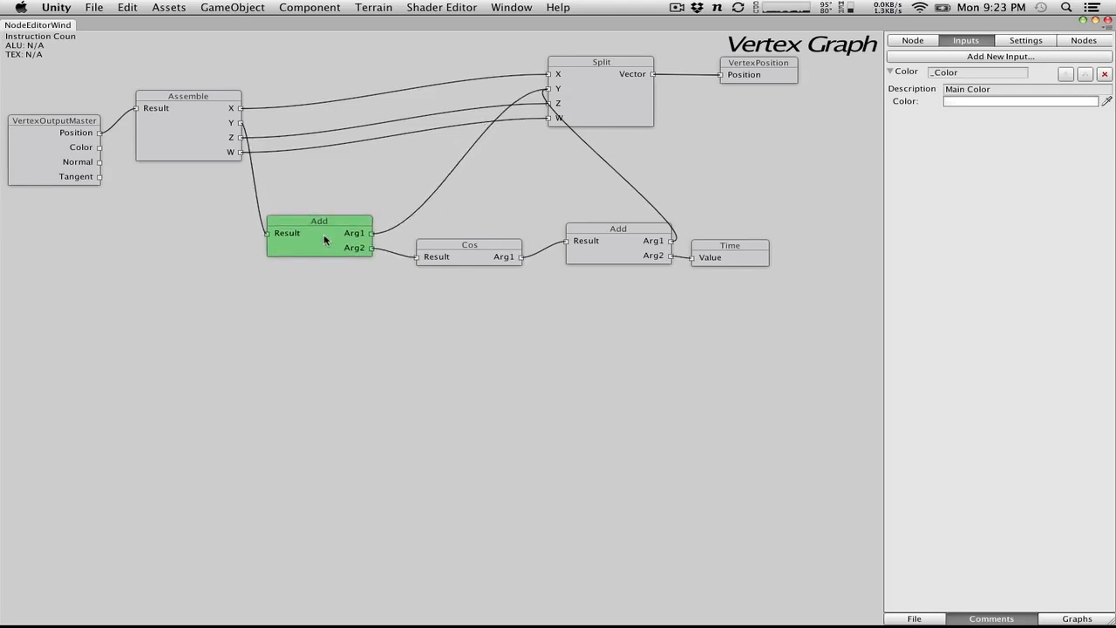
Step: Save the shader graph and export it as a shader
click(934, 617)
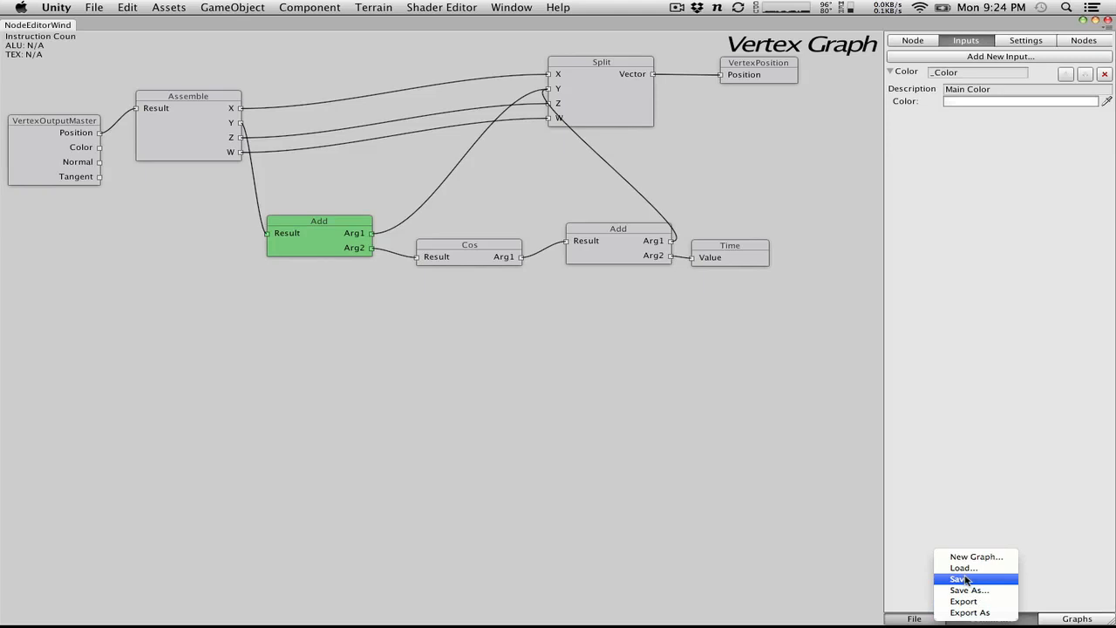
click(965, 579)
click(924, 617)
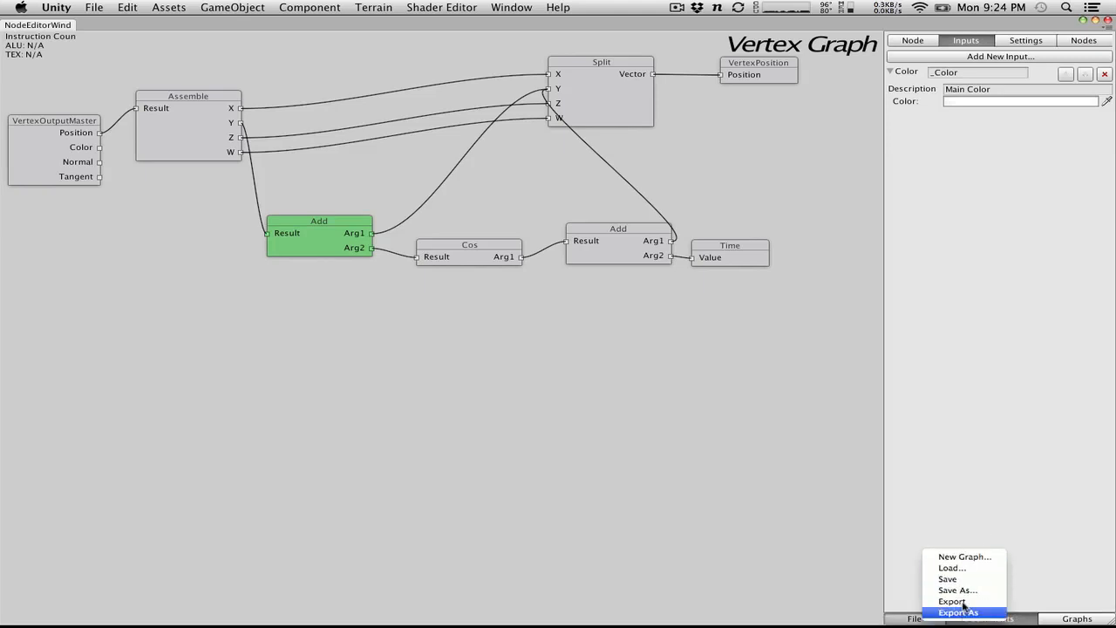
click(965, 607)
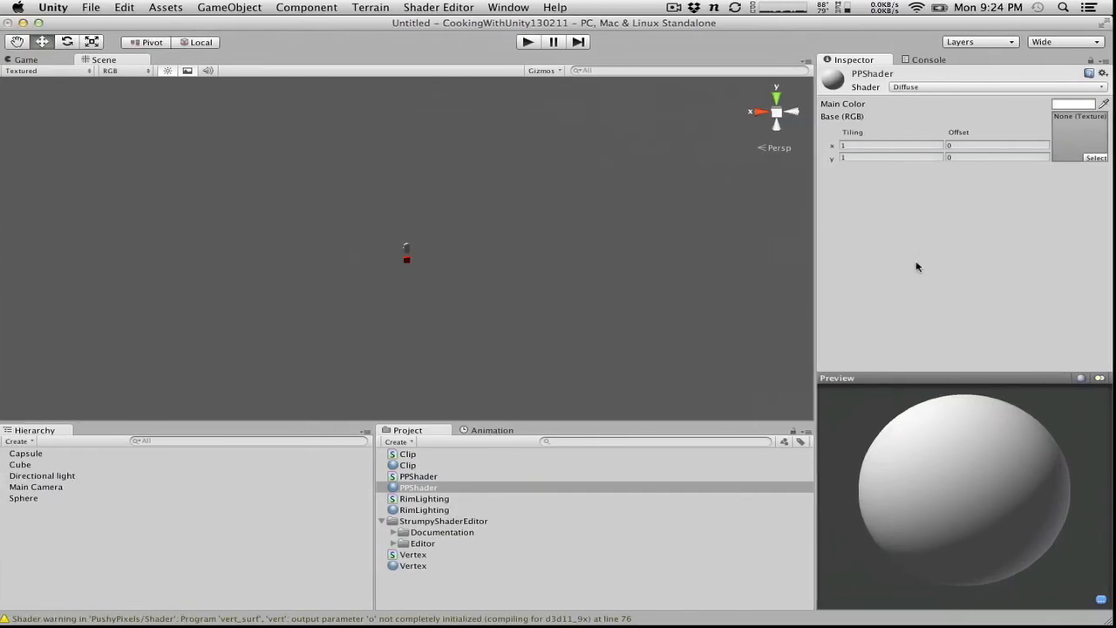
Step: Play the scene, inspect the Sphere's mesh up close in the Scene view, and stop playback
click(528, 43)
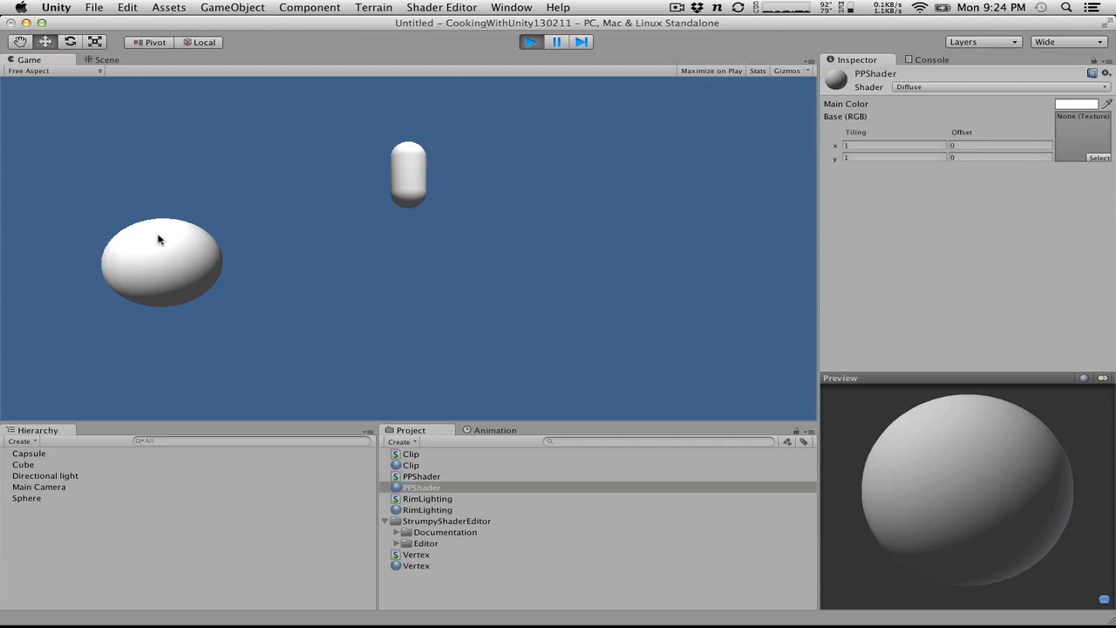
click(106, 59)
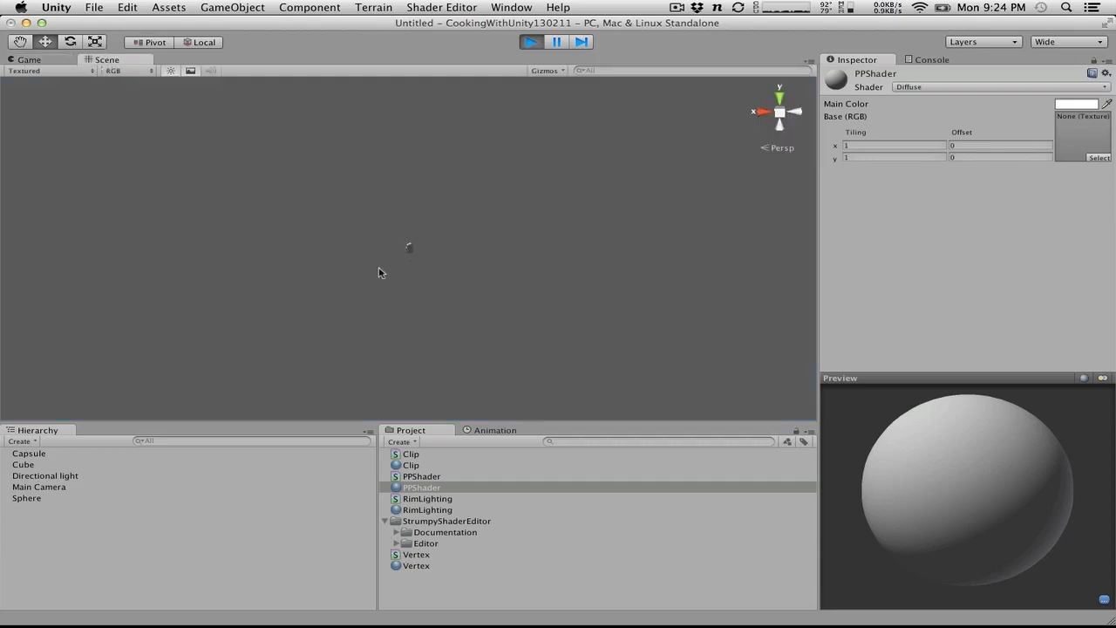
double_click(27, 498)
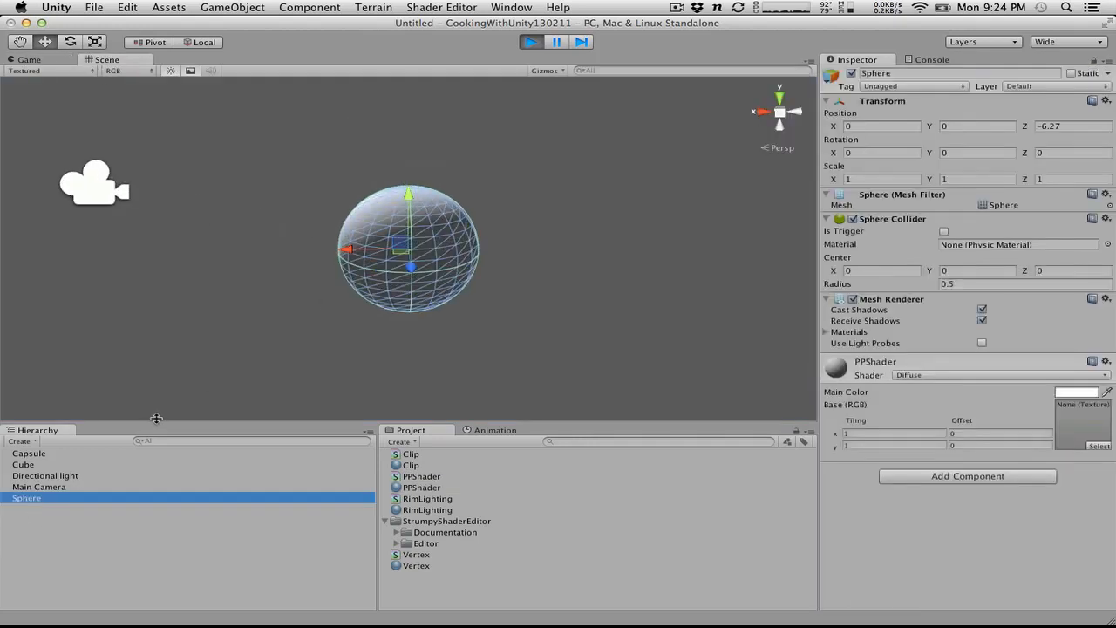
scroll(336, 308, down, 3)
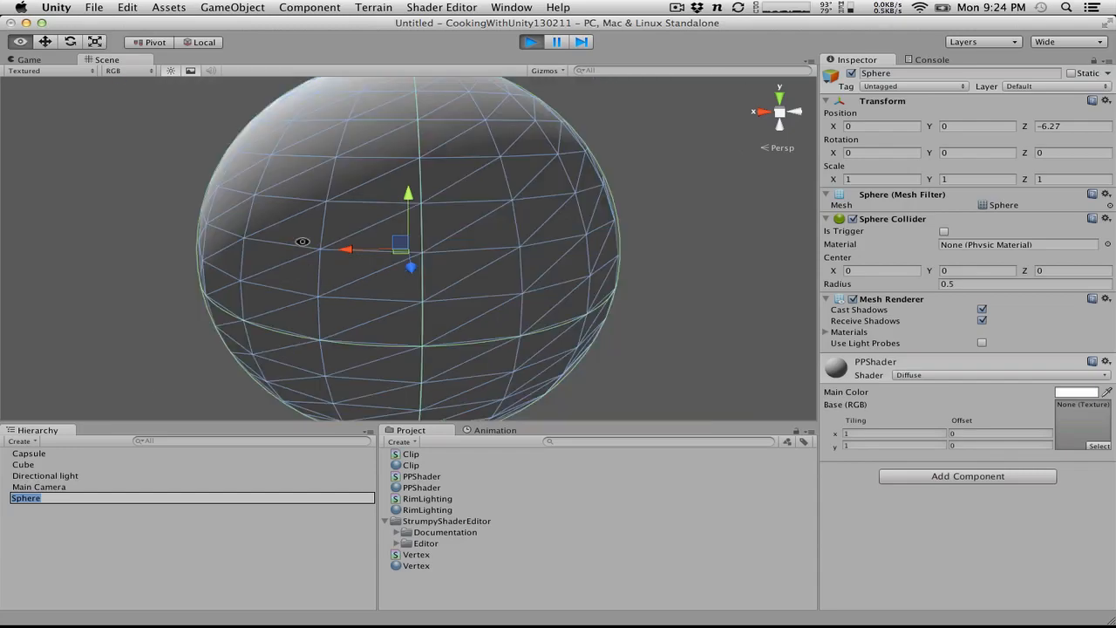
alt+drag(302, 241, 512, 258)
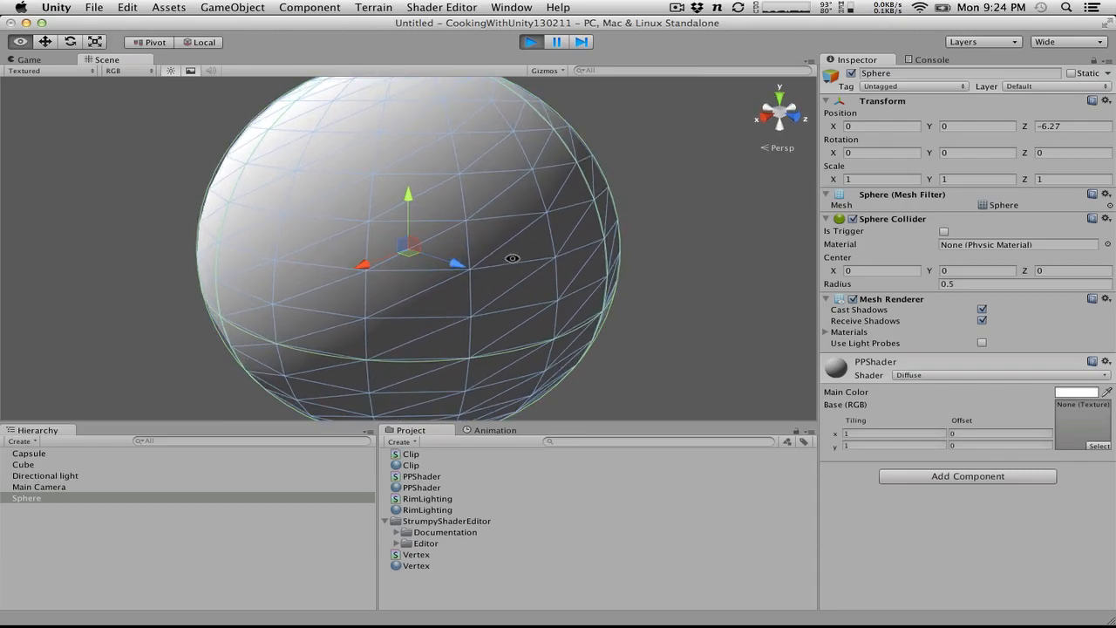
click(529, 42)
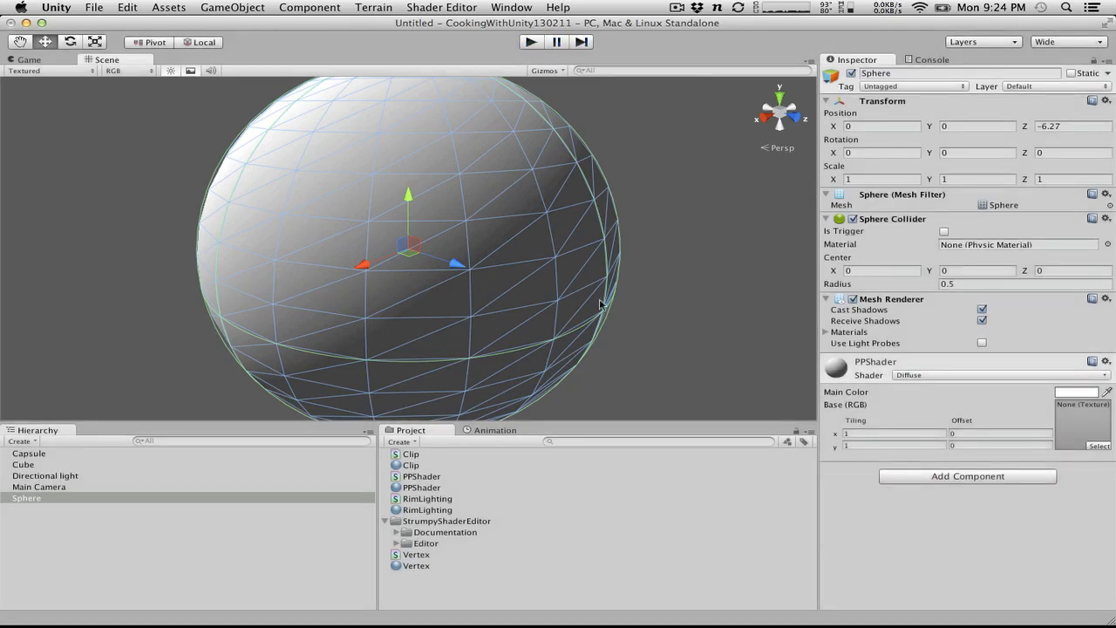
Step: Check the shader graph's settings and inputs in the node editor and return to the main editor
key(ctrl+Right)
key(ctrl+Left)
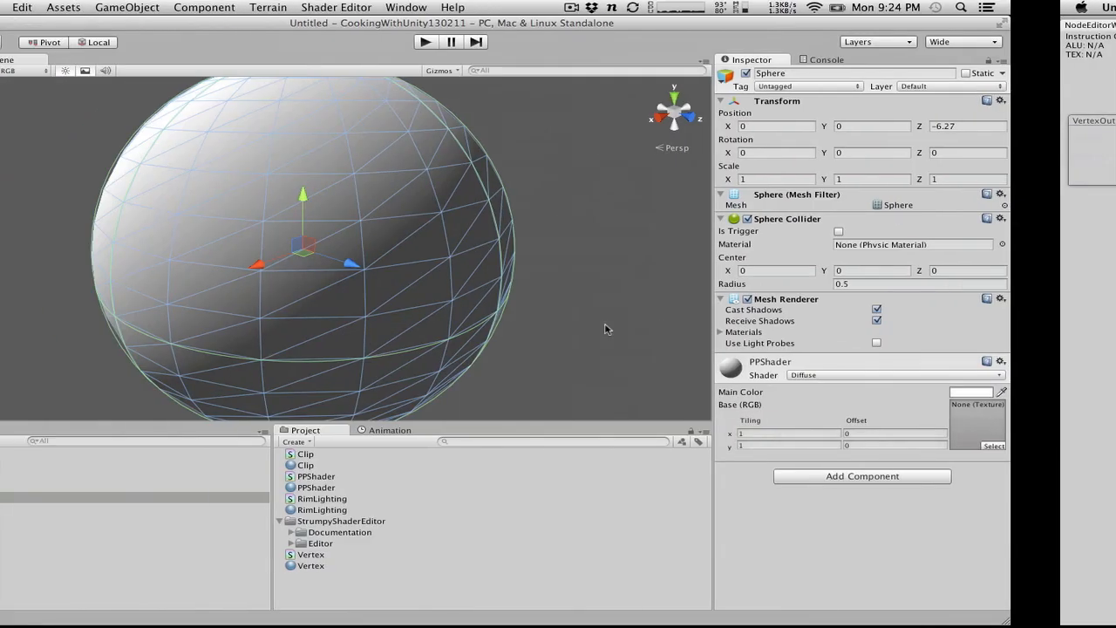
key(ctrl+Right)
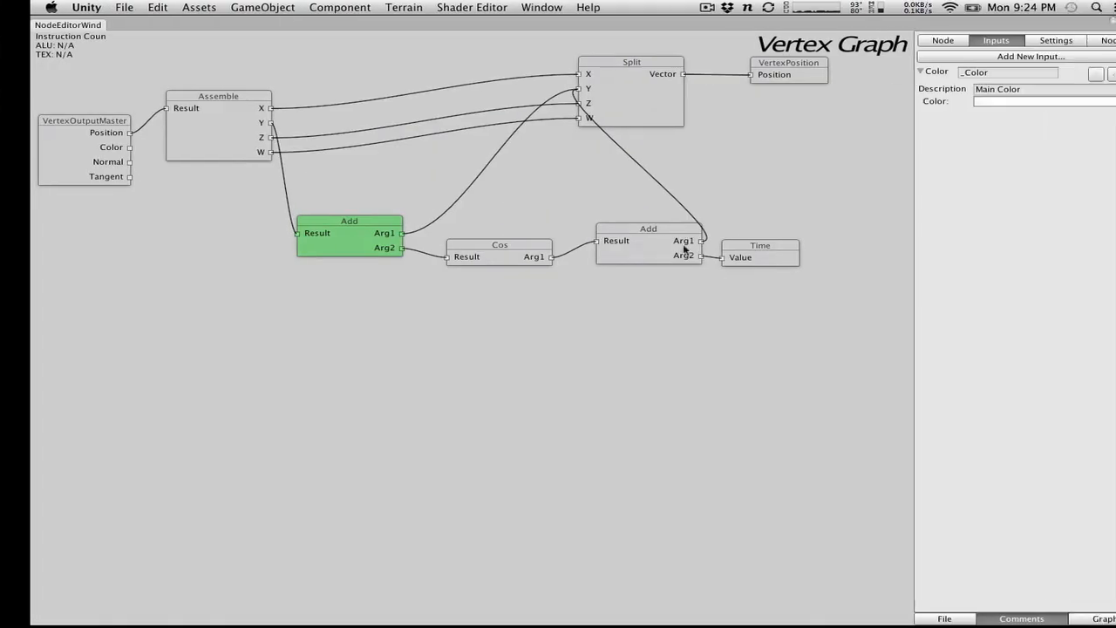
click(1025, 40)
click(965, 40)
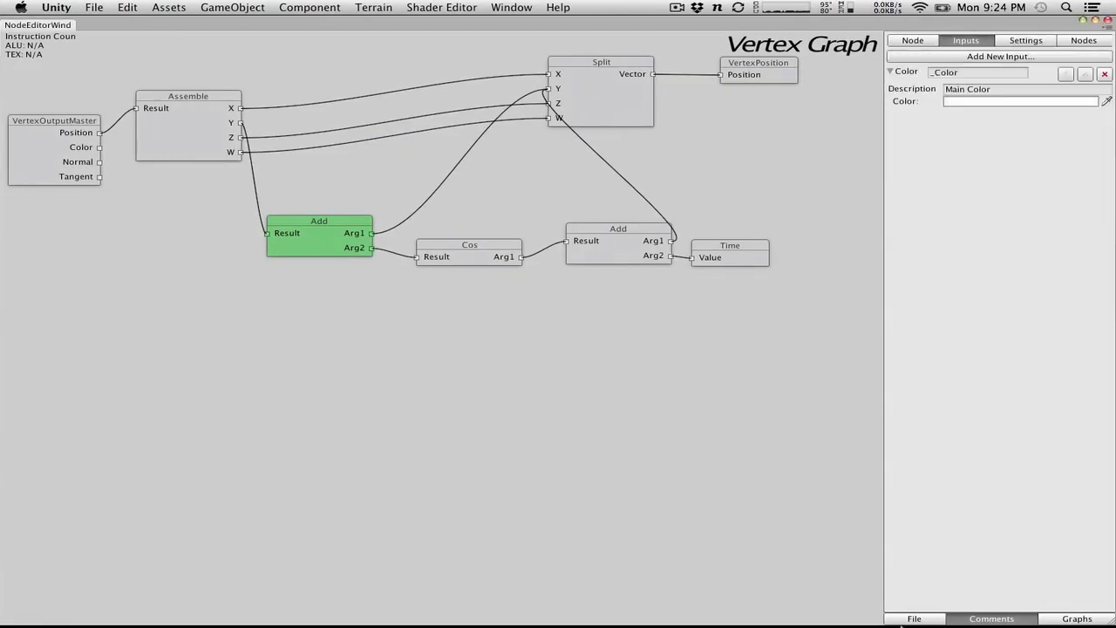
key(ctrl+Left)
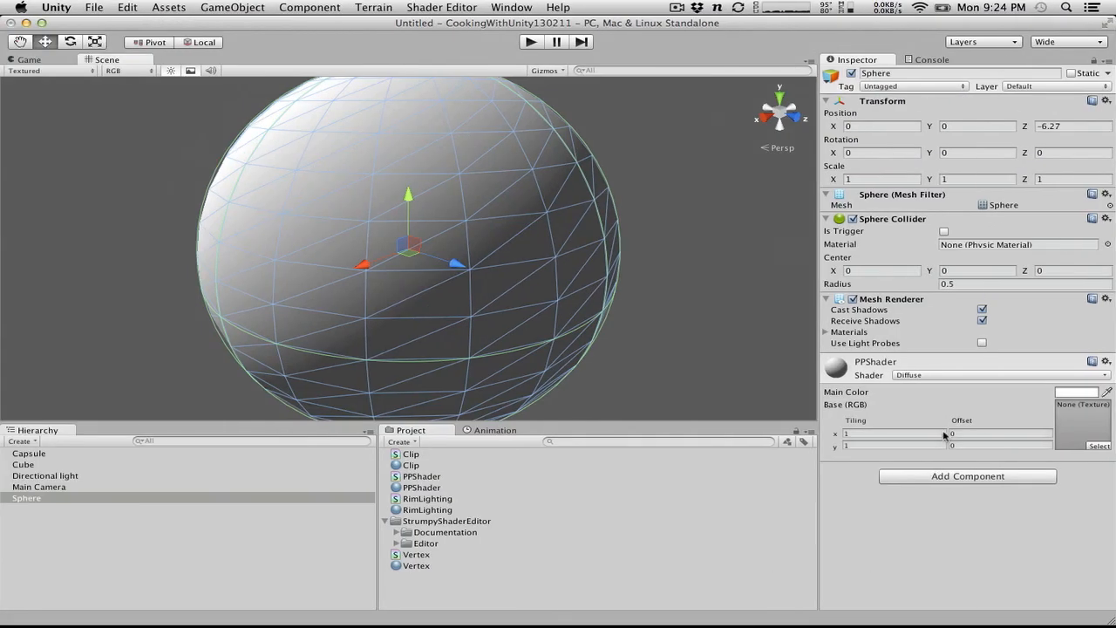
Step: Assign the PushyPixels/Shader shader to the Sphere's PPShader material
click(957, 376)
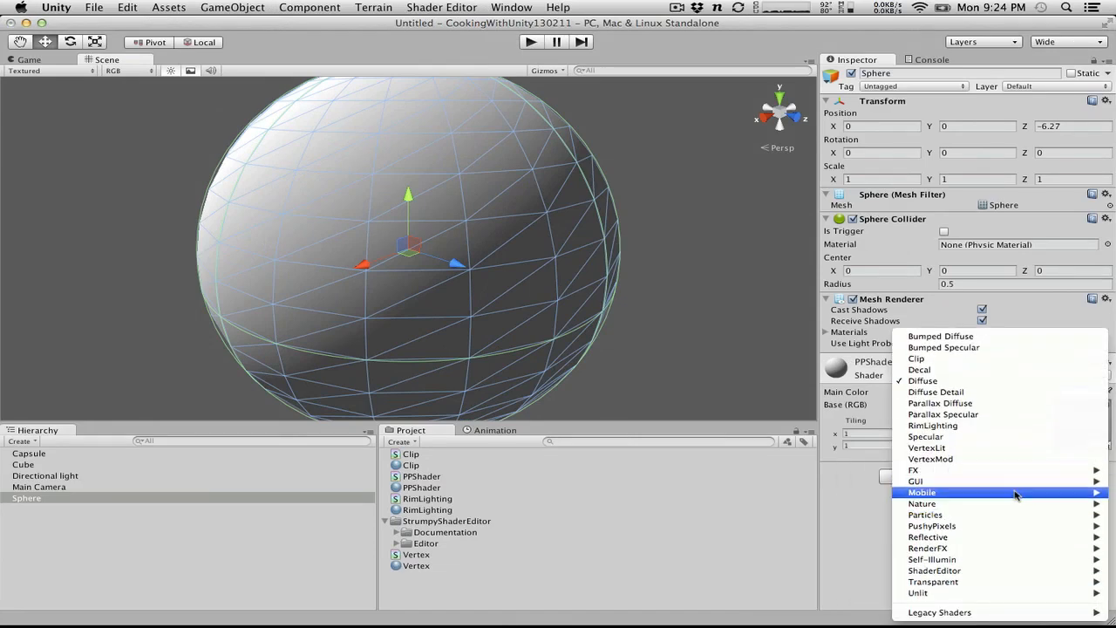
mouse_move(1015, 495)
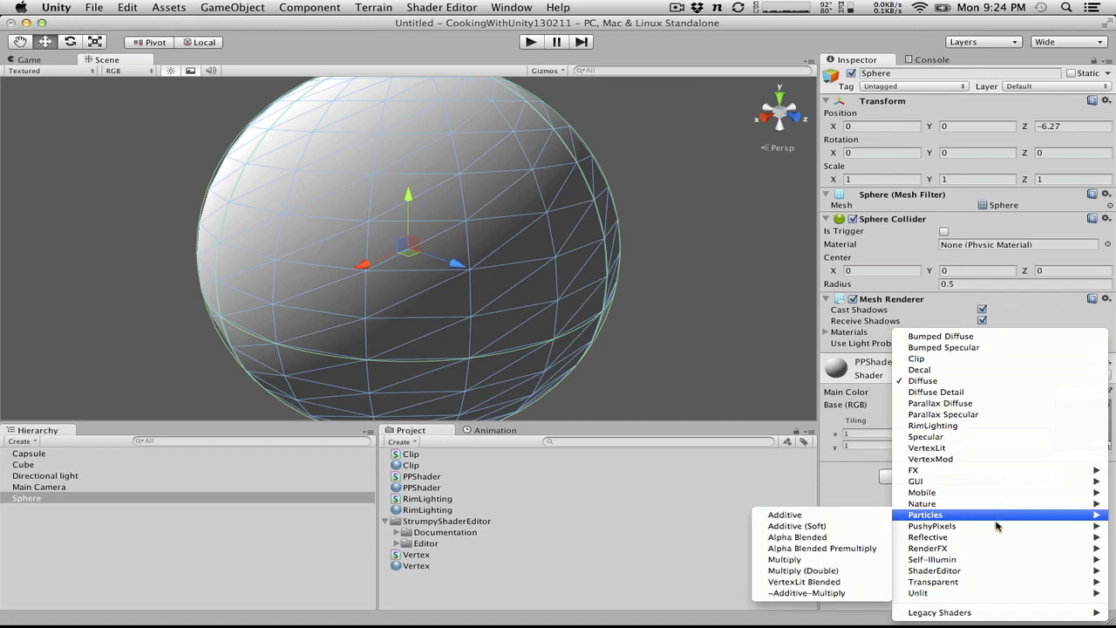
mouse_move(959, 527)
click(863, 526)
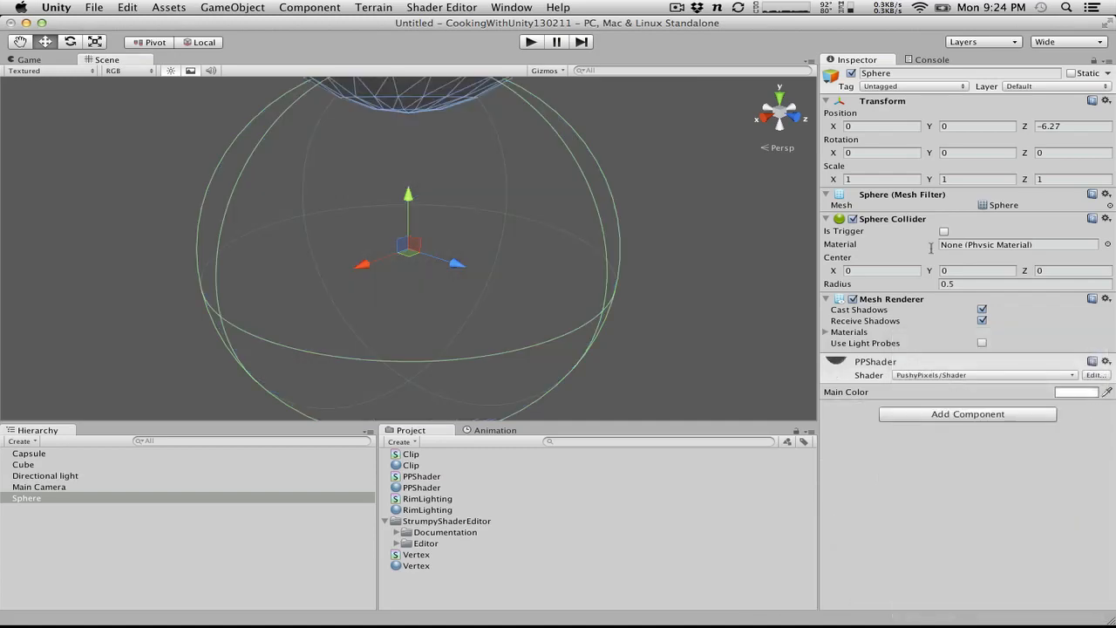
Step: Play the scene to test the shader and set the Sphere's Y position to 2.49
click(531, 42)
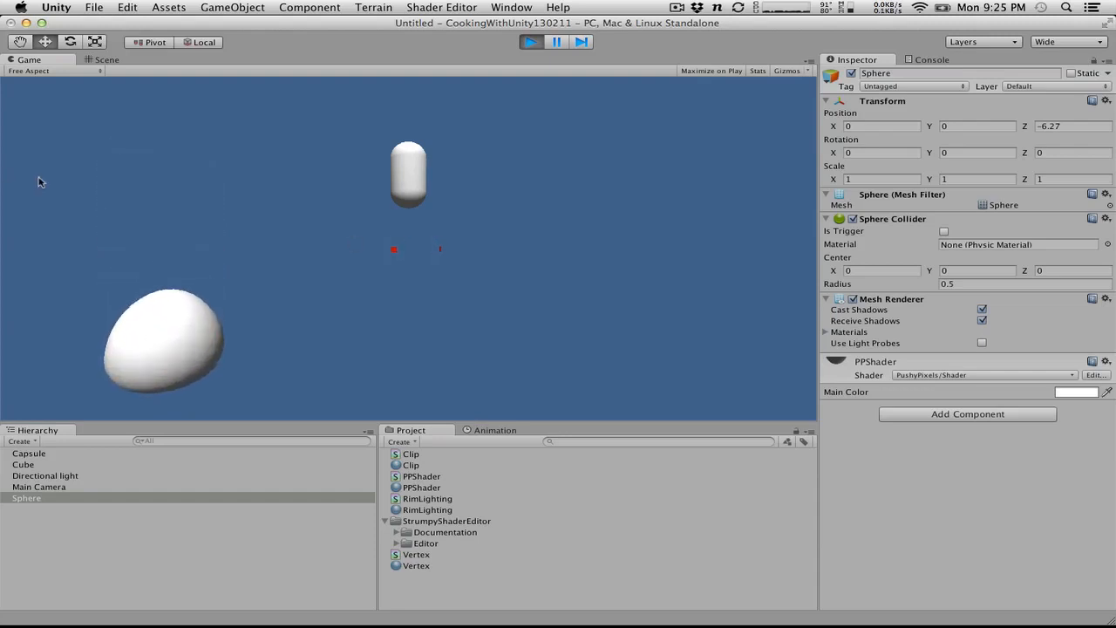
click(46, 510)
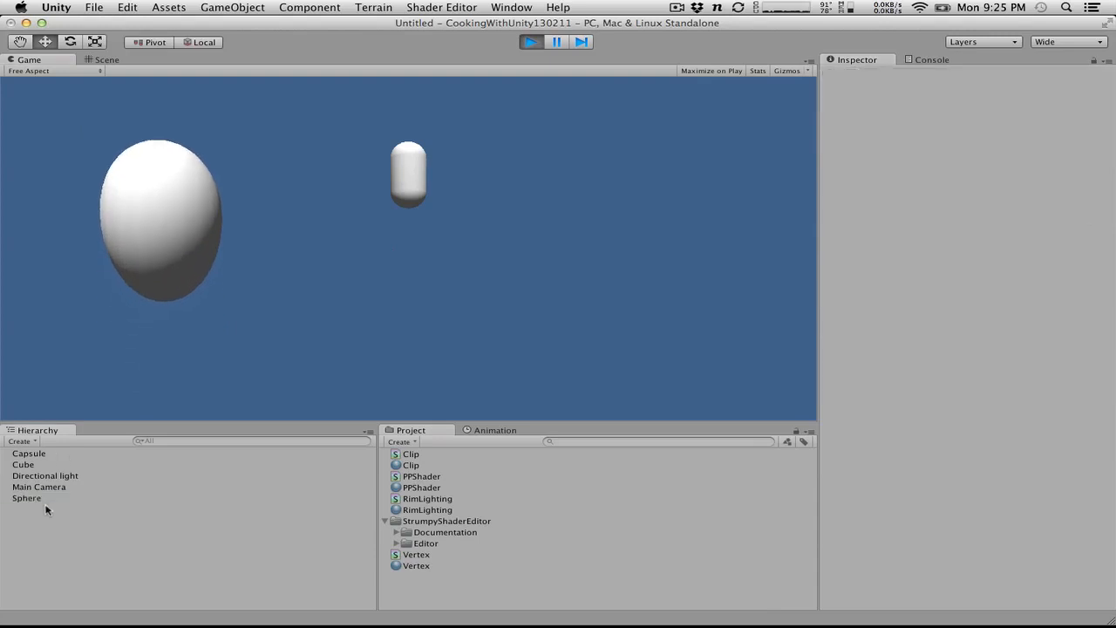
click(48, 498)
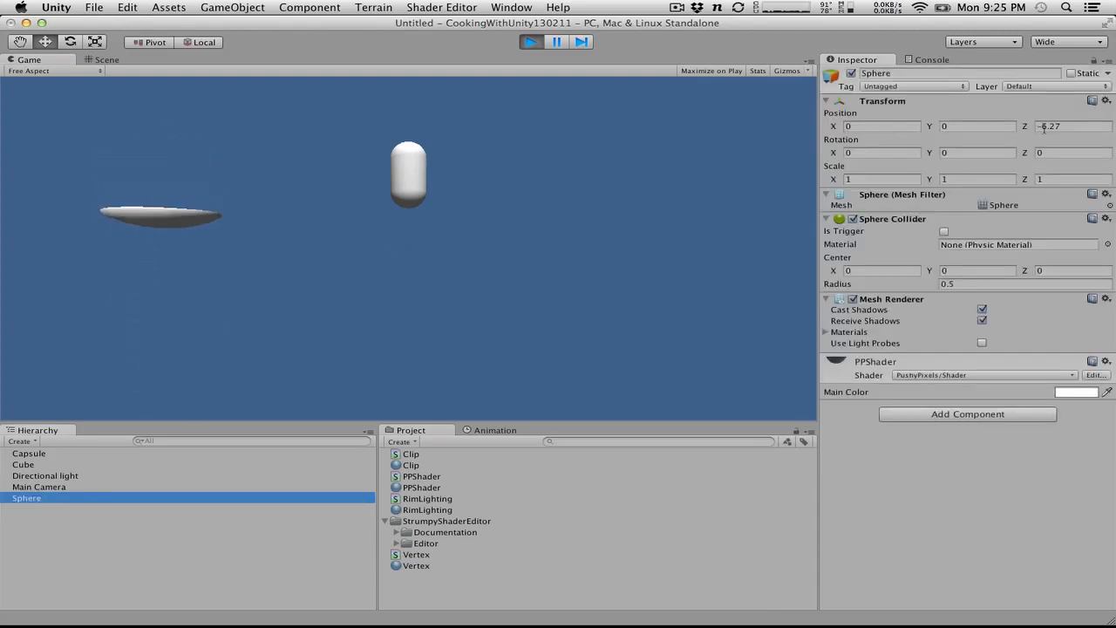
click(976, 127)
text(2.49)
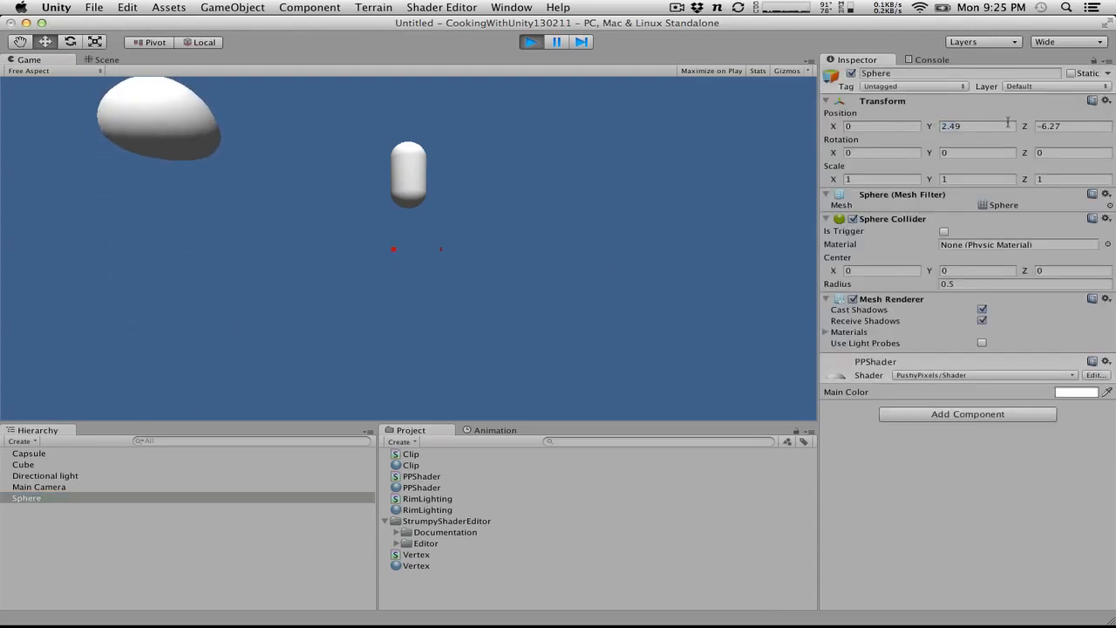
Step: Set the Sphere's X rotation to 1.2 and its position to 2.86, -0.87, -7.77, and stop playback
drag(833, 153, 870, 153)
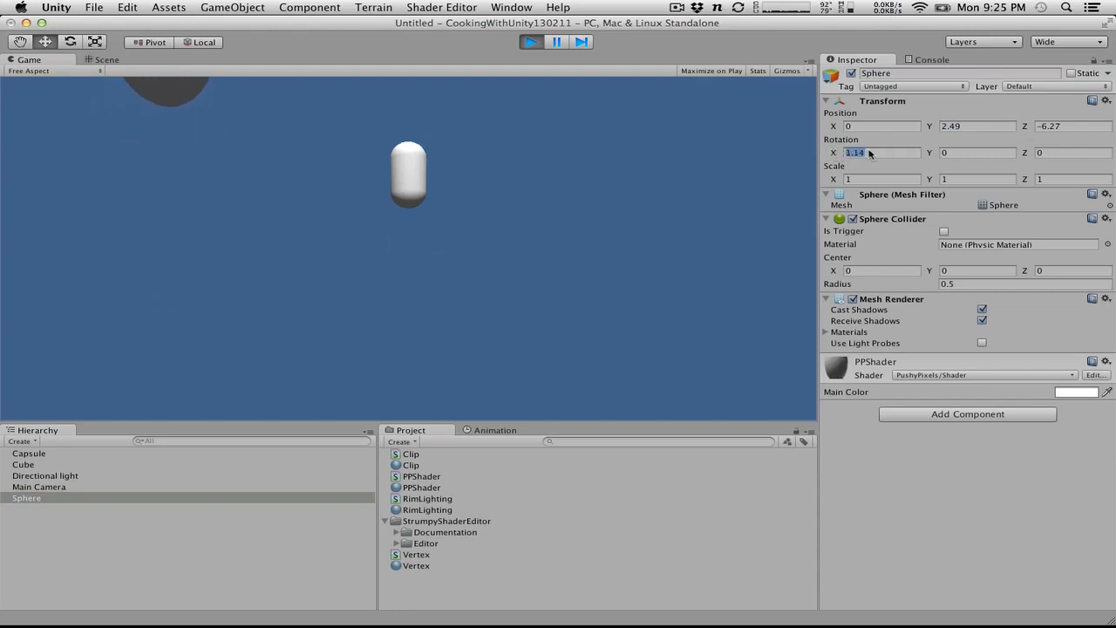
text(1.2)
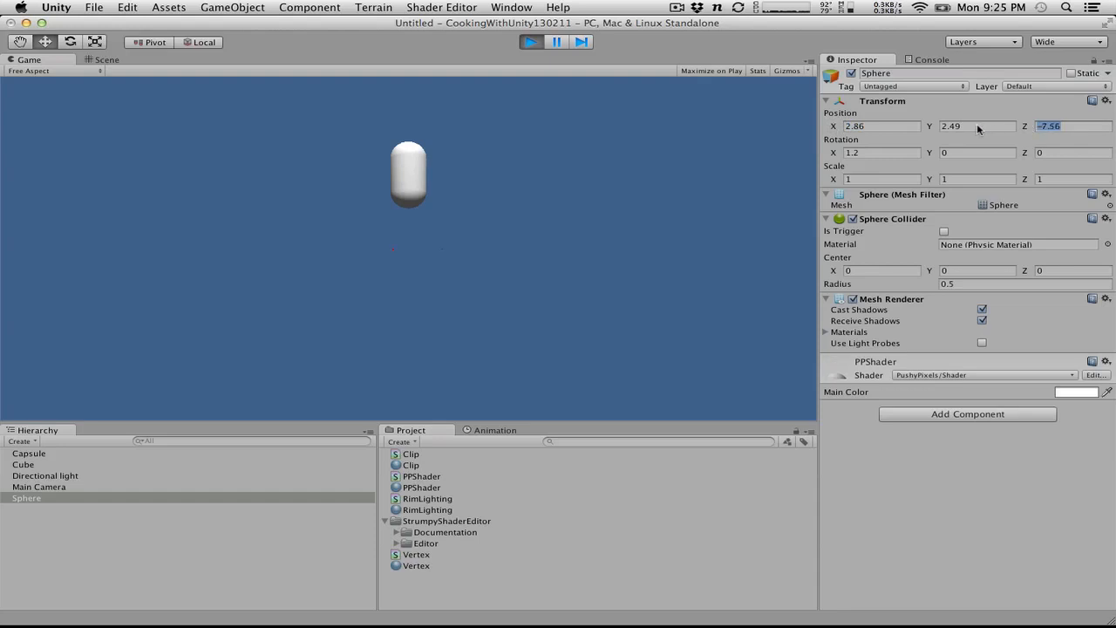
drag(931, 126, 869, 121)
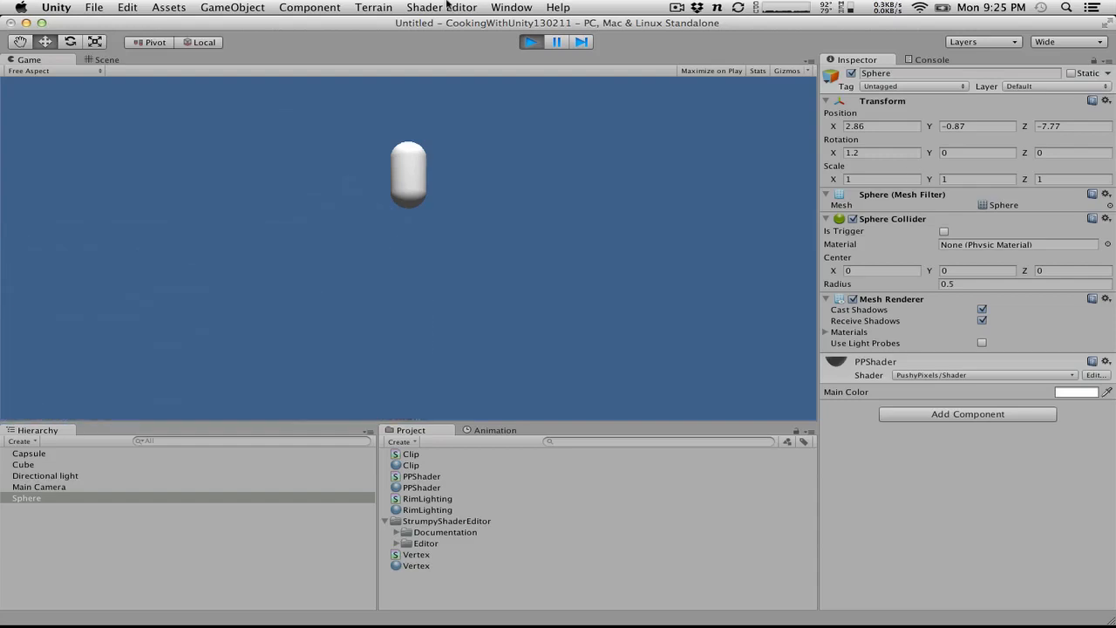
click(531, 42)
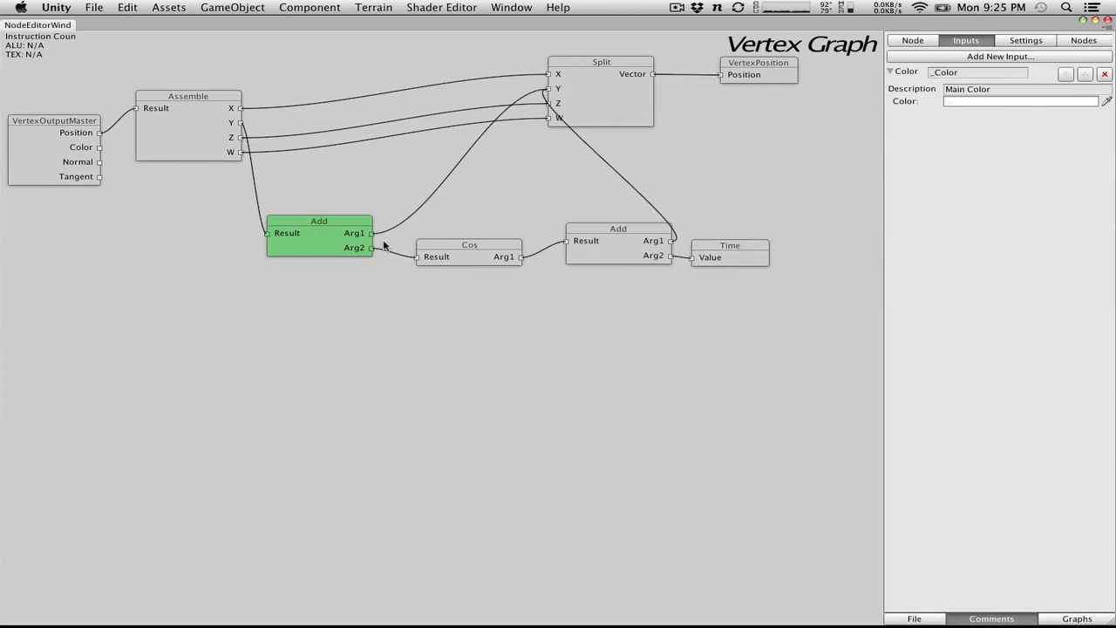
Step: Reposition the Add and Split nodes and place two copies of the Add, Cos, Add and Time chain below the original
drag(326, 241, 300, 231)
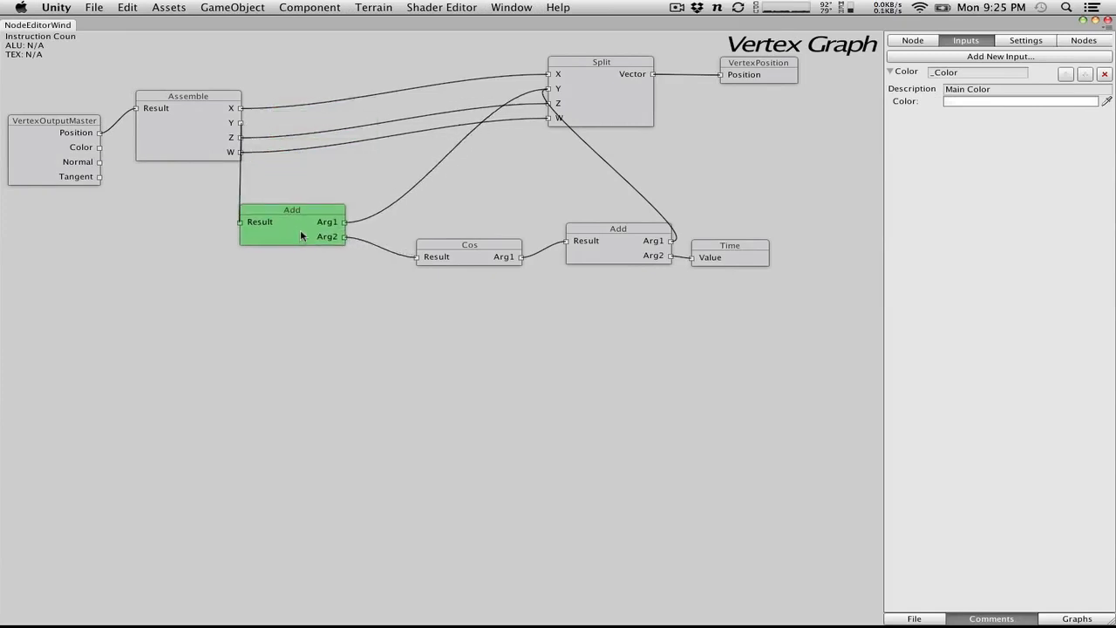
drag(638, 115, 660, 137)
drag(793, 328, 250, 223)
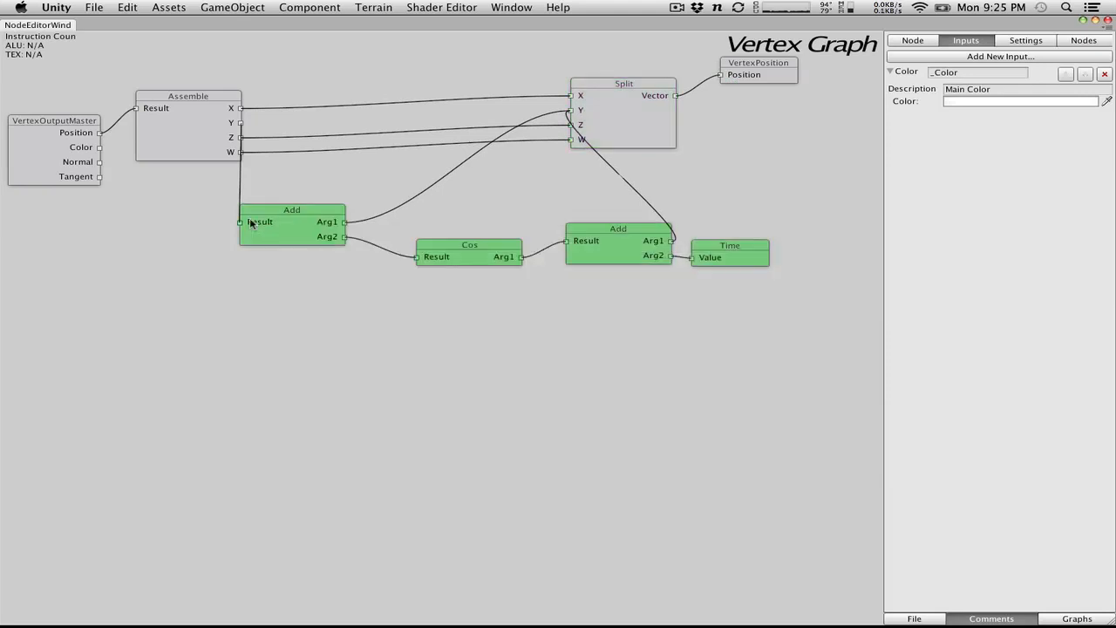
key(super+d)
drag(439, 263, 457, 409)
key(super+d)
click(517, 300)
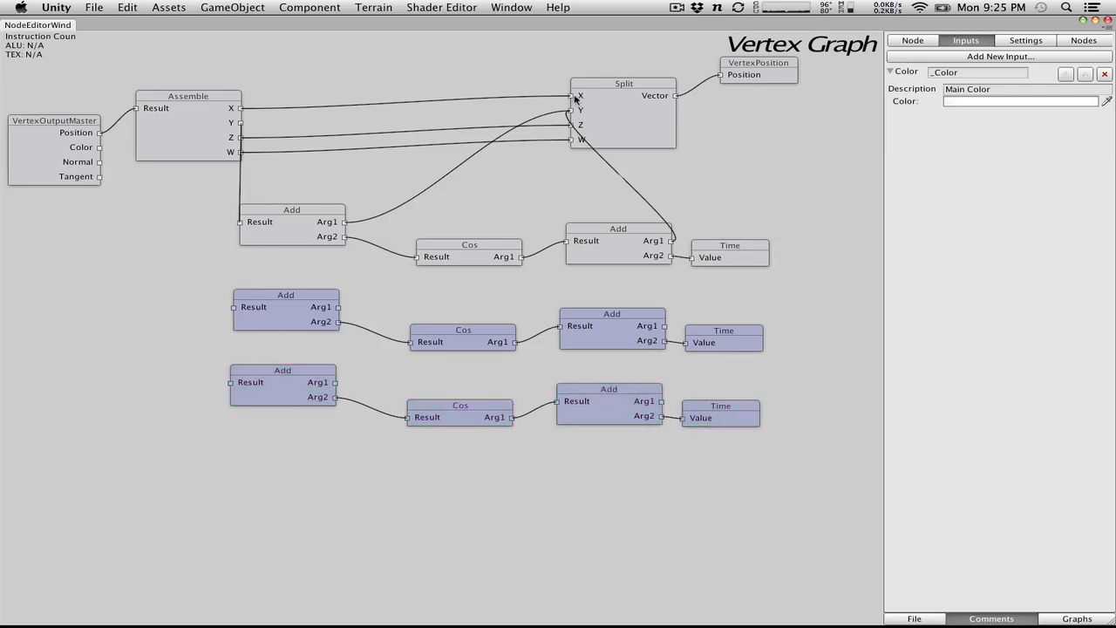
Step: Wire Split X into Arg1 of both Add nodes in the first copied chain and its result into Assemble X
drag(572, 98, 664, 325)
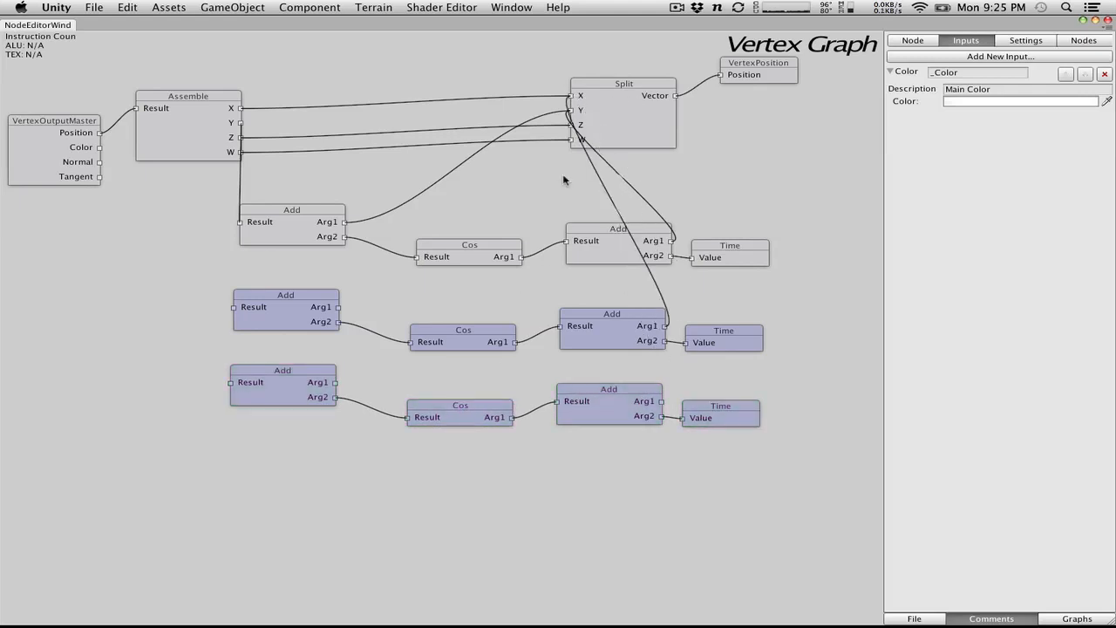
drag(421, 225, 340, 306)
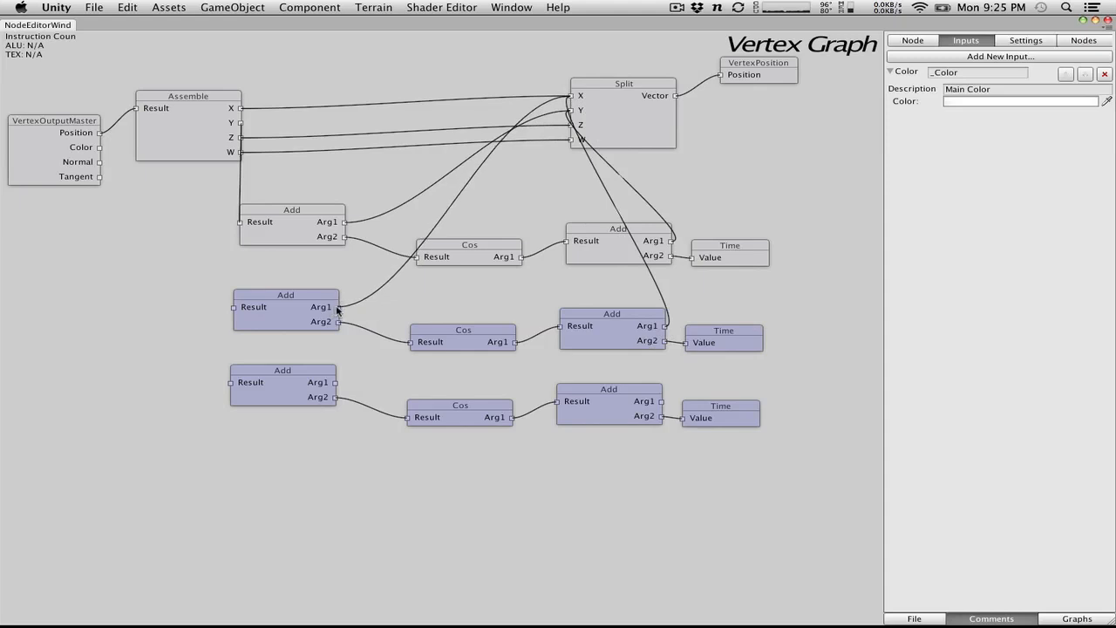
drag(233, 307, 242, 109)
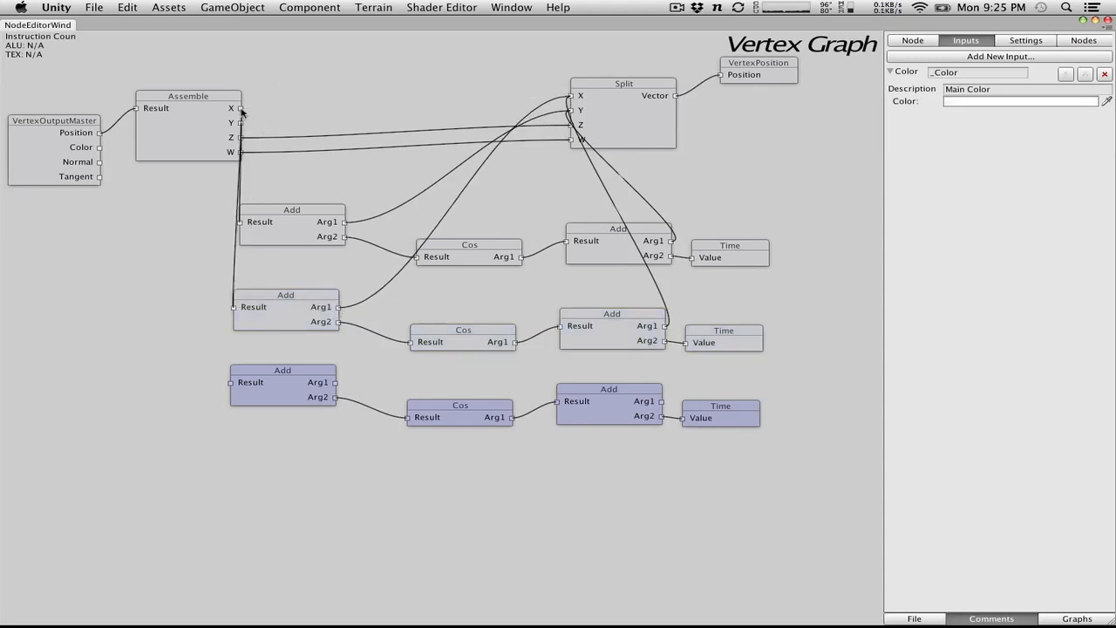
Step: Rearrange the two wired chains so the X chain sits above the Y chain without overlapping
drag(186, 300, 745, 218)
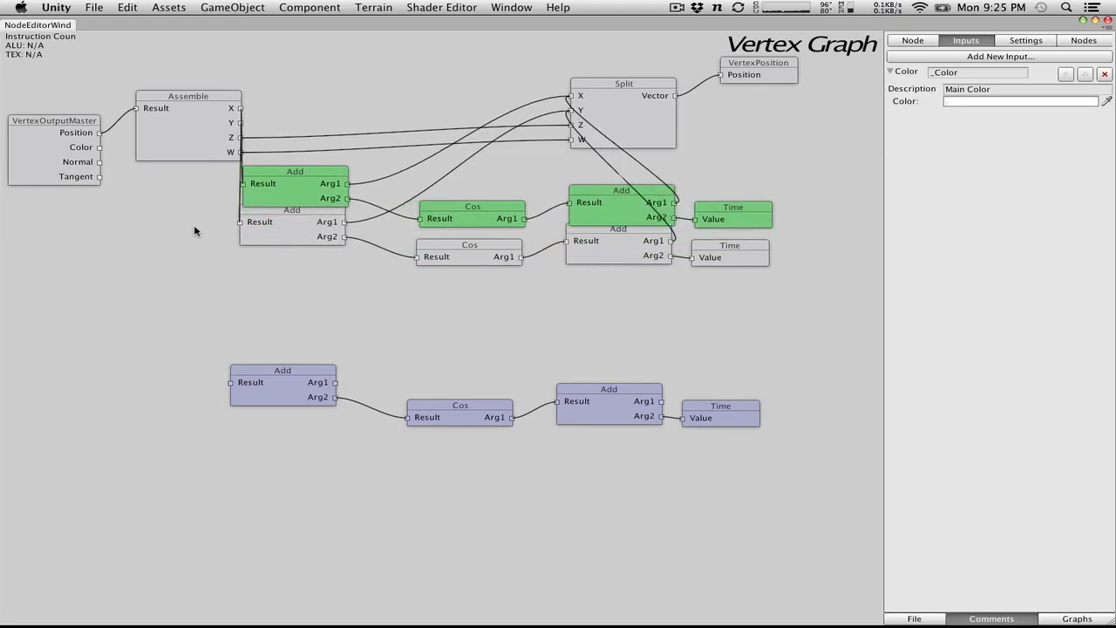
drag(196, 231, 753, 353)
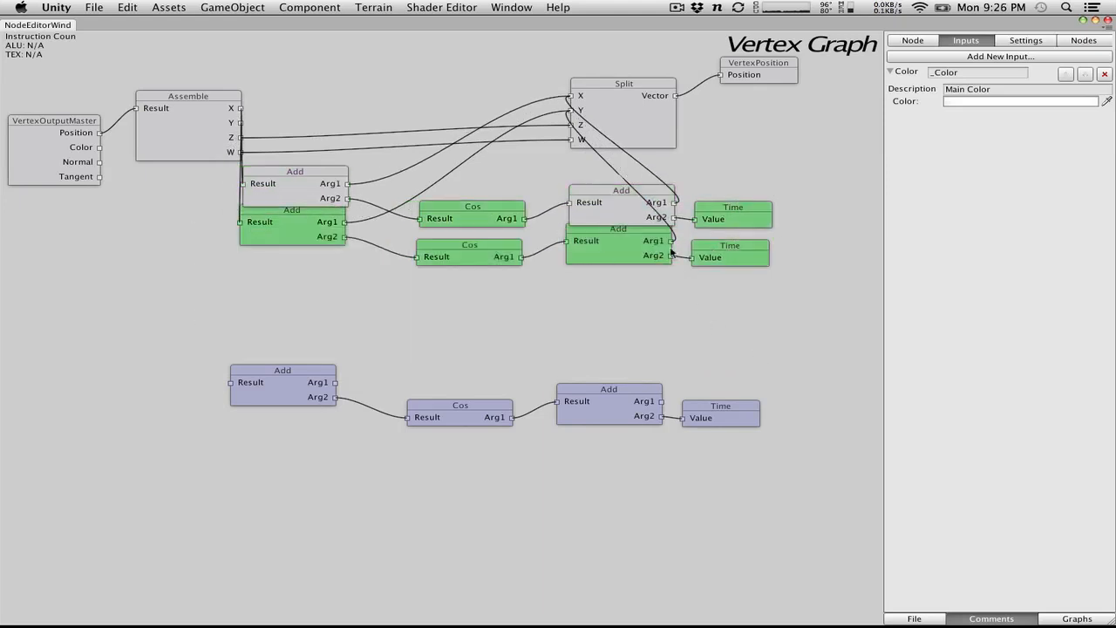
drag(671, 250, 677, 303)
drag(794, 284, 285, 300)
drag(197, 179, 800, 238)
drag(745, 208, 766, 241)
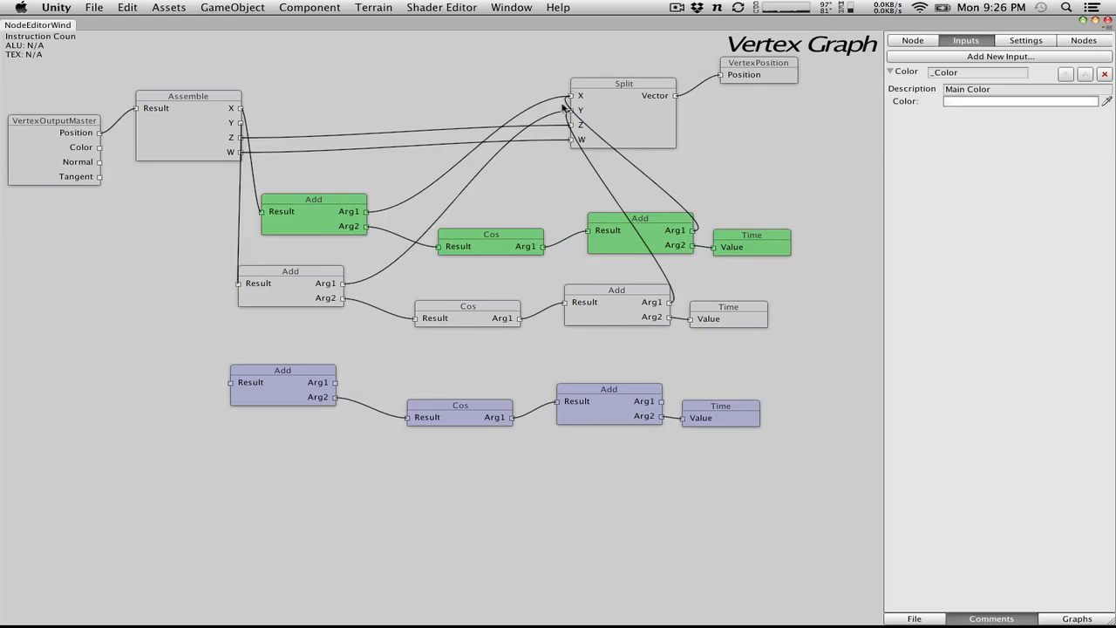
Step: Wire Split Z into Arg1 of both Add nodes in the third chain and that chain's result into Assemble Z
click(663, 402)
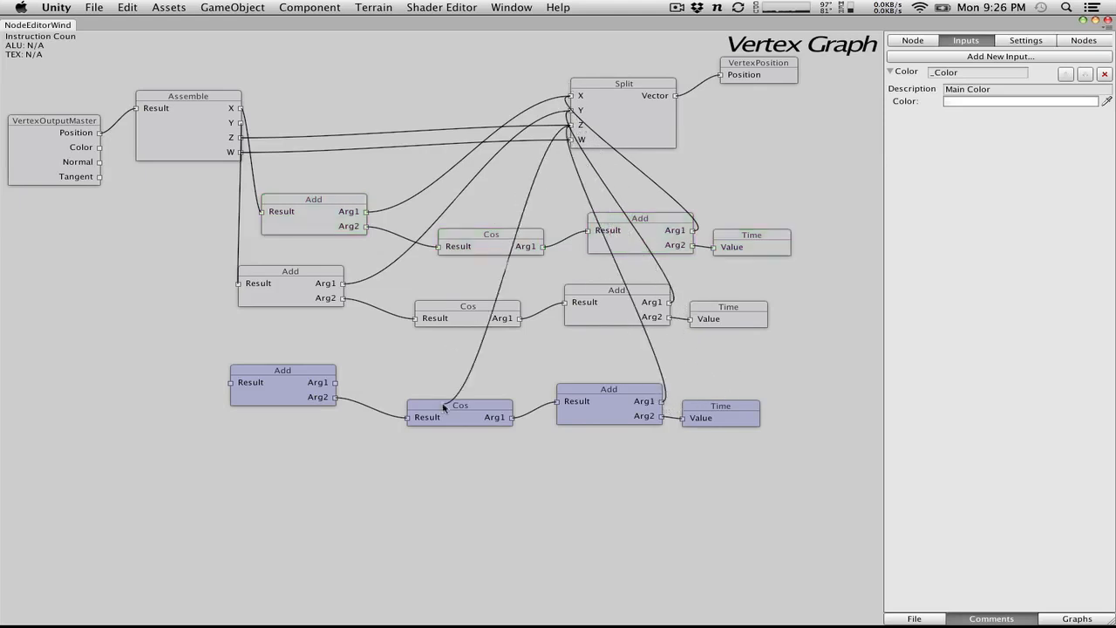
click(231, 382)
click(543, 377)
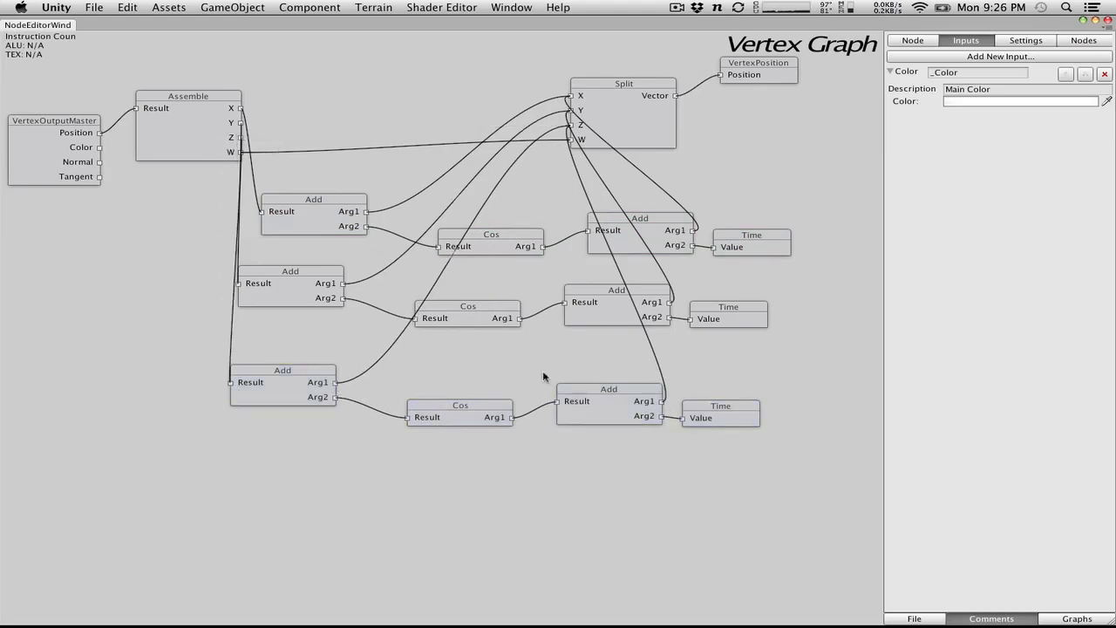
Step: Save the vertex graph and export the shader
click(907, 620)
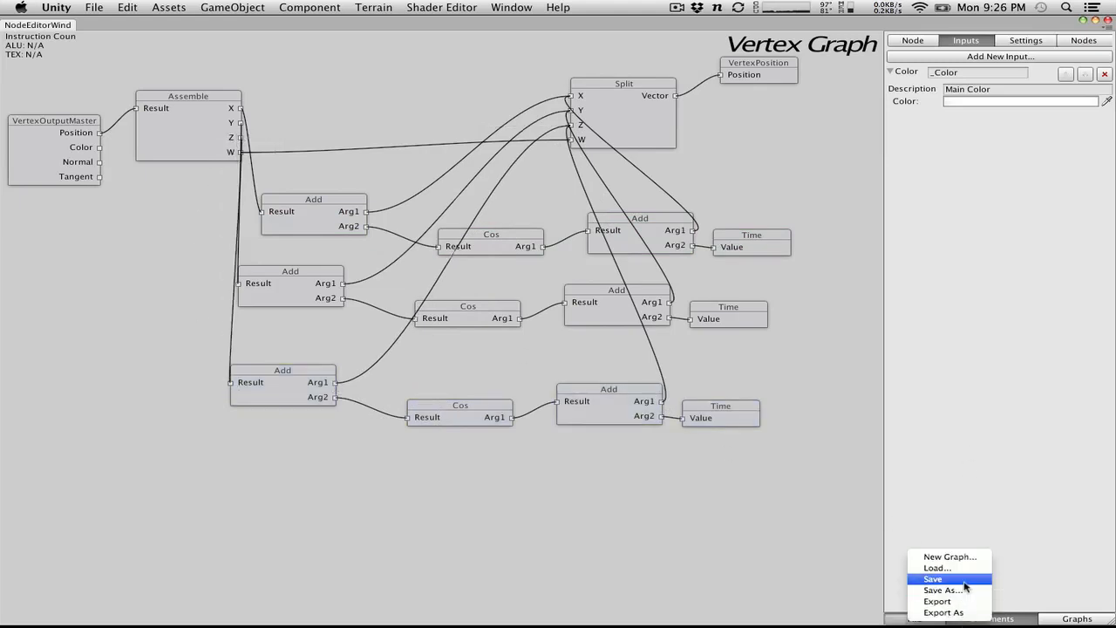
click(962, 579)
click(912, 619)
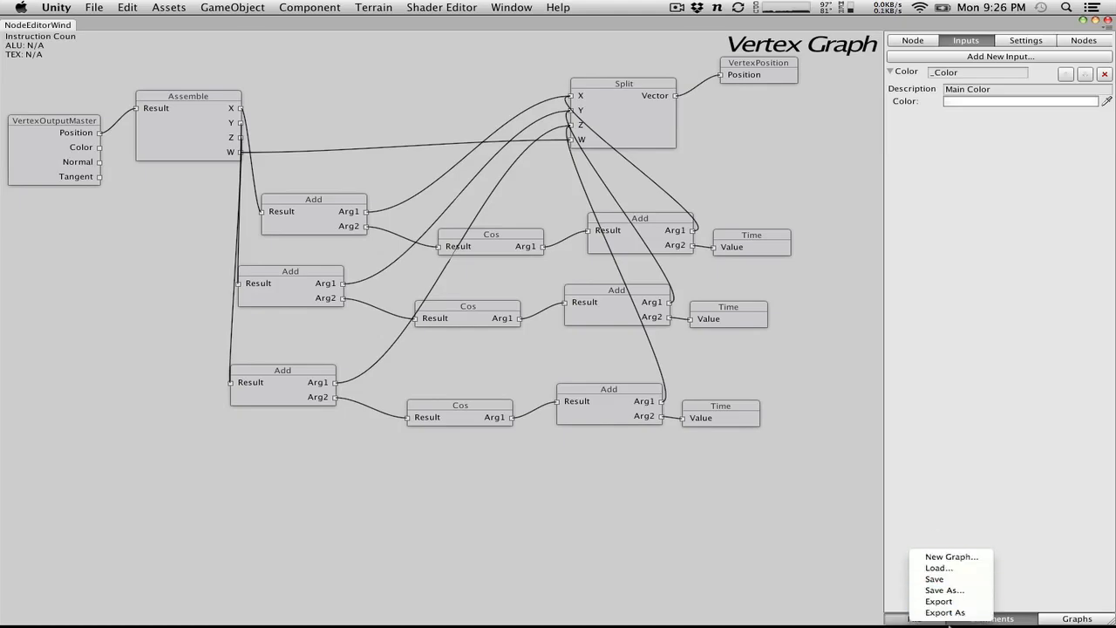
click(954, 601)
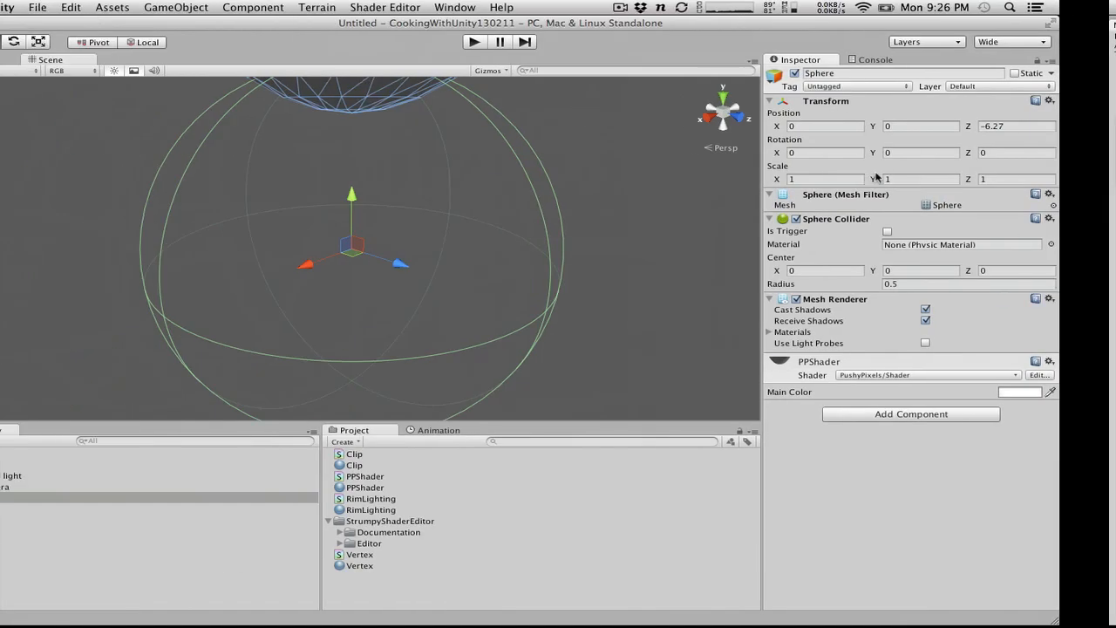
Step: Play the scene, apply the PPShader material to the Cube and the Capsule to test the deformation, and stop playback
click(530, 42)
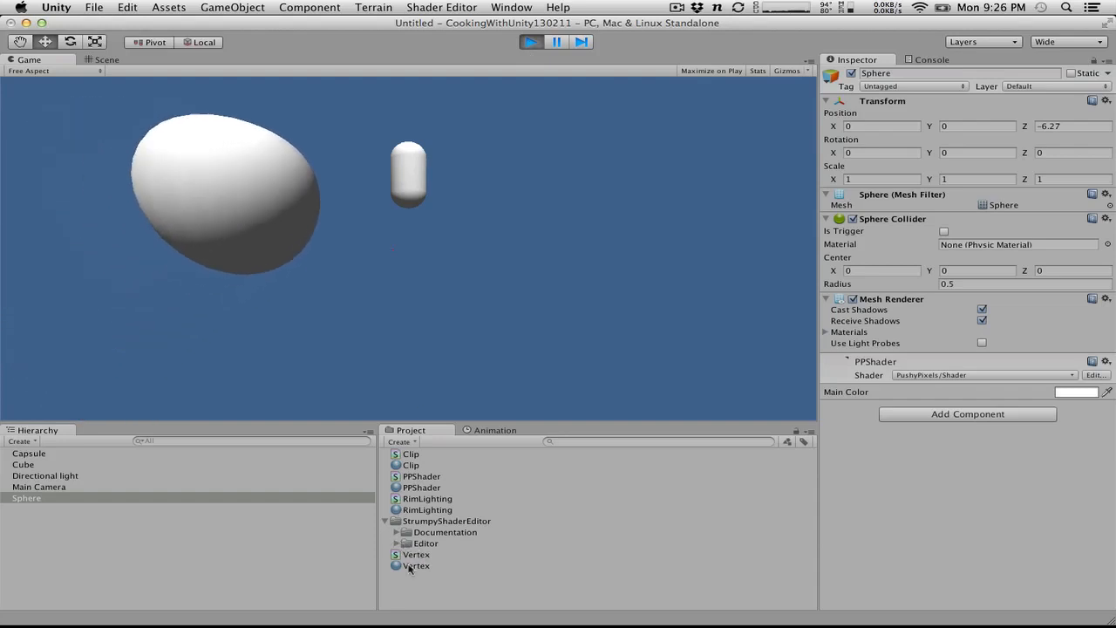
drag(413, 488, 74, 464)
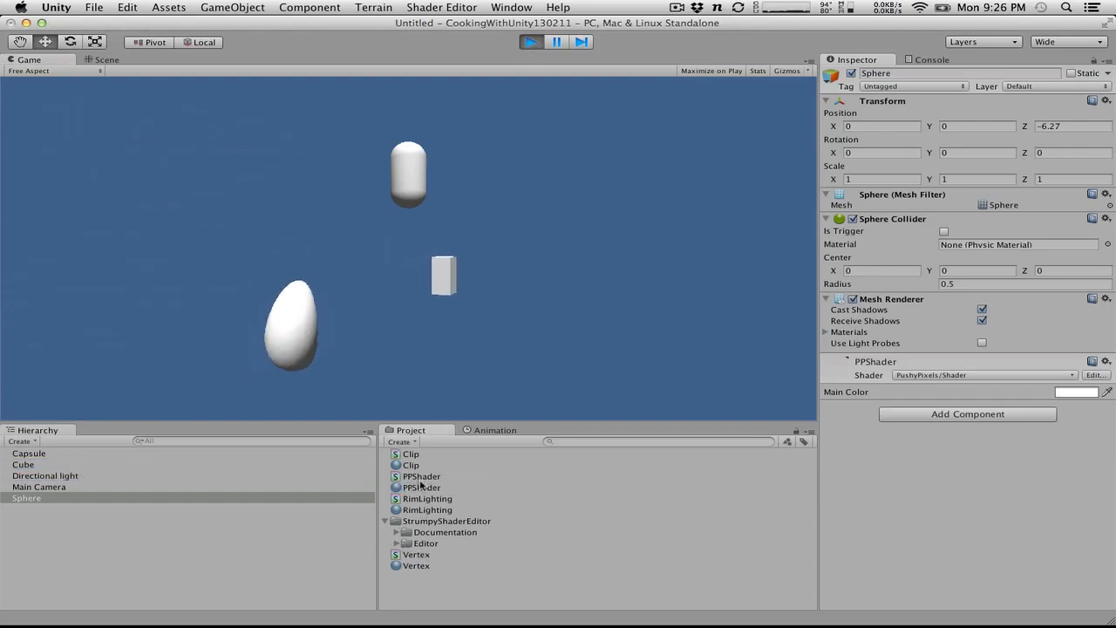
drag(421, 485, 51, 457)
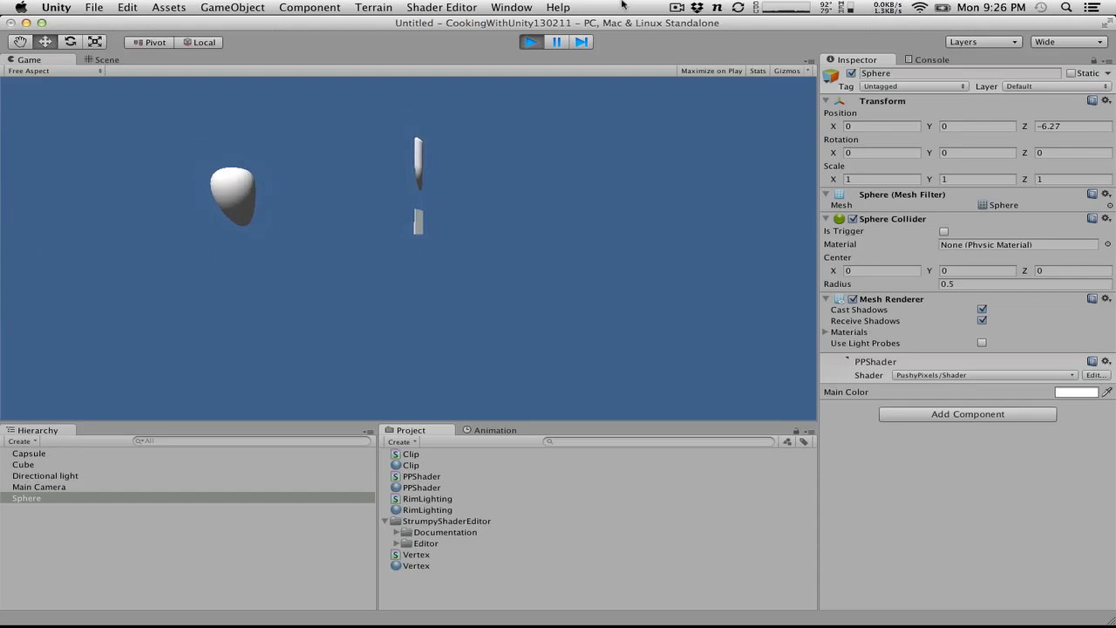
key(super+p)
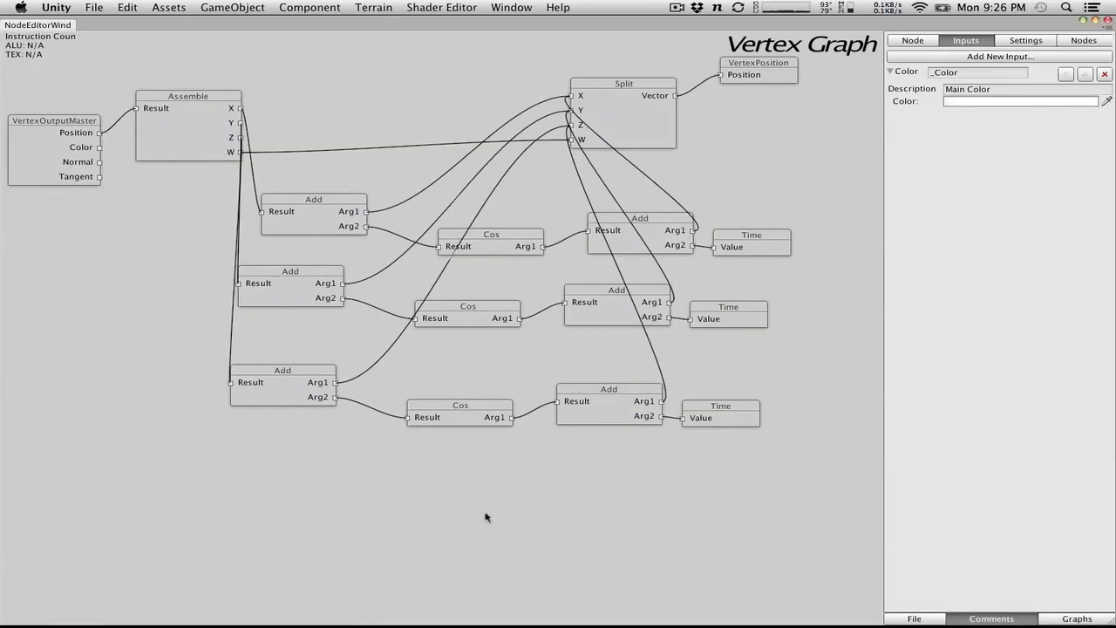
Step: Reposition the first Add nodes of the X and Y chains closer to their Cos nodes so their wires separate
drag(328, 211, 318, 207)
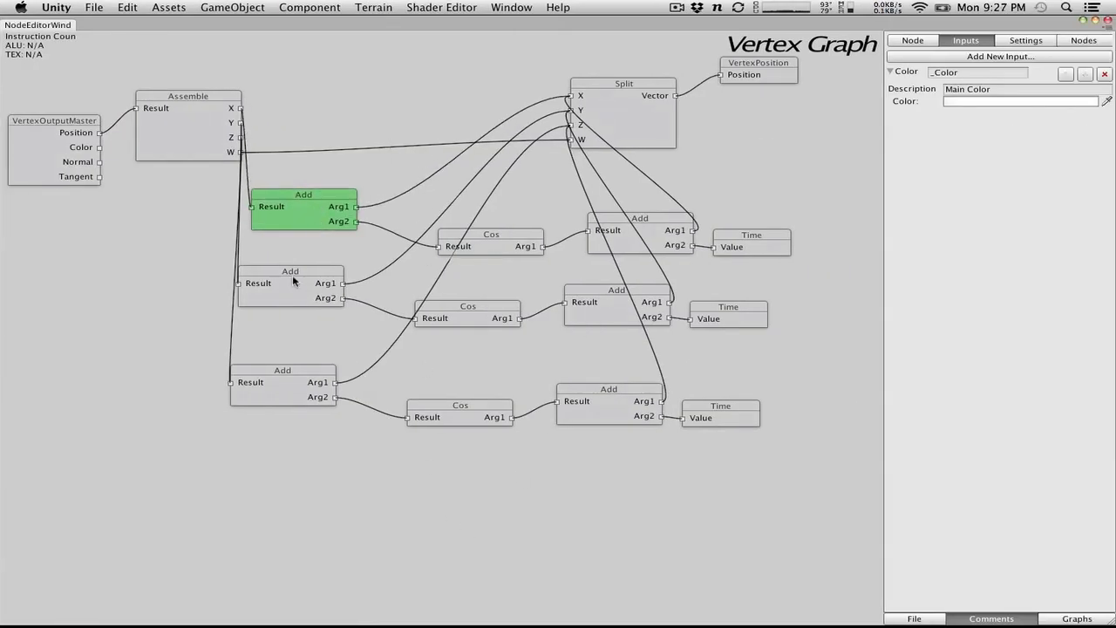
drag(293, 280, 324, 269)
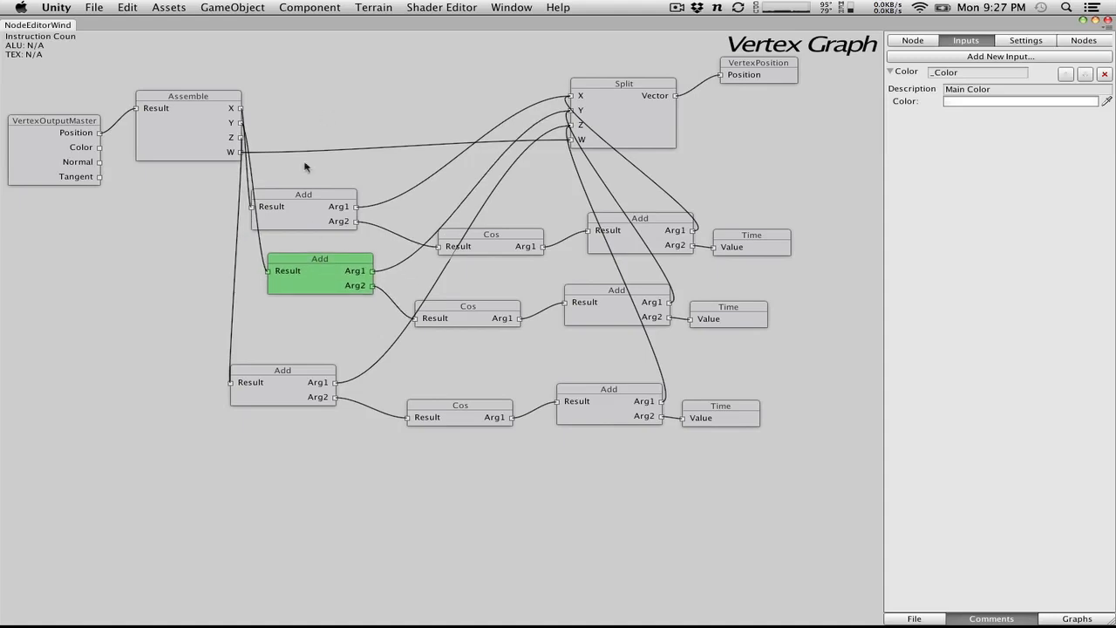
drag(318, 202, 353, 197)
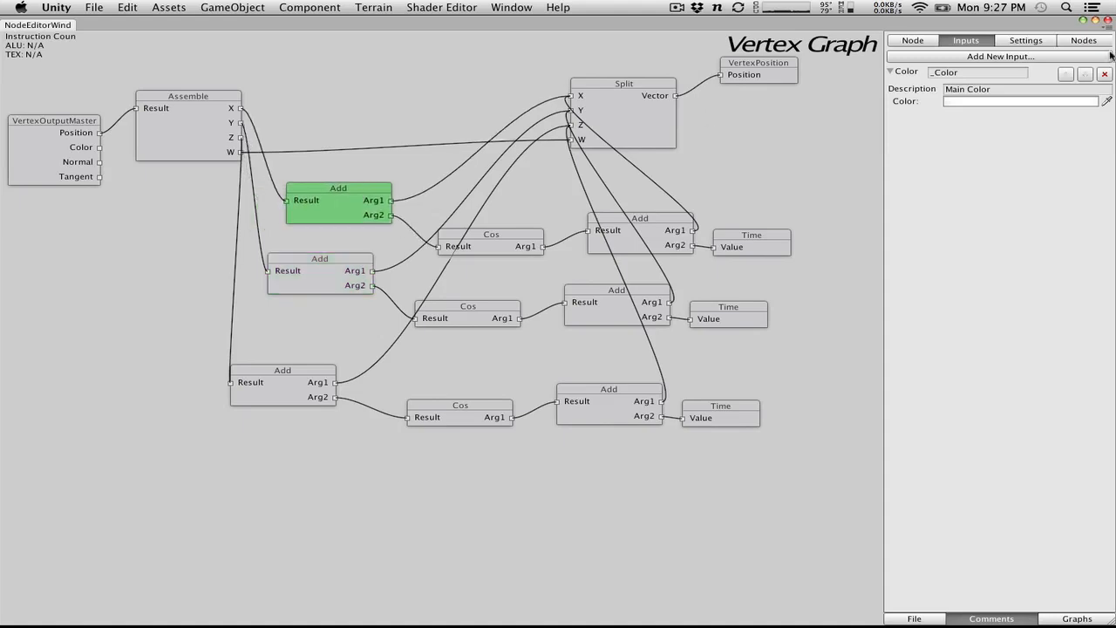
Step: Add a Range Property to the shader inputs
click(907, 41)
click(957, 40)
click(972, 58)
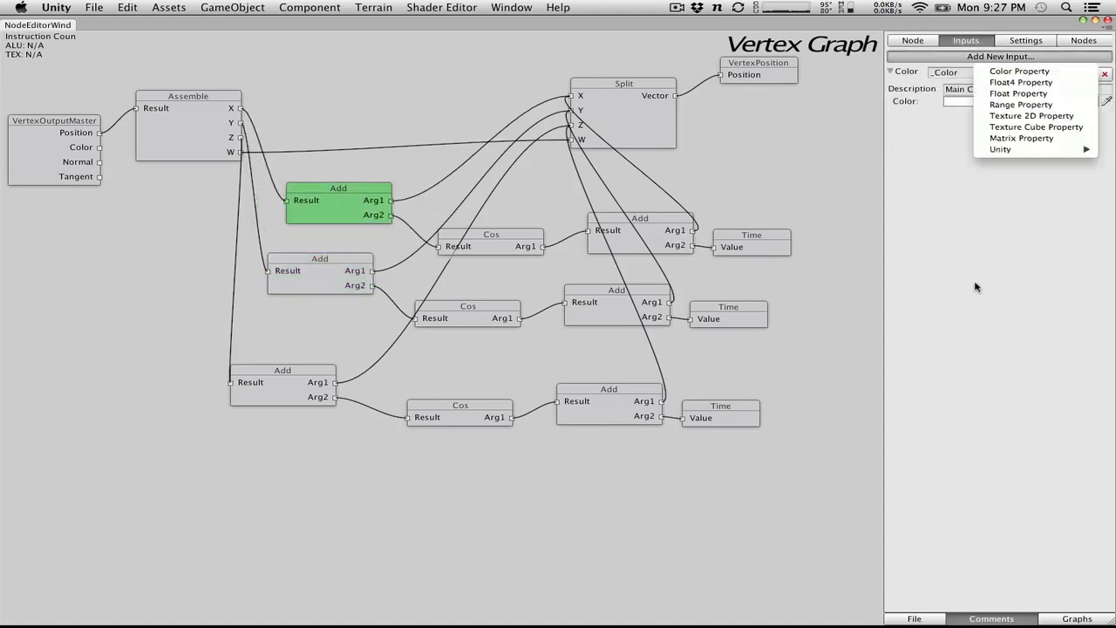
mouse_move(1042, 155)
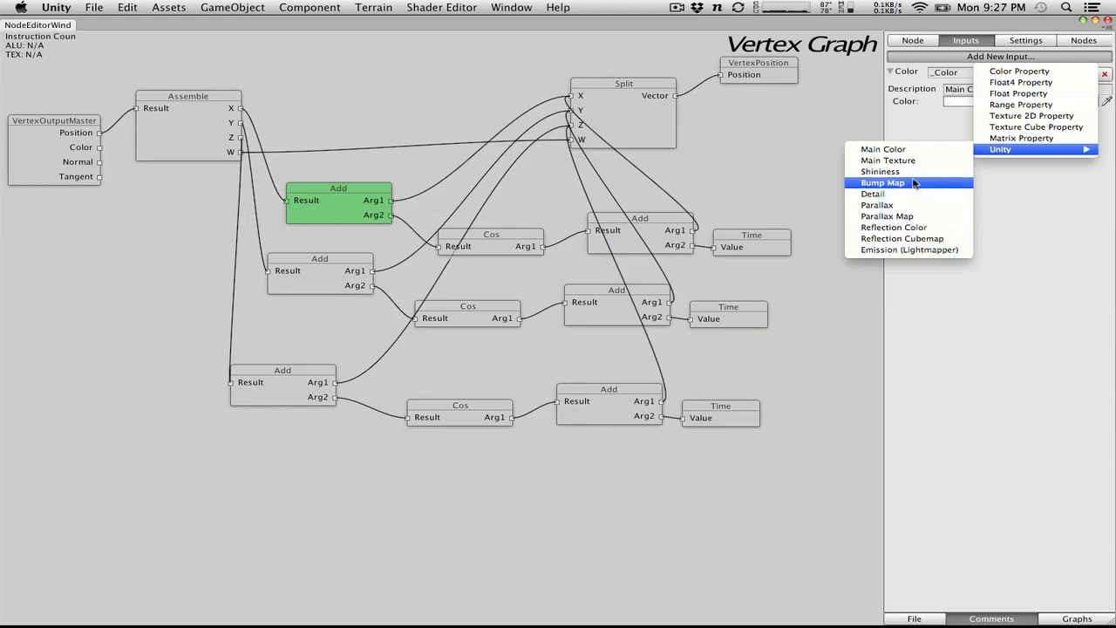
click(1022, 106)
click(971, 123)
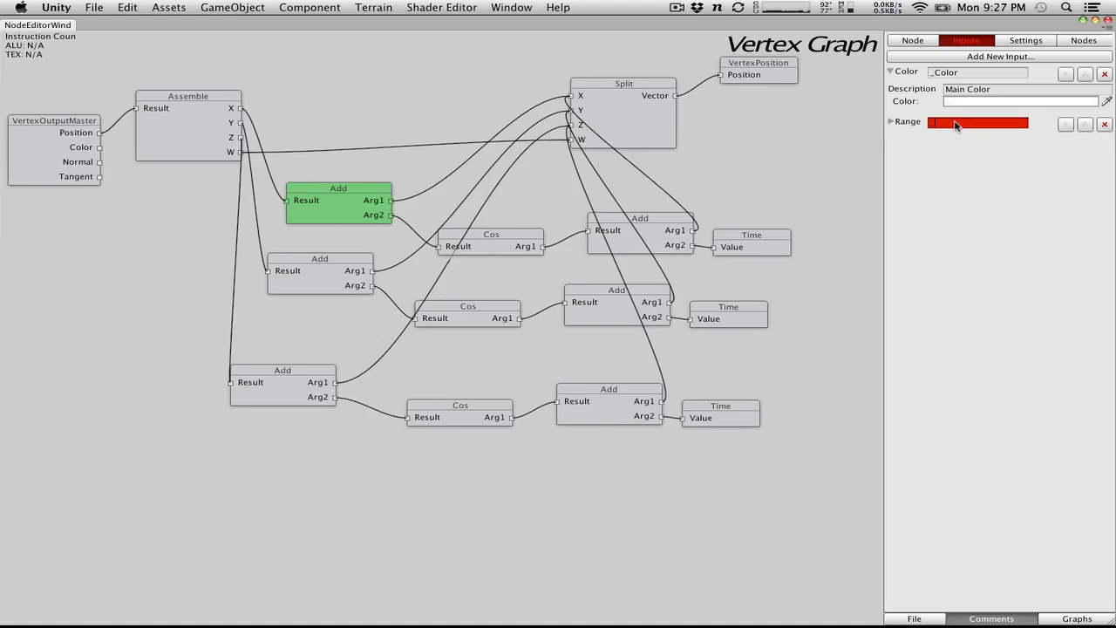
Step: Close and reopen the shader editor, and name the Range input _Waves
click(1107, 21)
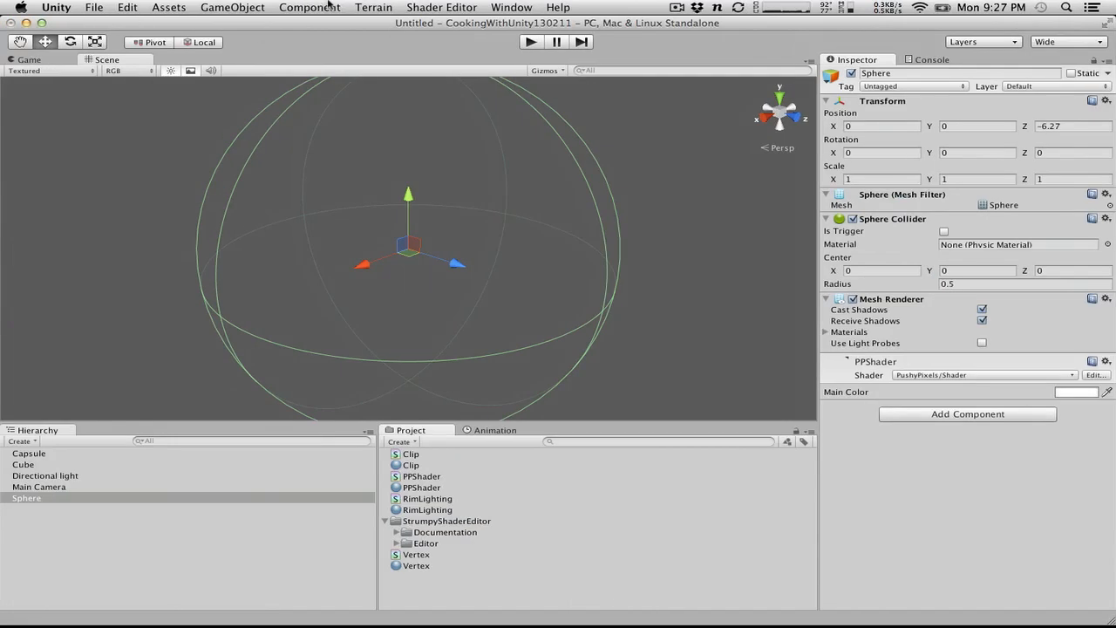
click(511, 7)
click(471, 33)
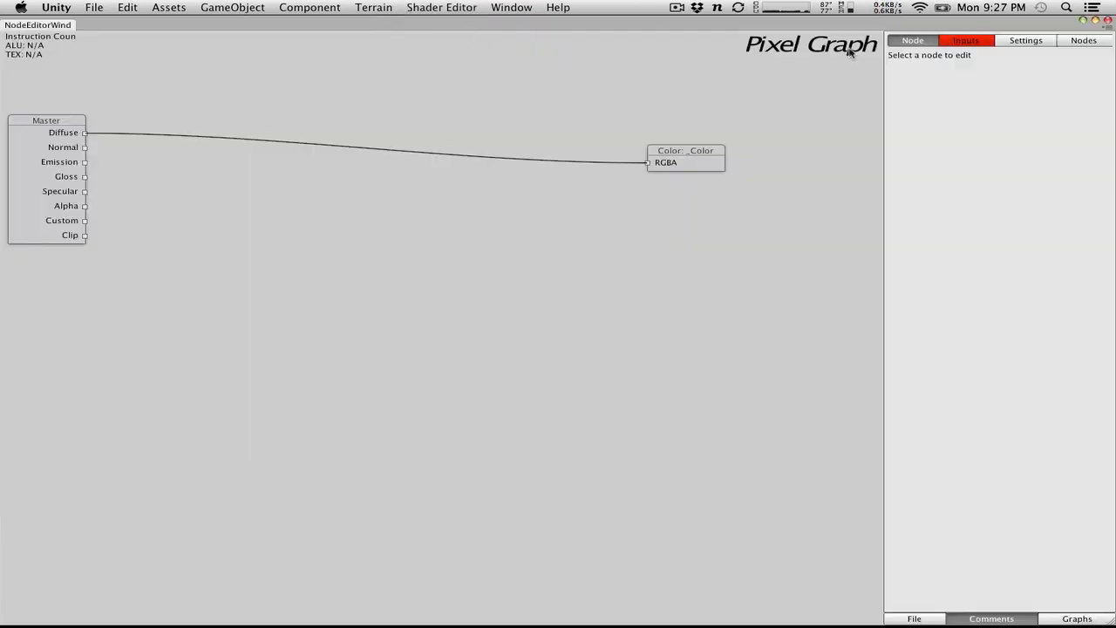
click(966, 42)
click(972, 124)
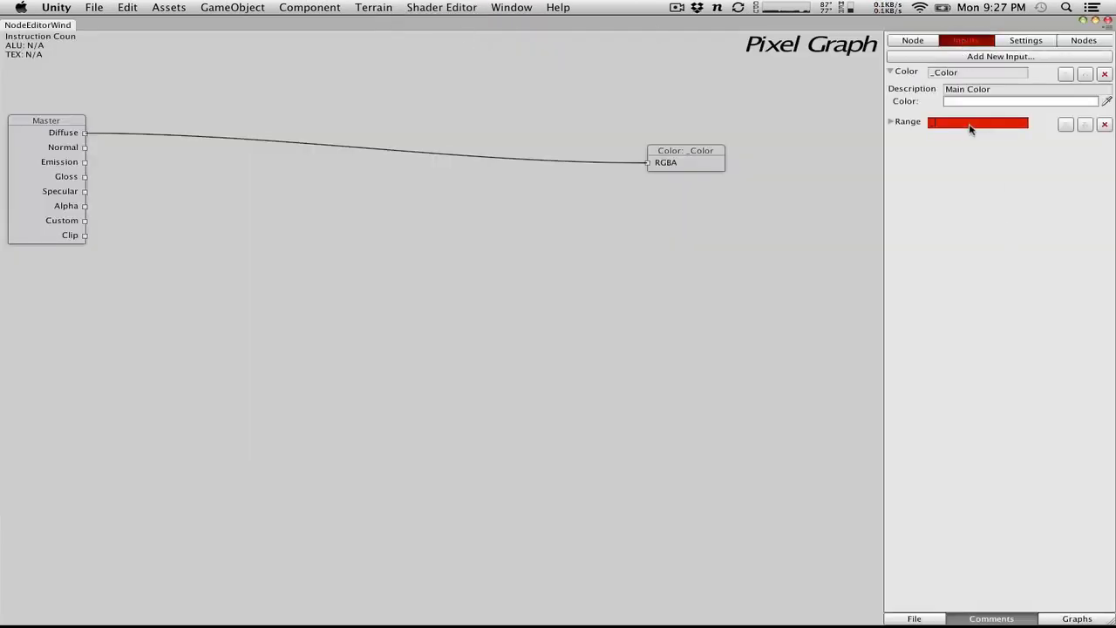
text(_Waves)
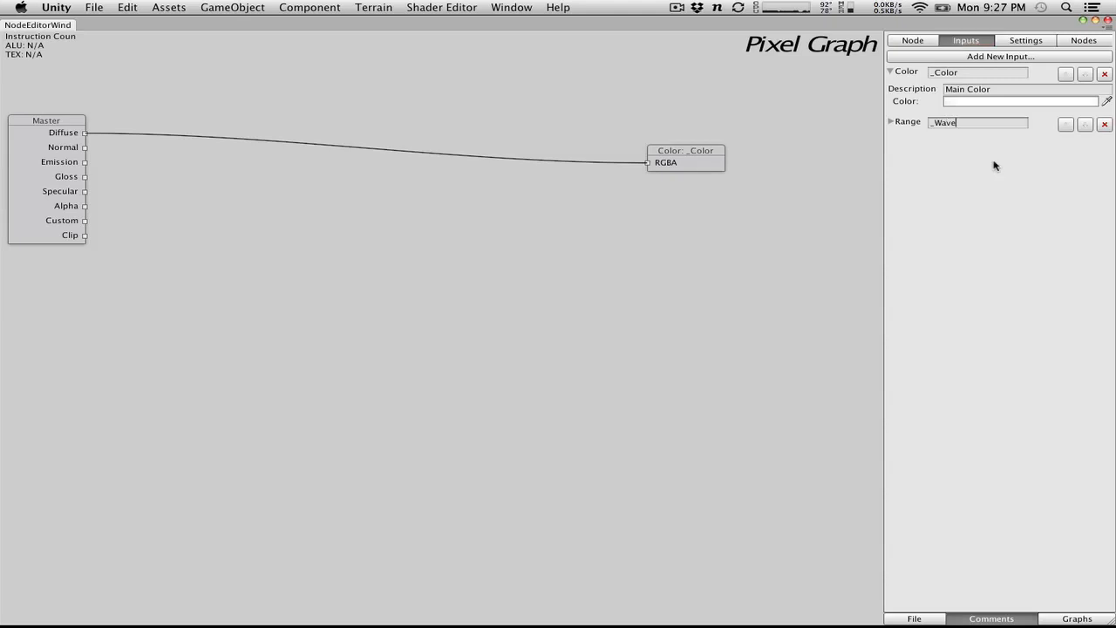
Step: Export the shader and switch to the Vertex graph
click(931, 616)
click(954, 605)
click(1093, 619)
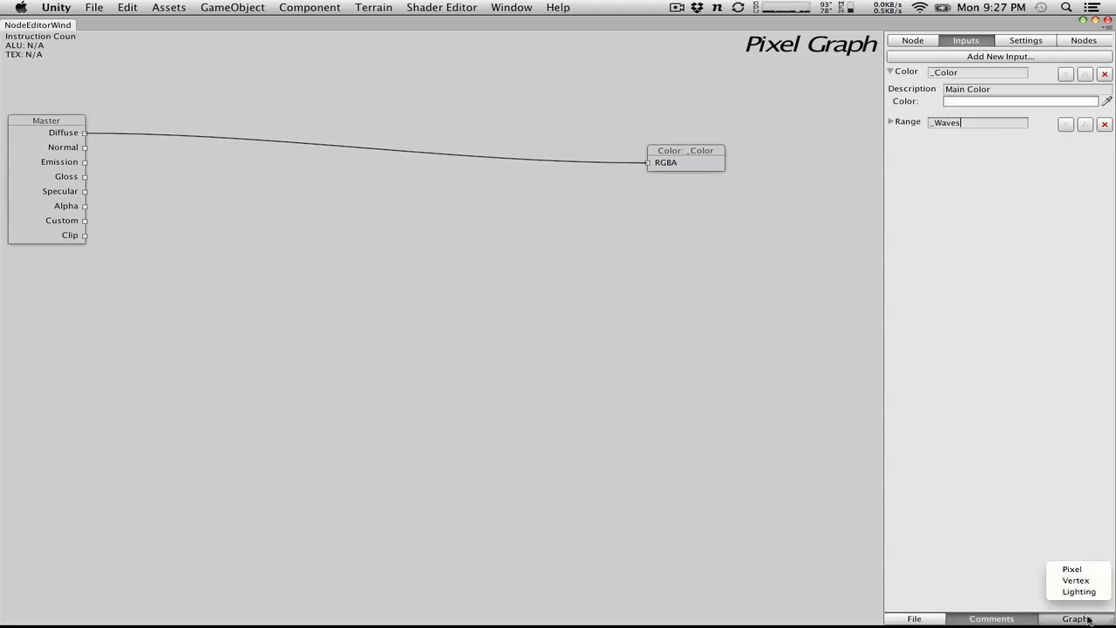
click(1075, 580)
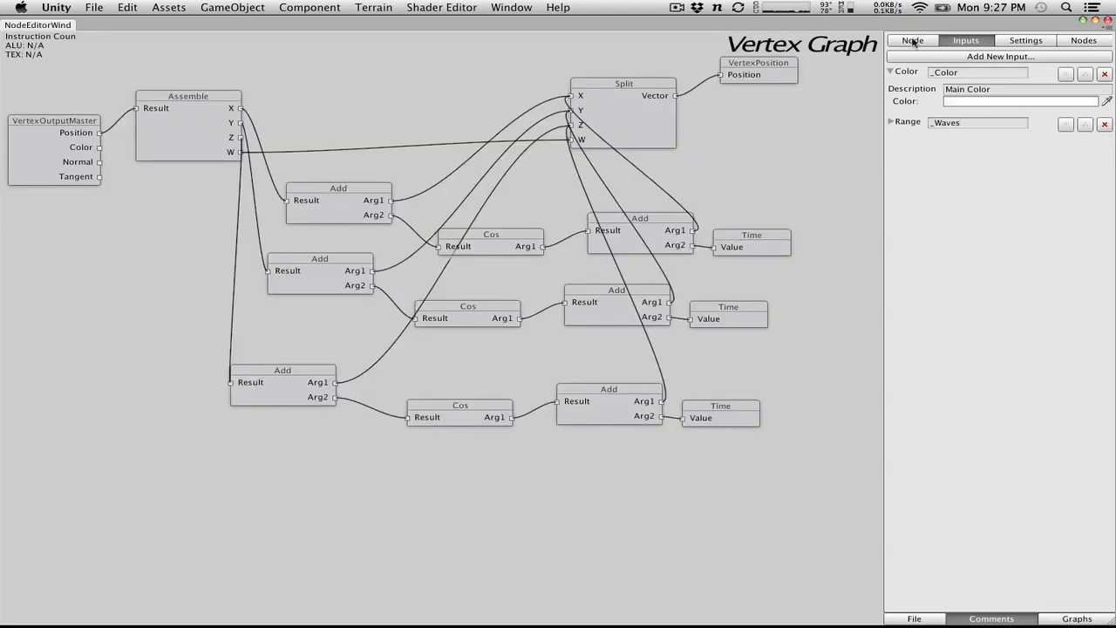
right_click(786, 401)
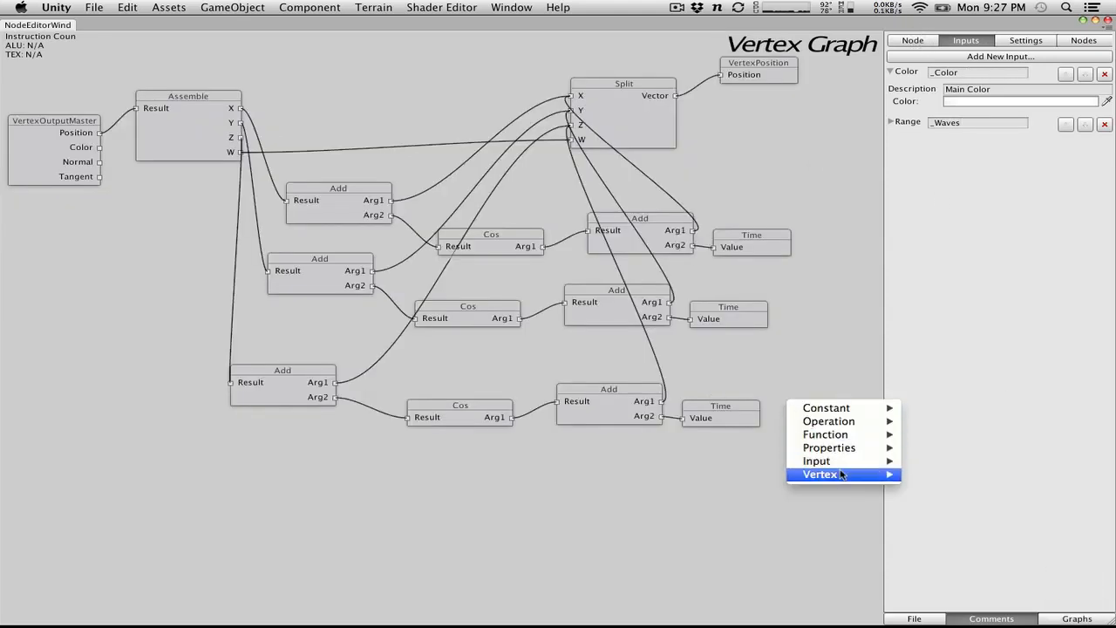
mouse_move(844, 462)
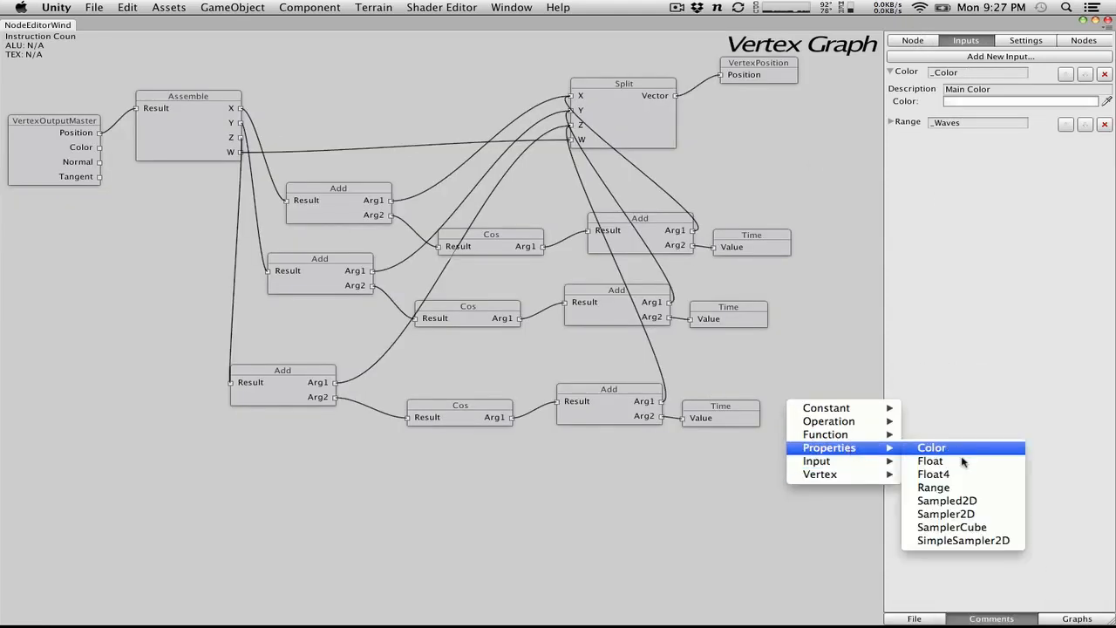
click(969, 462)
drag(809, 425, 399, 488)
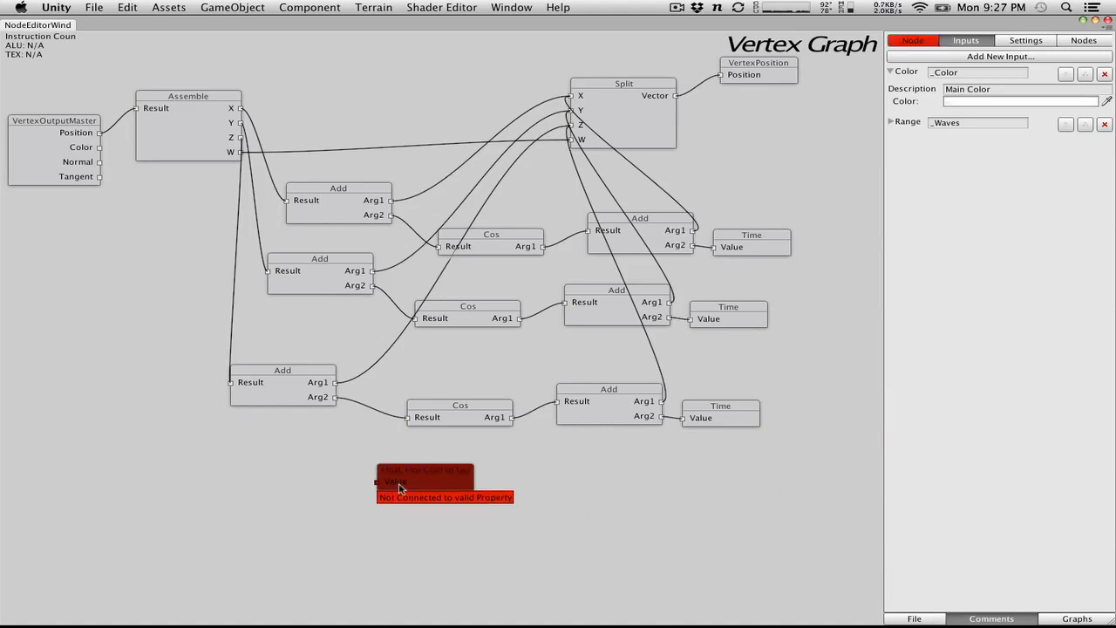
key(Delete)
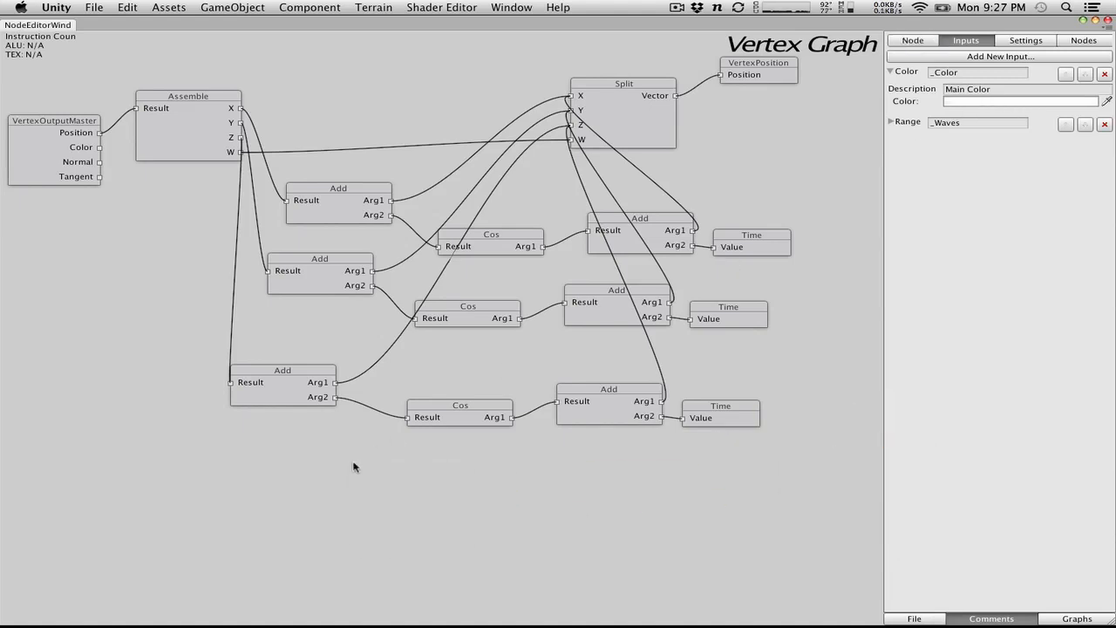
Step: Add a Range property node below the third chain and set its Input Property to _Waves
right_click(354, 463)
mouse_move(433, 512)
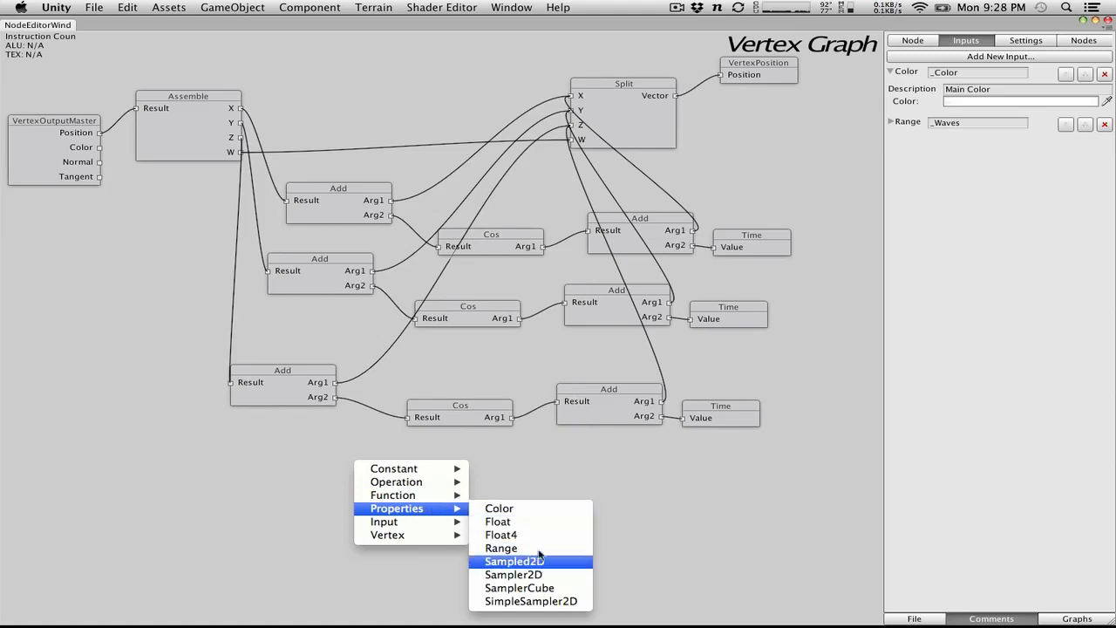
click(501, 548)
click(388, 486)
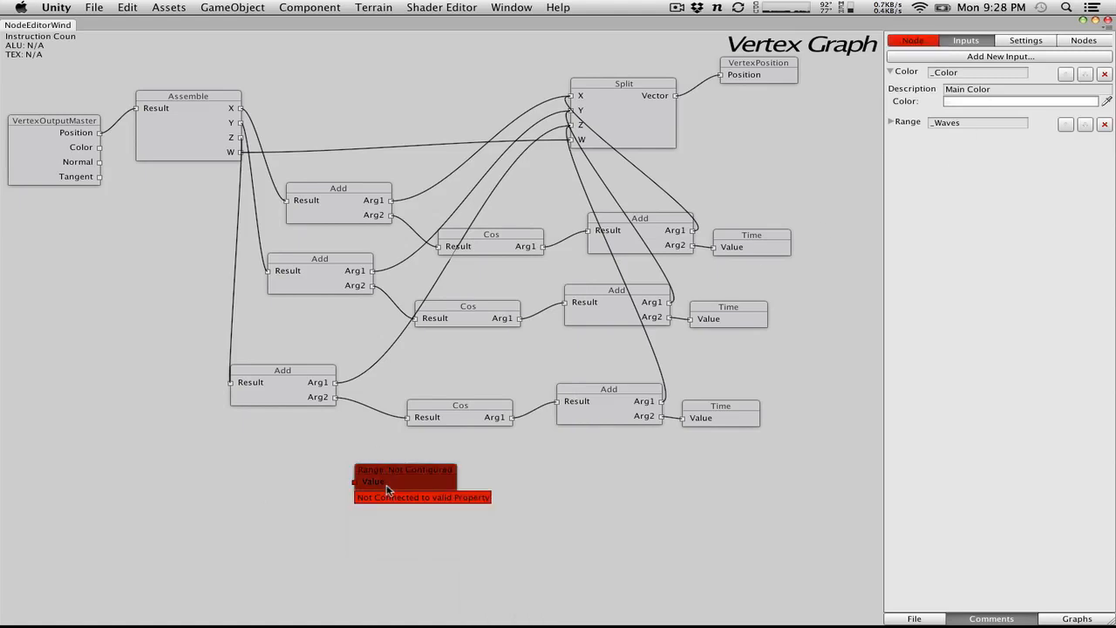
click(912, 41)
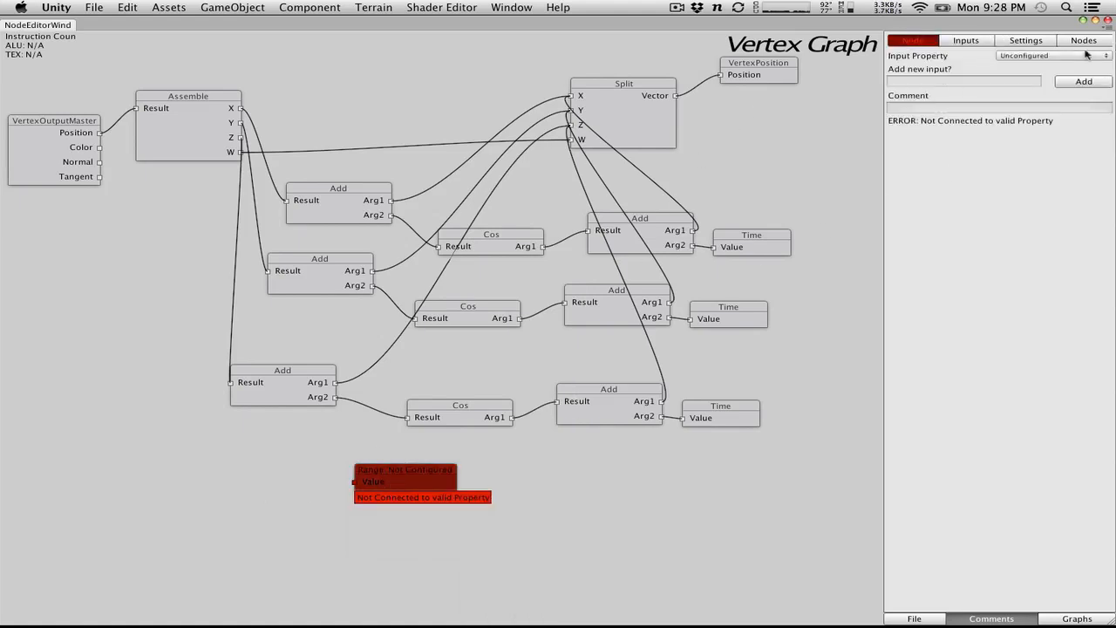
click(1084, 55)
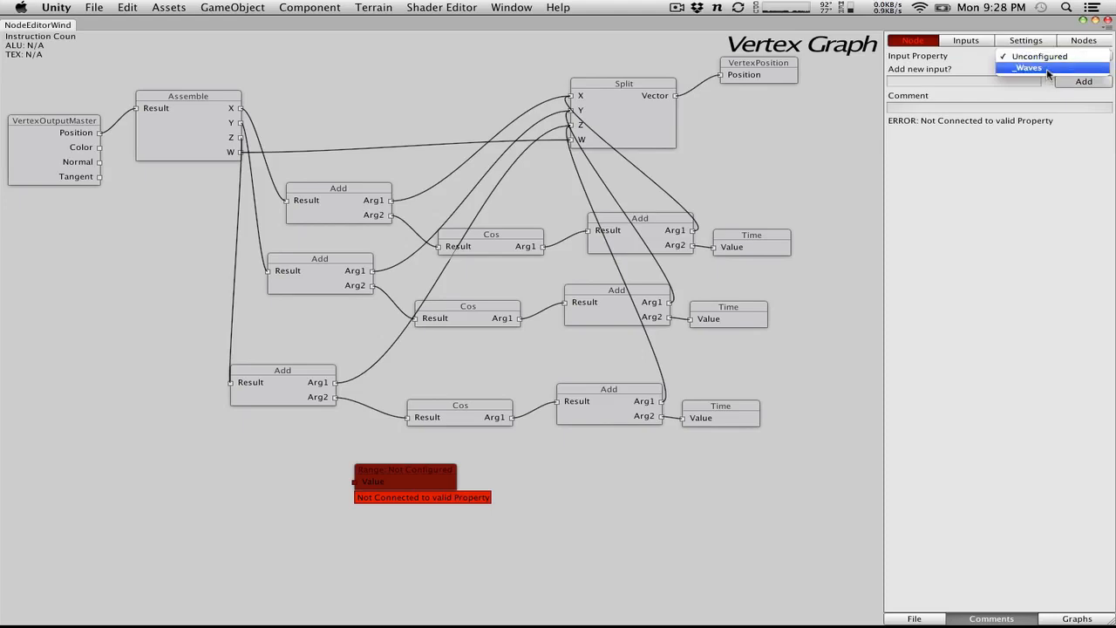
click(1048, 68)
drag(390, 481, 423, 499)
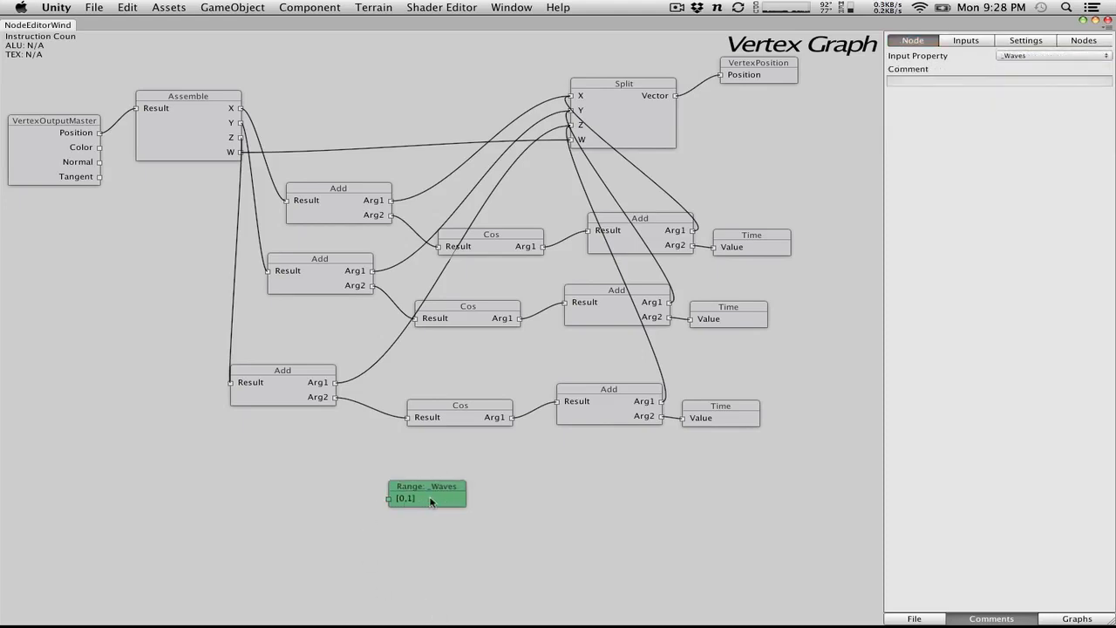
Step: Set the _Waves range's maximum to 10 and its value to 1
click(959, 44)
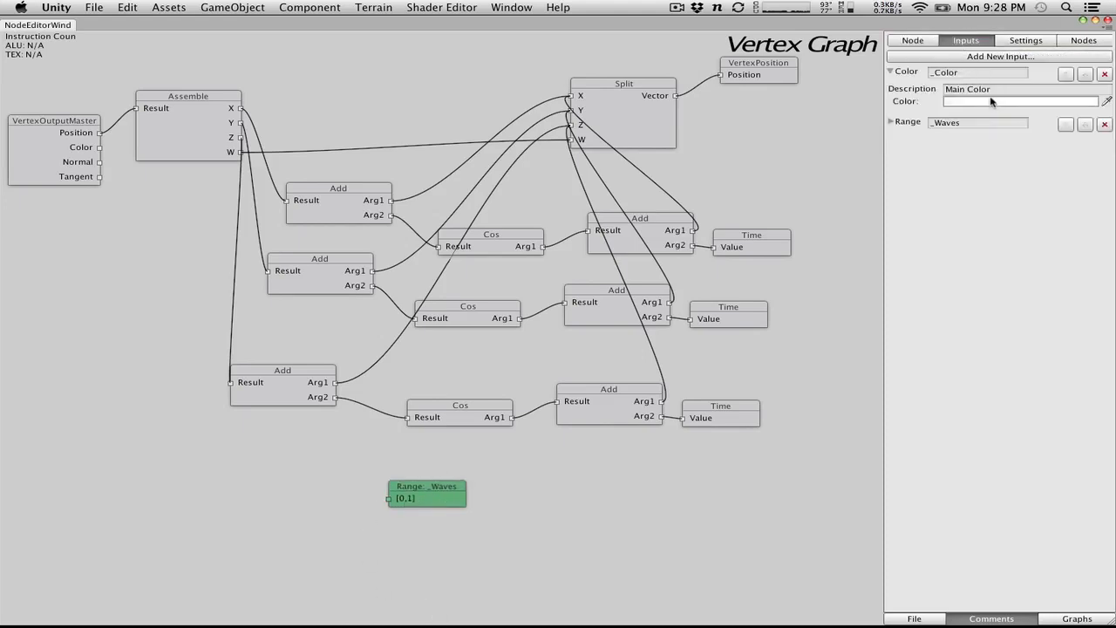
click(891, 122)
click(1017, 163)
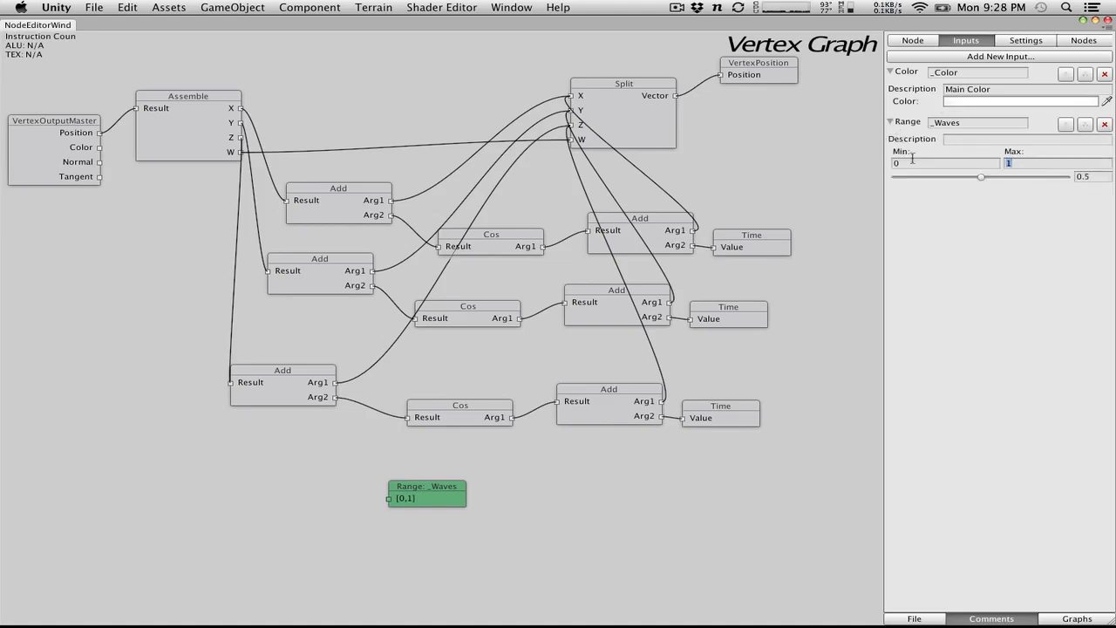
text(0)
click(1095, 175)
text(1)
Step: Move the _Waves node aside and place a Multiply operation node to the left of the Add chains
drag(427, 486, 345, 492)
right_click(219, 482)
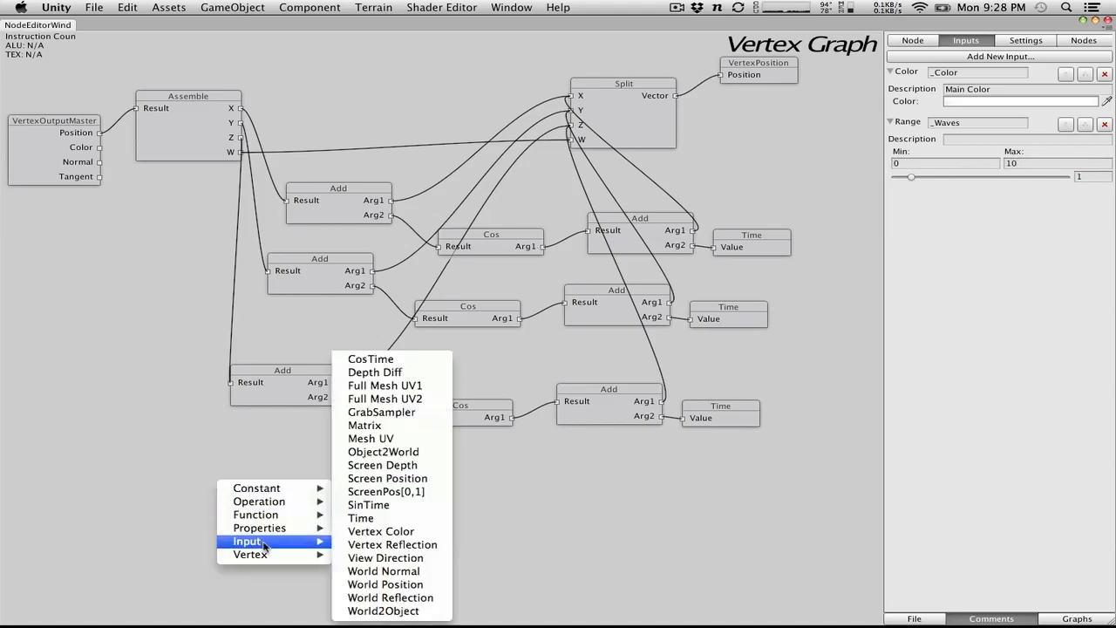
mouse_move(262, 501)
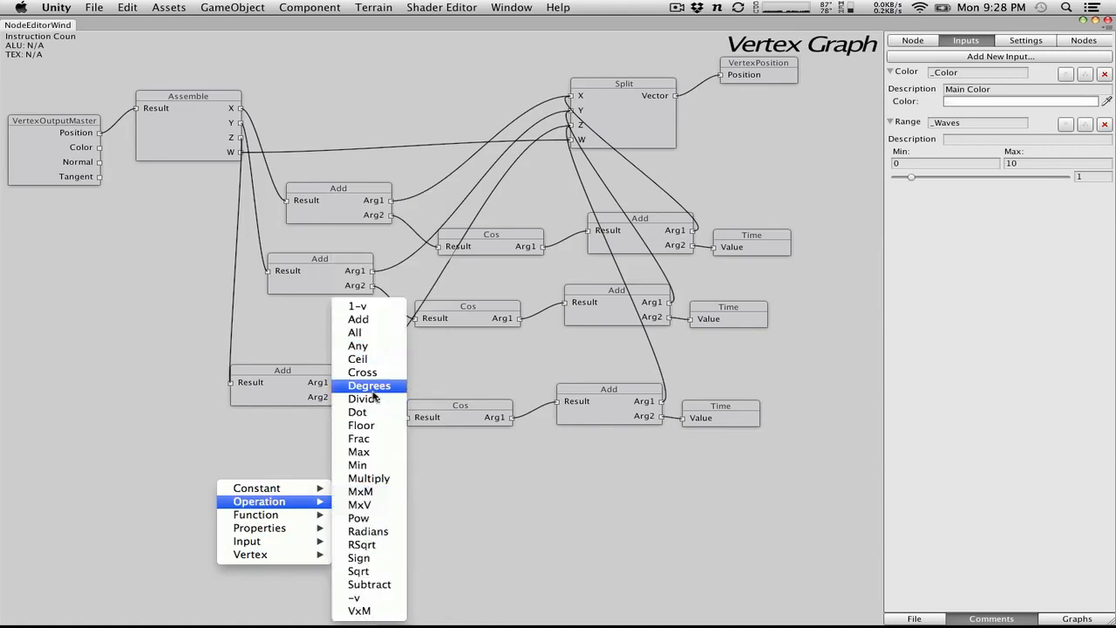
click(359, 478)
drag(274, 503, 125, 318)
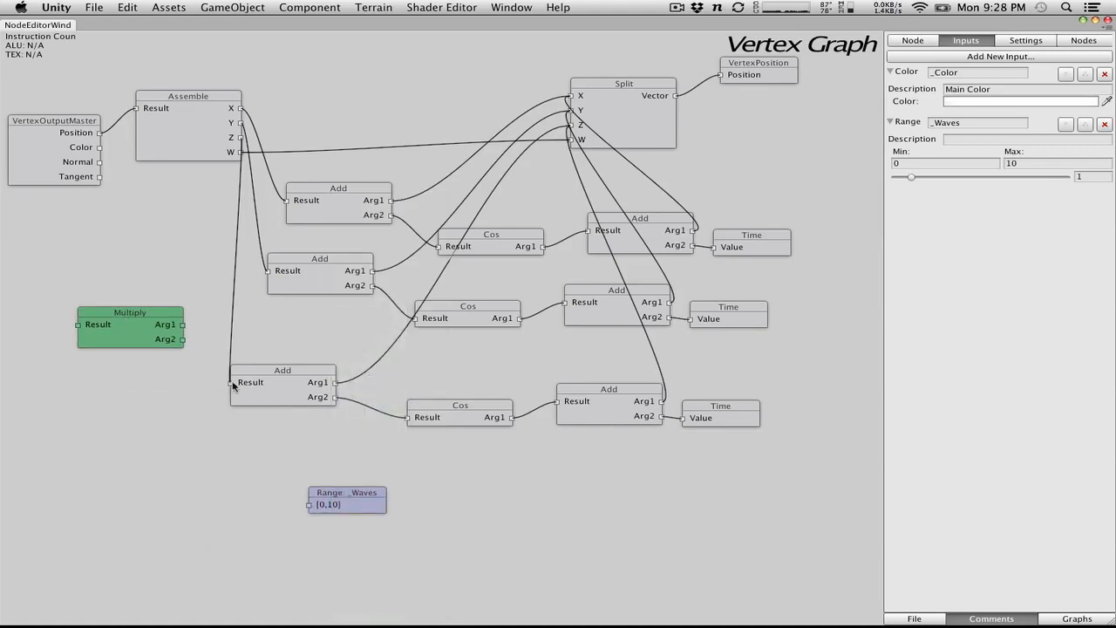
Step: Duplicate the Multiply node and arrange three copies in a column beside the three Add chains
drag(137, 335, 138, 376)
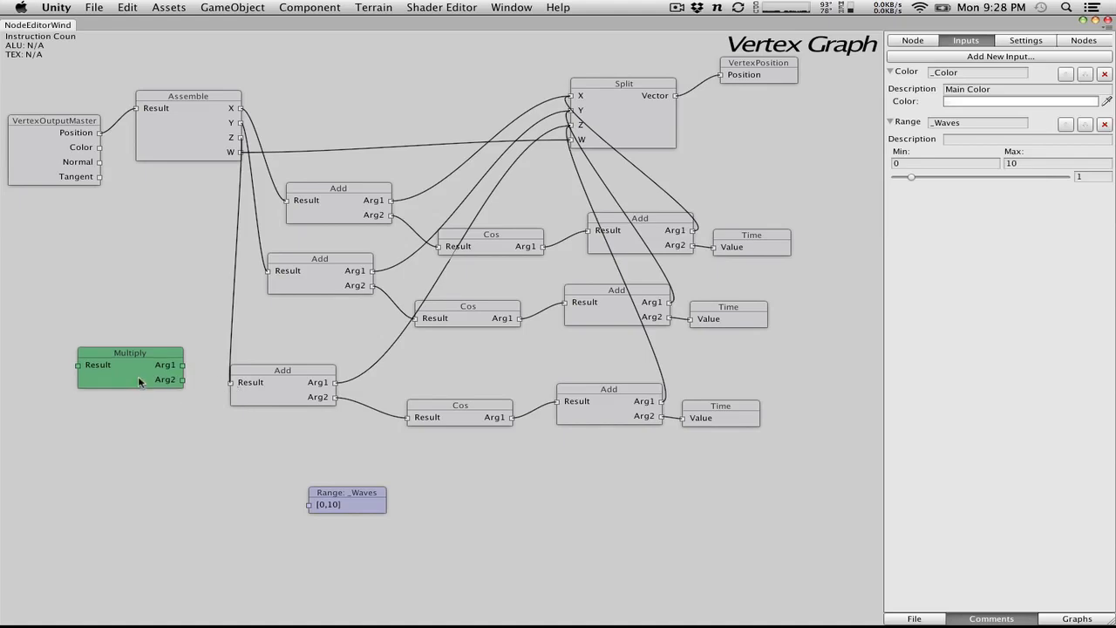
drag(143, 315, 151, 229)
key(super+d)
Step: Connect the _Waves range to Arg2 and each chain's Add result to Arg1 of the three Multiply nodes
drag(309, 504, 183, 379)
drag(310, 501, 182, 309)
drag(312, 504, 186, 238)
drag(283, 202, 187, 224)
drag(268, 270, 186, 296)
drag(228, 383, 182, 366)
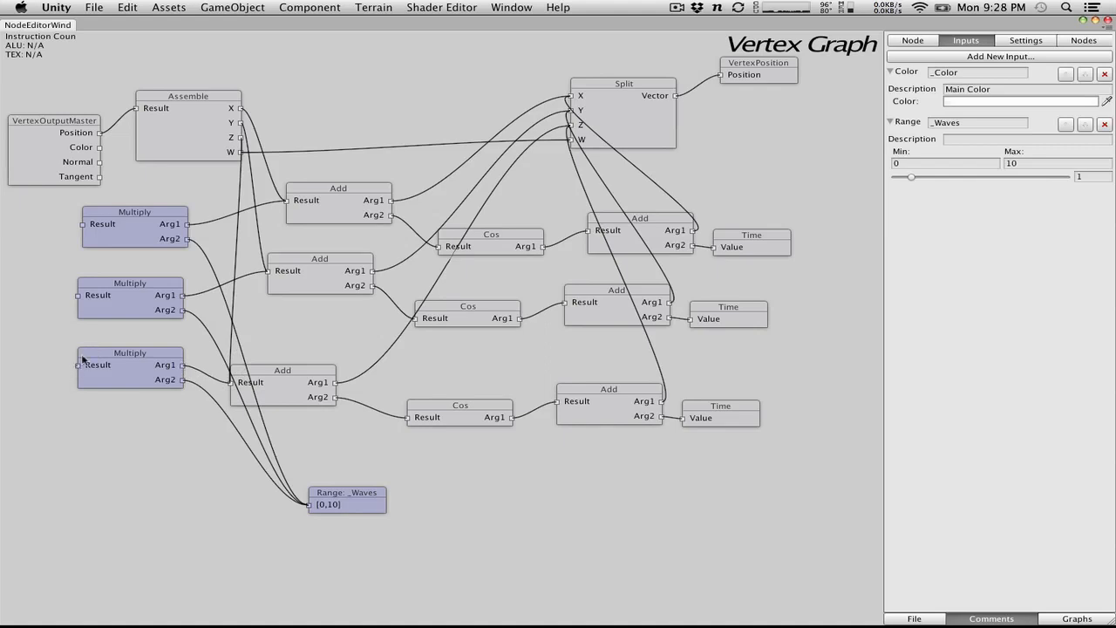
Step: Connect the three Multiply results to Assemble's X, Y and Z inputs, and shift the upper Multiply node closer to its Add node
drag(79, 363, 241, 153)
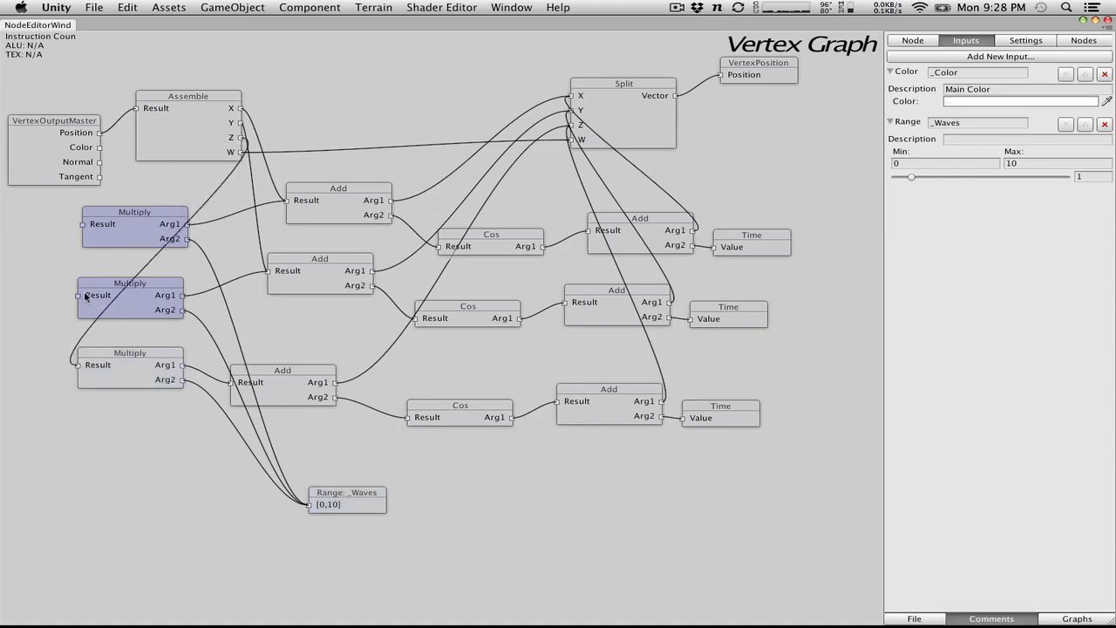
drag(80, 295, 241, 137)
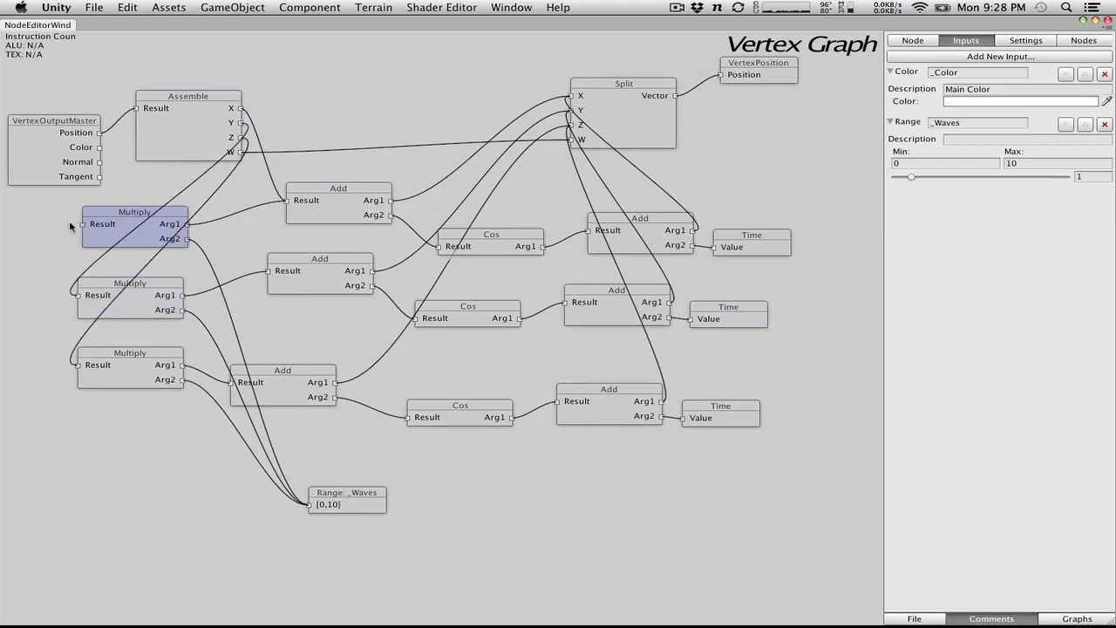
click(83, 223)
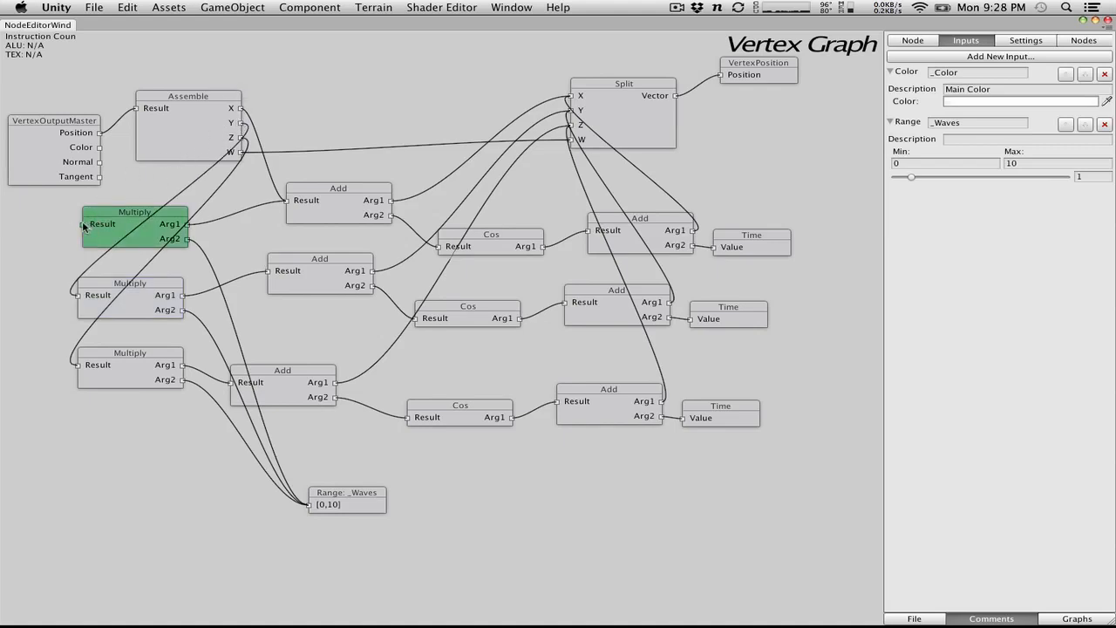
drag(83, 225, 236, 116)
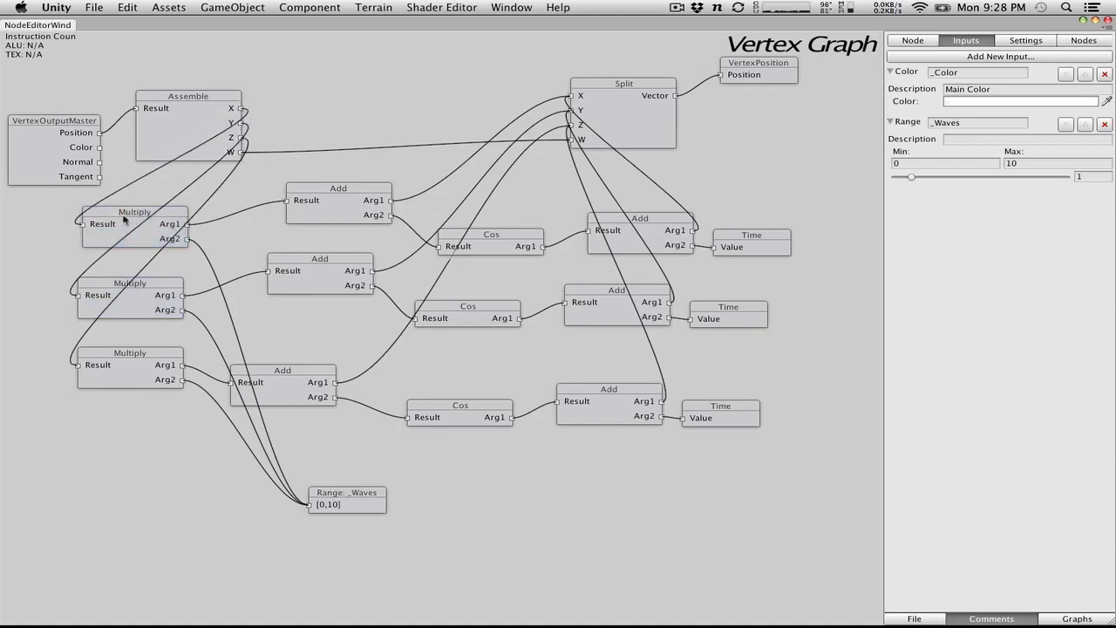
drag(124, 220, 170, 207)
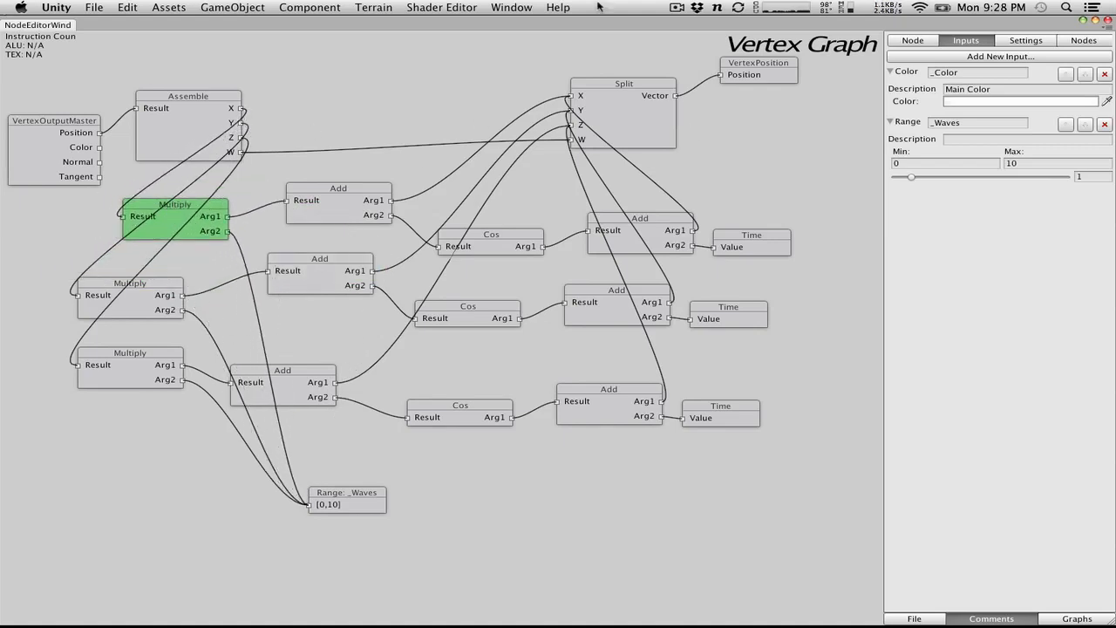
click(106, 5)
click(129, 24)
click(127, 7)
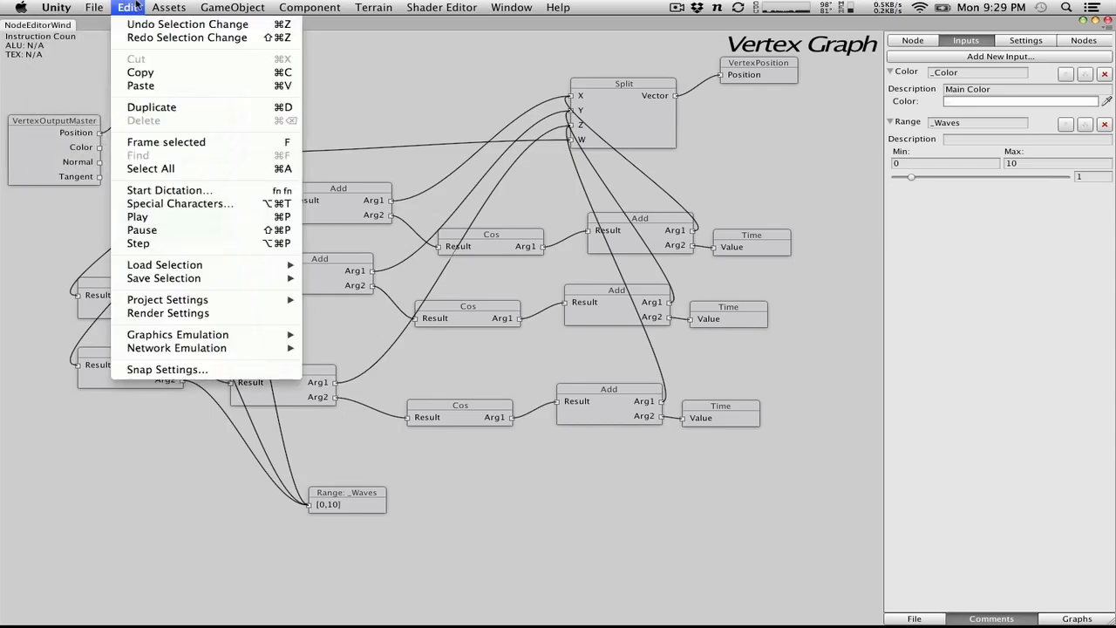
click(137, 40)
Step: Export the shader with the three Multiply nodes in place
click(895, 620)
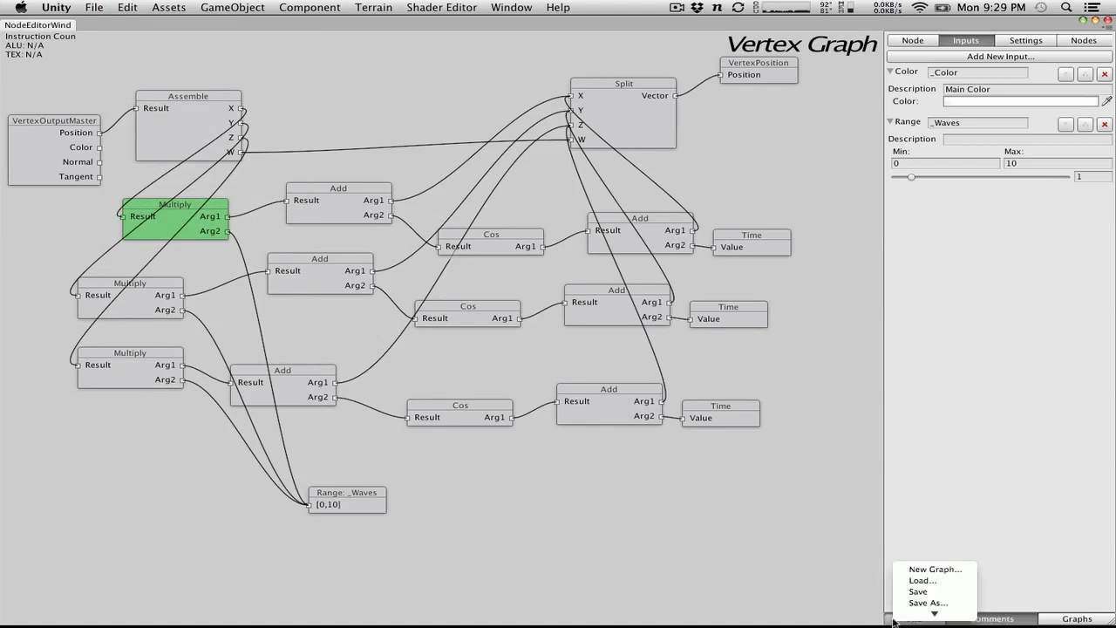
click(930, 580)
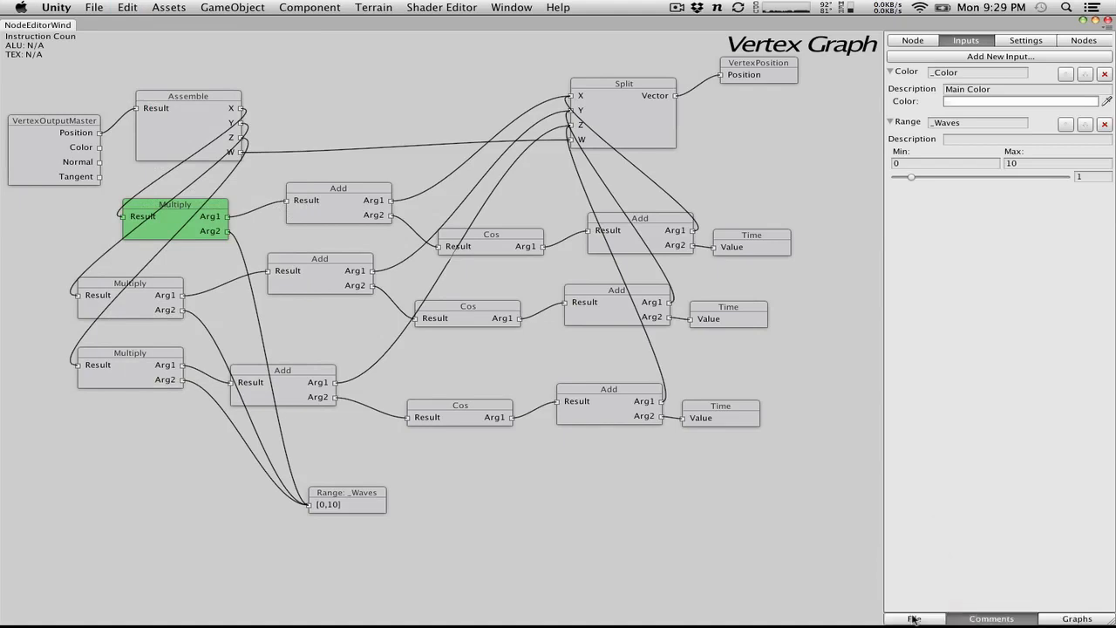
click(915, 619)
click(950, 613)
Step: Move the shader editor window to Desktop 2 and return to the main Unity window
drag(683, 18, 747, 34)
key(ctrl+Right)
key(ctrl+Left)
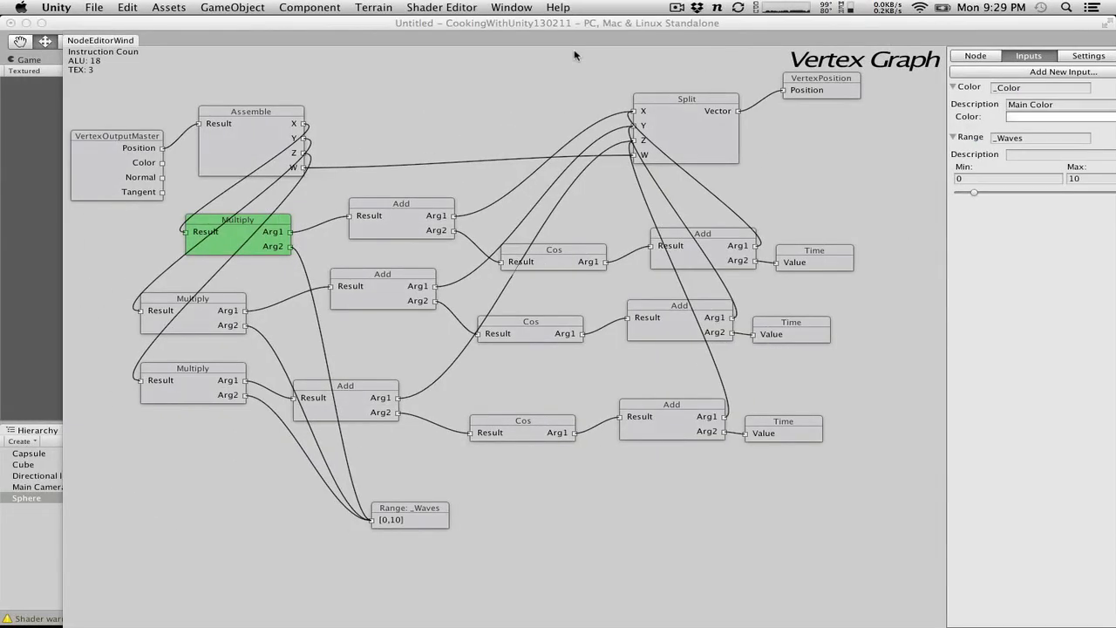
key(ctrl+Up)
drag(448, 212, 471, 48)
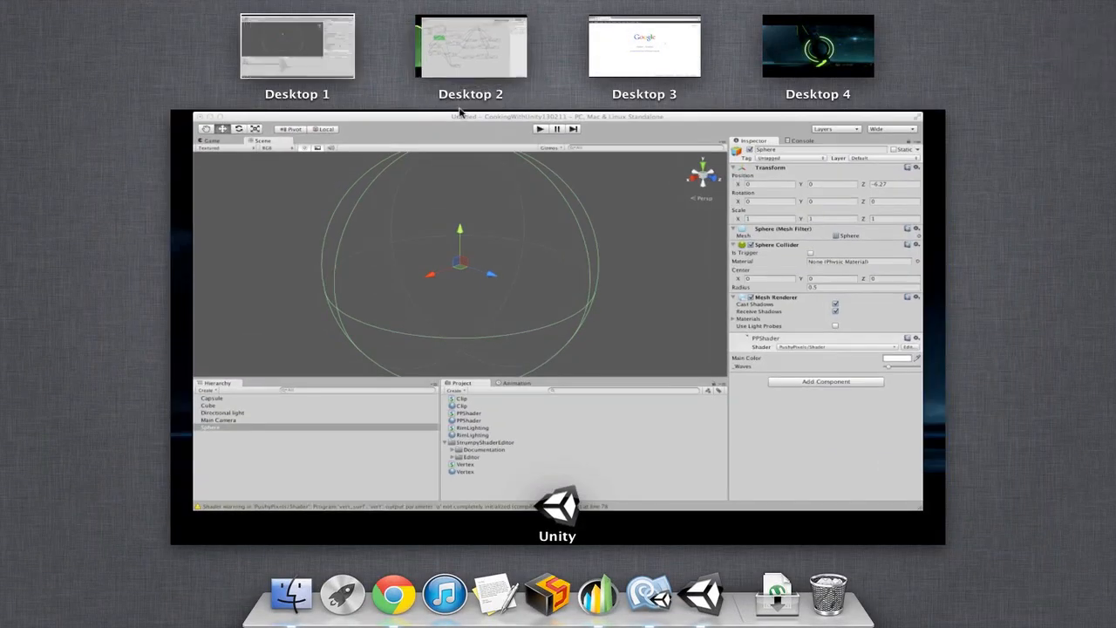
click(374, 231)
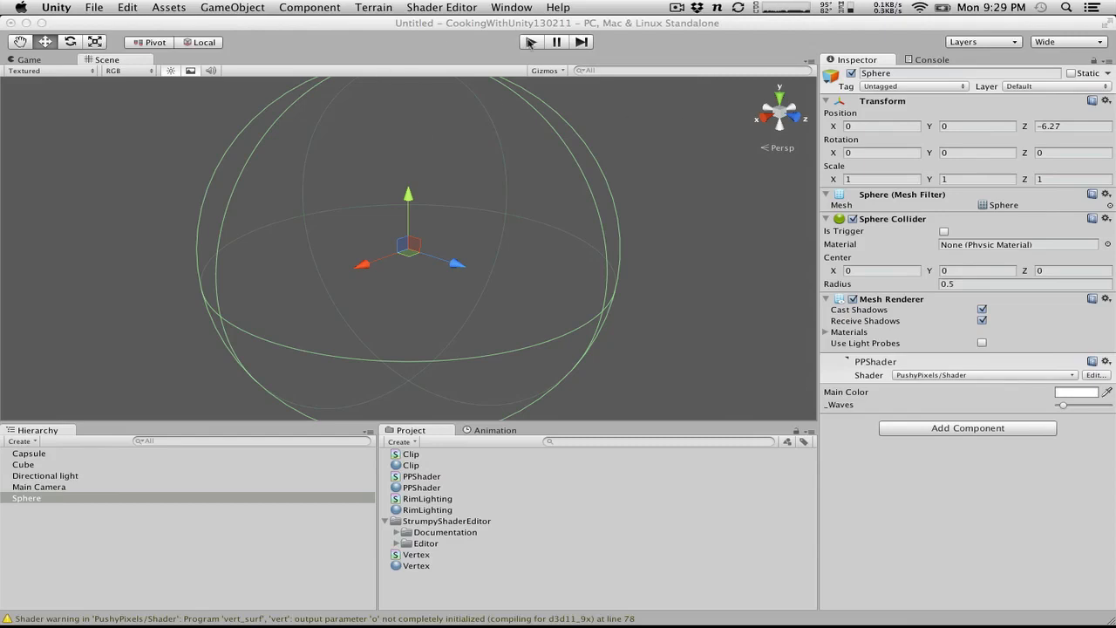
Step: Play the scene, lower the Sphere's _Waves value to its minimum, and stop playback
click(530, 43)
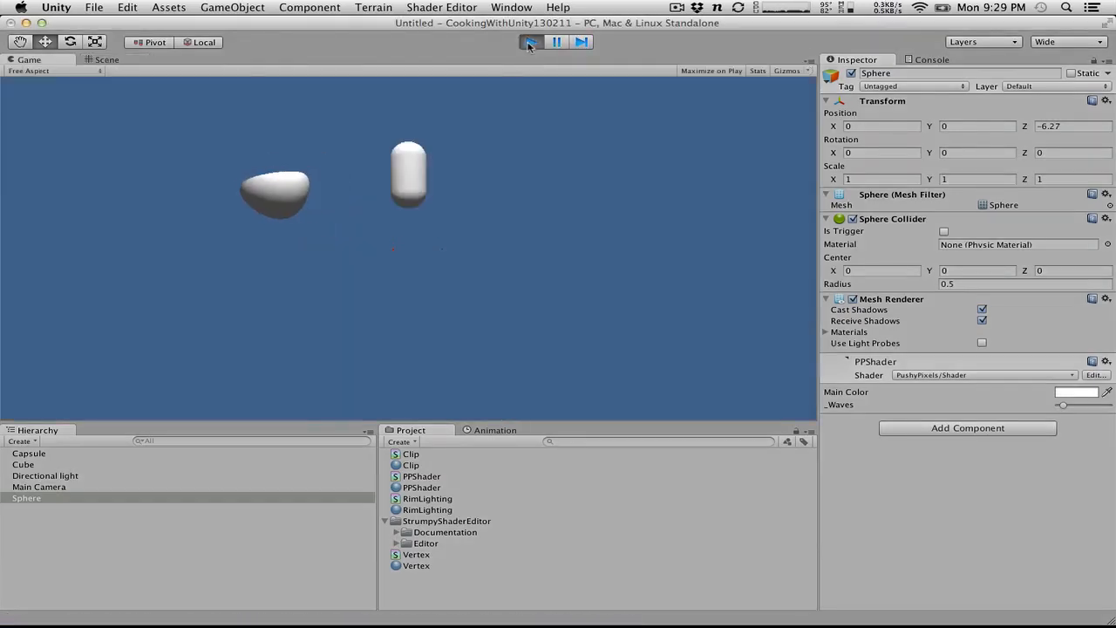
click(98, 488)
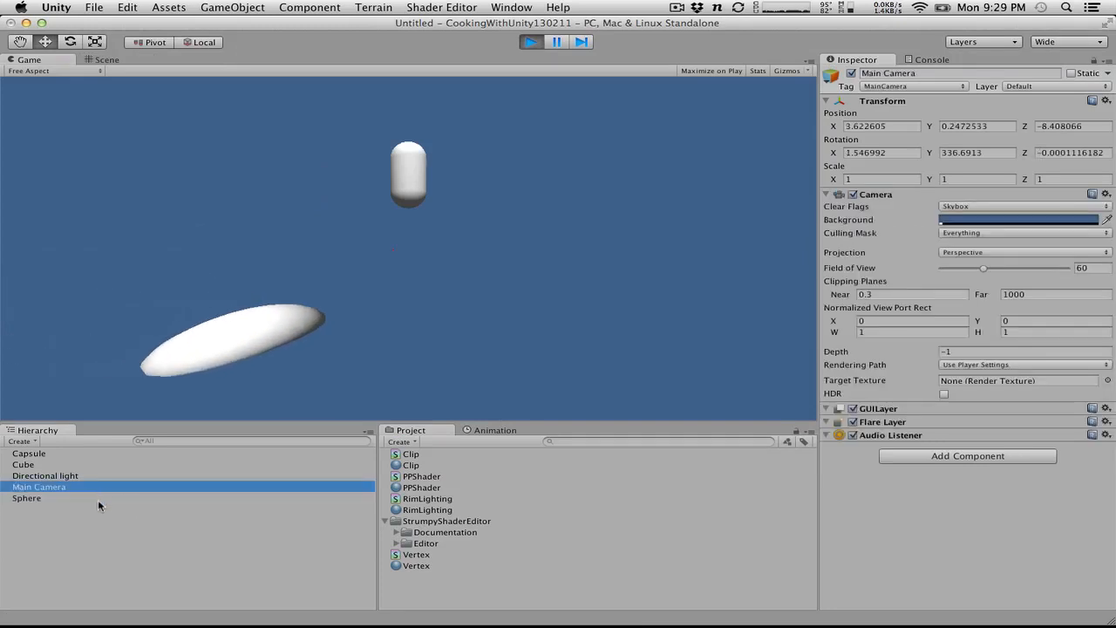
click(98, 498)
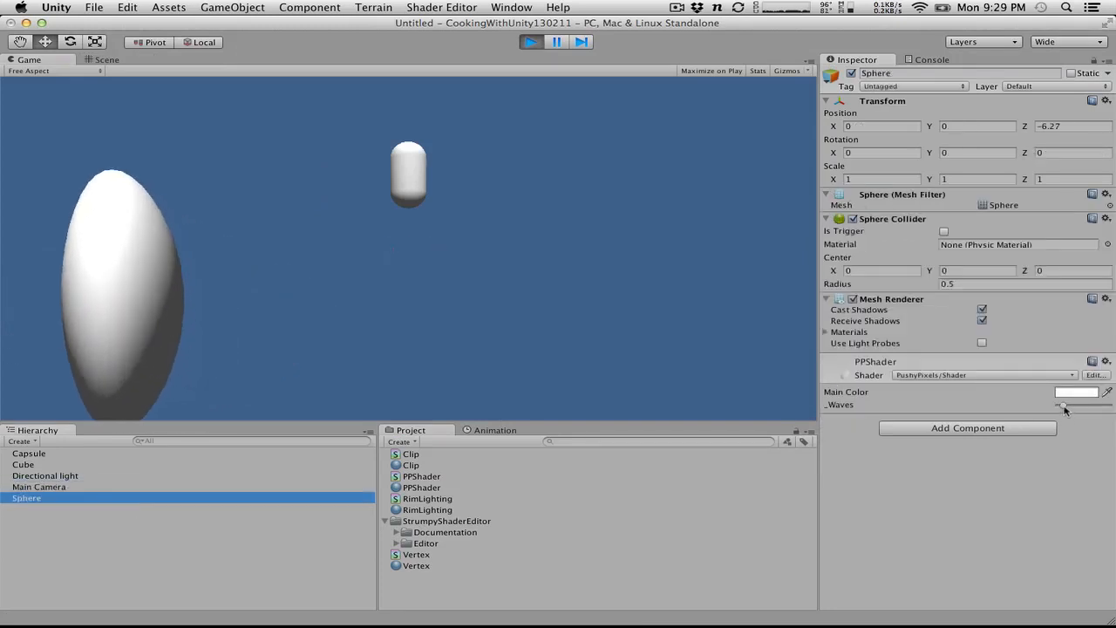
click(1064, 408)
drag(1063, 405, 1036, 409)
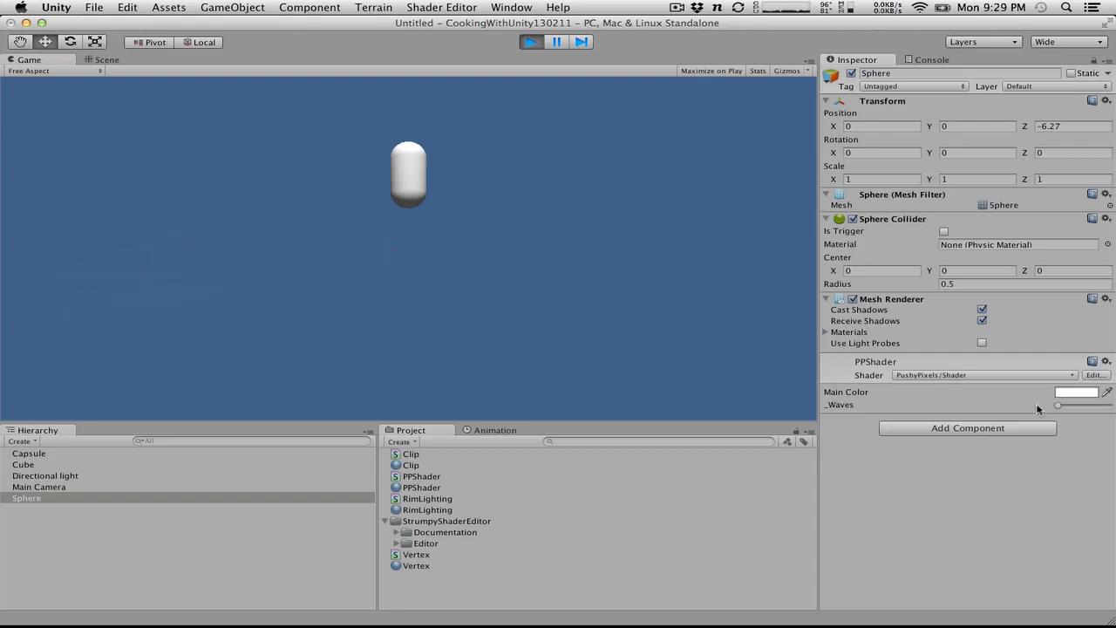
click(531, 41)
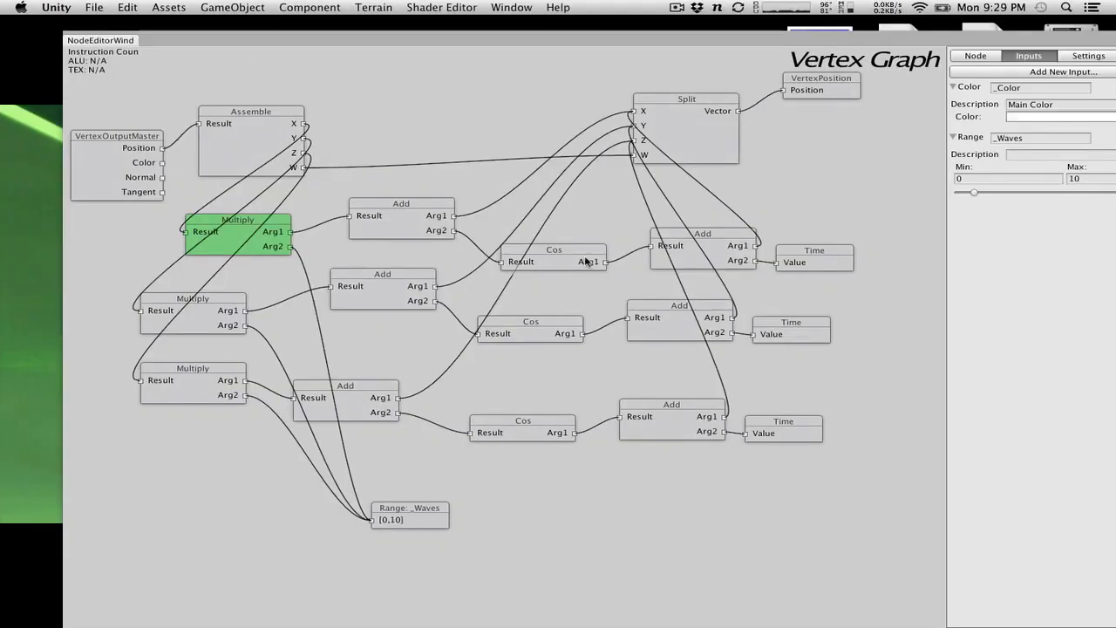
Step: Delete the three Multiply nodes in the Vertex graph and move the three leading Add nodes beneath Assemble, away from the Cos nodes
drag(102, 214, 234, 430)
key(Delete)
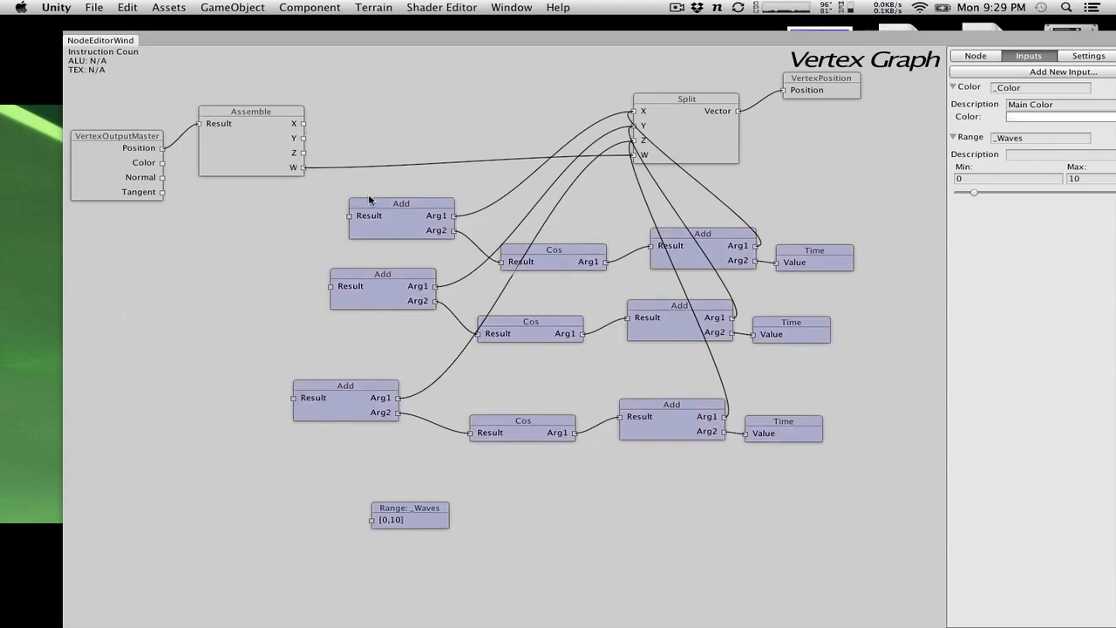
drag(204, 236, 410, 441)
drag(385, 233, 233, 238)
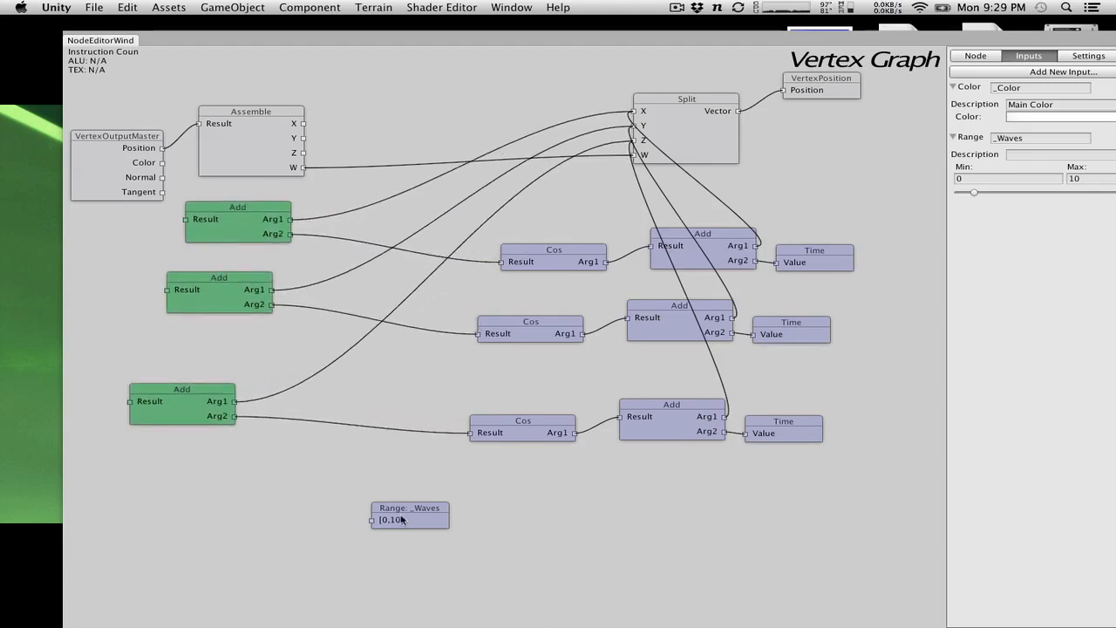
Step: Move the _Waves range node to the free area below the third chain's Cos node
drag(401, 519, 174, 532)
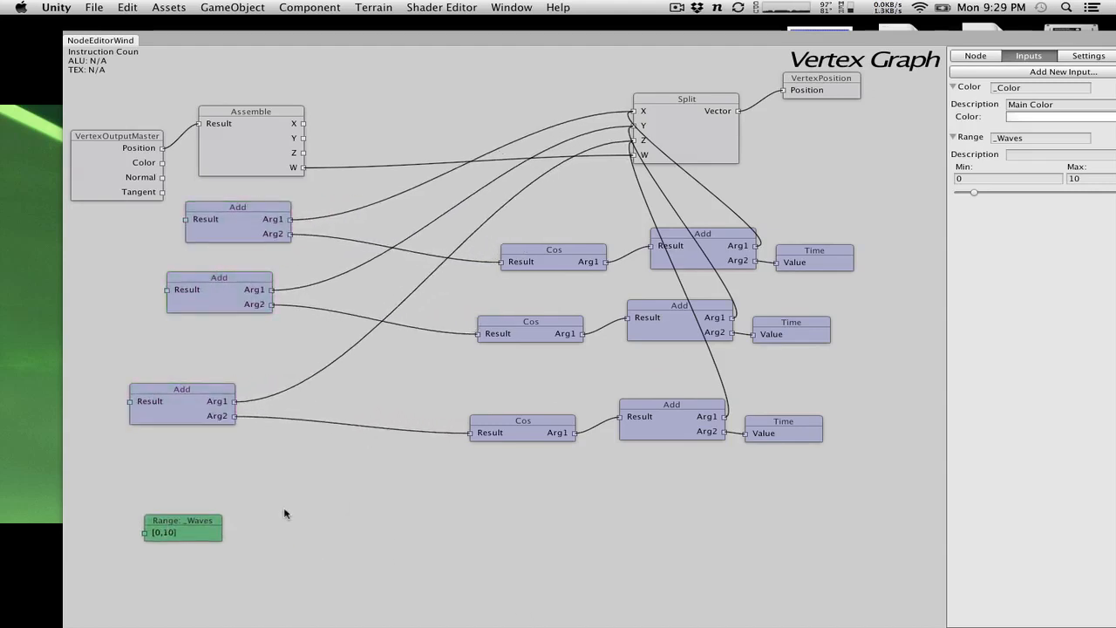
right_click(284, 514)
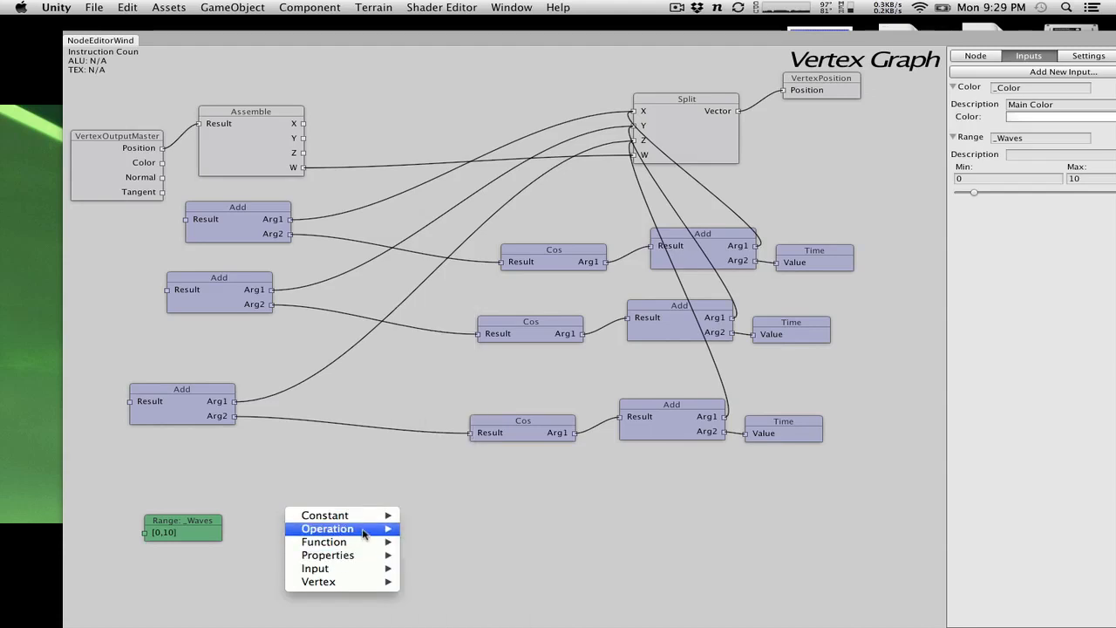
click(140, 524)
drag(190, 520, 535, 508)
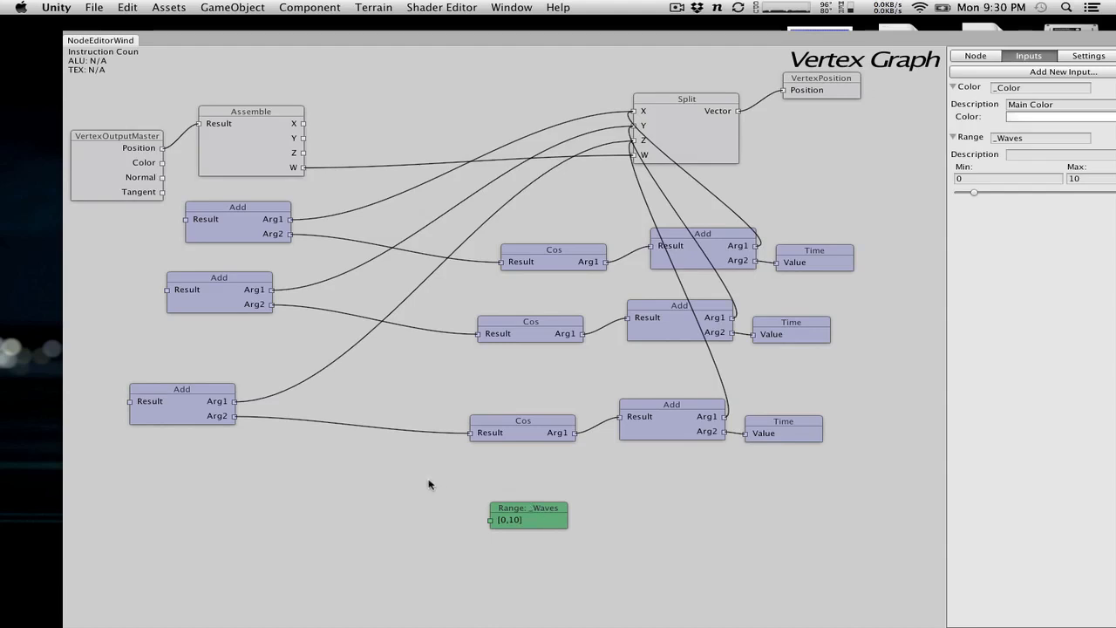
Step: Add a Multiply operation node and duplicate it so one sits between the Add and Cos nodes of each chain
right_click(399, 471)
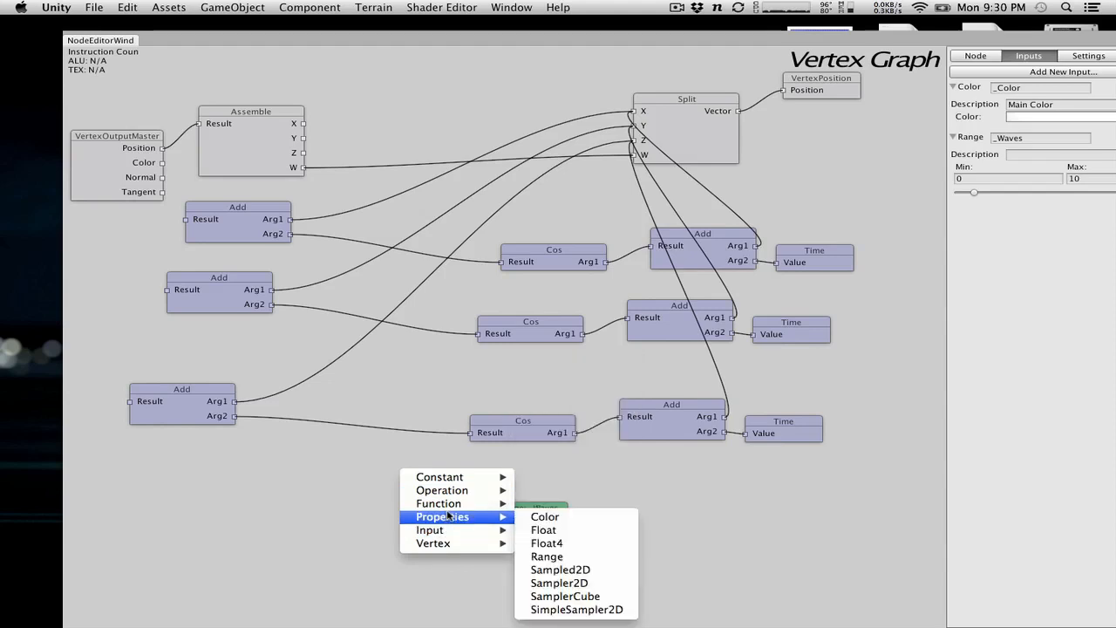
mouse_move(457, 493)
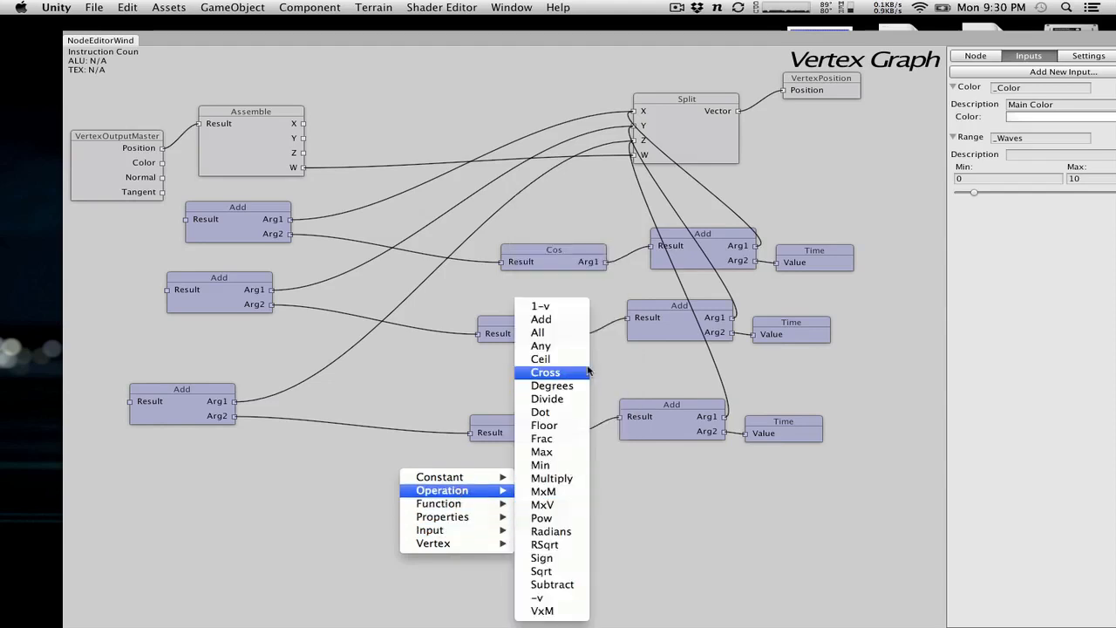
click(573, 478)
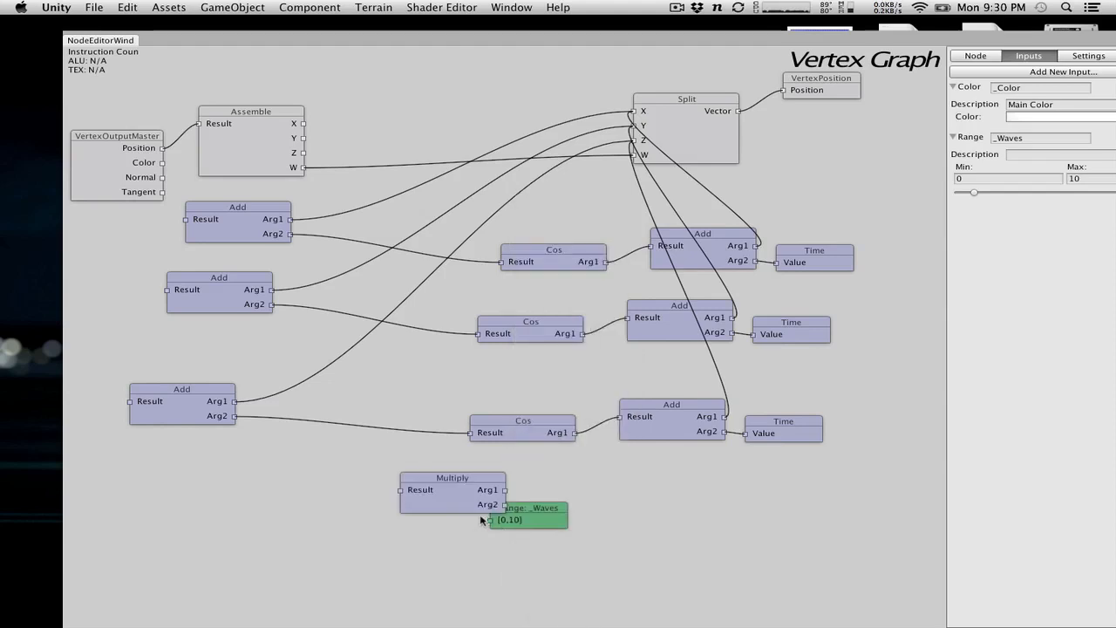
drag(467, 488, 377, 402)
key(super+d)
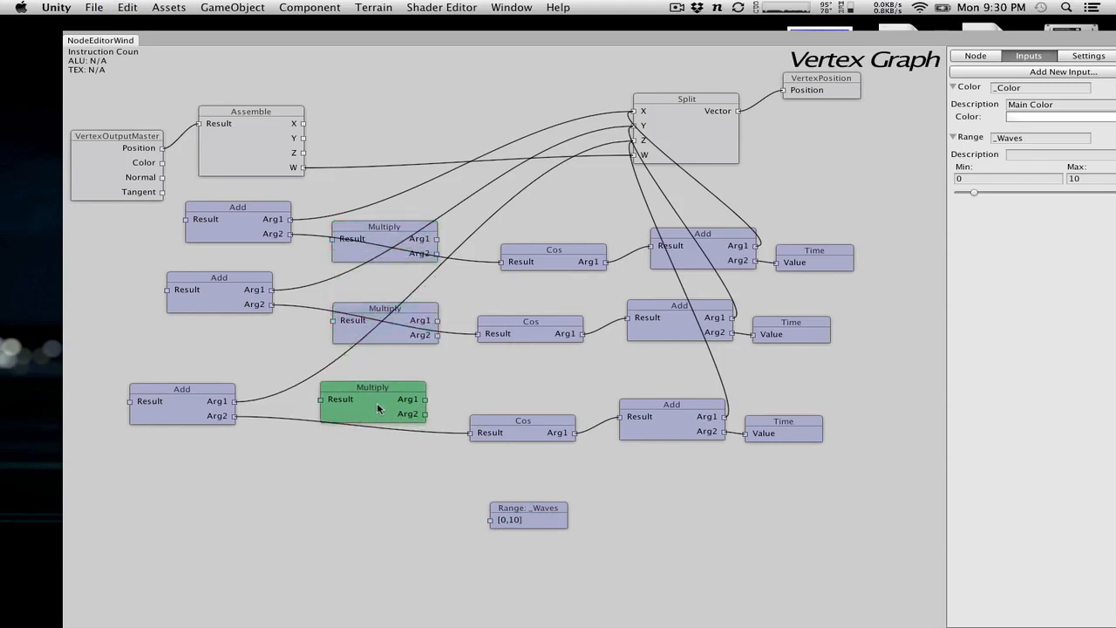
Step: Connect the _Waves range to Arg2 and each chain's Cos result to Arg1 of the three Multiply nodes
drag(489, 518, 425, 420)
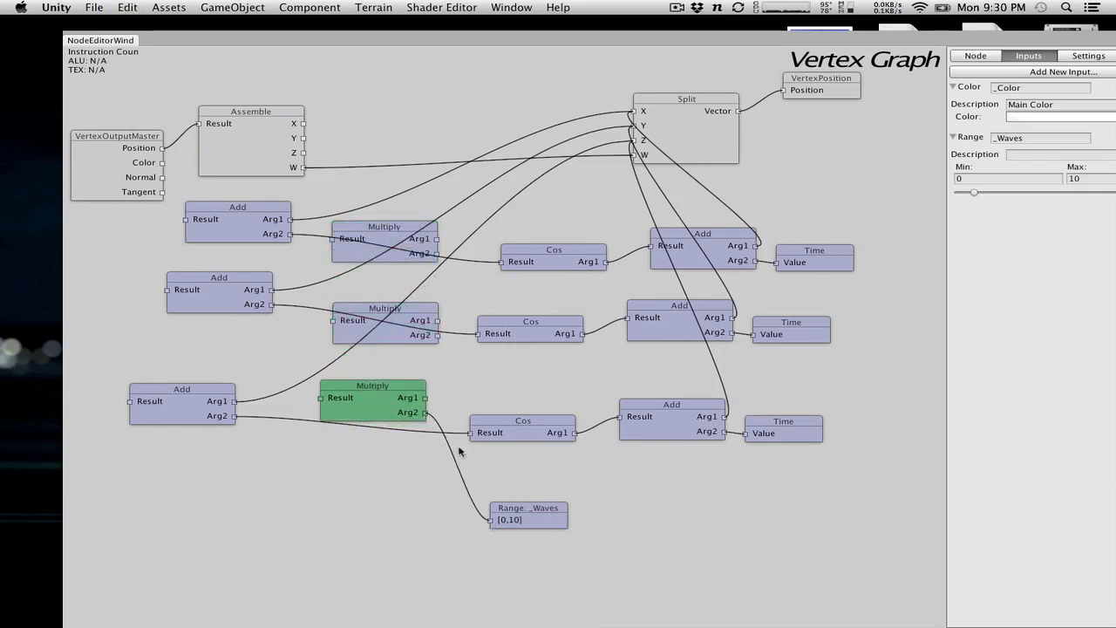
drag(490, 520, 437, 336)
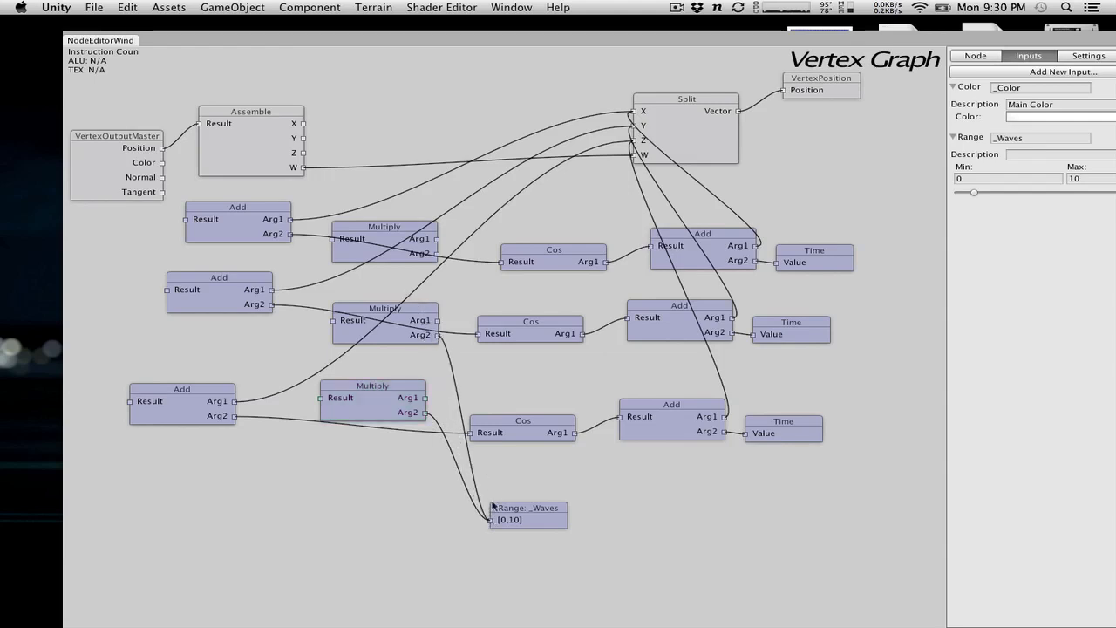
drag(490, 520, 438, 254)
drag(509, 266, 436, 238)
drag(478, 334, 437, 320)
drag(471, 434, 426, 398)
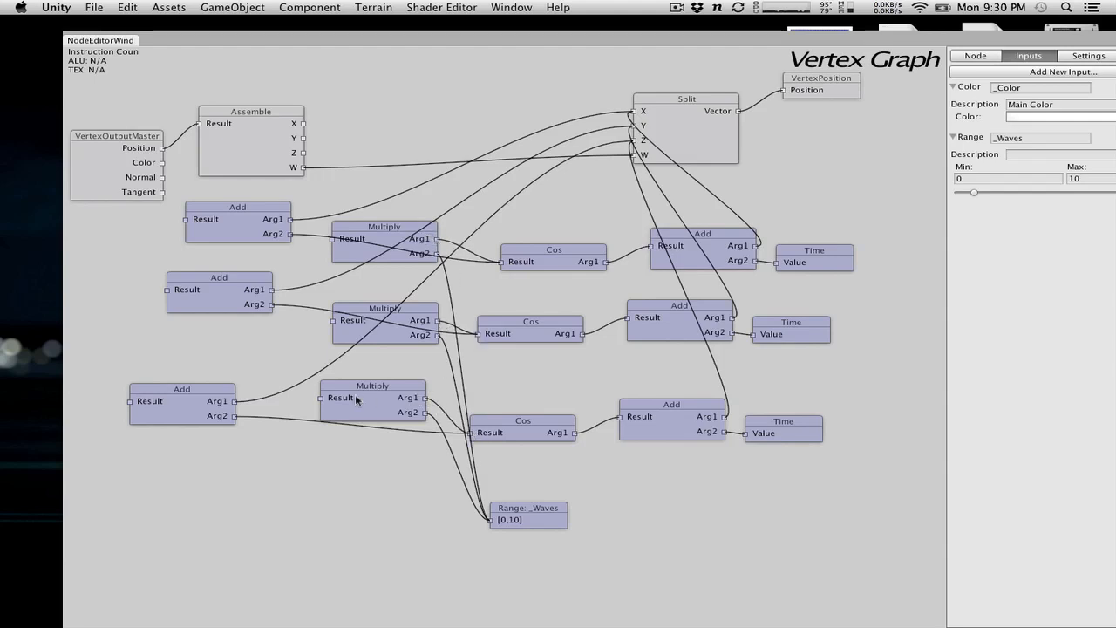
Step: Connect each Multiply result to Arg2 of its chain's leading Add node
drag(329, 401, 241, 403)
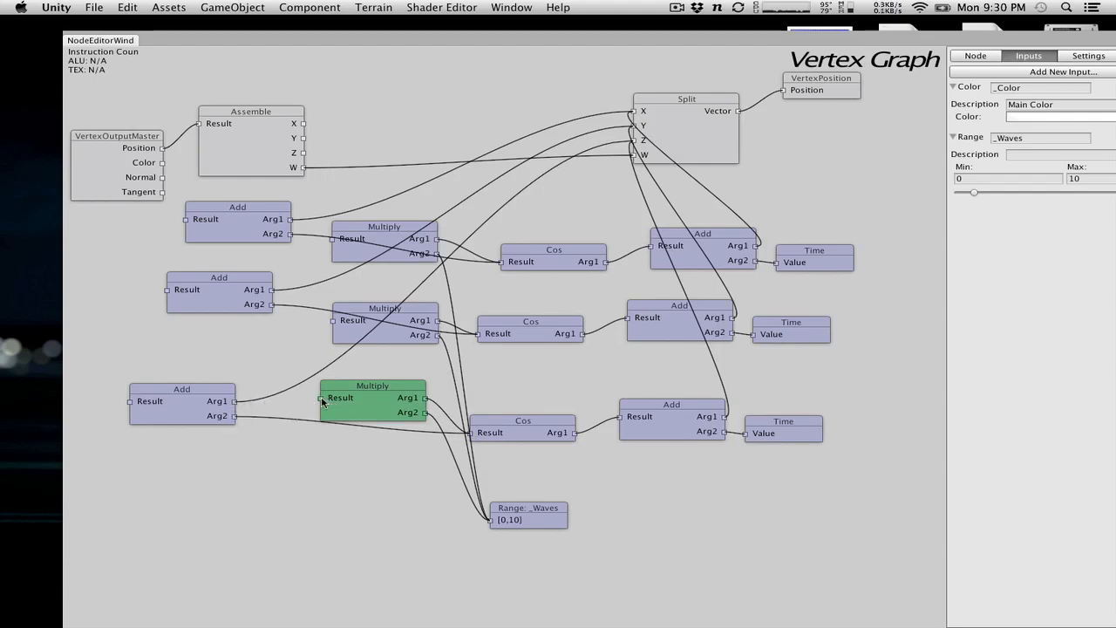
drag(322, 399, 234, 416)
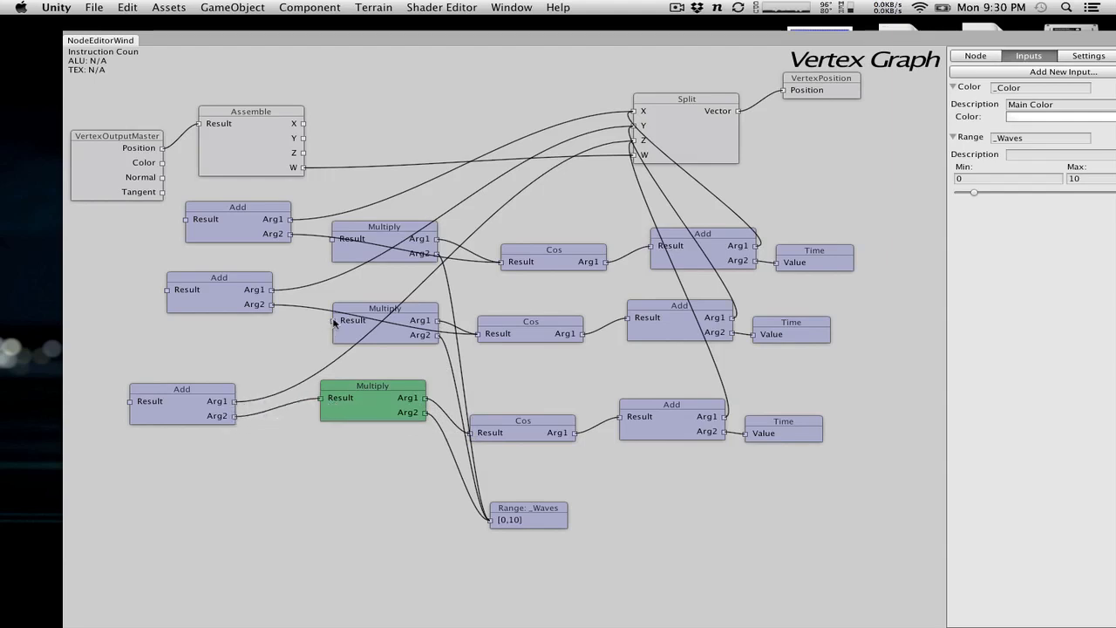
drag(333, 320, 272, 304)
drag(335, 242, 290, 234)
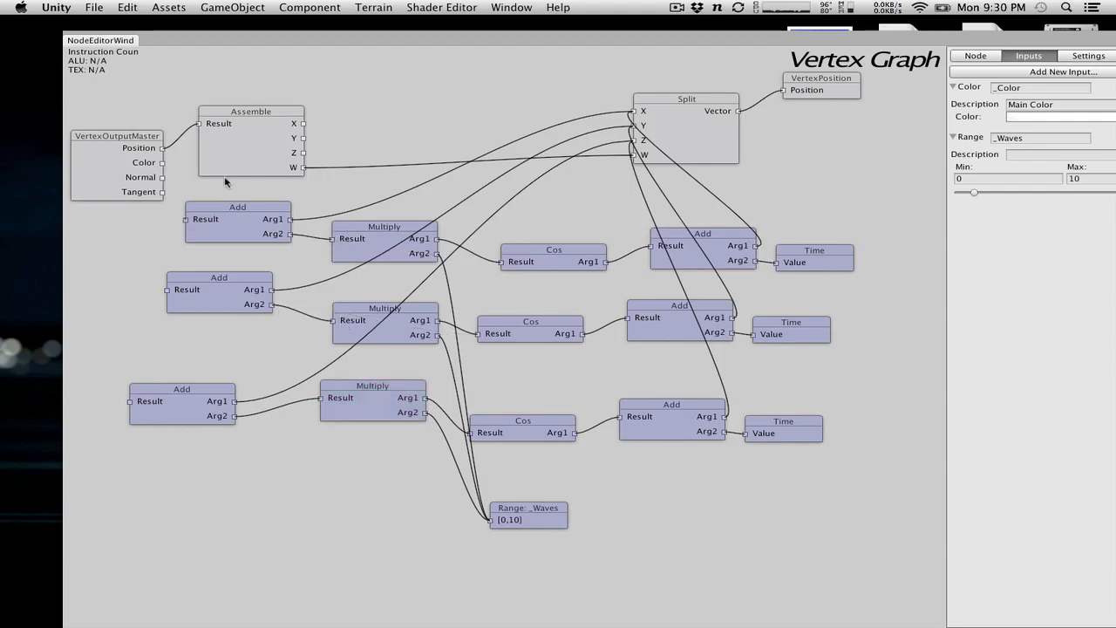
Step: Connect the Assemble node's X, Y and Z to the Result of the first, second and third chain's leading Add node
drag(304, 124, 185, 218)
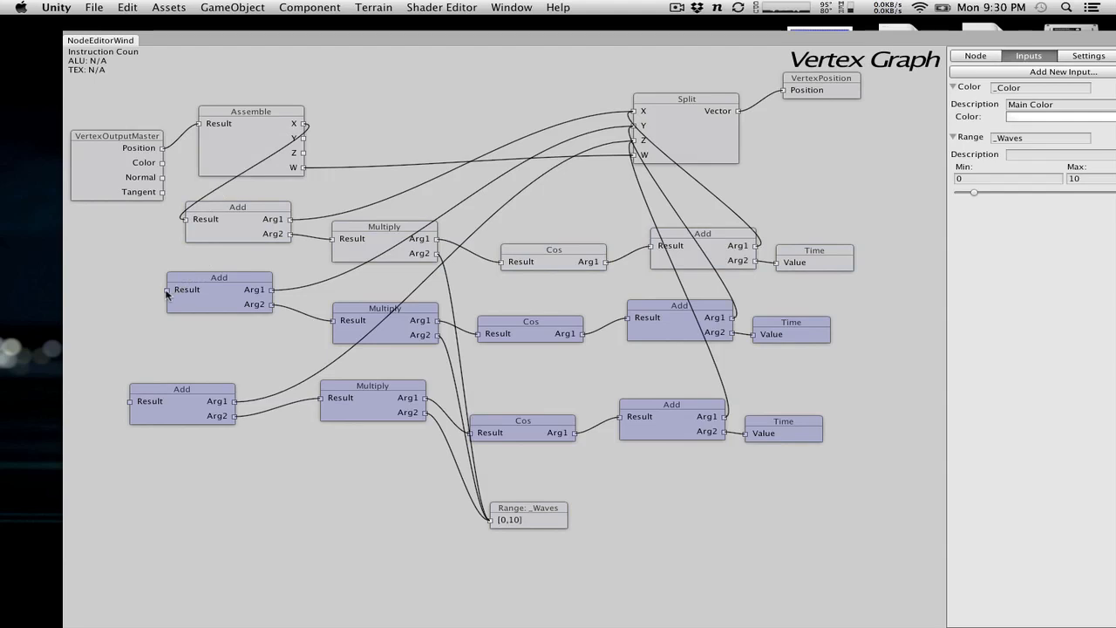
drag(166, 295, 303, 138)
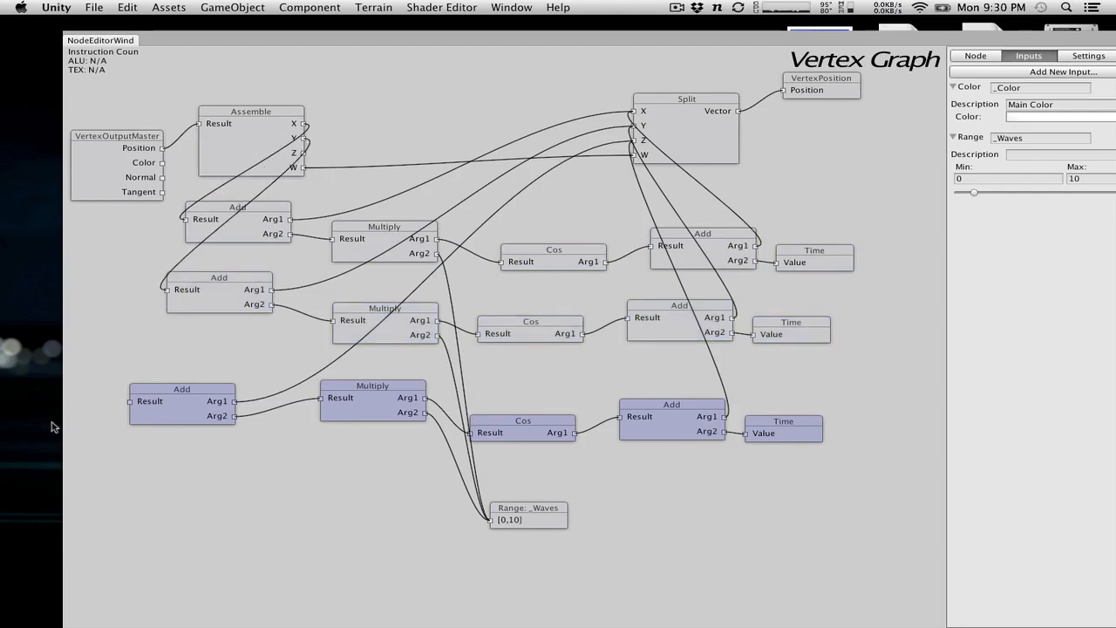
drag(129, 401, 304, 153)
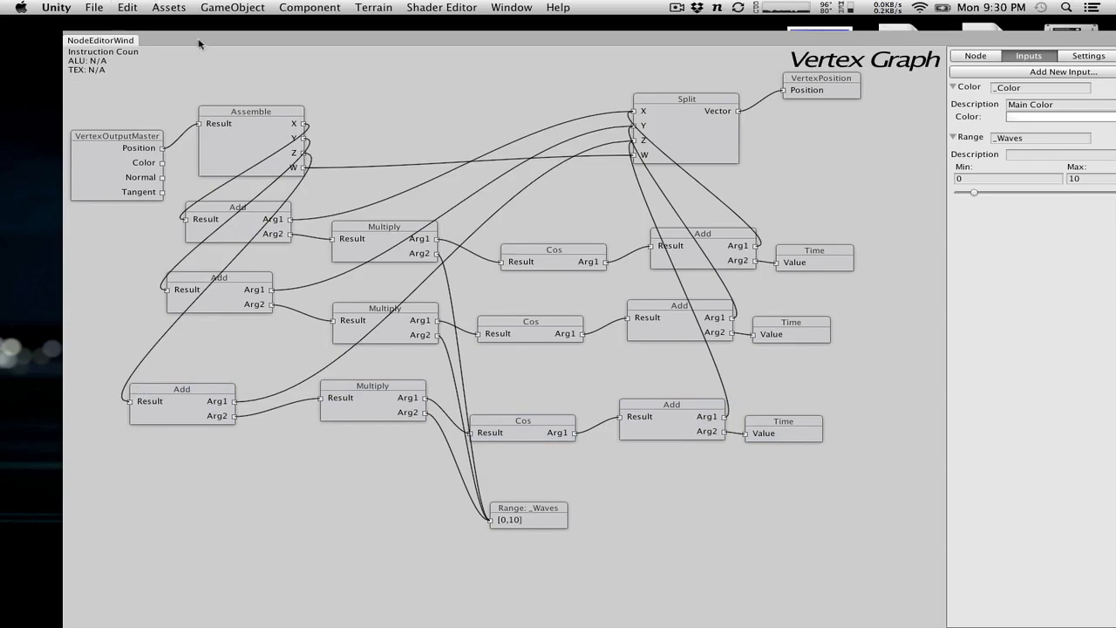
Step: Return to the main scene window and run the game briefly to check the sphere's shader
double_click(360, 45)
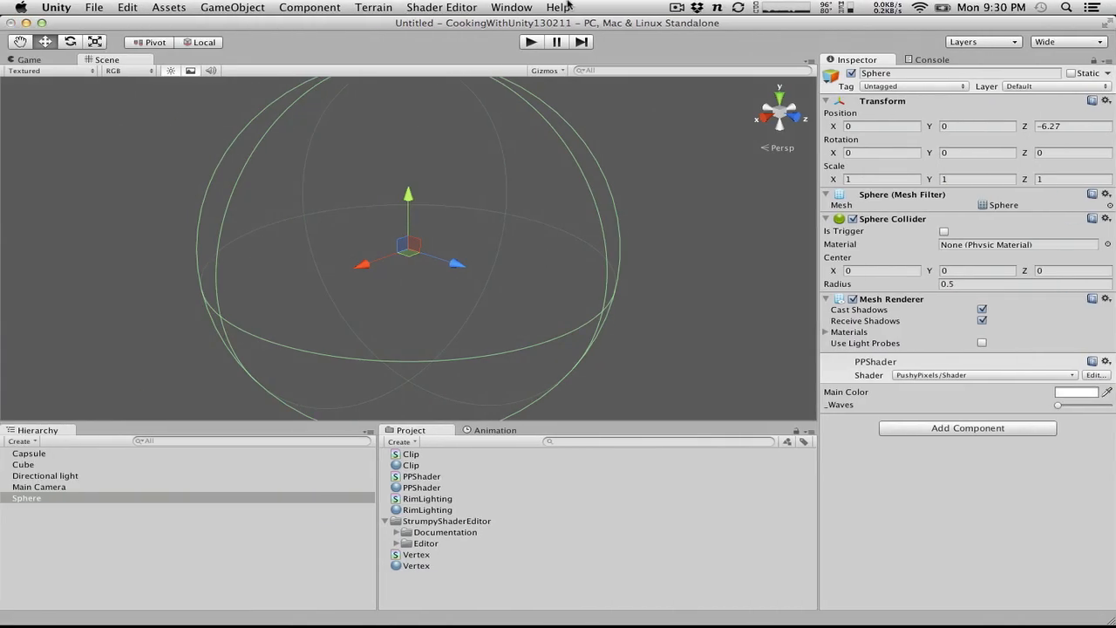
click(530, 42)
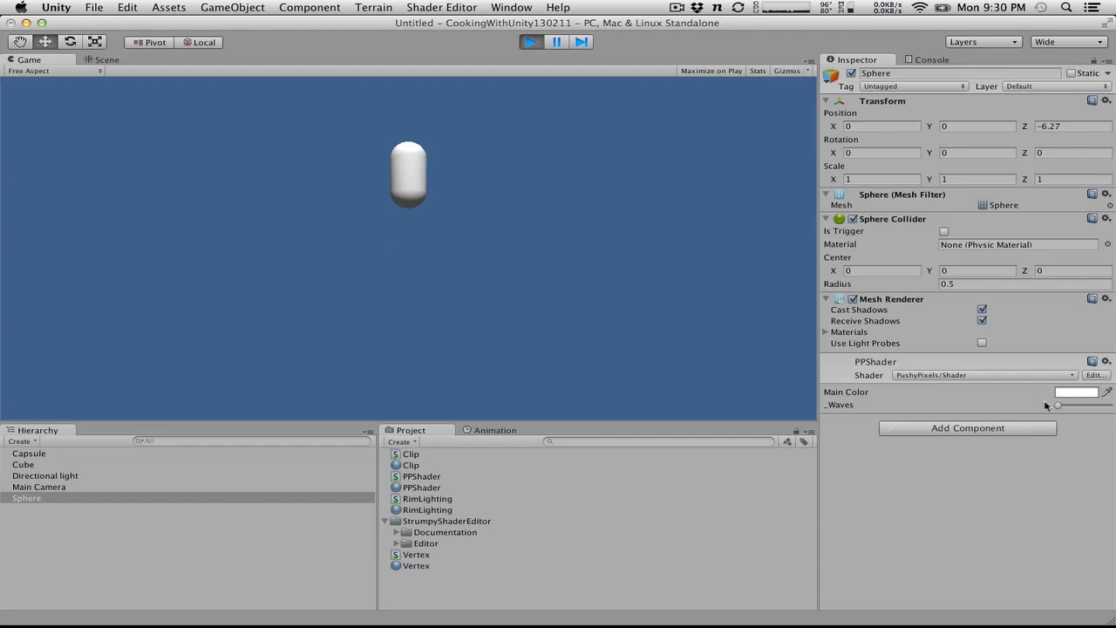
click(530, 41)
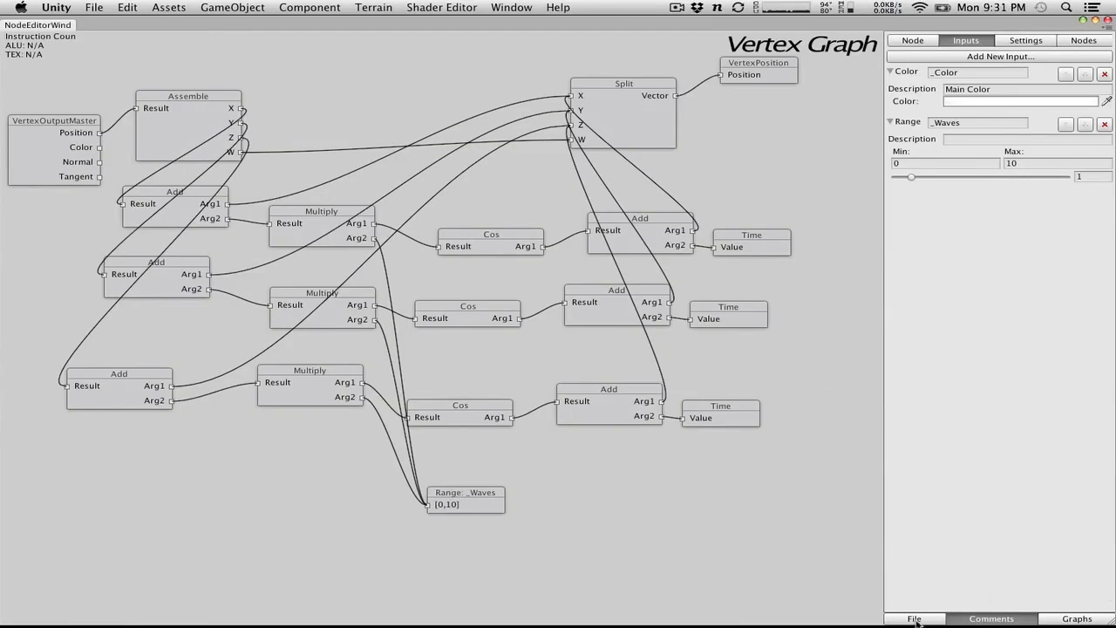
Step: Save and export the vertex graph to update the PushyPixels/Shader shader
click(916, 618)
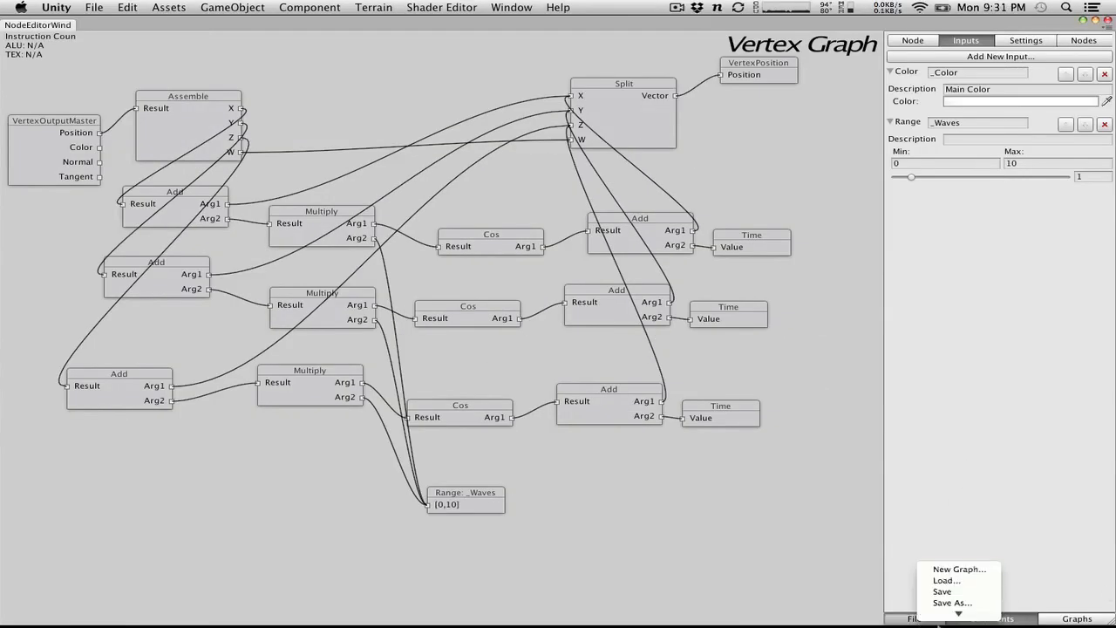
click(922, 620)
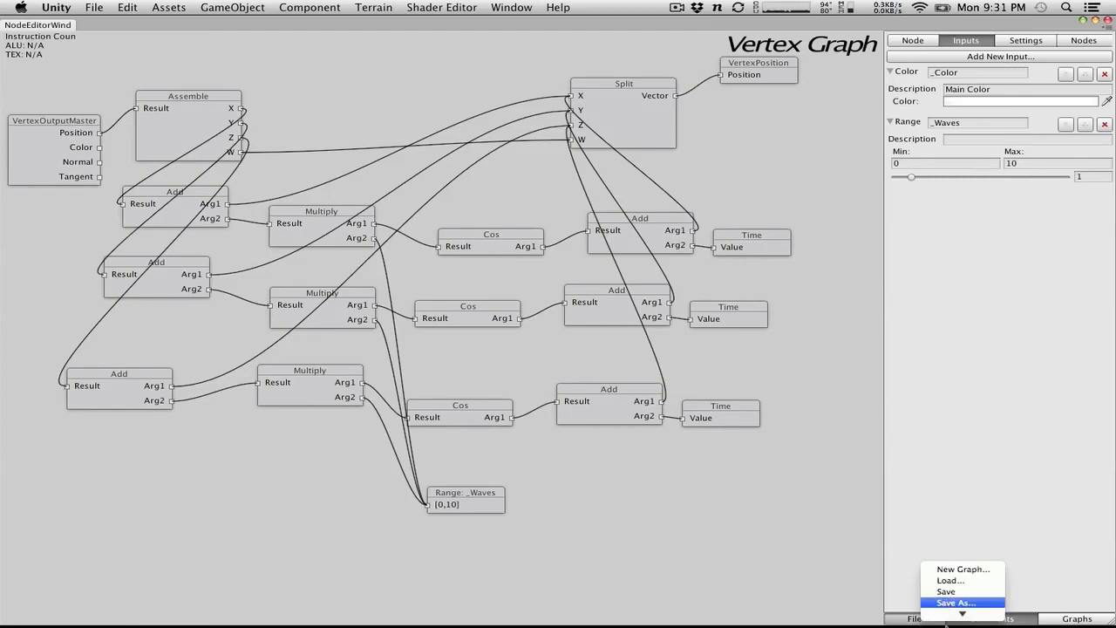
click(951, 600)
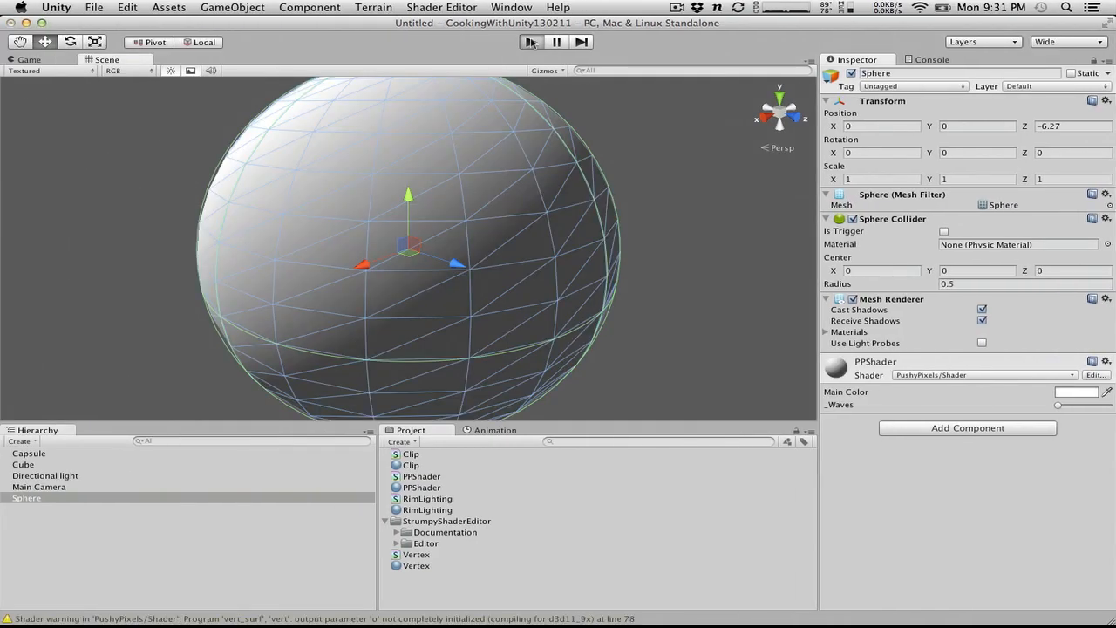
Step: Run the game and test the sphere's motion with _Waves kept close to its minimum, and stop playback
key(ctrl+p)
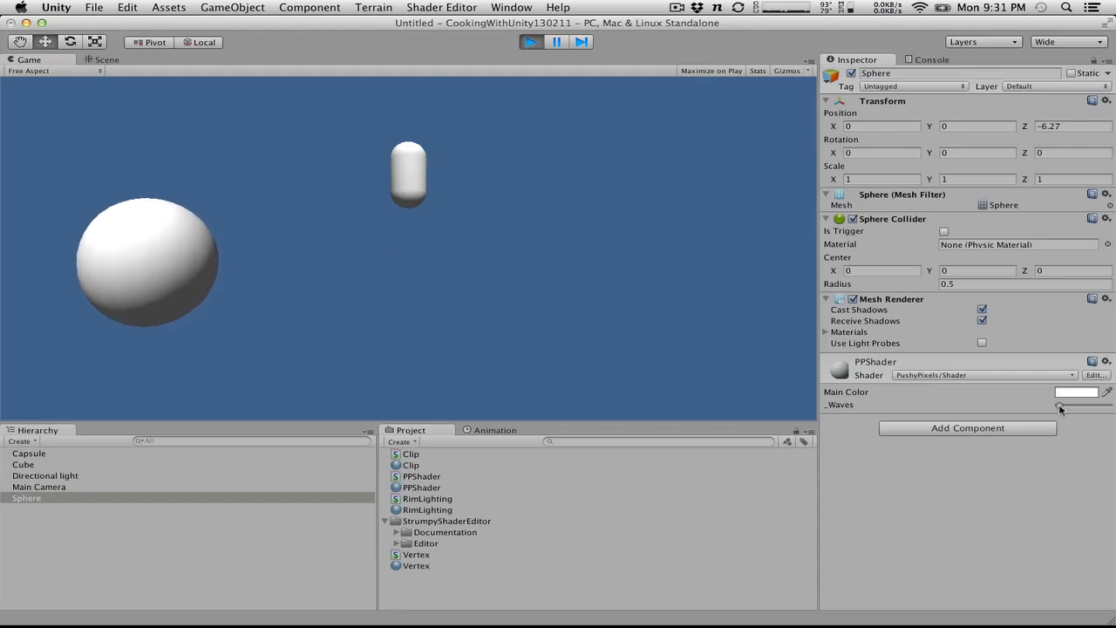
mouse_move(1059, 407)
mouse_down()
mouse_move(1111, 404)
mouse_move(1057, 405)
mouse_up()
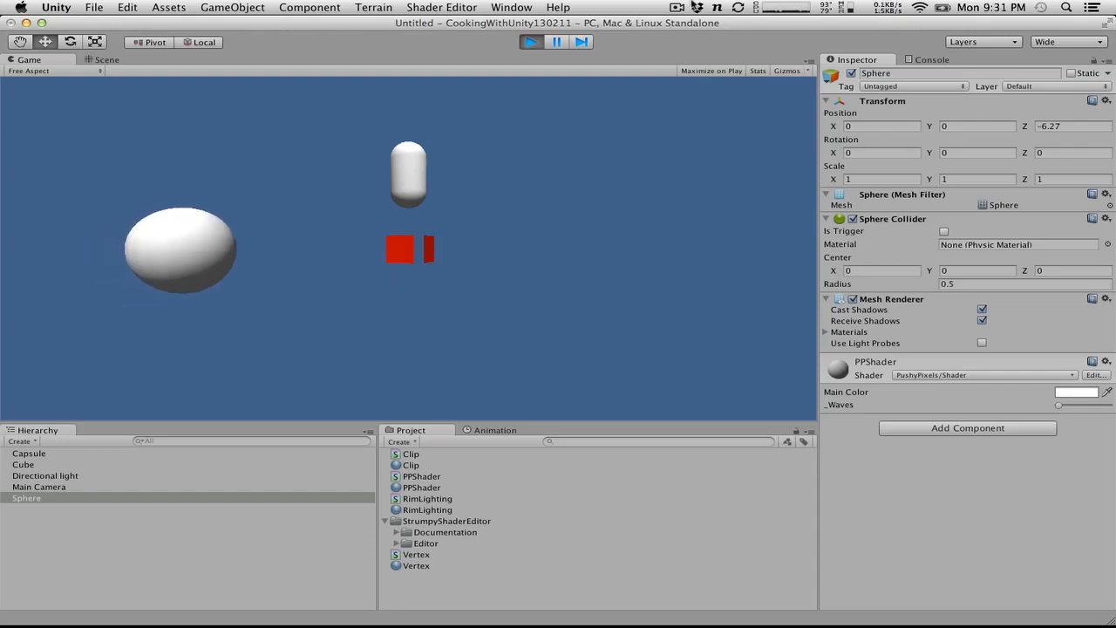
click(533, 42)
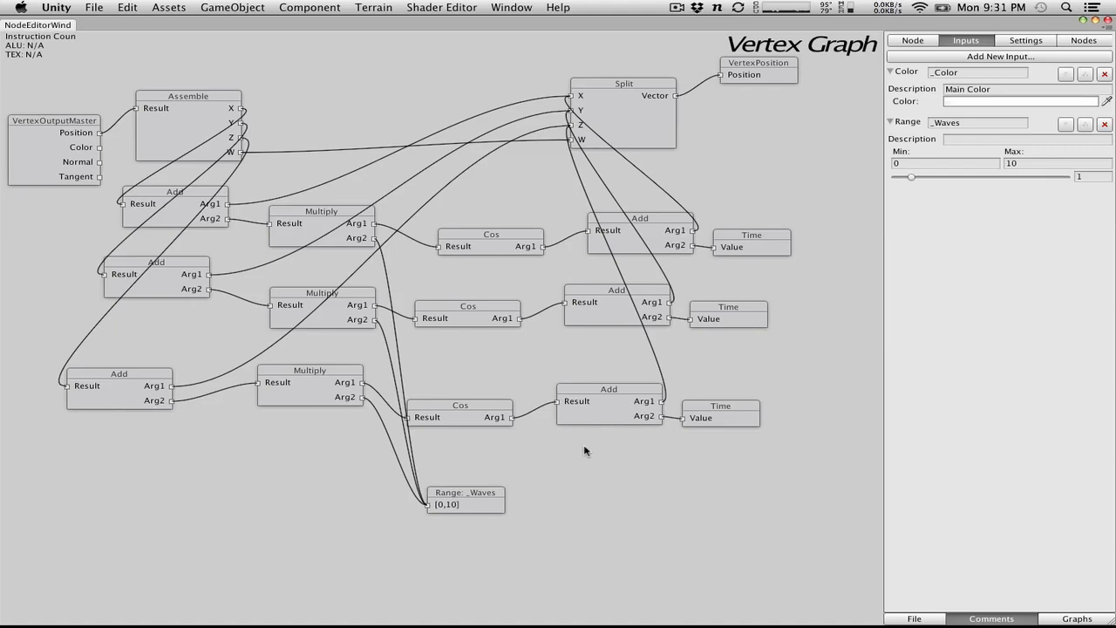
right_click(643, 500)
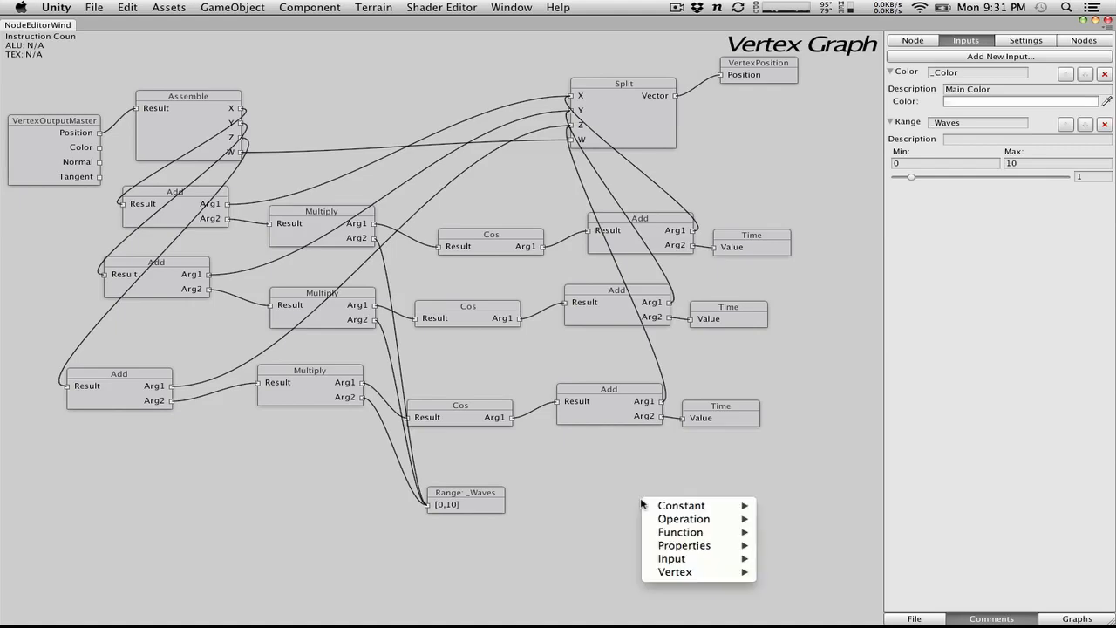
mouse_move(689, 505)
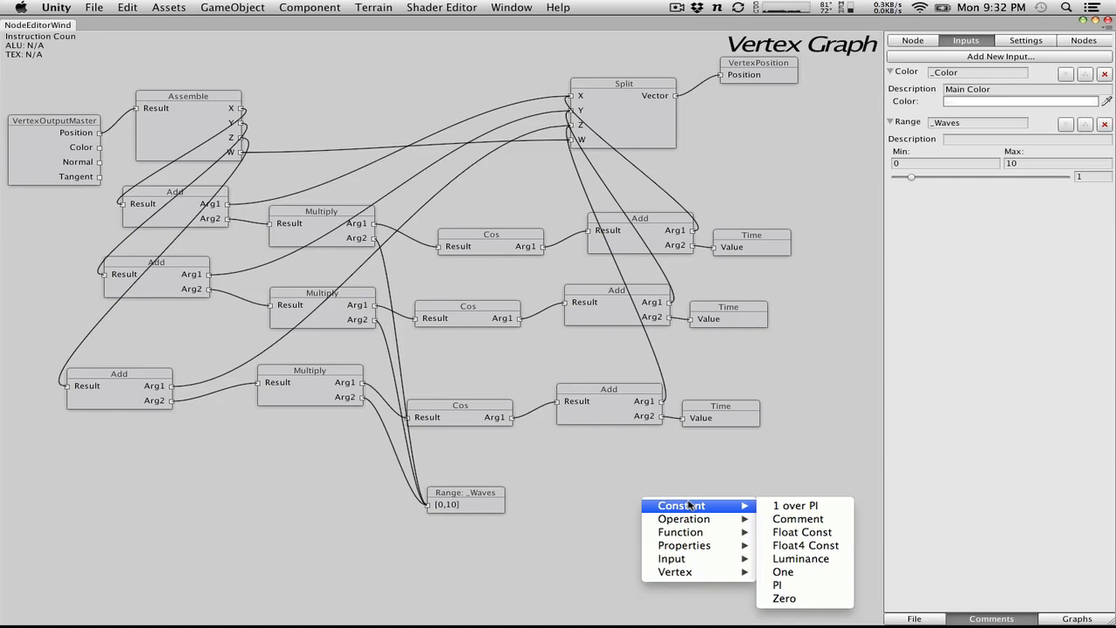
click(627, 474)
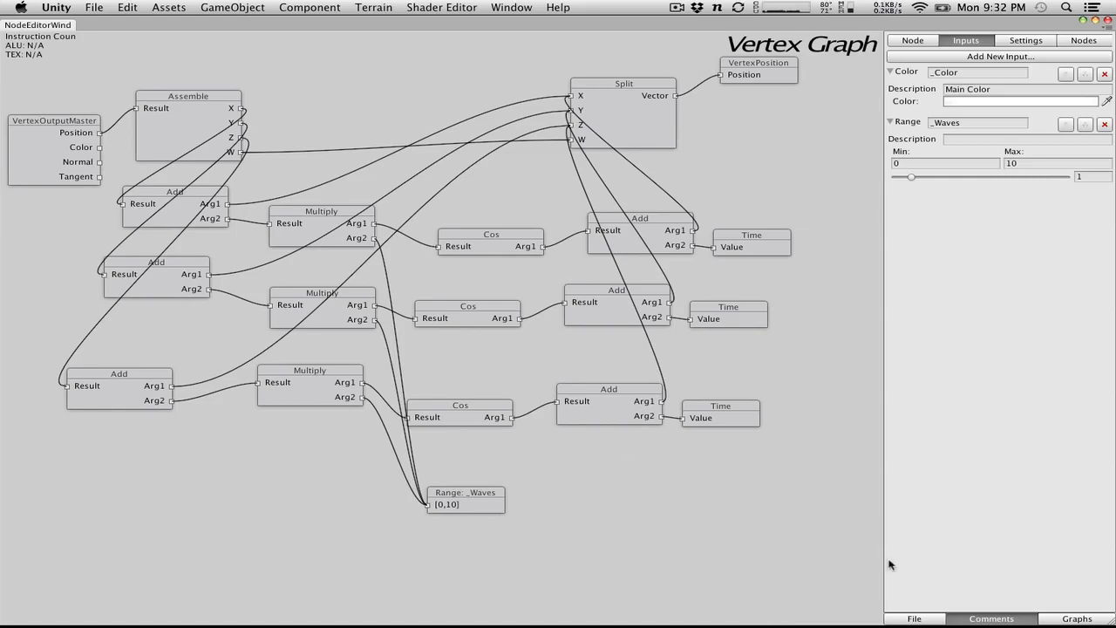
click(915, 617)
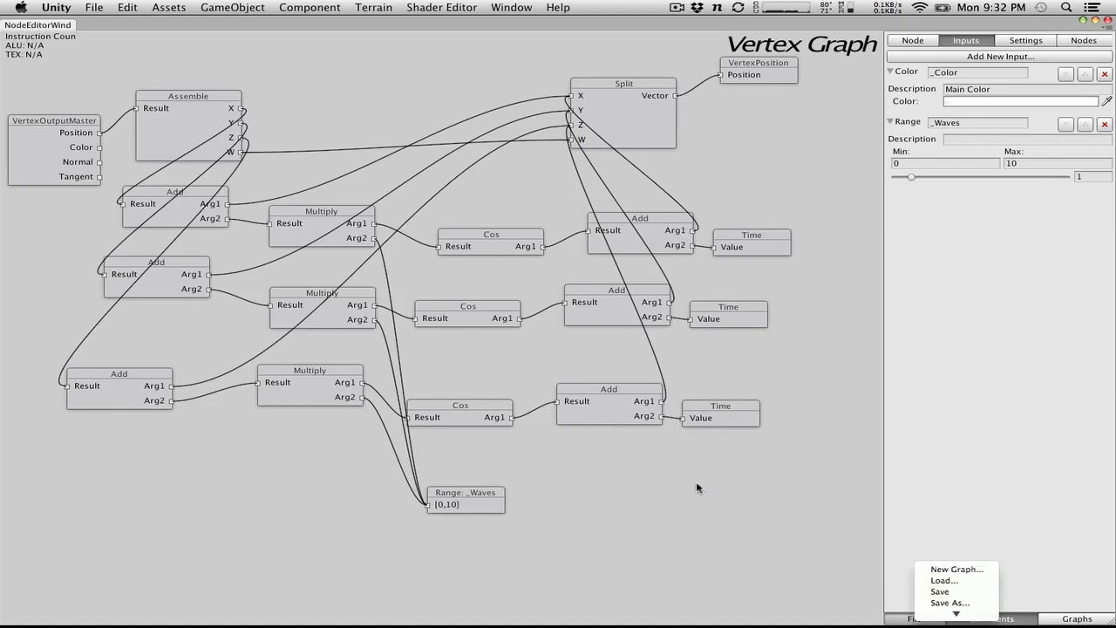
Step: Switch to the Pixel graph and move the _Color node up and closer to the Master node
click(1087, 619)
click(1087, 618)
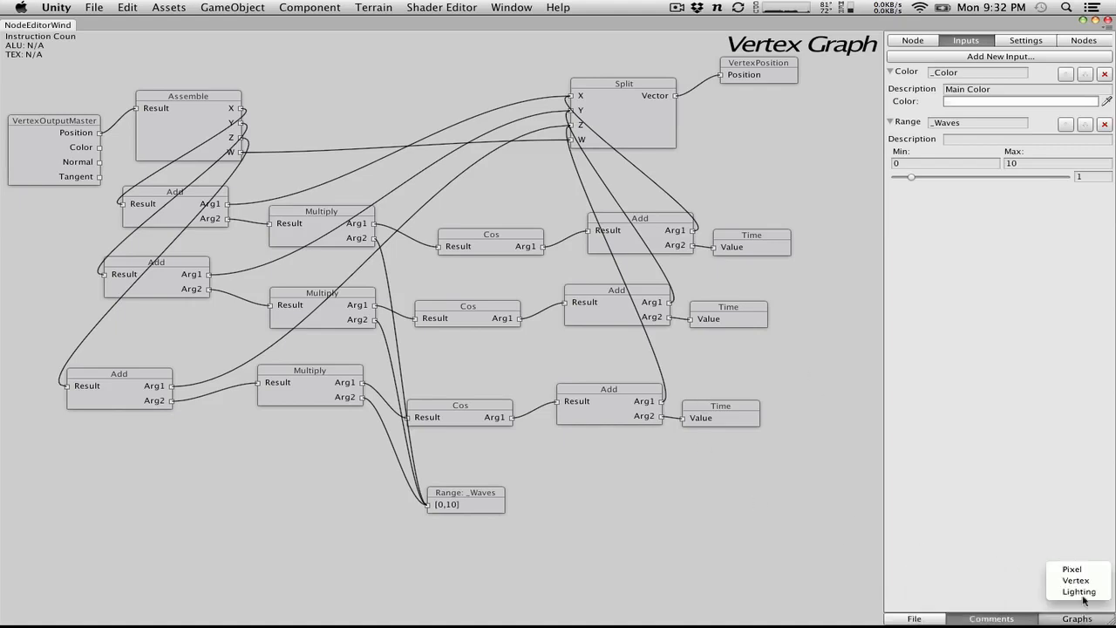
click(1088, 569)
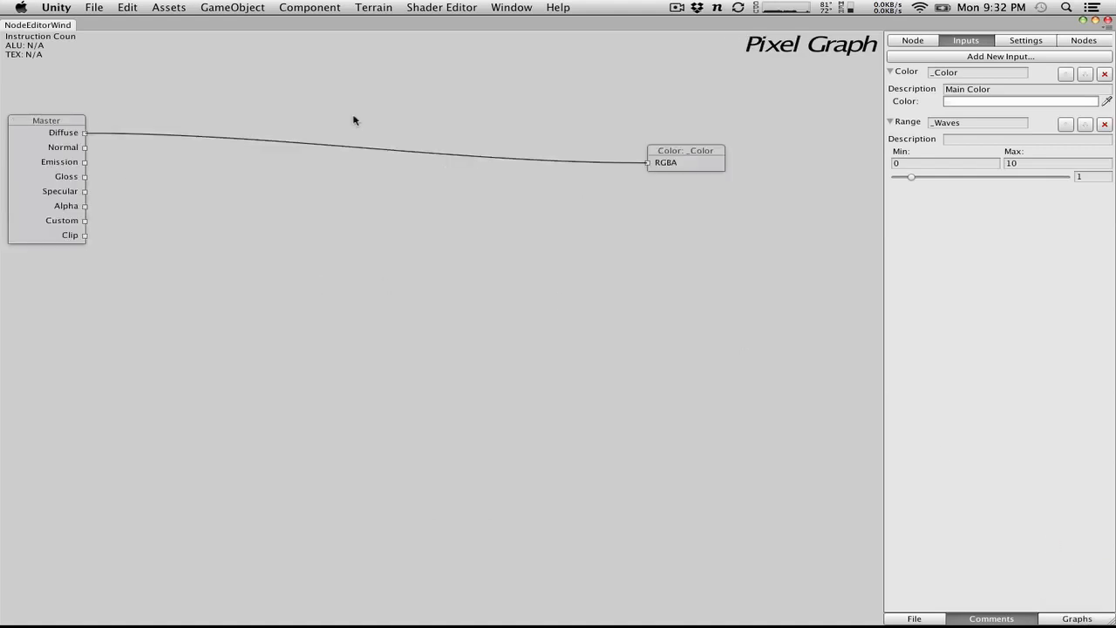
drag(707, 150, 316, 60)
Step: Add Unity's Main Texture as a new _MainTex input and reorder it above the _Waves range
right_click(484, 151)
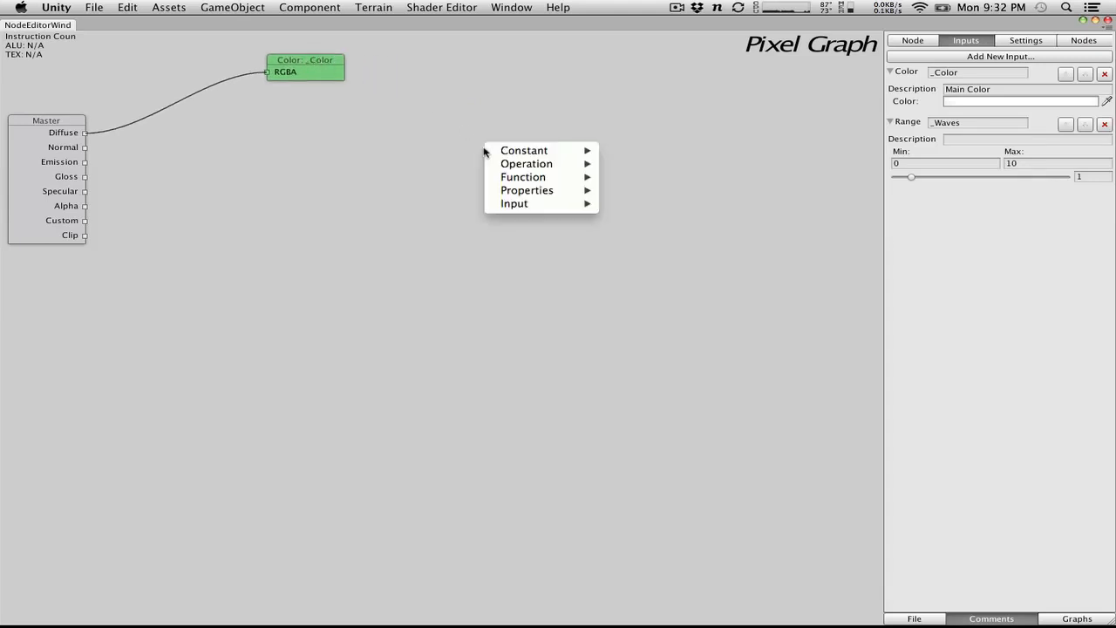
click(961, 55)
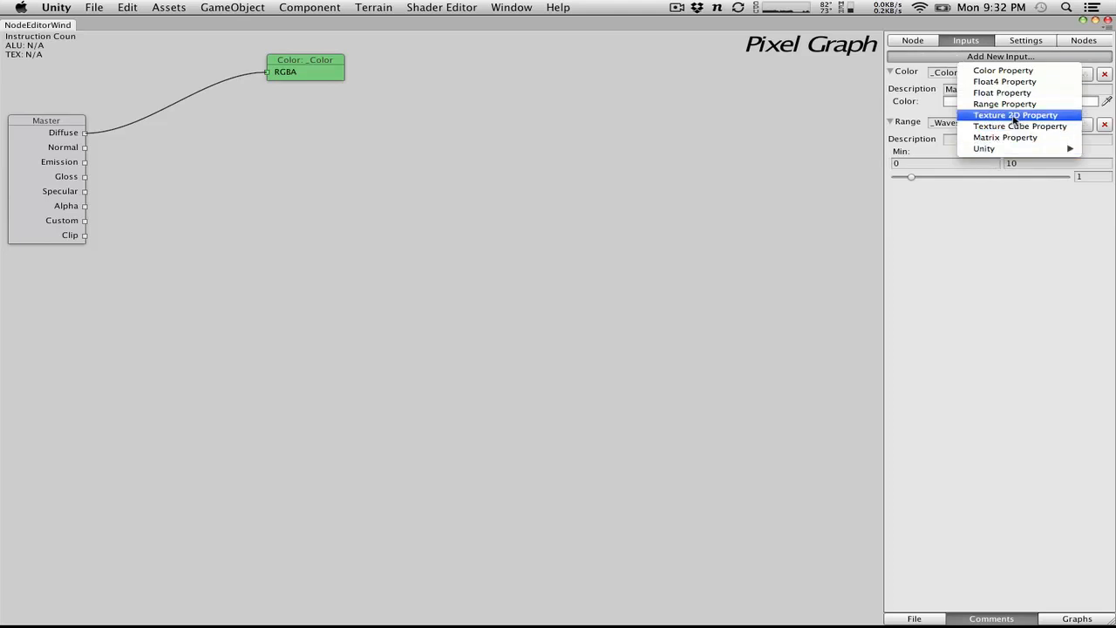
mouse_move(1001, 150)
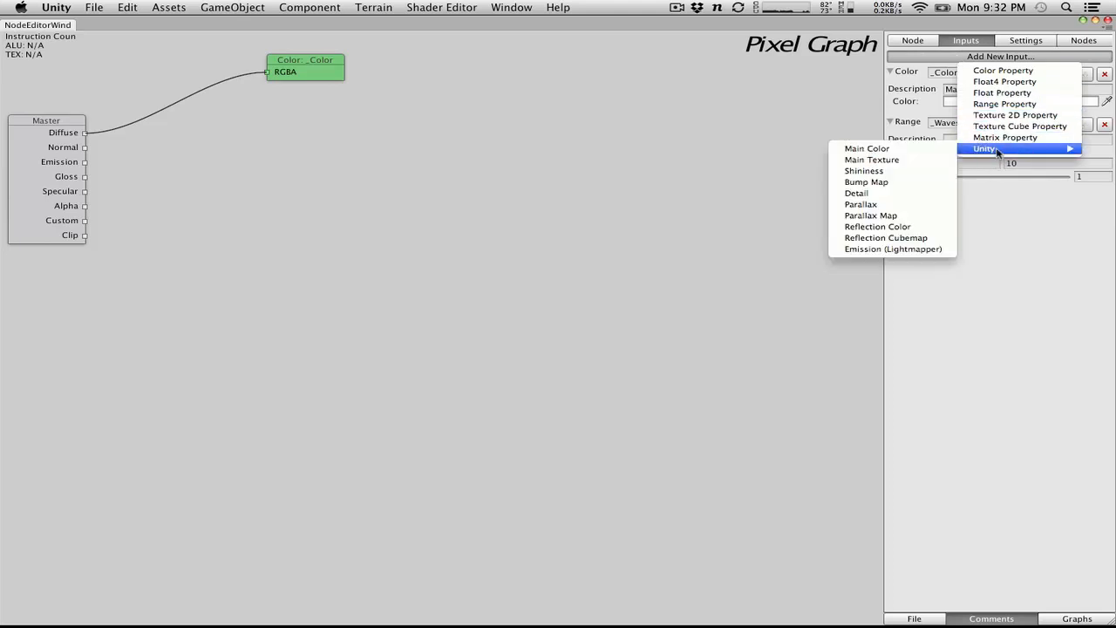
click(911, 159)
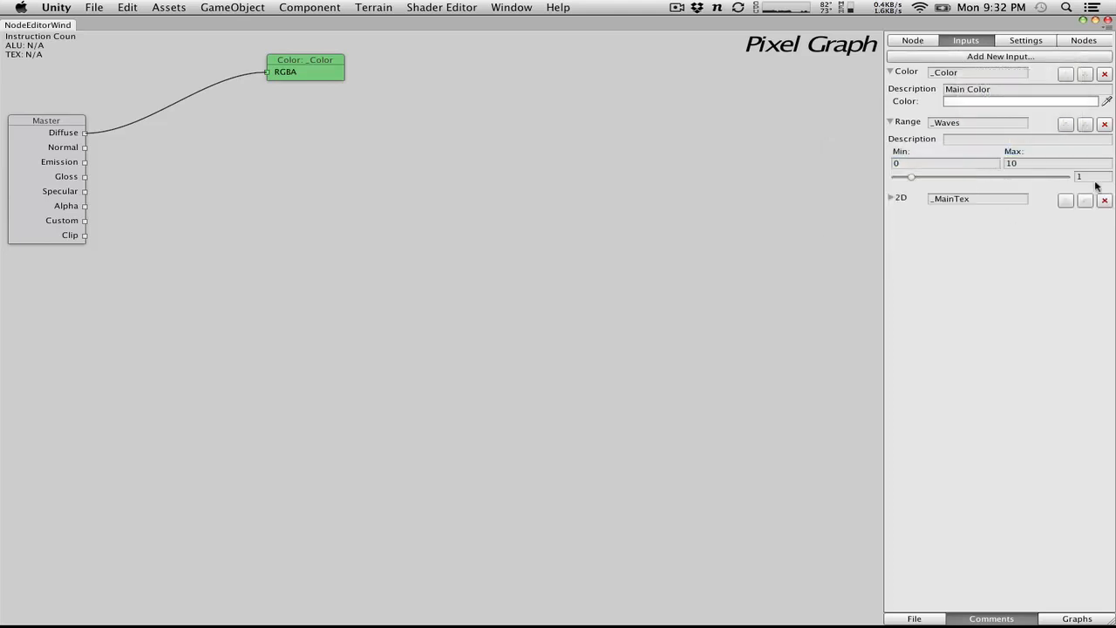
click(1069, 201)
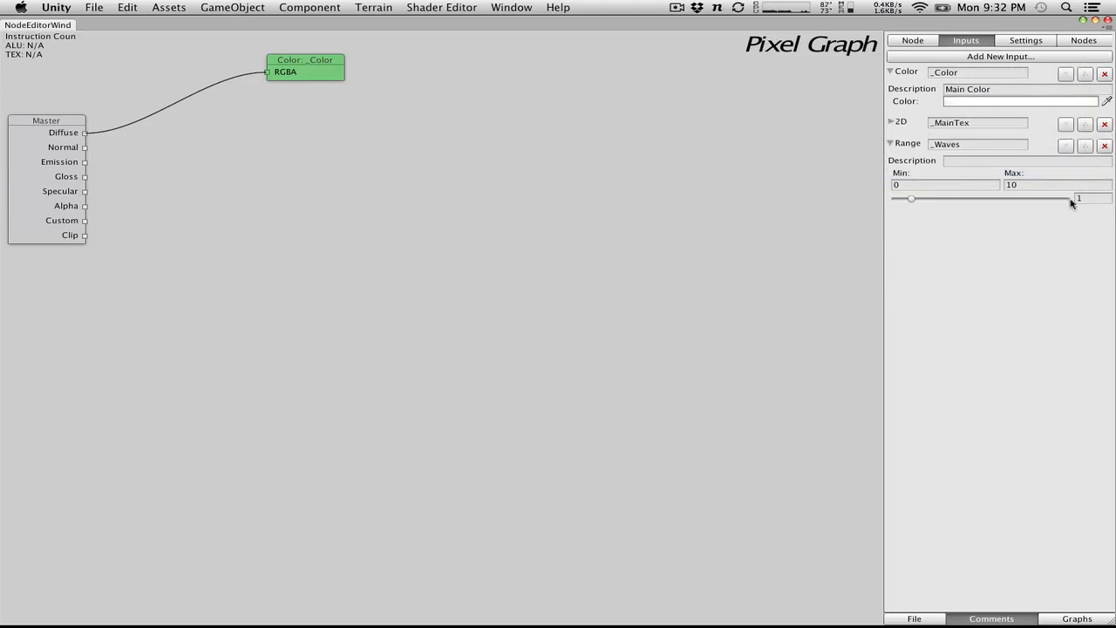
click(1066, 146)
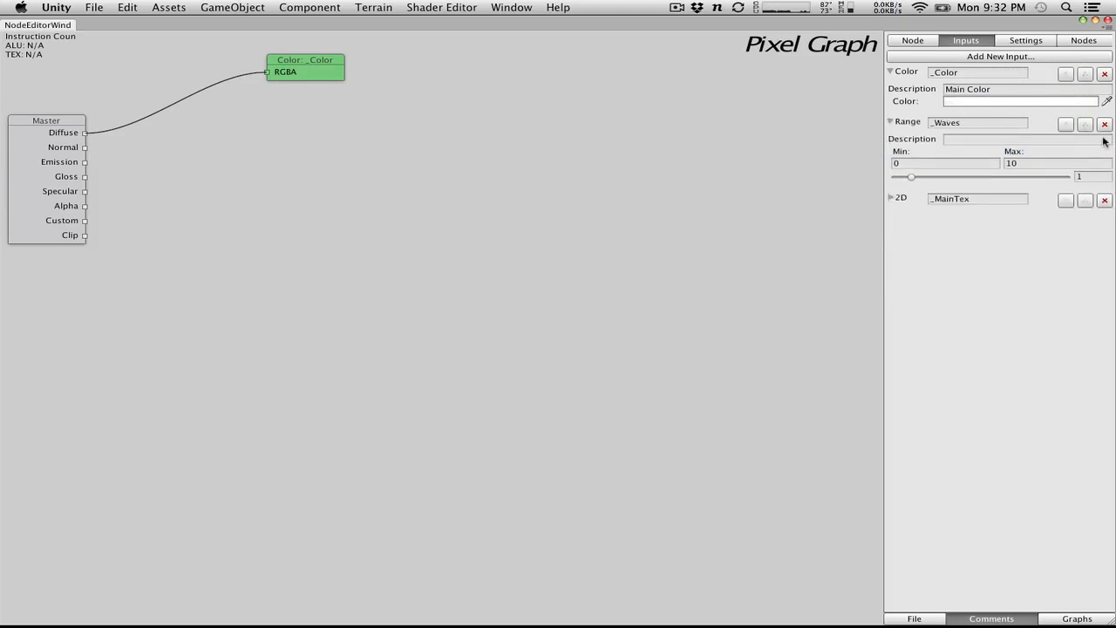
click(1066, 202)
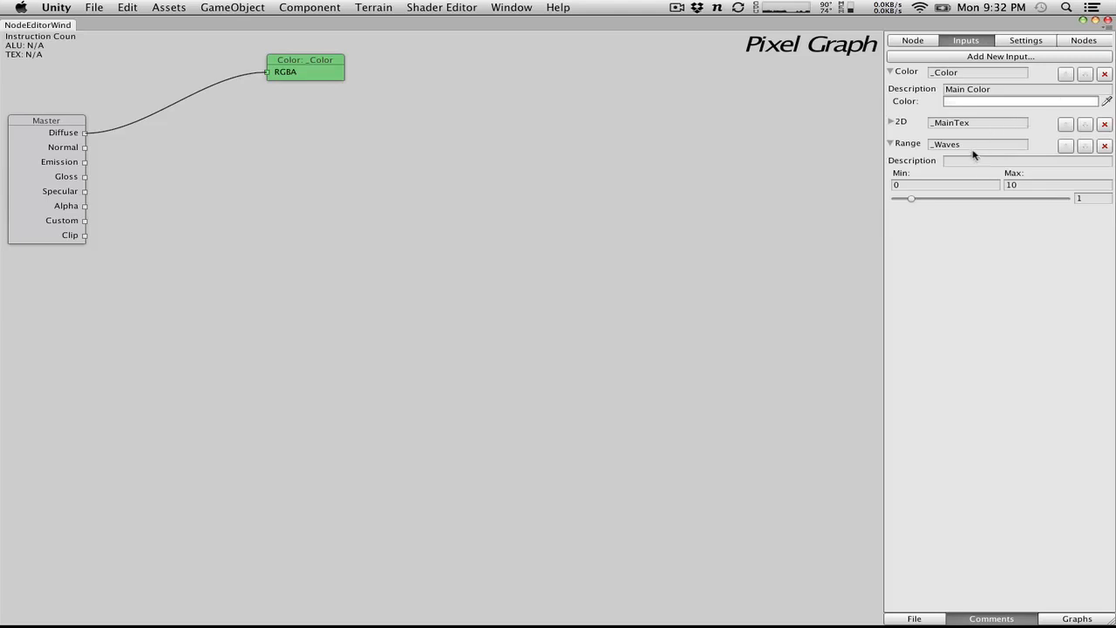
click(890, 121)
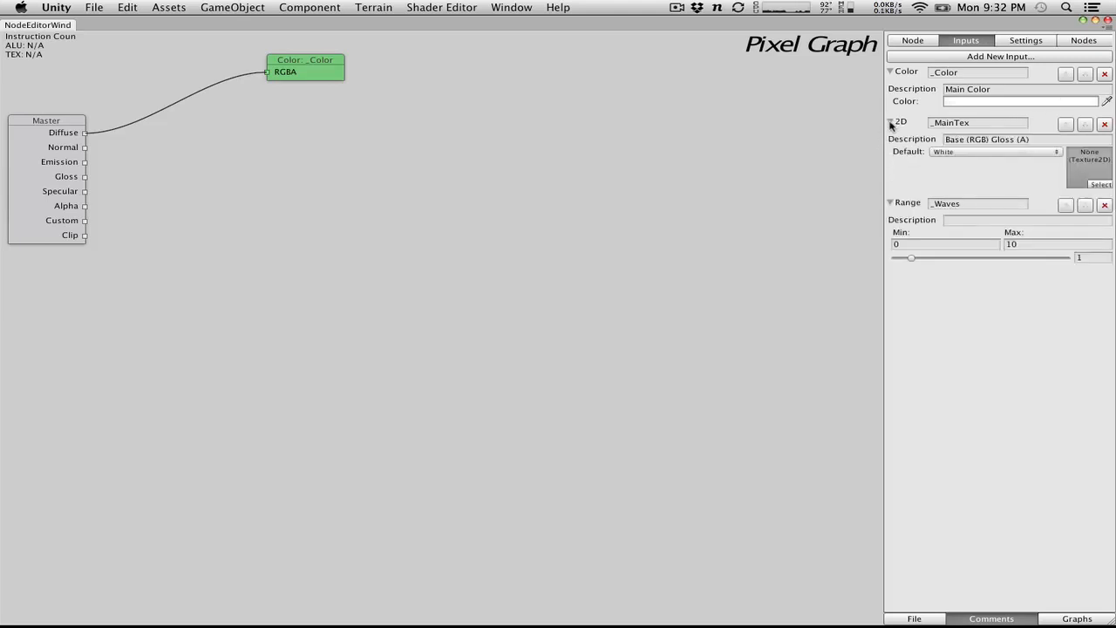
click(891, 122)
Step: Add a Sampler2D property node to the pixel graph, set its Input Property to _MainTex and place it below and beyond the _Color node
right_click(495, 200)
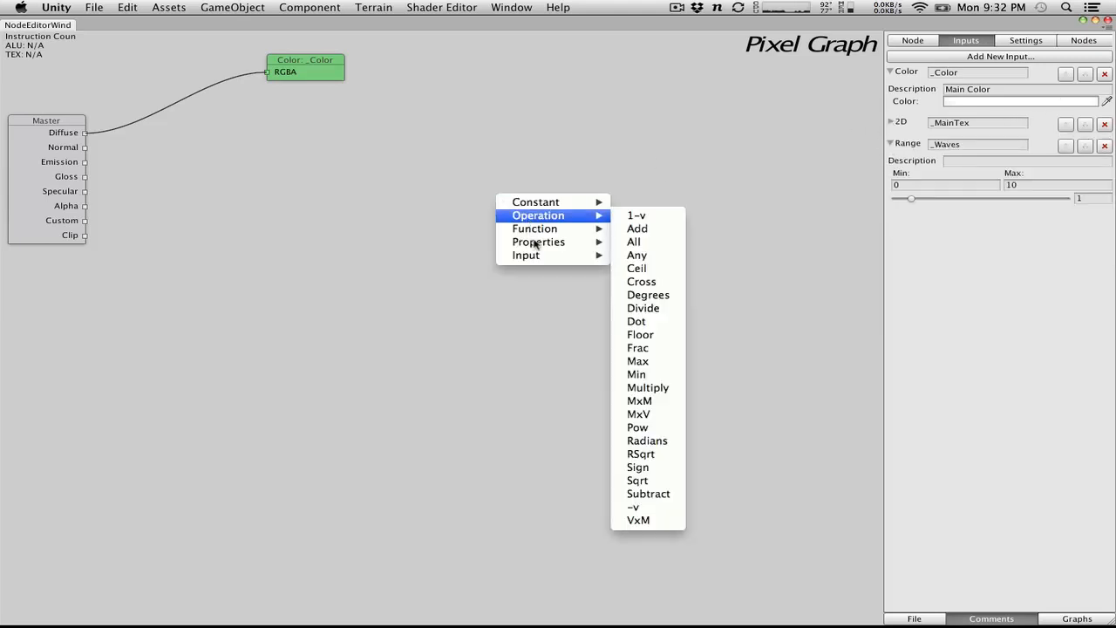
mouse_move(537, 247)
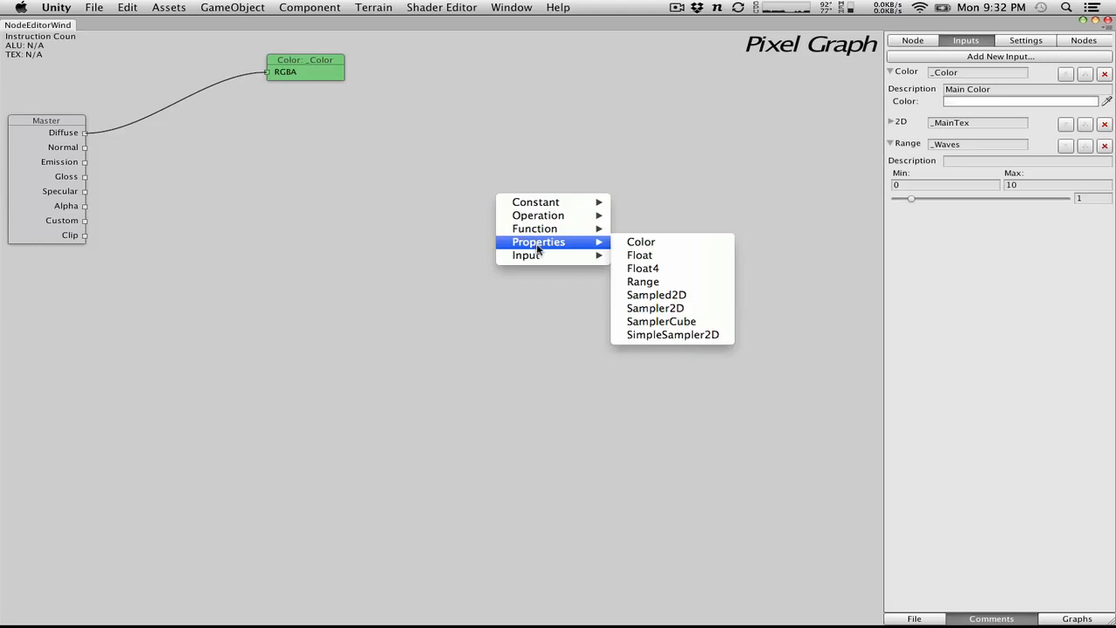
click(684, 311)
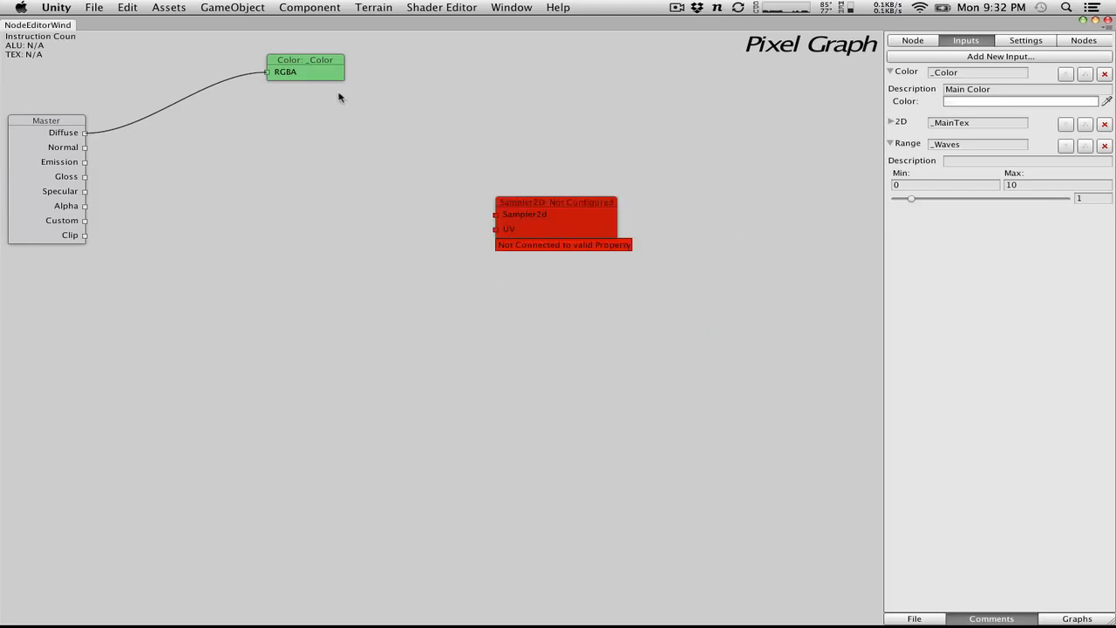
drag(531, 221, 532, 143)
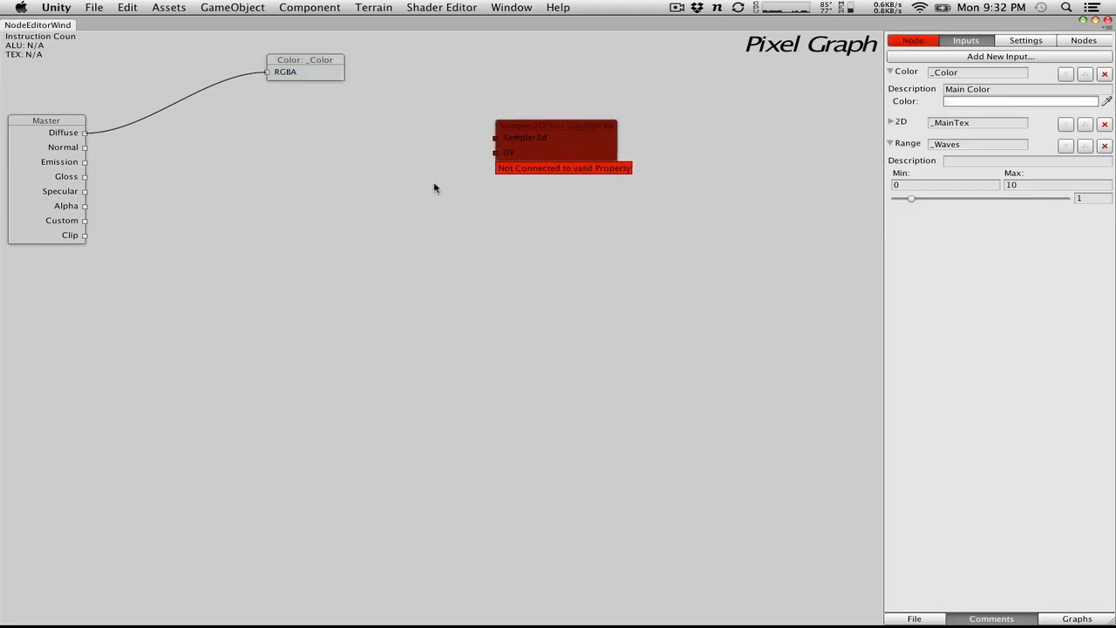
click(912, 40)
click(1053, 55)
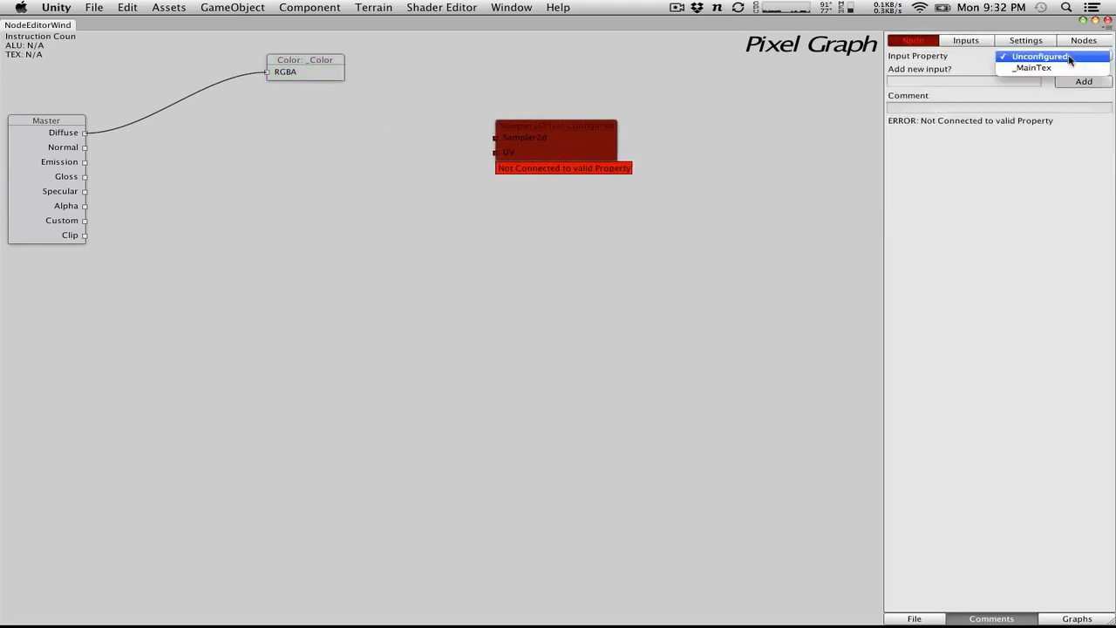
drag(527, 150, 498, 133)
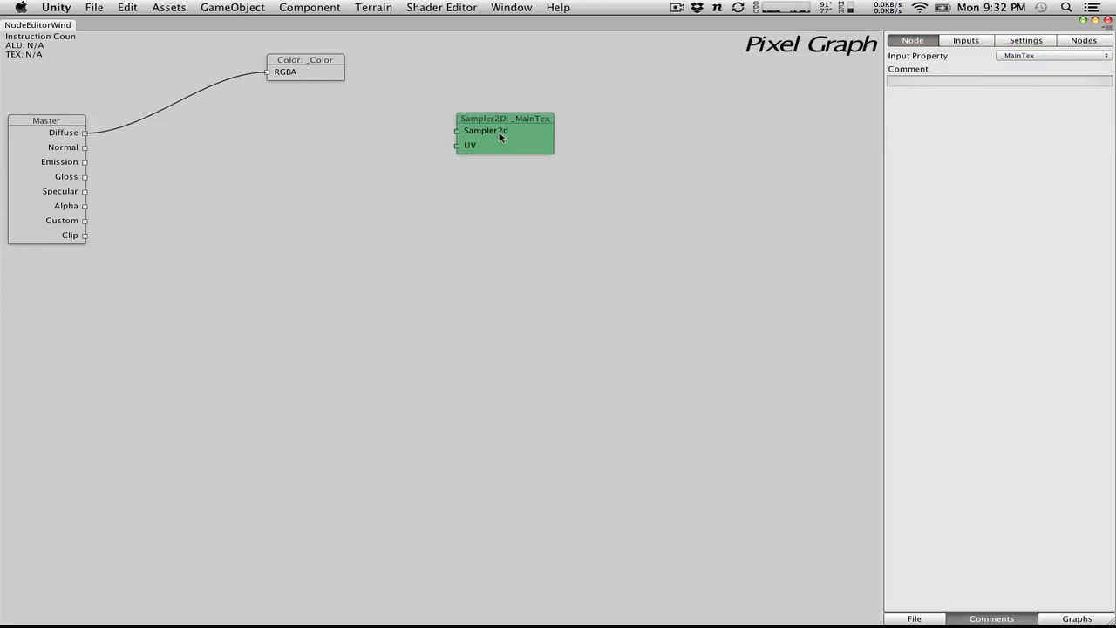
Step: Add a Tex2D function node and place it between the Master node and the _MainTex sampler
right_click(381, 145)
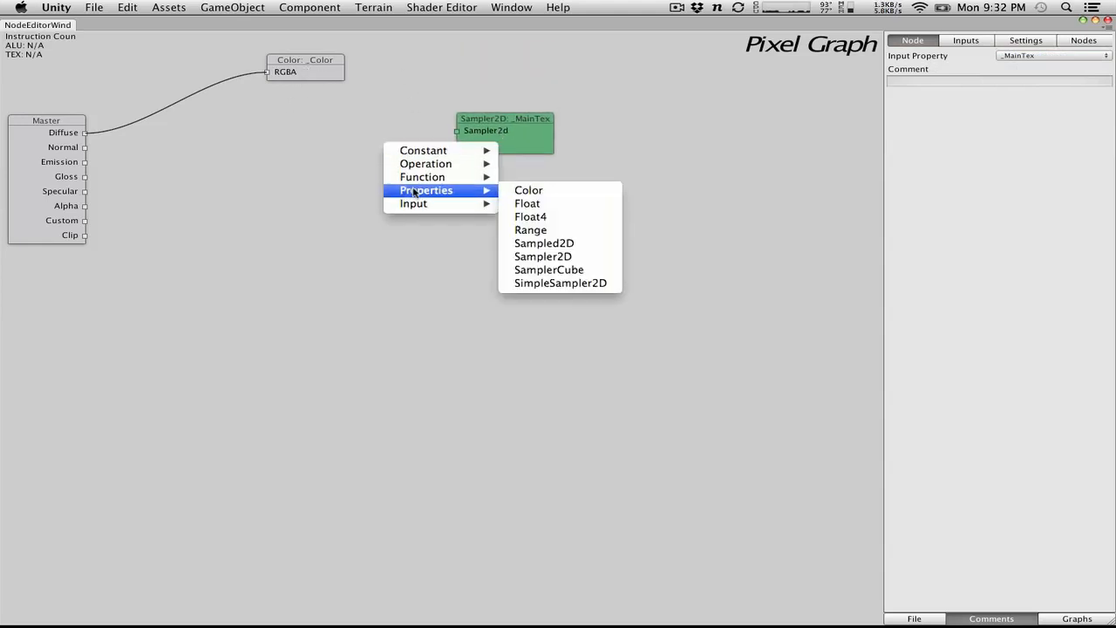
mouse_move(432, 165)
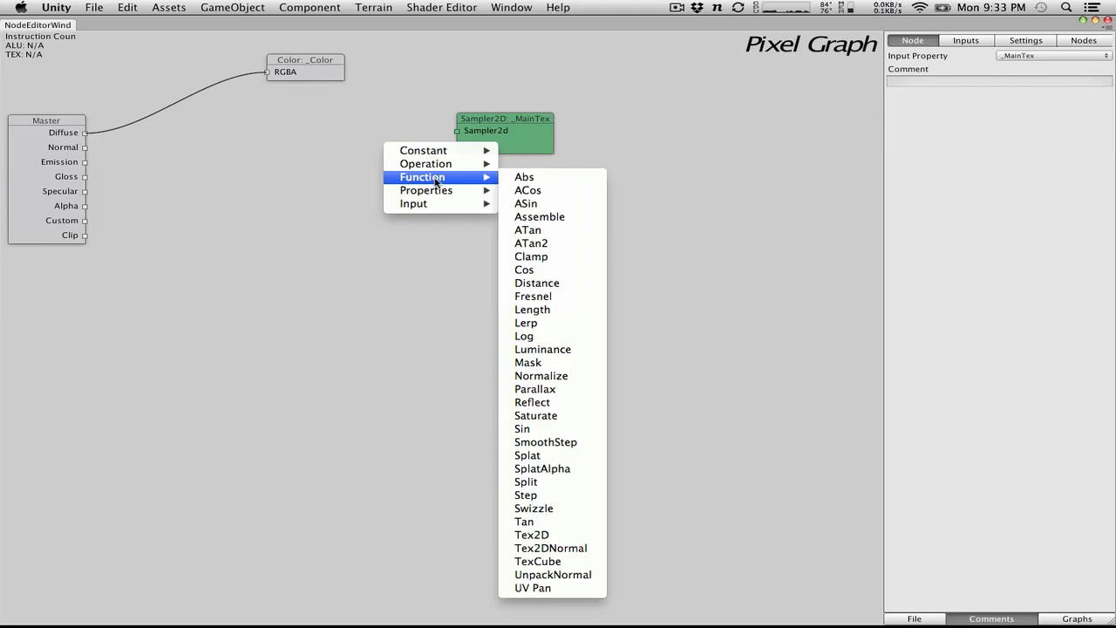
click(547, 535)
drag(461, 170, 378, 135)
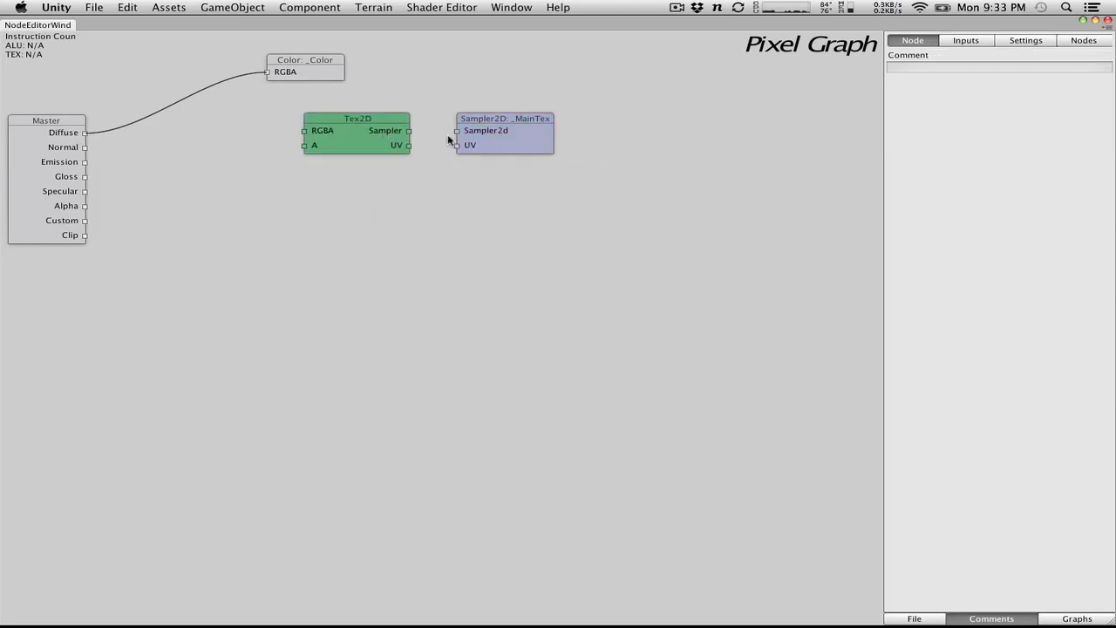
Step: Wire the _MainTex sampler's Sampler2d and UV outputs into the Tex2D node, and Tex2D's RGBA into the Master's Diffuse
drag(457, 132, 409, 145)
drag(511, 136, 559, 139)
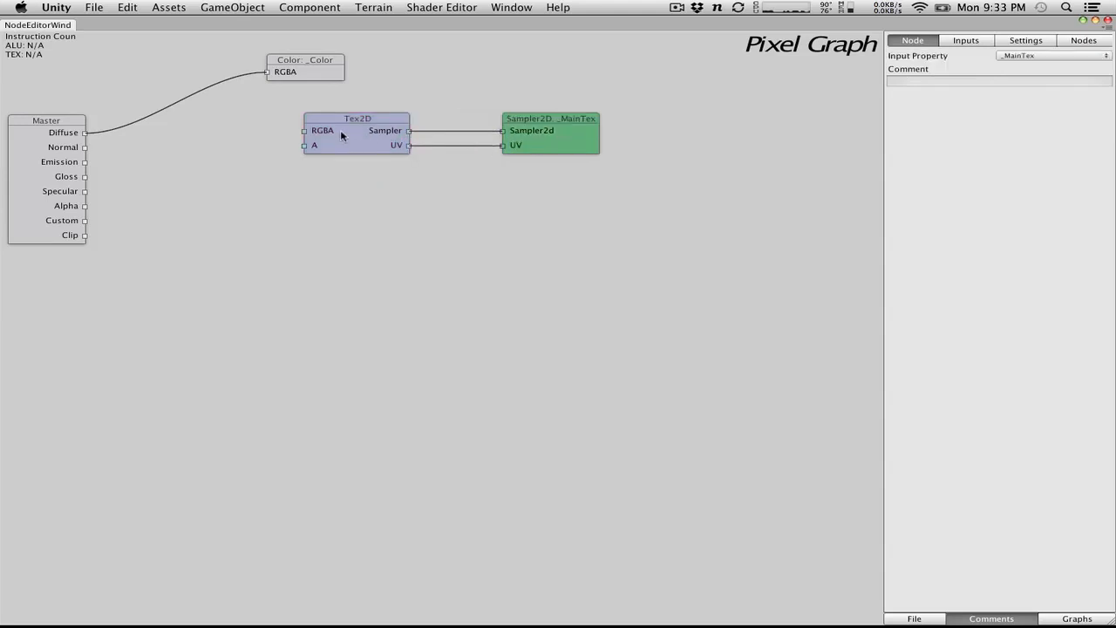
drag(342, 135, 82, 133)
drag(333, 52, 372, 39)
click(361, 139)
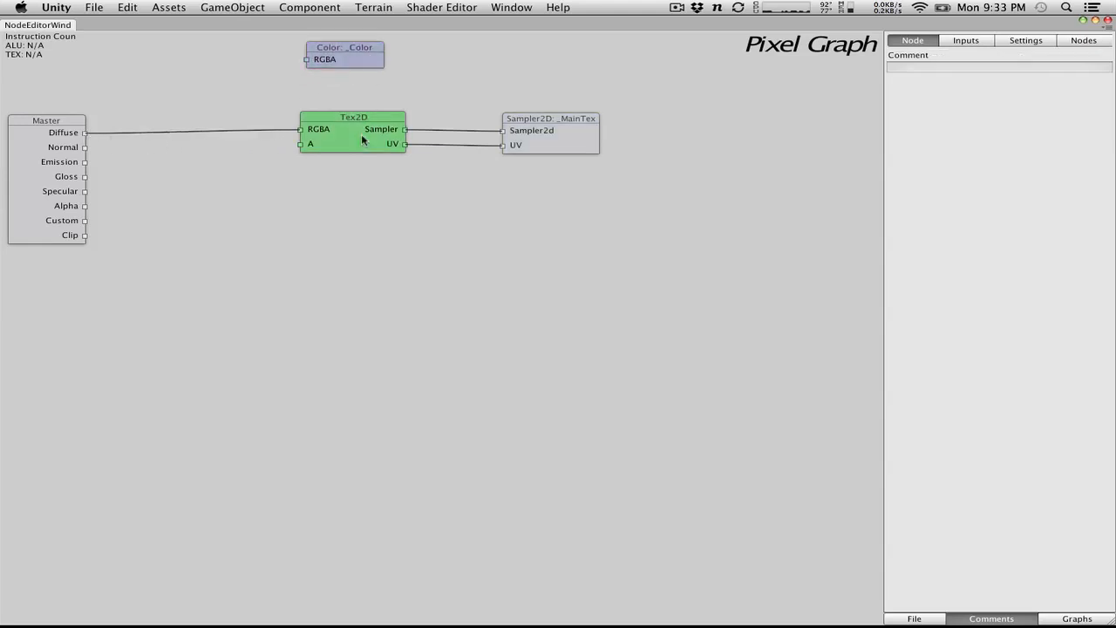
Step: Spread the _MainTex sampler and Tex2D nodes farther from the Master, and add a Multiply operation node below Tex2D
click(603, 131)
drag(531, 133, 621, 138)
drag(349, 133, 396, 181)
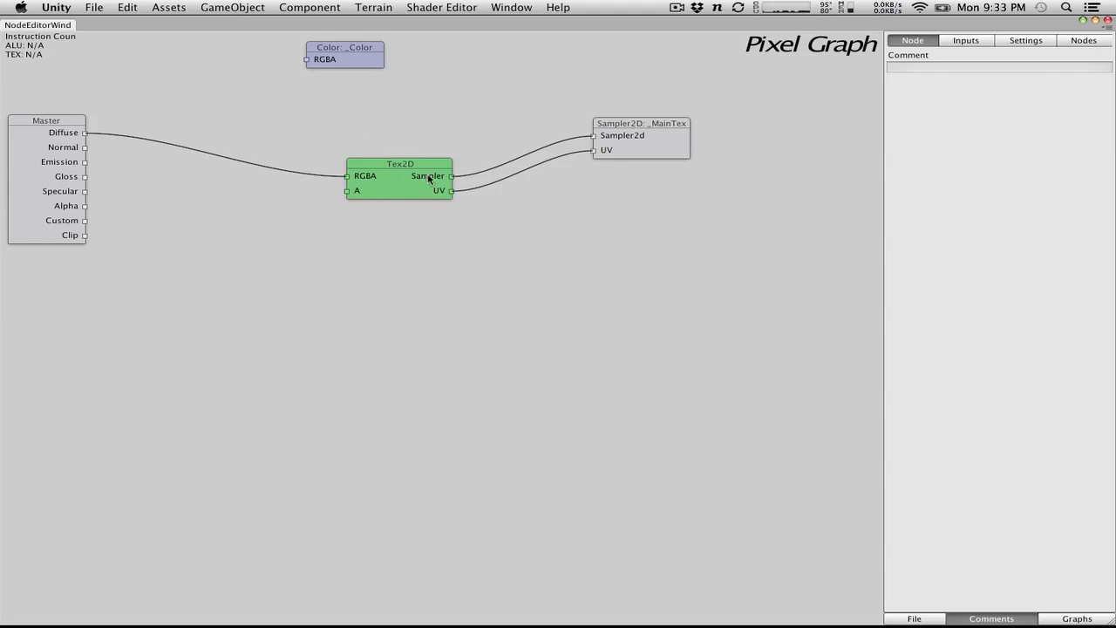
right_click(275, 138)
mouse_move(332, 157)
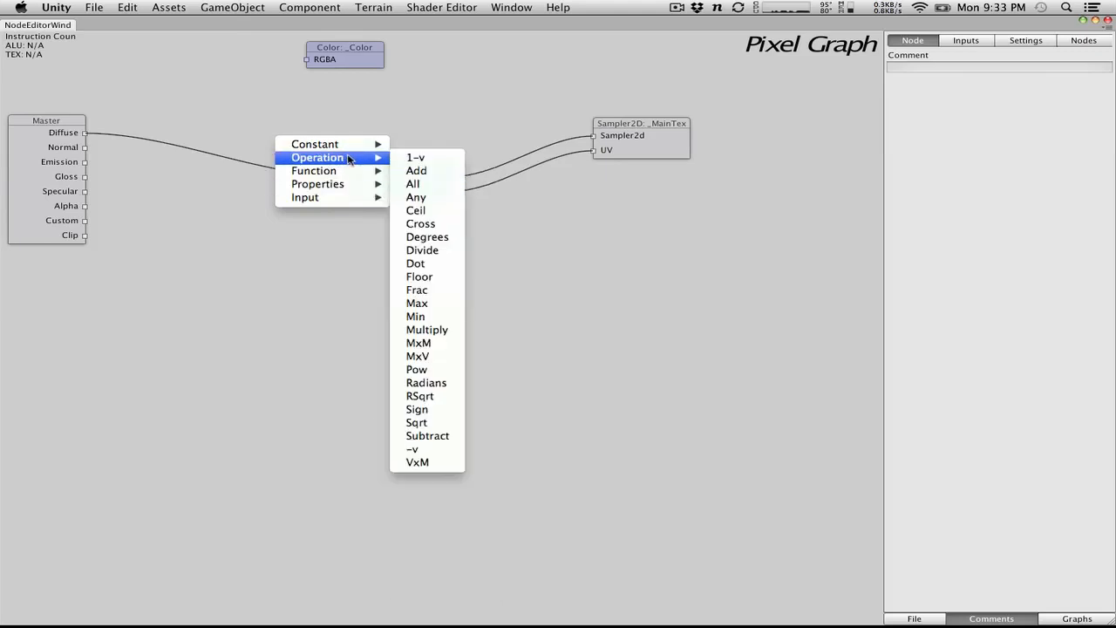
click(432, 329)
drag(309, 142, 336, 243)
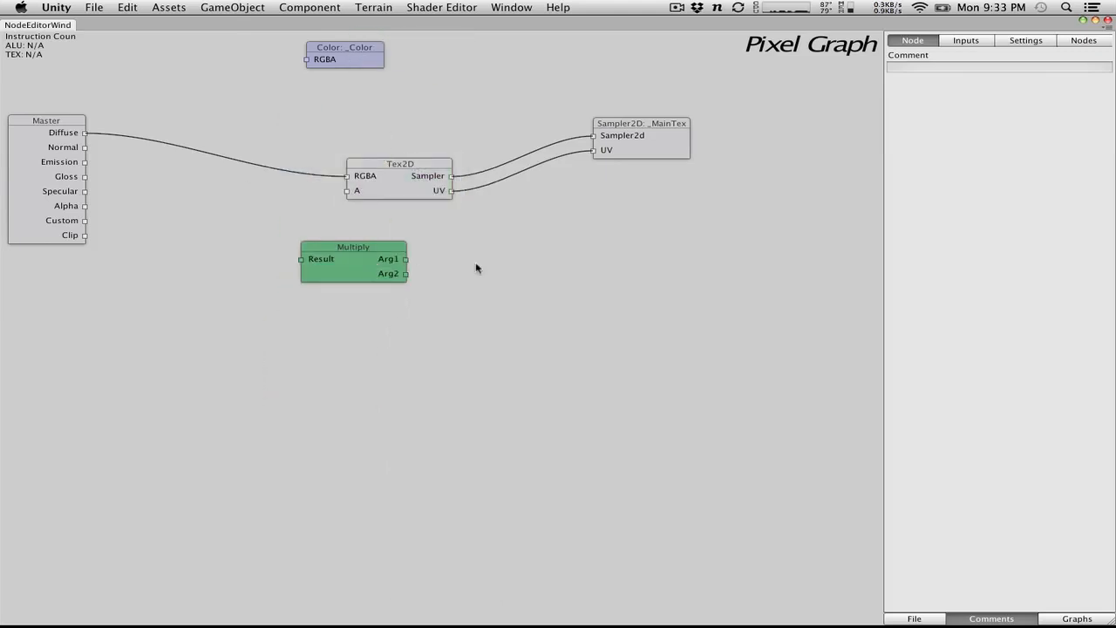
Step: Add a Float Const node beside the Multiply node and set its value to 0.5
right_click(486, 263)
mouse_move(571, 272)
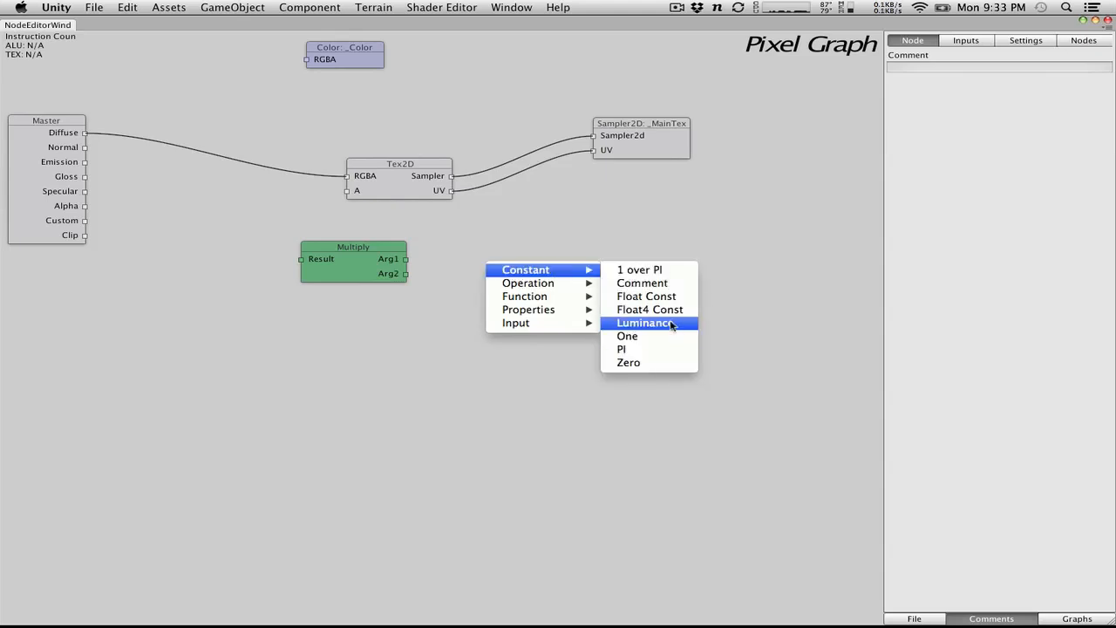
click(663, 296)
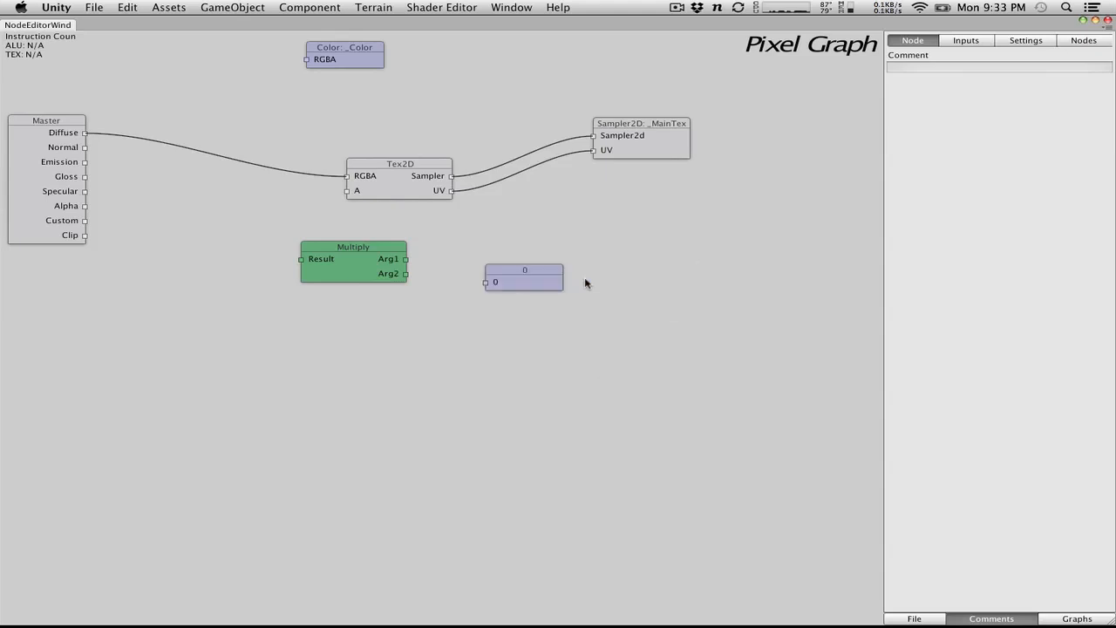
click(524, 277)
drag(1041, 58, 811, 34)
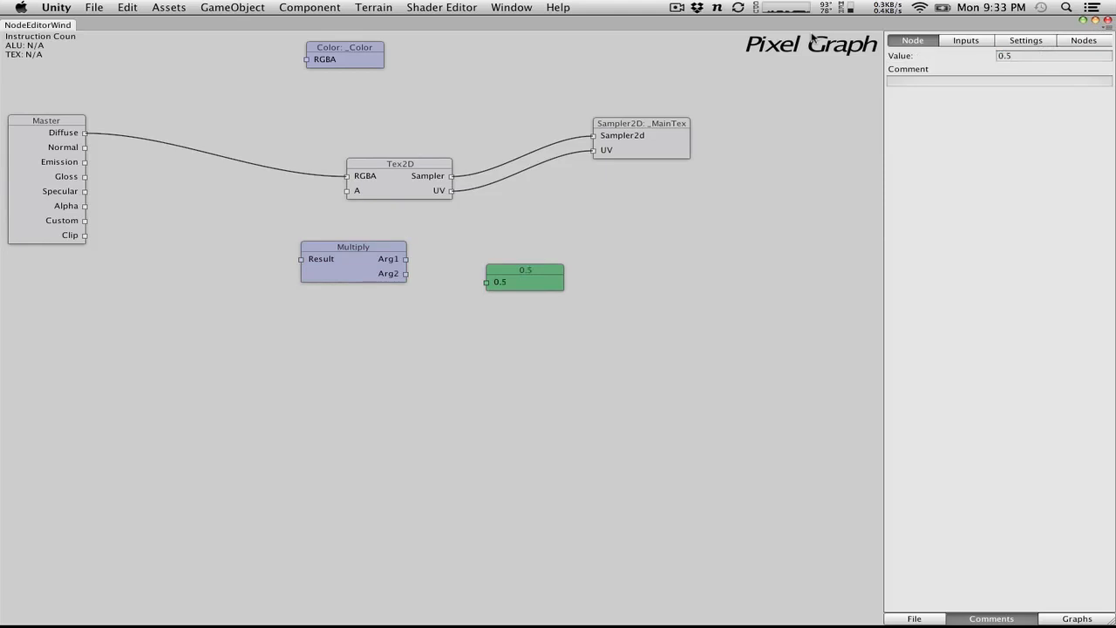
Step: Duplicate the Multiply node and separate the two copies below the Diffuse connection
click(348, 257)
key(super+d)
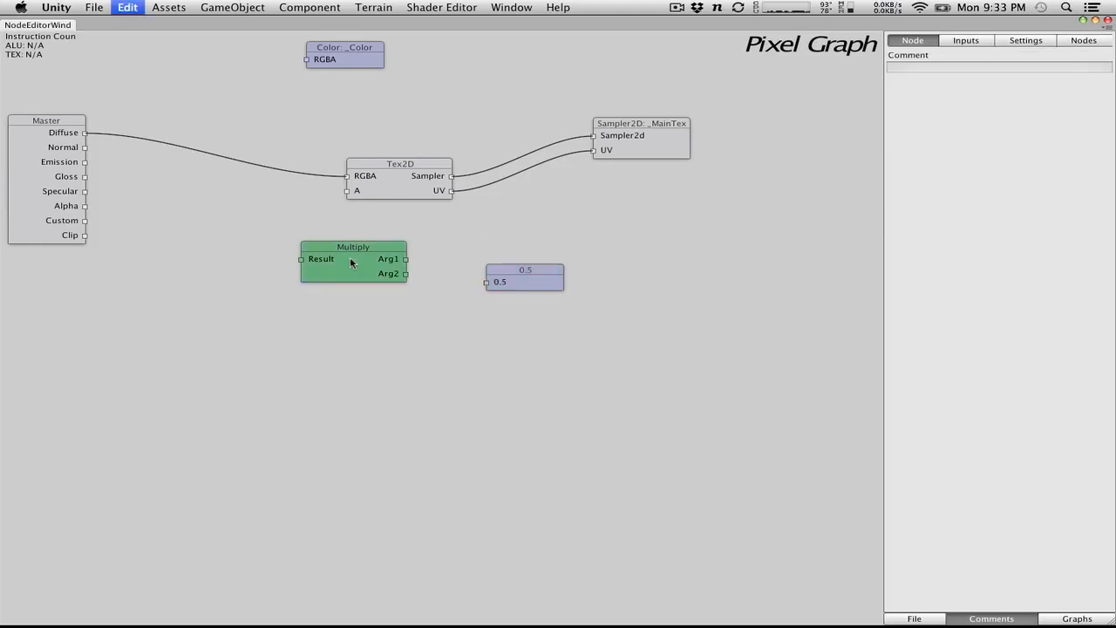
drag(339, 256, 246, 274)
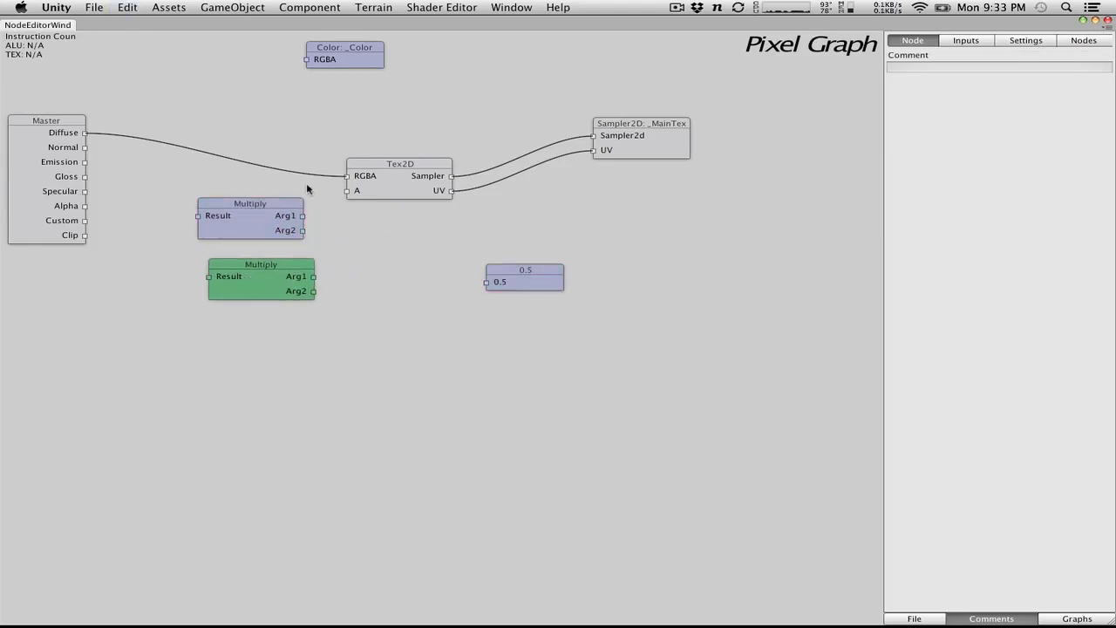
Step: Feed Tex2D's RGBA into one Multiply and _Color into the other as Arg1, with the 0.5 constant as Arg2 on both
drag(343, 177, 301, 215)
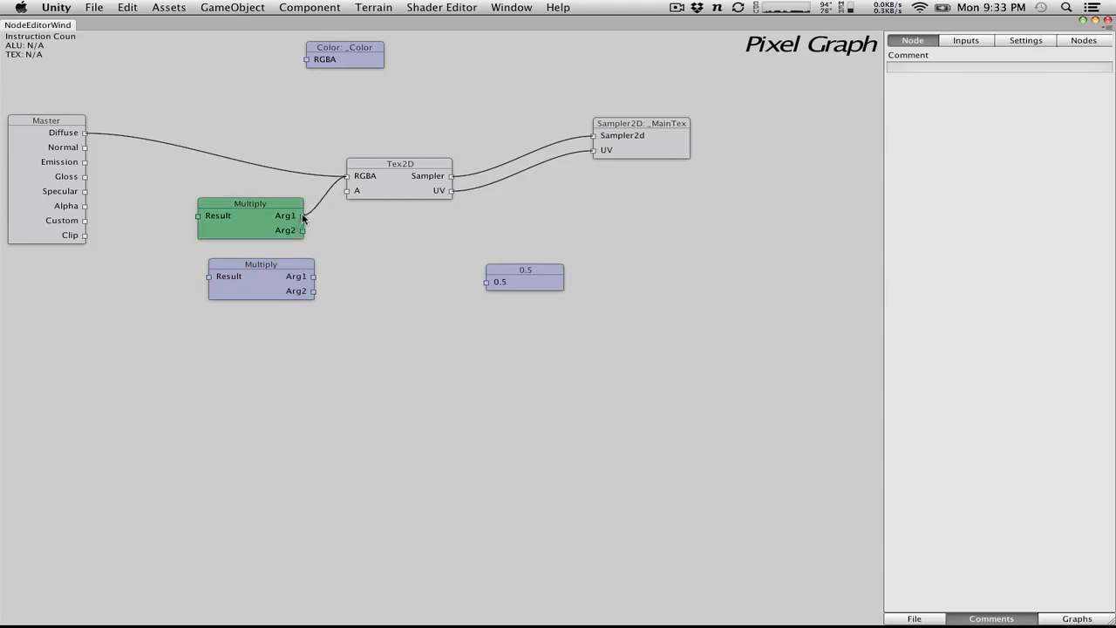
drag(487, 283, 287, 348)
drag(281, 297, 291, 88)
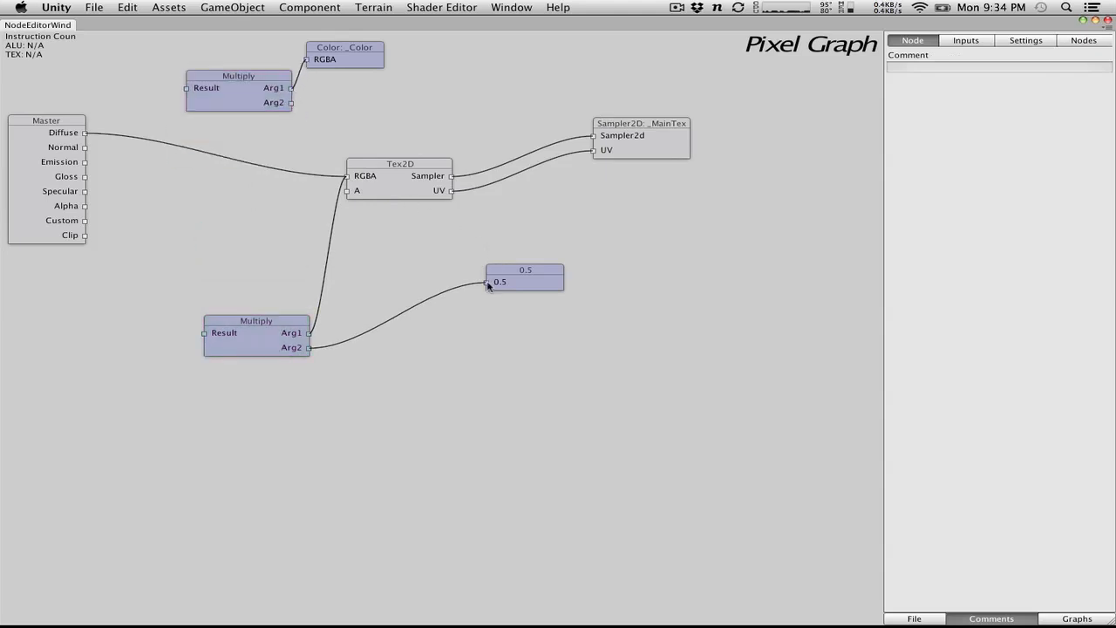
drag(488, 284, 291, 103)
drag(543, 274, 568, 305)
drag(248, 332, 218, 258)
Step: Add an Add operation node and place it just above the Master node, shifting the texture Multiply beneath Tex2D
right_click(204, 402)
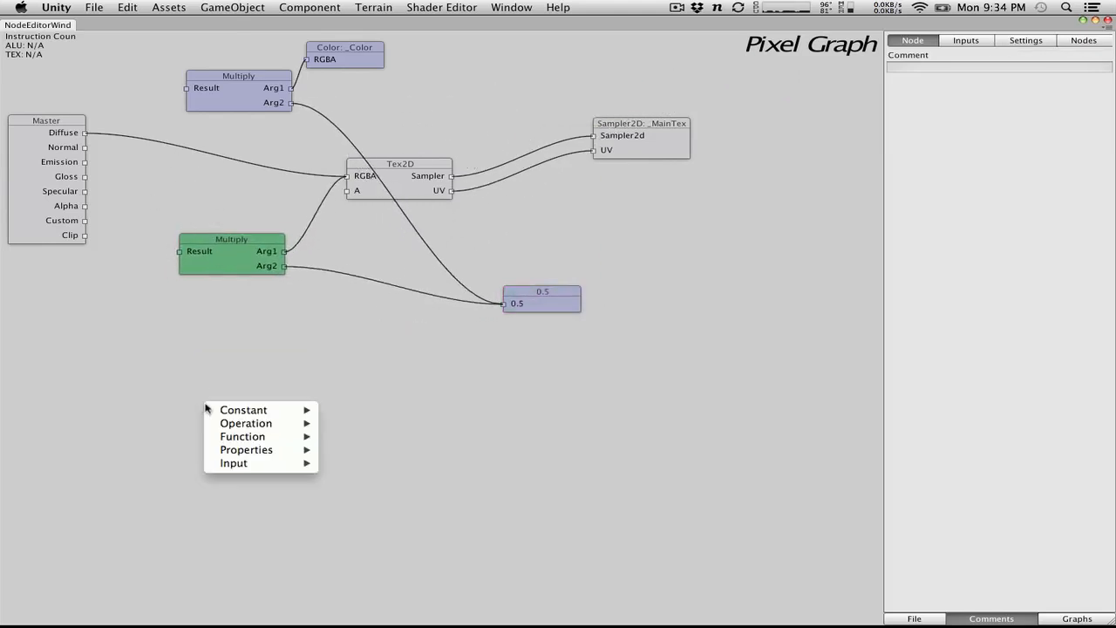
mouse_move(261, 423)
click(387, 320)
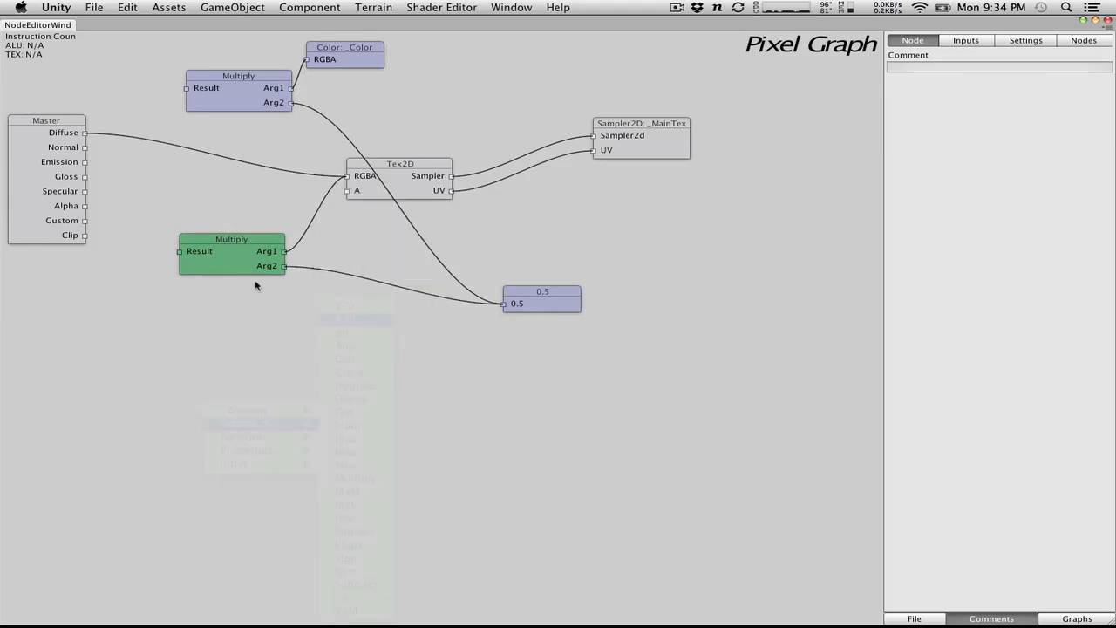
drag(239, 252, 339, 252)
drag(266, 424, 134, 93)
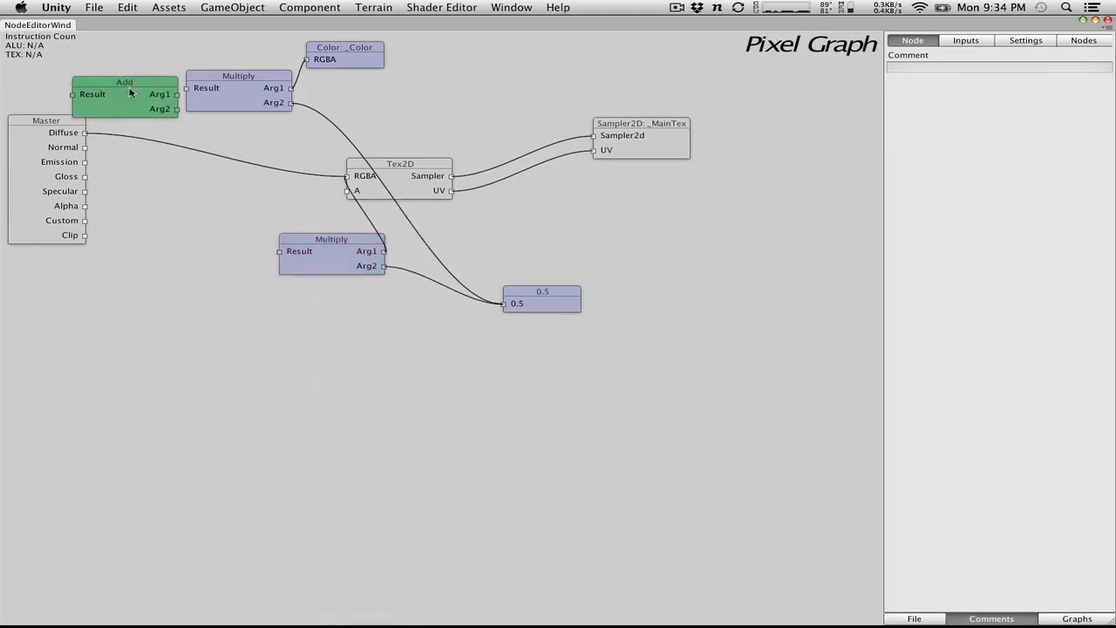
Step: Space out the _Color node and its Multiply, and connect that Multiply's Result to the Add node's Arg1
drag(229, 76, 238, 76)
drag(356, 52, 414, 51)
click(214, 80)
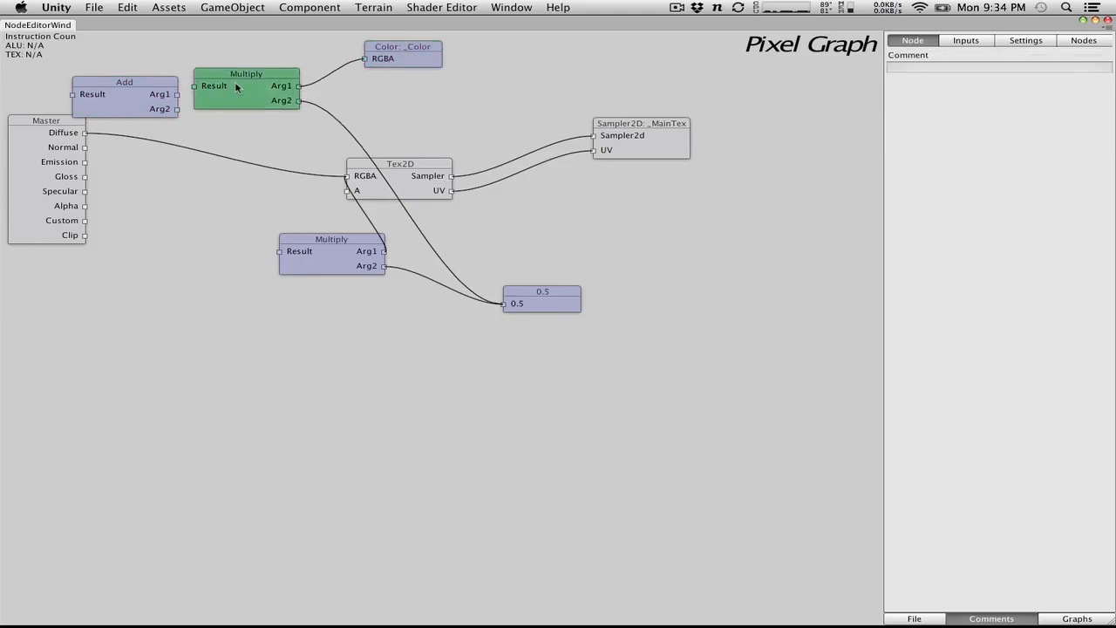
drag(214, 80, 180, 78)
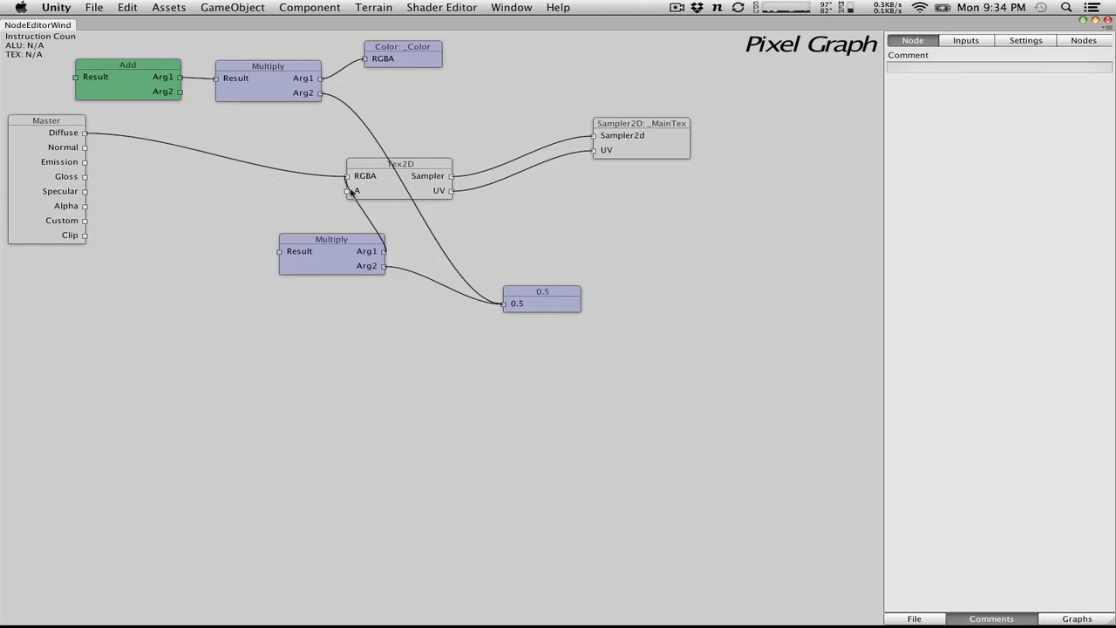
Step: Connect the texture Multiply's Result to the Add node's Arg2 and the Add Result to Diffuse, and spread the nodes out
drag(351, 191, 236, 199)
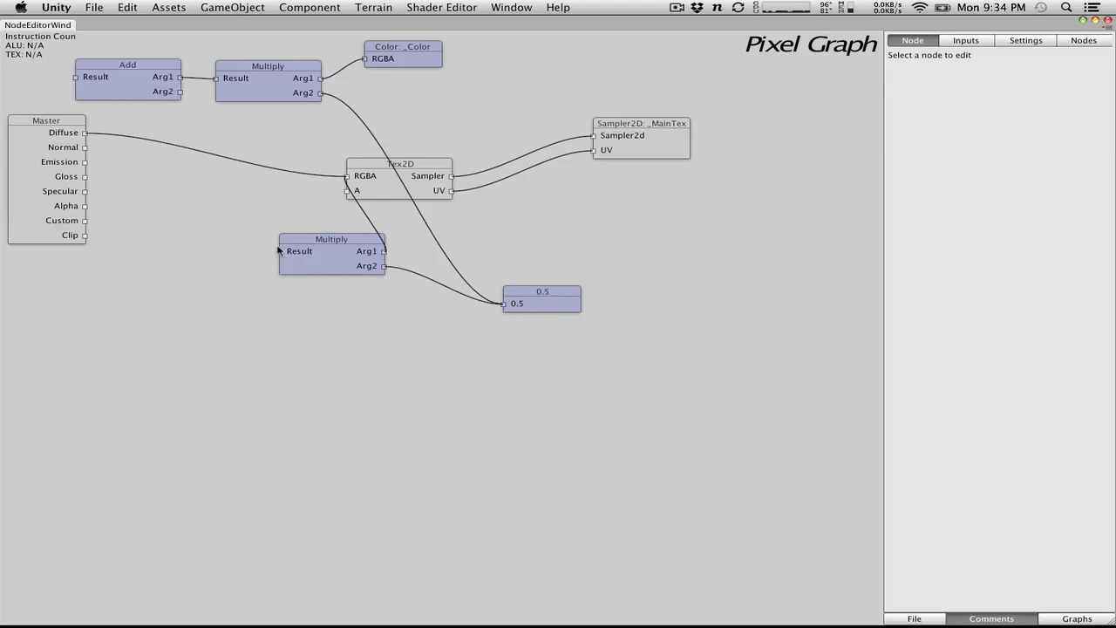
drag(278, 250, 180, 91)
drag(75, 77, 84, 132)
drag(161, 75, 194, 106)
drag(274, 77, 315, 77)
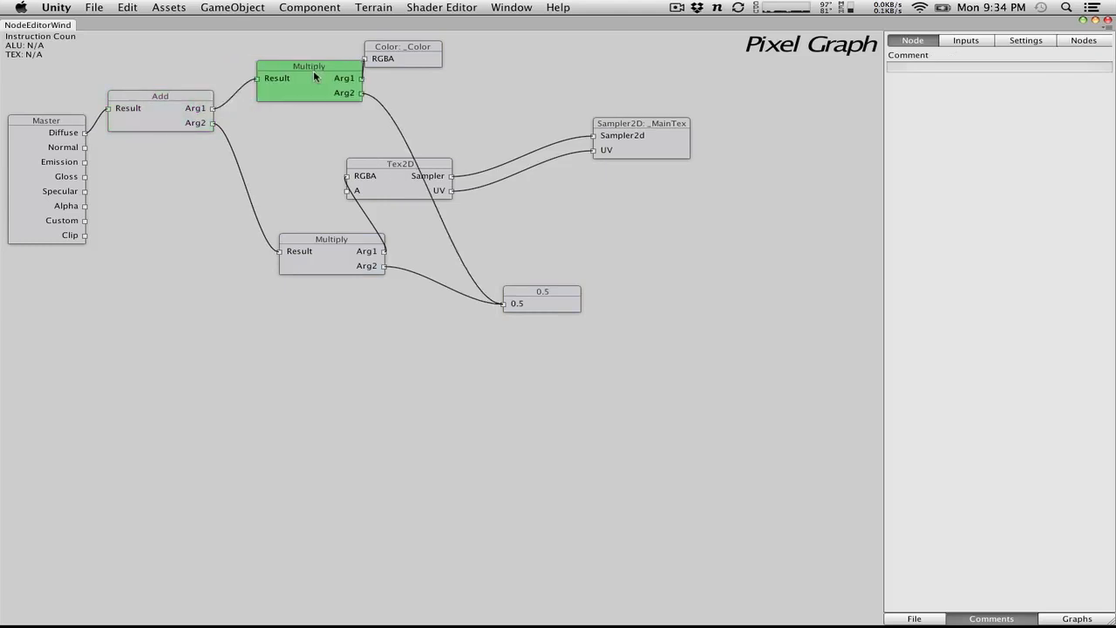
drag(415, 57, 480, 68)
Step: Save the shader graph and export it
click(102, 6)
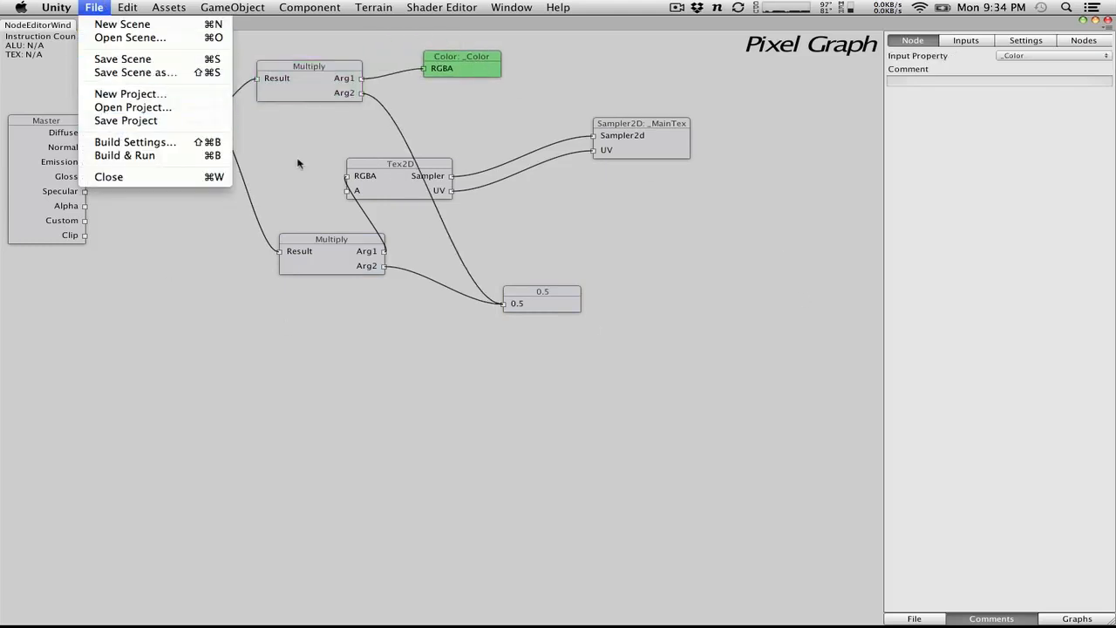
click(755, 568)
click(924, 619)
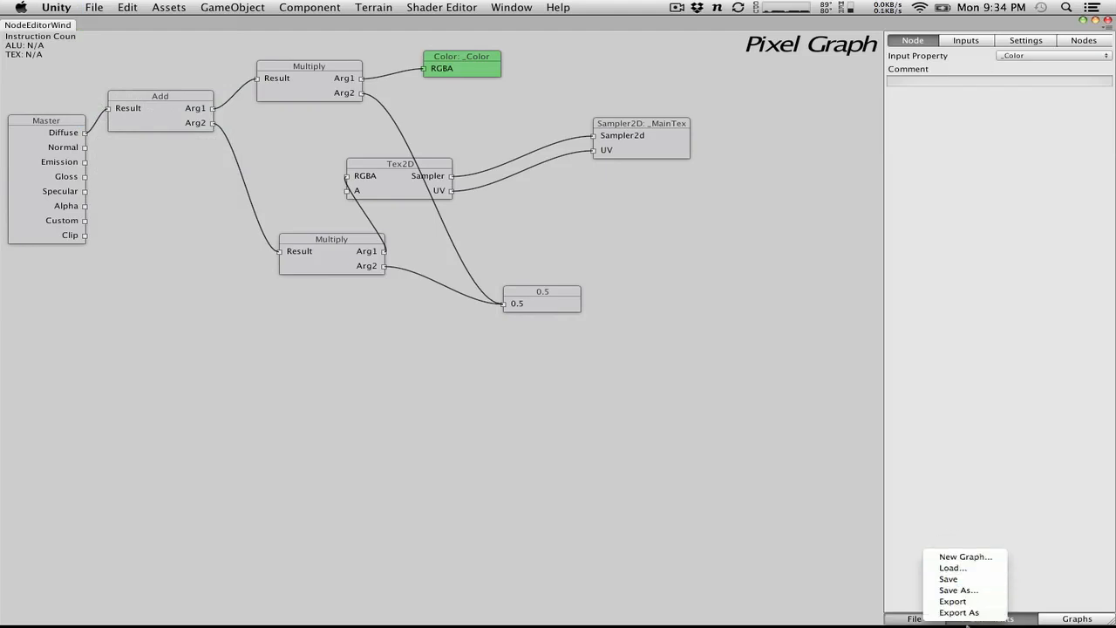
click(971, 580)
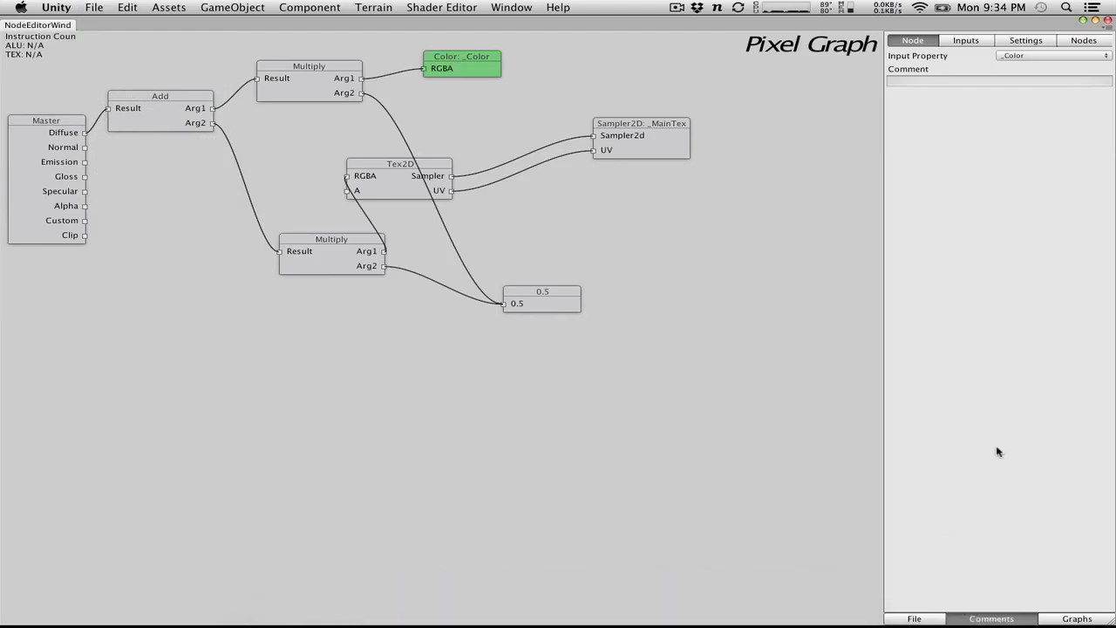
click(927, 617)
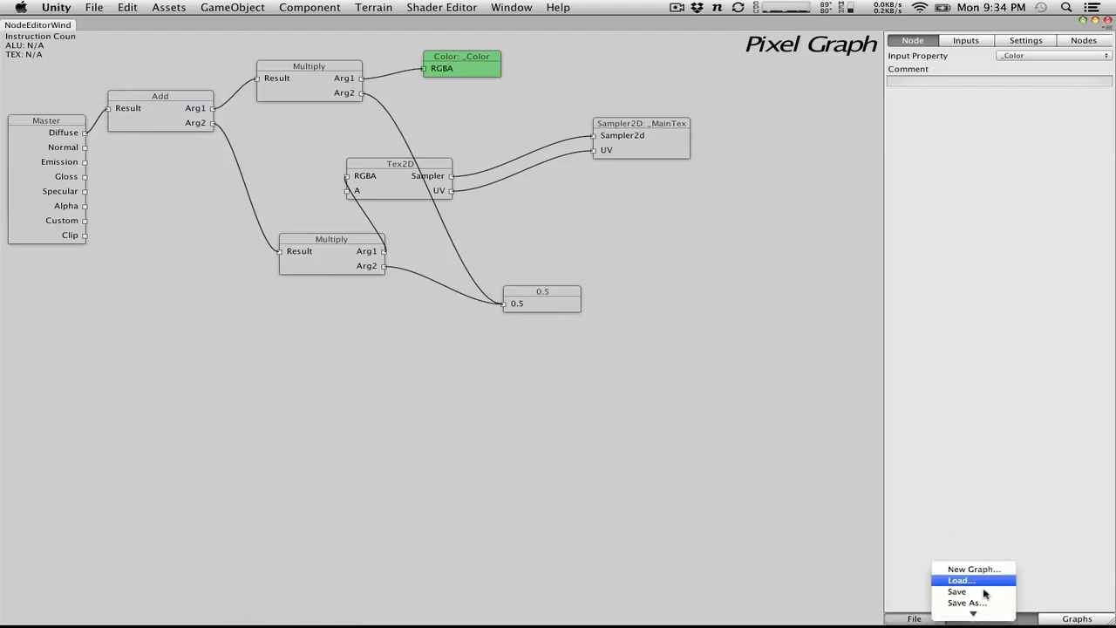
click(977, 602)
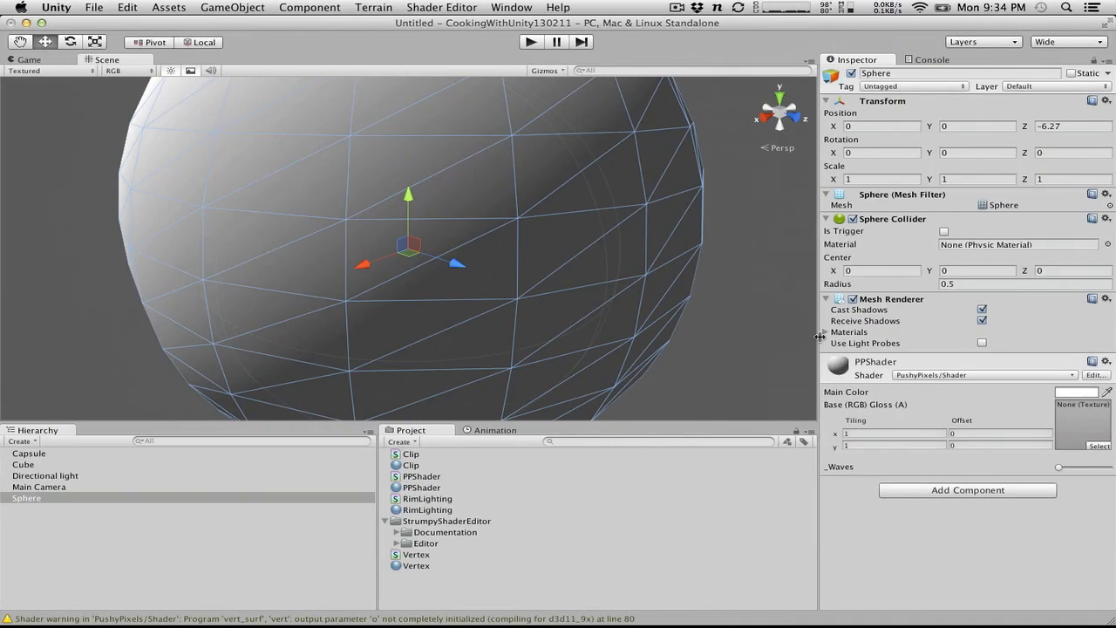
Step: Play the scene to preview the exported shader on the sphere, and stop playback
click(530, 43)
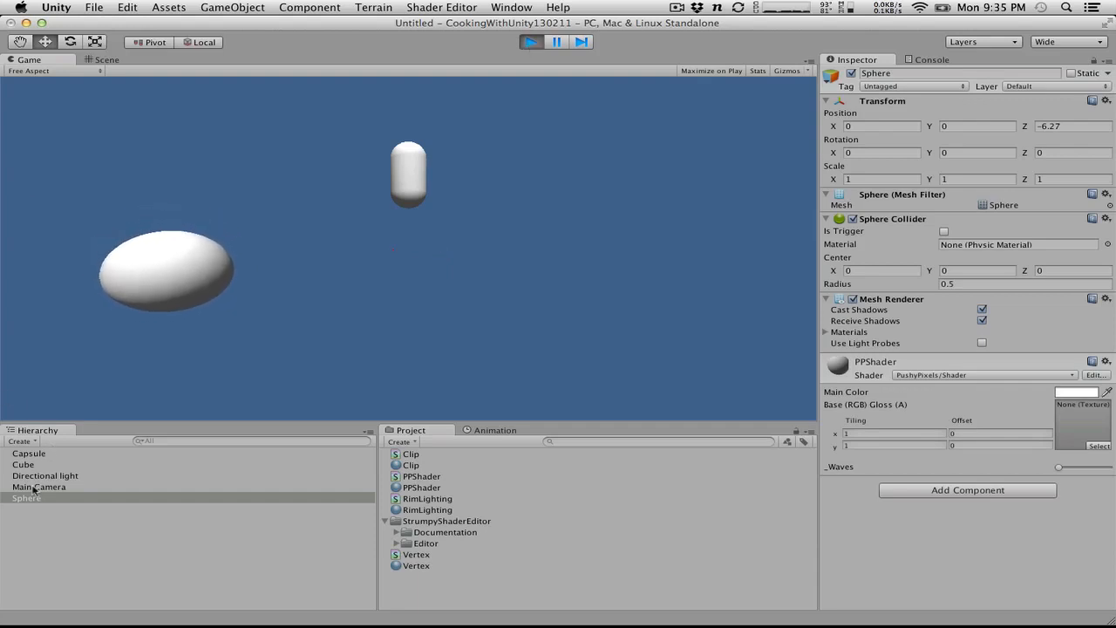
click(530, 42)
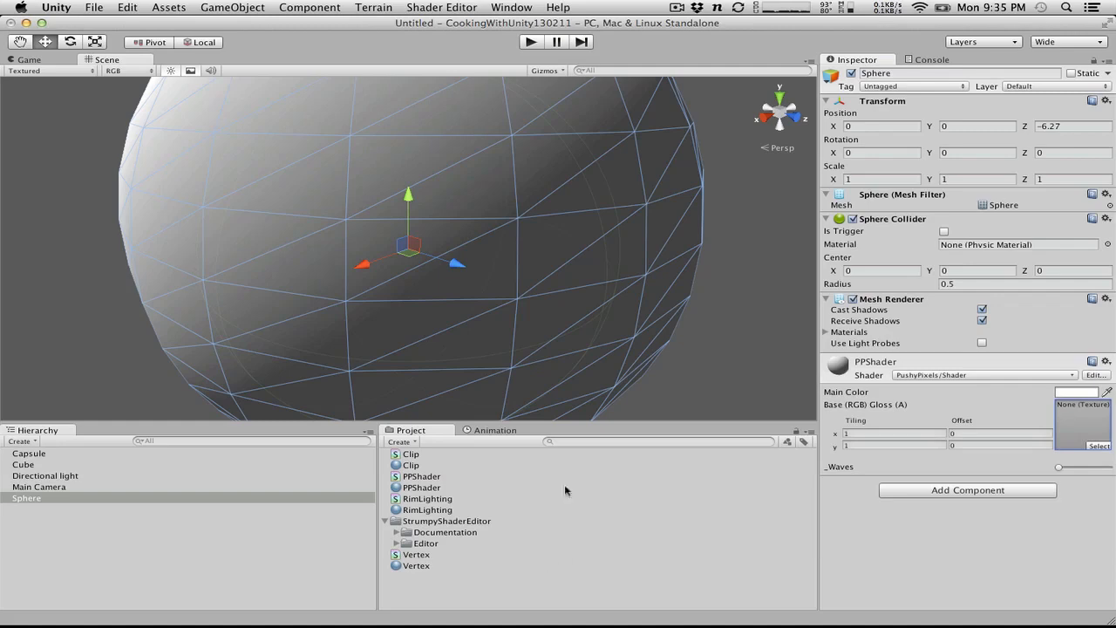
Step: Play the scene, switch the sphere's PPShader material to Diffuse and back to PushyPixels/Shader, and stop playback
click(534, 45)
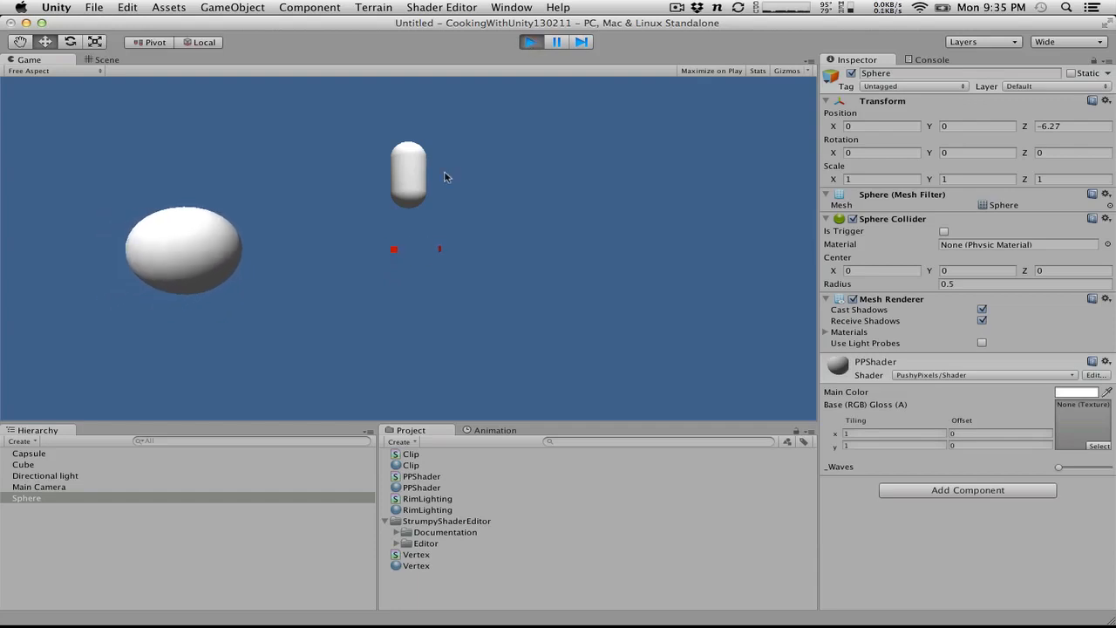
click(942, 376)
scroll(933, 403, down, 3)
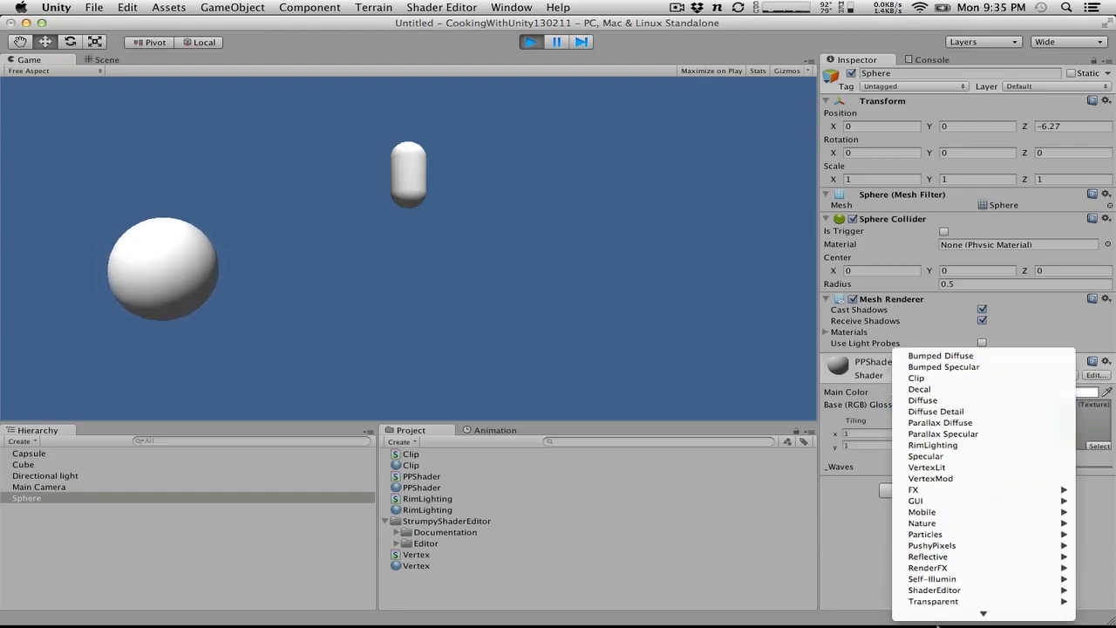
click(933, 391)
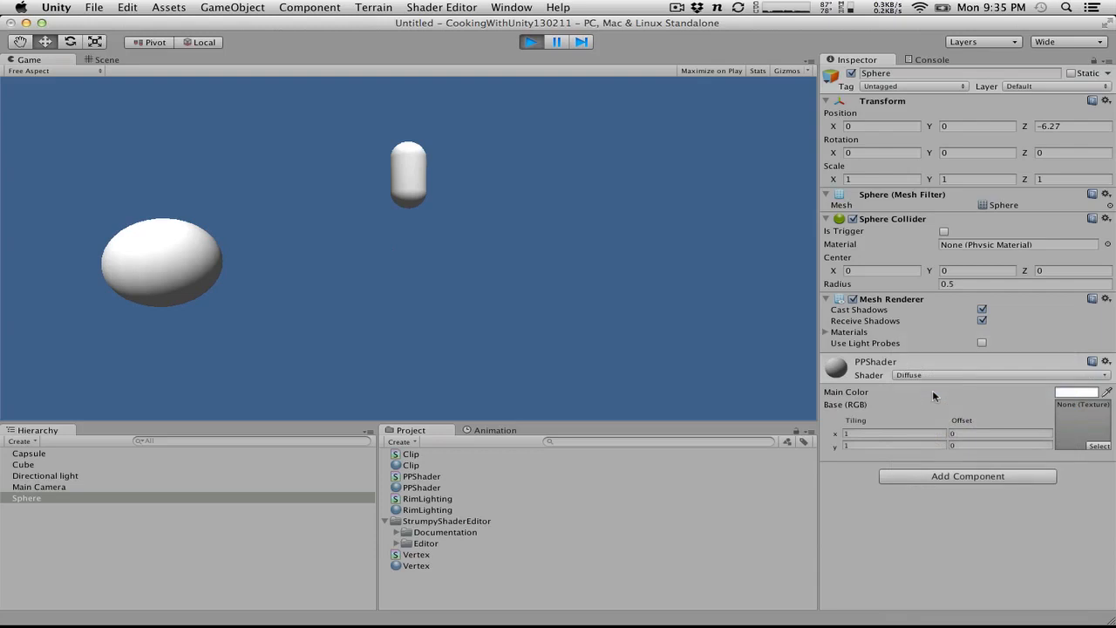
click(919, 375)
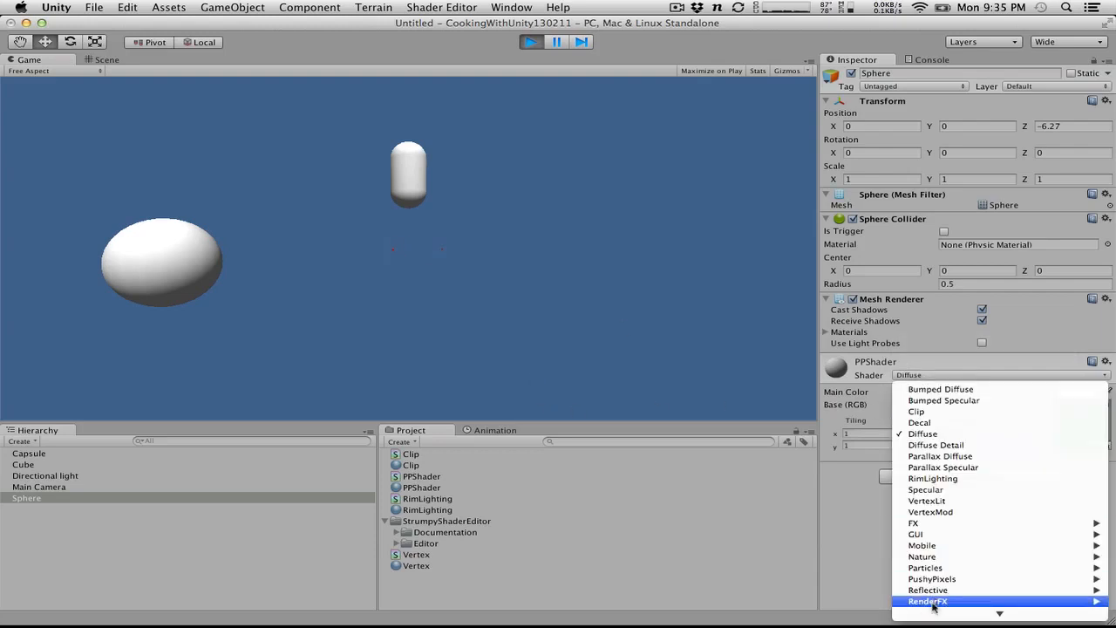
mouse_move(957, 551)
mouse_move(957, 530)
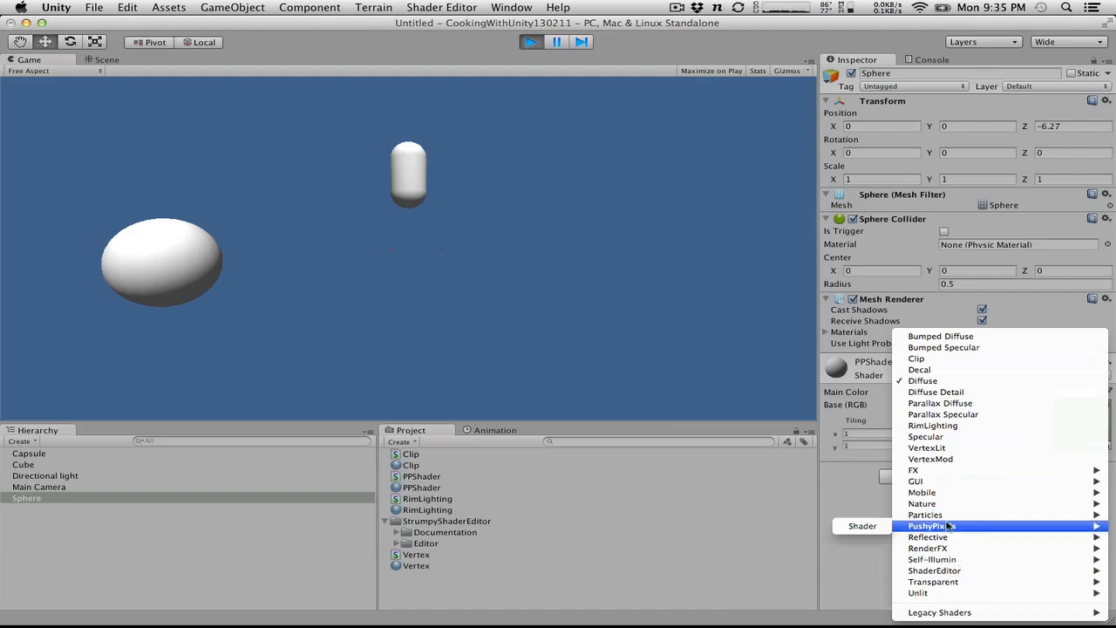
click(862, 526)
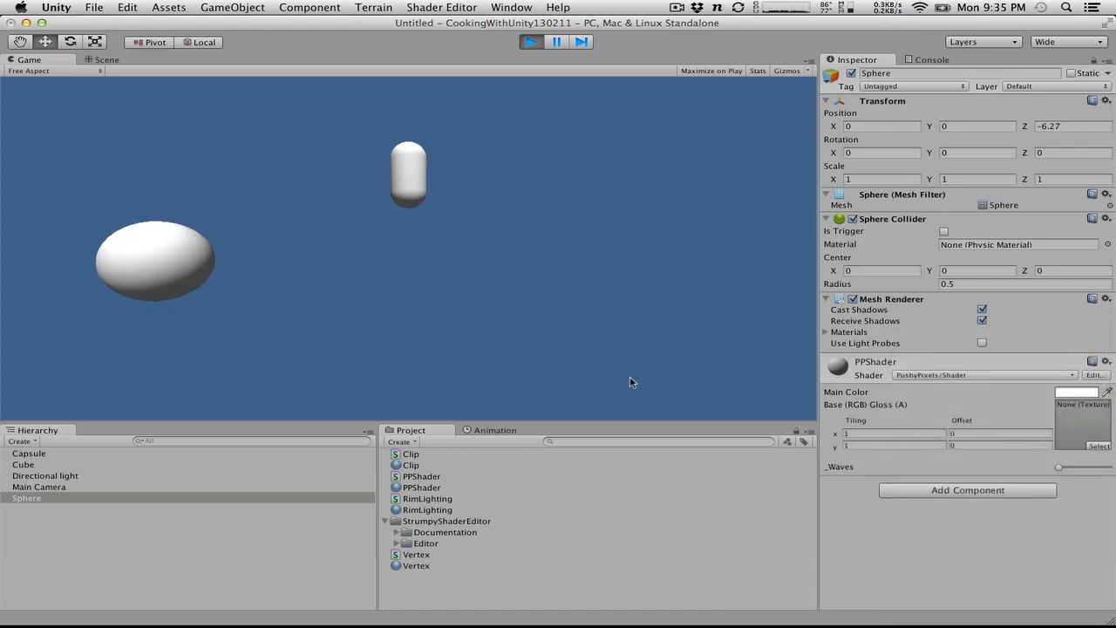
click(530, 42)
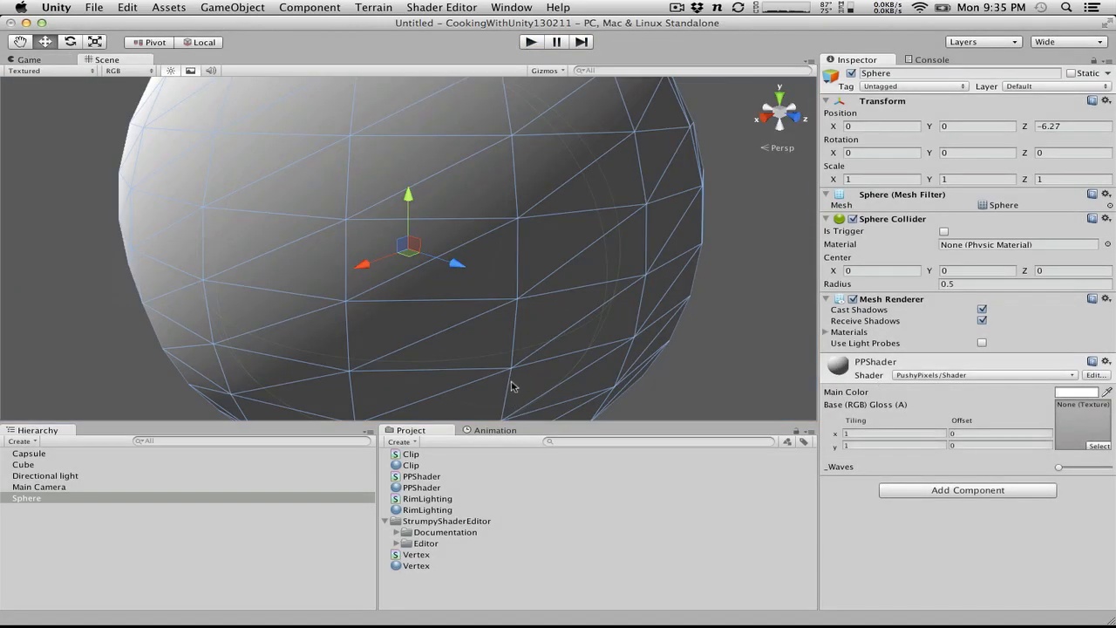
Step: Import the magenta gradient screenshot from the desktop into the project and assign it as the PPShader material's Base (RGB) Gloss (A) texture
key(F11)
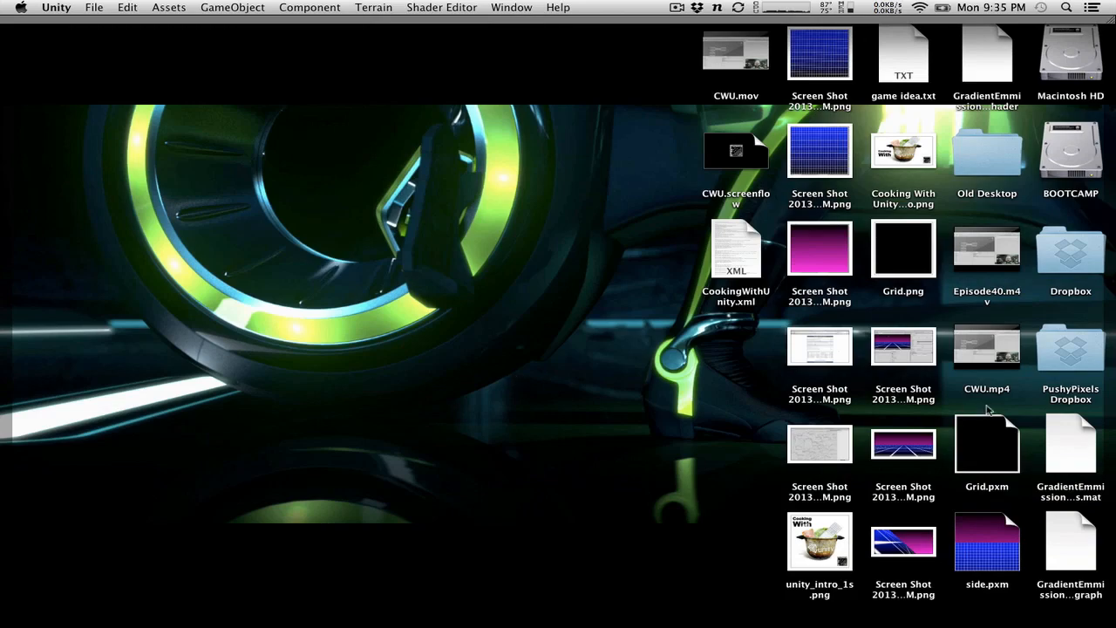
drag(840, 264, 571, 586)
drag(488, 521, 1081, 418)
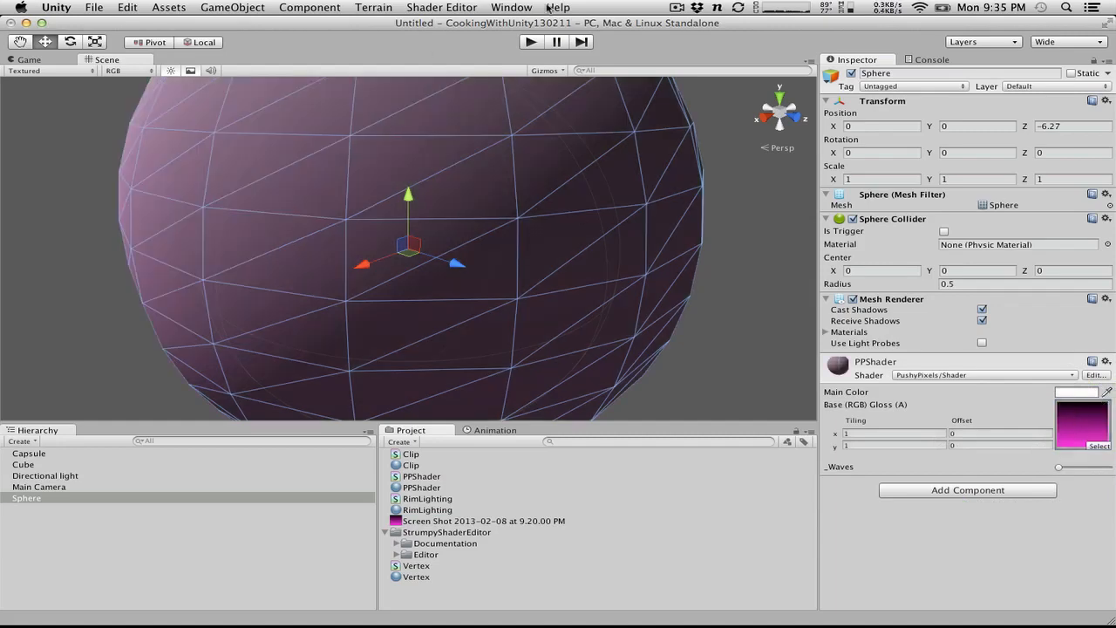
Step: Play the scene, set the PPShader material's Main Color to black and then to grey with RGB 86, and stop playback
click(527, 46)
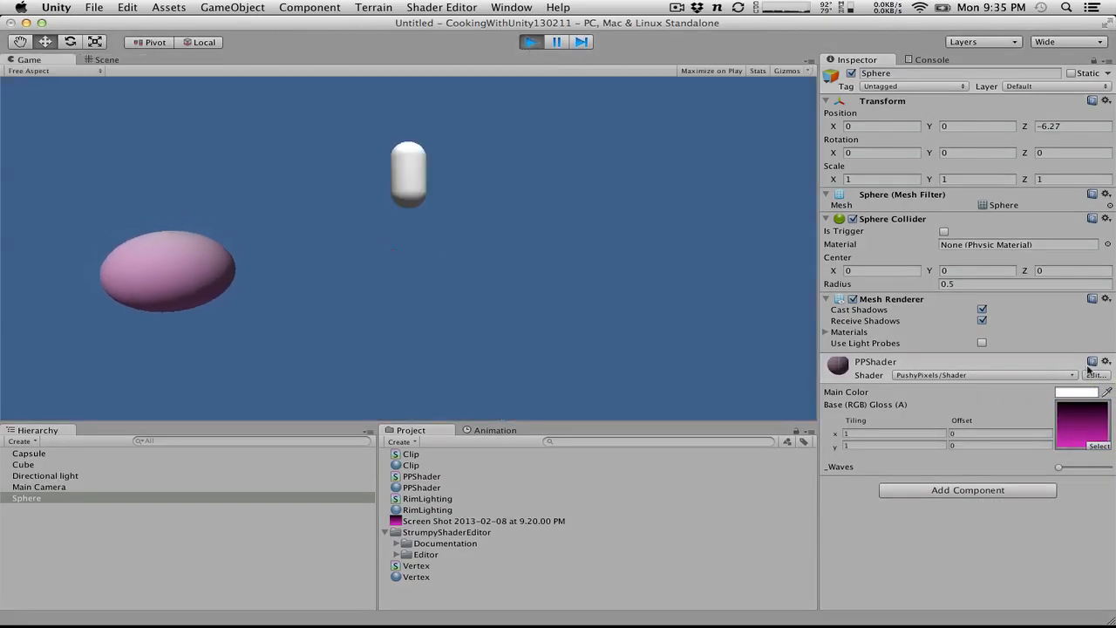
click(1085, 398)
mouse_move(69, 137)
mouse_down()
mouse_move(55, 145)
mouse_move(61, 153)
mouse_move(76, 118)
mouse_move(162, 99)
mouse_move(4, 122)
mouse_move(2, 135)
mouse_move(2, 119)
mouse_move(2, 318)
mouse_up()
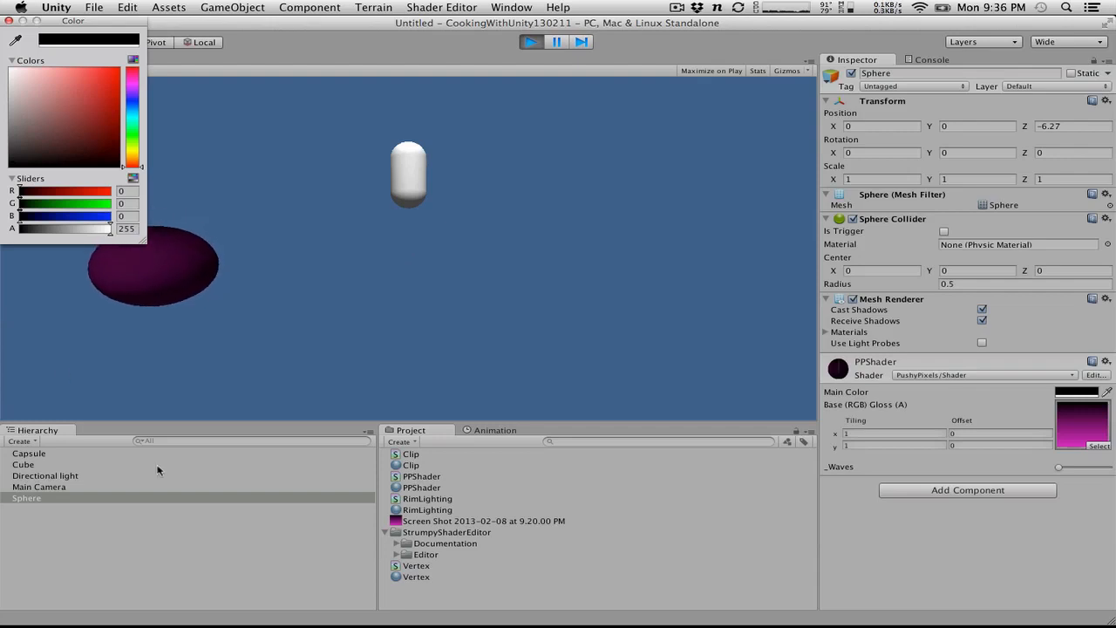
drag(37, 113, 1, 134)
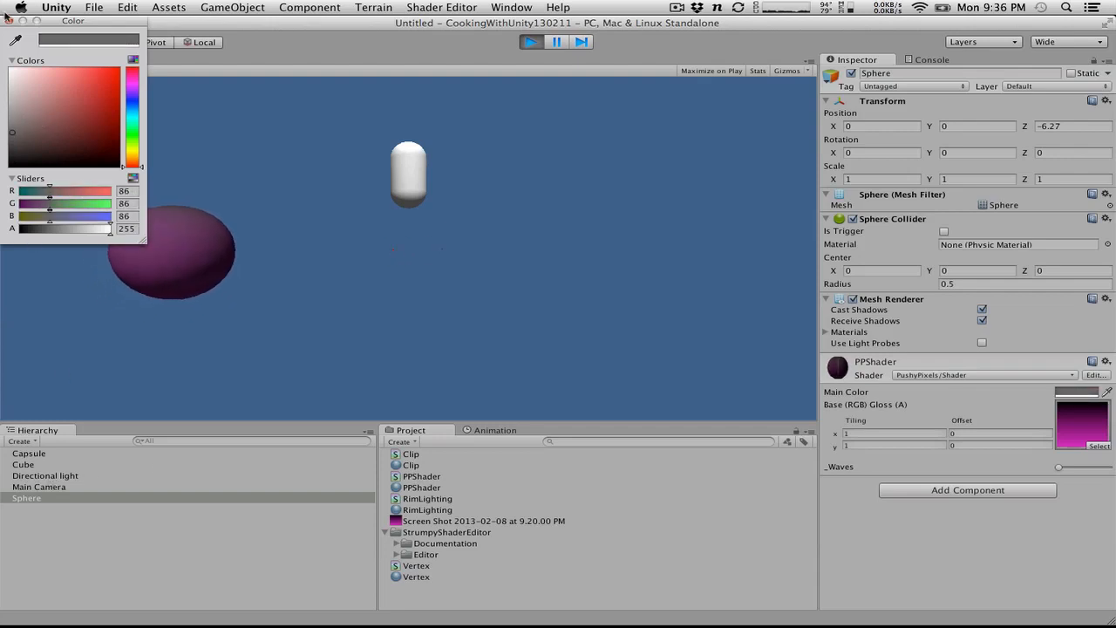
click(636, 206)
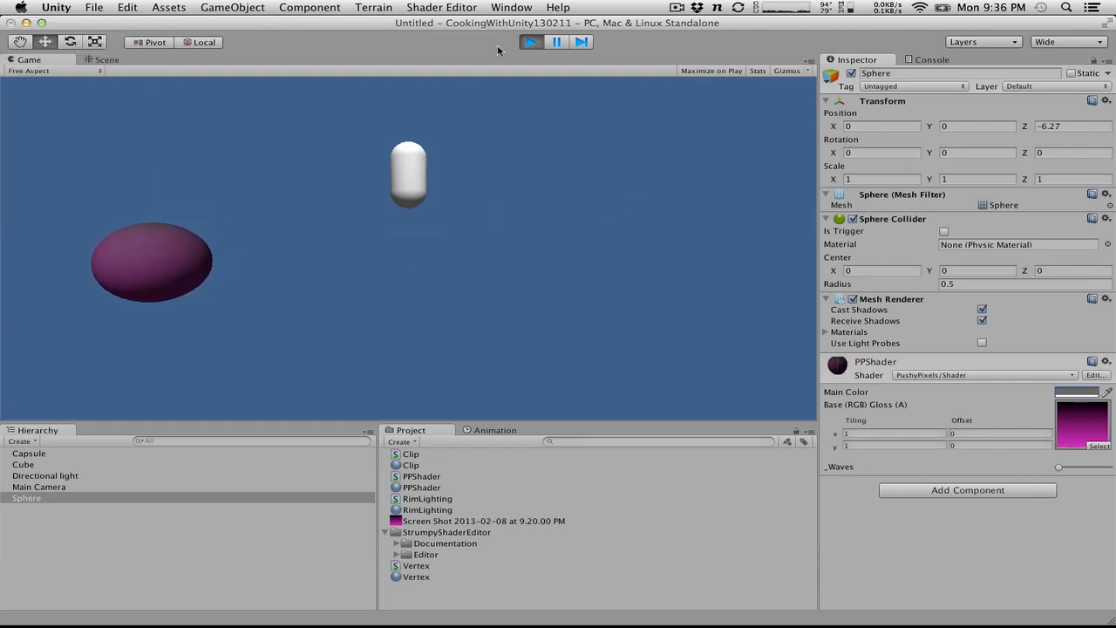
click(535, 43)
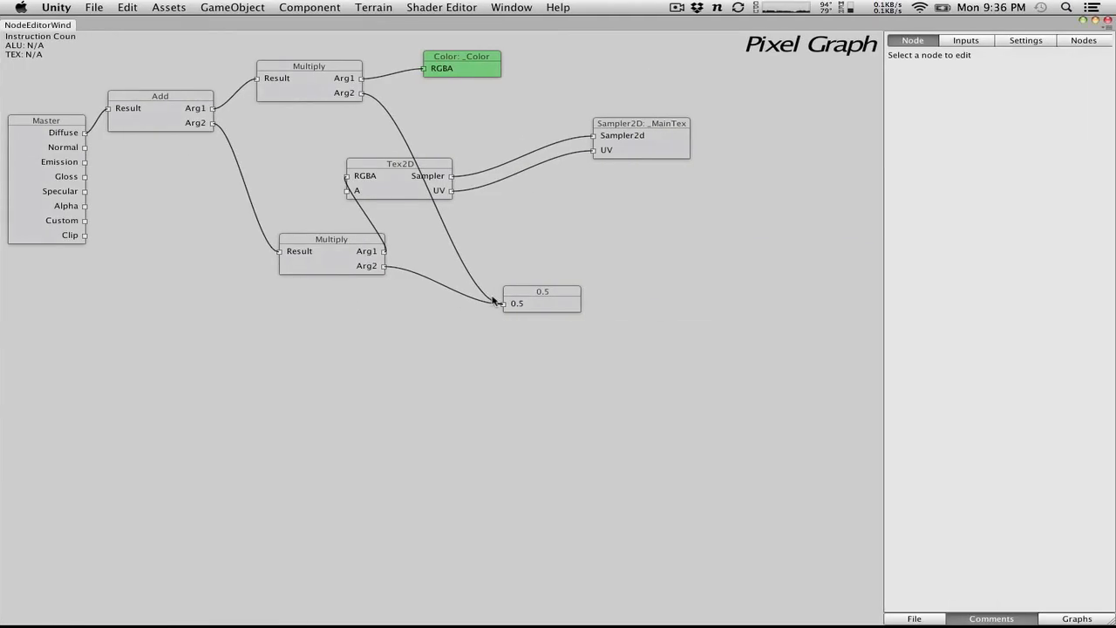
Step: Shift all pixel graph nodes except Master farther away from Master, and save the shader graph
drag(164, 52, 688, 319)
drag(567, 314, 717, 323)
click(198, 243)
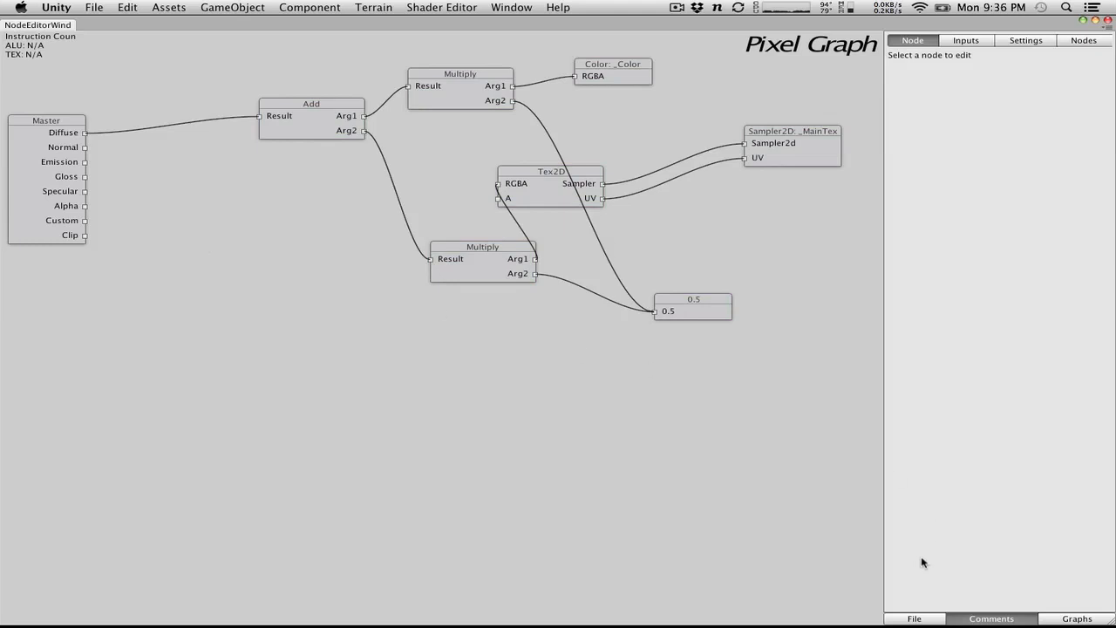
click(929, 621)
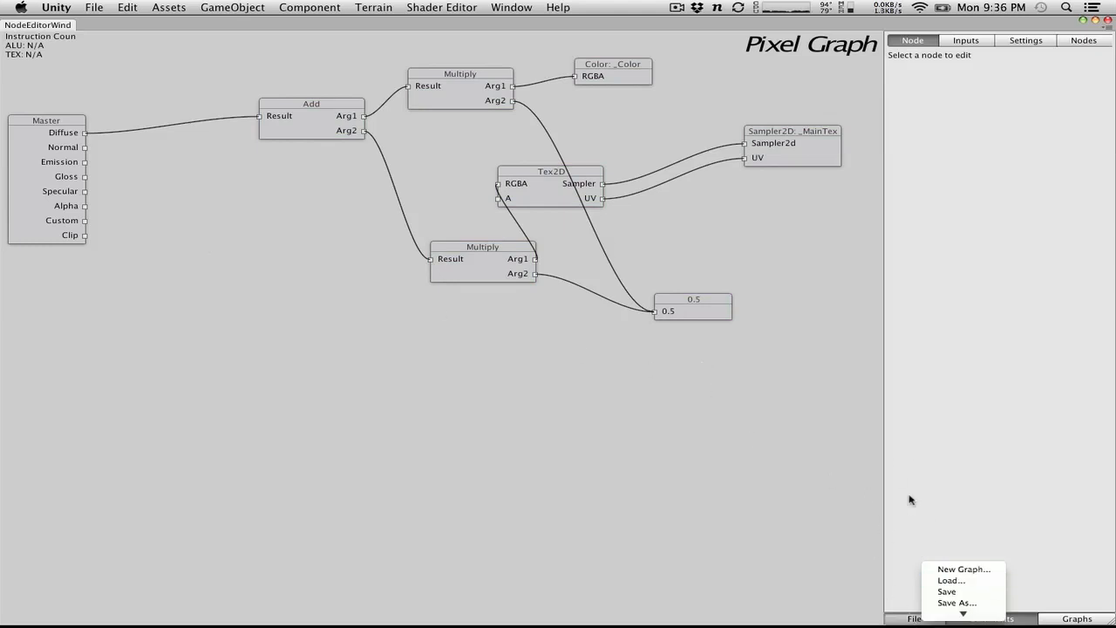
click(948, 592)
Step: Load RimLighting.sgraph and copy its Multiply, Pow, Fresnel, _RimColor, _RimPower and ViewDirection nodes
click(913, 619)
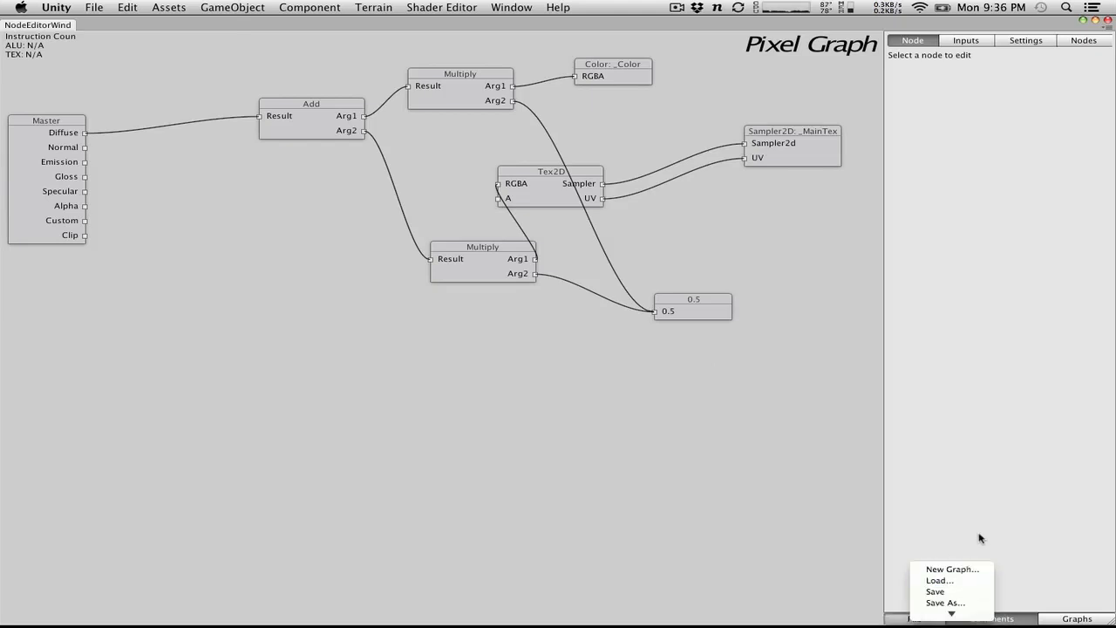
click(946, 580)
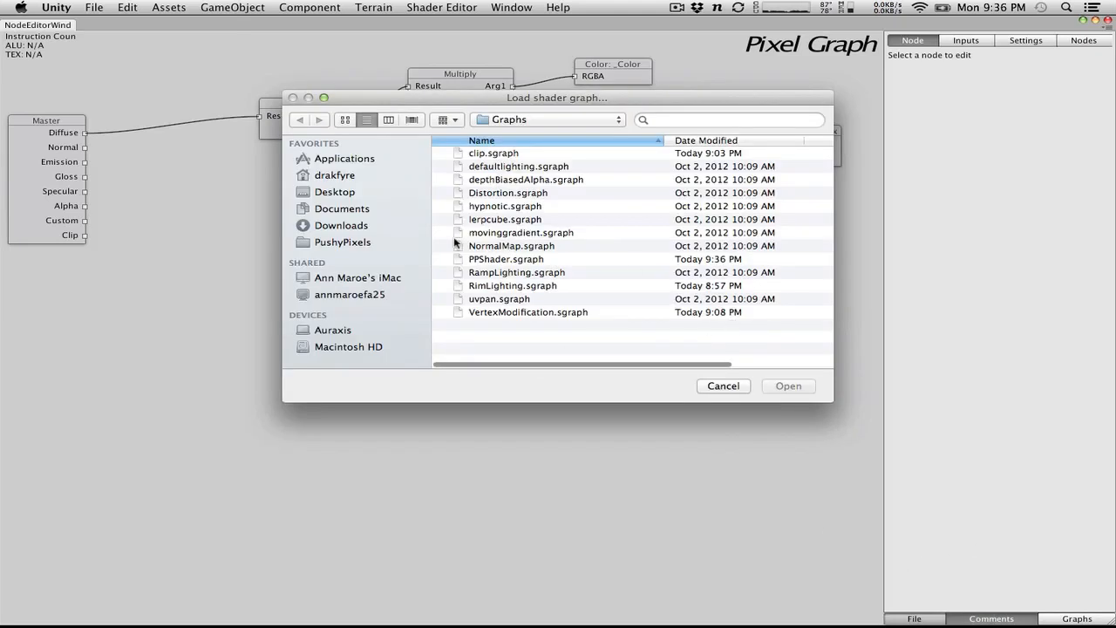
double_click(521, 286)
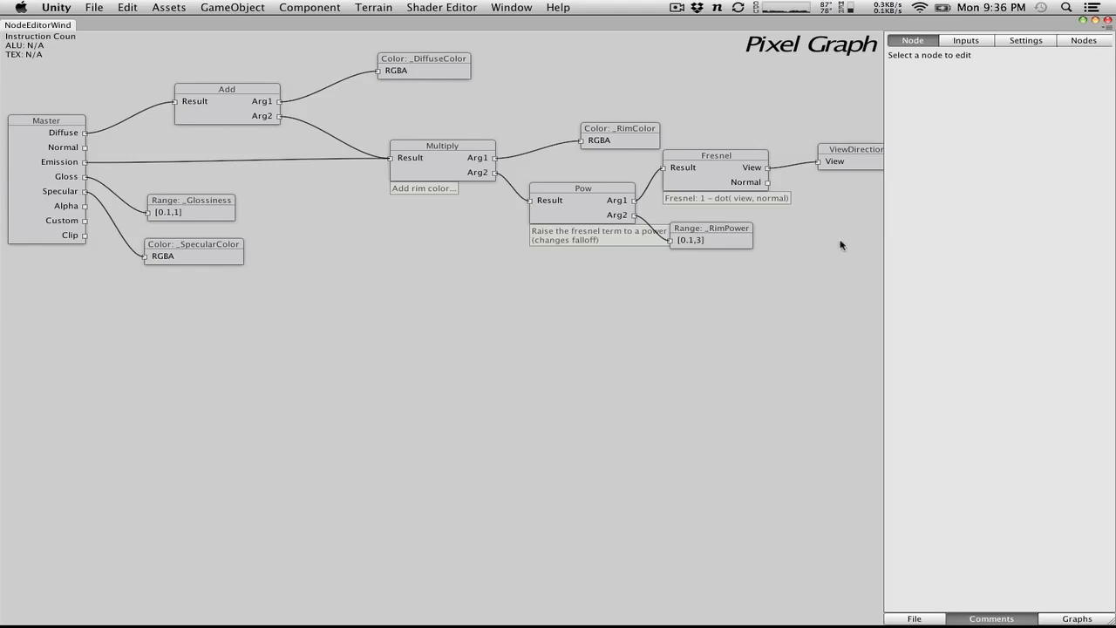
drag(416, 106, 857, 301)
key(super+c)
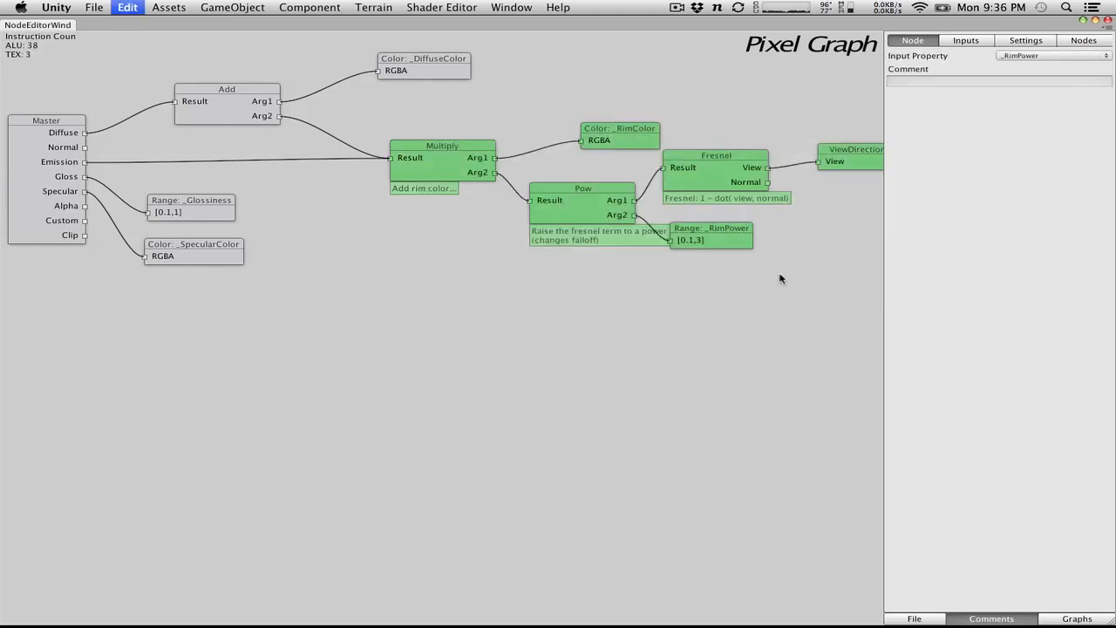
Step: Load PPShader.sgraph again and paste the copied rim lighting nodes into its pixel graph
click(927, 610)
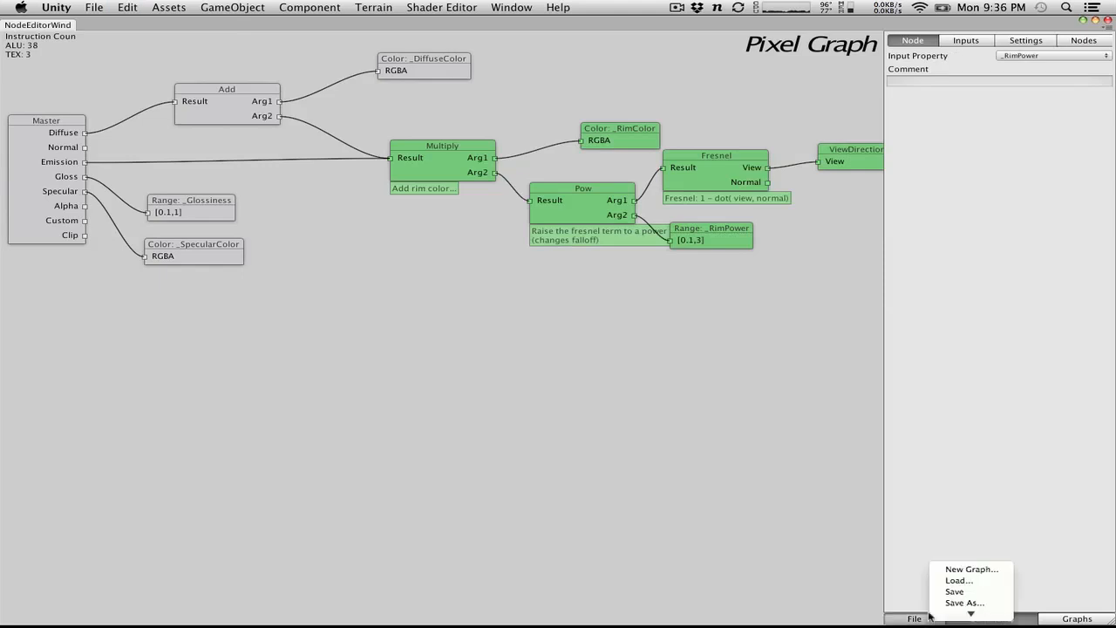
click(957, 581)
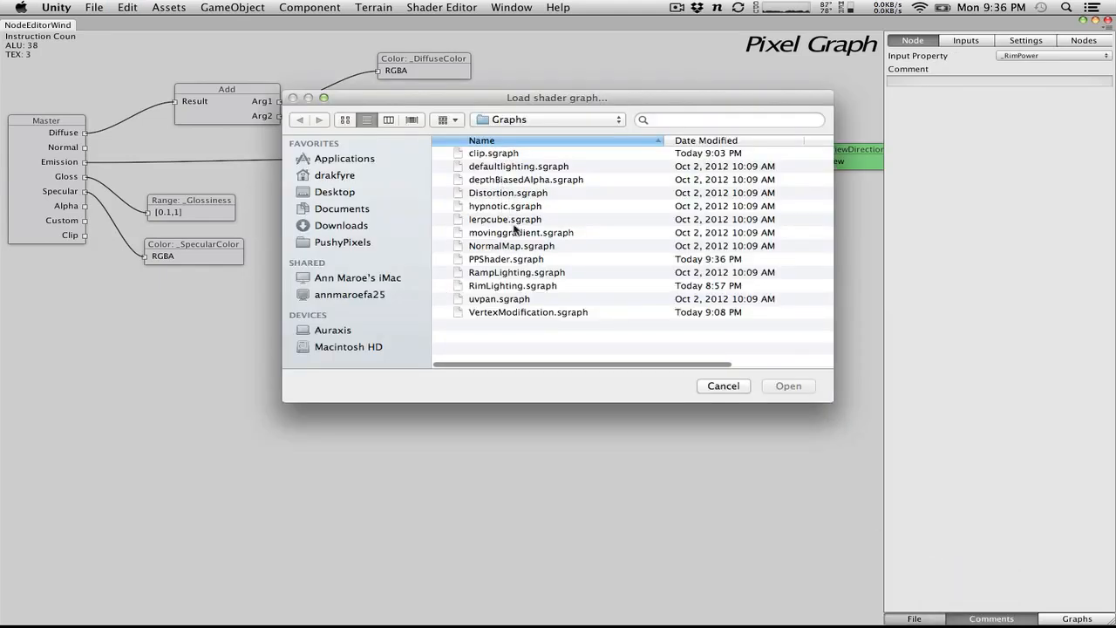
double_click(513, 259)
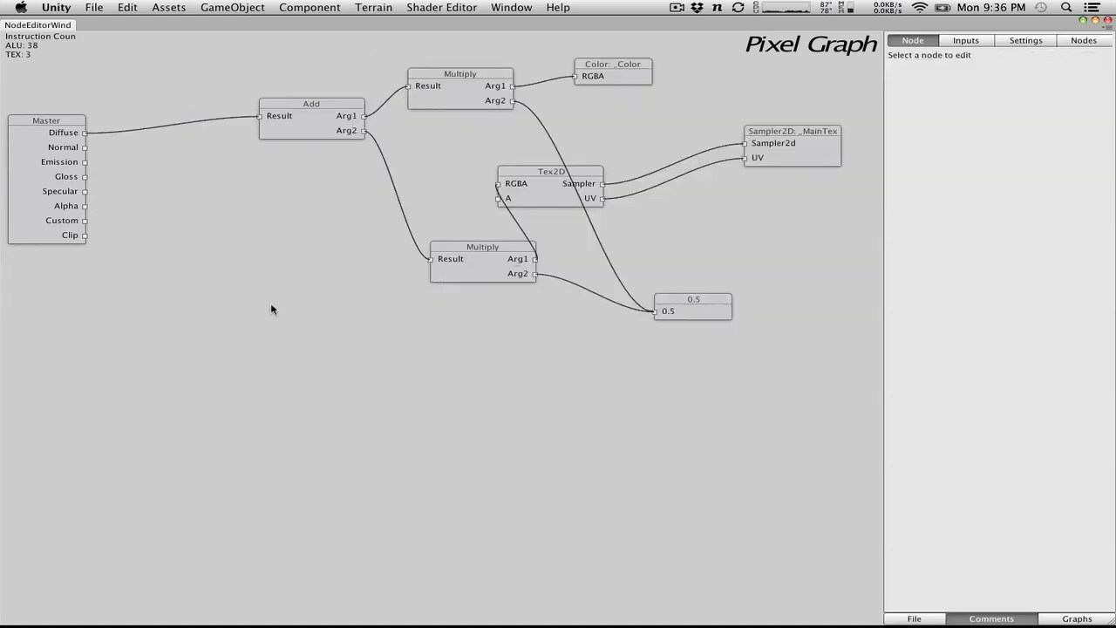
key(super+v)
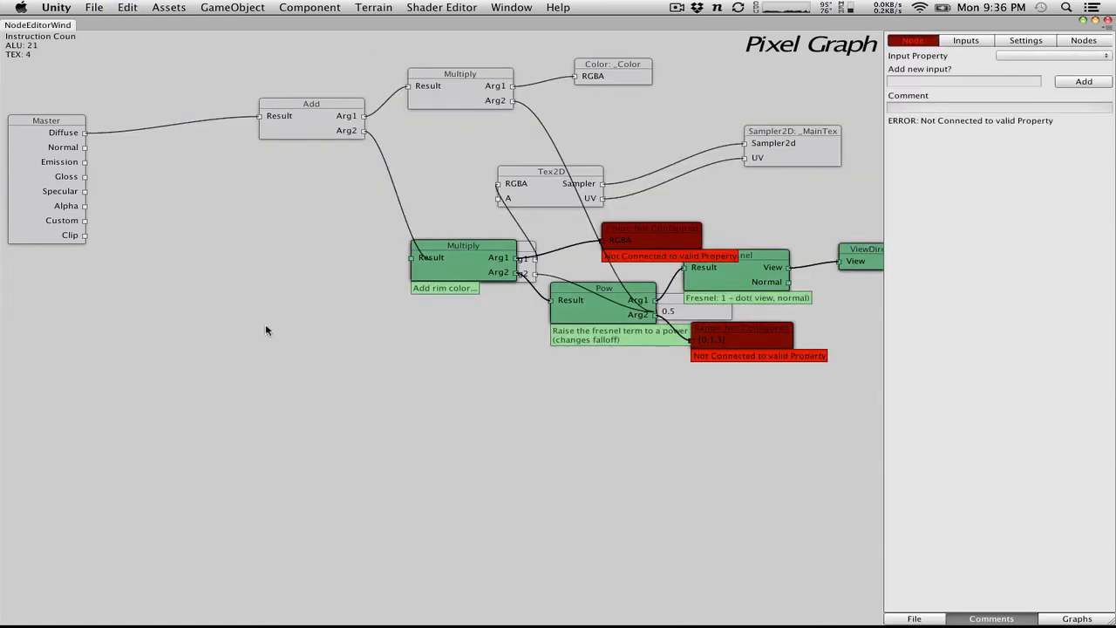
Step: Pull one duplicate rim node group and the stacked Multiply nodes apart, and delete the duplicate group and two extra Multiply nodes
drag(442, 272, 263, 431)
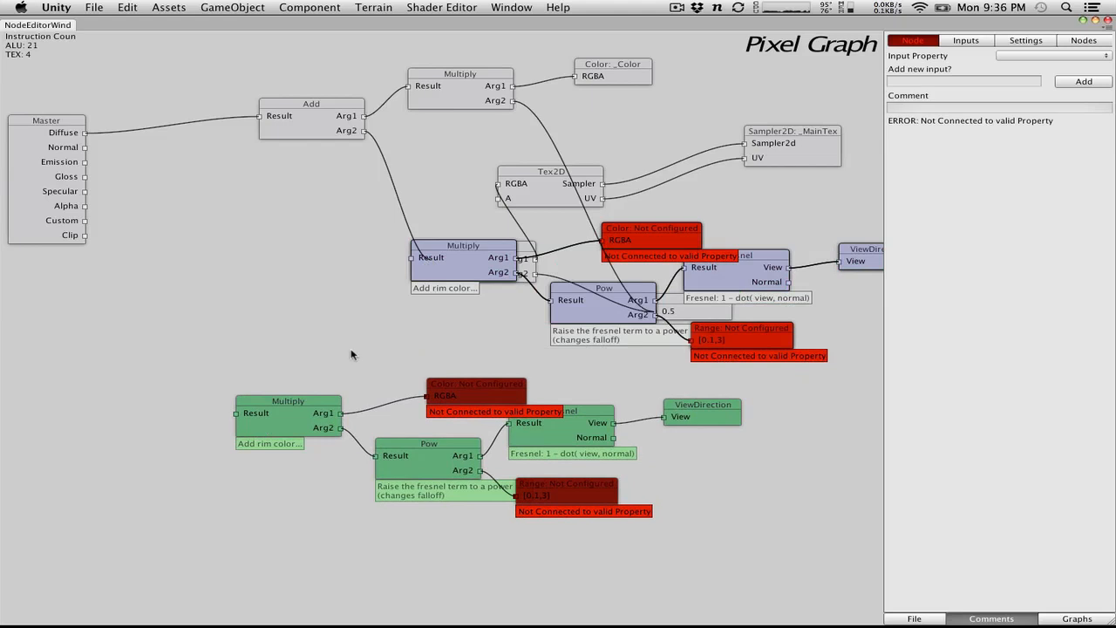
key(Delete)
drag(484, 273, 297, 477)
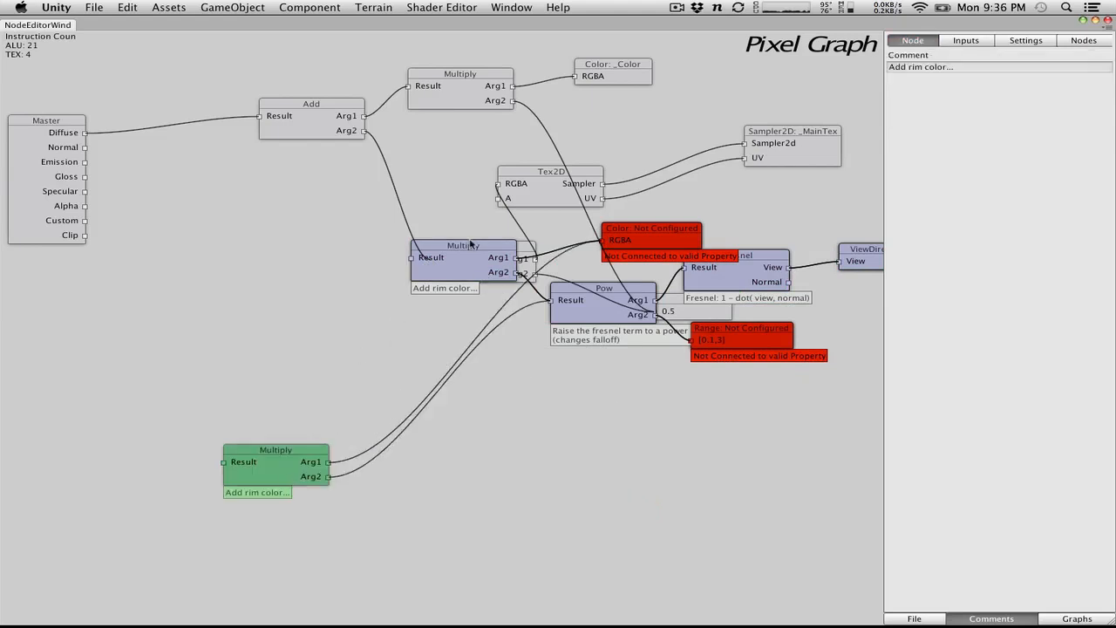
drag(481, 258, 248, 332)
drag(470, 263, 286, 247)
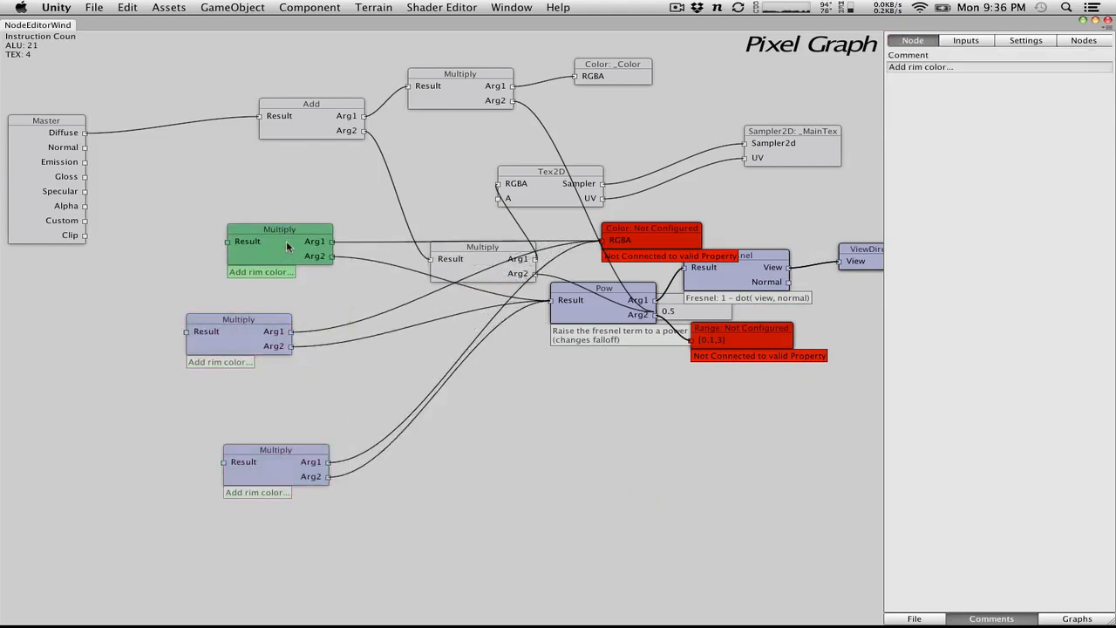
drag(152, 324, 355, 499)
key(Delete)
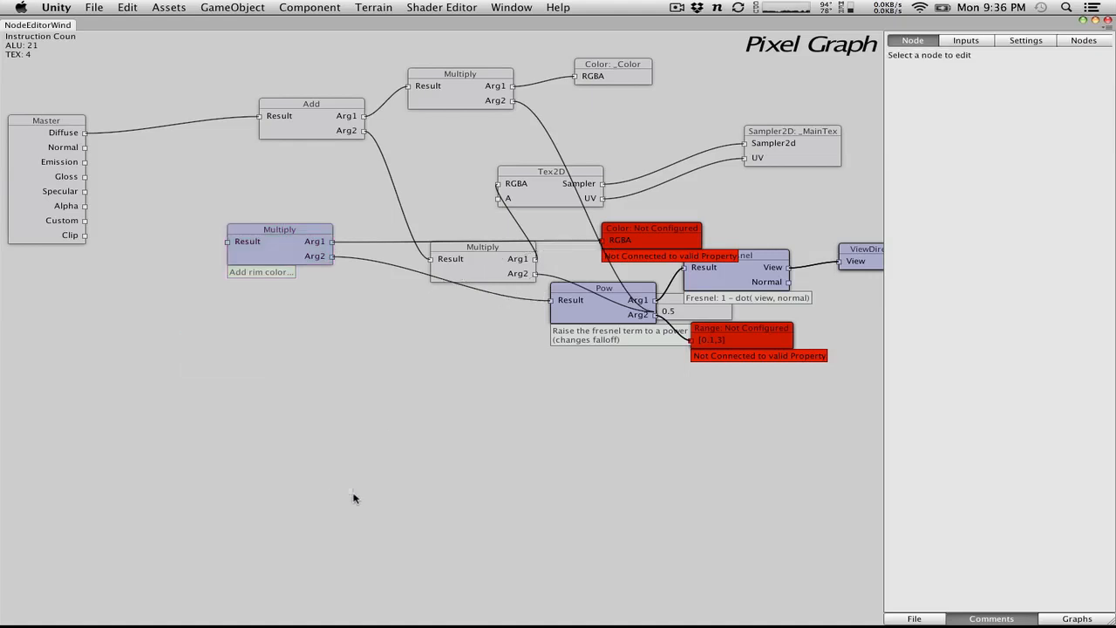
Step: Pull two duplicate Pow nodes off the pasted stack and delete them
drag(598, 303, 368, 461)
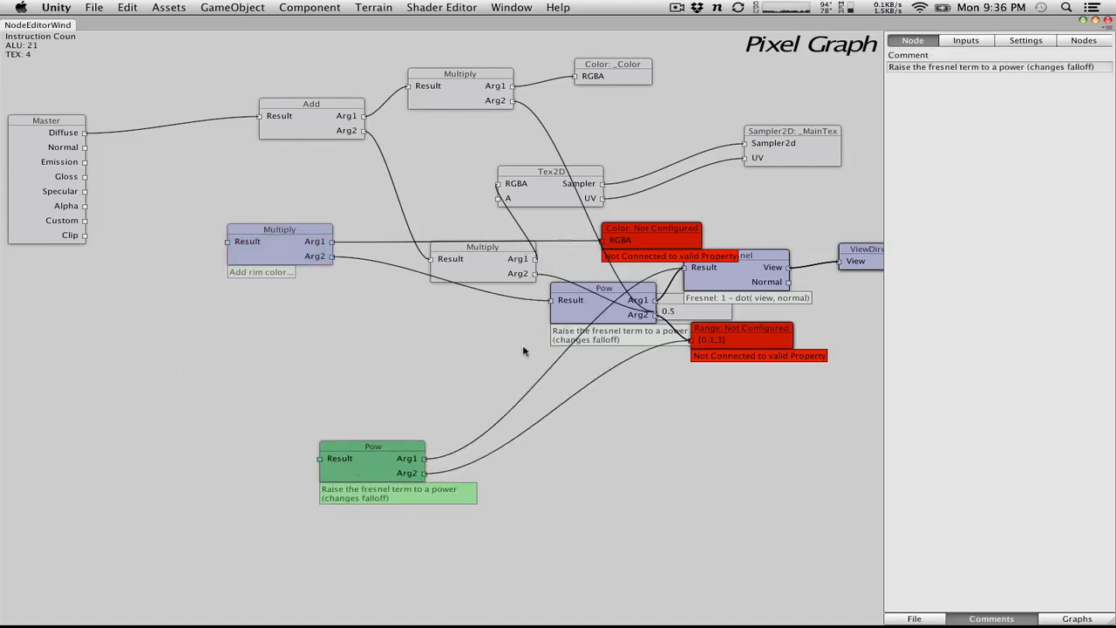
drag(573, 313, 180, 433)
drag(22, 385, 377, 501)
key(Delete)
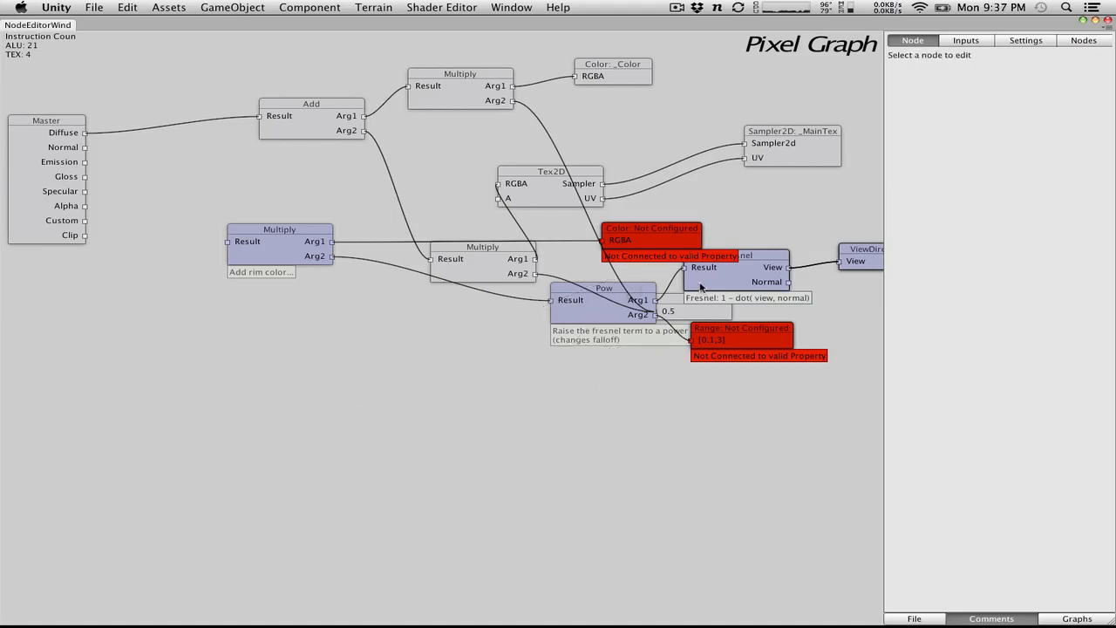
Step: Move a duplicate Fresnel node off the stack, and try to delete it and to undo the recent graph edits
drag(700, 288, 373, 520)
key(super+BackSpace)
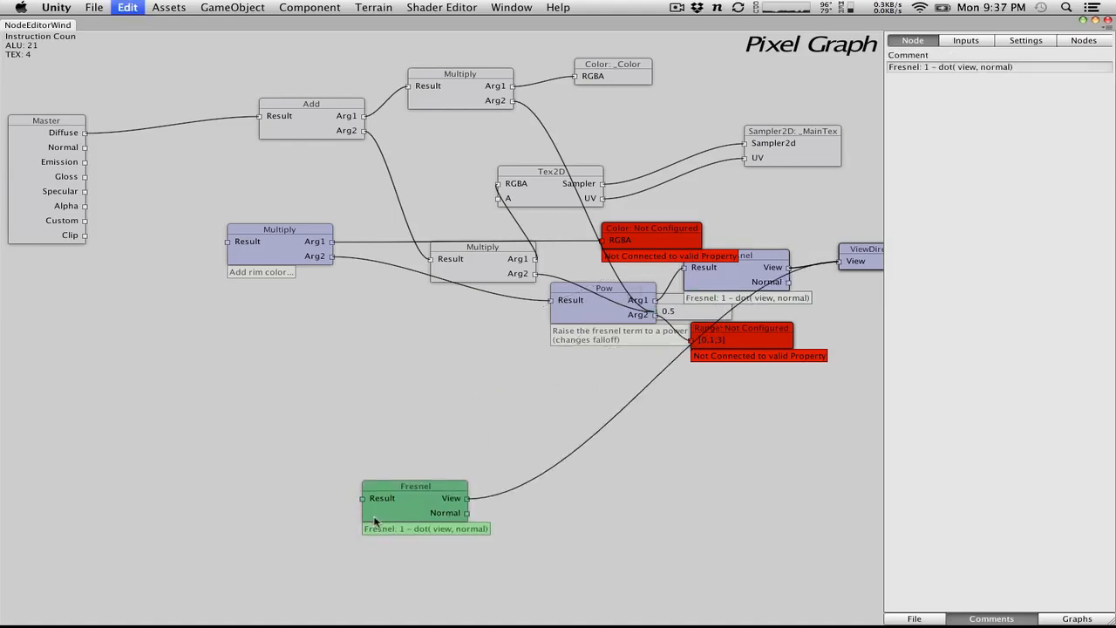
key(super+BackSpace)
key(super+BackSpace)
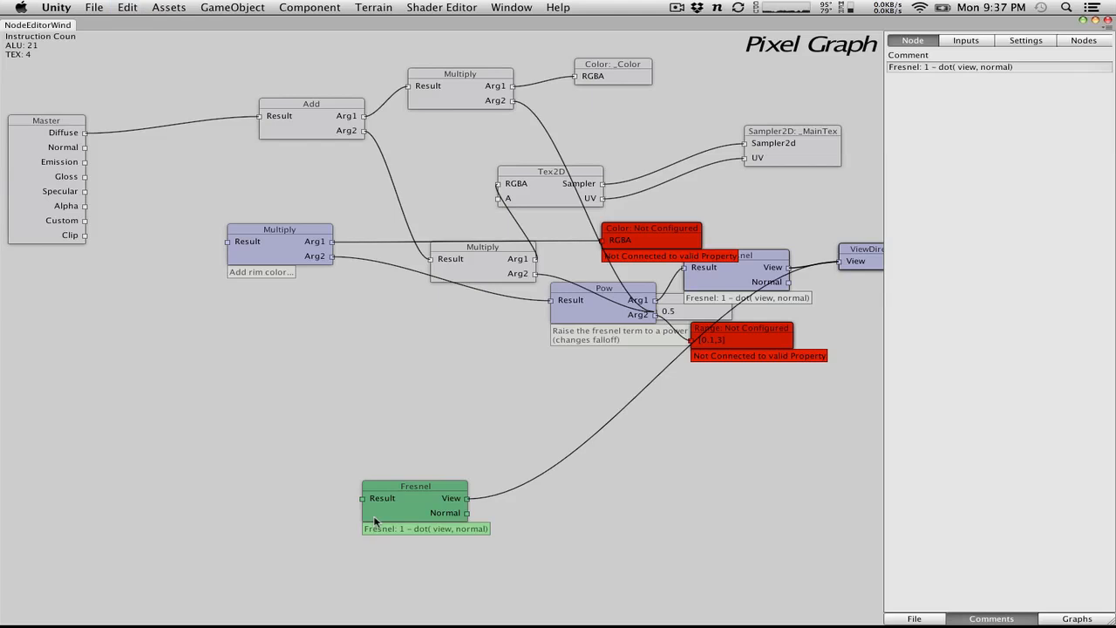
click(122, 7)
click(144, 36)
key(super+z)
key(super+z)
key(super+z)
Step: Delete all remaining pasted rim lighting nodes together with the 0.5 constant node from the pixel graph
drag(294, 248, 374, 372)
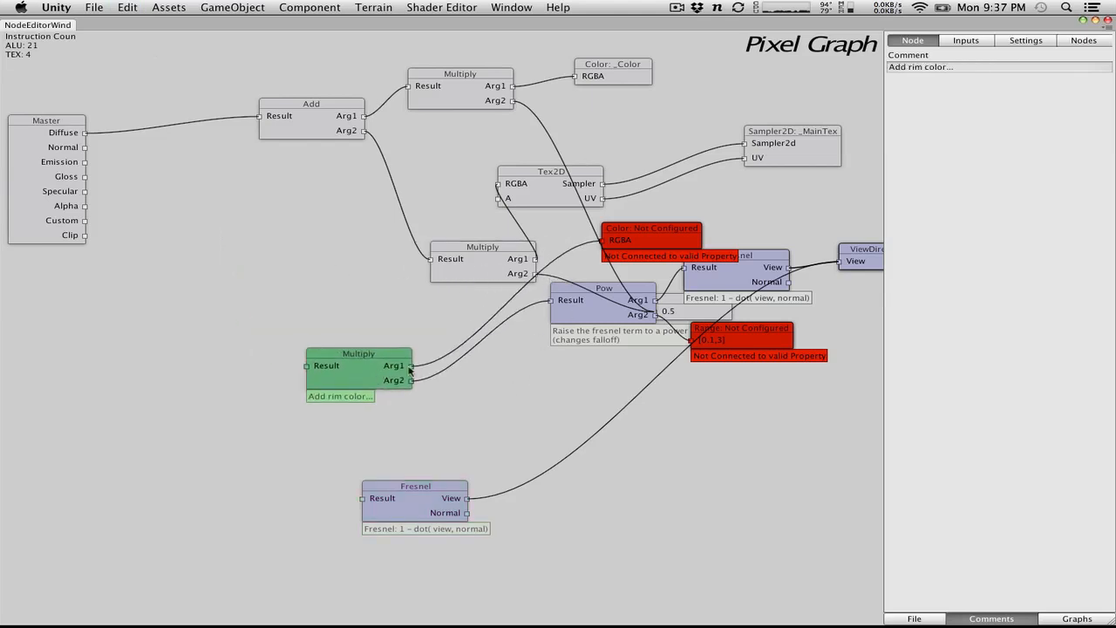
shift+click(584, 299)
shift+click(655, 233)
shift+click(775, 275)
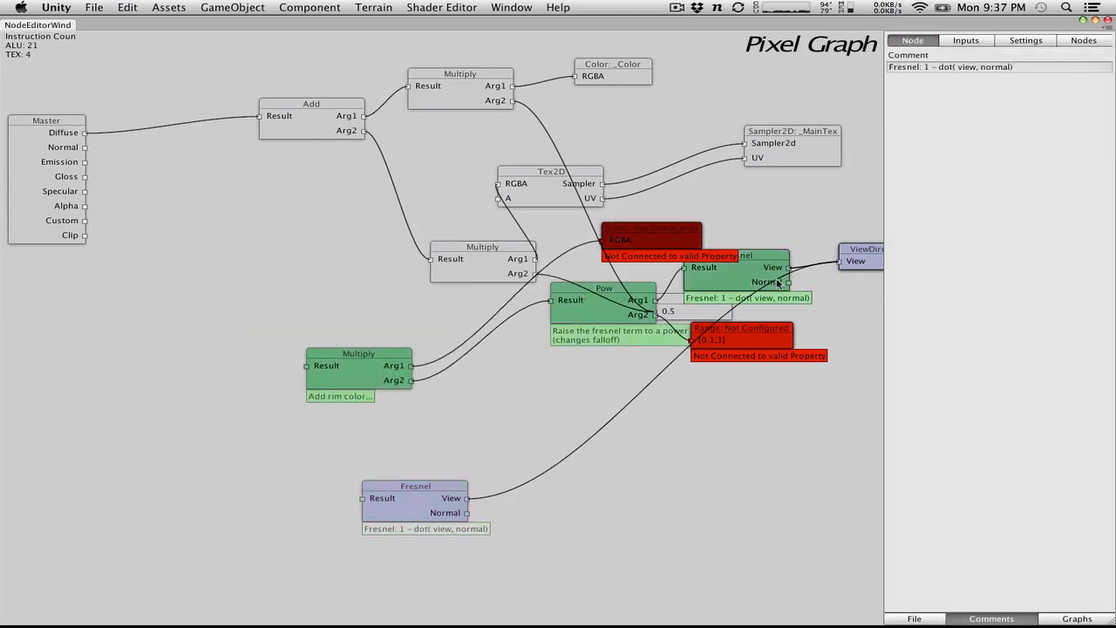
shift+drag(846, 264, 850, 261)
click(802, 280)
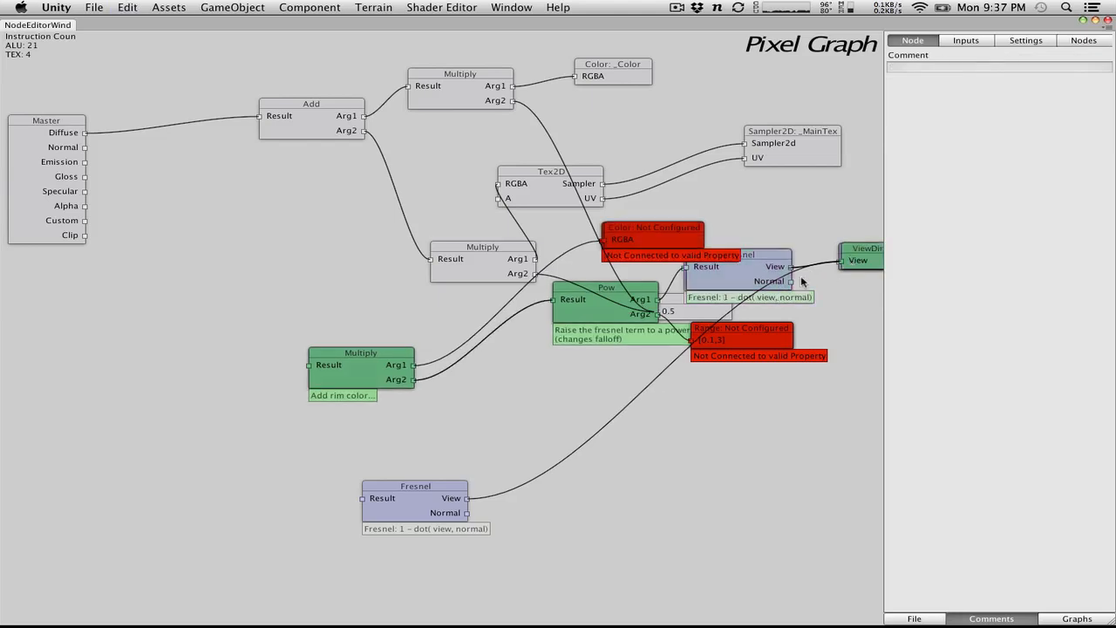
click(801, 281)
drag(842, 358, 648, 228)
key(Delete)
drag(608, 504, 261, 339)
key(Delete)
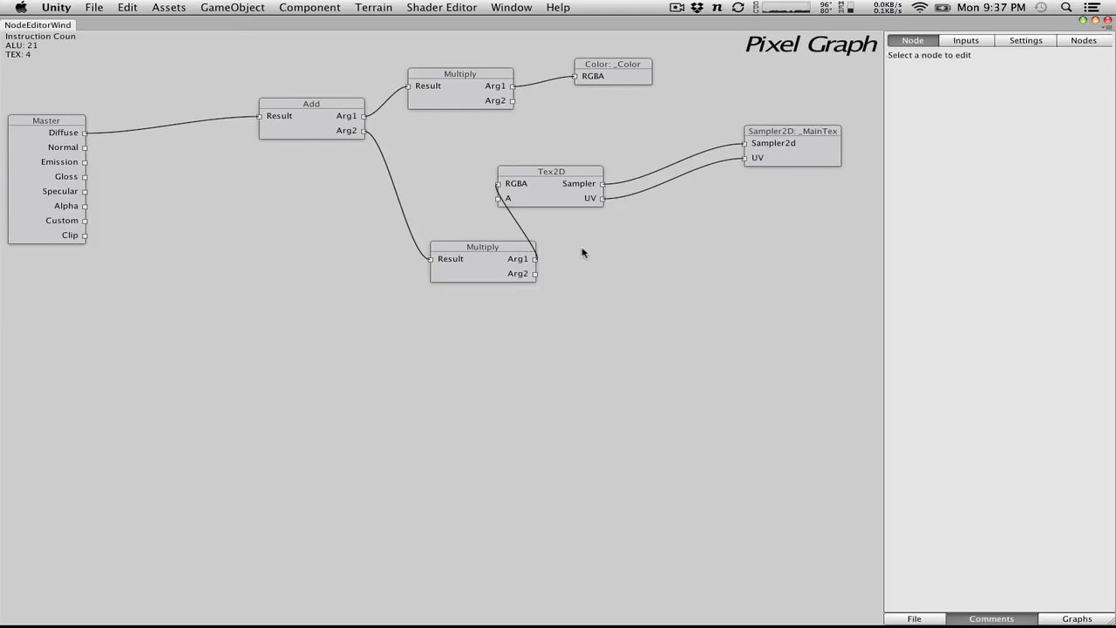
Step: Add a Float Const node near the lower Multiply node and set its value to 0.5
right_click(607, 259)
mouse_move(663, 261)
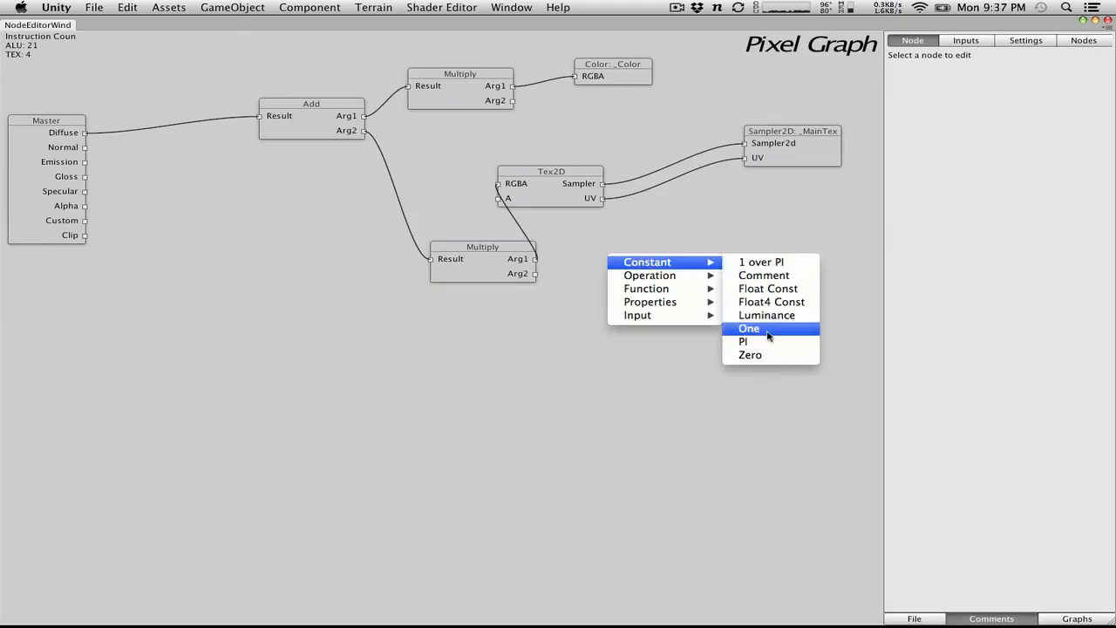
click(767, 288)
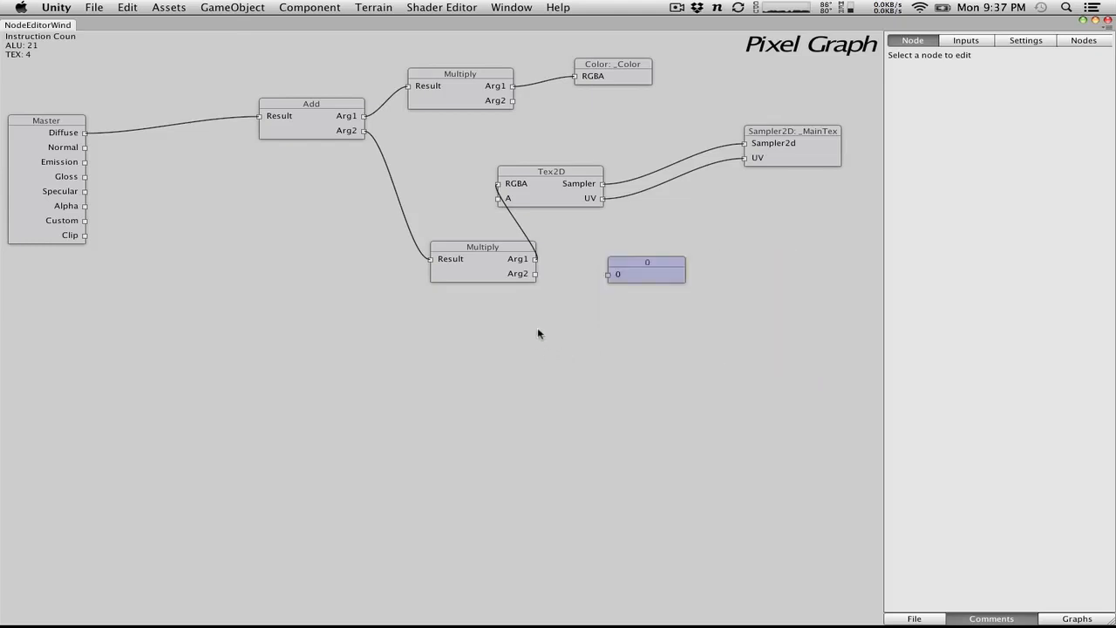
click(662, 273)
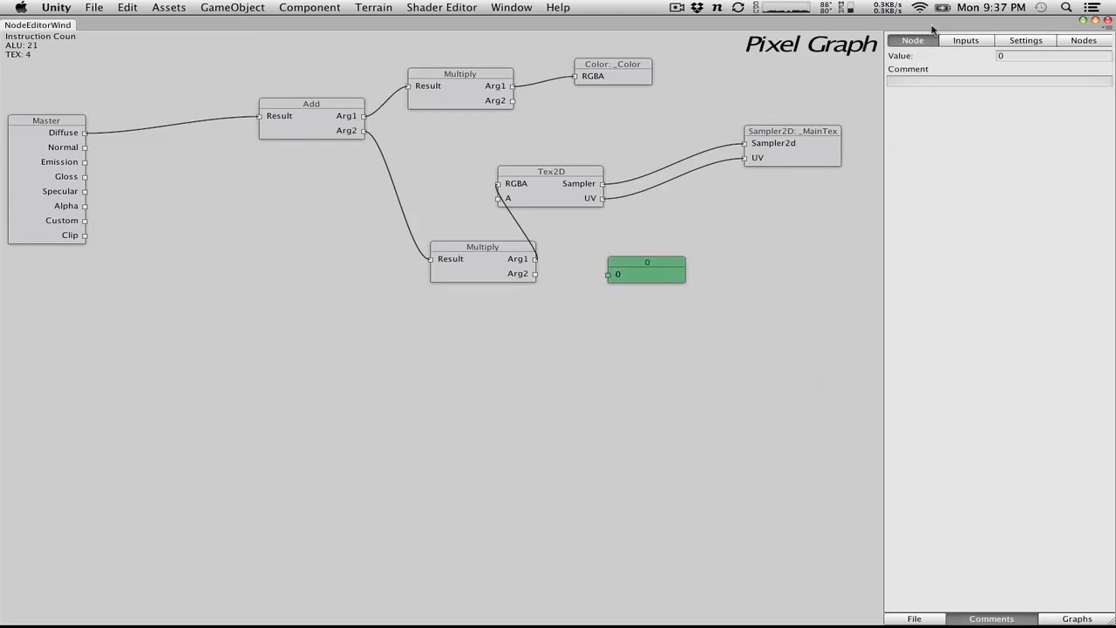
click(1025, 41)
click(912, 41)
click(1011, 56)
text(0.5)
Step: Connect the 0.5 constant to Arg2 of both Multiply nodes and save the shader graph
drag(609, 275, 536, 274)
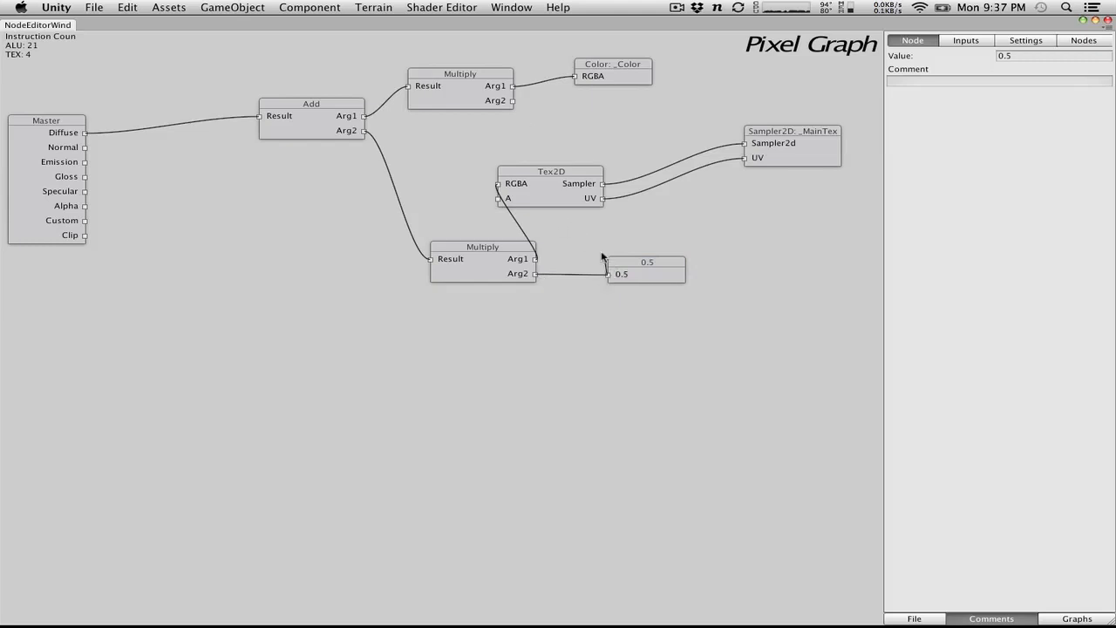
drag(602, 256, 512, 105)
click(928, 617)
click(957, 594)
Step: Open the RimLighting.sgraph graph and copy the rim color Multiply node with all nodes feeding it
click(917, 619)
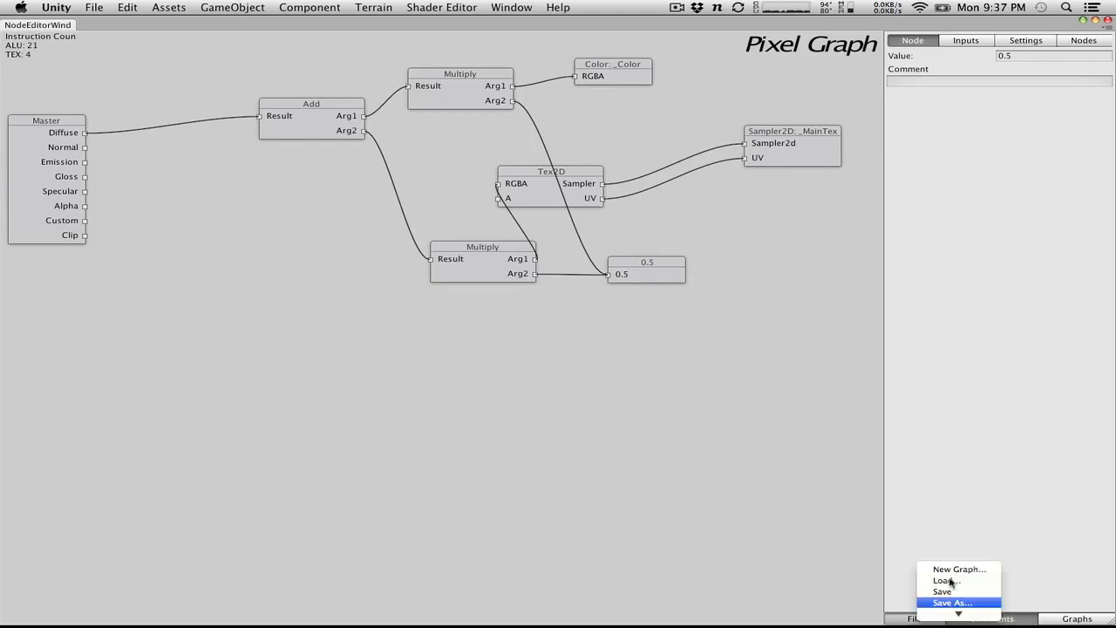
click(944, 568)
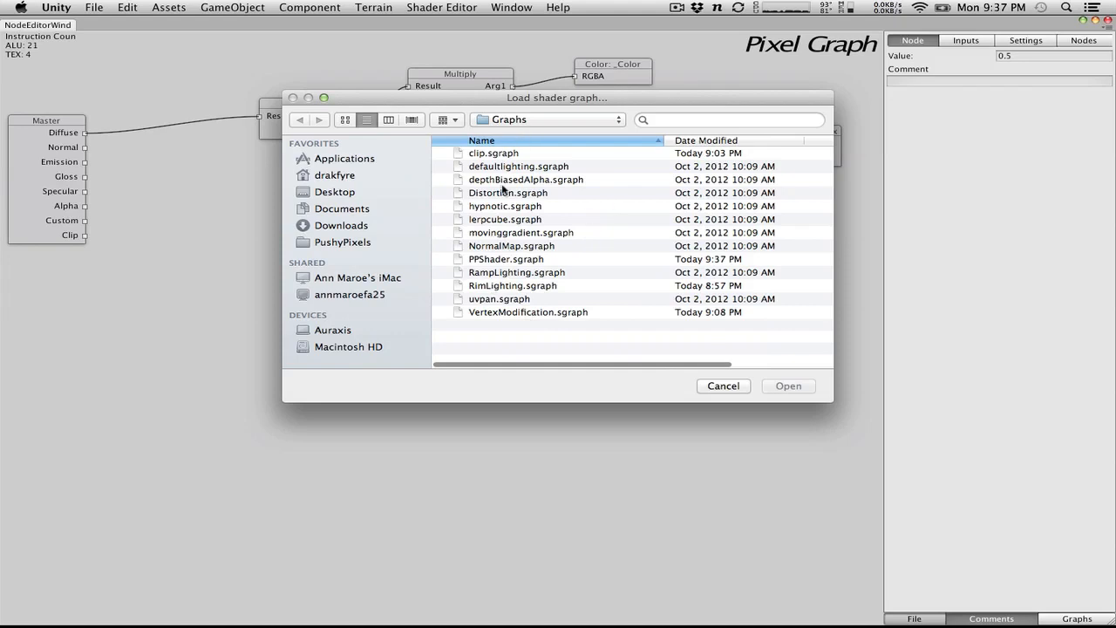
double_click(508, 284)
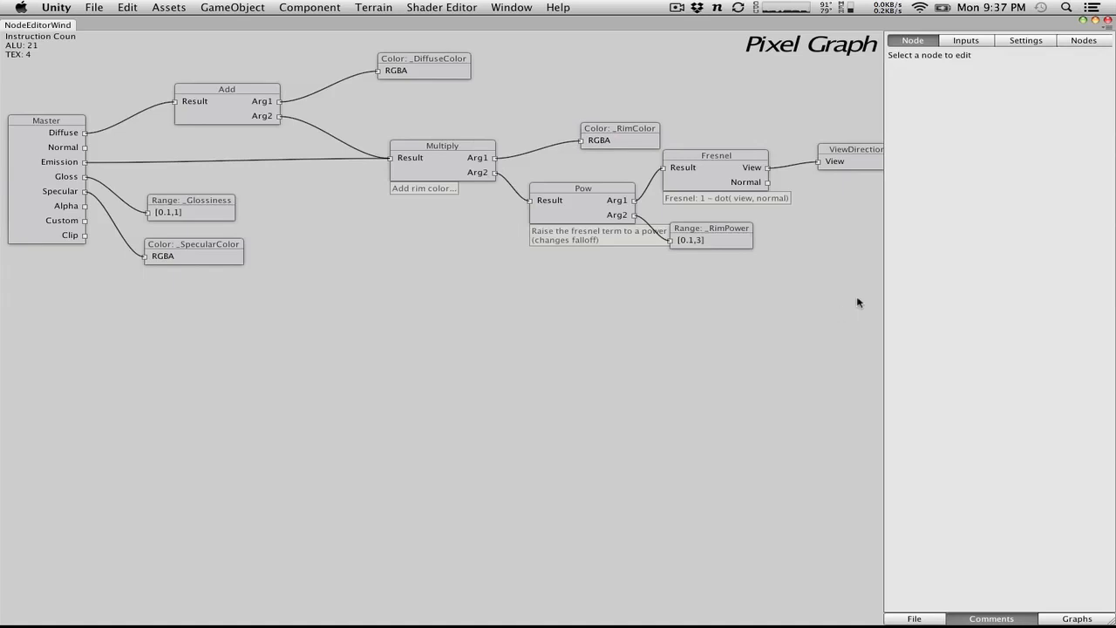
drag(863, 307, 438, 111)
key(super+c)
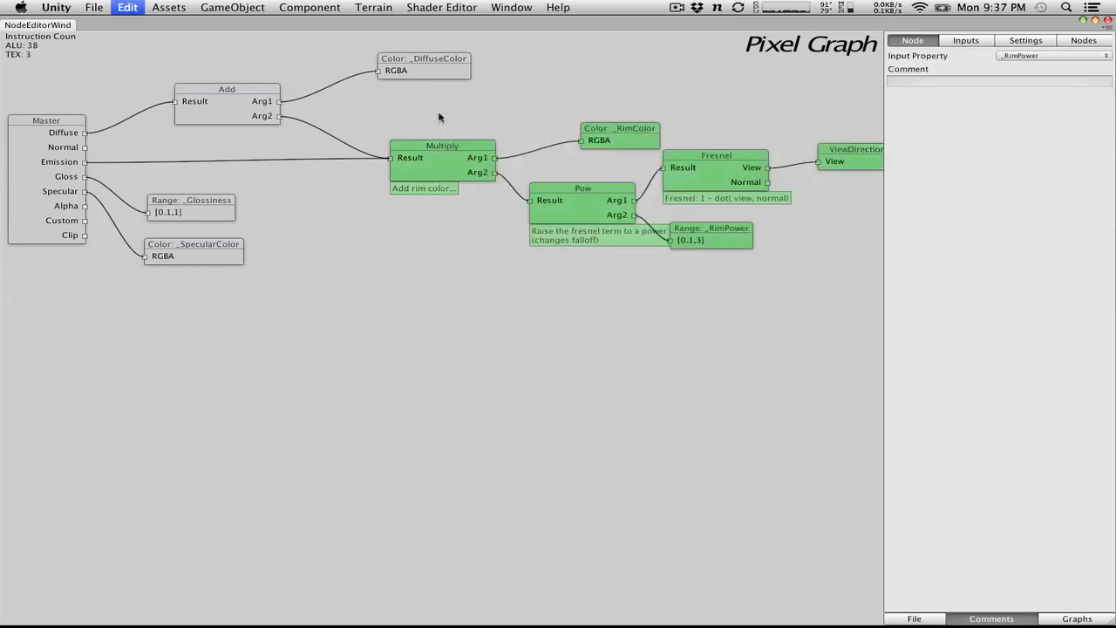
Step: Load PPShader.sgraph, paste the copied rim lighting nodes into the pixel graph and move them into the empty area below the existing nodes
click(934, 616)
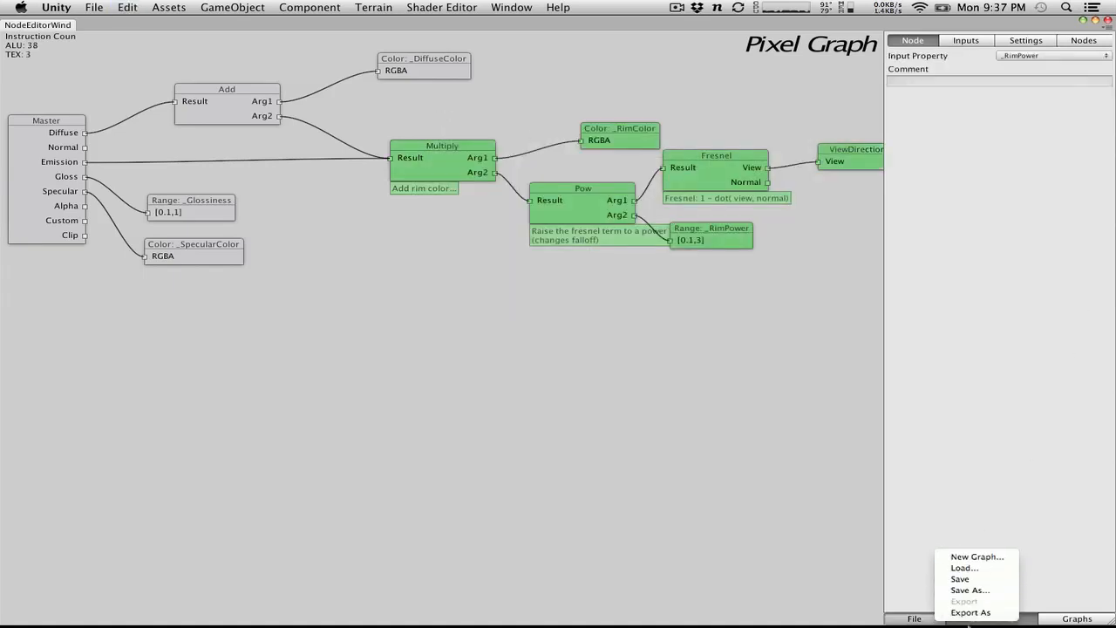
click(966, 568)
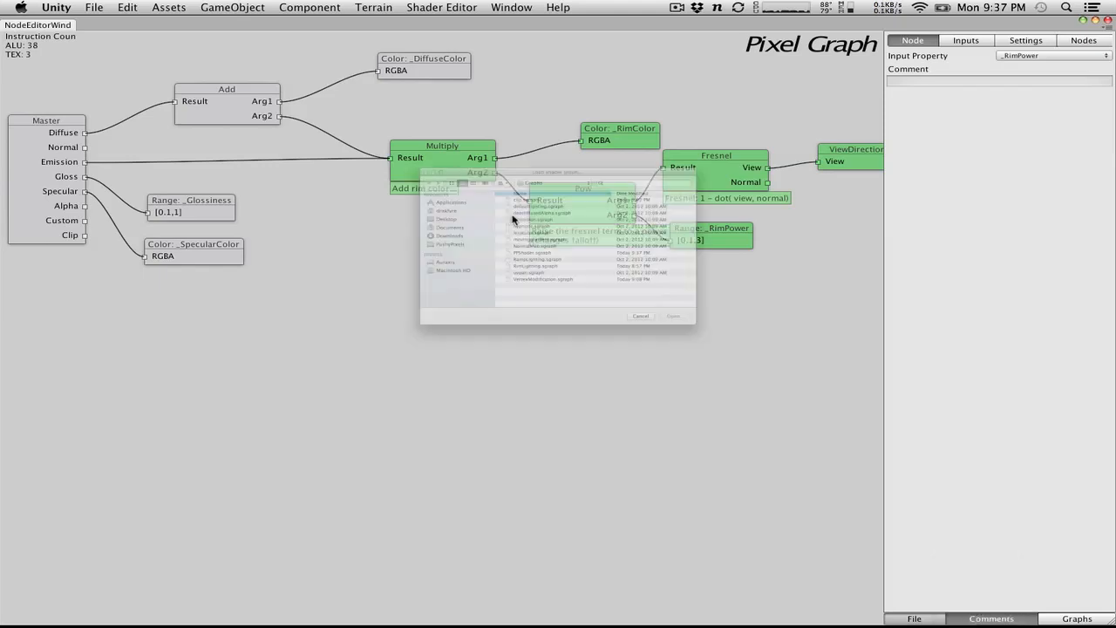
double_click(497, 258)
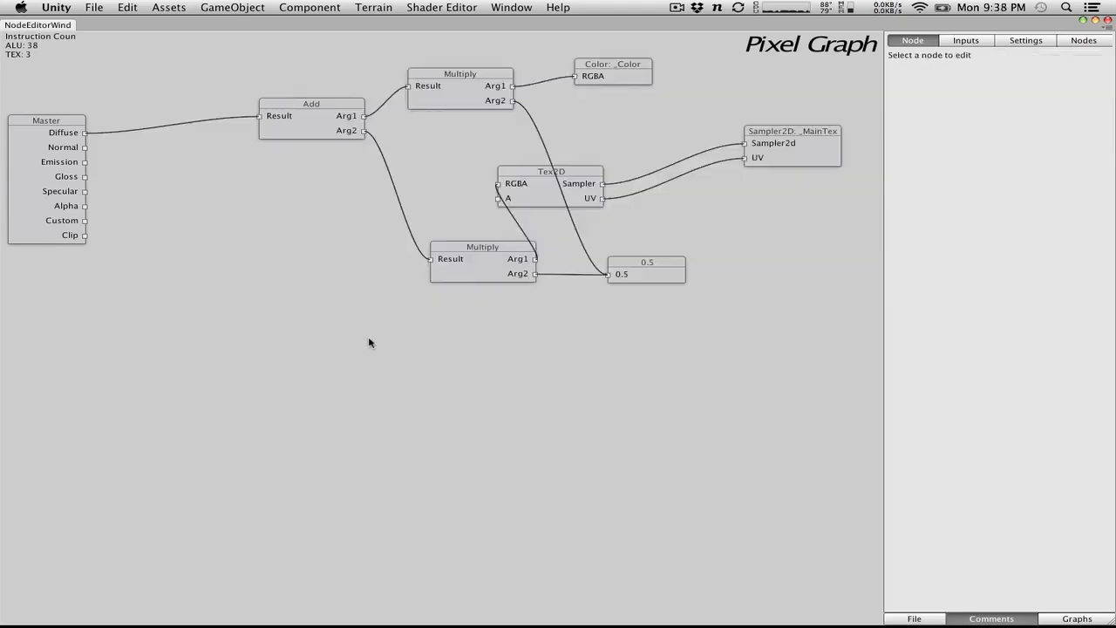
key(super+v)
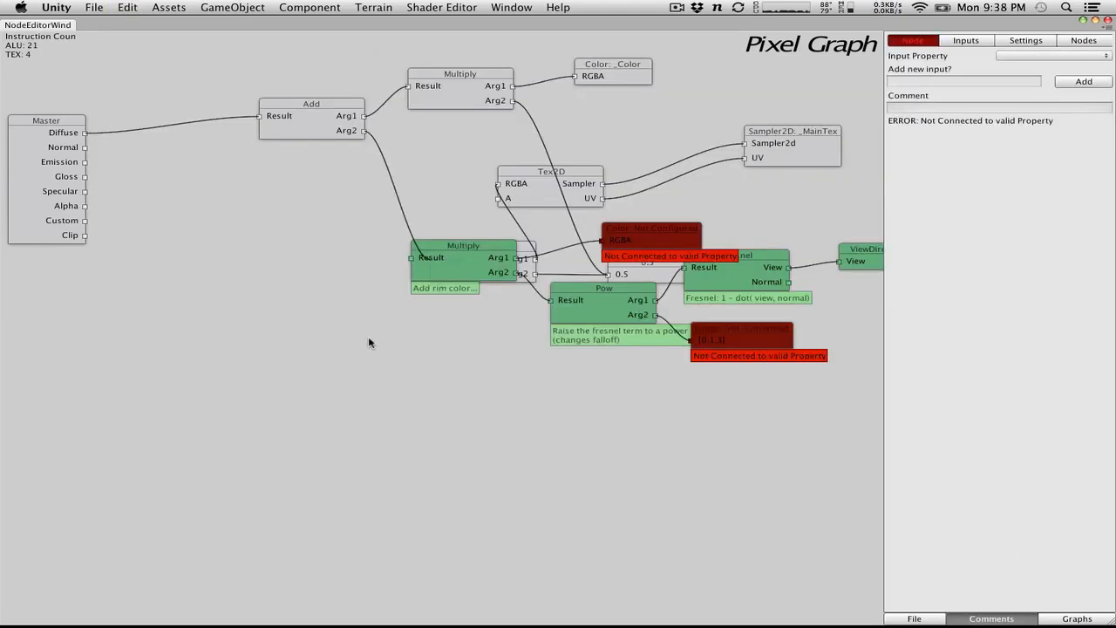
drag(471, 267, 281, 406)
click(532, 277)
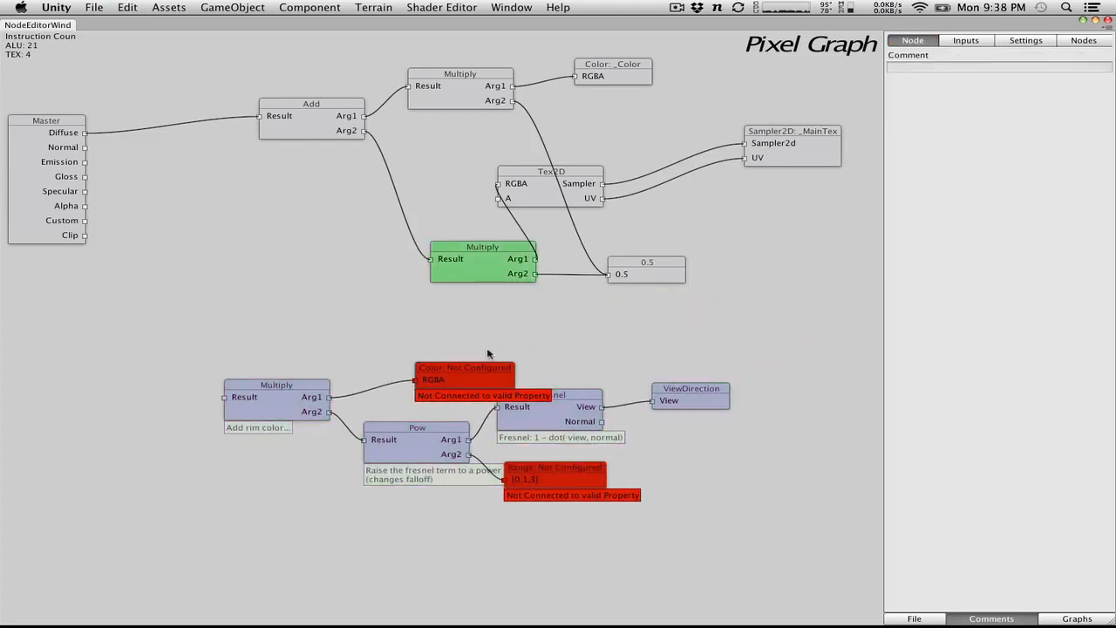
Step: Connect the _Color node to Arg1 of the pasted Multiply node and delete the unconfigured Color node
click(452, 389)
click(974, 40)
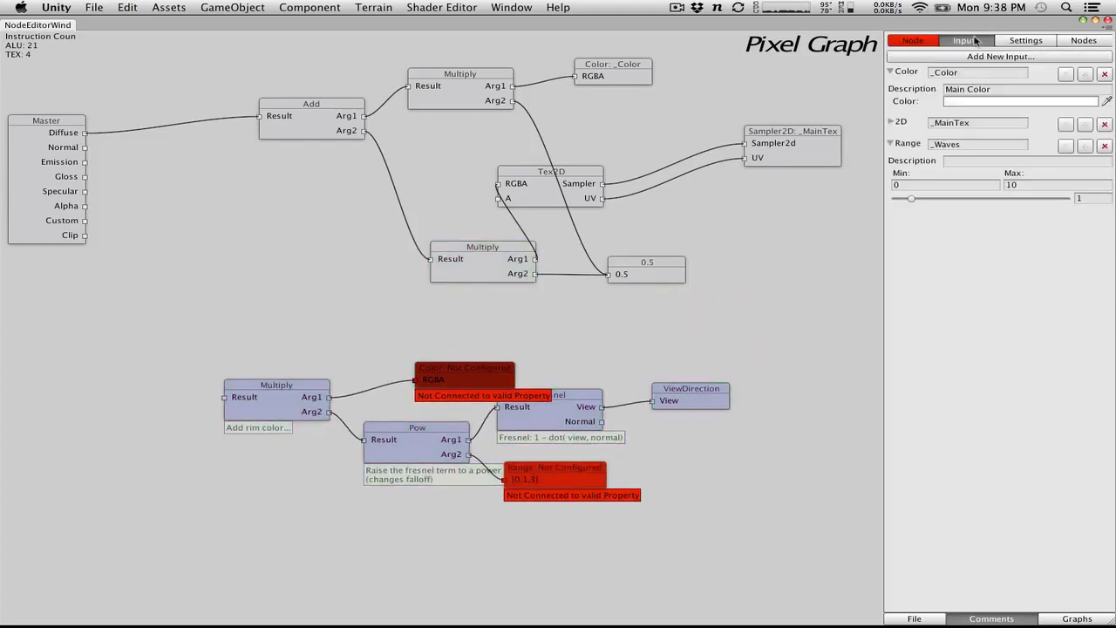
click(931, 41)
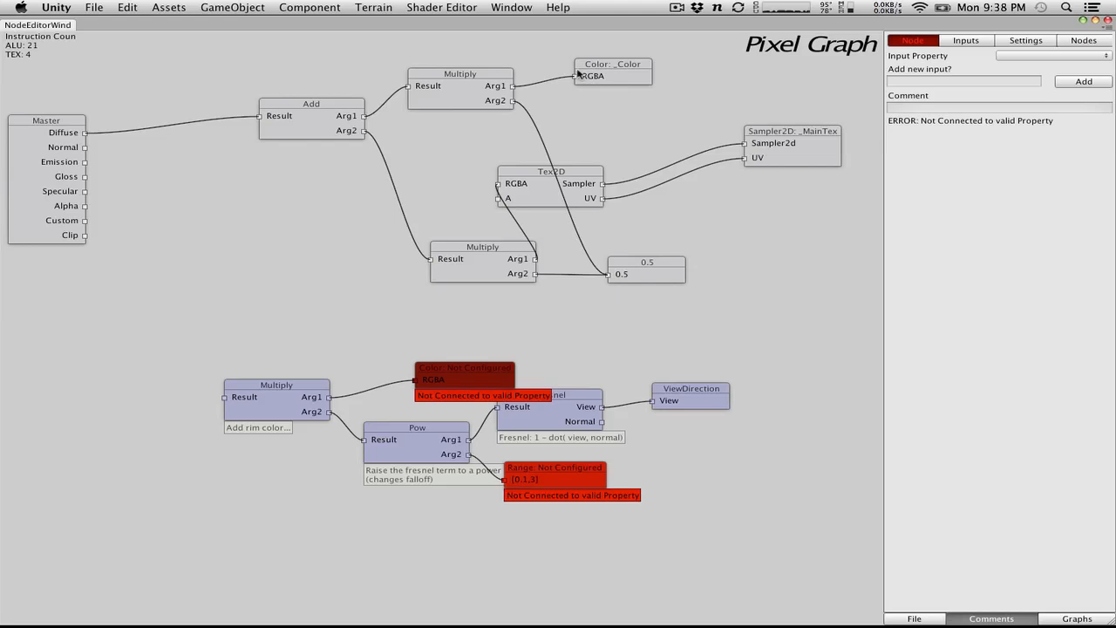
drag(576, 76, 329, 397)
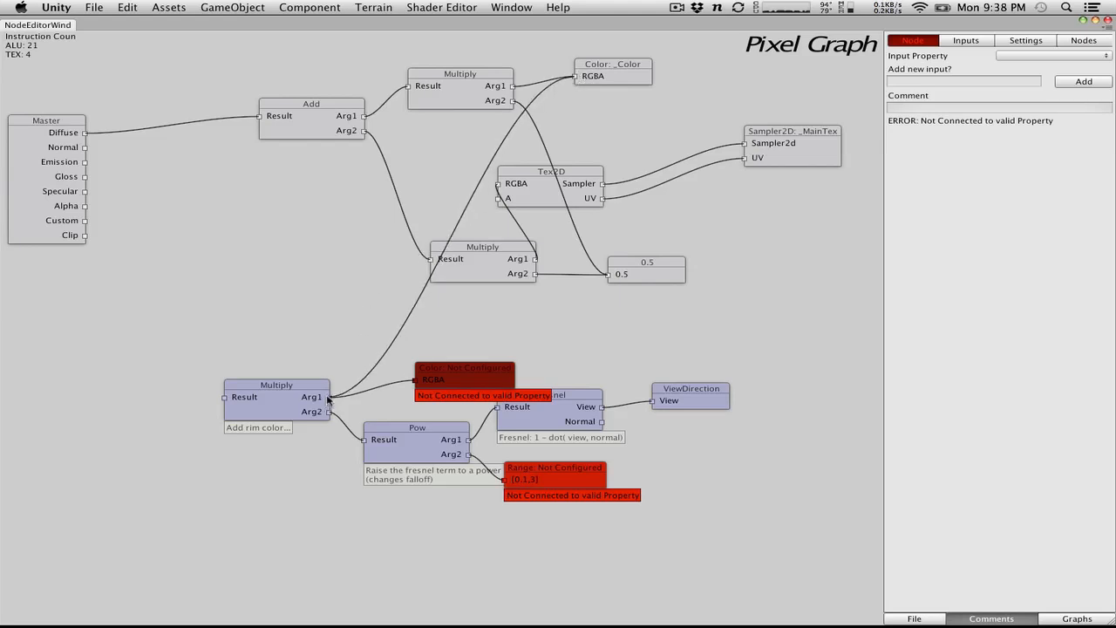
key(Delete)
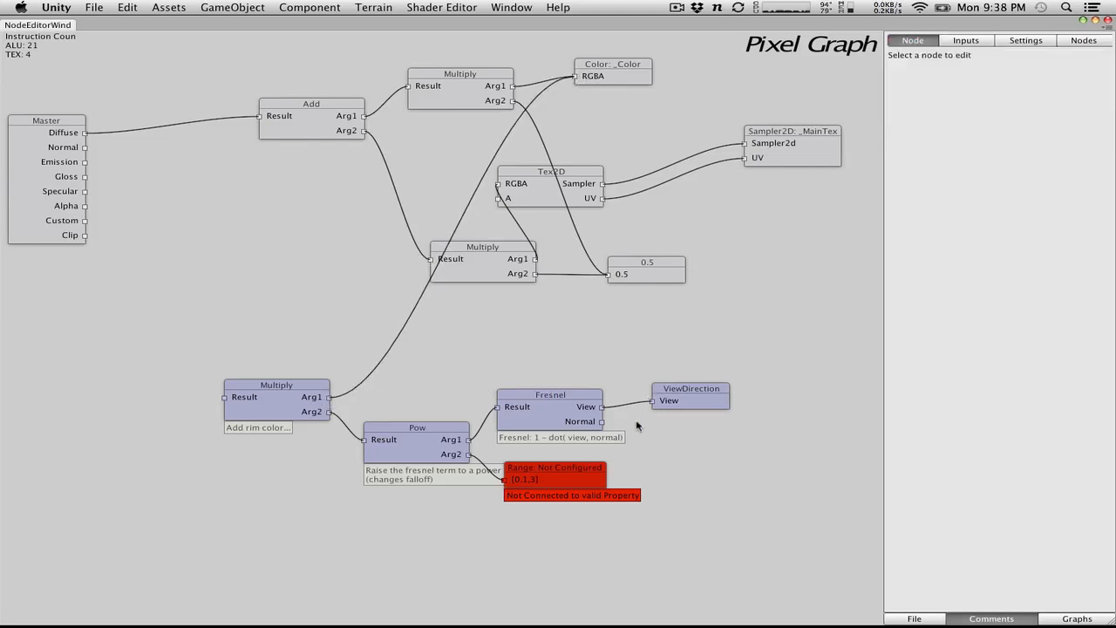
Step: Add a new Range property to the shader inputs for the unconfigured Range node
click(582, 471)
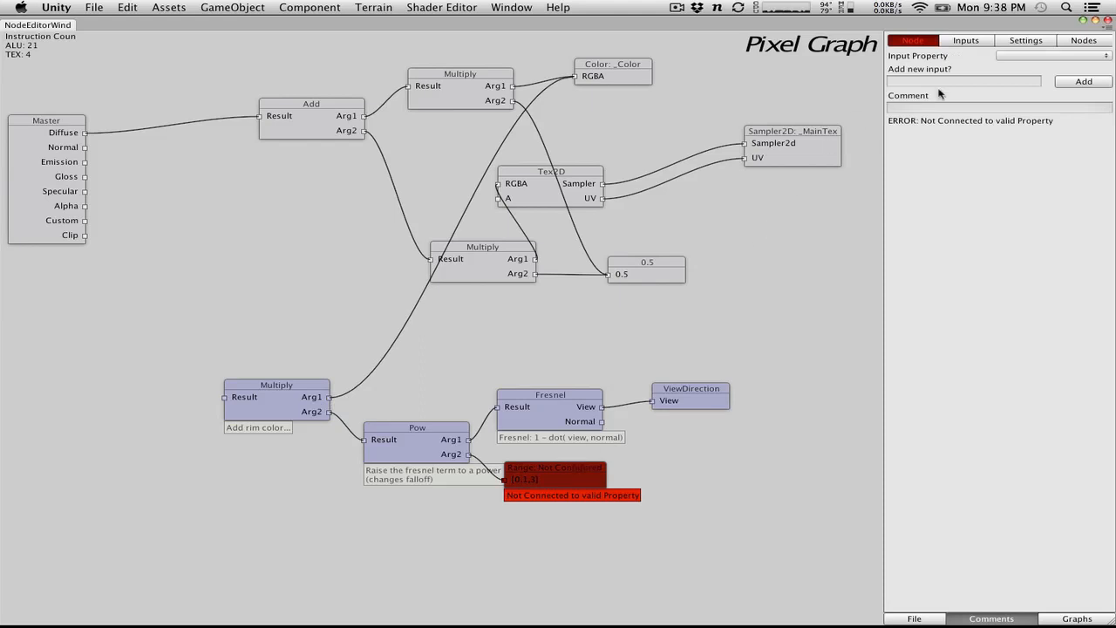
click(965, 41)
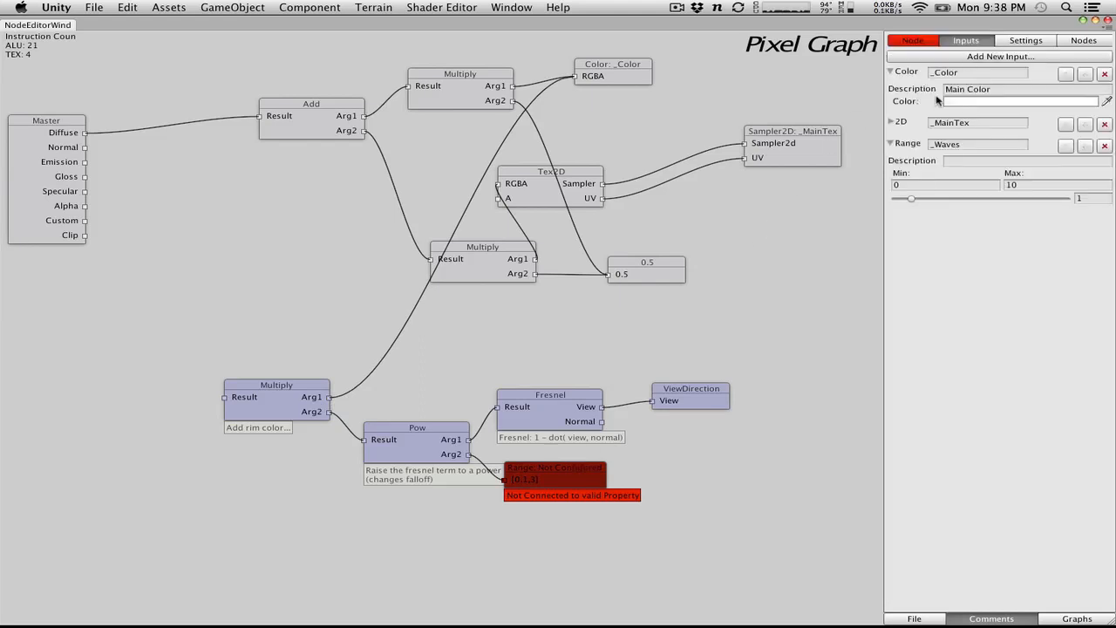
click(1001, 57)
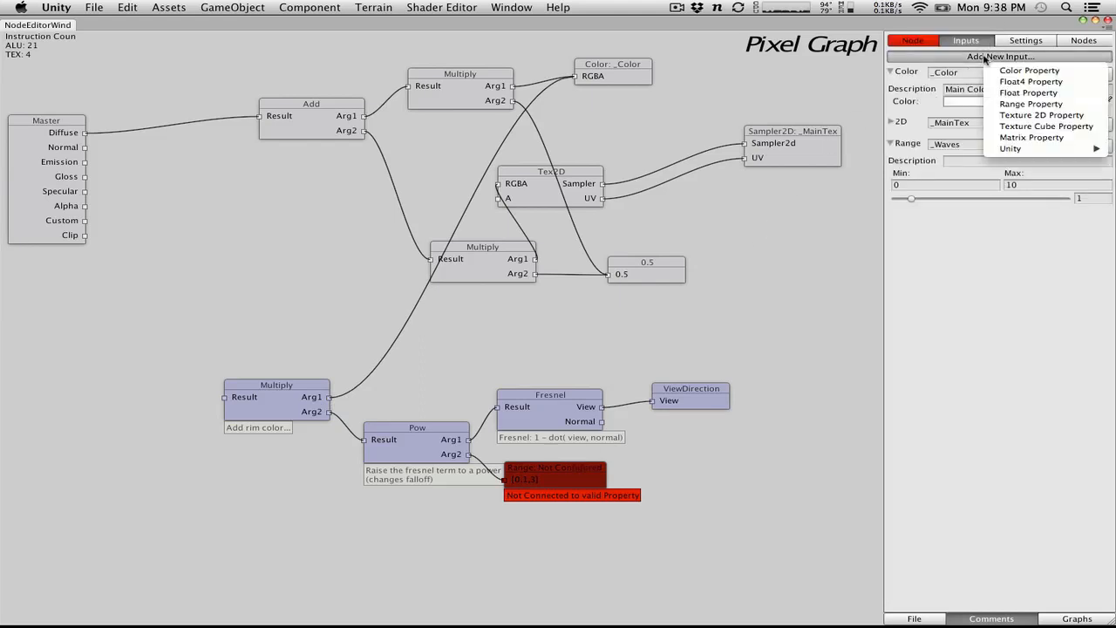
click(1031, 104)
click(975, 222)
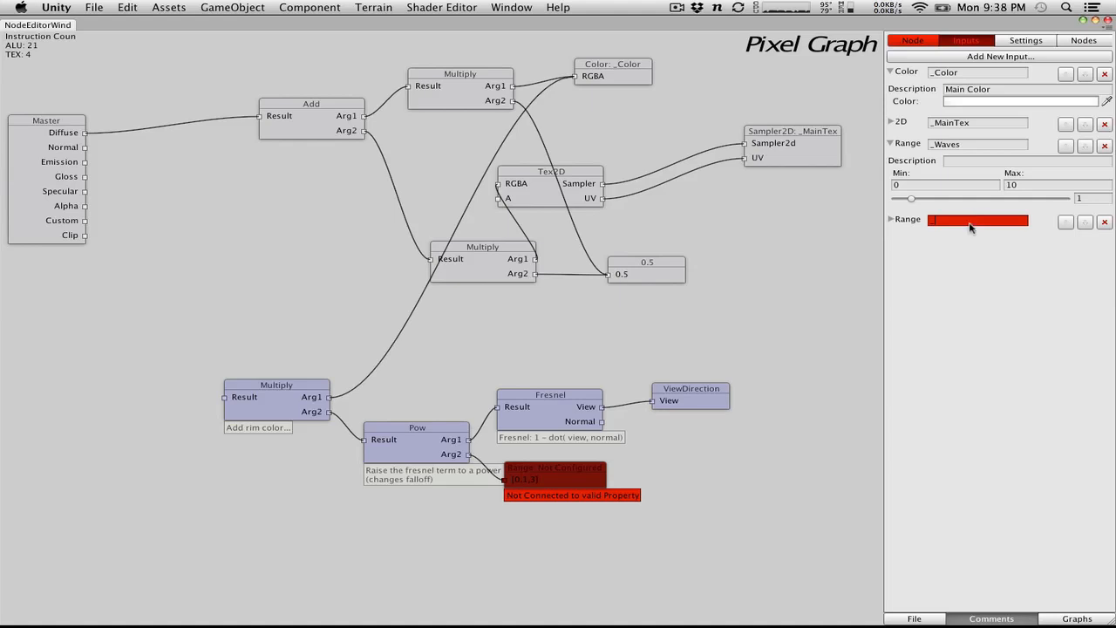
click(936, 40)
click(964, 40)
key(ctrl+Left)
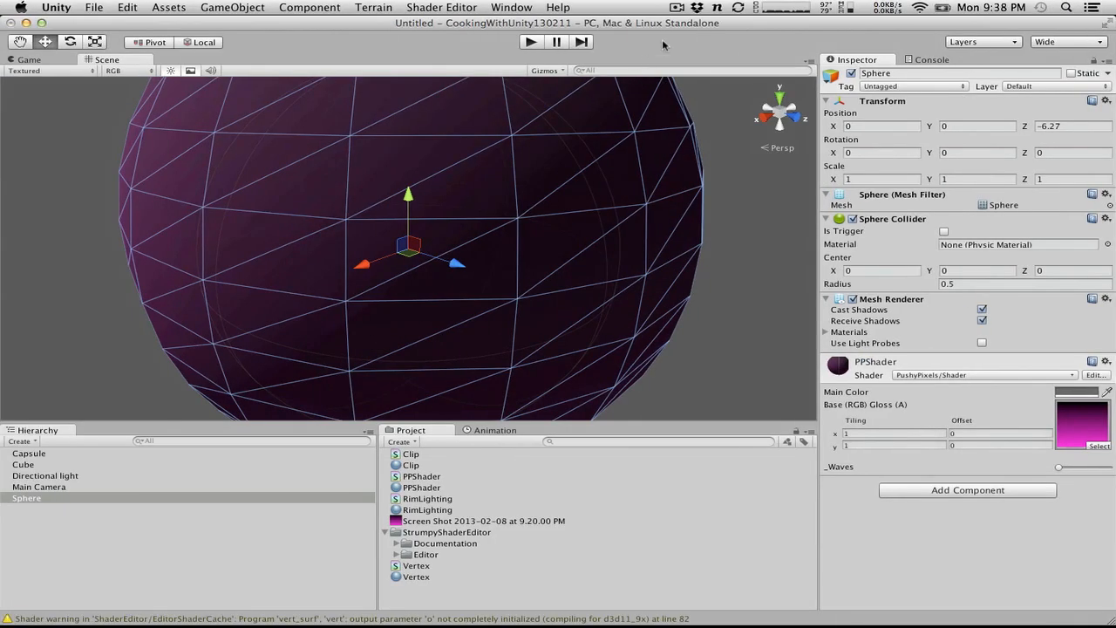
key(ctrl+Right)
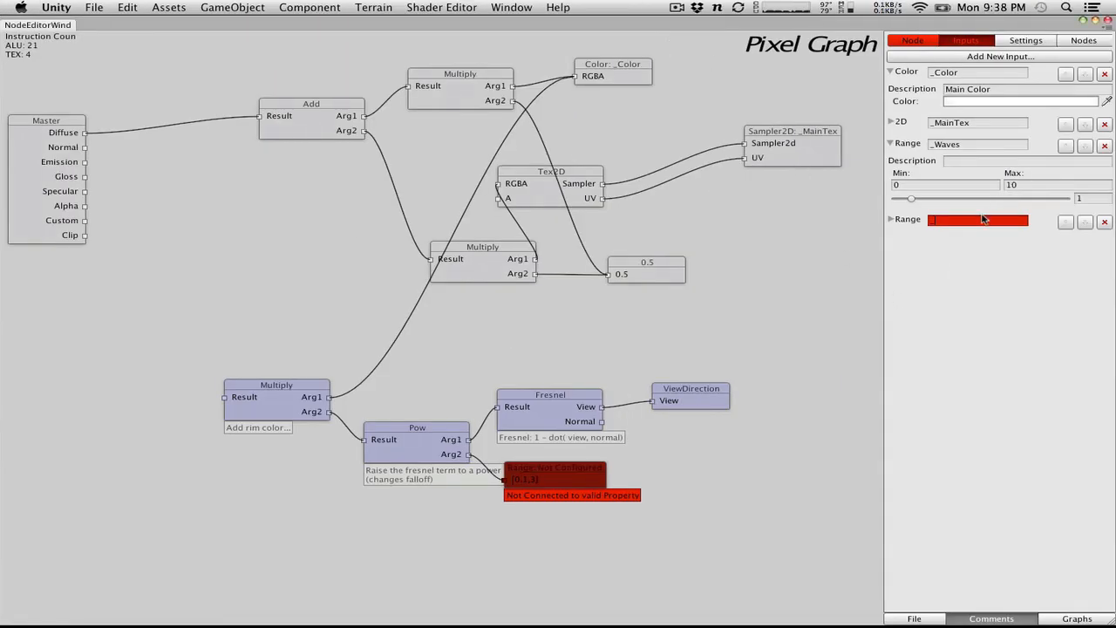
click(1106, 21)
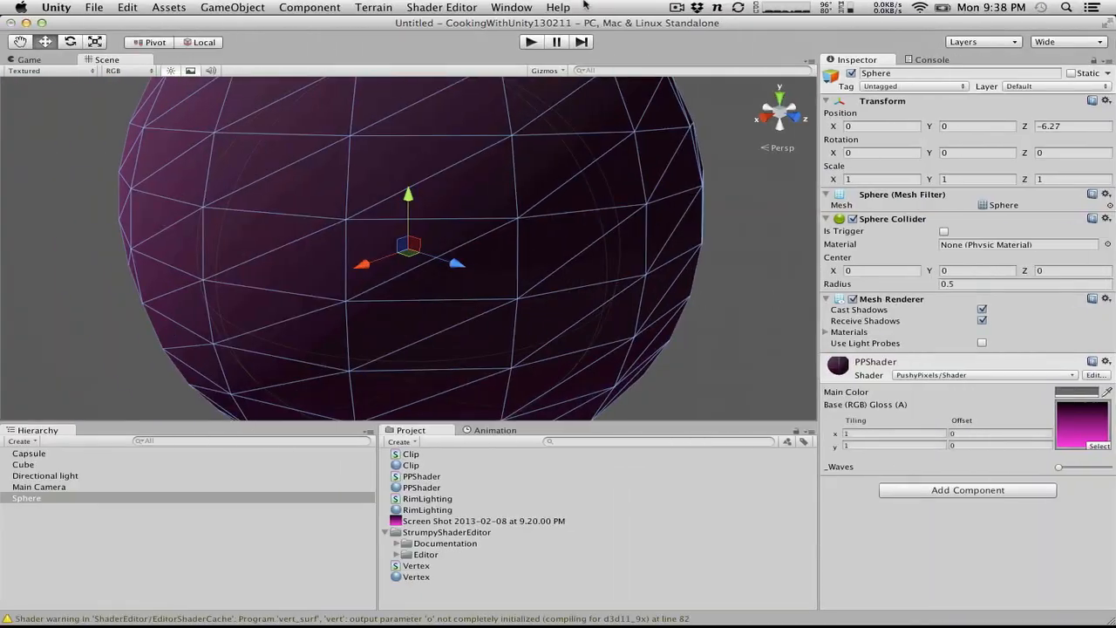
click(441, 7)
click(436, 23)
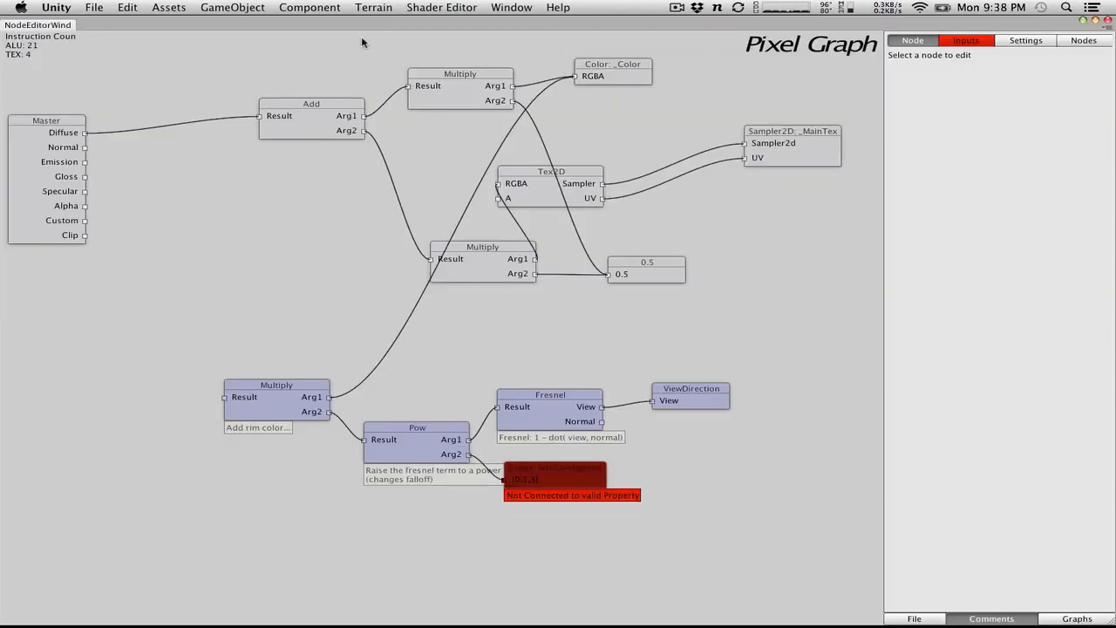
key(ctrl+Up)
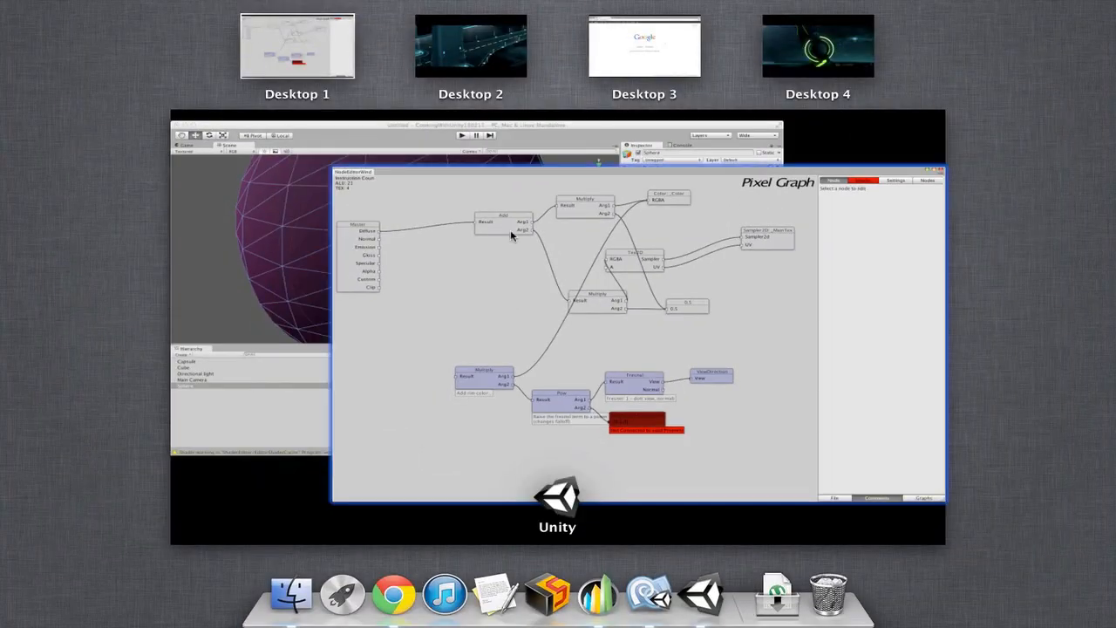
drag(511, 233, 468, 77)
key(ctrl+Up)
key(ctrl+Right)
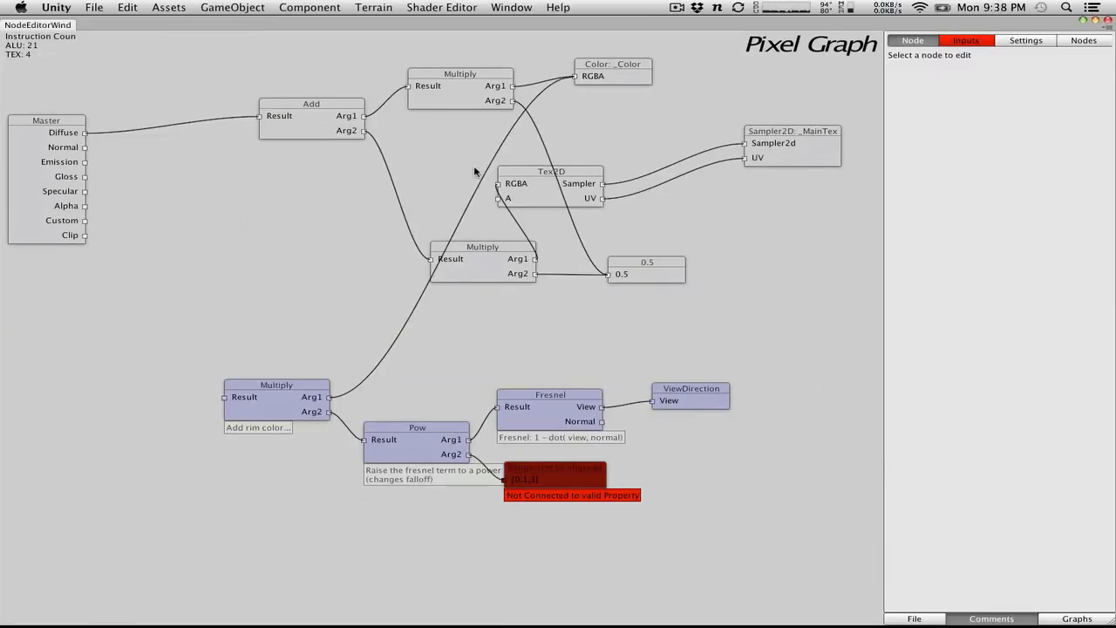
Step: Name the new Range input _EdgeAlpha and set its minimum to 0.1 and its maximum to 3
click(970, 48)
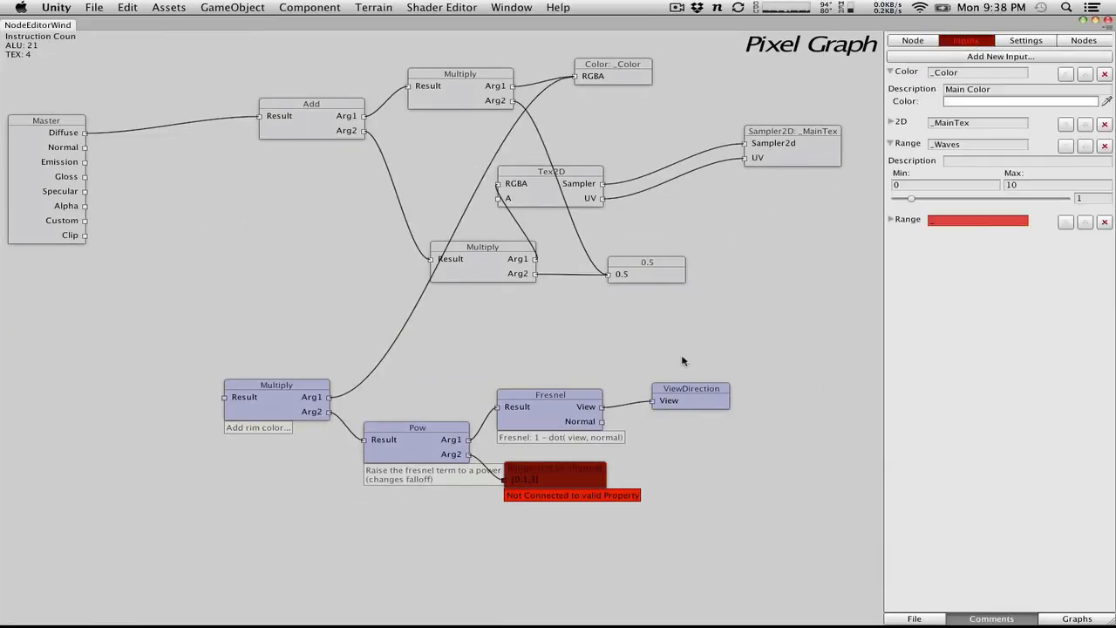
click(990, 219)
text(EdgeAlpha)
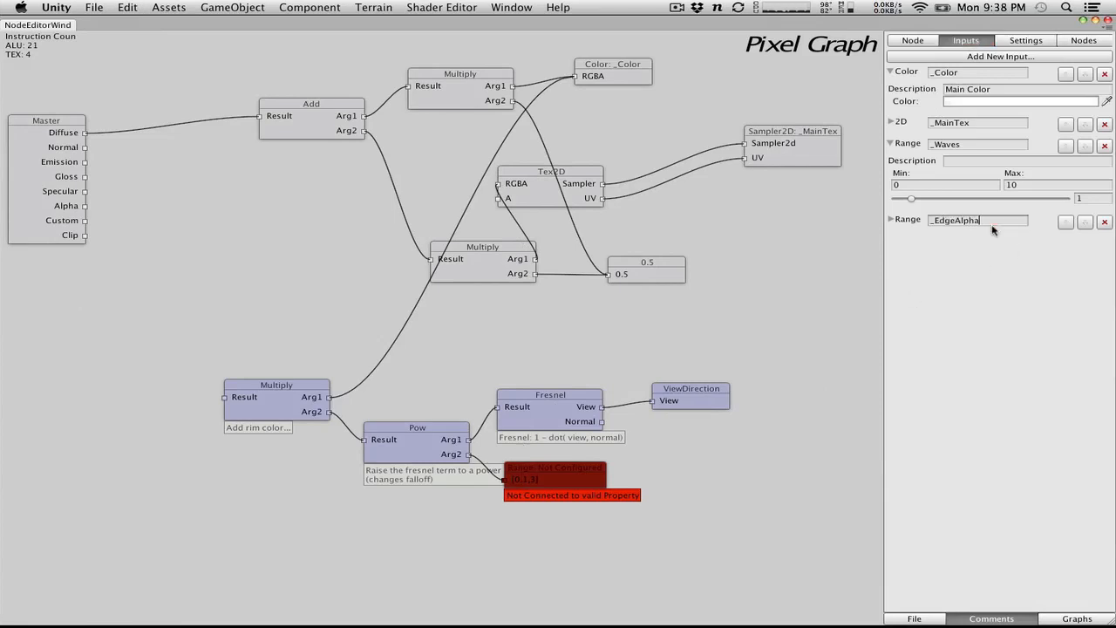
click(890, 219)
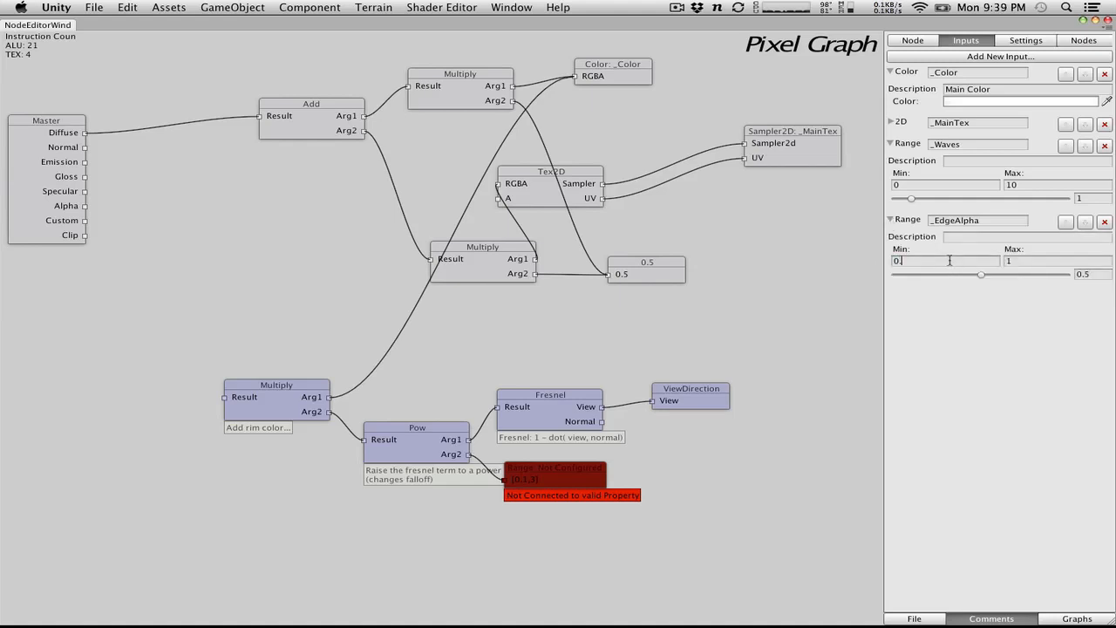
text(1)
key(Tab)
text(3)
Step: Connect the pasted Multiply node's Result to the Master's Alpha and assign _EdgeAlpha to the unconfigured Range node
drag(224, 396, 84, 206)
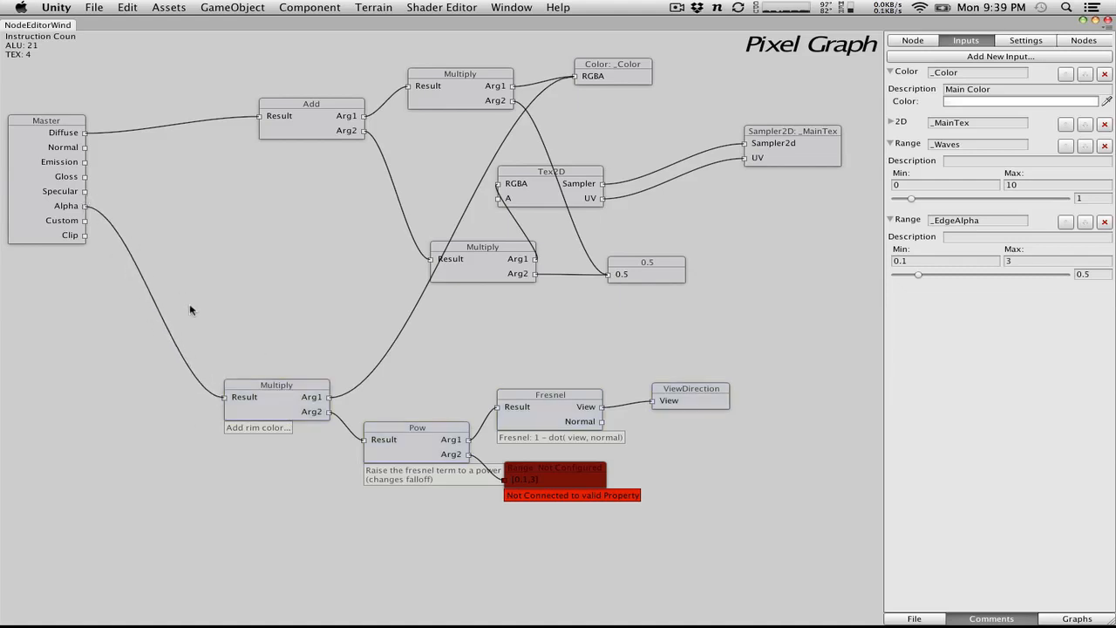
drag(246, 379, 729, 513)
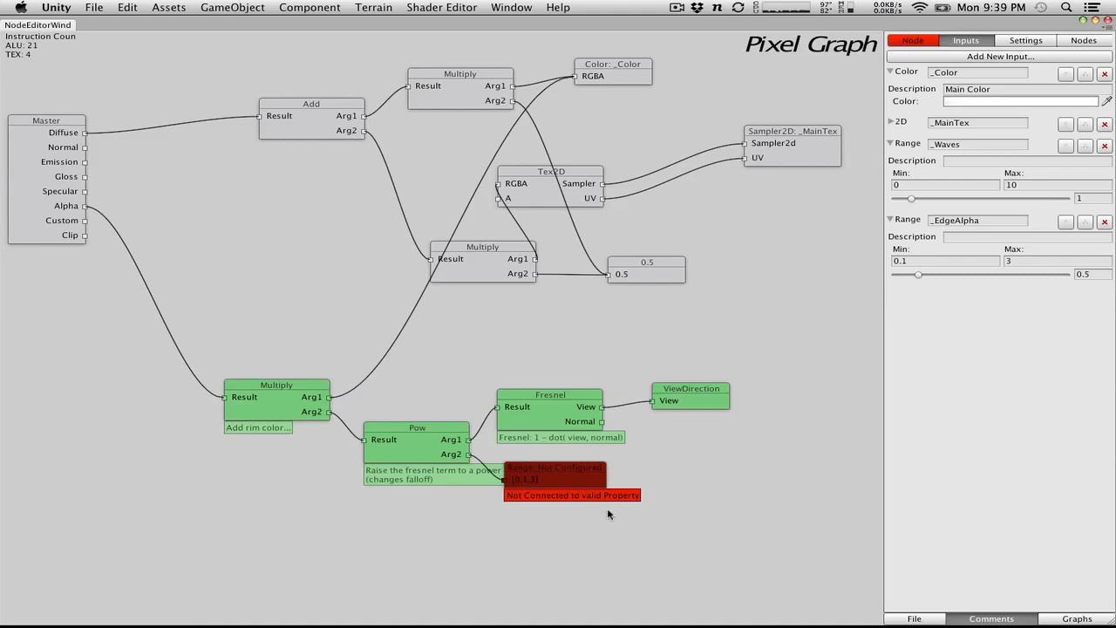
click(607, 508)
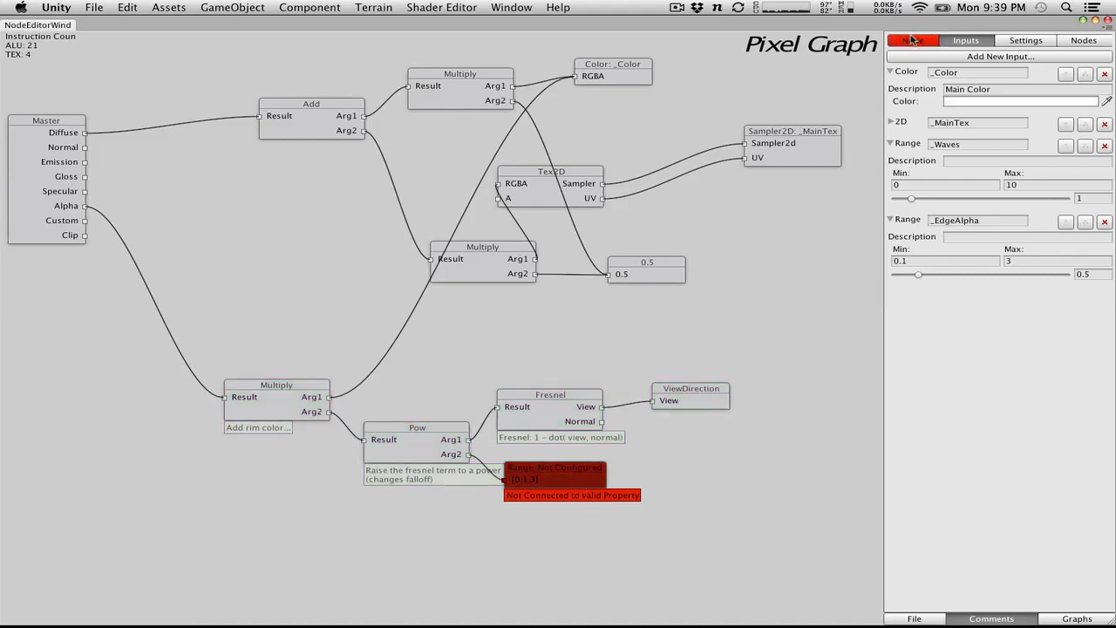
click(911, 40)
click(1083, 56)
click(1073, 44)
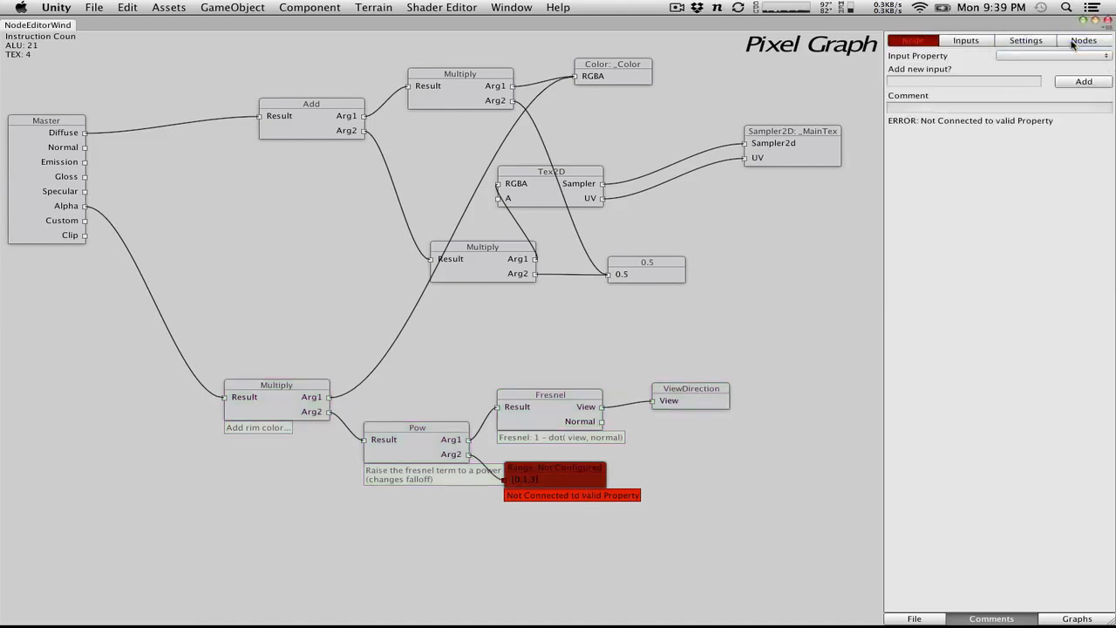
Step: Save the graph and export it as PPShader.shader in the Assets folder, replacing the existing file
click(913, 619)
click(949, 580)
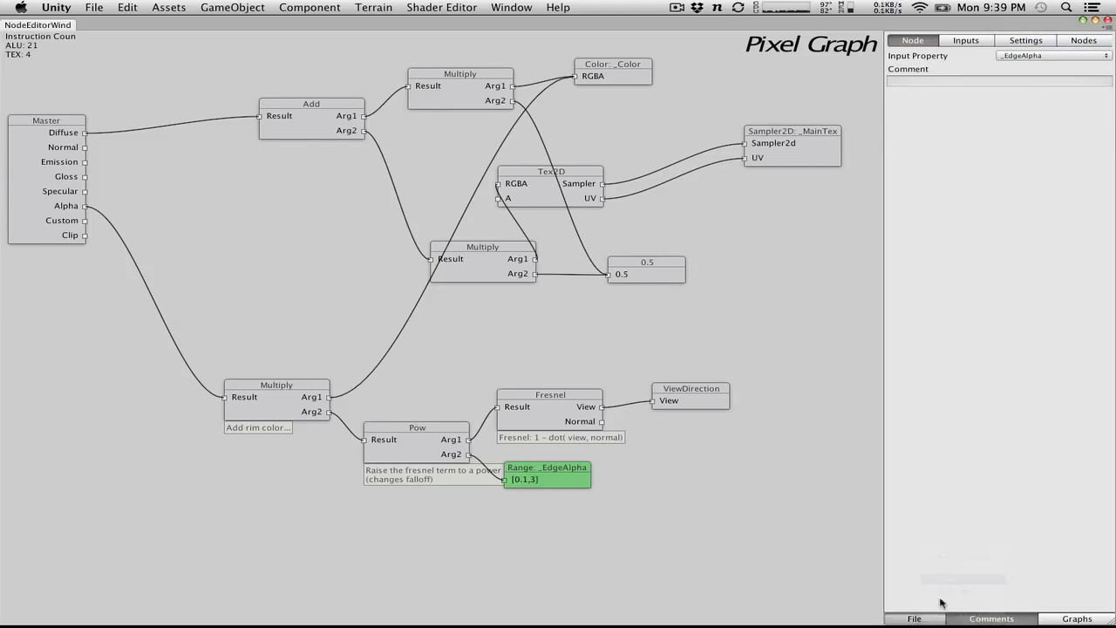
click(919, 617)
click(955, 612)
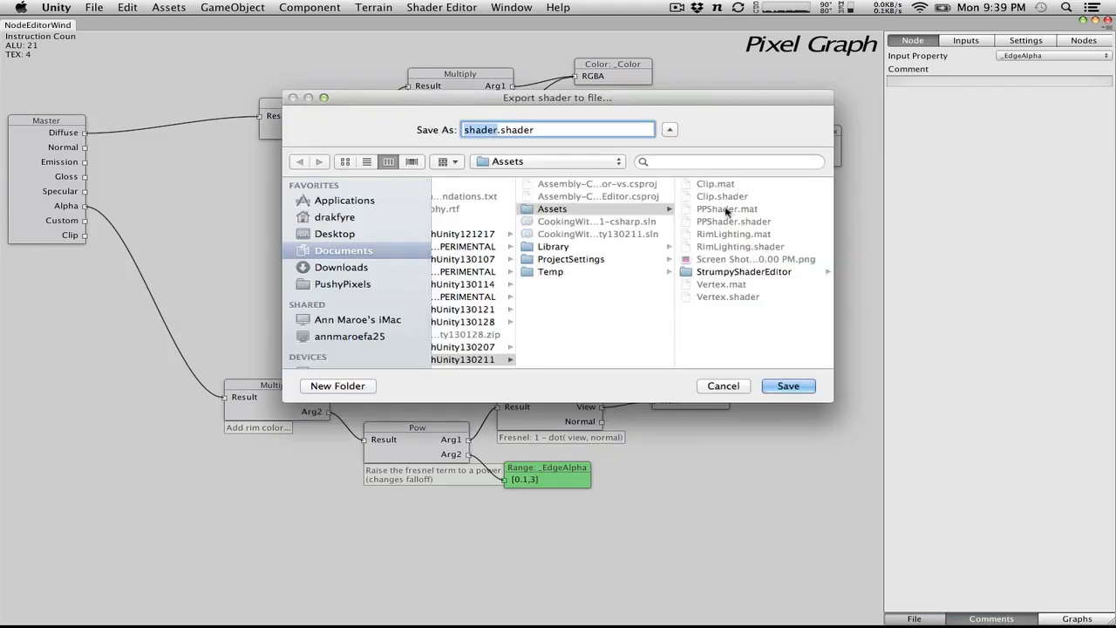
click(729, 222)
click(789, 386)
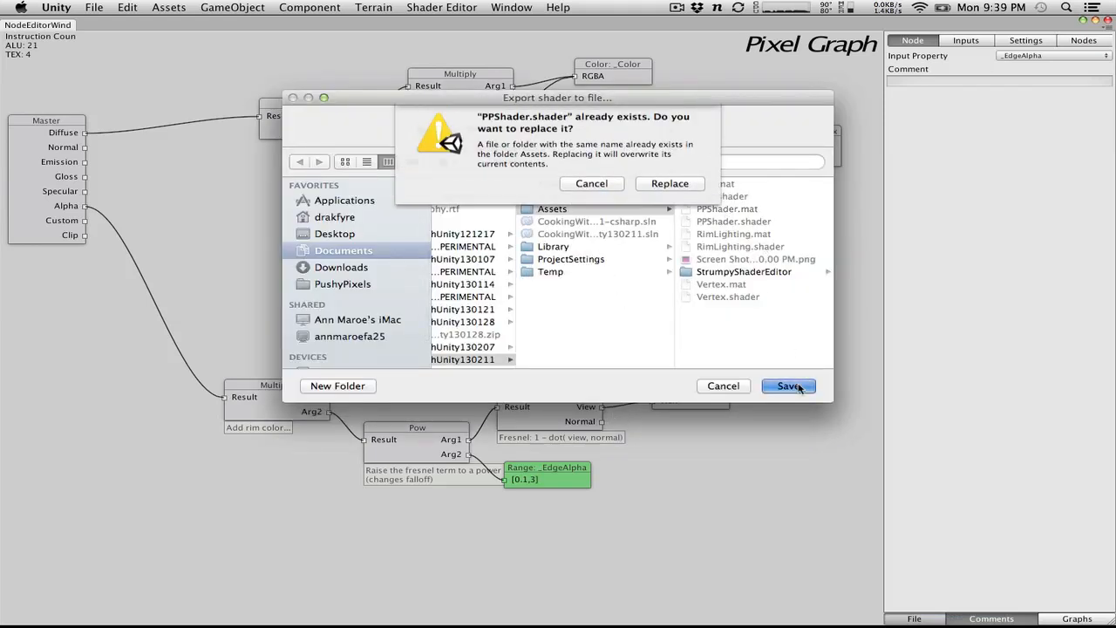
click(673, 188)
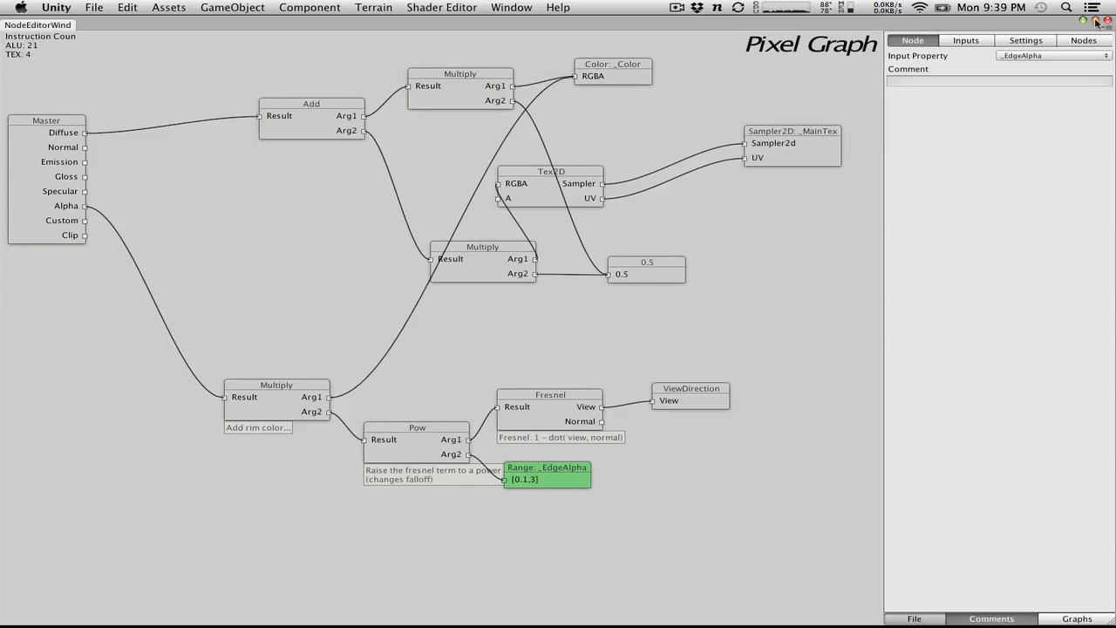
Step: Run the scene and vary the _EdgeAlpha value of the sphere's PPShader material to test the alpha effect
click(1088, 21)
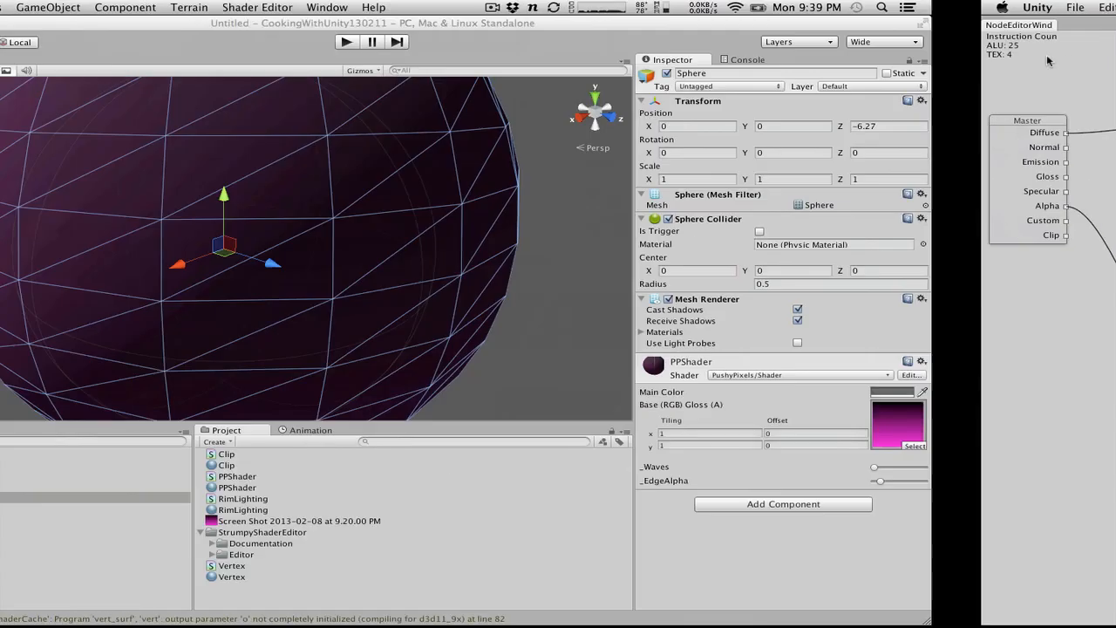
click(530, 42)
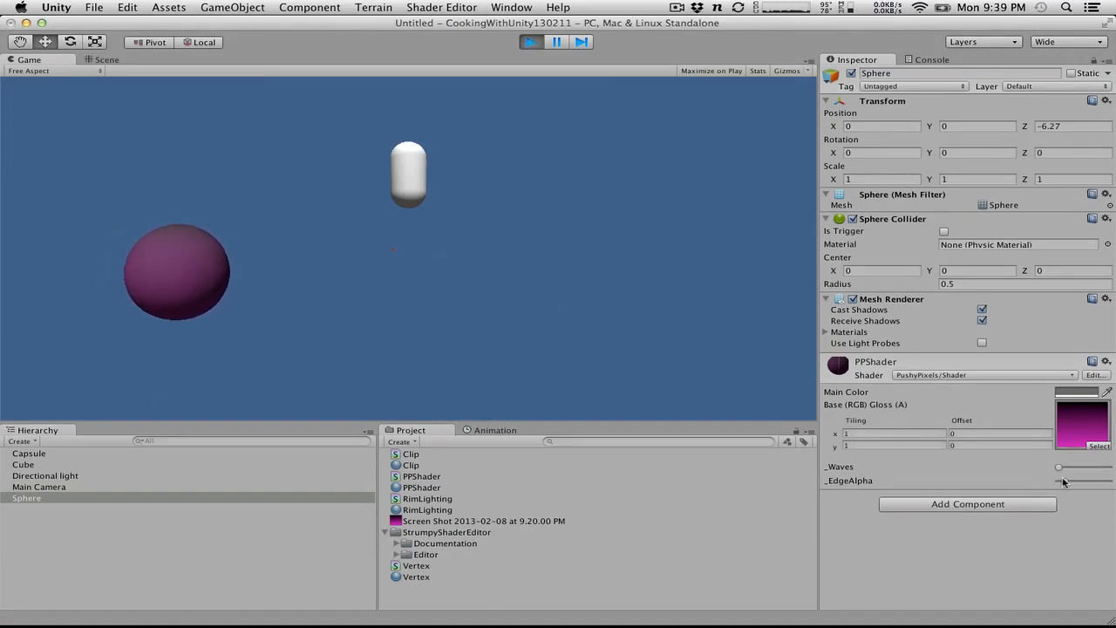
drag(1062, 481, 765, 386)
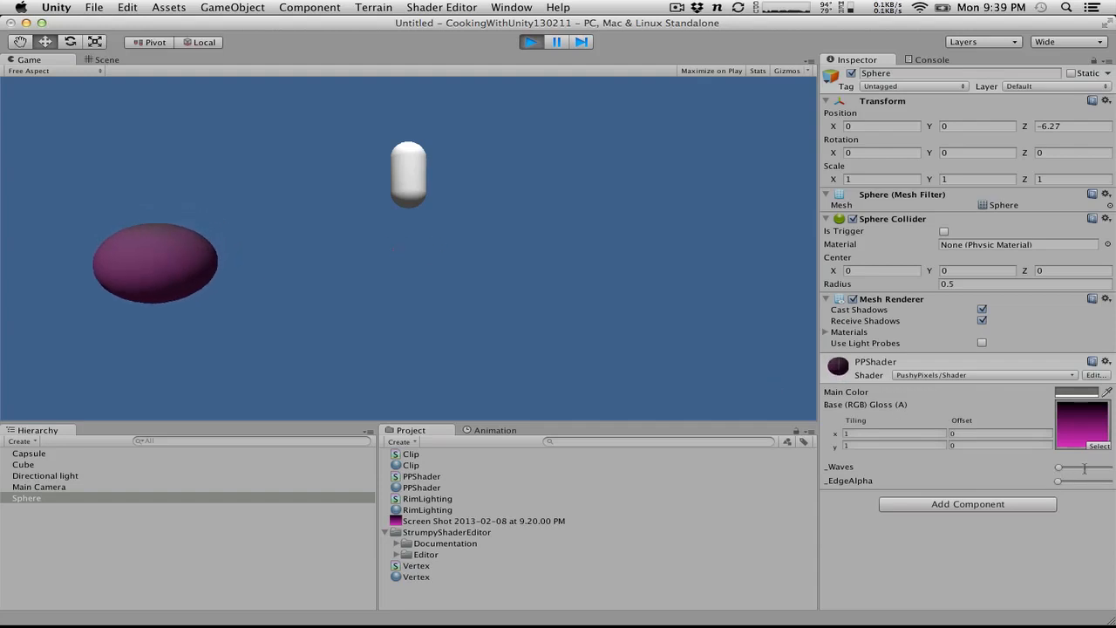
drag(1060, 481, 1077, 481)
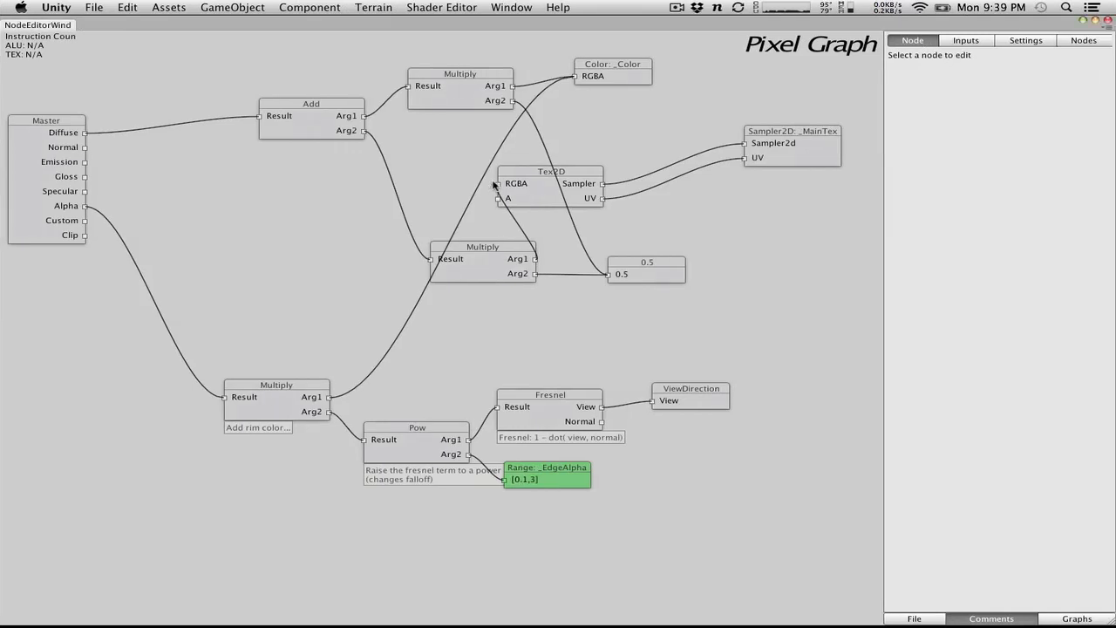
Step: Move the rim color Multiply node aside and connect the Pow node's Result to the Master's Alpha
drag(493, 185, 497, 184)
drag(260, 407, 224, 448)
drag(365, 441, 84, 207)
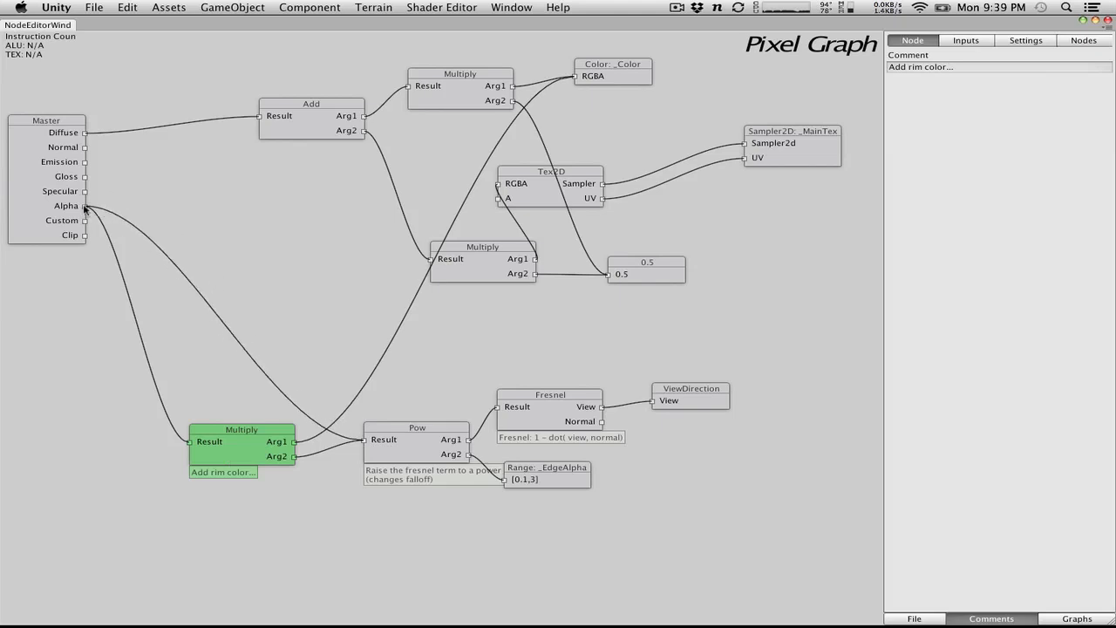
Step: Disconnect the rim color Multiply node from the Master's Alpha, and delete that node and the _Color node
click(85, 207)
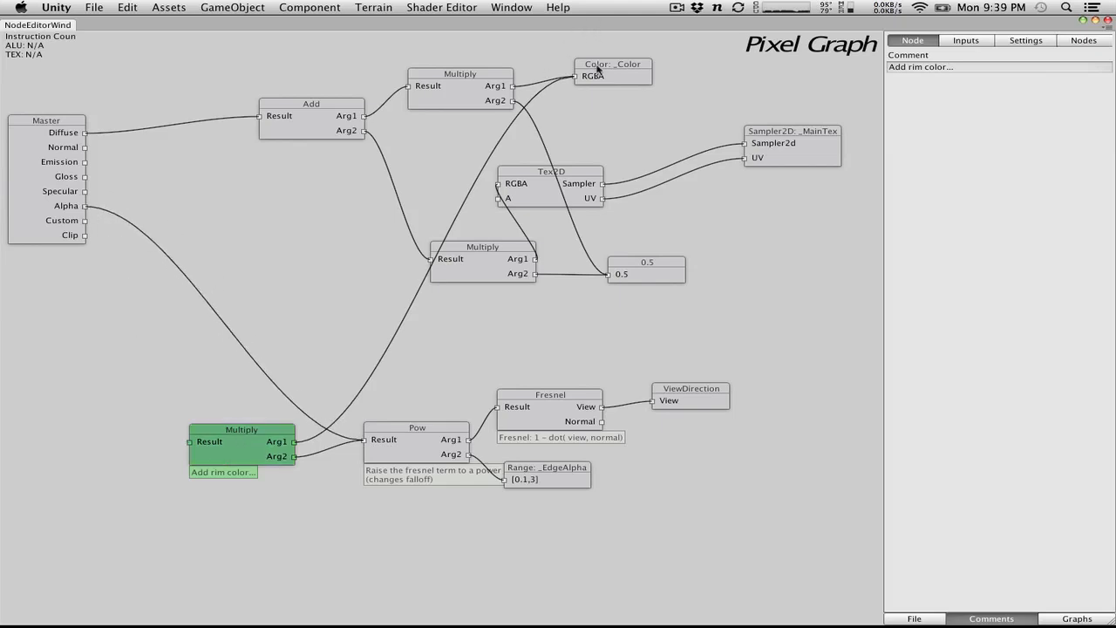
click(598, 72)
key(Delete)
click(242, 468)
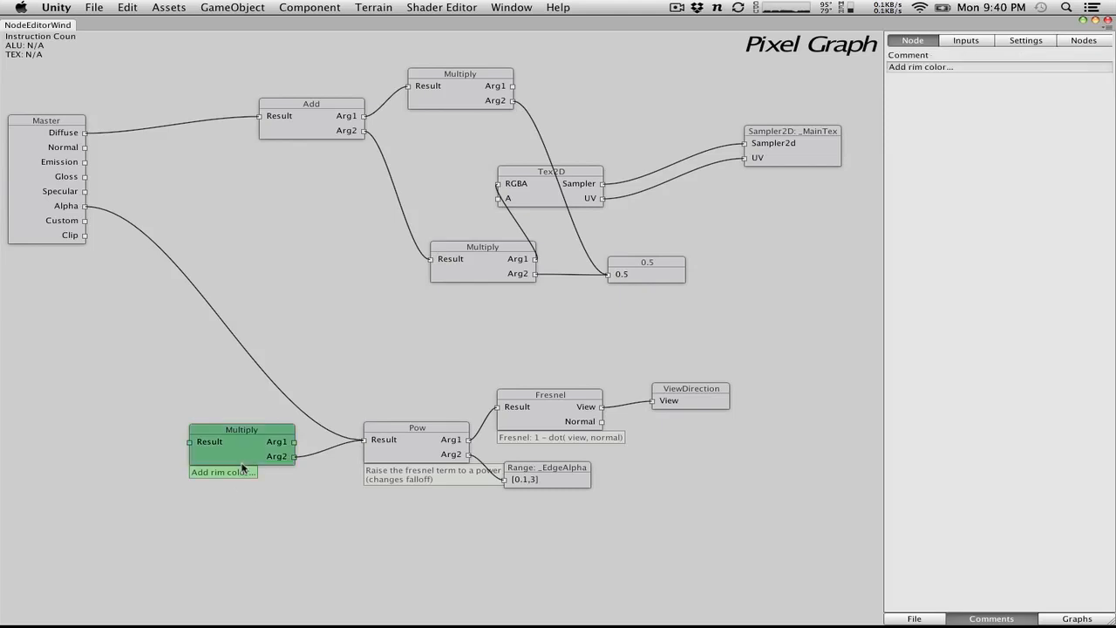
key(Delete)
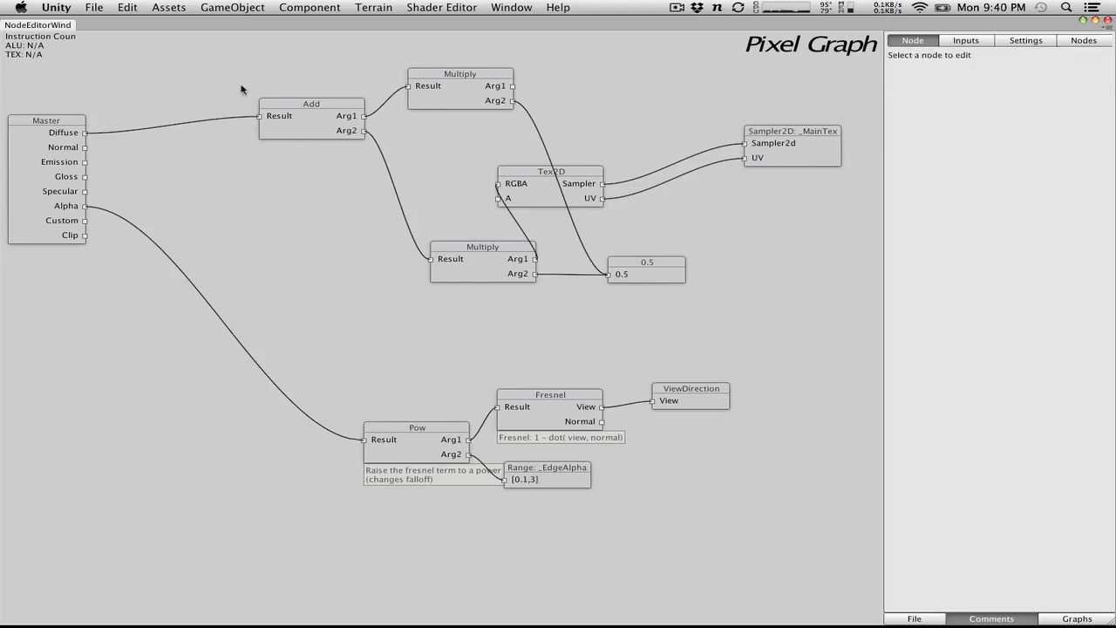
Step: Save the graph, export the shader again and run the scene to test the Pow-driven alpha
click(932, 617)
click(976, 592)
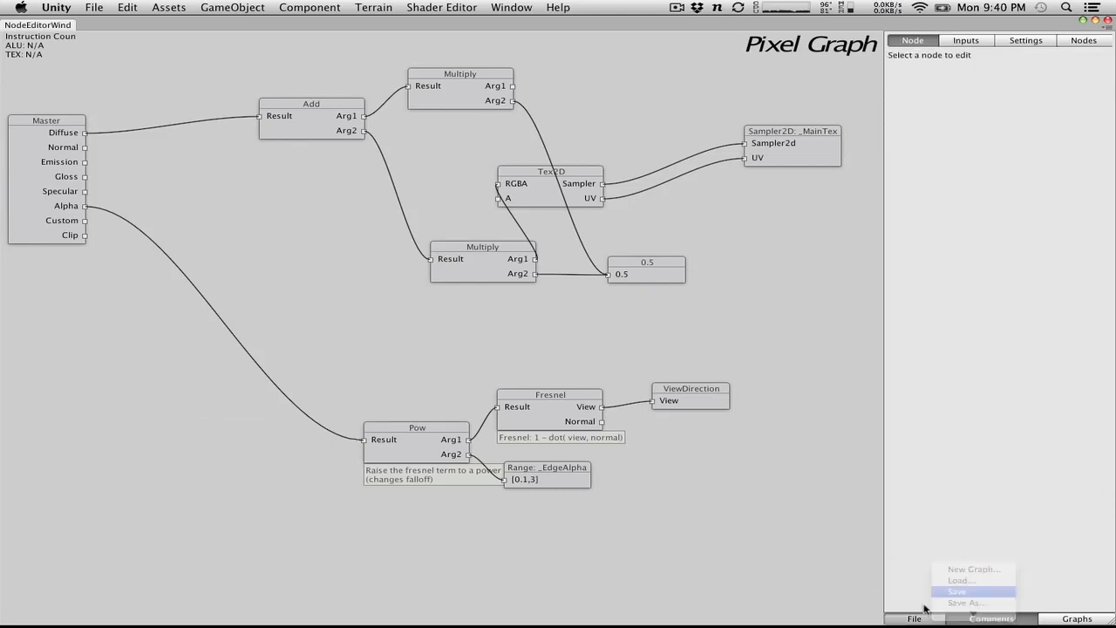
click(919, 617)
mouse_move(974, 625)
click(974, 603)
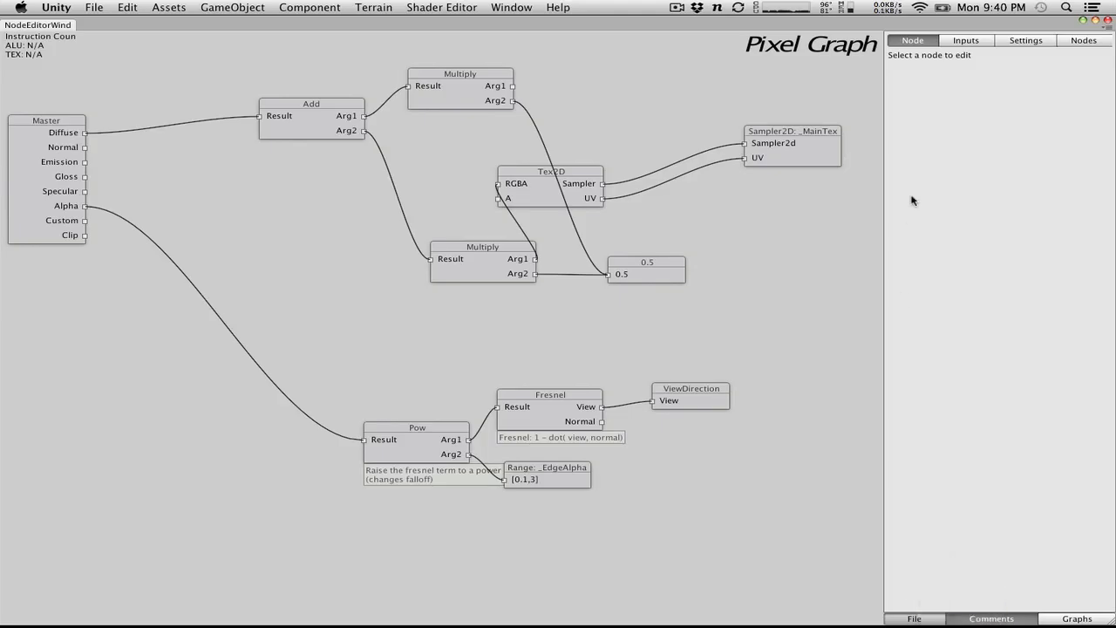
key(ctrl+Left)
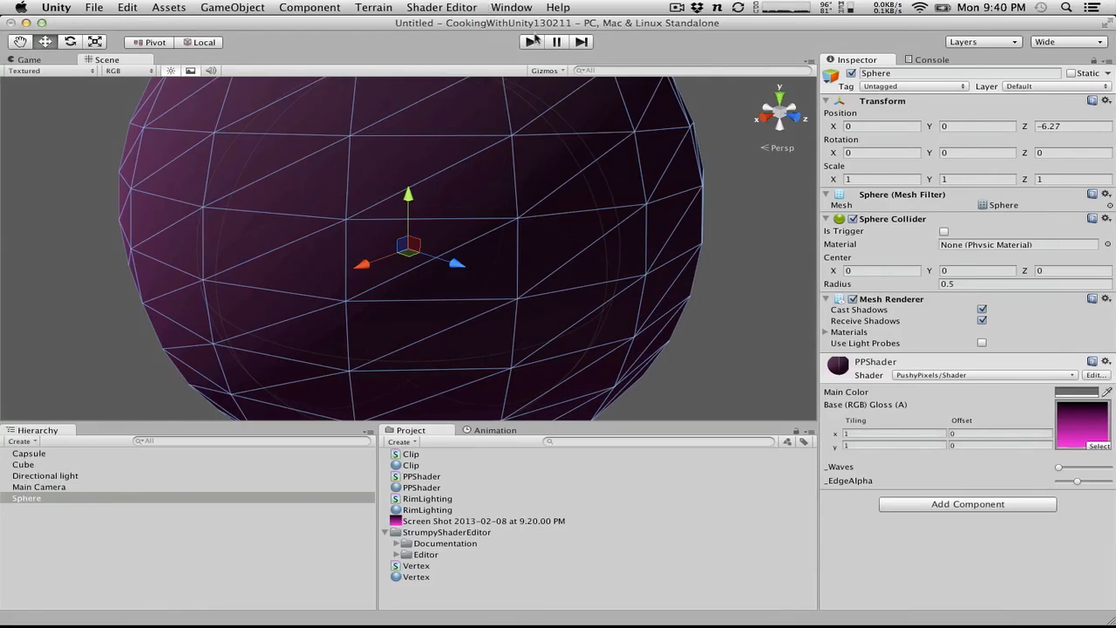
click(533, 41)
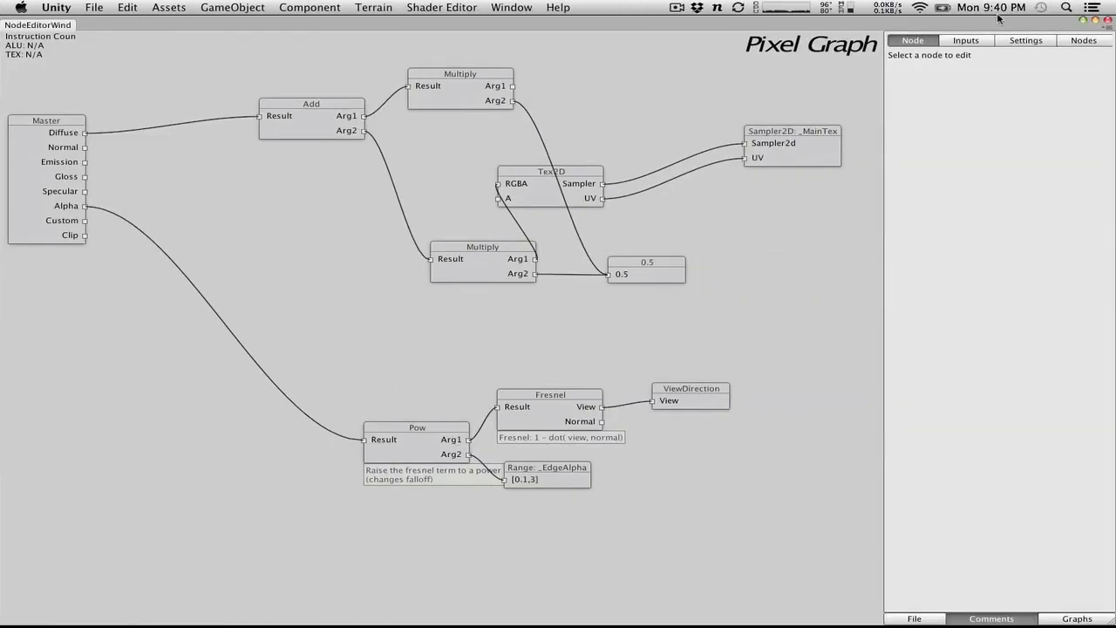
Step: In the shader's queue settings, set both Render Type and Render Queue to Transparent
click(1014, 43)
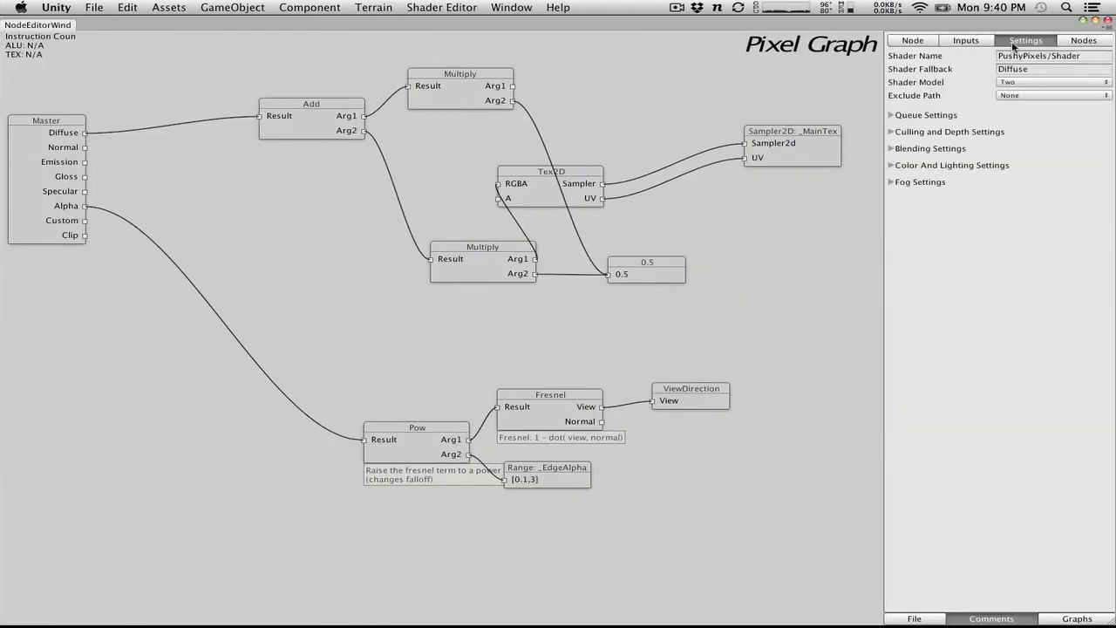
click(892, 115)
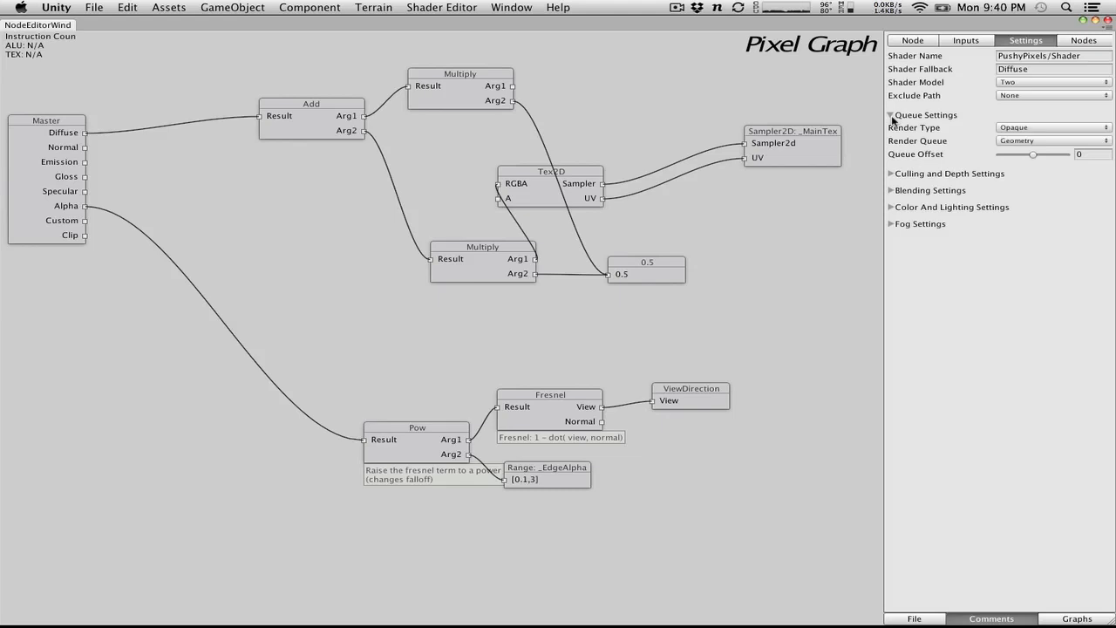
click(1013, 131)
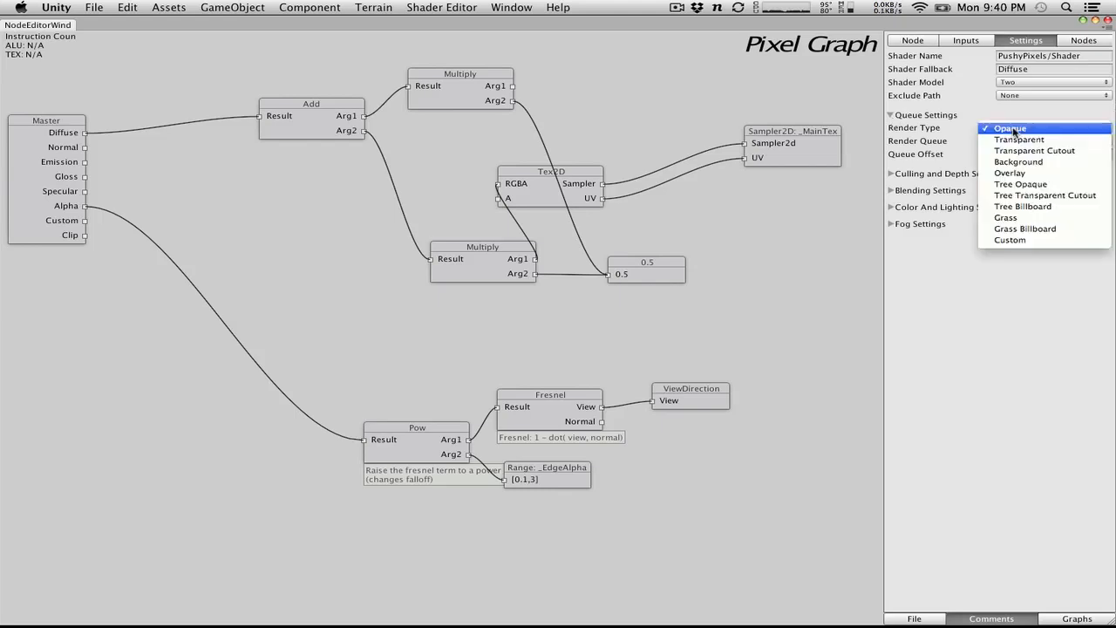
click(1018, 139)
click(1019, 140)
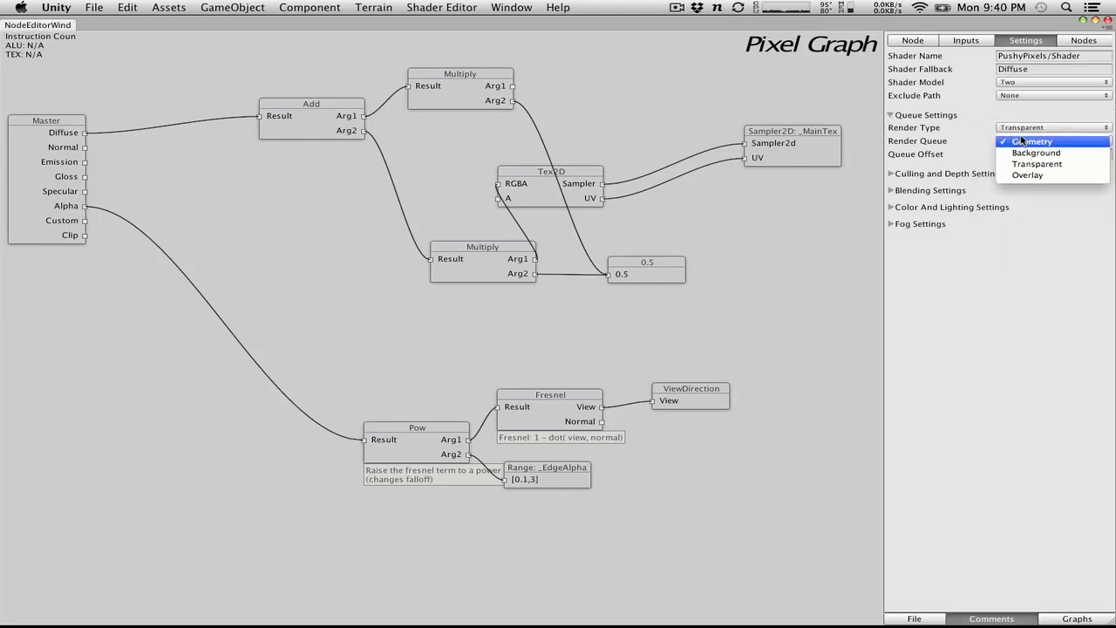
click(1032, 164)
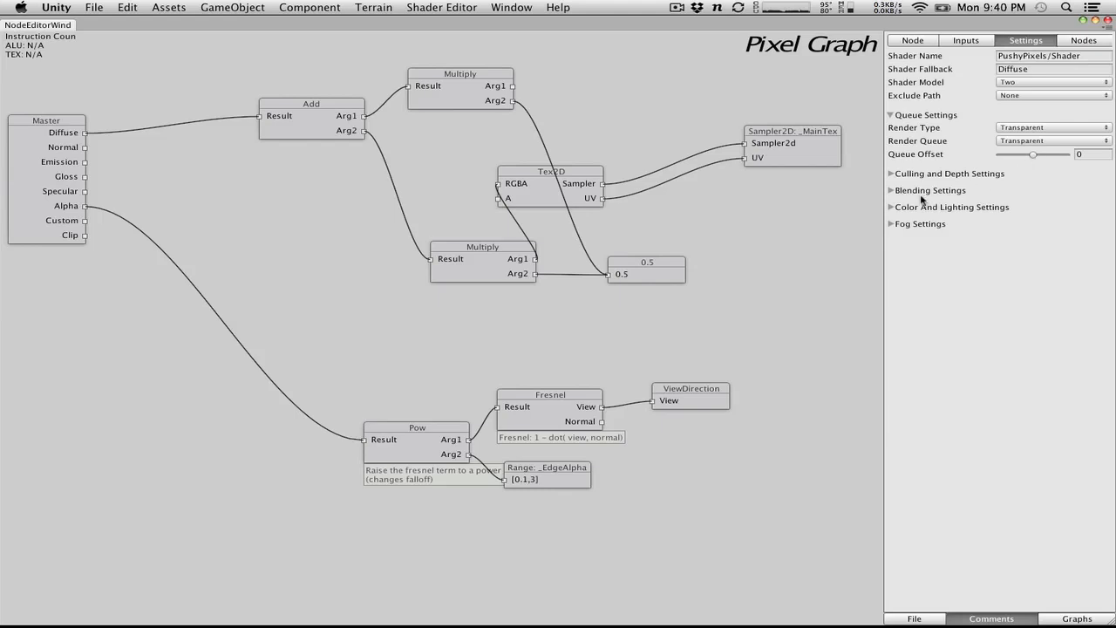
Step: In the shader's blending settings, set the Blend Type to Decal Blend
click(892, 190)
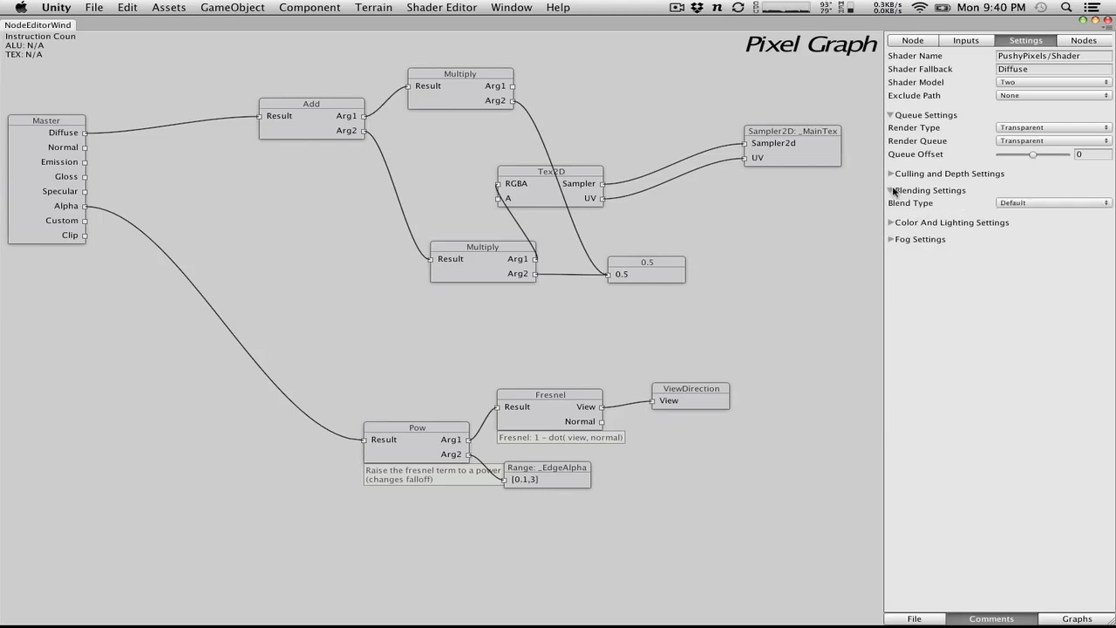
click(1046, 205)
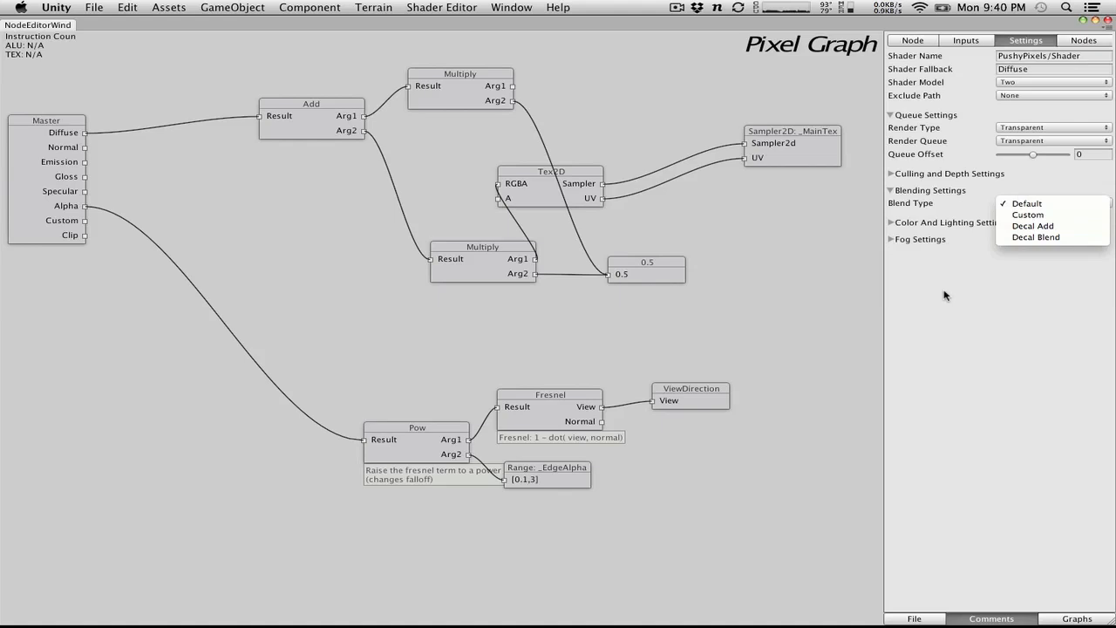
click(1022, 238)
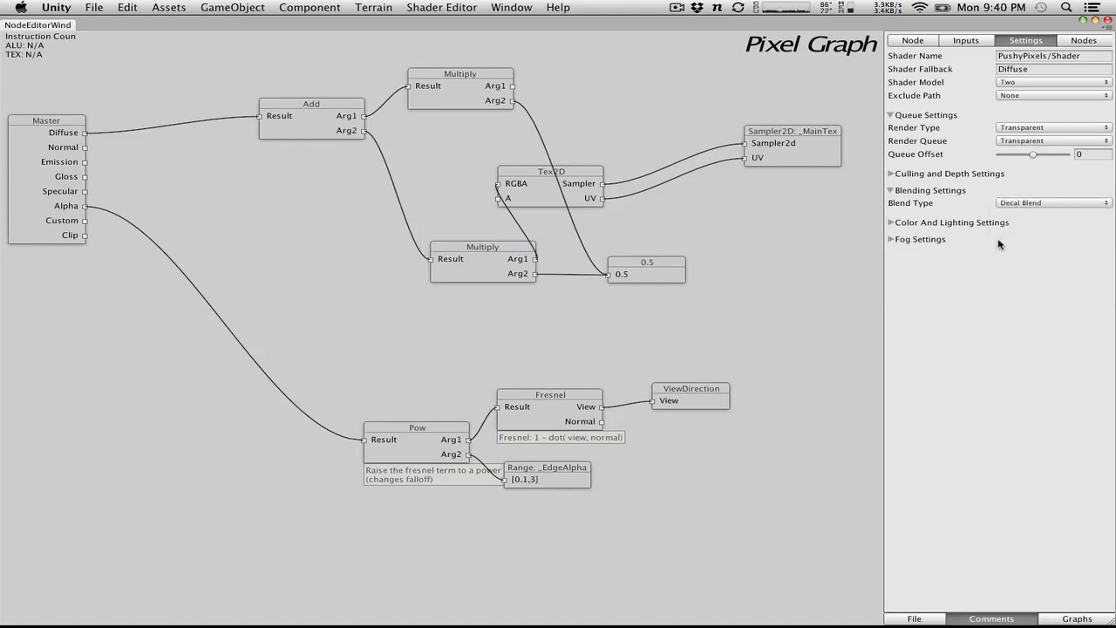
Step: Try Custom blending with source Src Alpha and destination One Minus Src Alpha, and switch the Blend Type back to Decal Blend
click(1034, 204)
click(1028, 180)
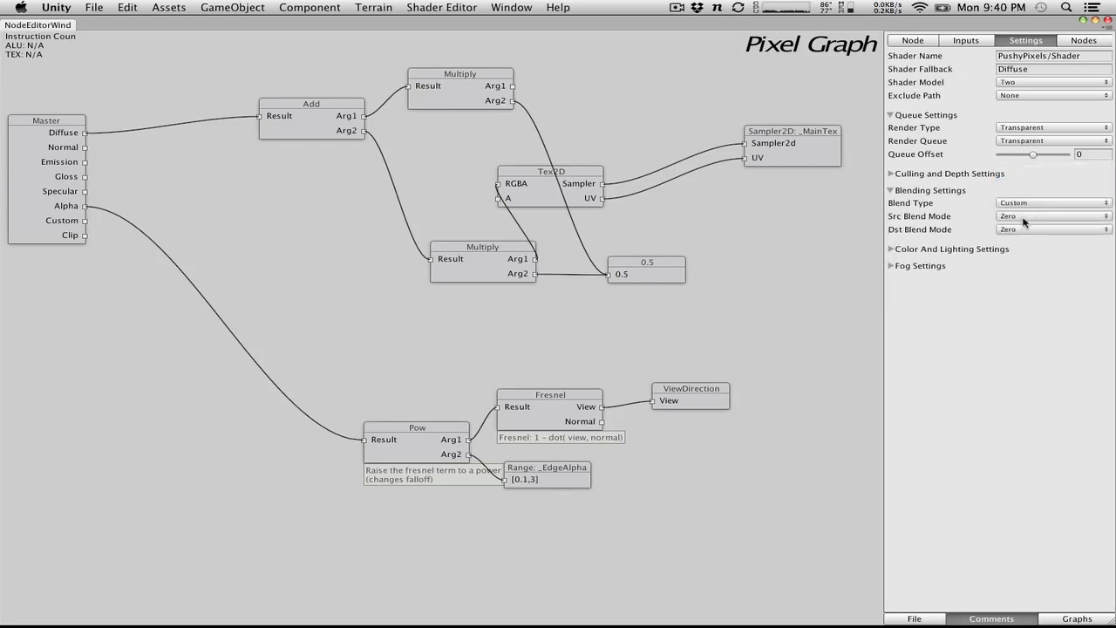
click(1027, 216)
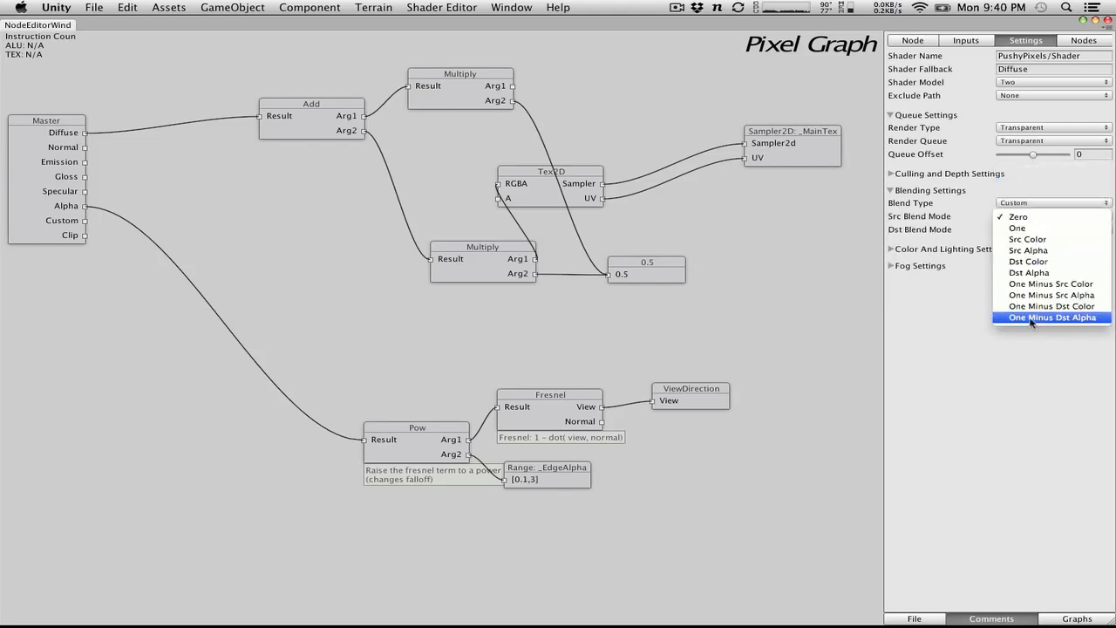
click(1029, 251)
click(1018, 229)
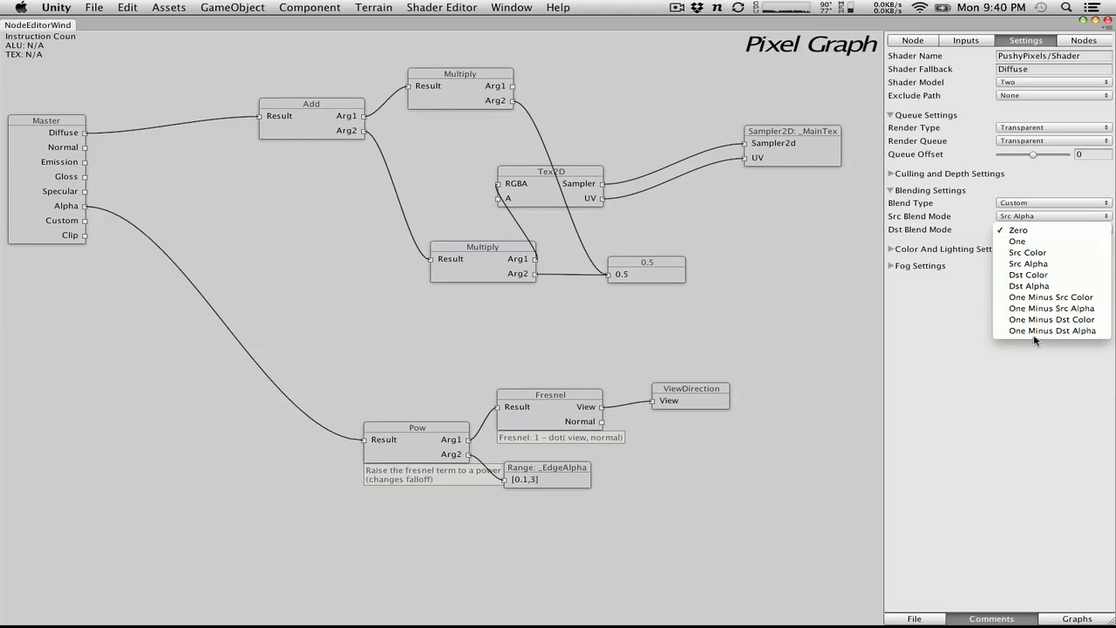
click(1041, 309)
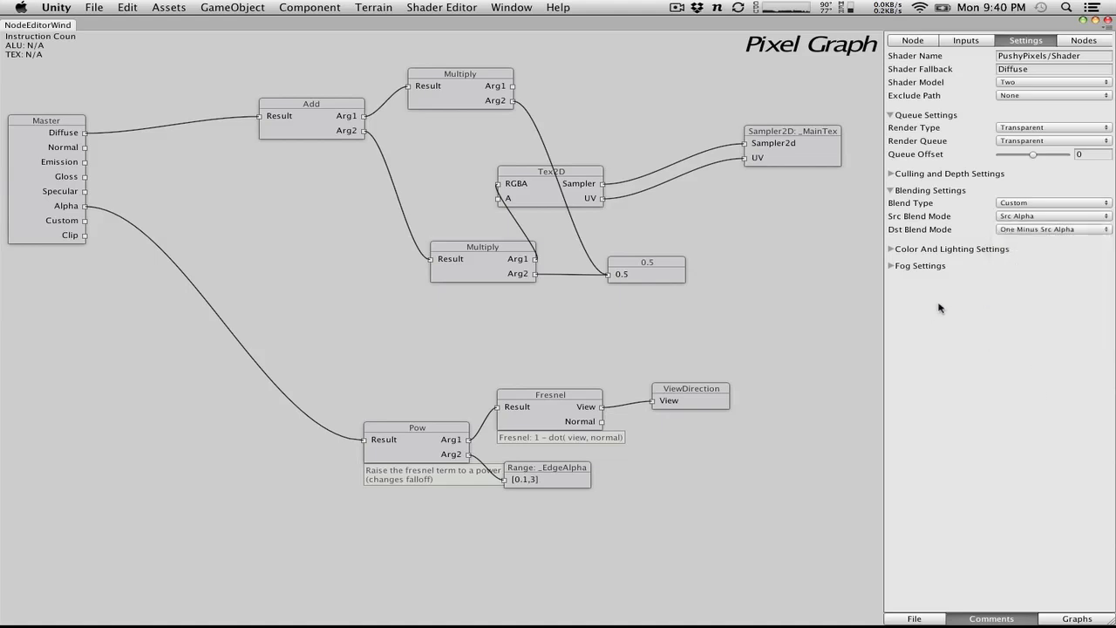
click(1034, 203)
click(1039, 225)
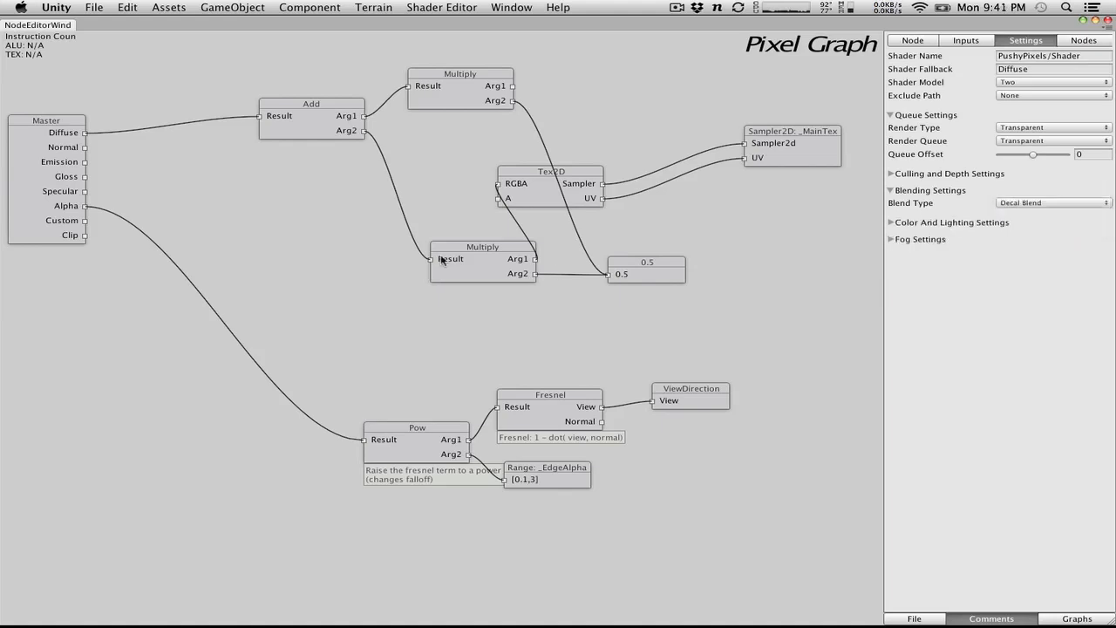
Step: Save the graph and export the shader with the transparent queue and Decal Blend settings
click(915, 619)
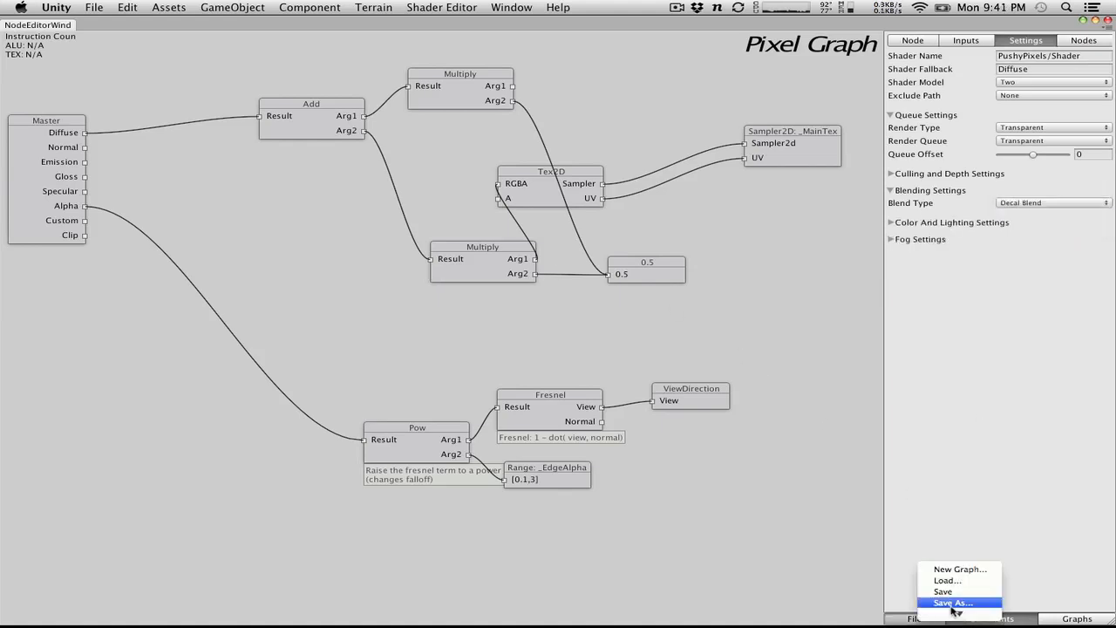
click(961, 582)
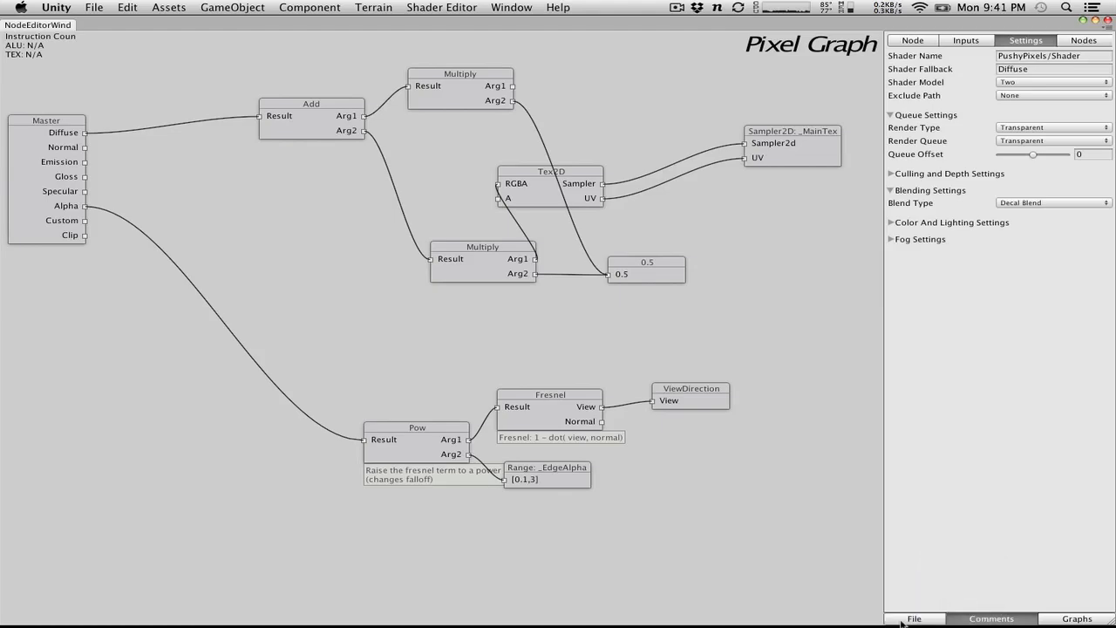
click(904, 621)
click(951, 601)
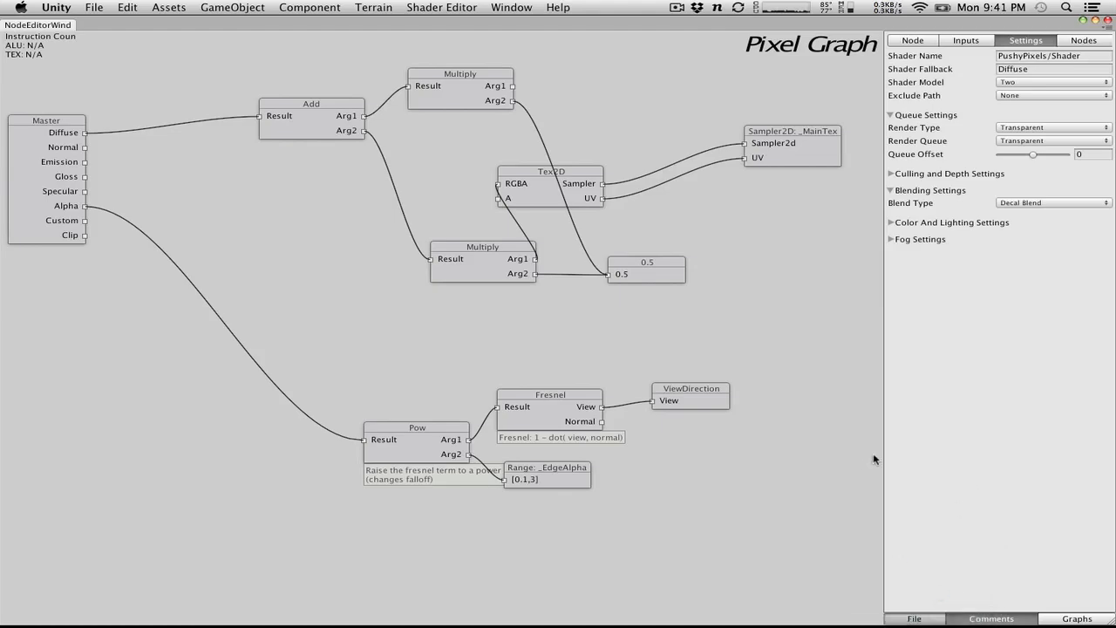
Step: Run the scene, adjust _EdgeAlpha slightly, and move the sphere to X 2.71, Y 0.86 over the capsule to test transparency
key(ctrl+Left)
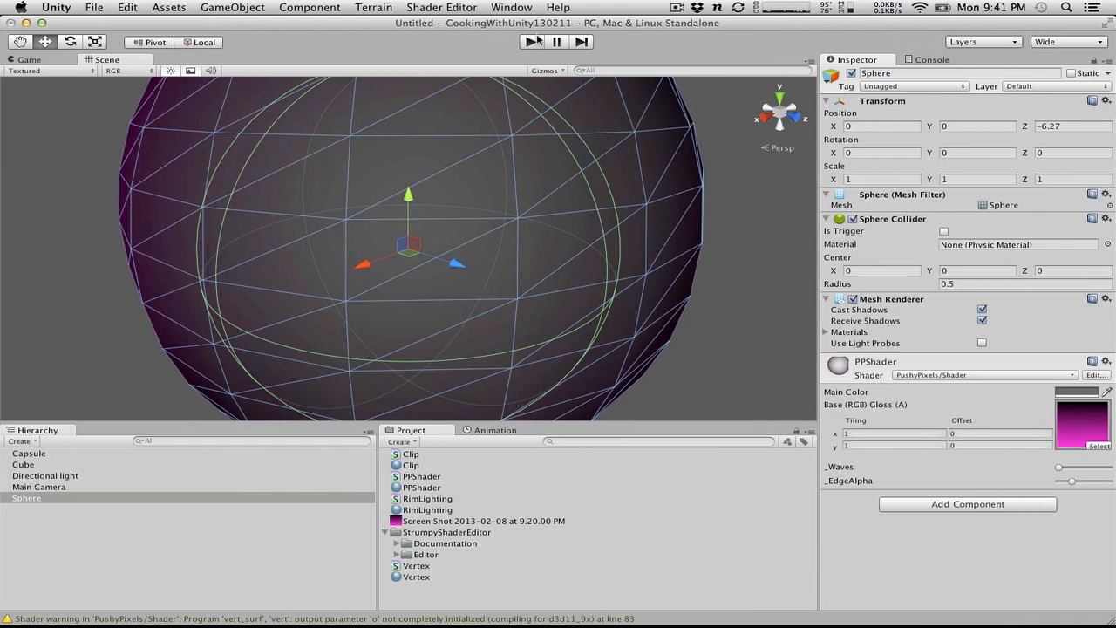
click(531, 41)
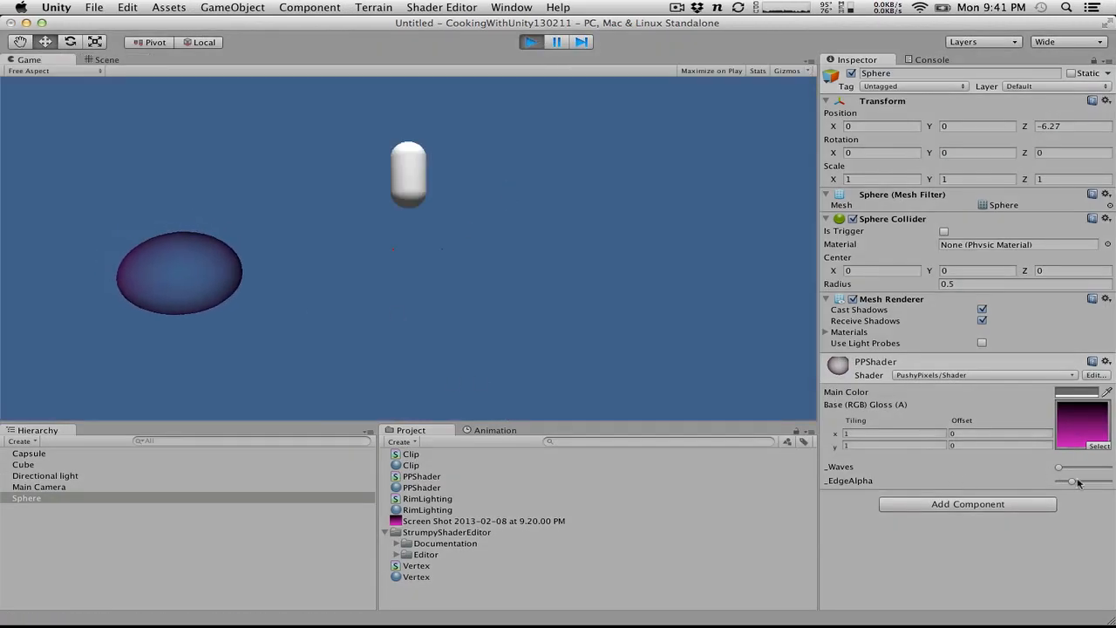
mouse_move(1079, 483)
mouse_down()
mouse_move(1111, 484)
mouse_move(1062, 481)
mouse_move(1107, 481)
mouse_move(1073, 479)
mouse_up()
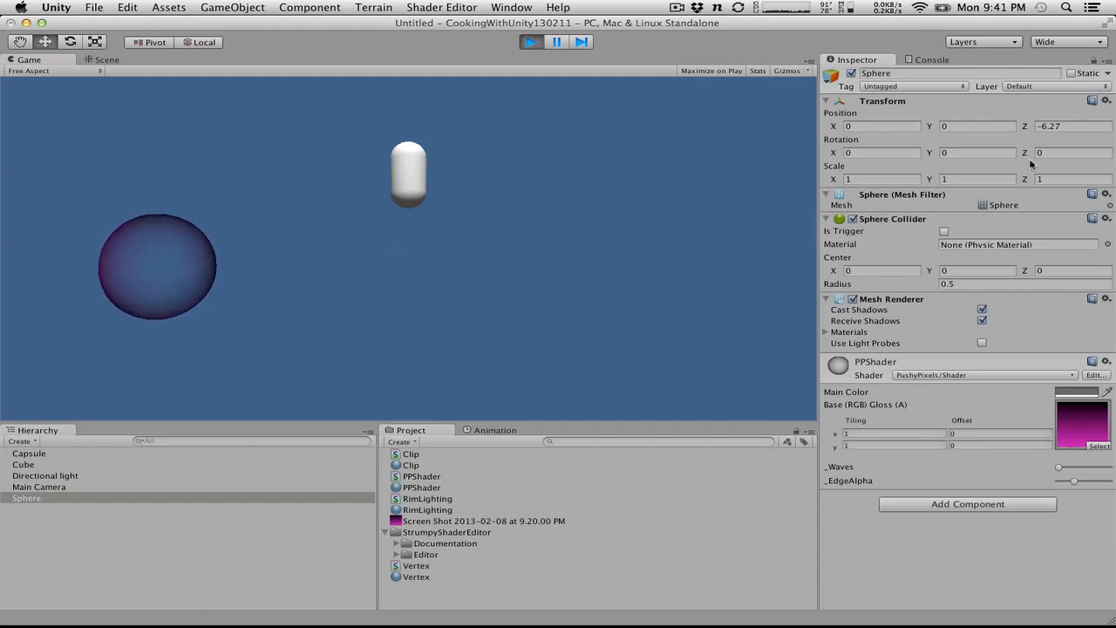
drag(934, 154, 941, 150)
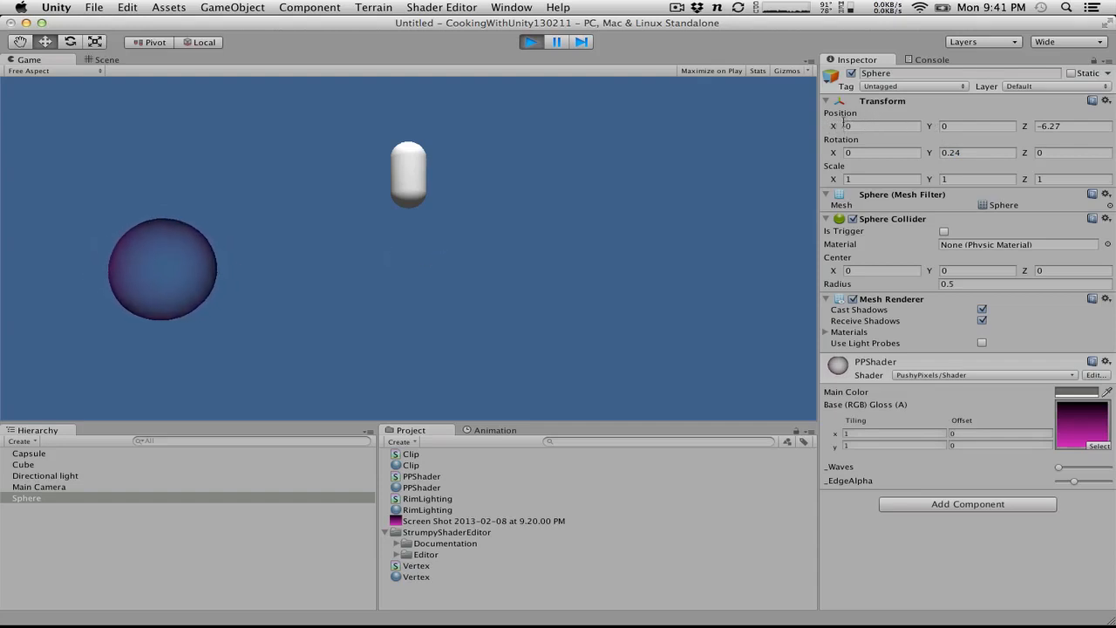
drag(838, 126, 917, 126)
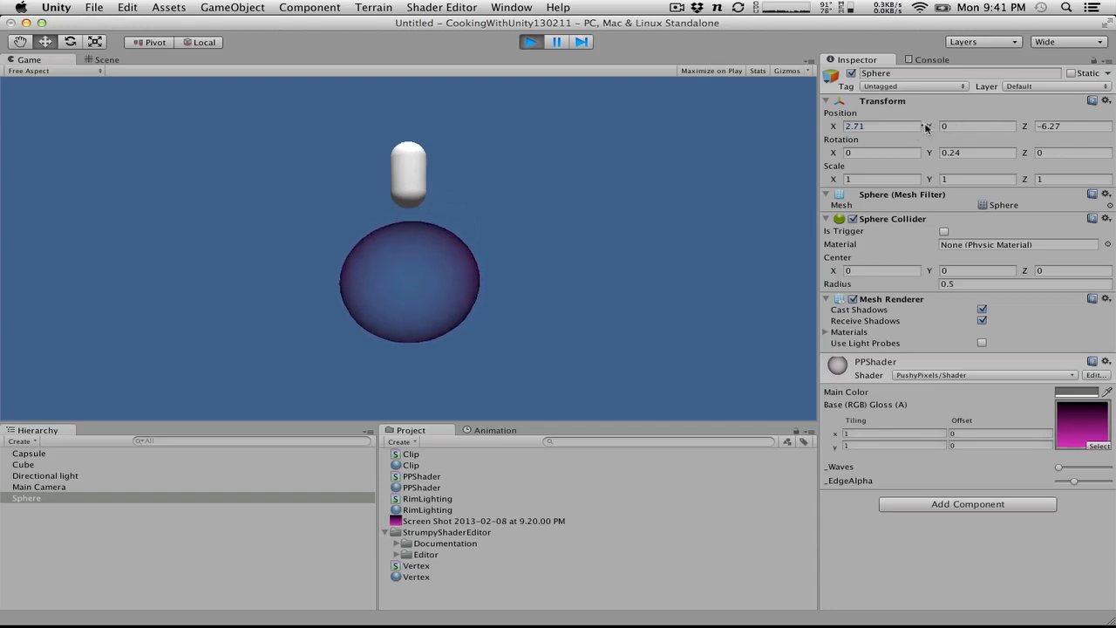
drag(927, 127, 955, 126)
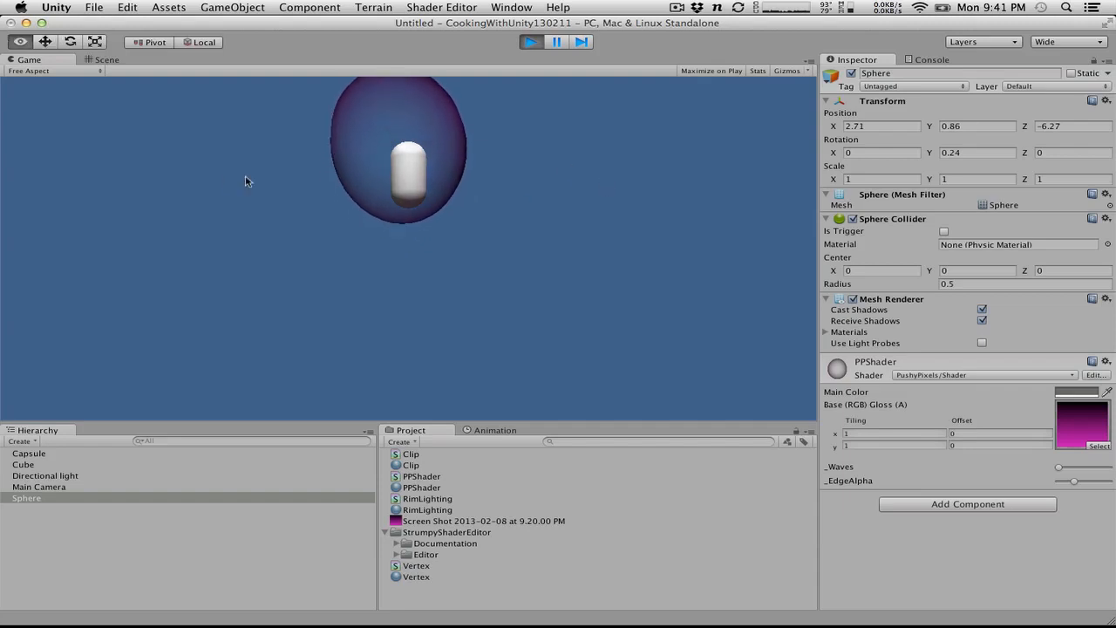
Step: Compare the Scene and Game views, and reorder them so that the Scene view comes before the Game view
click(97, 60)
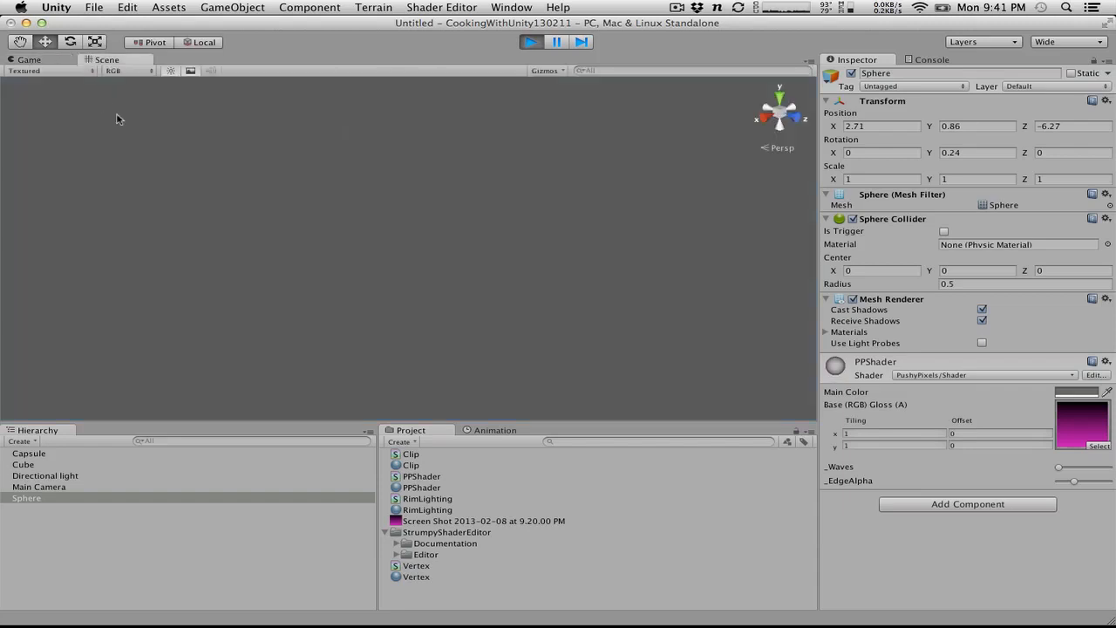
click(35, 60)
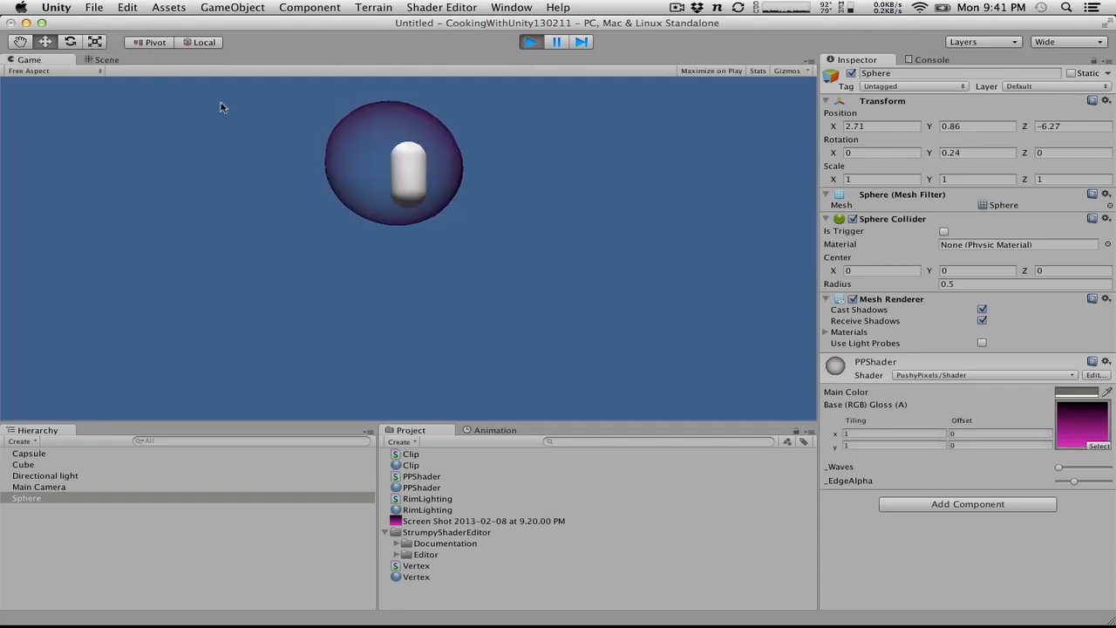
click(104, 58)
drag(51, 60, 4, 57)
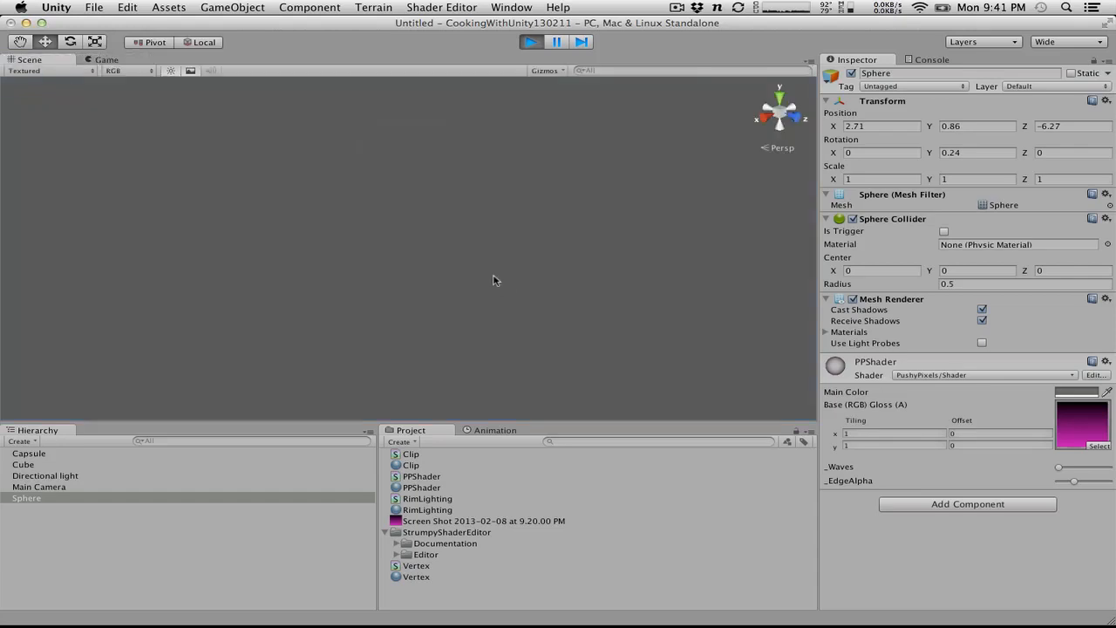
Step: Frame the sphere in the Scene view and inspect its edge transparency from another angle, deselect it and stop the scene
key(f)
scroll(507, 326, up, 7)
alt+drag(507, 326, 429, 197)
scroll(430, 197, down, 6)
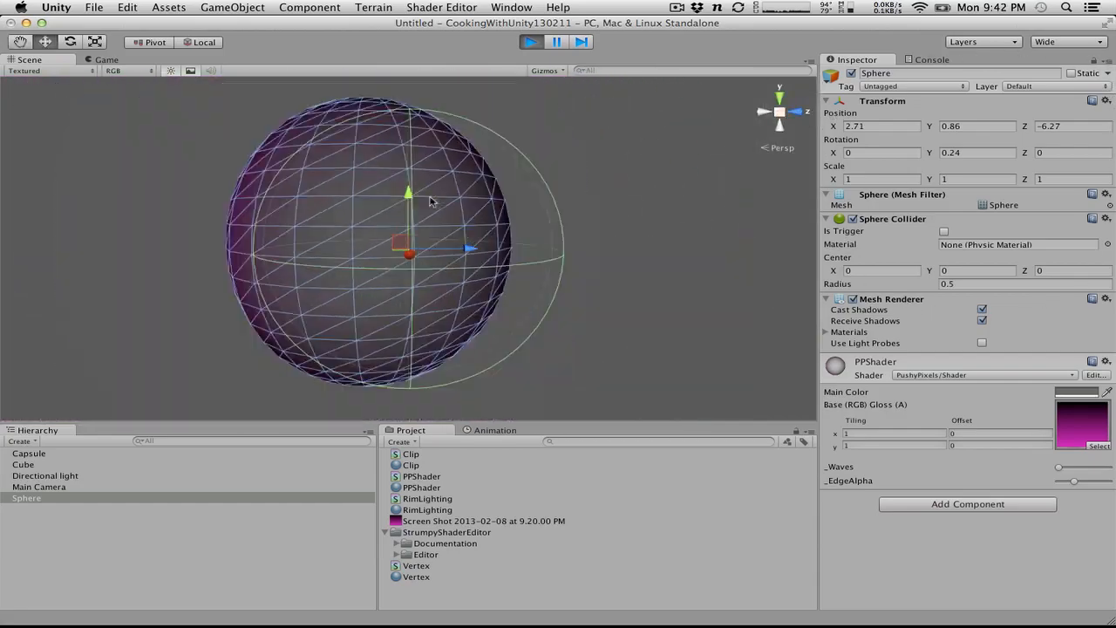
click(512, 107)
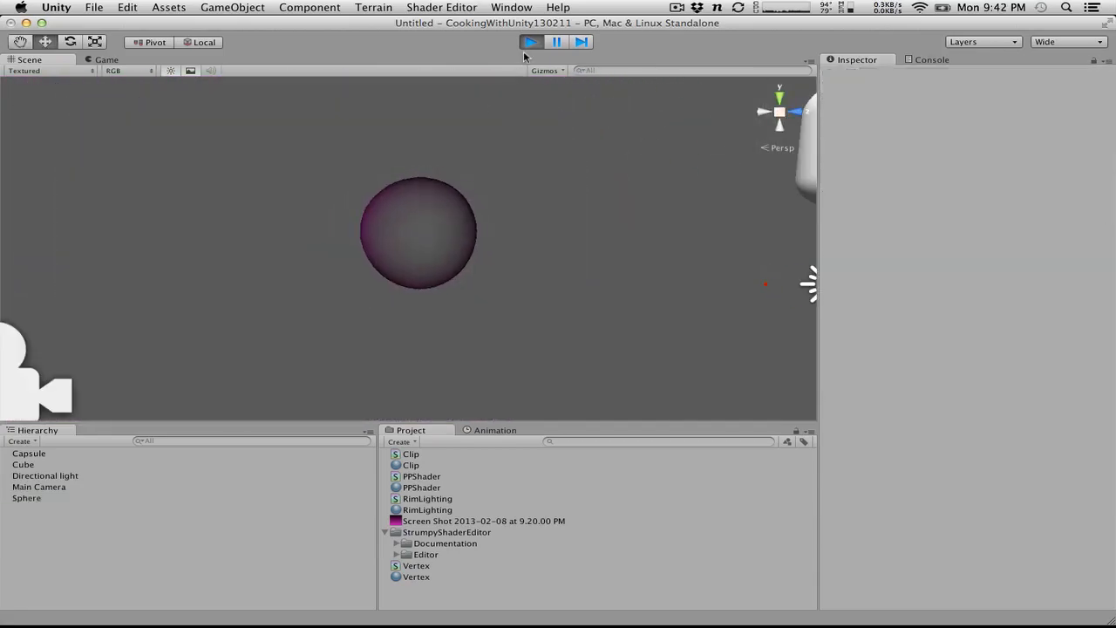
click(531, 42)
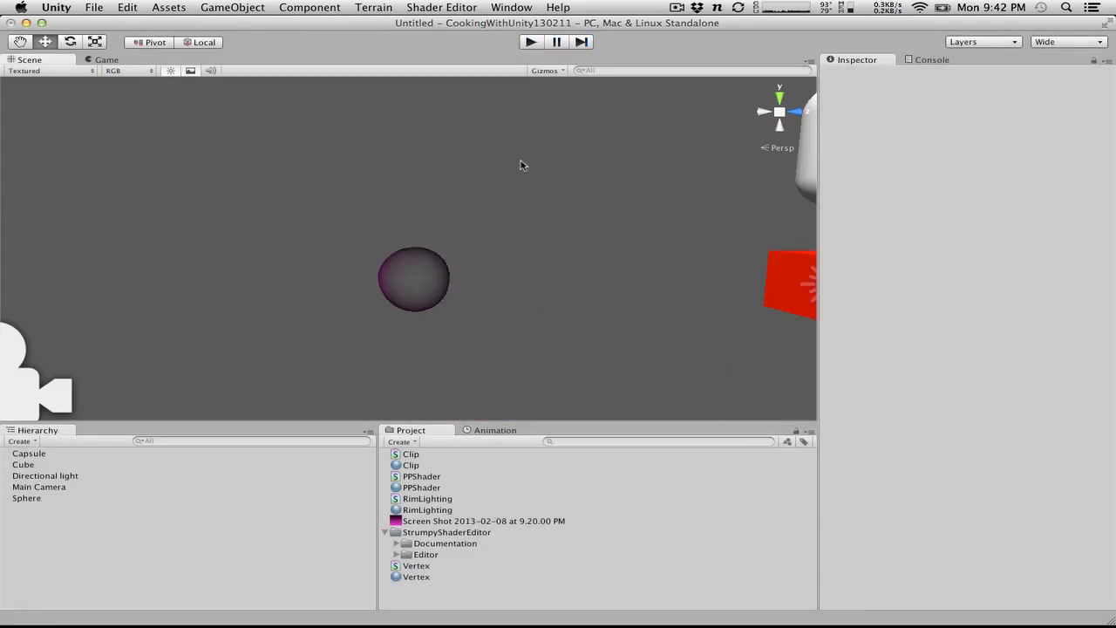